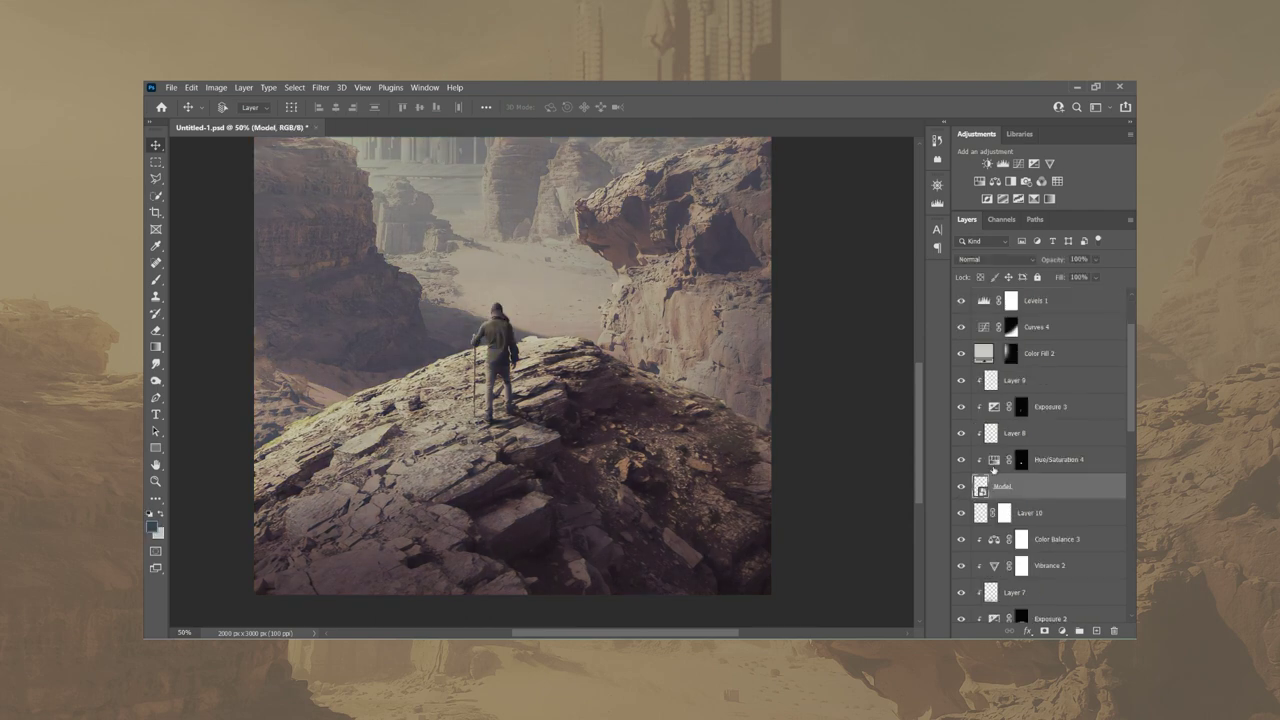
Create a new blank 2000 × 3000 px portrait document named Untitled-1.
{"action": "left_click", "coordinate": [995, 259]}
{"action": "left_click", "coordinate": [987, 271]}
{"action": "left_click_drag", "start_coordinate": [1095, 259], "coordinate": [1092, 277]}
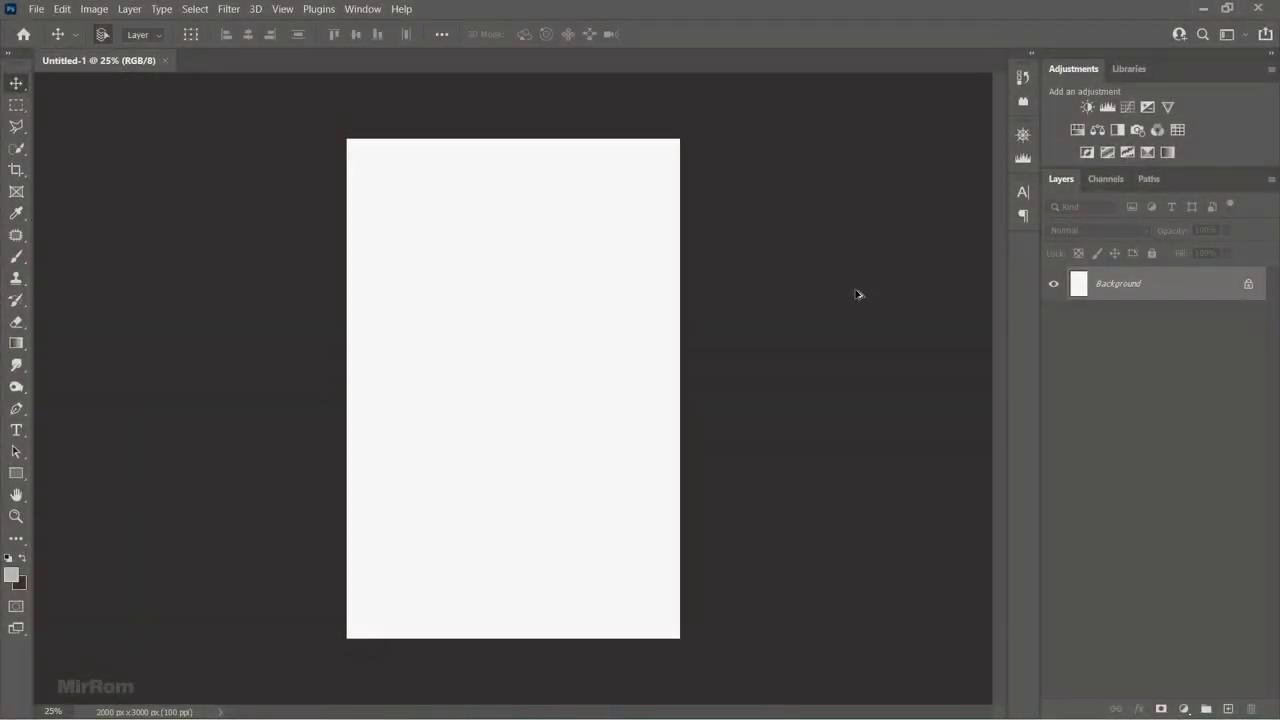
Check the canvas size, then bring pexels-alex-azabache-3264728.jpg into Untitled-1 as a layer.
{"action": "key", "text": "ctrl+alt+i"}
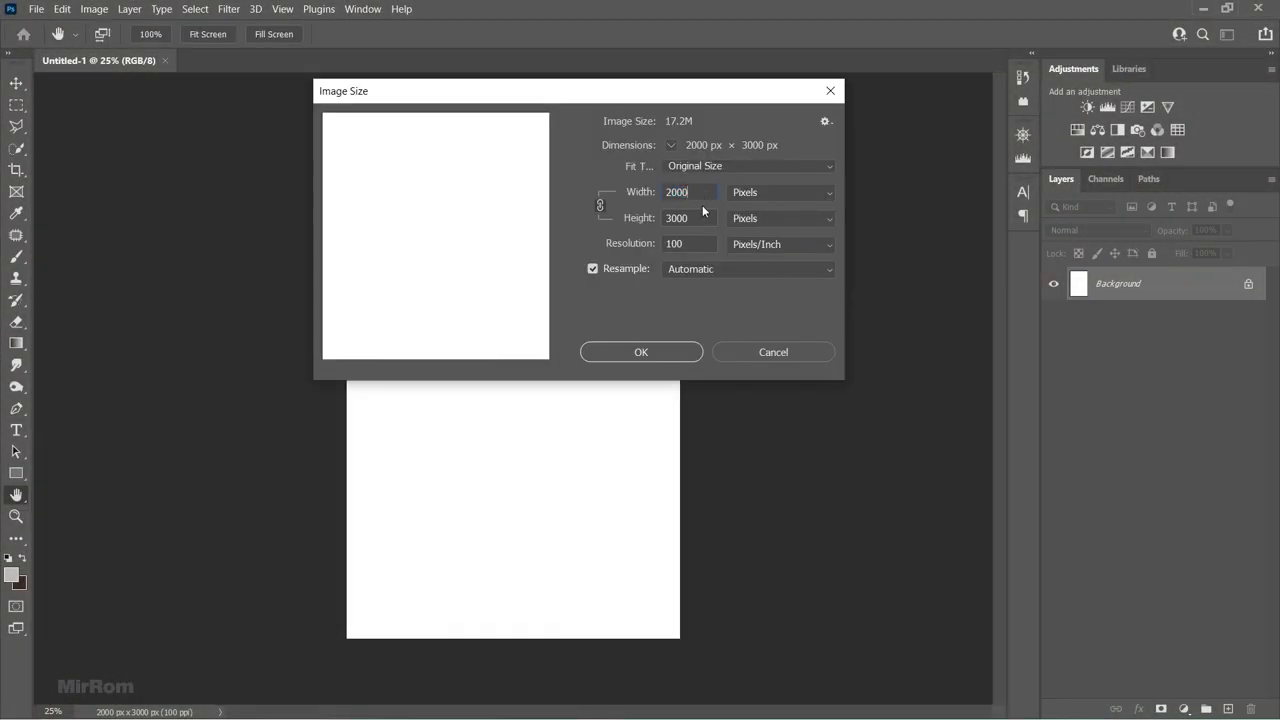
{"action": "left_click", "coordinate": [828, 92]}
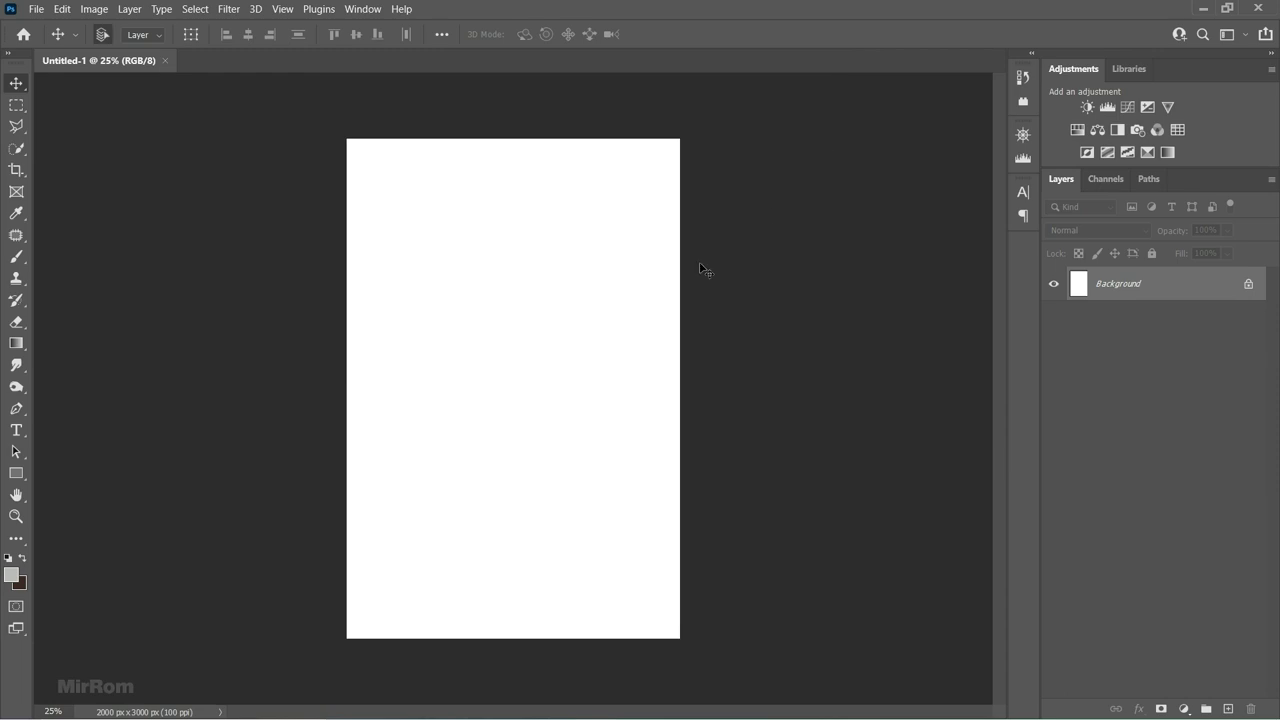
{"action": "left_click", "coordinate": [36, 9]}
{"action": "left_click", "coordinate": [60, 37]}
{"action": "double_click", "coordinate": [698, 290]}
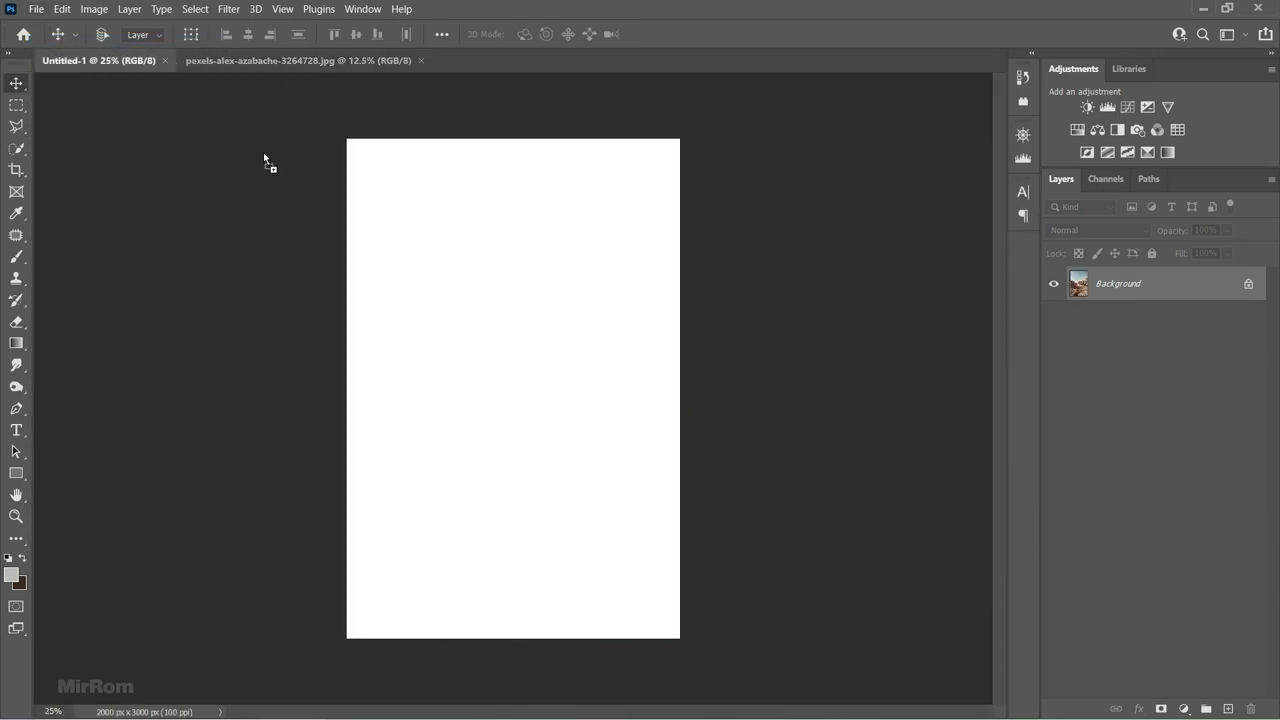
{"action": "left_click_drag", "start_coordinate": [257, 144], "coordinate": [577, 272]}
Scale the canyon layer to about 55% and centre it to fill the canvas.
{"action": "key", "text": "ctrl+t"}
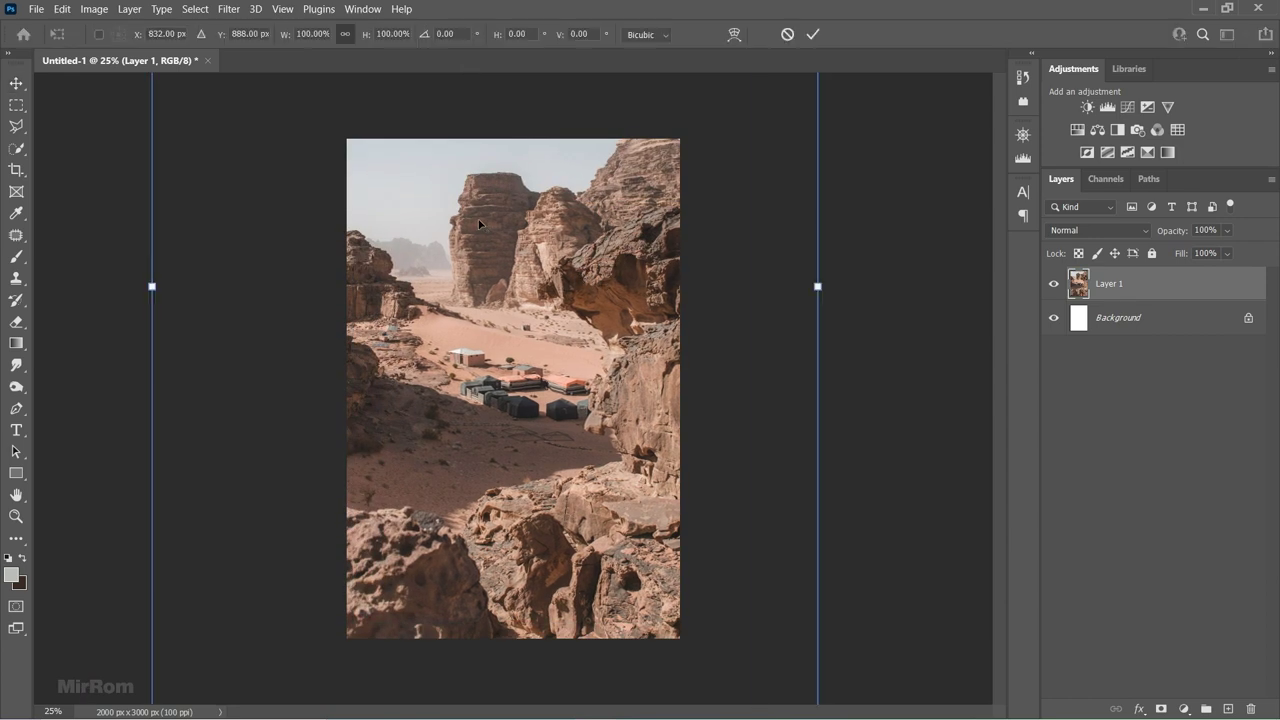
{"action": "mouse_move", "coordinate": [286, 36]}
{"action": "left_mouse_down"}
{"action": "mouse_move", "coordinate": [263, 78]}
{"action": "mouse_move", "coordinate": [242, 78]}
{"action": "left_mouse_up"}
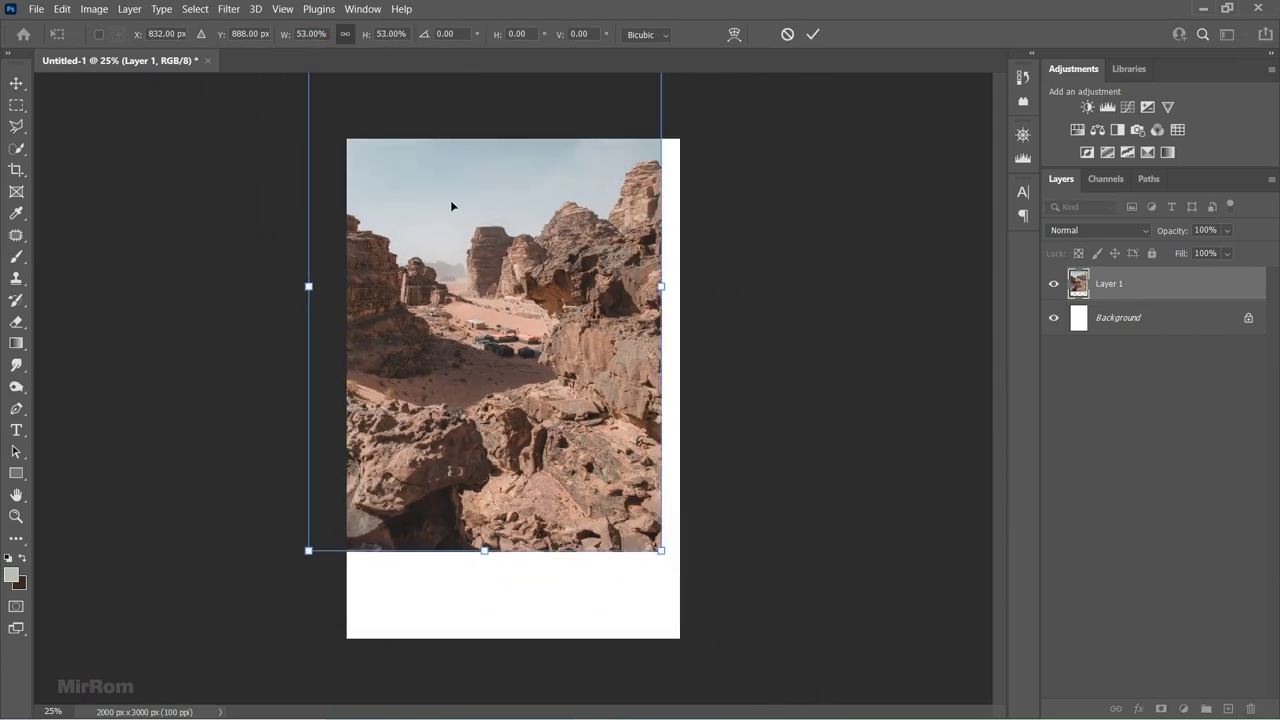
{"action": "left_click_drag", "start_coordinate": [468, 216], "coordinate": [505, 318]}
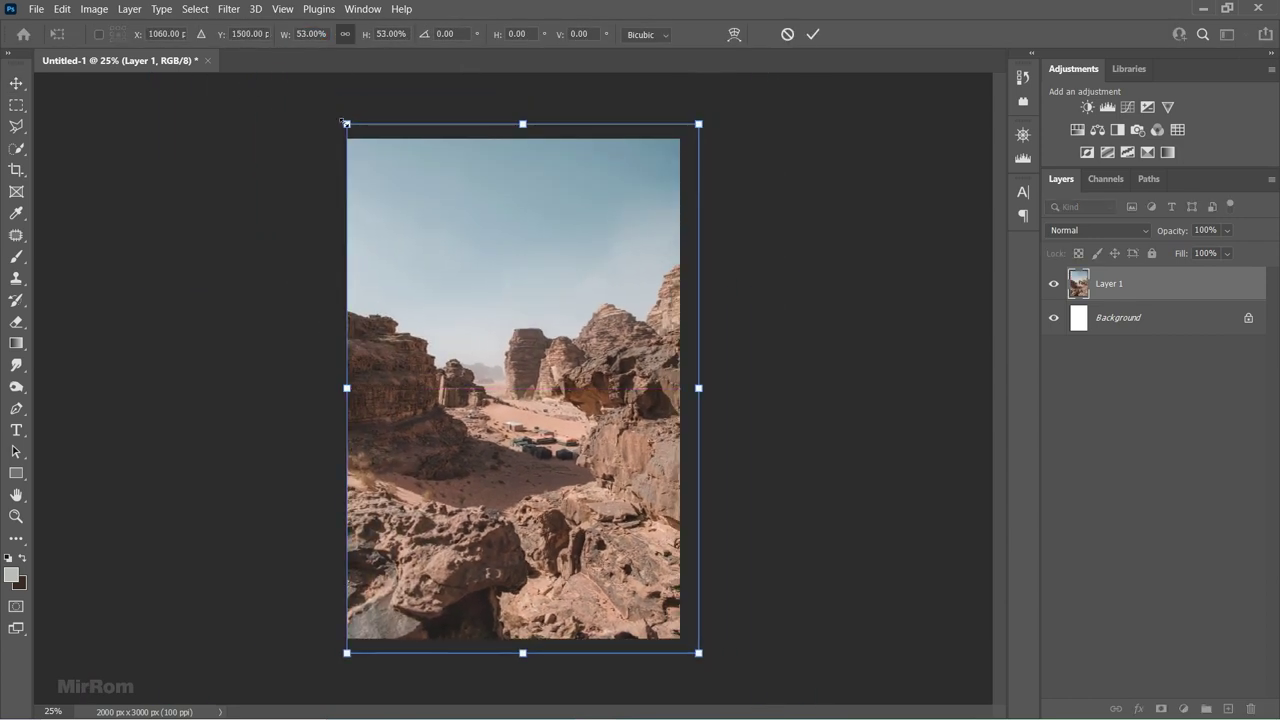
{"action": "left_click_drag", "start_coordinate": [346, 123], "coordinate": [338, 112]}
{"action": "left_click_drag", "start_coordinate": [698, 653], "coordinate": [704, 662]}
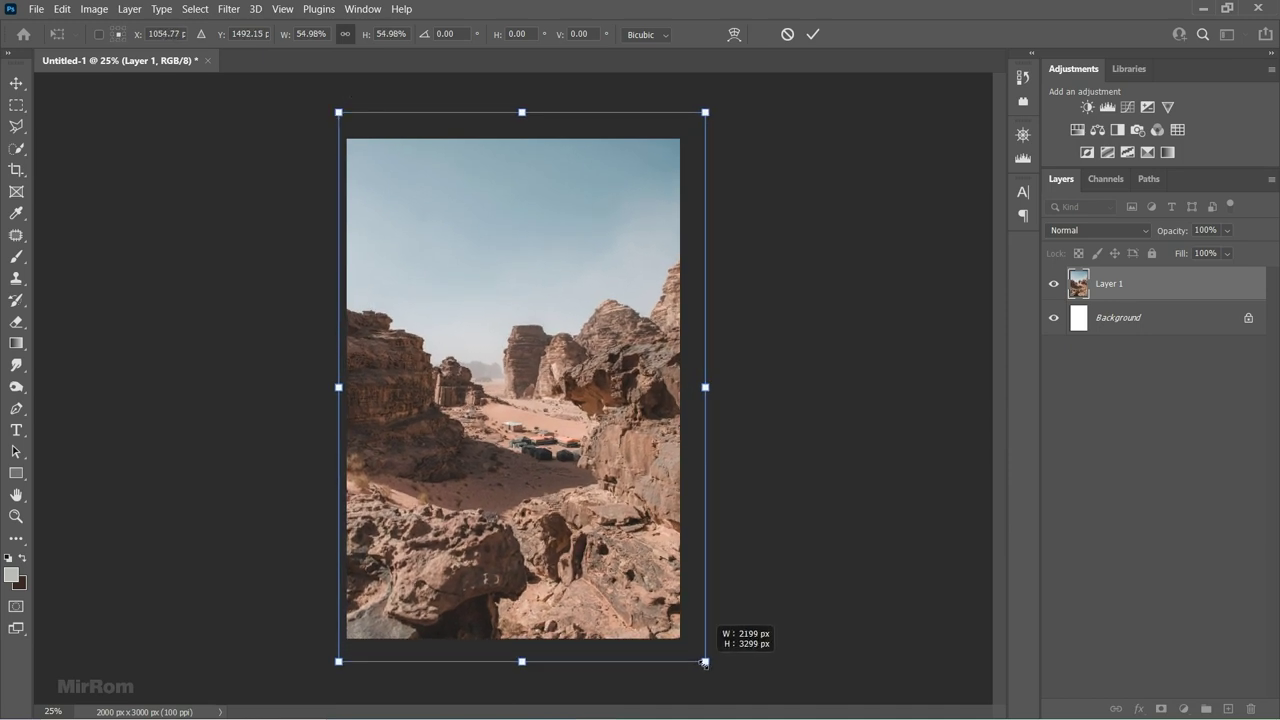
{"action": "left_click_drag", "start_coordinate": [622, 549], "coordinate": [613, 543]}
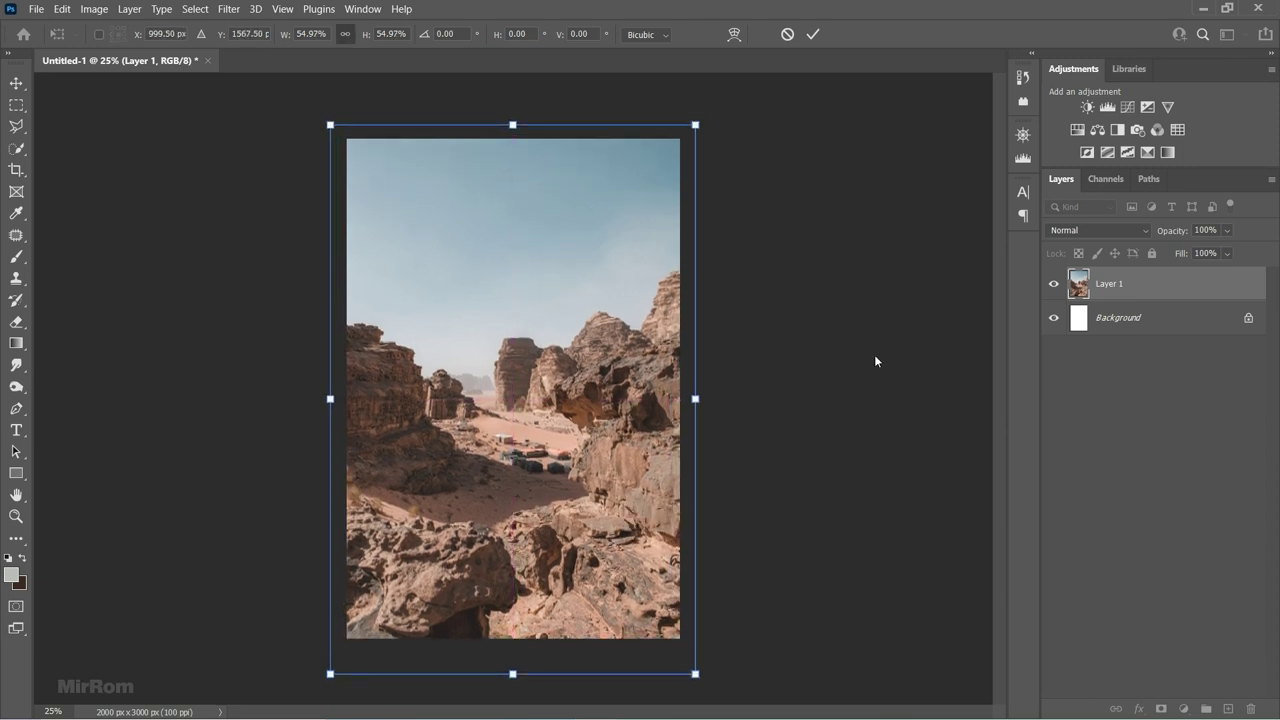
{"action": "key", "text": "Return"}
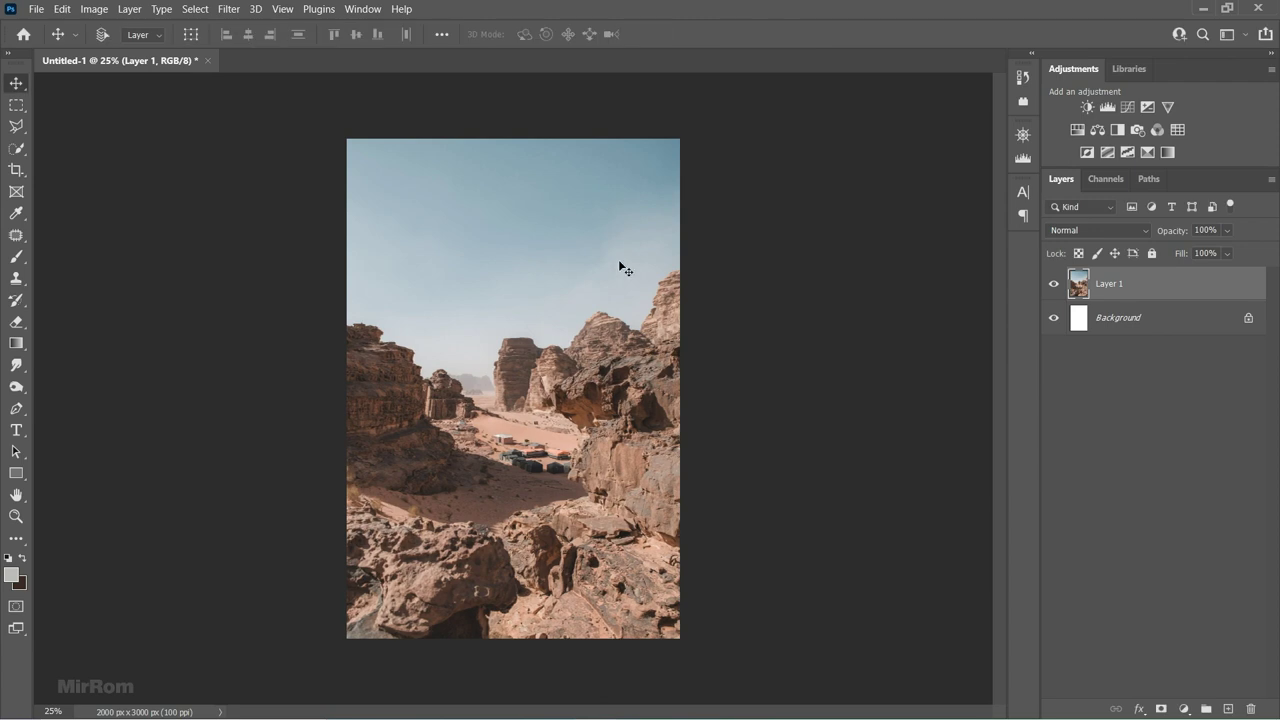
{"action": "left_click", "coordinate": [195, 9]}
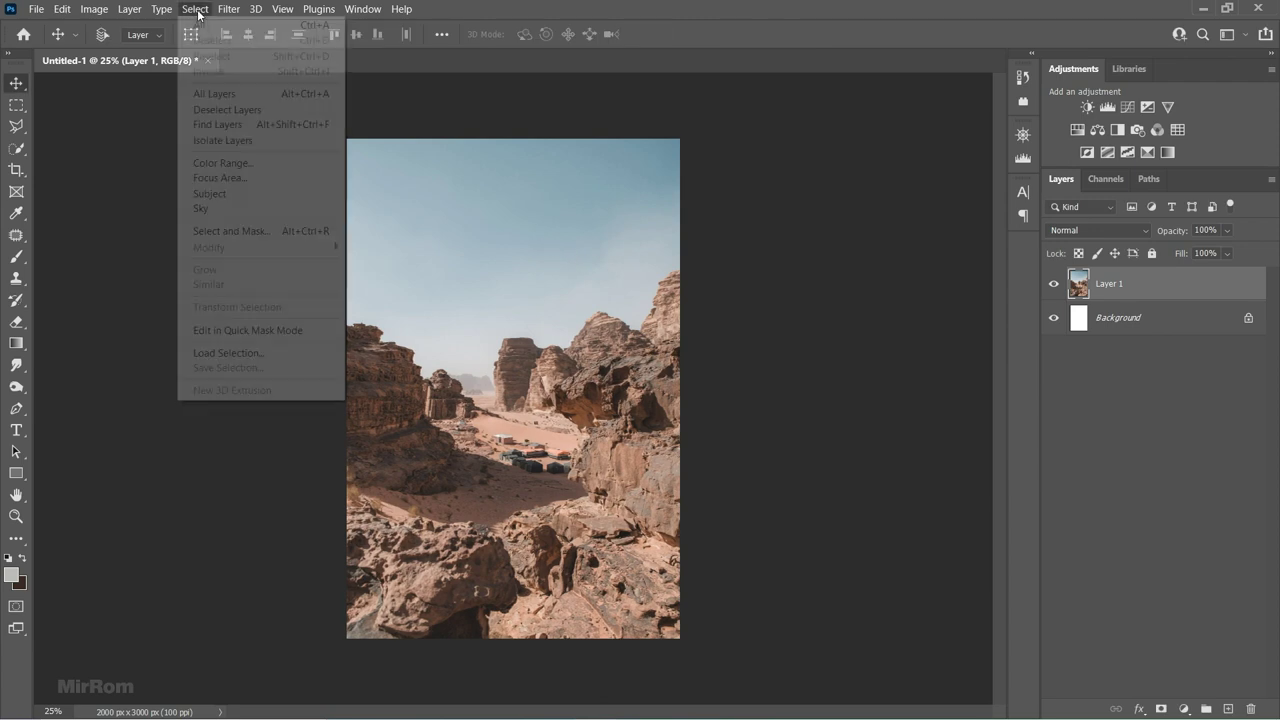
Automatically select the sky with Select > Sky and inspect the selection.
{"action": "left_click", "coordinate": [236, 214]}
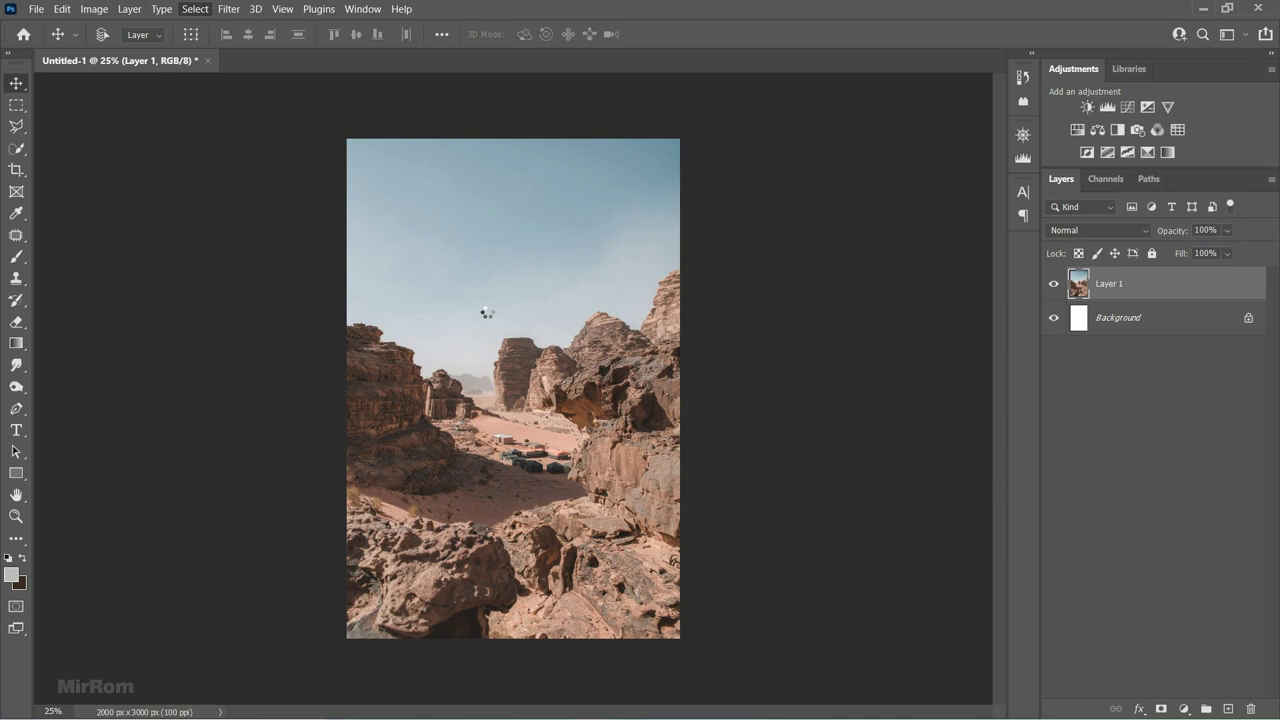
{"action": "key", "text": "ctrl+plus"}
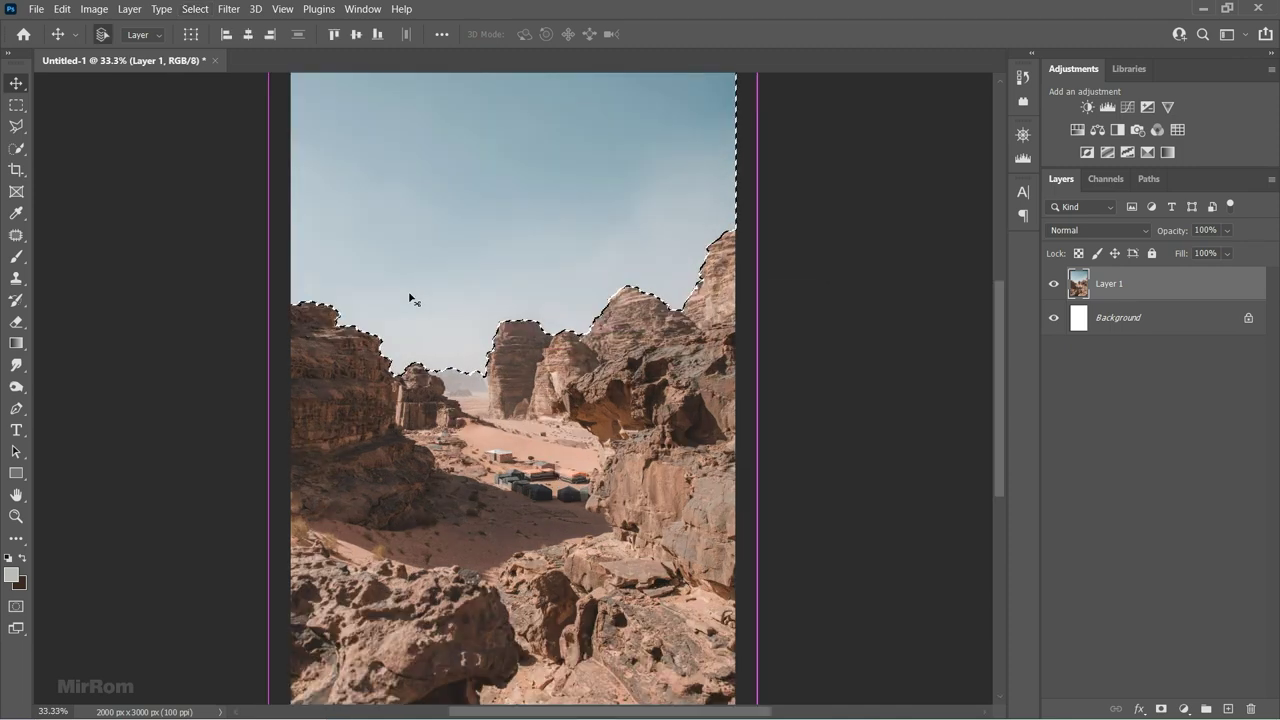
{"action": "scroll", "coordinate": [488, 344], "scroll_direction": "up", "scroll_amount": 1}
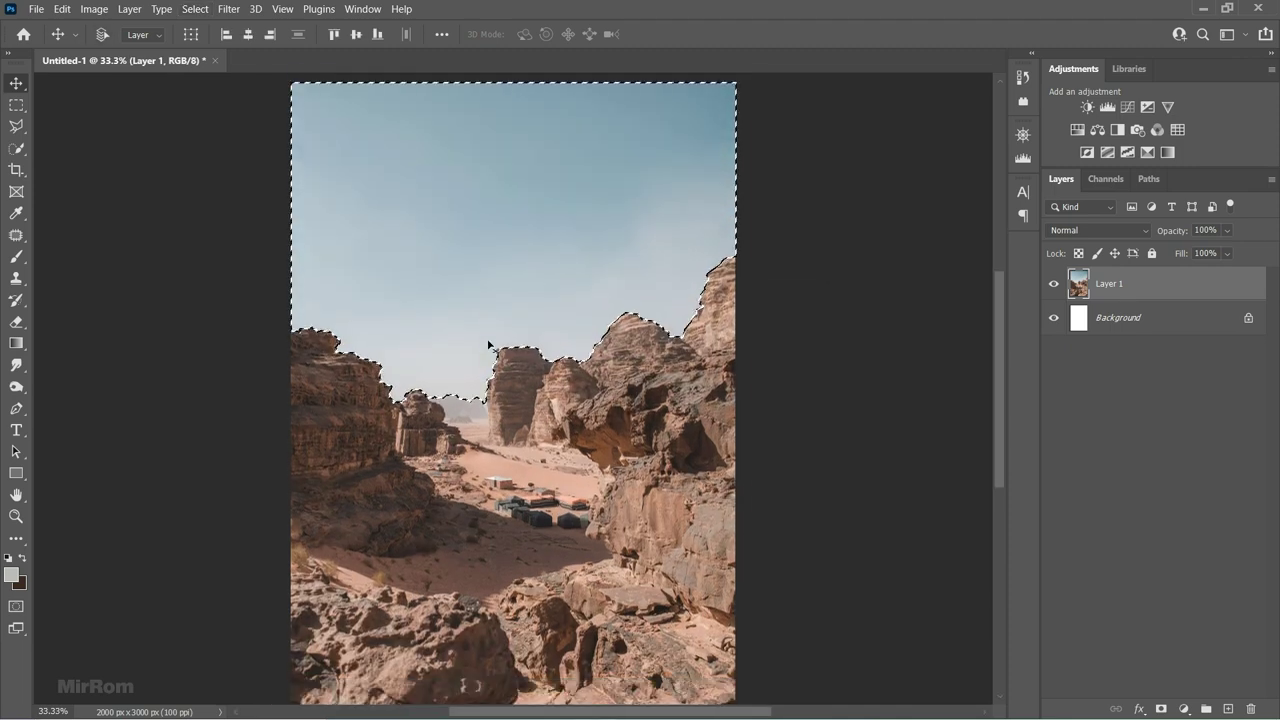
Save the sky selection as a channel named Sky, then invert it to the rocks.
{"action": "left_click", "coordinate": [195, 9]}
{"action": "left_click", "coordinate": [228, 368]}
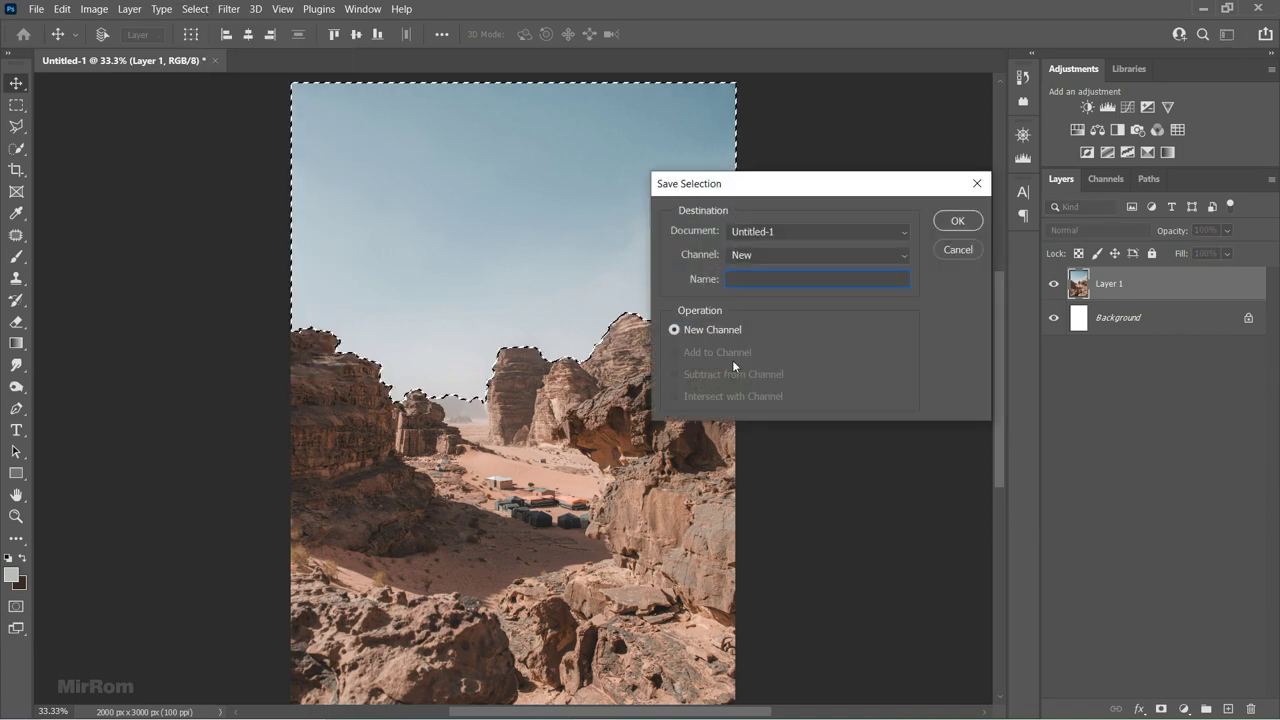
{"action": "type", "text": "Sky"}
{"action": "key", "text": "Return"}
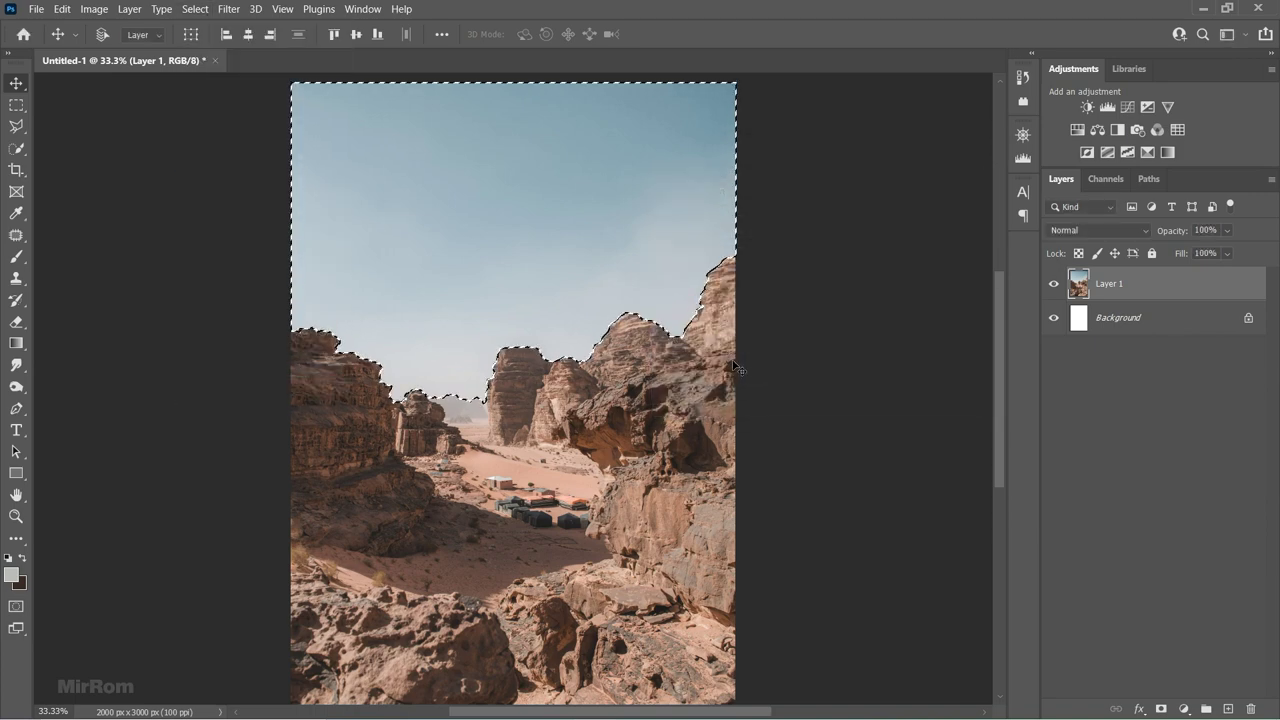
{"action": "key", "text": "ctrl+minus"}
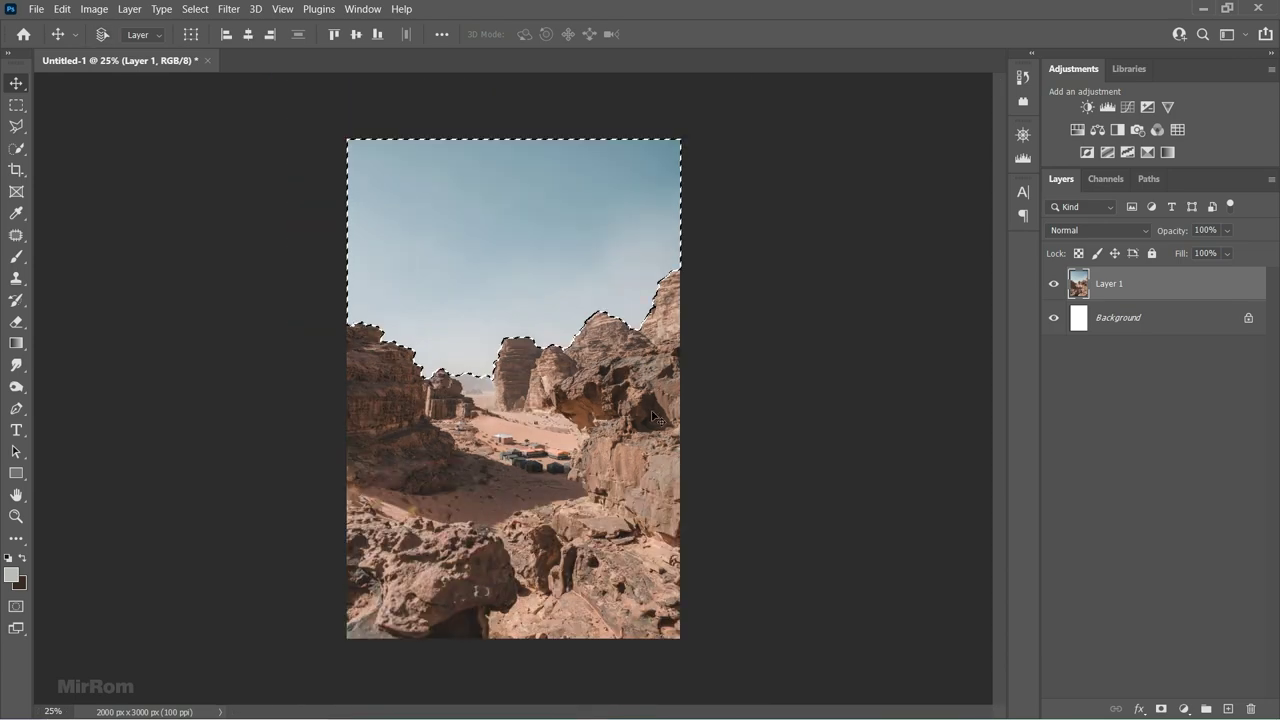
{"action": "key", "text": "ctrl+shift+i"}
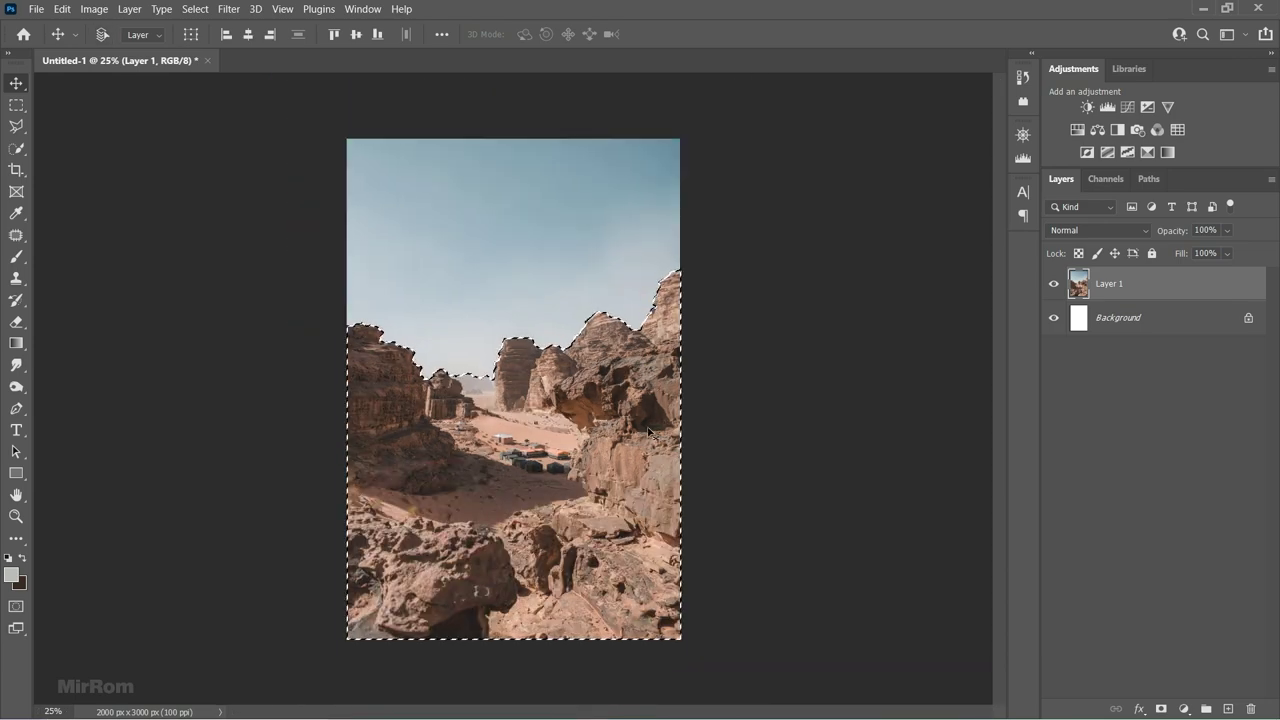
{"action": "scroll", "coordinate": [648, 430], "scroll_direction": "up", "scroll_amount": 2}
Subtract the upper-right rock and distant central rocks using an 80 px Quick Selection brush.
{"action": "scroll", "coordinate": [497, 377], "scroll_direction": "down", "scroll_amount": 1}
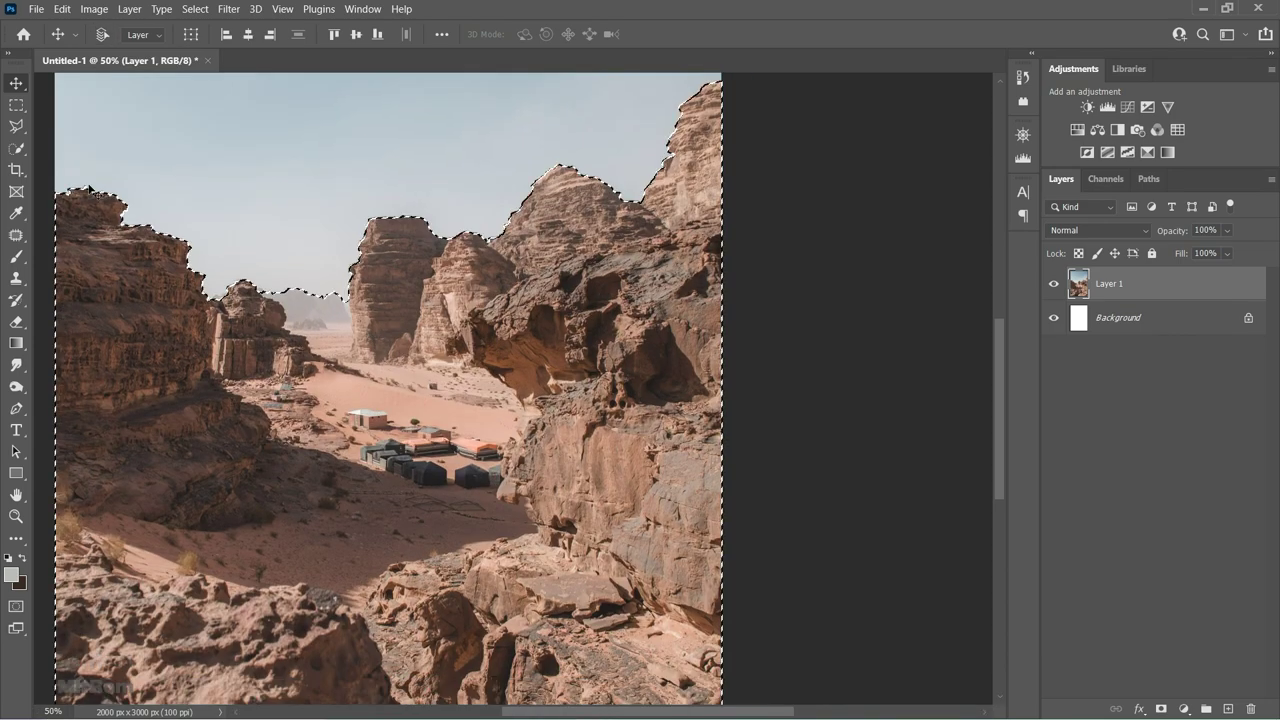
{"action": "left_click", "coordinate": [16, 148]}
{"action": "left_click", "coordinate": [105, 160]}
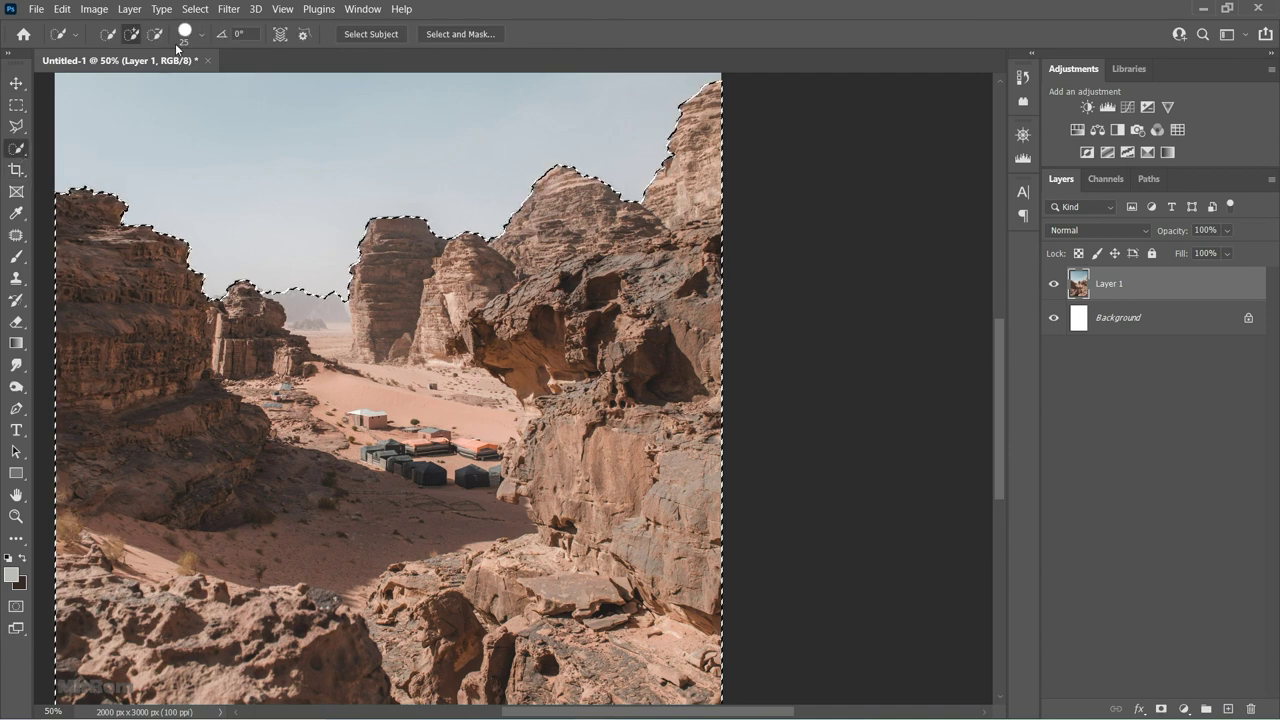
{"action": "left_click", "coordinate": [665, 170], "text": "alt"}
{"action": "key", "text": "bracketright"}
{"action": "key", "text": "bracketright"}
{"action": "key", "text": "bracketright"}
{"action": "left_click", "coordinate": [652, 149], "text": "alt"}
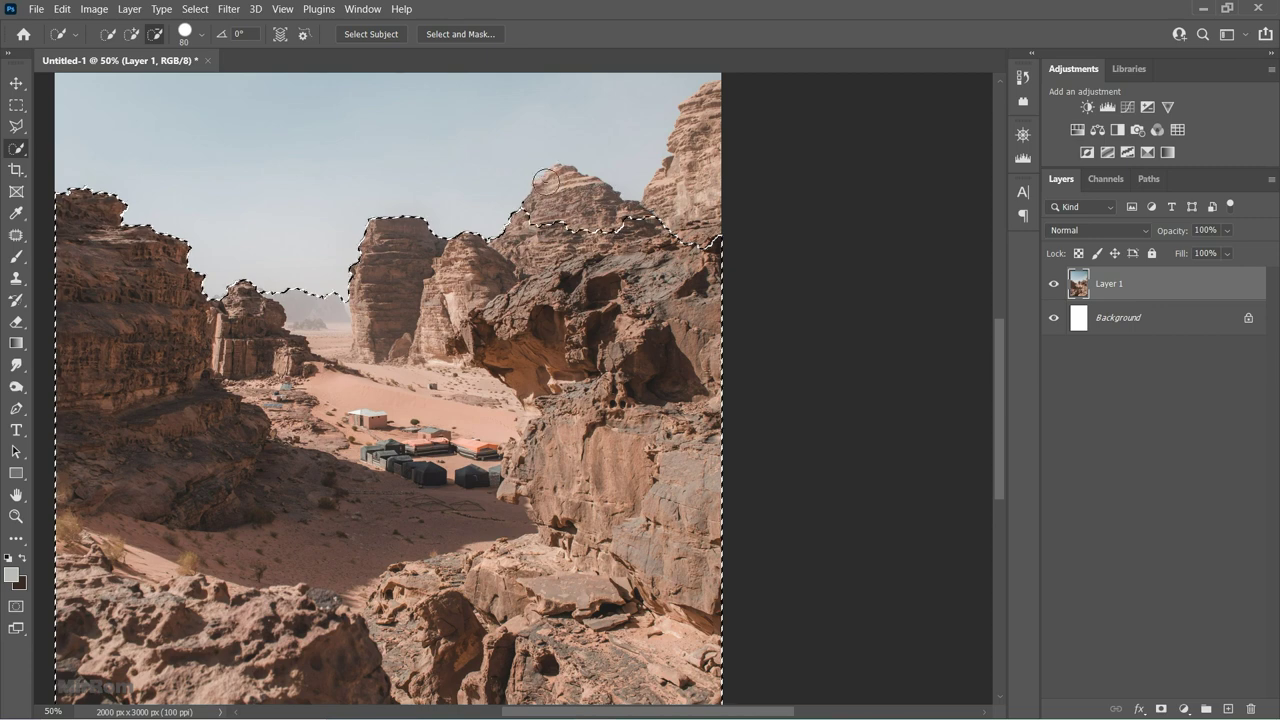
{"action": "left_click_drag", "start_coordinate": [384, 227], "coordinate": [350, 379]}
{"action": "left_click_drag", "start_coordinate": [362, 423], "coordinate": [372, 440]}
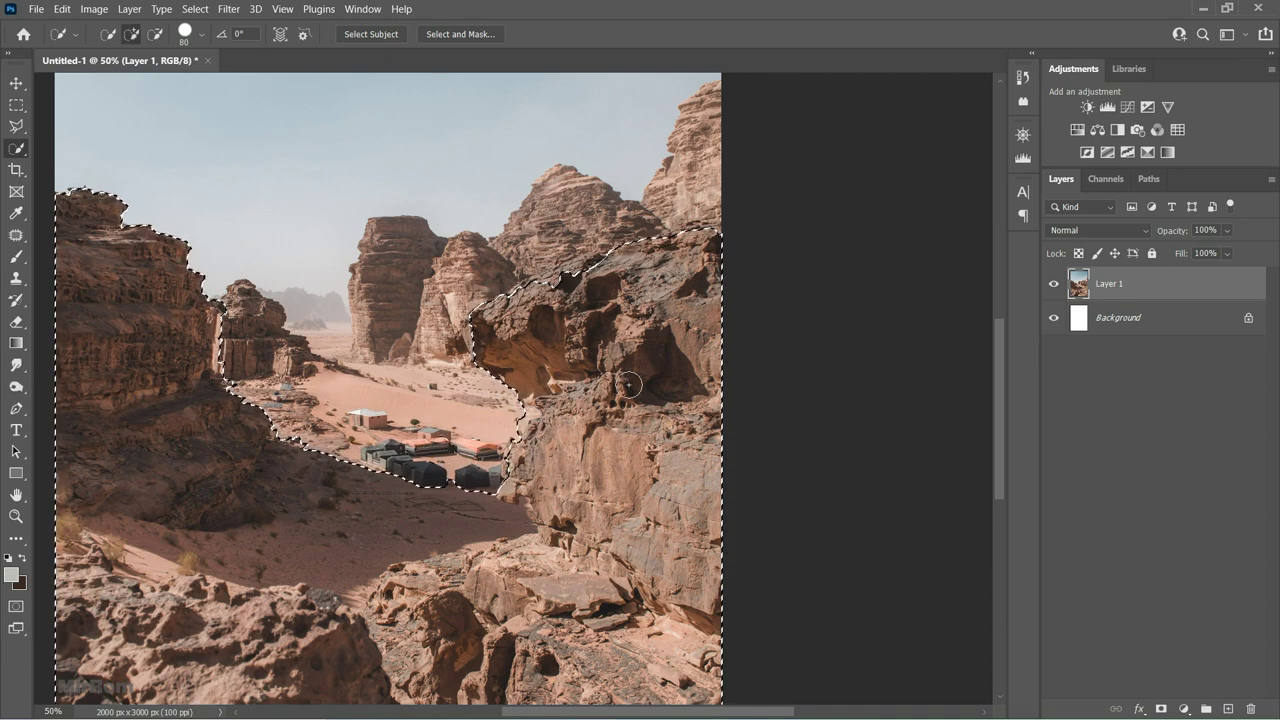
{"action": "right_click", "coordinate": [16, 130]}
{"action": "left_click", "coordinate": [85, 141]}
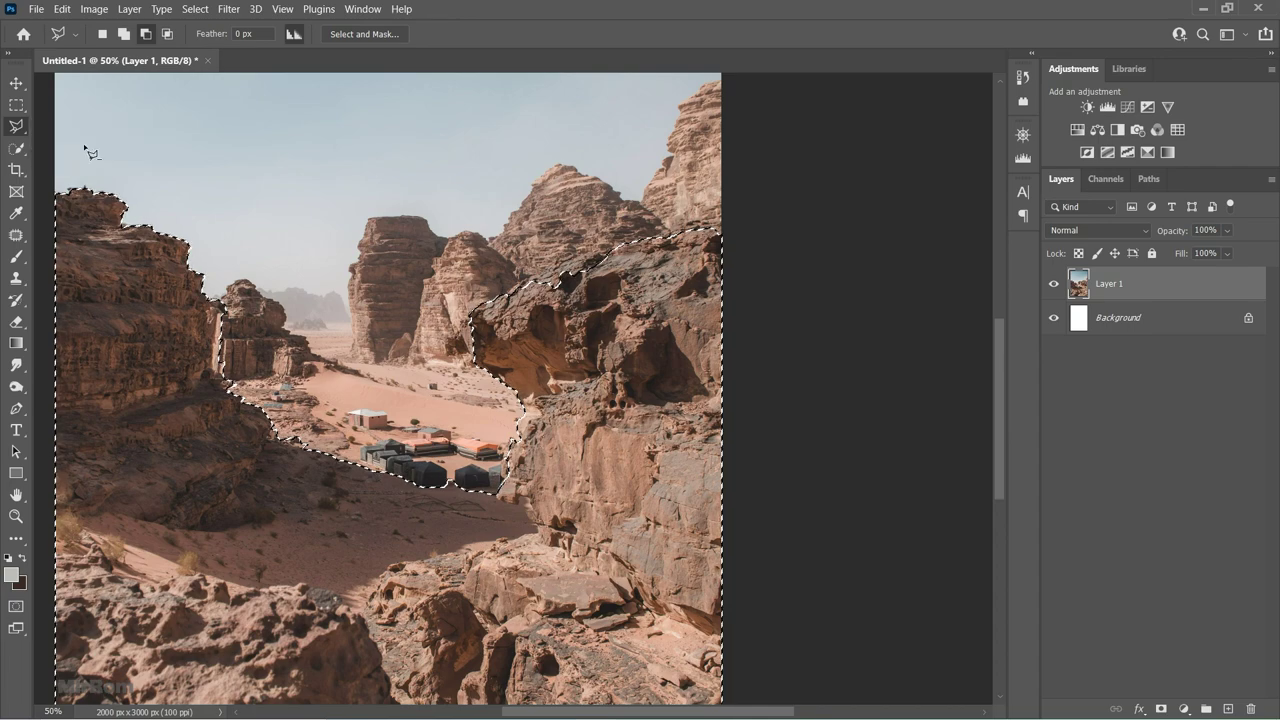
Add the rock ridge, traced from its right end leftward, to the selection with Polygonal Lasso.
{"action": "left_click", "coordinate": [124, 34]}
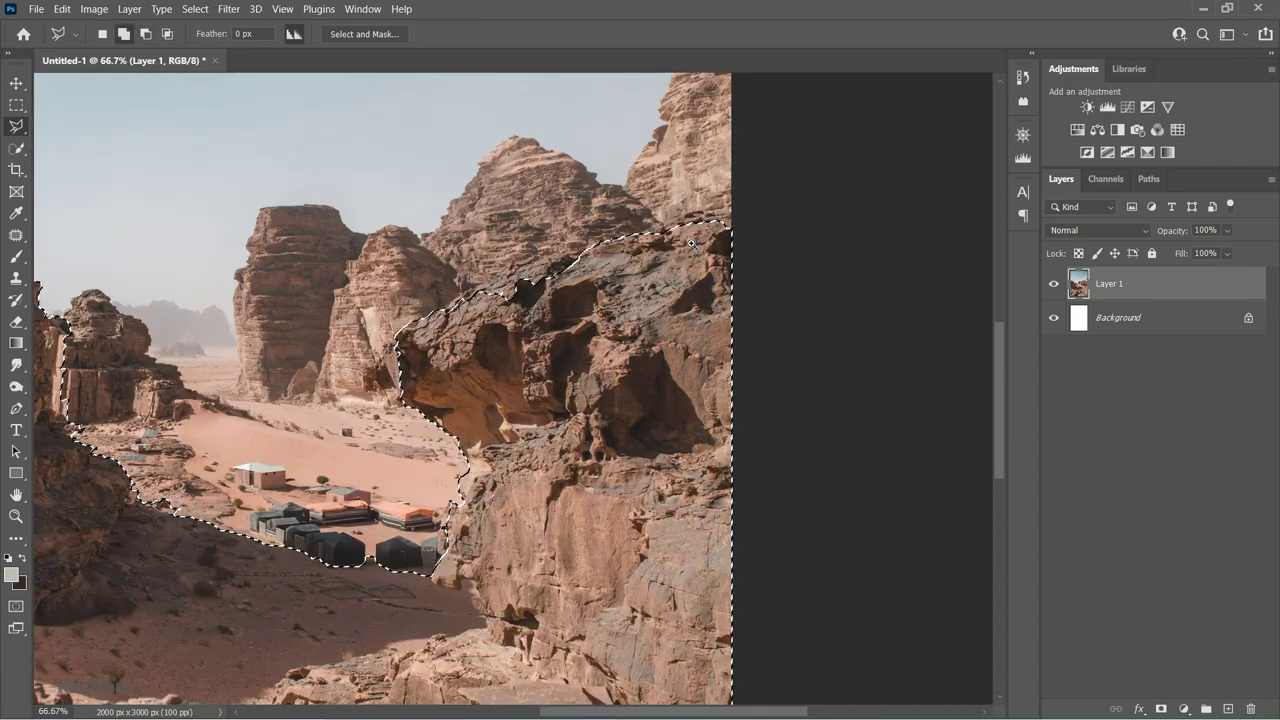
{"action": "scroll", "coordinate": [694, 240], "scroll_direction": "up", "scroll_amount": 3}
{"action": "scroll", "coordinate": [694, 240], "scroll_direction": "up", "scroll_amount": 1}
{"action": "left_click", "coordinate": [832, 166]}
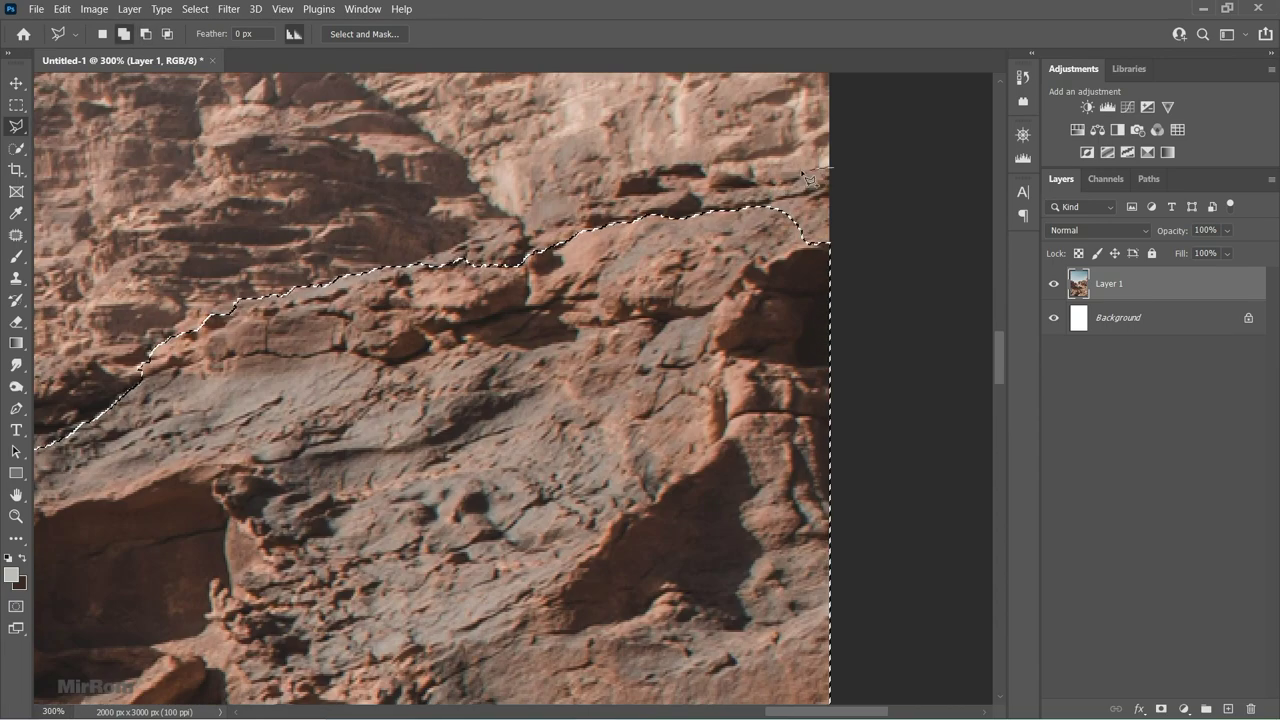
{"action": "left_click", "coordinate": [755, 172]}
{"action": "left_click", "coordinate": [700, 163]}
{"action": "left_click", "coordinate": [640, 170]}
{"action": "left_click", "coordinate": [590, 190]}
{"action": "left_click", "coordinate": [525, 222]}
{"action": "left_click", "coordinate": [490, 232]}
{"action": "double_click", "coordinate": [470, 245]}
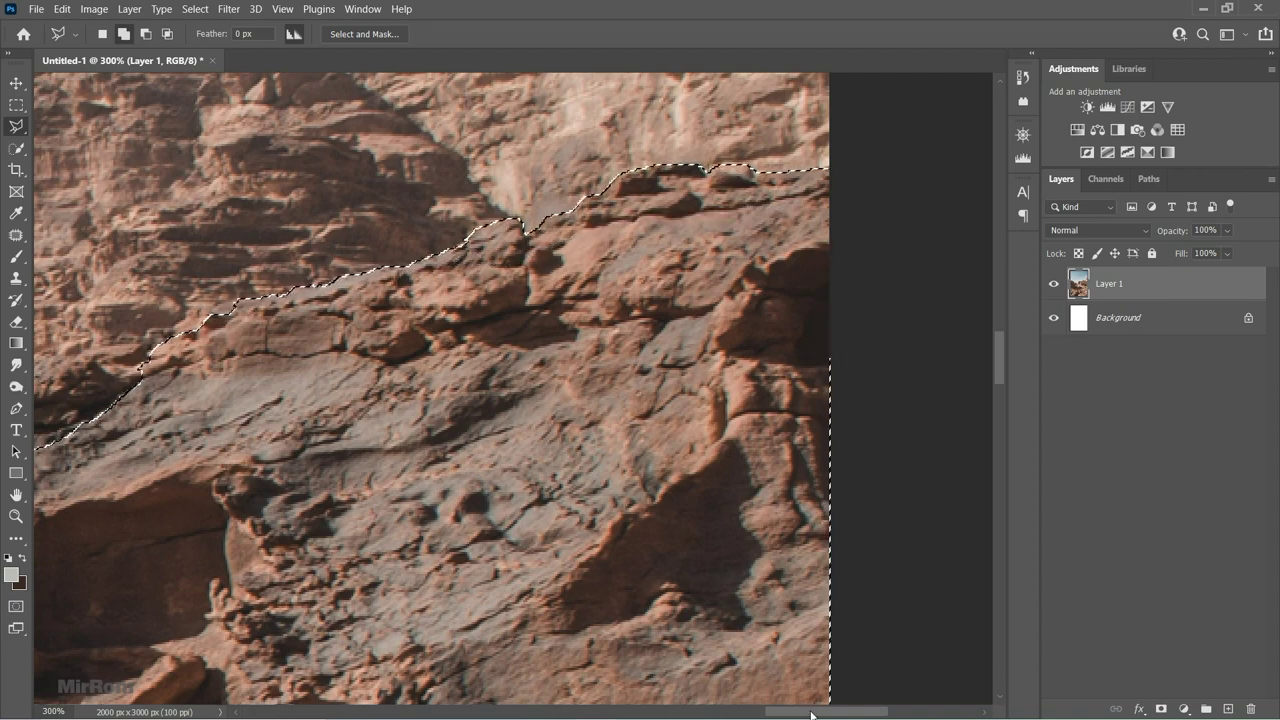
Add the rock edge running down to the lower left to the selection.
{"action": "scroll", "coordinate": [548, 345], "scroll_direction": "left", "scroll_amount": 5}
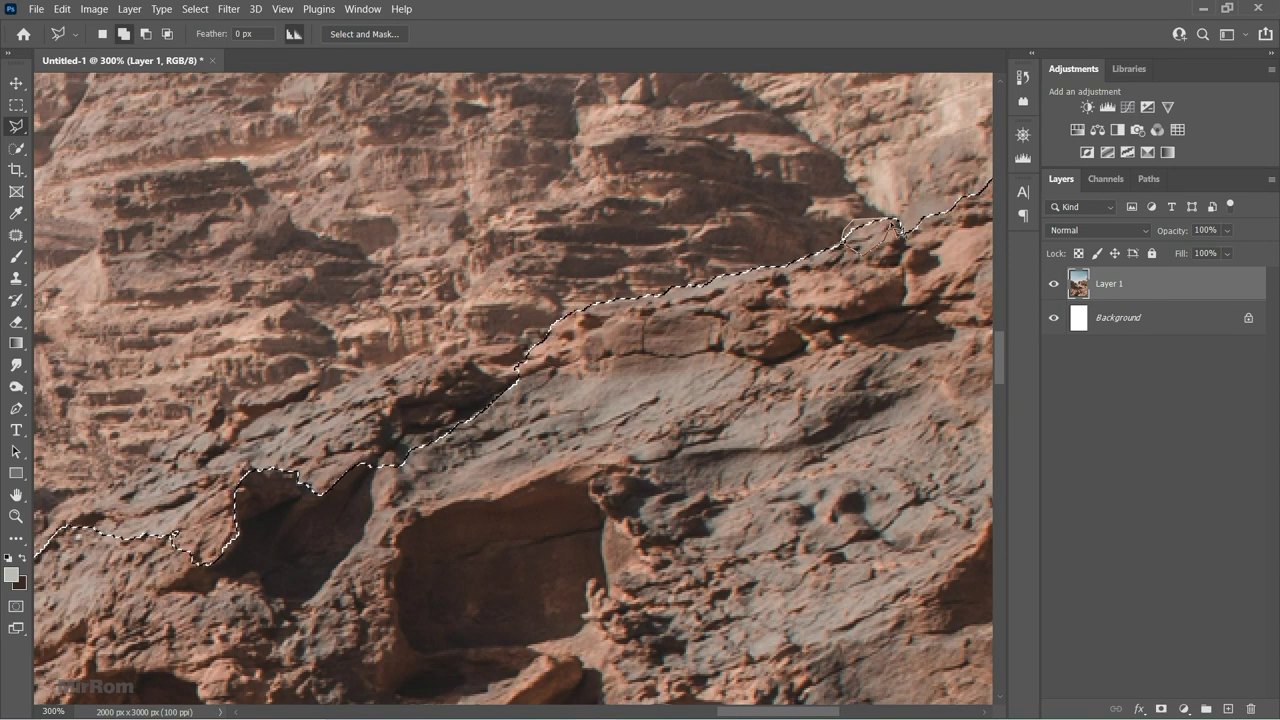
{"action": "left_click_drag", "start_coordinate": [550, 350], "coordinate": [745, 334]}
{"action": "left_click", "coordinate": [728, 330]}
{"action": "left_click_drag", "start_coordinate": [485, 408], "coordinate": [220, 528]}
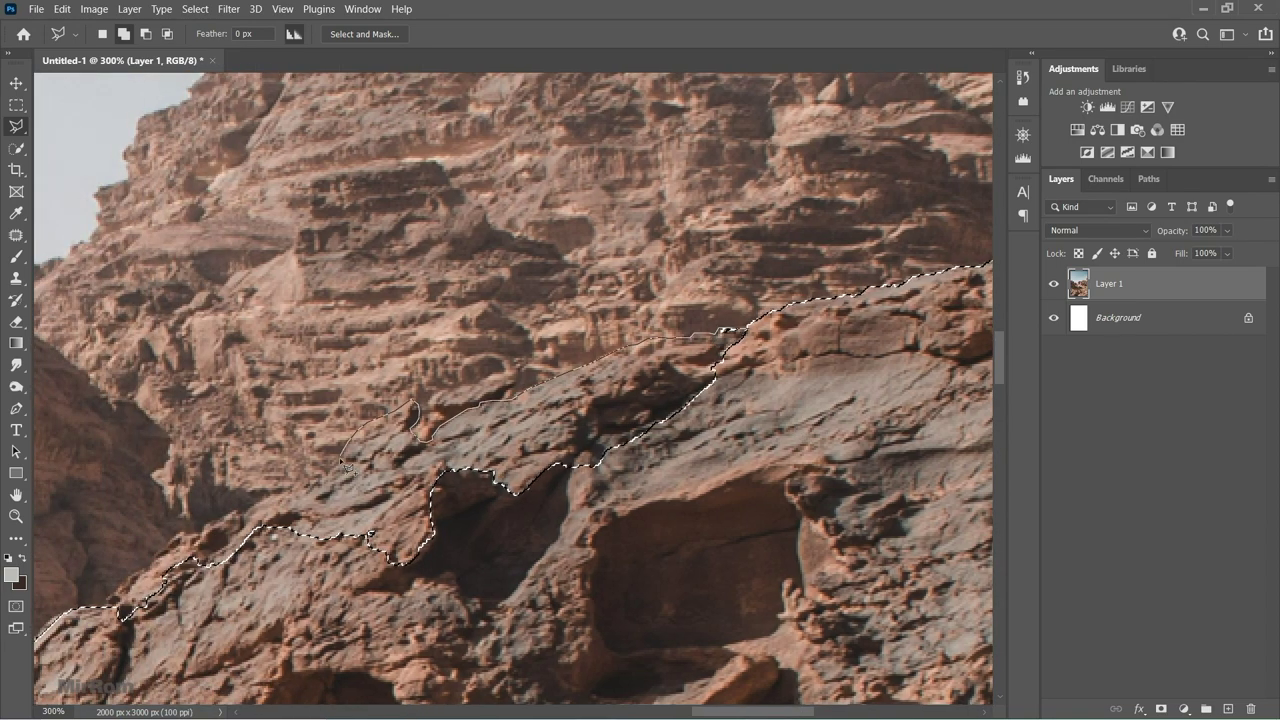
{"action": "left_click_drag", "start_coordinate": [222, 528], "coordinate": [125, 608]}
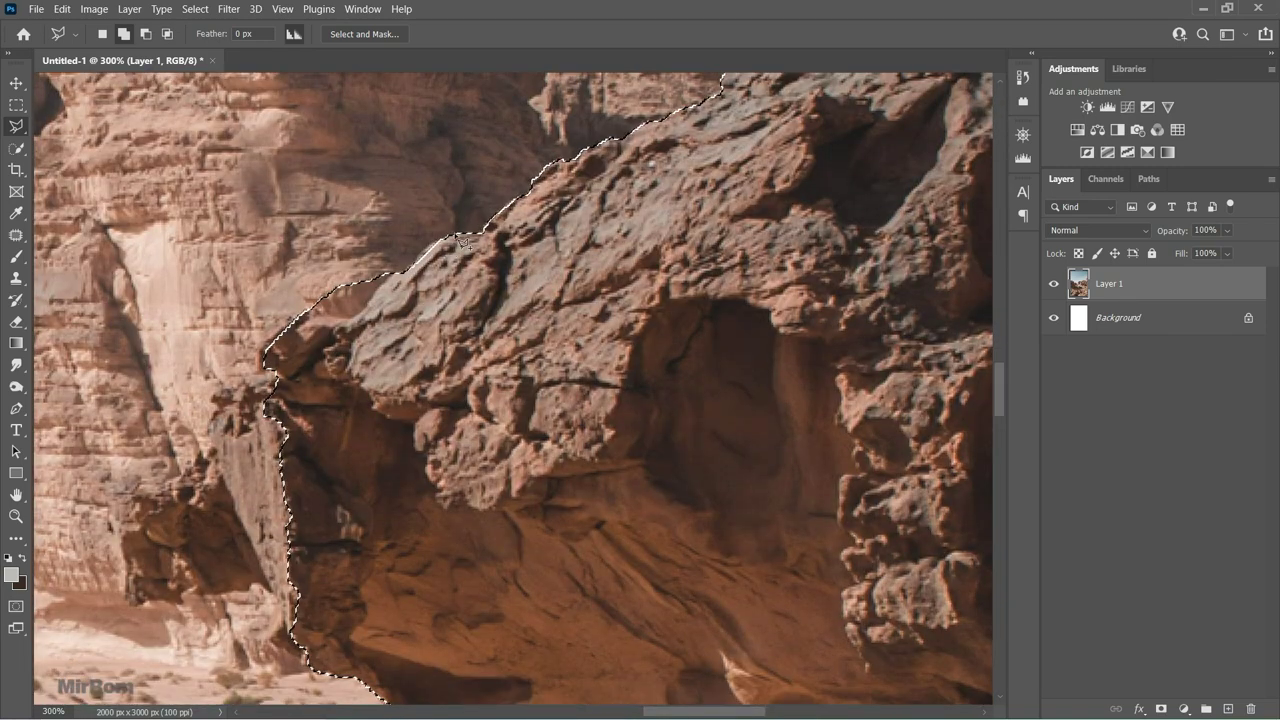
{"action": "scroll", "coordinate": [447, 250], "scroll_direction": "down", "scroll_amount": 1}
Trace an outline down the rock's left edge to refine the selection.
{"action": "left_click", "coordinate": [393, 243]}
{"action": "left_click", "coordinate": [358, 288]}
{"action": "left_click", "coordinate": [310, 283]}
{"action": "left_click", "coordinate": [283, 251]}
{"action": "key", "text": "BackSpace"}
{"action": "left_click", "coordinate": [256, 320]}
{"action": "left_click", "coordinate": [258, 340]}
{"action": "left_click", "coordinate": [288, 556]}
{"action": "scroll", "coordinate": [358, 240], "scroll_direction": "down", "scroll_amount": 10}
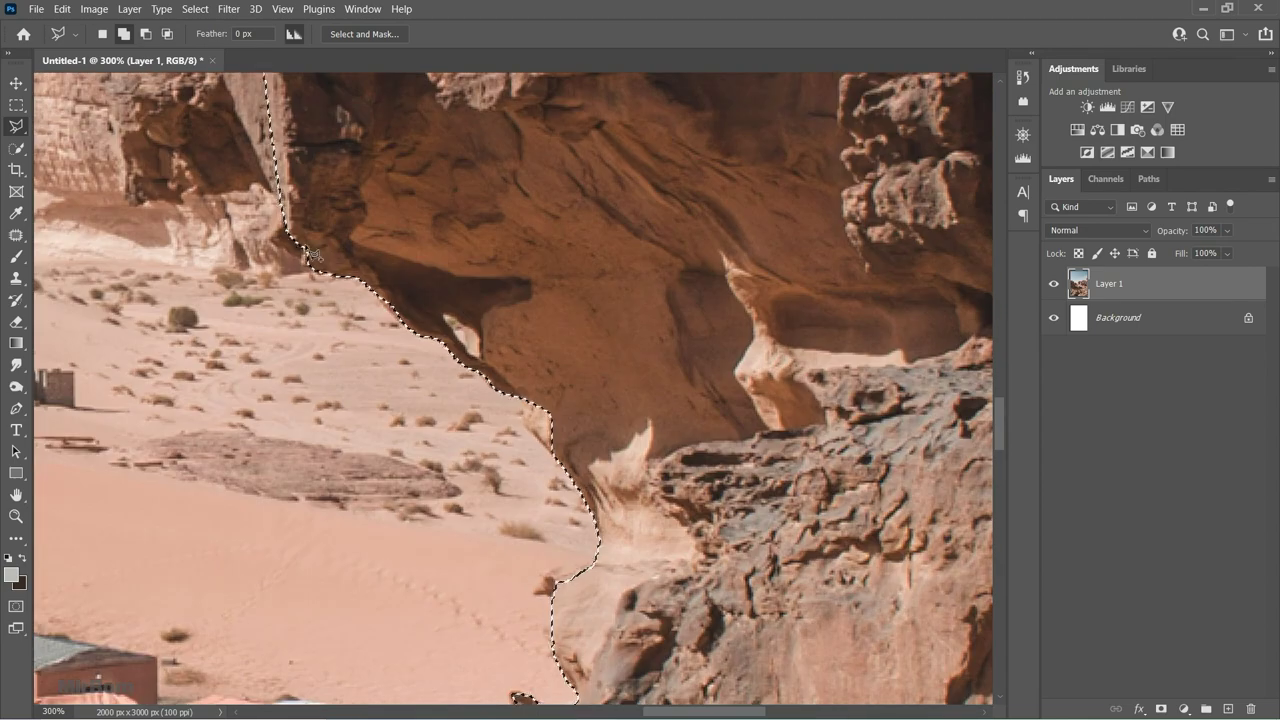
{"action": "scroll", "coordinate": [358, 240], "scroll_direction": "down", "scroll_amount": 1}
{"action": "scroll", "coordinate": [358, 240], "scroll_direction": "down", "scroll_amount": 2}
{"action": "scroll", "coordinate": [450, 280], "scroll_direction": "down", "scroll_amount": 2}
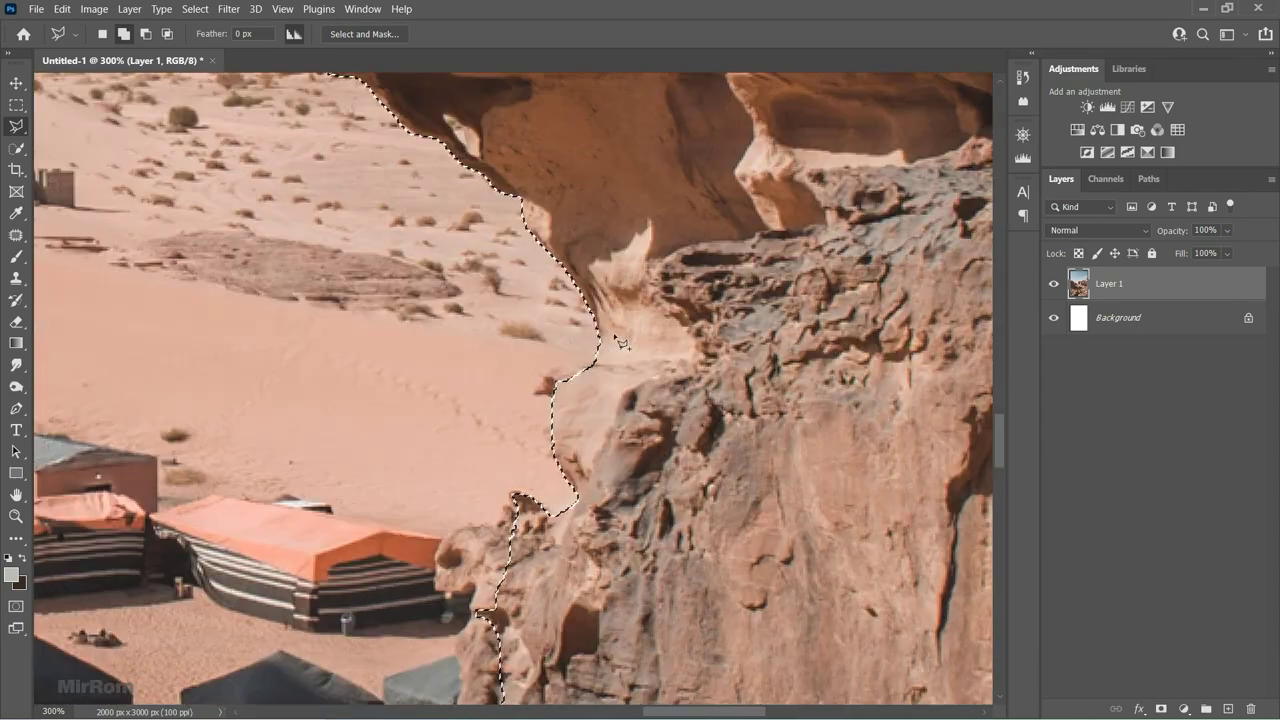
{"action": "scroll", "coordinate": [520, 310], "scroll_direction": "down", "scroll_amount": 2}
{"action": "scroll", "coordinate": [604, 352], "scroll_direction": "down", "scroll_amount": 2}
Outline the rock bump above the tents to add it to the selection.
{"action": "left_click", "coordinate": [512, 386]}
{"action": "left_click", "coordinate": [479, 398]}
{"action": "left_click", "coordinate": [447, 414]}
{"action": "left_click", "coordinate": [435, 440]}
{"action": "left_click", "coordinate": [452, 472]}
{"action": "left_click", "coordinate": [497, 476]}
Trace down the rock's right side and along its bottom edge.
{"action": "left_click", "coordinate": [512, 378]}
{"action": "left_click", "coordinate": [585, 488]}
{"action": "left_click", "coordinate": [582, 560]}
{"action": "left_click", "coordinate": [540, 615]}
{"action": "left_click", "coordinate": [482, 620]}
{"action": "left_click", "coordinate": [457, 520]}
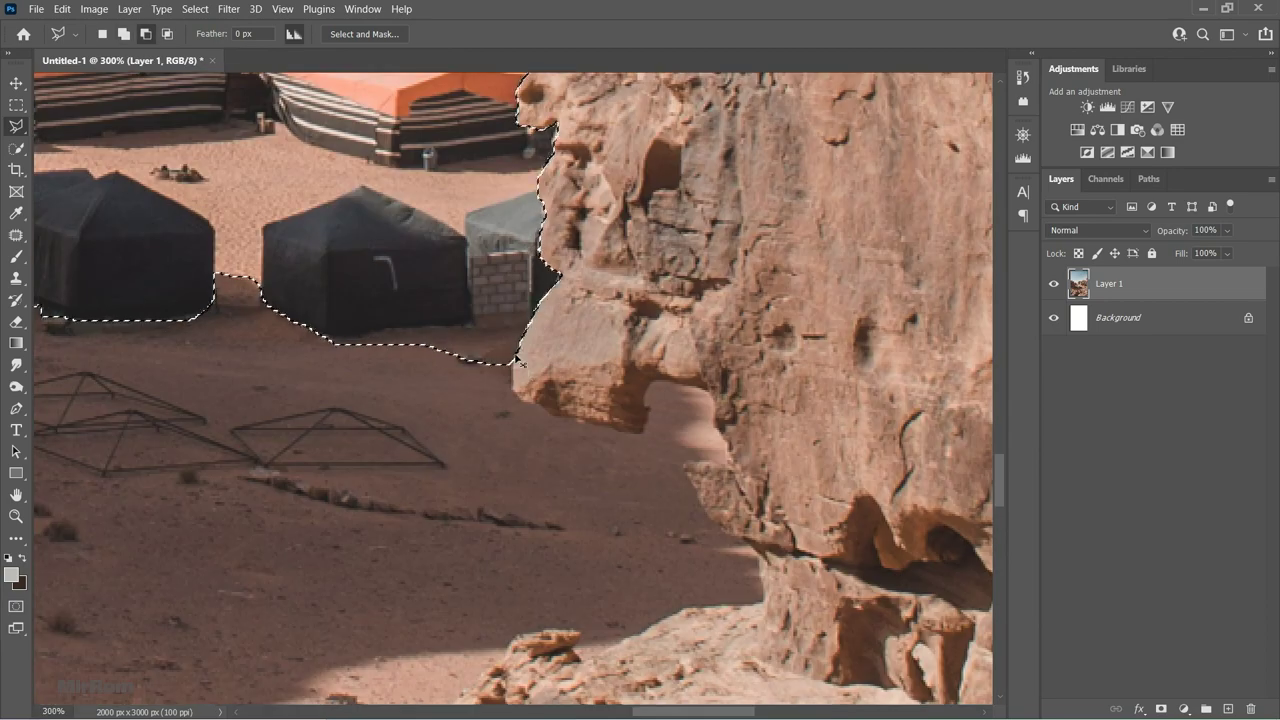
Extend the outline around the rock's shadow and across the sand, then close it.
{"action": "left_click", "coordinate": [713, 392]}
{"action": "left_click", "coordinate": [723, 462]}
{"action": "left_click", "coordinate": [684, 462]}
{"action": "left_click", "coordinate": [763, 602]}
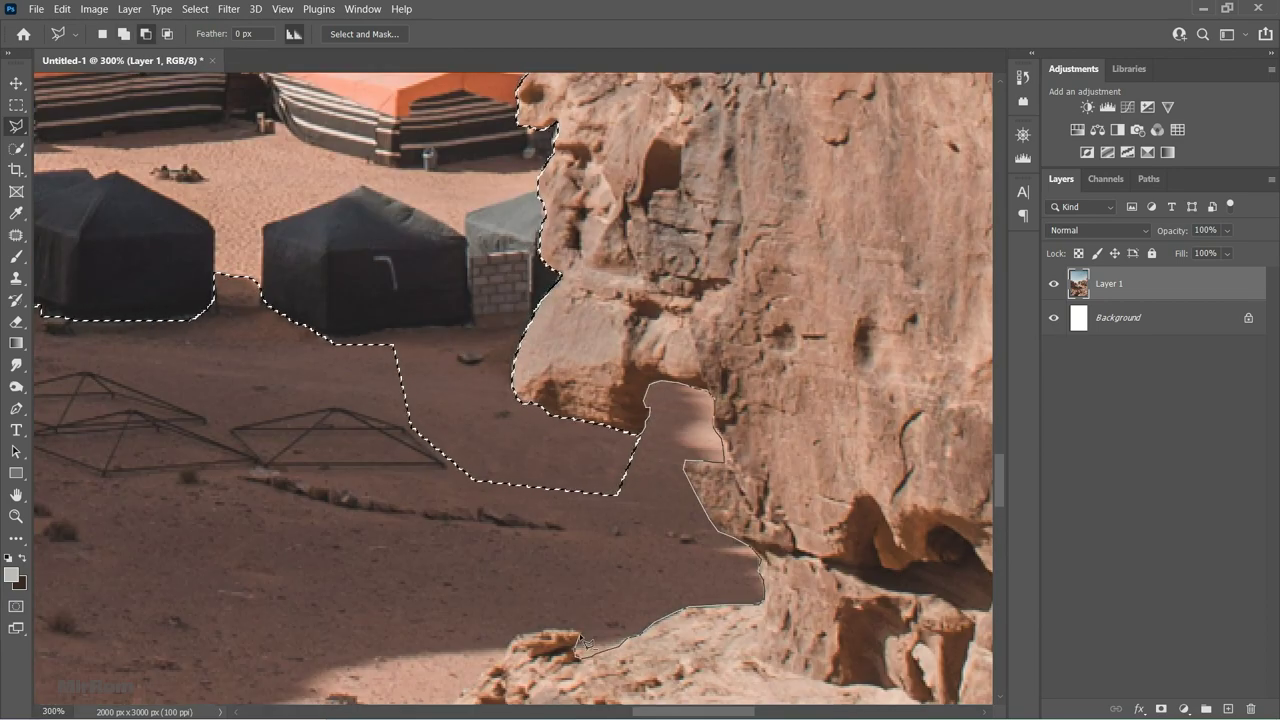
{"action": "left_click", "coordinate": [579, 632]}
{"action": "left_click", "coordinate": [370, 515]}
{"action": "left_click", "coordinate": [345, 360]}
{"action": "left_click", "coordinate": [392, 321]}
{"action": "left_click", "coordinate": [537, 442]}
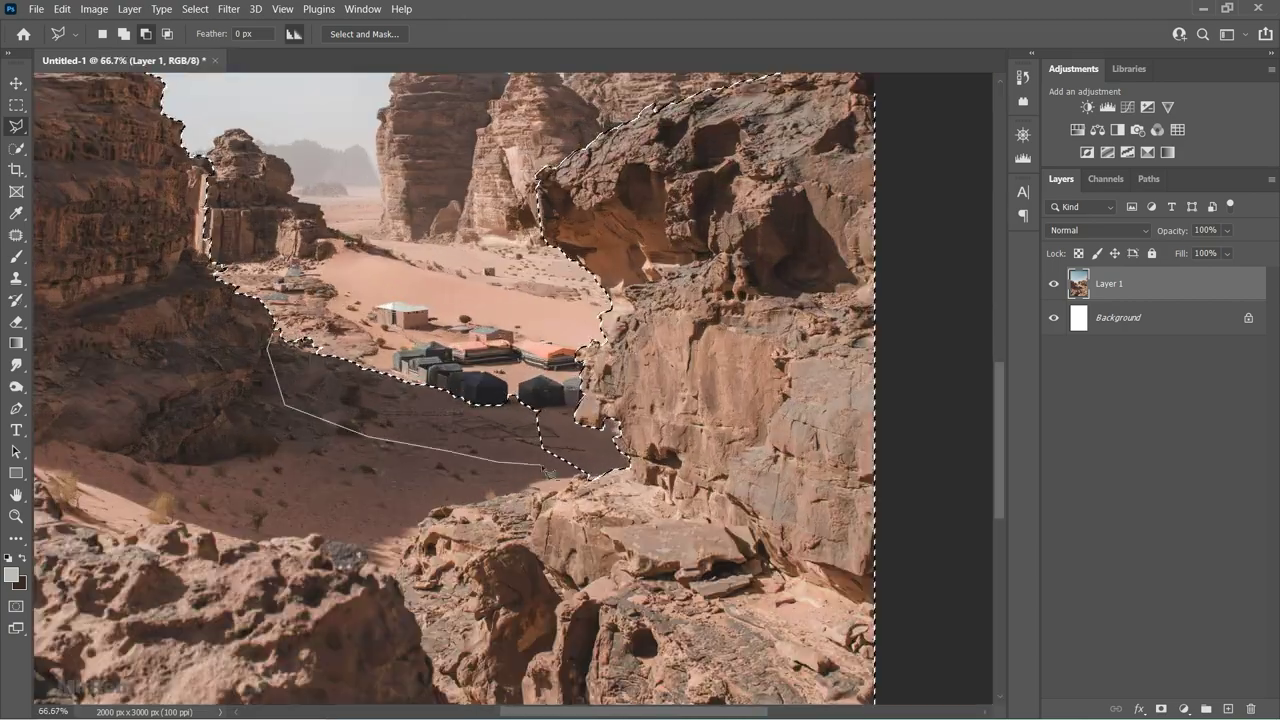
{"action": "key", "text": "Return"}
Refine the left rock pillar's edge in the top-left, then zoom out to fit.
{"action": "key", "text": "ctrl+plus"}
{"action": "key", "text": "ctrl+plus"}
{"action": "scroll", "coordinate": [386, 393], "scroll_direction": "up", "scroll_amount": 1}
{"action": "left_click", "coordinate": [356, 193]}
{"action": "left_click", "coordinate": [361, 288]}
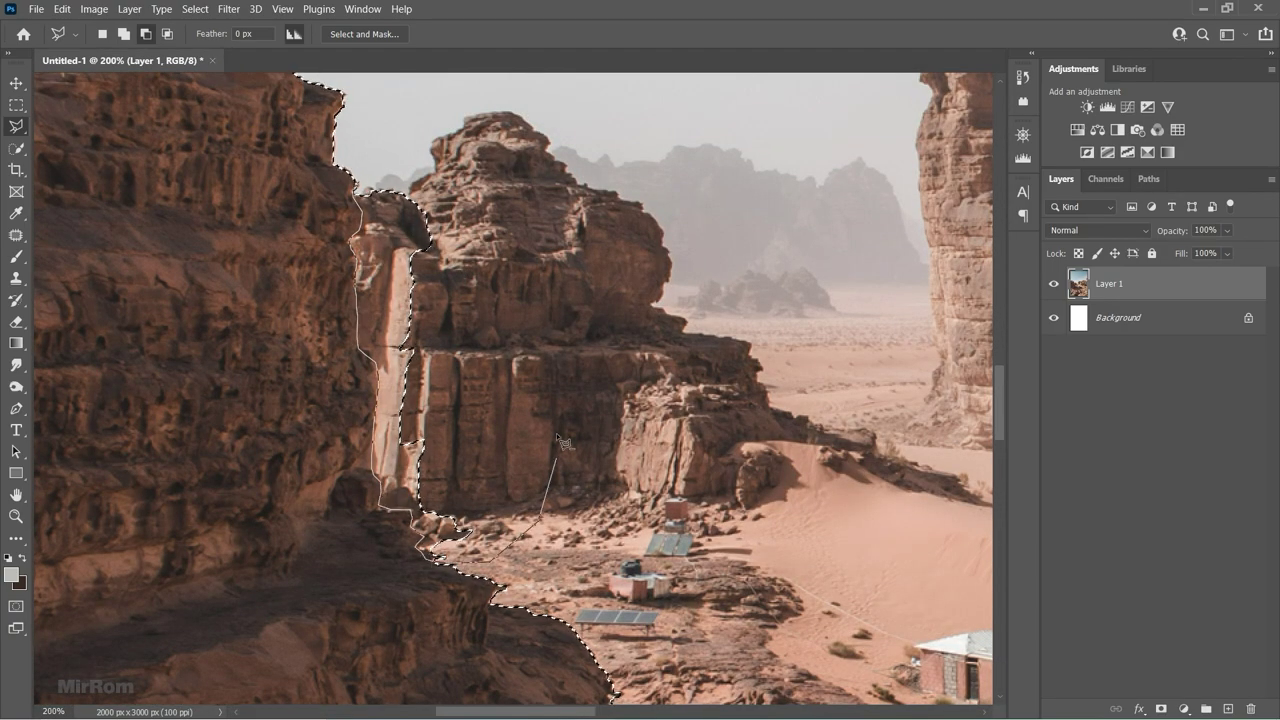
{"action": "left_click_drag", "start_coordinate": [386, 393], "coordinate": [567, 418]}
{"action": "scroll", "coordinate": [567, 418], "scroll_direction": "up", "scroll_amount": 1}
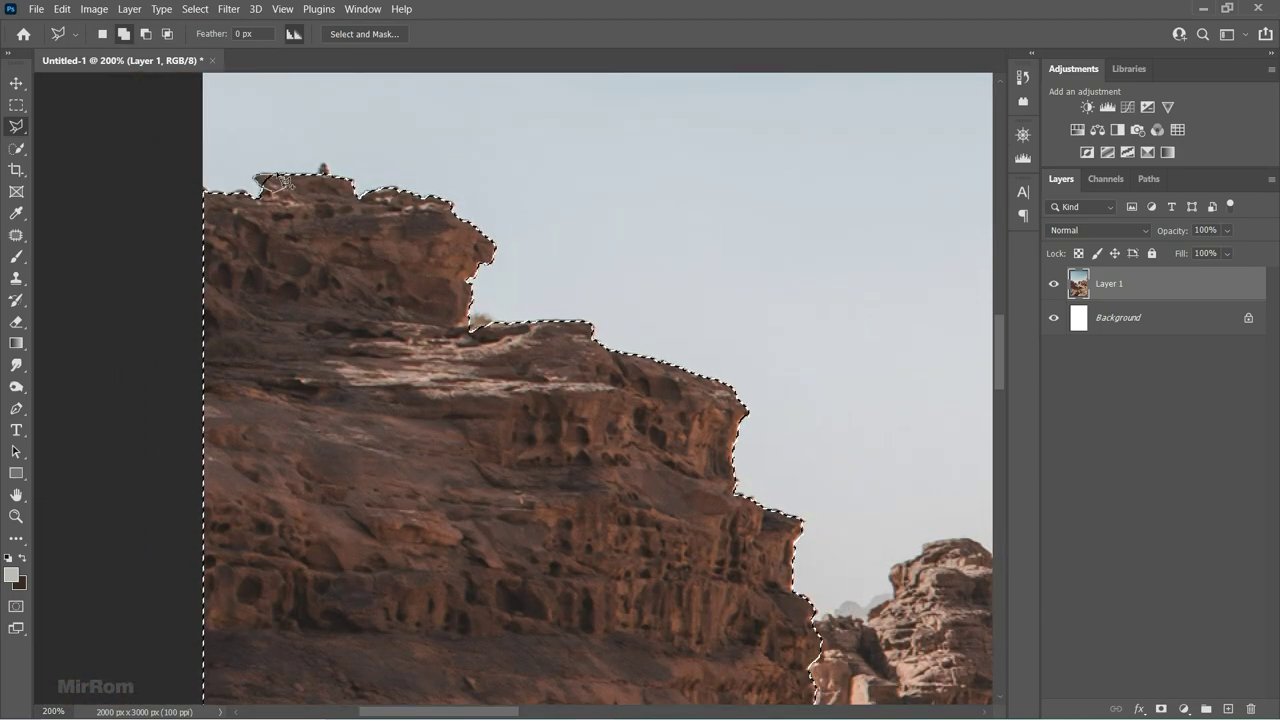
{"action": "key", "text": "ctrl+minus"}
{"action": "key", "text": "ctrl+minus"}
{"action": "key", "text": "ctrl+minus"}
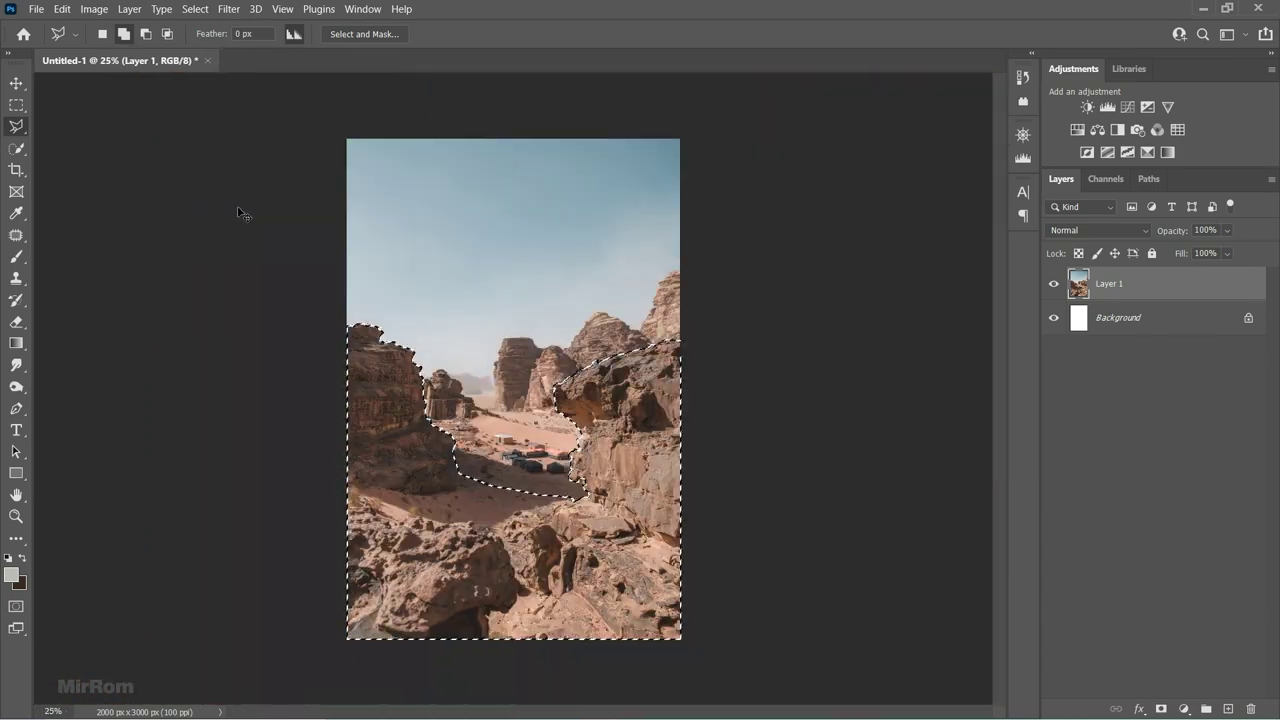
Save the rock selection as a channel named Sel2.
{"action": "key", "text": "v"}
{"action": "left_click", "coordinate": [195, 9]}
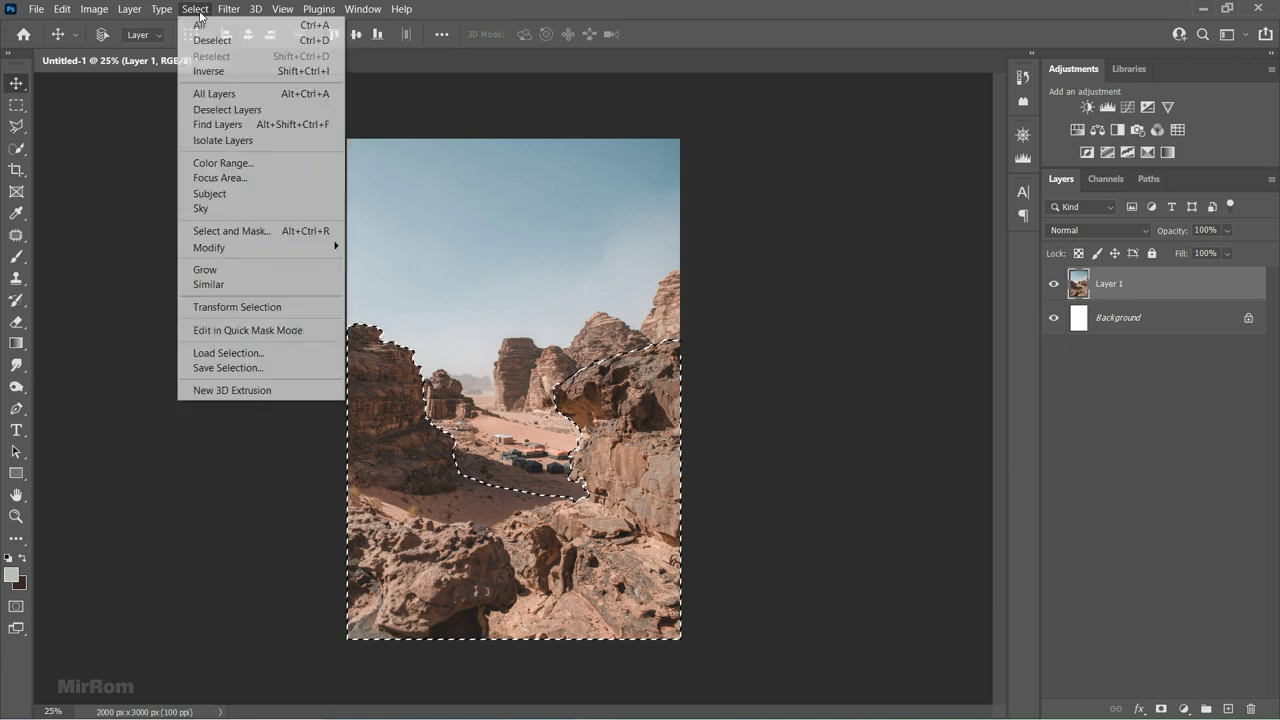
{"action": "left_click", "coordinate": [228, 367]}
{"action": "type", "text": "Sel2"}
{"action": "key", "text": "Return"}
Deselect and save the document as Untitled-1.psd.
{"action": "key", "text": "ctrl+d"}
{"action": "key", "text": "ctrl+s"}
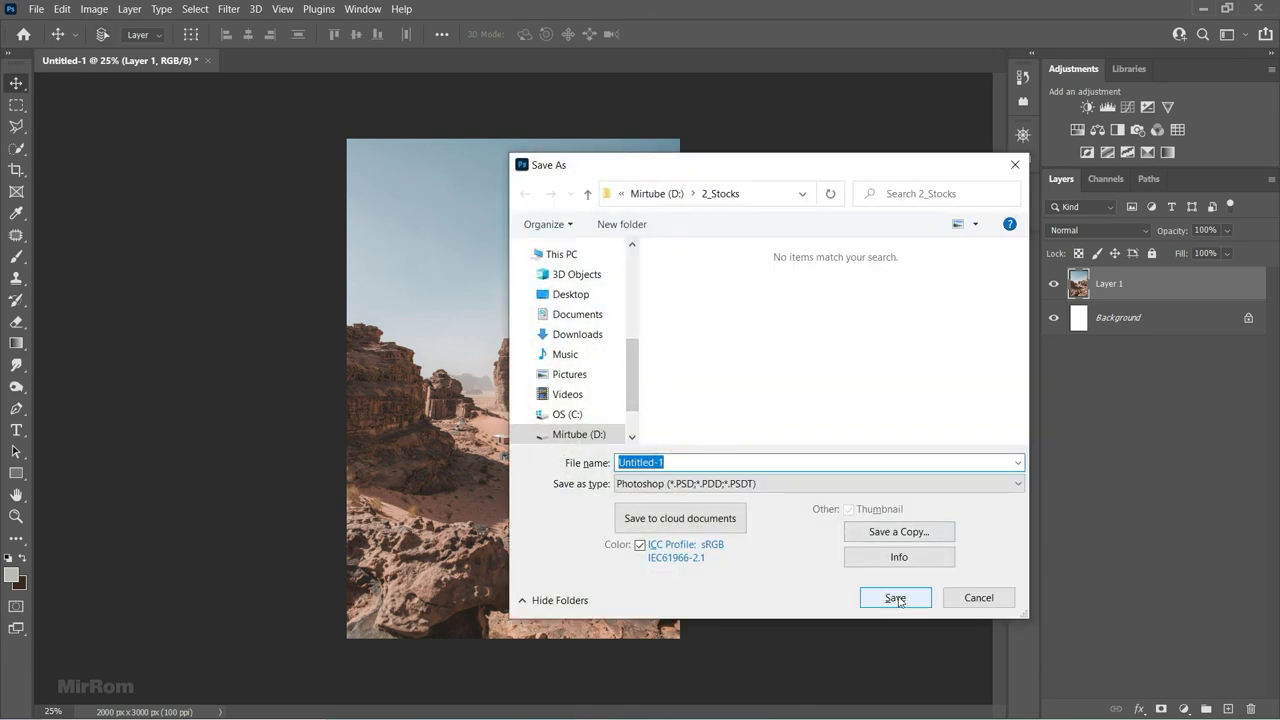
{"action": "left_click", "coordinate": [897, 599]}
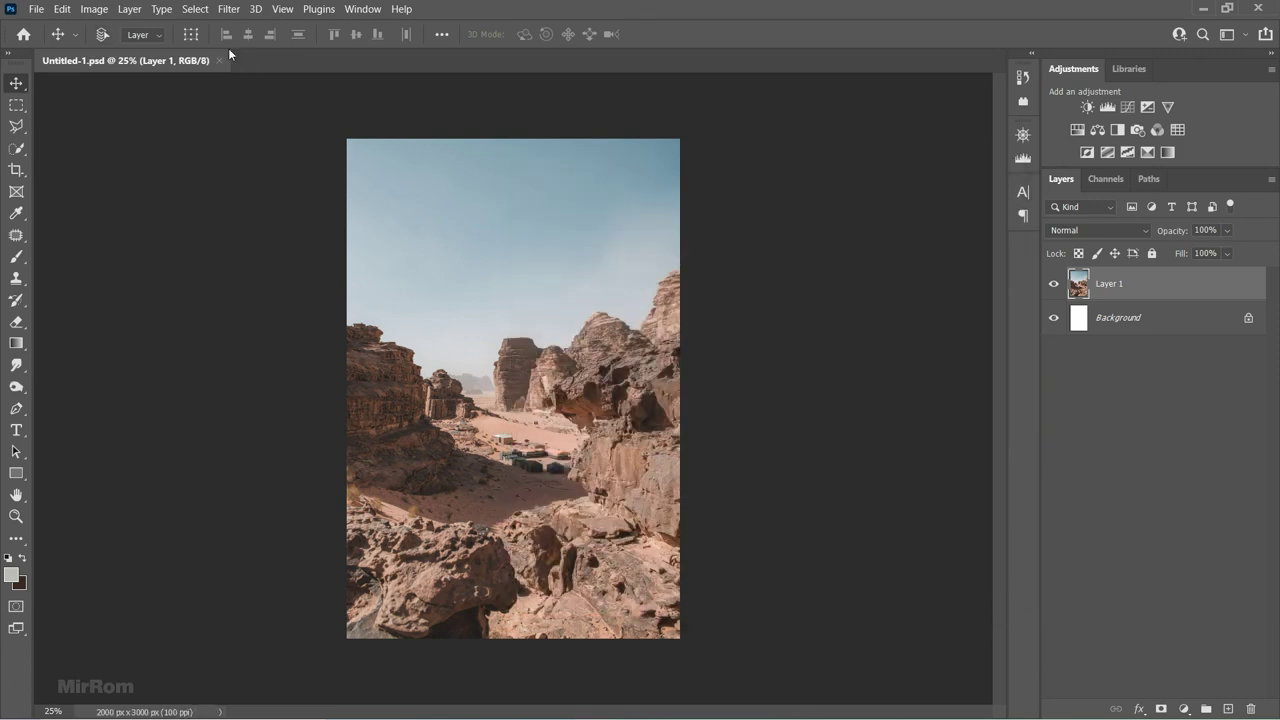
{"action": "left_click", "coordinate": [62, 9]}
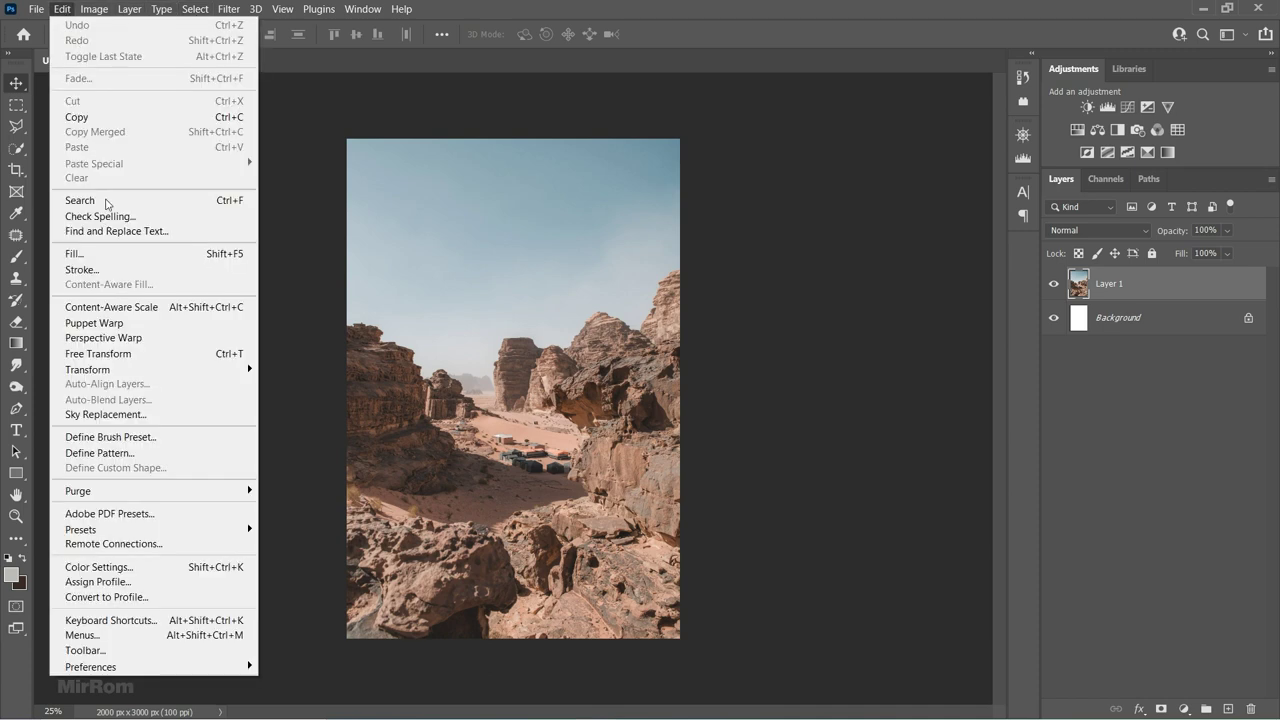
Start Sky Replacement and preview the blue gradient, dark cloudy and puffy-cloud sky presets.
{"action": "left_click", "coordinate": [199, 416]}
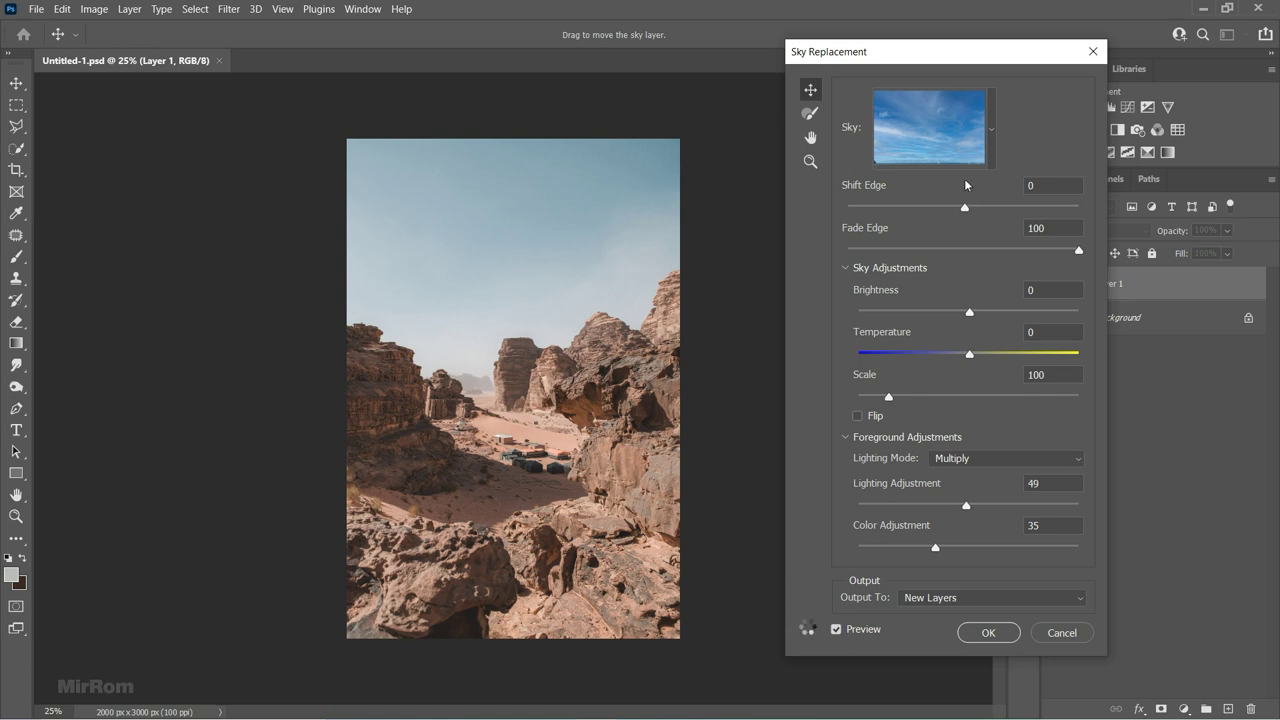
{"action": "left_click", "coordinate": [993, 157]}
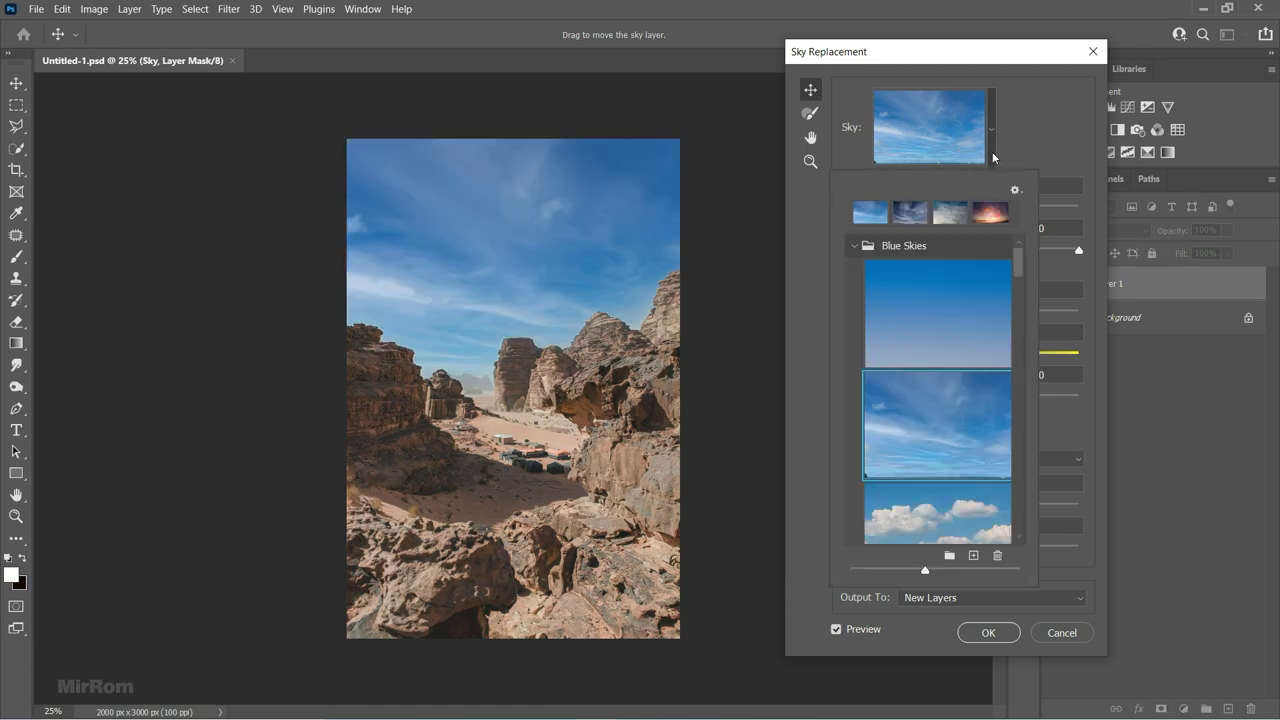
{"action": "left_click", "coordinate": [918, 277]}
{"action": "scroll", "coordinate": [940, 400], "scroll_direction": "down", "scroll_amount": 2}
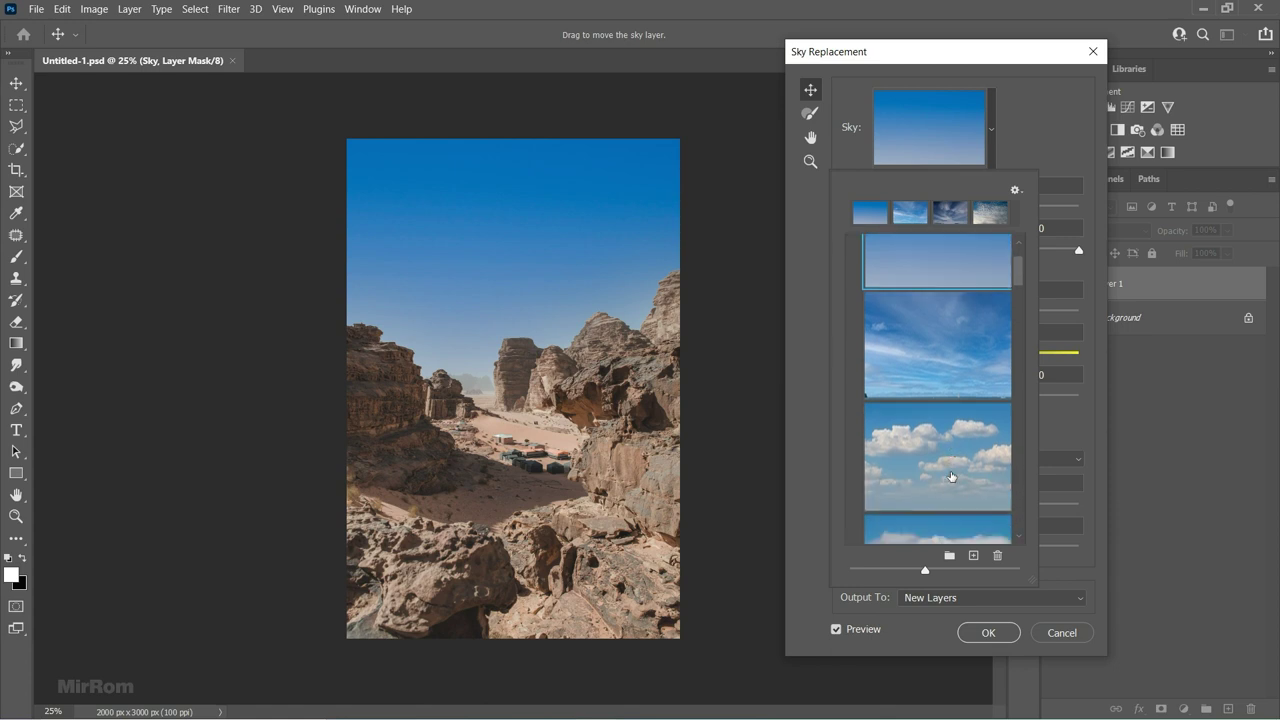
{"action": "scroll", "coordinate": [1020, 324], "scroll_direction": "down", "scroll_amount": 5}
{"action": "left_click", "coordinate": [971, 440]}
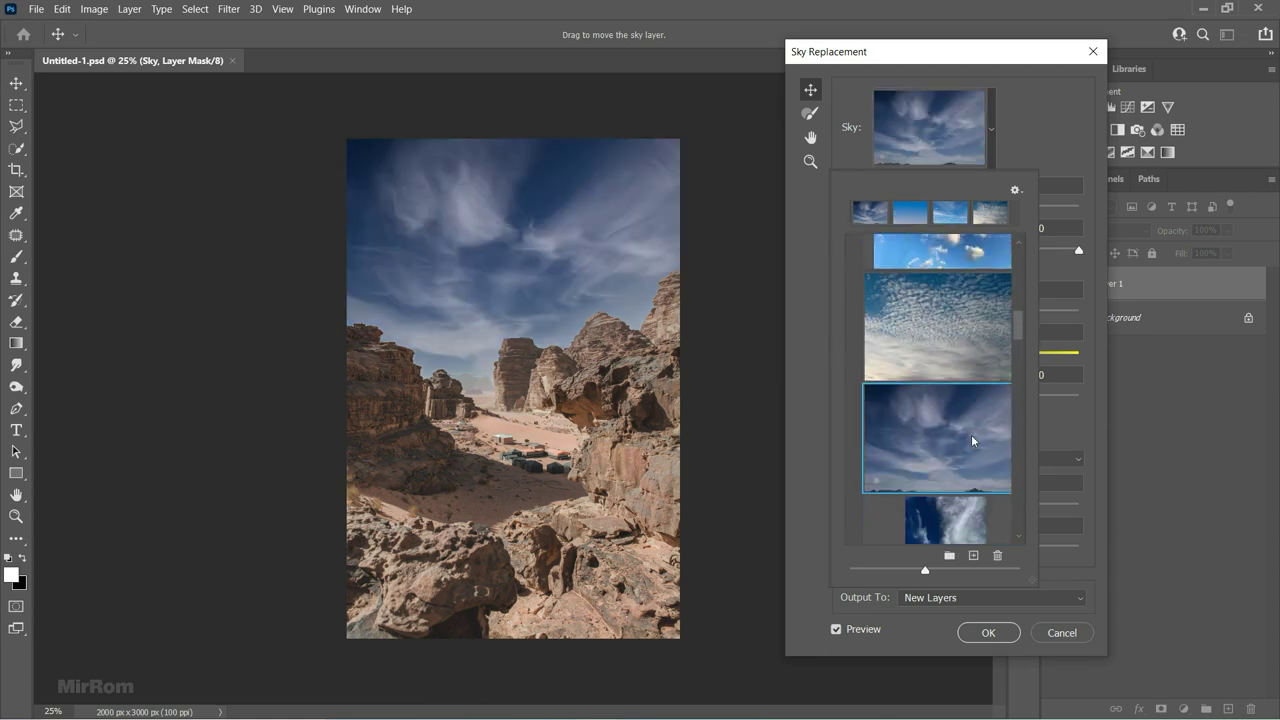
{"action": "scroll", "coordinate": [971, 440], "scroll_direction": "down", "scroll_amount": 1}
{"action": "scroll", "coordinate": [971, 440], "scroll_direction": "up", "scroll_amount": 1}
{"action": "scroll", "coordinate": [970, 438], "scroll_direction": "up", "scroll_amount": 2}
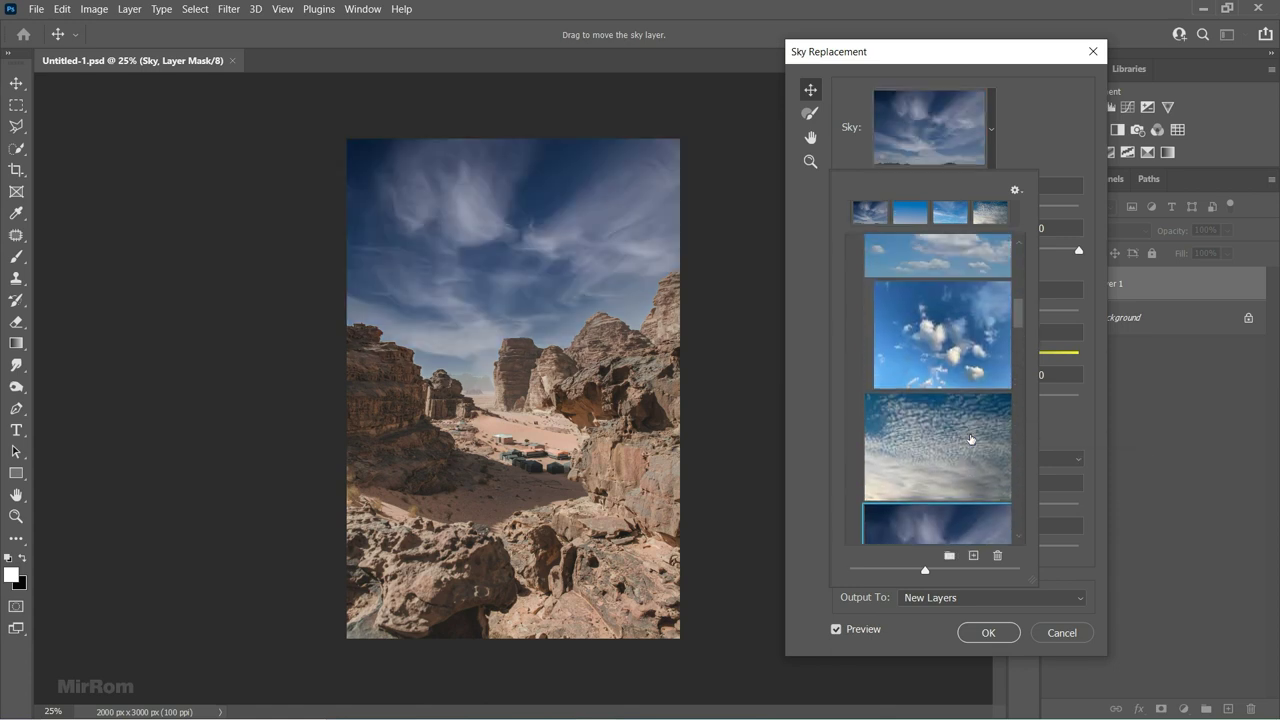
{"action": "scroll", "coordinate": [970, 438], "scroll_direction": "up", "scroll_amount": 1}
{"action": "left_click", "coordinate": [948, 332]}
Choose the BlueSky001 wispy blue sky preset and reposition it within the photo.
{"action": "scroll", "coordinate": [1017, 304], "scroll_direction": "up", "scroll_amount": 1}
{"action": "scroll", "coordinate": [1019, 292], "scroll_direction": "up", "scroll_amount": 1}
{"action": "left_click", "coordinate": [966, 349]}
{"action": "left_click_drag", "start_coordinate": [1019, 297], "coordinate": [1018, 268]}
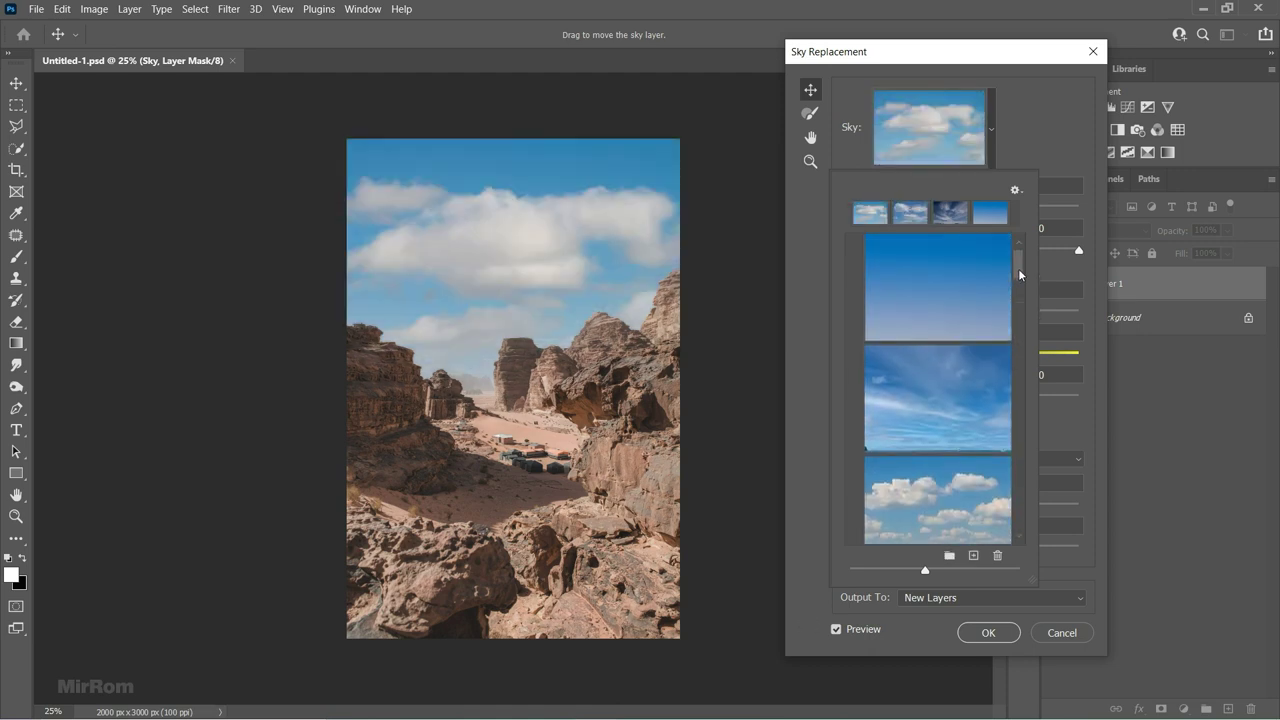
{"action": "left_click", "coordinate": [949, 408]}
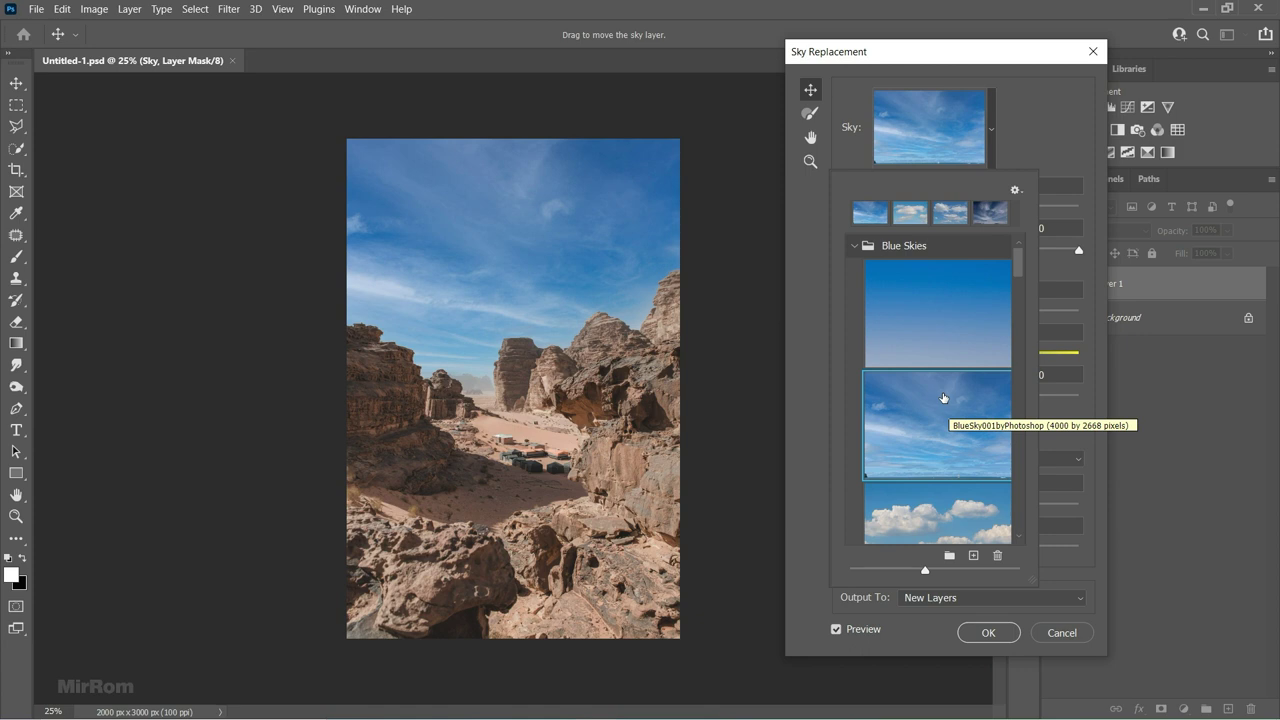
{"action": "left_click", "coordinate": [1014, 141]}
{"action": "left_click_drag", "start_coordinate": [539, 254], "coordinate": [534, 258]}
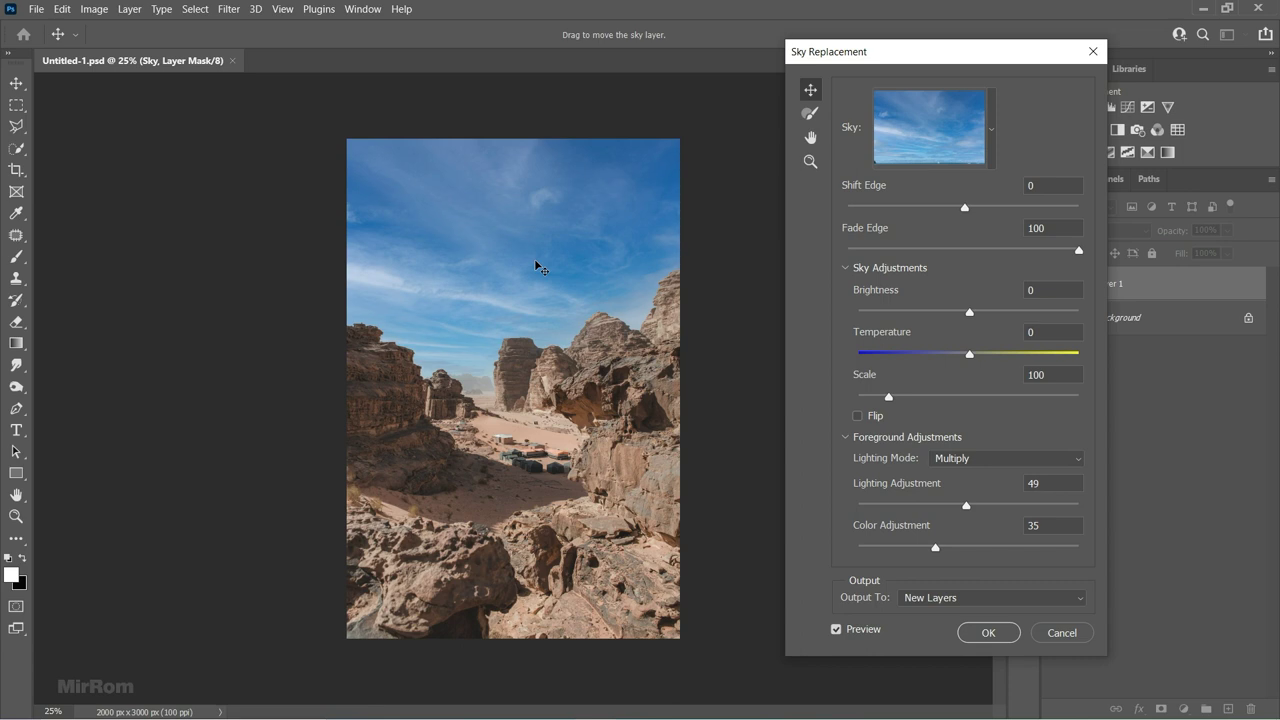
Set Shift Edge -42, Brightness 30, Temperature 83 and Scale 112, shifting the clouds left.
{"action": "left_click_drag", "start_coordinate": [534, 258], "coordinate": [563, 259]}
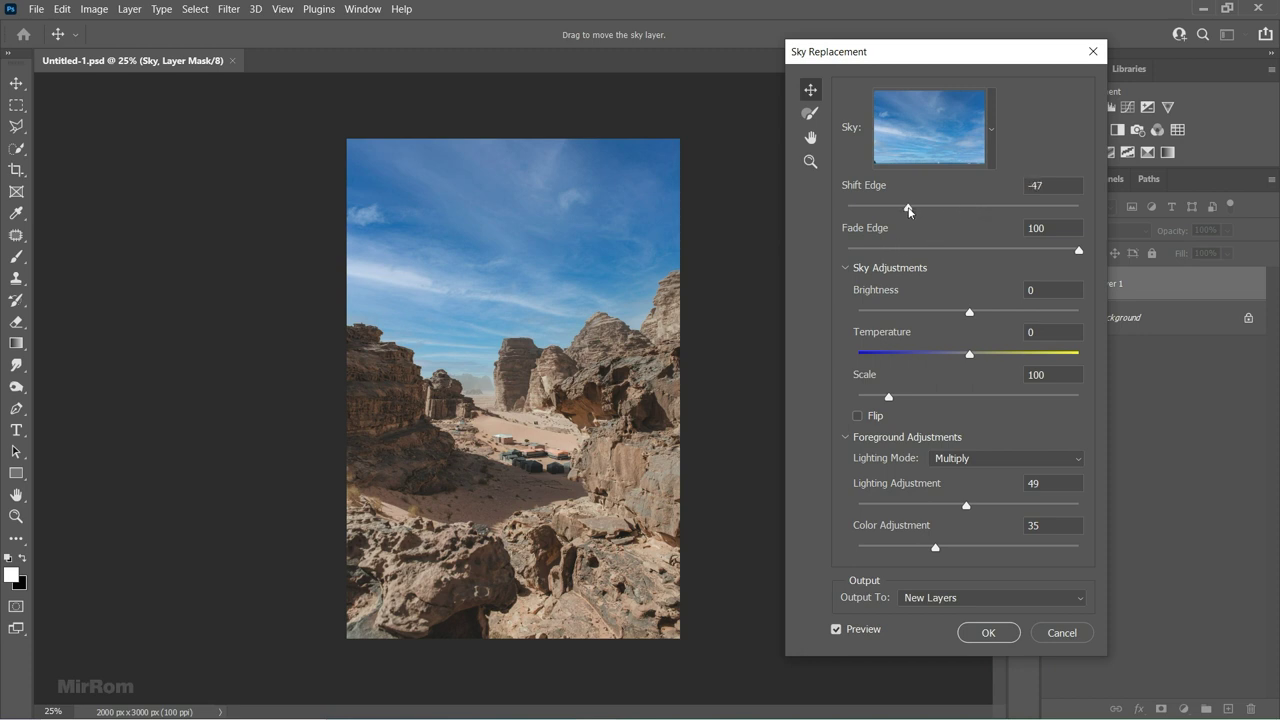
{"action": "left_click_drag", "start_coordinate": [909, 210], "coordinate": [906, 210]}
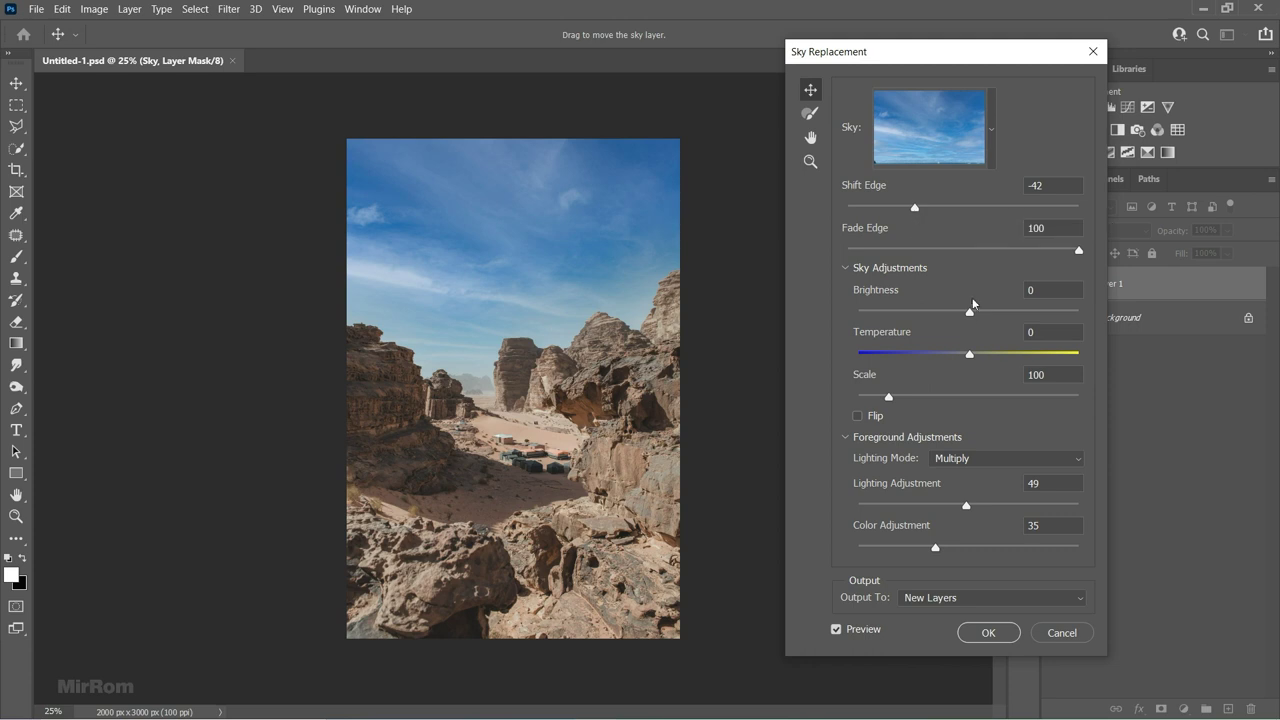
{"action": "left_click_drag", "start_coordinate": [996, 314], "coordinate": [1003, 316]}
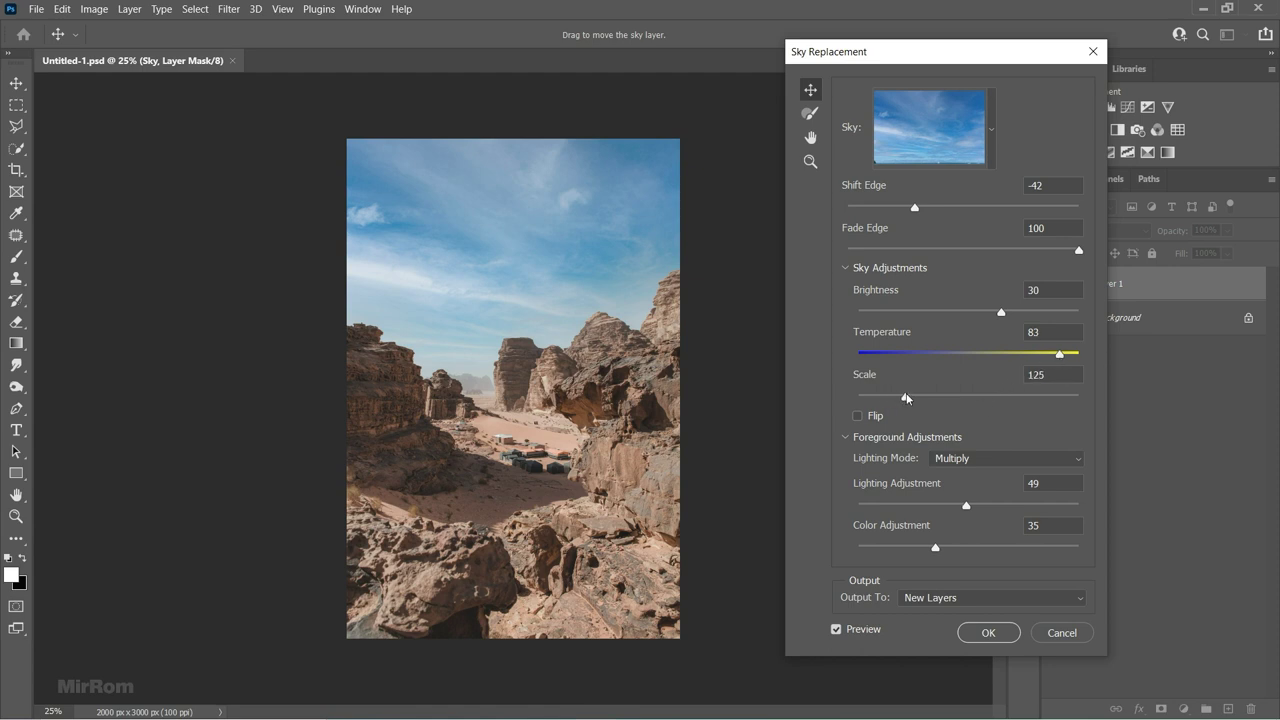
{"action": "left_click_drag", "start_coordinate": [906, 397], "coordinate": [899, 402]}
{"action": "mouse_move", "coordinate": [637, 298]}
{"action": "left_mouse_down"}
{"action": "mouse_move", "coordinate": [571, 286]}
{"action": "mouse_move", "coordinate": [585, 290]}
{"action": "left_mouse_up"}
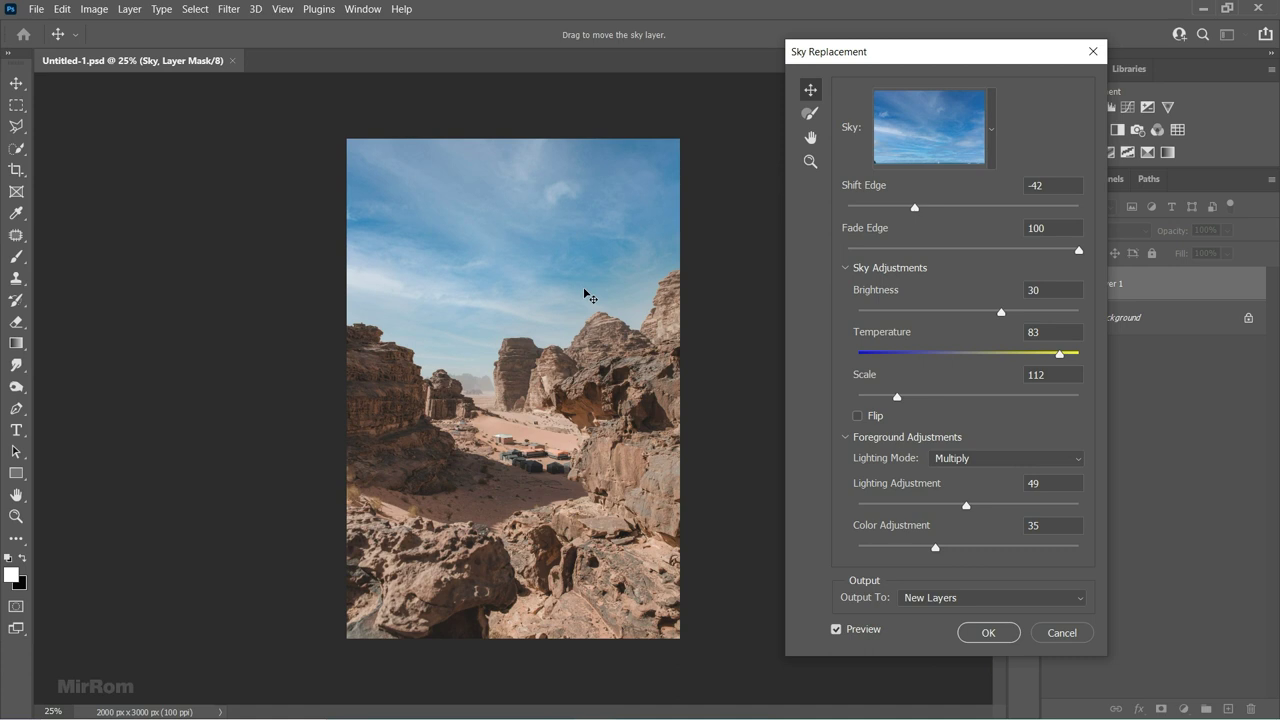
Set foreground Lighting Mode to Screen with Lighting Adjustment 53 and apply the replacement.
{"action": "left_click", "coordinate": [960, 459]}
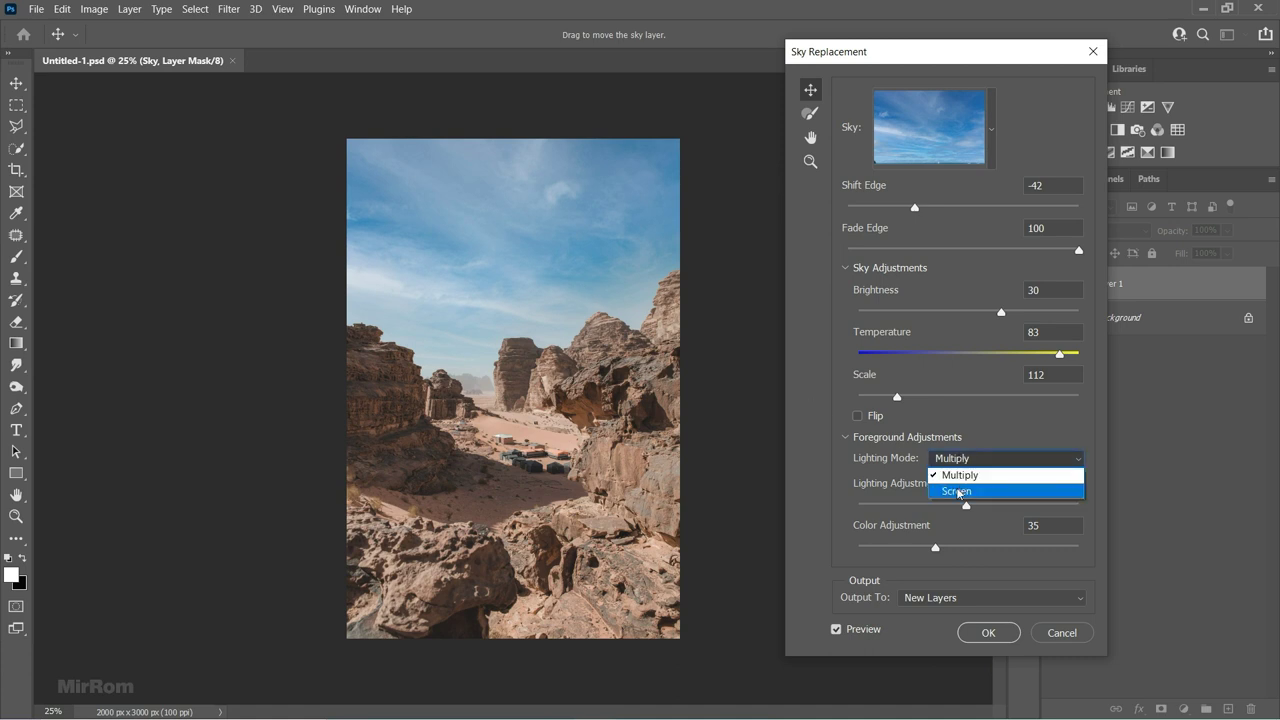
{"action": "left_click", "coordinate": [957, 486]}
{"action": "left_click_drag", "start_coordinate": [966, 508], "coordinate": [978, 508]}
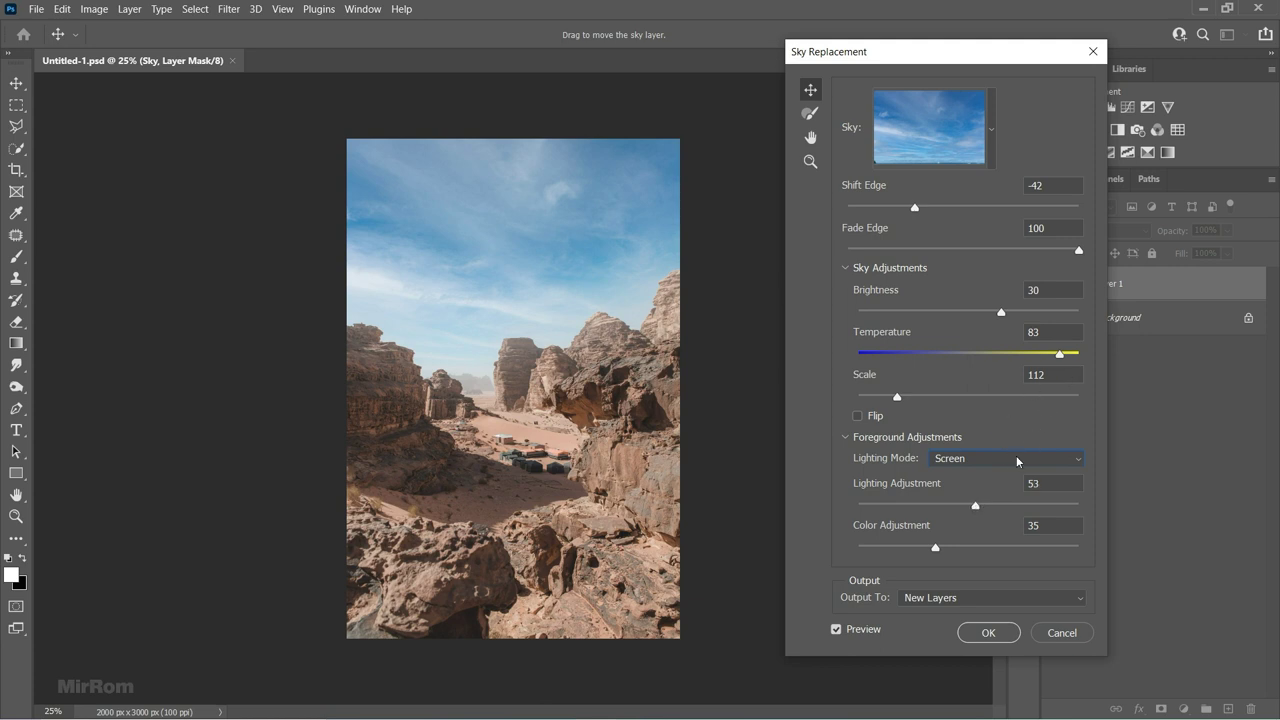
{"action": "left_click", "coordinate": [999, 634]}
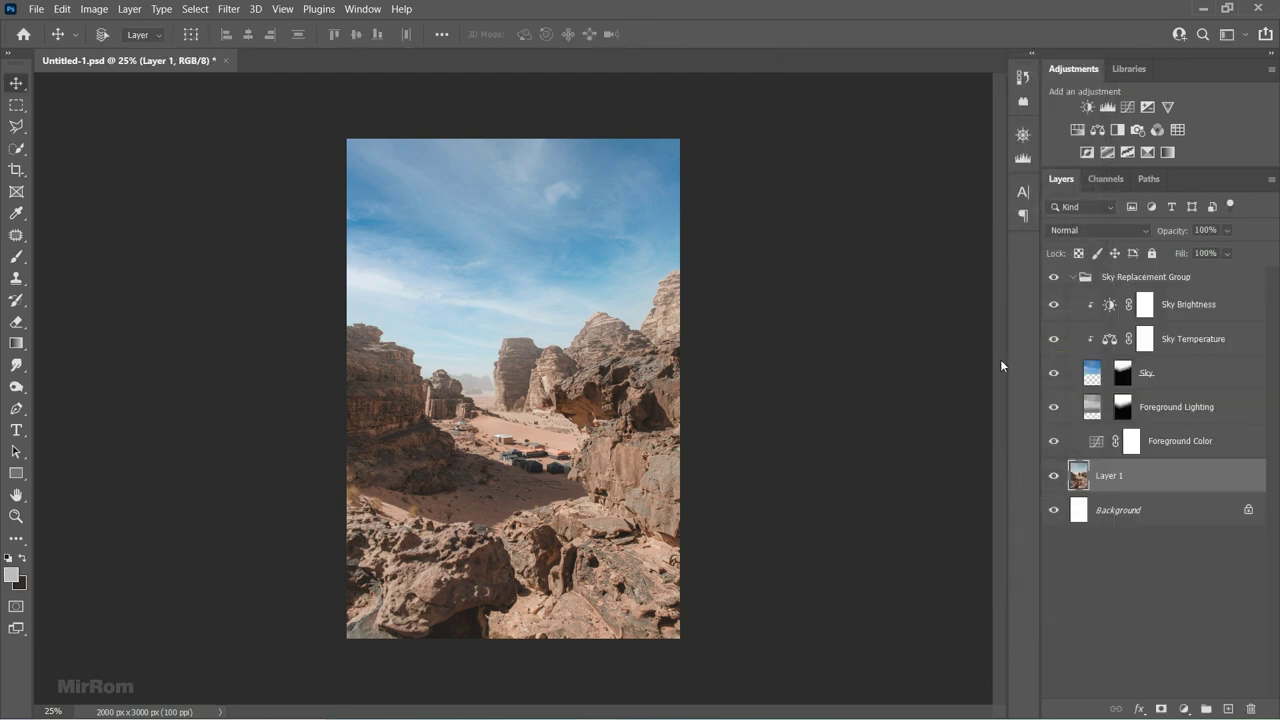
Collapse the Sky Replacement Group, compare the new sky on and off, and leave the group selected.
{"action": "left_click", "coordinate": [1073, 277]}
{"action": "left_click", "coordinate": [1053, 277]}
{"action": "left_click", "coordinate": [1053, 277]}
{"action": "left_click", "coordinate": [1100, 284]}
{"action": "left_click", "coordinate": [1091, 302]}
{"action": "left_click", "coordinate": [1149, 282]}
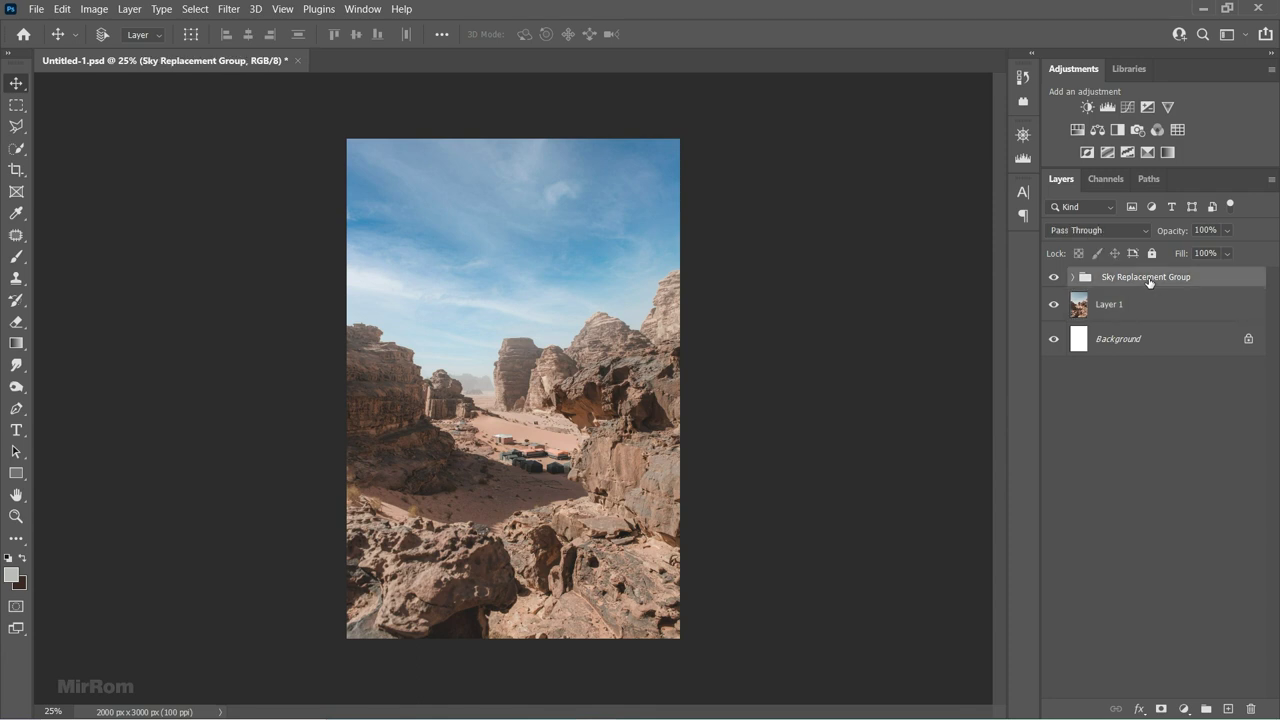
{"action": "left_click", "coordinate": [1142, 310]}
{"action": "left_click", "coordinate": [1143, 286]}
Open the hiker photo pexels-brady-knoll-6108455.jpg and check its framing.
{"action": "left_click", "coordinate": [38, 10]}
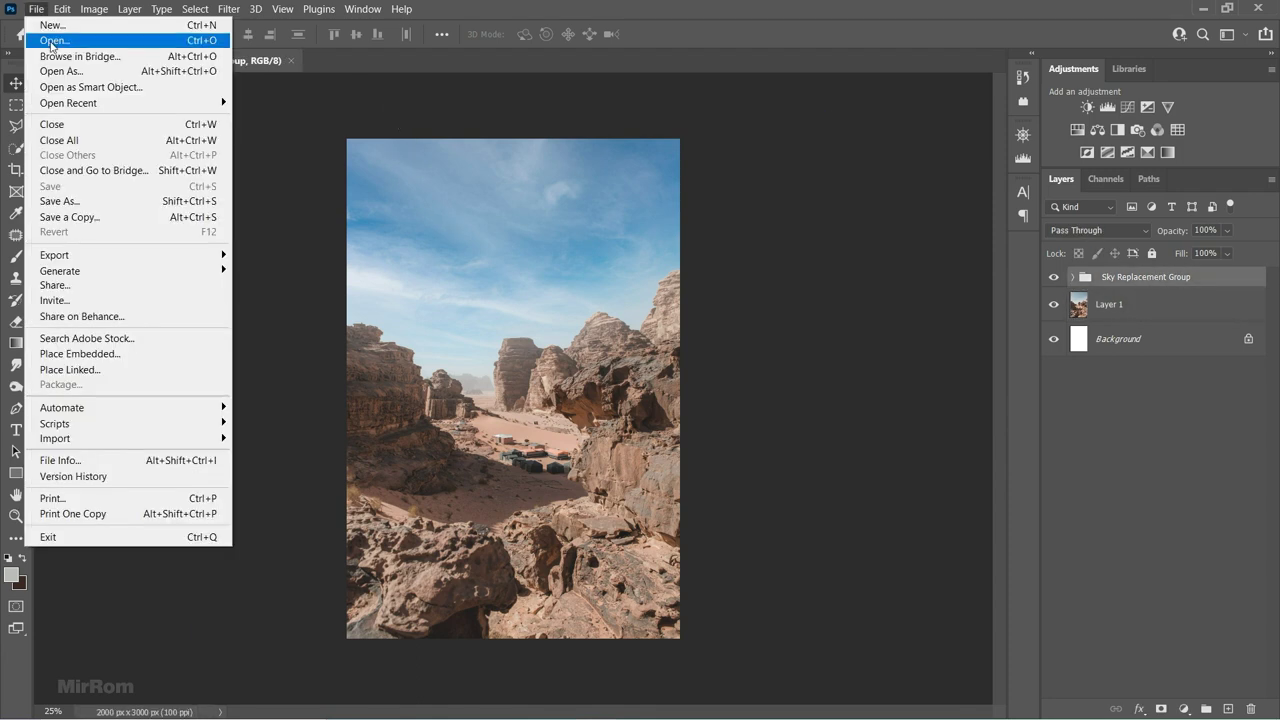
{"action": "left_click", "coordinate": [51, 41]}
{"action": "double_click", "coordinate": [794, 290]}
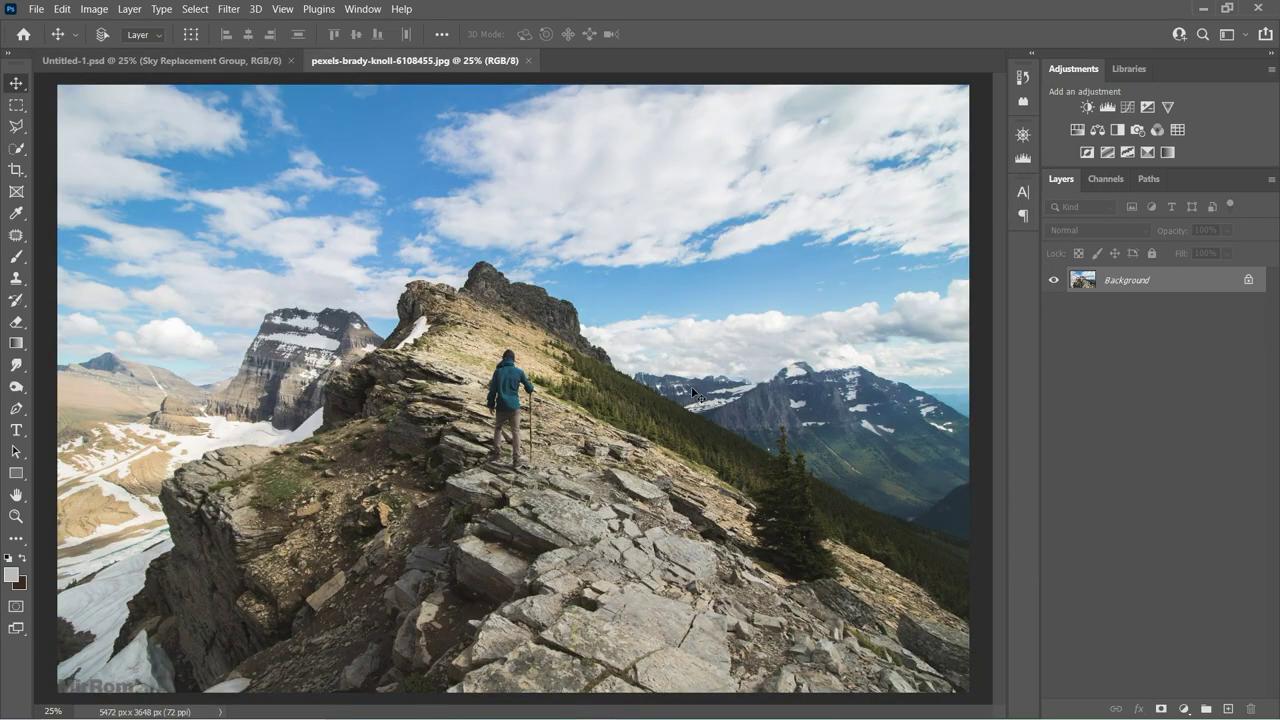
{"action": "key", "text": "ctrl+minus"}
{"action": "key", "text": "ctrl+plus"}
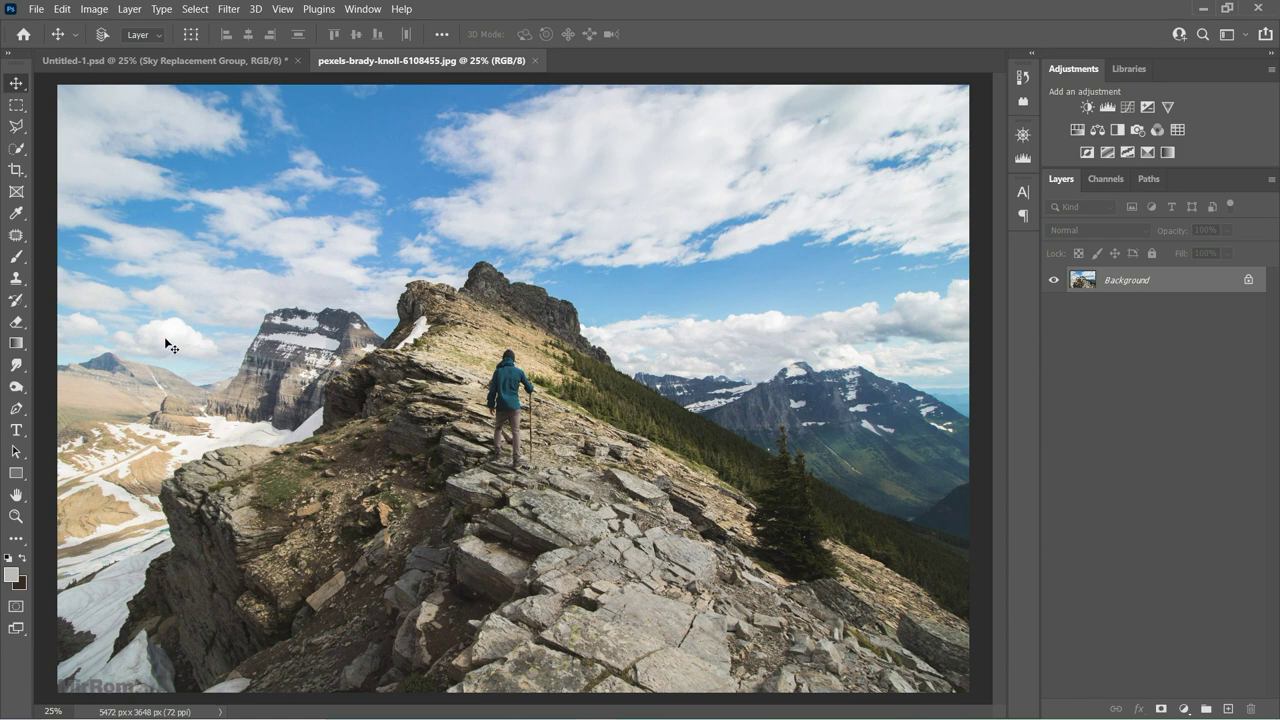
{"action": "right_click", "coordinate": [16, 148]}
Quick-select the hiker's ridge and lower rocks, excluding mountains, crest and tree, then add a layer mask.
{"action": "left_click", "coordinate": [90, 163]}
{"action": "mouse_move", "coordinate": [330, 465]}
{"action": "left_mouse_down"}
{"action": "mouse_move", "coordinate": [210, 495]}
{"action": "mouse_move", "coordinate": [180, 480]}
{"action": "mouse_move", "coordinate": [358, 430]}
{"action": "mouse_move", "coordinate": [368, 391]}
{"action": "mouse_move", "coordinate": [700, 480]}
{"action": "mouse_move", "coordinate": [860, 420]}
{"action": "left_mouse_up"}
{"action": "left_click_drag", "start_coordinate": [300, 600], "coordinate": [520, 660]}
{"action": "left_click_drag", "start_coordinate": [880, 400], "coordinate": [650, 385]}
{"action": "left_click_drag", "start_coordinate": [560, 320], "coordinate": [480, 285]}
{"action": "left_click_drag", "start_coordinate": [790, 470], "coordinate": [785, 514]}
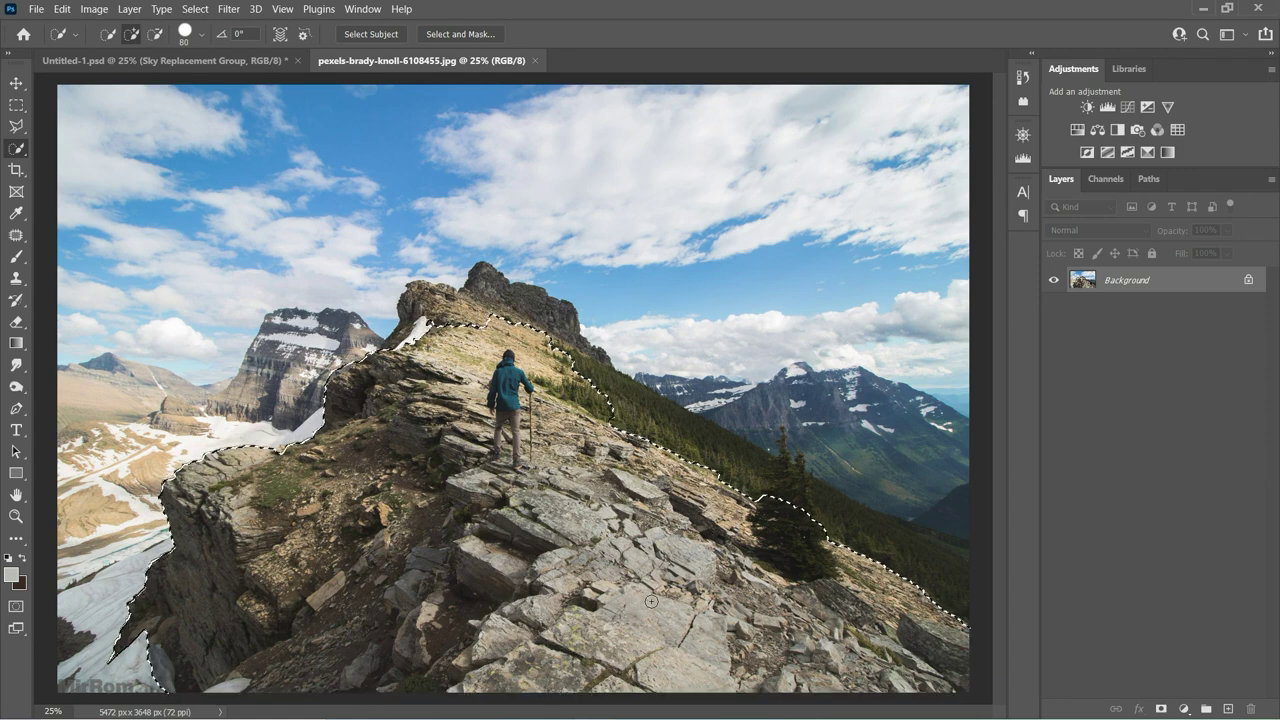
{"action": "left_click", "coordinate": [1160, 708]}
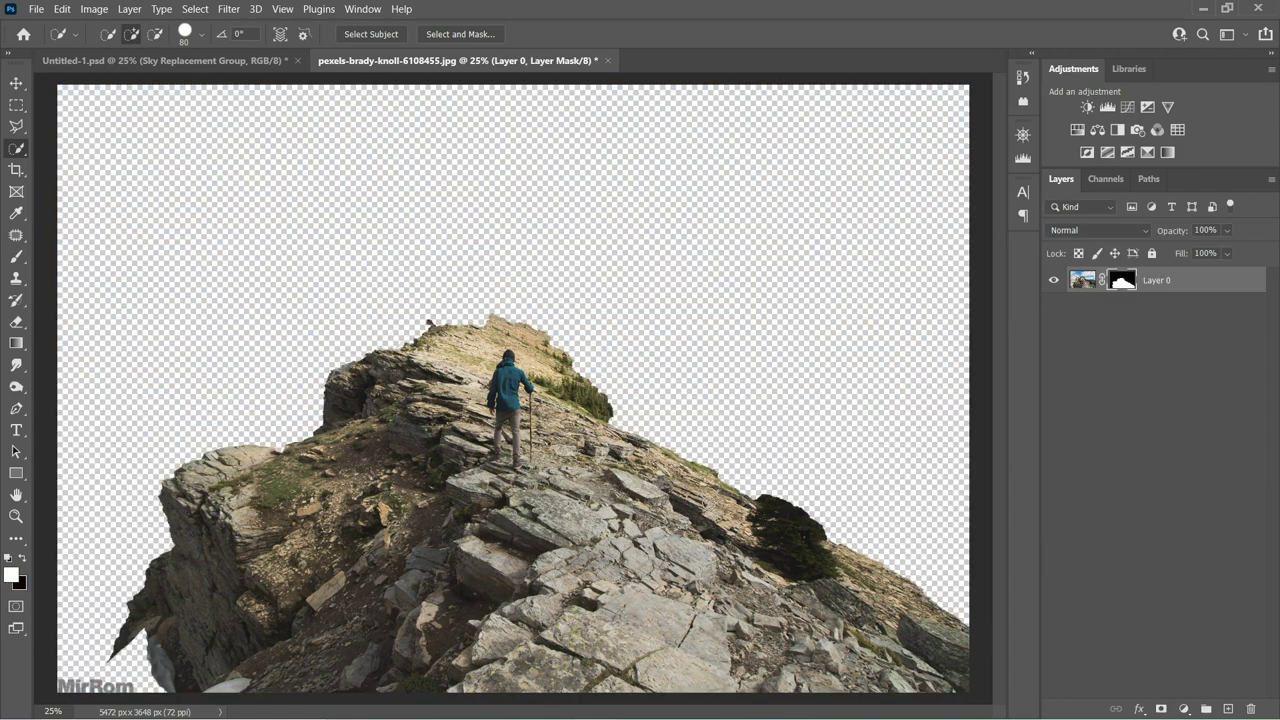
Drag the masked ridge into Untitled-1.psd as Layer 2, lower its opacity, and begin positioning it.
{"action": "key", "text": "v"}
{"action": "left_click_drag", "start_coordinate": [548, 374], "coordinate": [455, 275]}
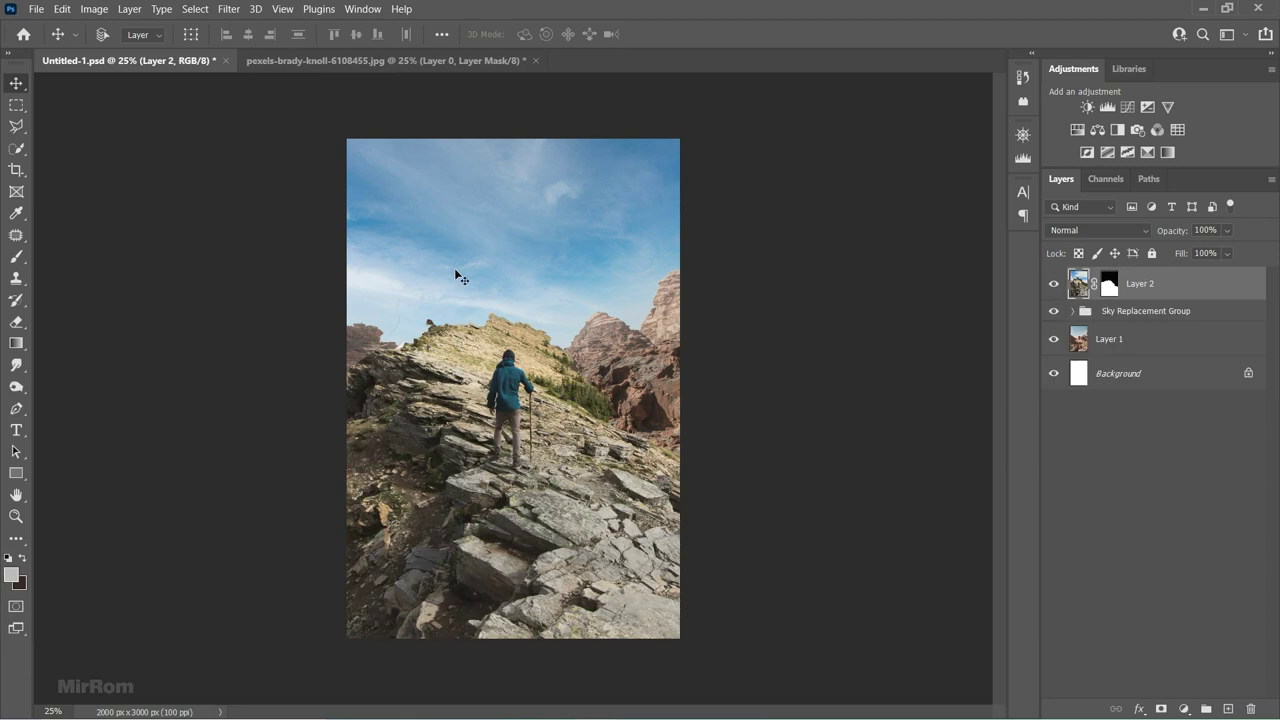
{"action": "left_click_drag", "start_coordinate": [536, 410], "coordinate": [568, 410]}
{"action": "mouse_move", "coordinate": [1178, 237]}
{"action": "left_mouse_down"}
{"action": "mouse_move", "coordinate": [1160, 237]}
{"action": "mouse_move", "coordinate": [1185, 237]}
{"action": "left_mouse_up"}
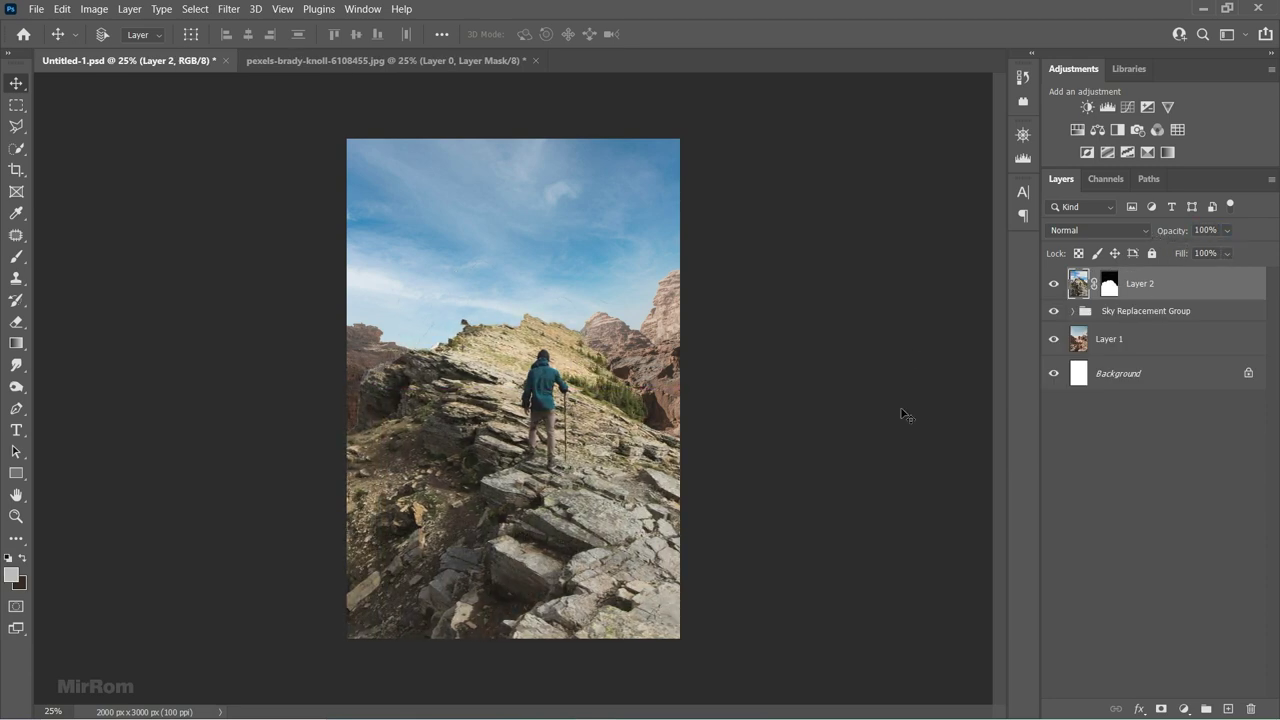
{"action": "key", "text": "ctrl+t"}
{"action": "left_click_drag", "start_coordinate": [590, 447], "coordinate": [546, 457]}
Flip Layer 2 horizontally, scale it to about 65%, and move it right.
{"action": "right_click", "coordinate": [535, 260]}
{"action": "left_click", "coordinate": [589, 562]}
{"action": "left_click_drag", "start_coordinate": [960, 100], "coordinate": [639, 309]}
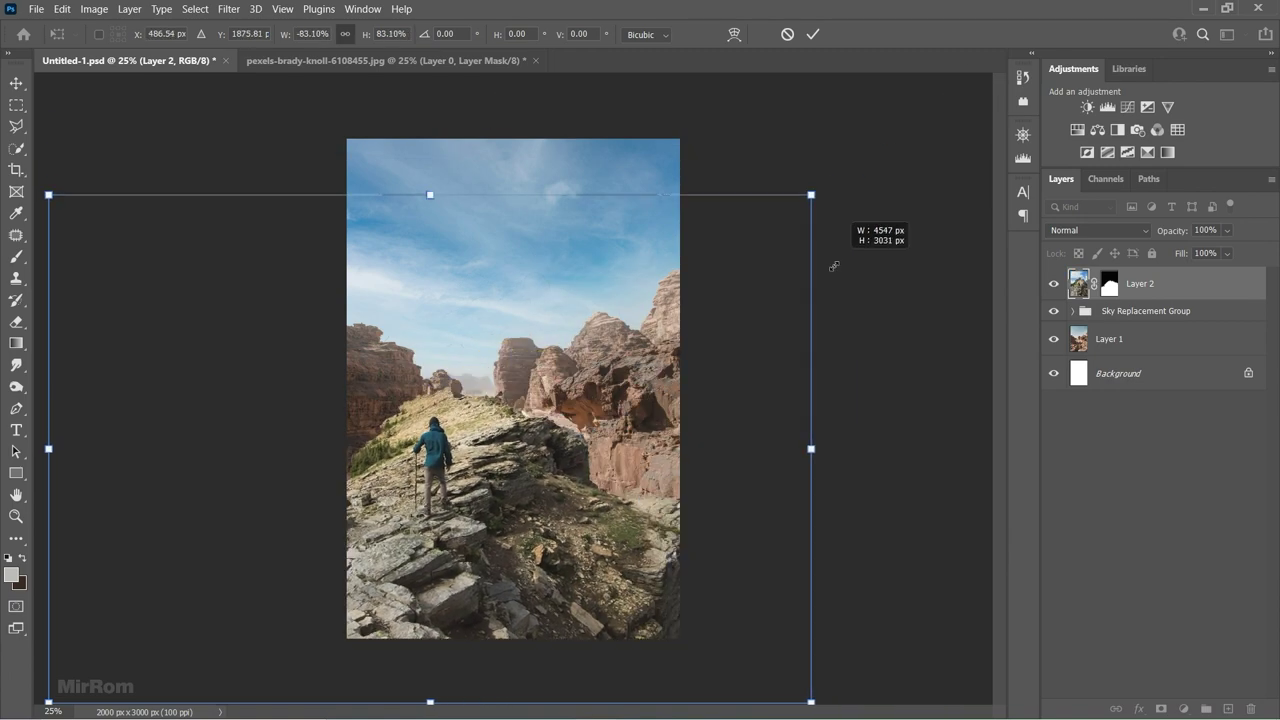
{"action": "left_click_drag", "start_coordinate": [527, 467], "coordinate": [663, 486]}
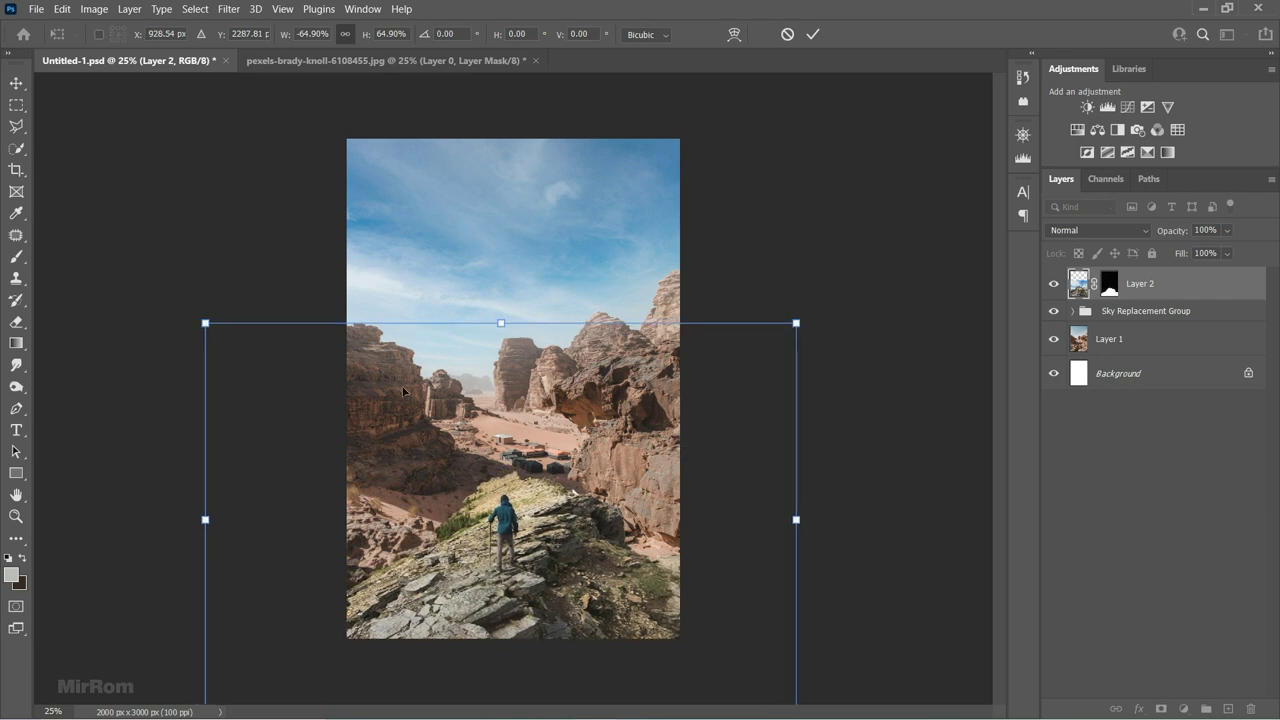
{"action": "left_click_drag", "start_coordinate": [203, 322], "coordinate": [185, 294]}
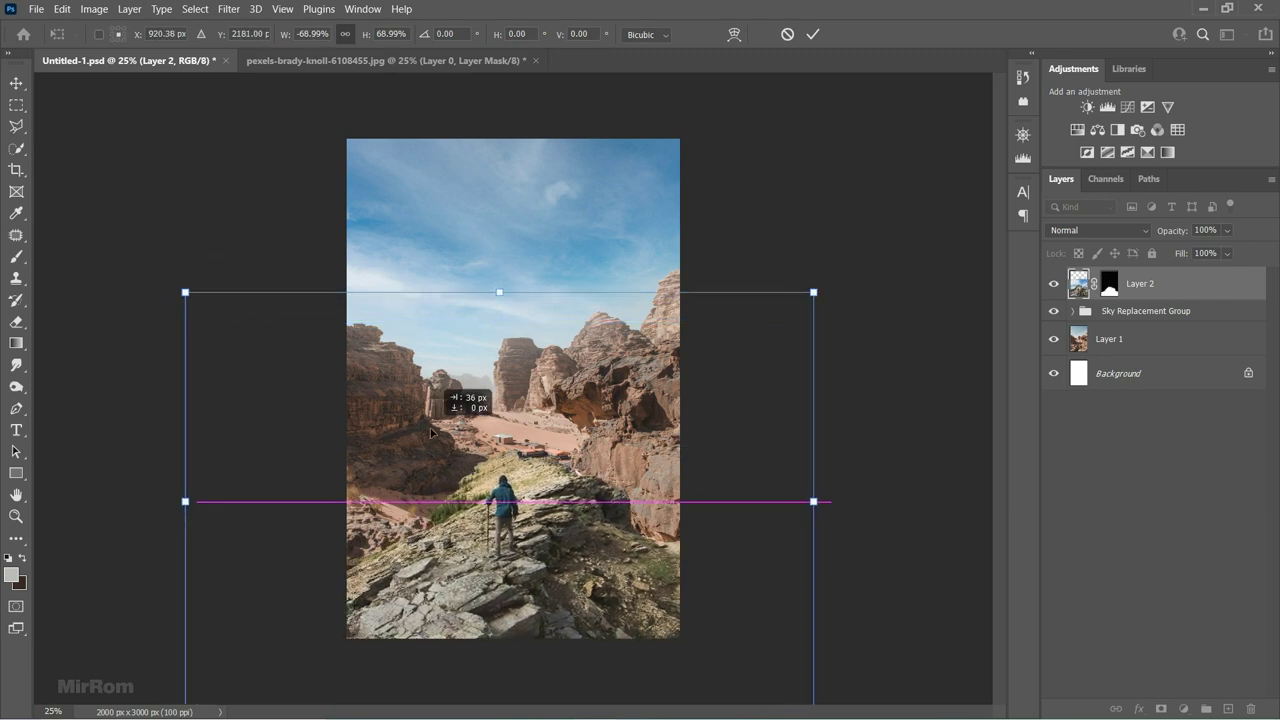
Fine-tune the ridge's size and position, commit the transform, and restore Layer 2 opacity to 100%.
{"action": "key", "text": "ctrl+minus"}
{"action": "left_click_drag", "start_coordinate": [712, 607], "coordinate": [702, 598]}
{"action": "left_click_drag", "start_coordinate": [639, 557], "coordinate": [646, 541]}
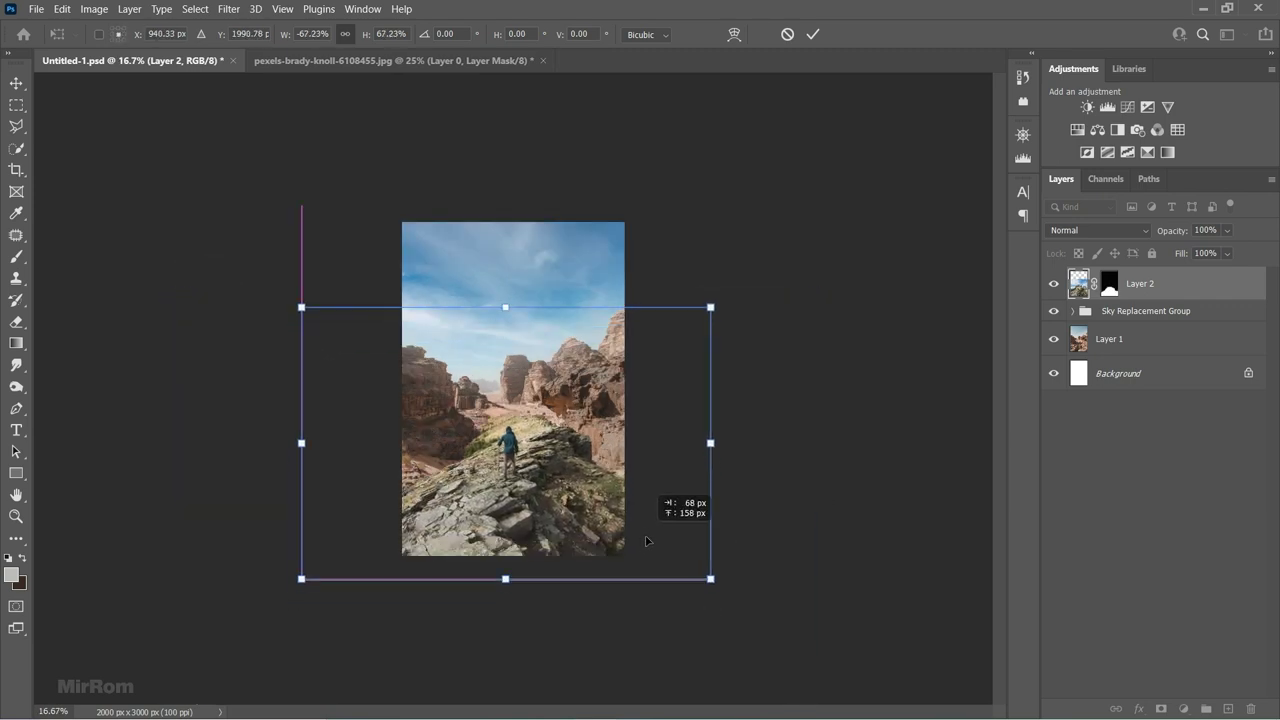
{"action": "left_click_drag", "start_coordinate": [301, 307], "coordinate": [304, 309]}
{"action": "key", "text": "8"}
{"action": "key", "text": "8"}
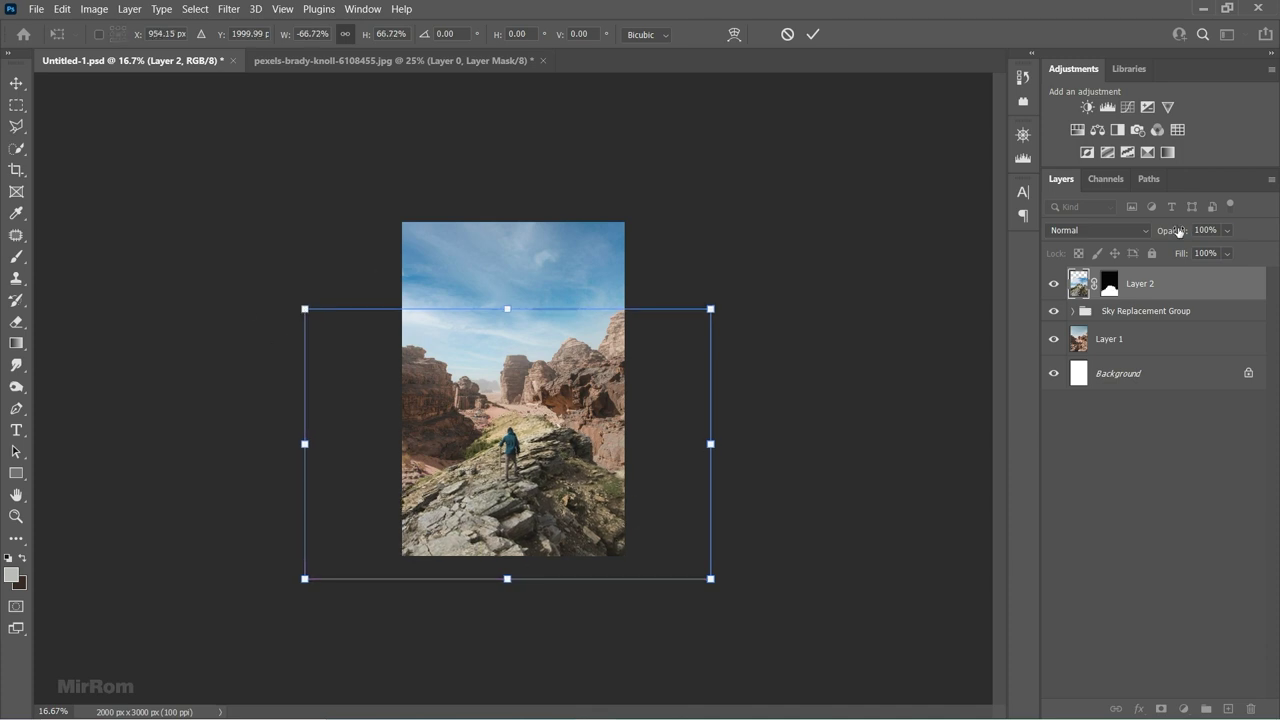
{"action": "key", "text": "ctrl+plus"}
{"action": "left_click_drag", "start_coordinate": [808, 269], "coordinate": [797, 277]}
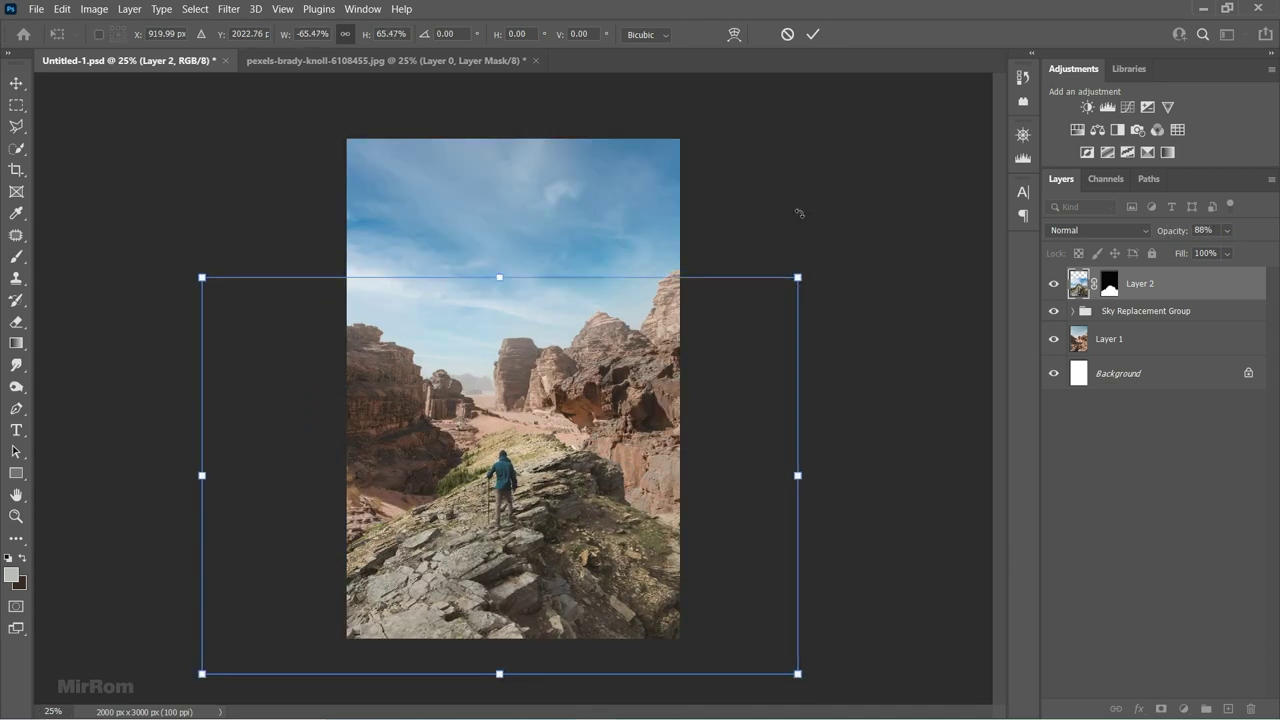
{"action": "left_click", "coordinate": [812, 36]}
{"action": "left_click_drag", "start_coordinate": [1163, 233], "coordinate": [1266, 250]}
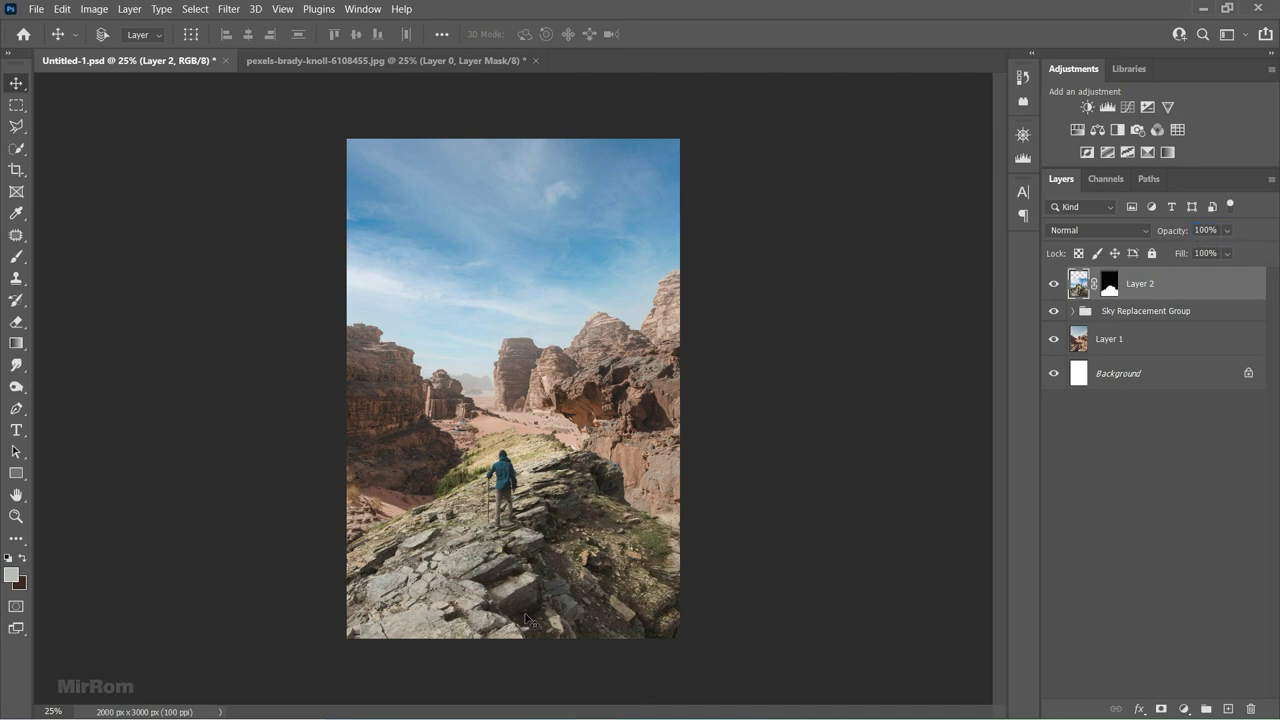
{"action": "key", "text": "ctrl+plus"}
Close the source photo without saving, then duplicate Layer 2 and hide the copy.
{"action": "left_click", "coordinate": [543, 60]}
{"action": "left_click", "coordinate": [662, 289]}
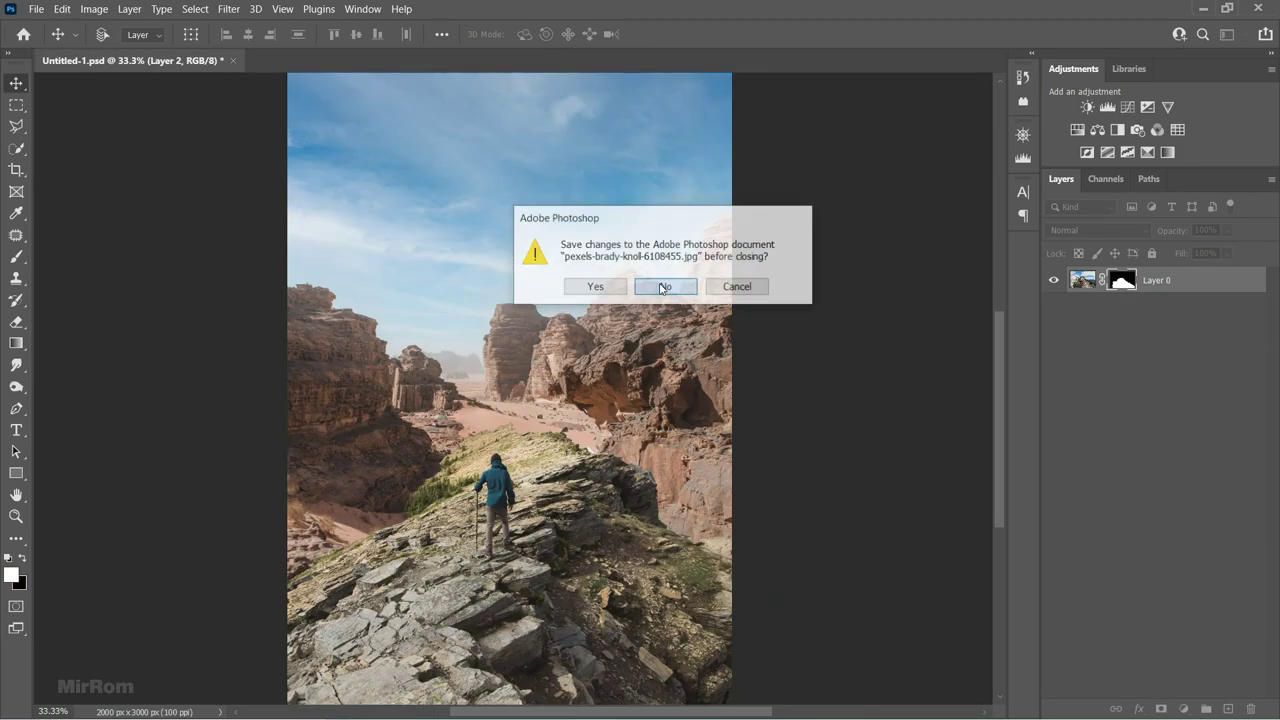
{"action": "key", "text": "ctrl+minus"}
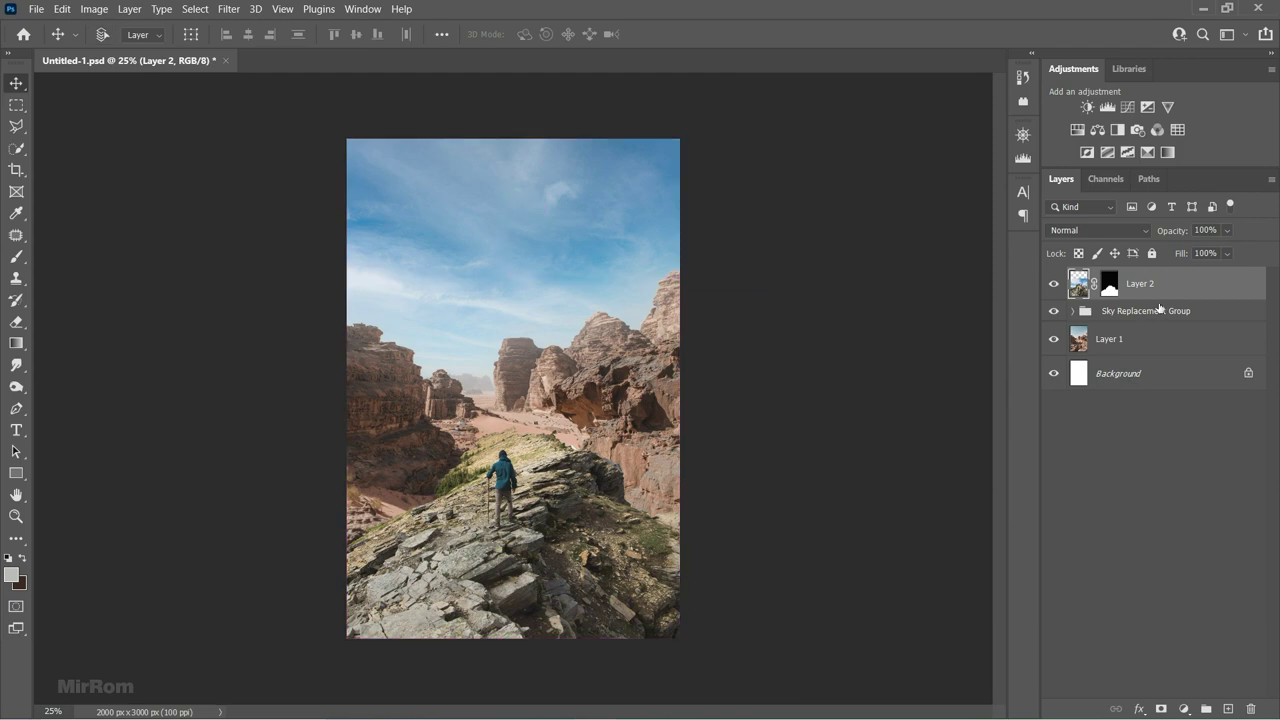
{"action": "key", "text": "ctrl+j"}
{"action": "left_click", "coordinate": [1053, 283]}
{"action": "left_click", "coordinate": [1140, 317]}
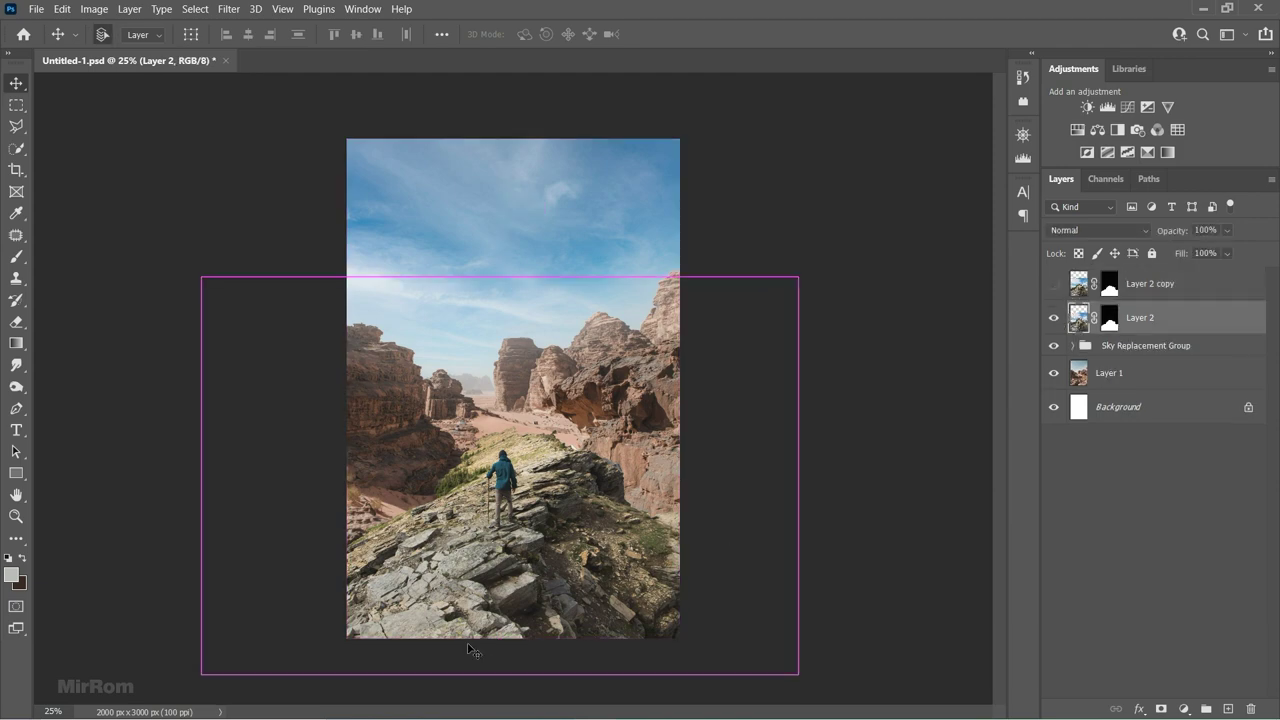
{"action": "scroll", "coordinate": [490, 660], "scroll_direction": "up", "scroll_amount": 2}
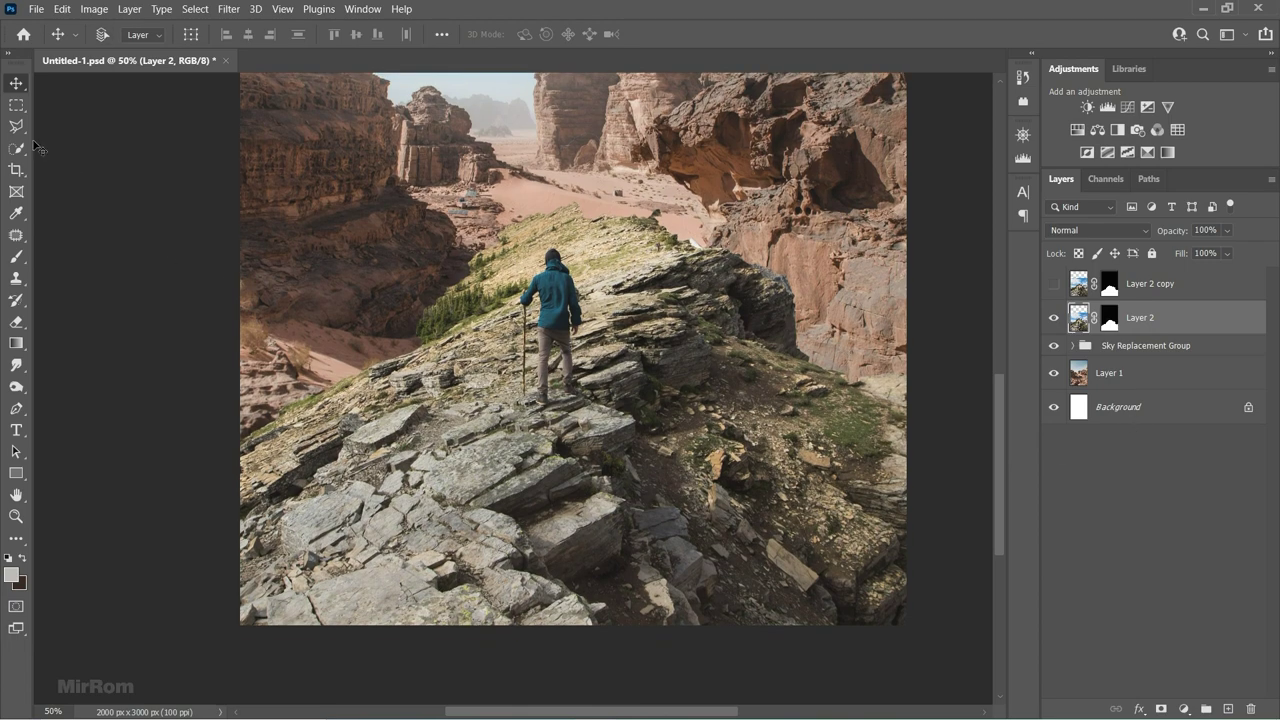
Trace a Polygonal Lasso selection along Layer 2's ridge edge.
{"action": "left_click", "coordinate": [16, 126]}
{"action": "left_click", "coordinate": [68, 141]}
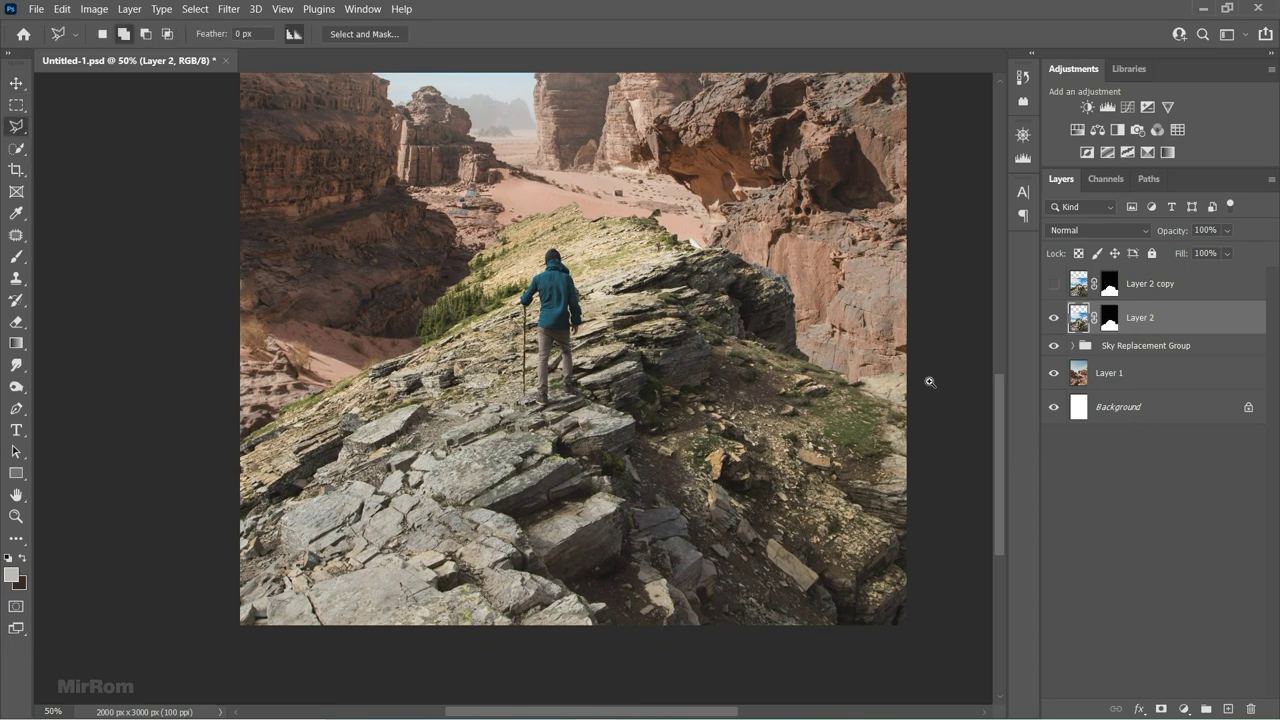
{"action": "scroll", "coordinate": [930, 382], "scroll_direction": "up", "scroll_amount": 1}
{"action": "scroll", "coordinate": [756, 358], "scroll_direction": "up", "scroll_amount": 1}
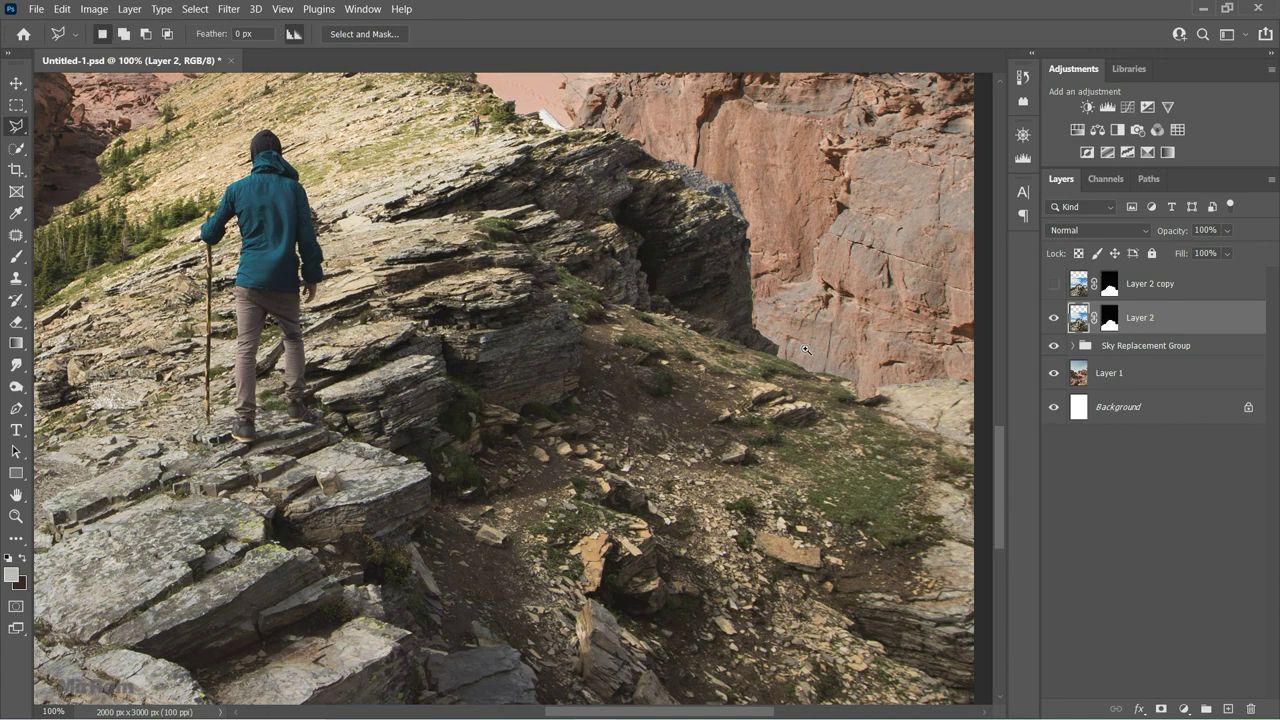
{"action": "scroll", "coordinate": [806, 349], "scroll_direction": "up", "scroll_amount": 1}
{"action": "scroll", "coordinate": [783, 351], "scroll_direction": "up", "scroll_amount": 1}
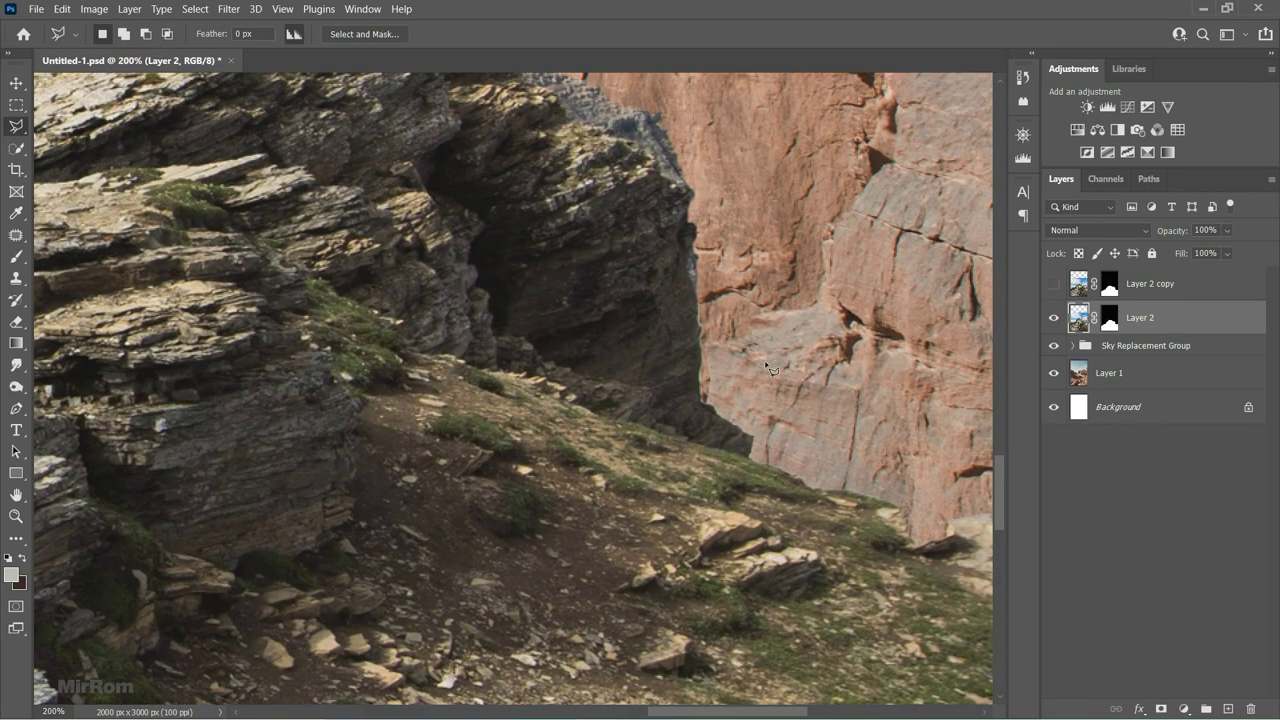
{"action": "left_click", "coordinate": [757, 458]}
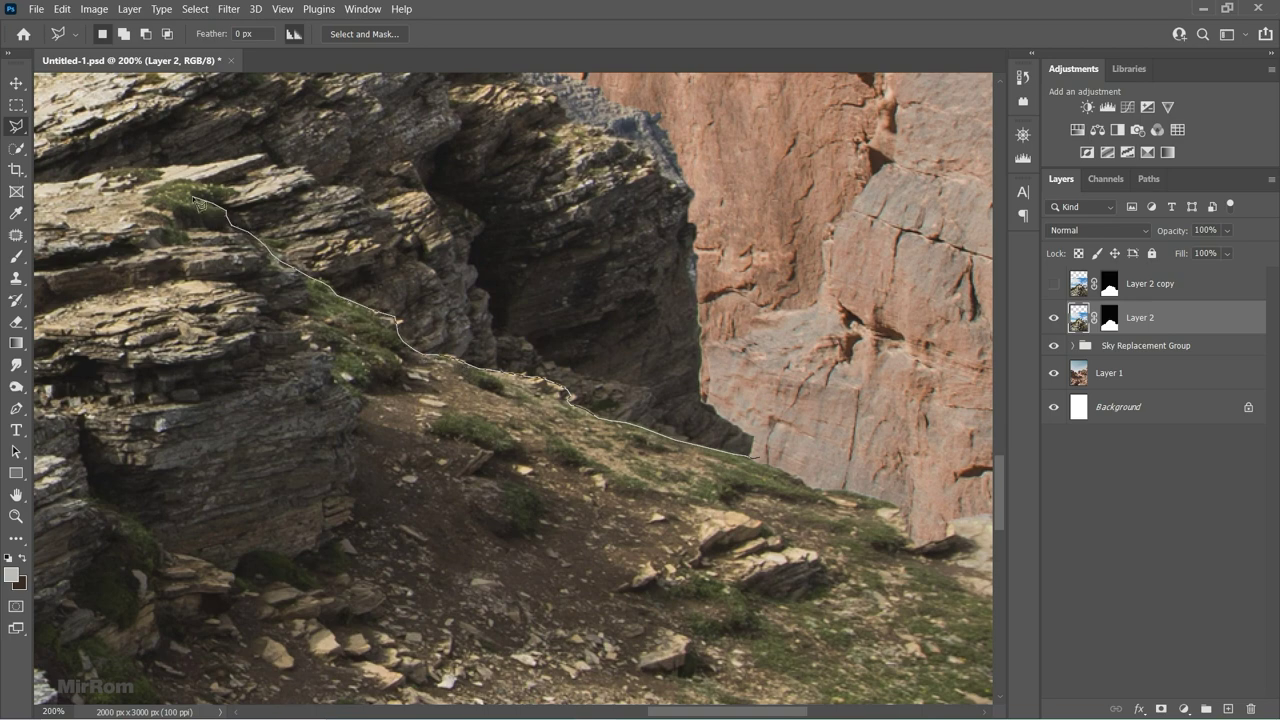
{"action": "scroll", "coordinate": [218, 211], "scroll_direction": "left", "scroll_amount": 5}
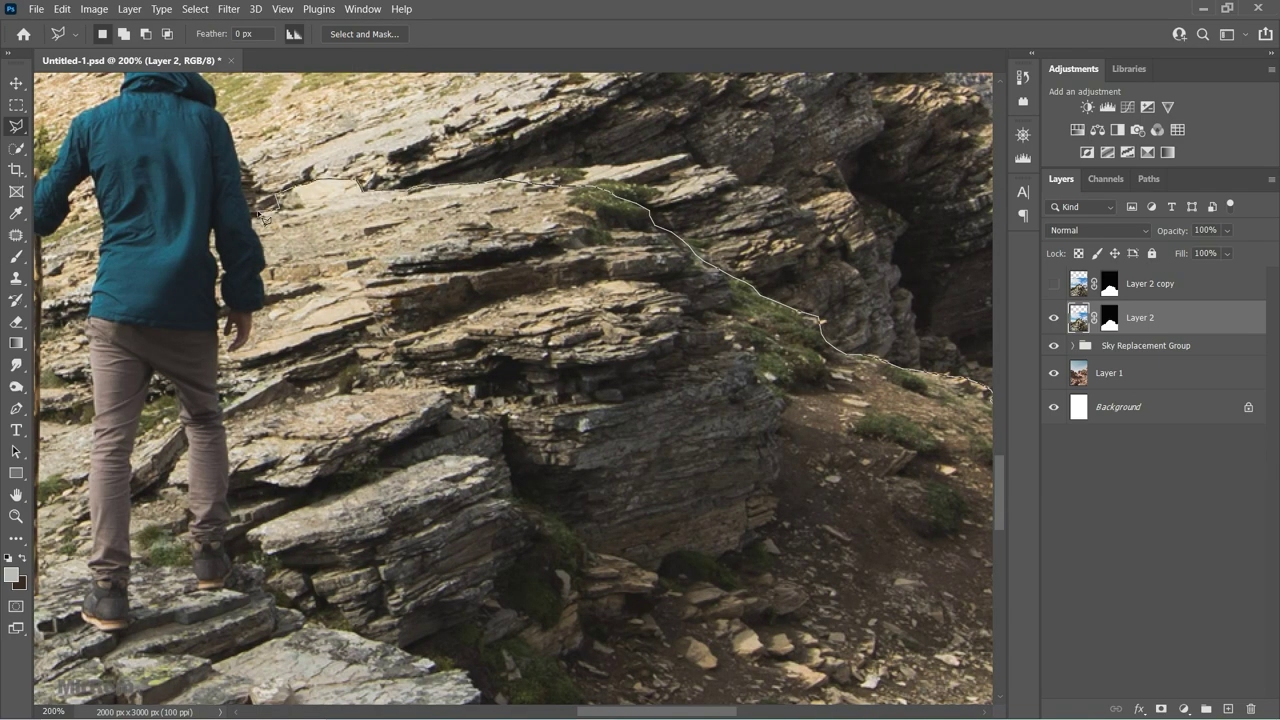
{"action": "scroll", "coordinate": [270, 213], "scroll_direction": "left", "scroll_amount": 4}
{"action": "scroll", "coordinate": [140, 347], "scroll_direction": "left", "scroll_amount": 4}
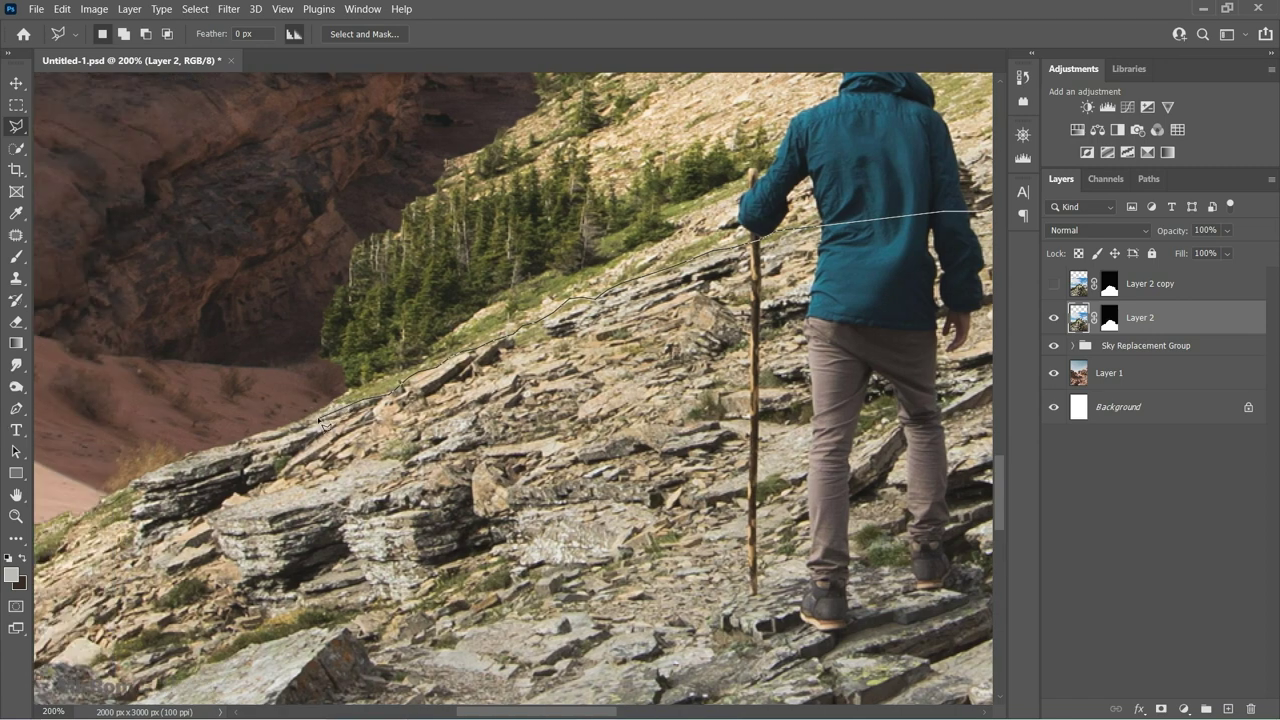
{"action": "scroll", "coordinate": [324, 427], "scroll_direction": "down", "scroll_amount": 3}
Paint black on Layer 2's mask inside the selection above the ridge, then deselect.
{"action": "key", "text": "Return"}
{"action": "left_click", "coordinate": [1108, 318]}
{"action": "key", "text": "b"}
{"action": "key", "text": "x"}
{"action": "left_click_drag", "start_coordinate": [720, 260], "coordinate": [380, 320]}
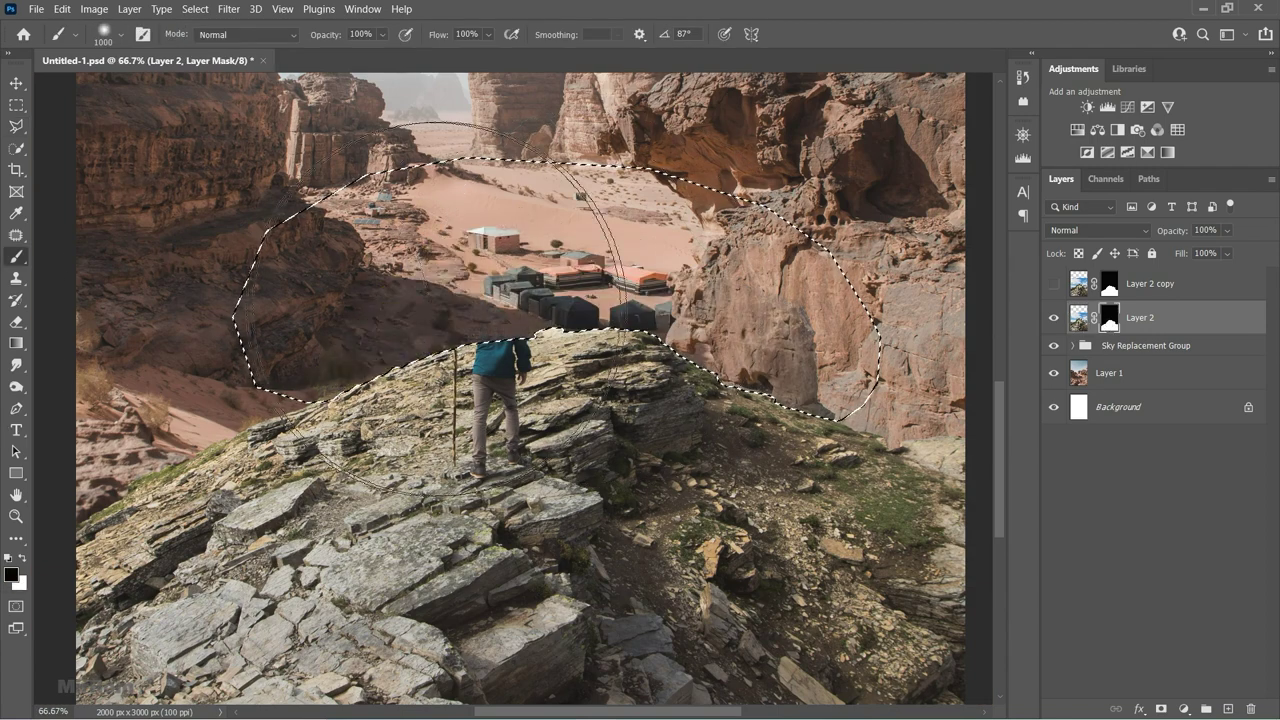
{"action": "key", "text": "ctrl+d"}
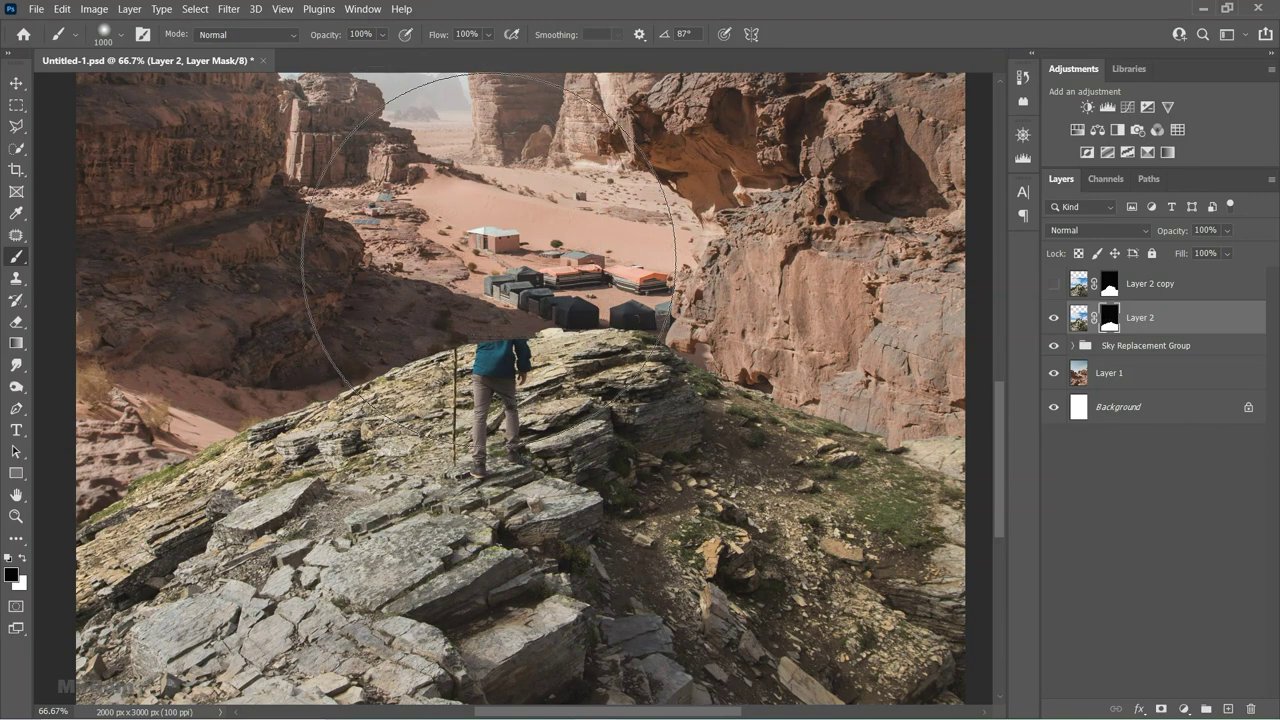
Reduce the brush to 250 and toggle Layer 2's visibility to compare the blend.
{"action": "key", "text": "bracketleft"}
{"action": "key", "text": "bracketleft"}
{"action": "key", "text": "bracketleft"}
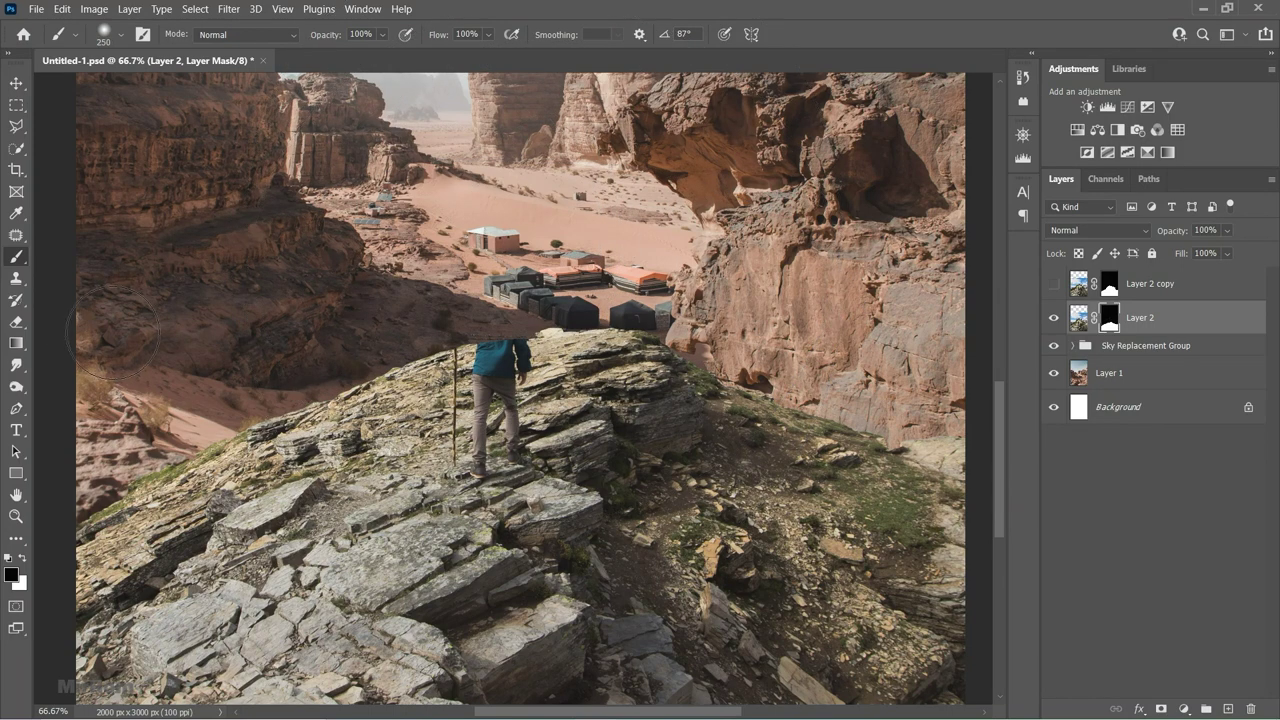
{"action": "left_click", "coordinate": [1053, 318]}
{"action": "left_click", "coordinate": [1053, 318]}
{"action": "left_click", "coordinate": [1053, 318]}
{"action": "left_click", "coordinate": [1053, 318]}
{"action": "scroll", "coordinate": [830, 350], "scroll_direction": "down", "scroll_amount": 2}
{"action": "scroll", "coordinate": [830, 350], "scroll_direction": "down", "scroll_amount": 2}
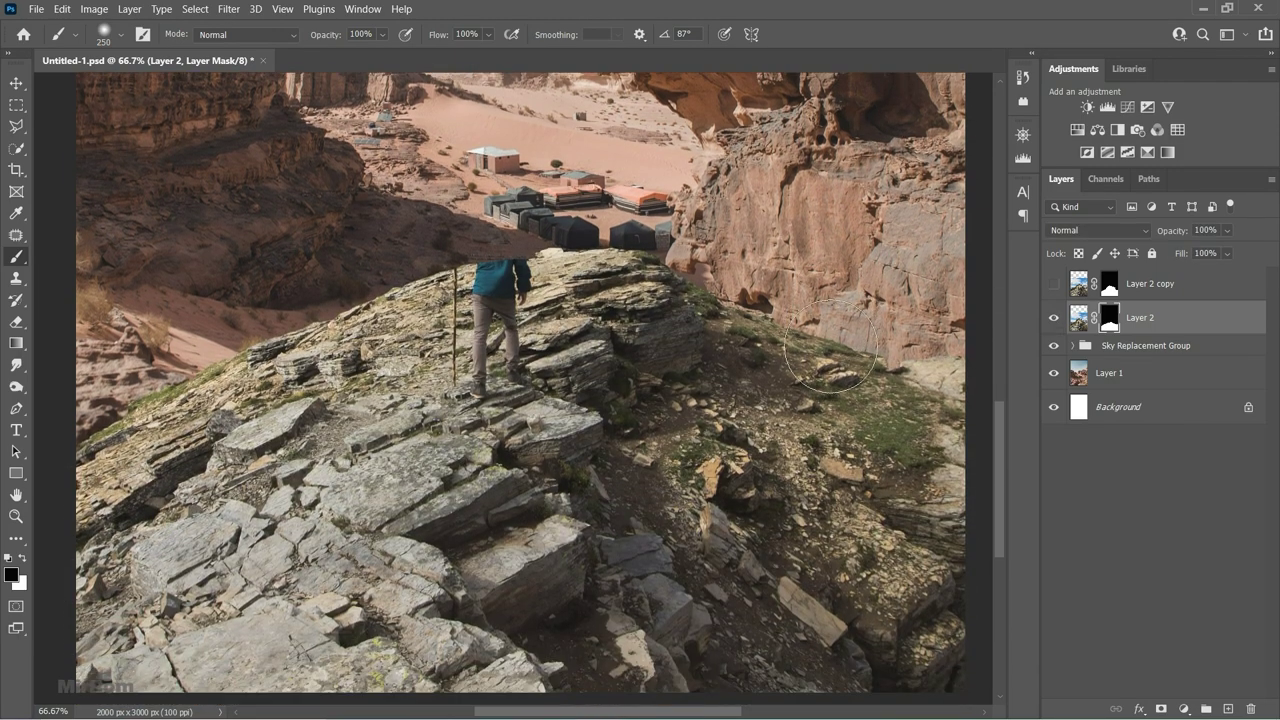
{"action": "key", "text": "ctrl+minus"}
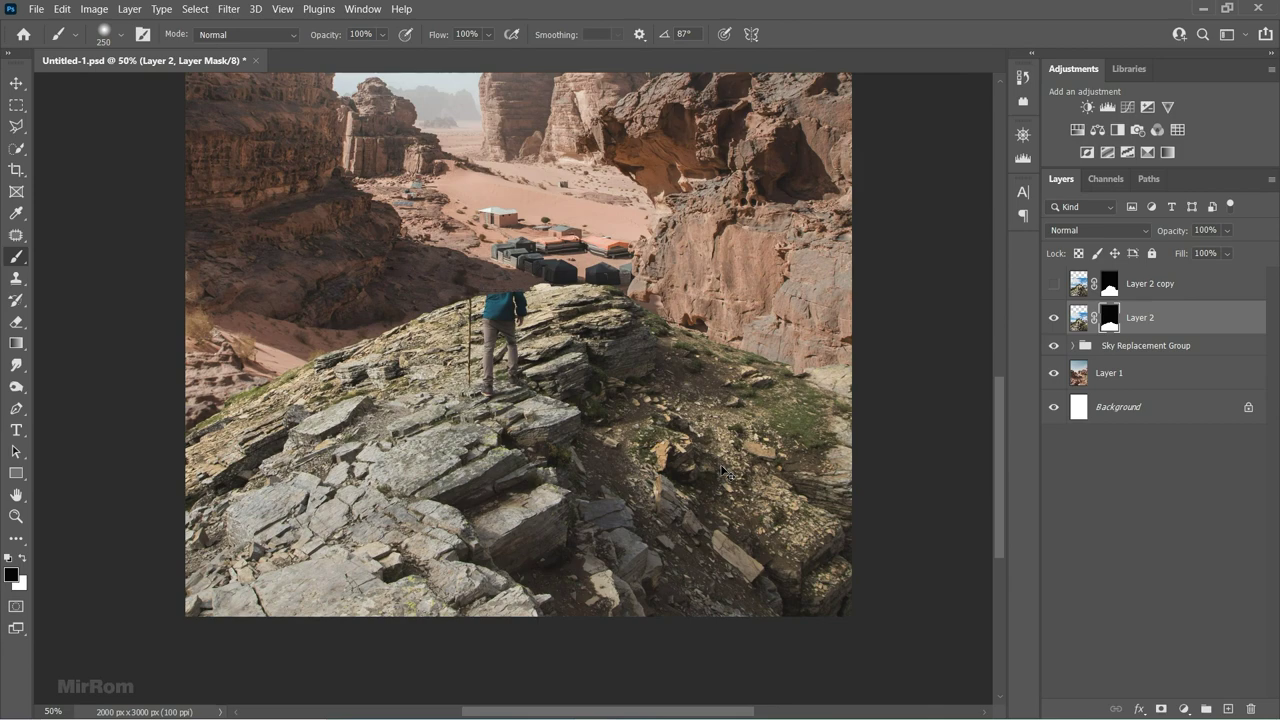
{"action": "key", "text": "ctrl+plus"}
{"action": "key", "text": "ctrl+plus"}
Feather Layer 2's mask edge to about 1.3 px, keeping density at 100%.
{"action": "key", "text": "v"}
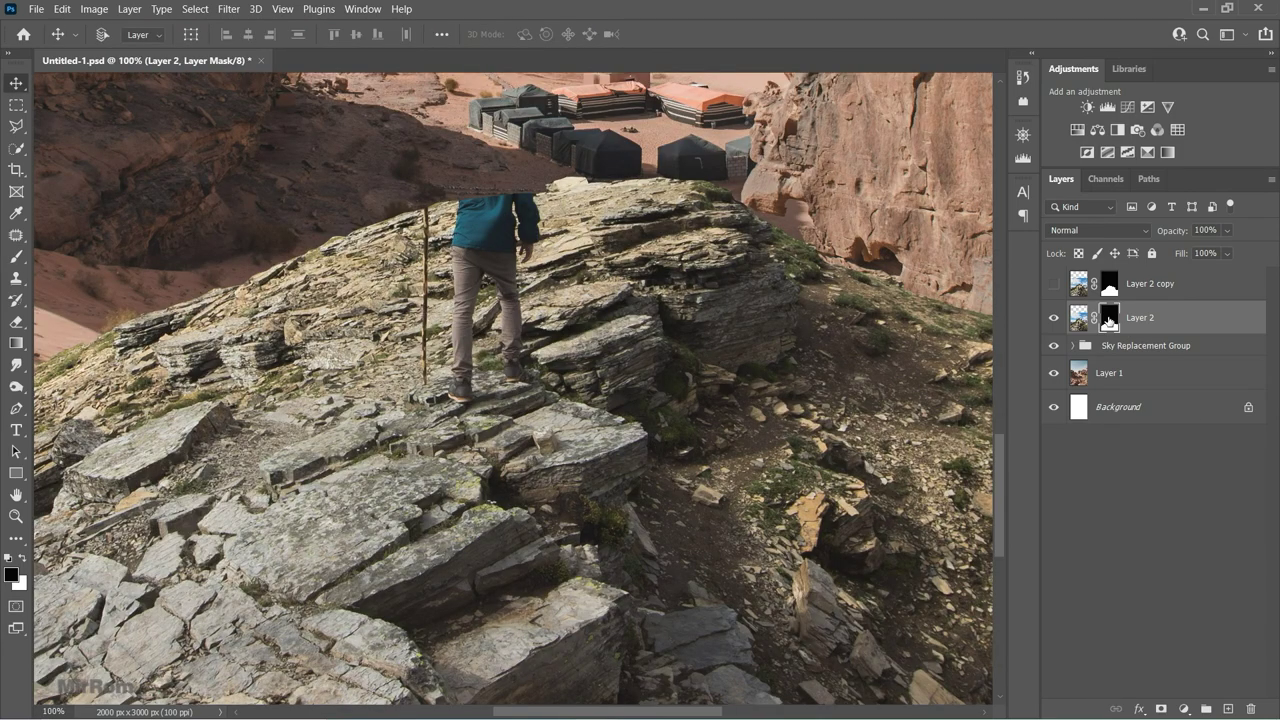
{"action": "double_click", "coordinate": [1108, 320]}
{"action": "mouse_move", "coordinate": [711, 406]}
{"action": "left_mouse_down"}
{"action": "mouse_move", "coordinate": [752, 414]}
{"action": "mouse_move", "coordinate": [721, 415]}
{"action": "left_mouse_up"}
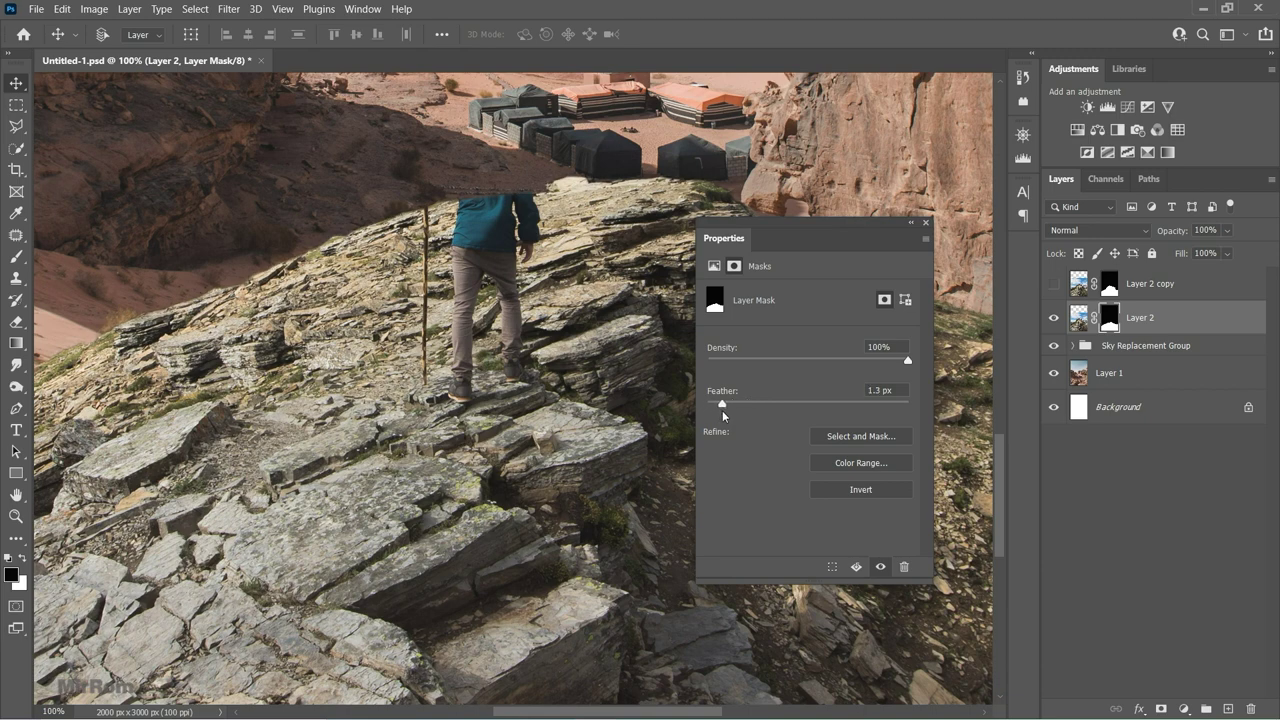
{"action": "mouse_move", "coordinate": [907, 362]}
{"action": "left_mouse_down"}
{"action": "mouse_move", "coordinate": [873, 355]}
{"action": "mouse_move", "coordinate": [908, 360]}
{"action": "left_mouse_up"}
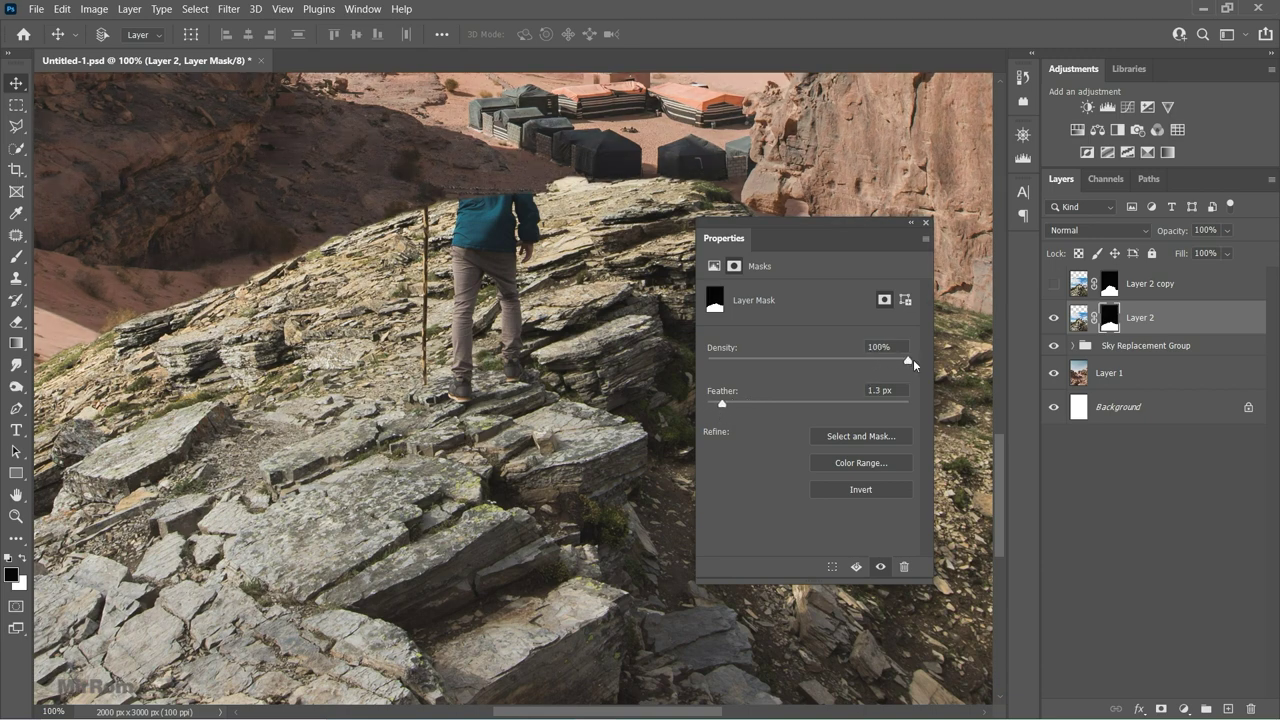
{"action": "left_click", "coordinate": [925, 227]}
Fit the image on screen, save Untitled-1.psd, and show the Layer 2 copy.
{"action": "key", "text": "ctrl+minus"}
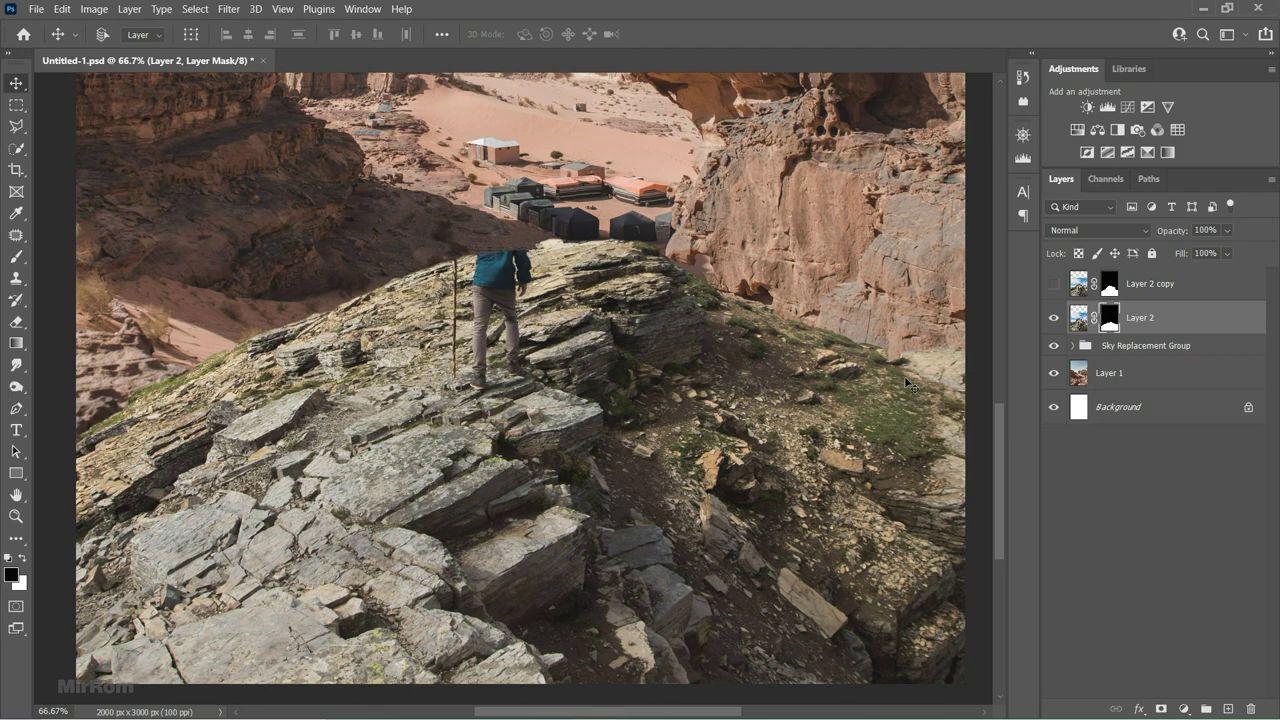
{"action": "key", "text": "ctrl+0"}
{"action": "key", "text": "s"}
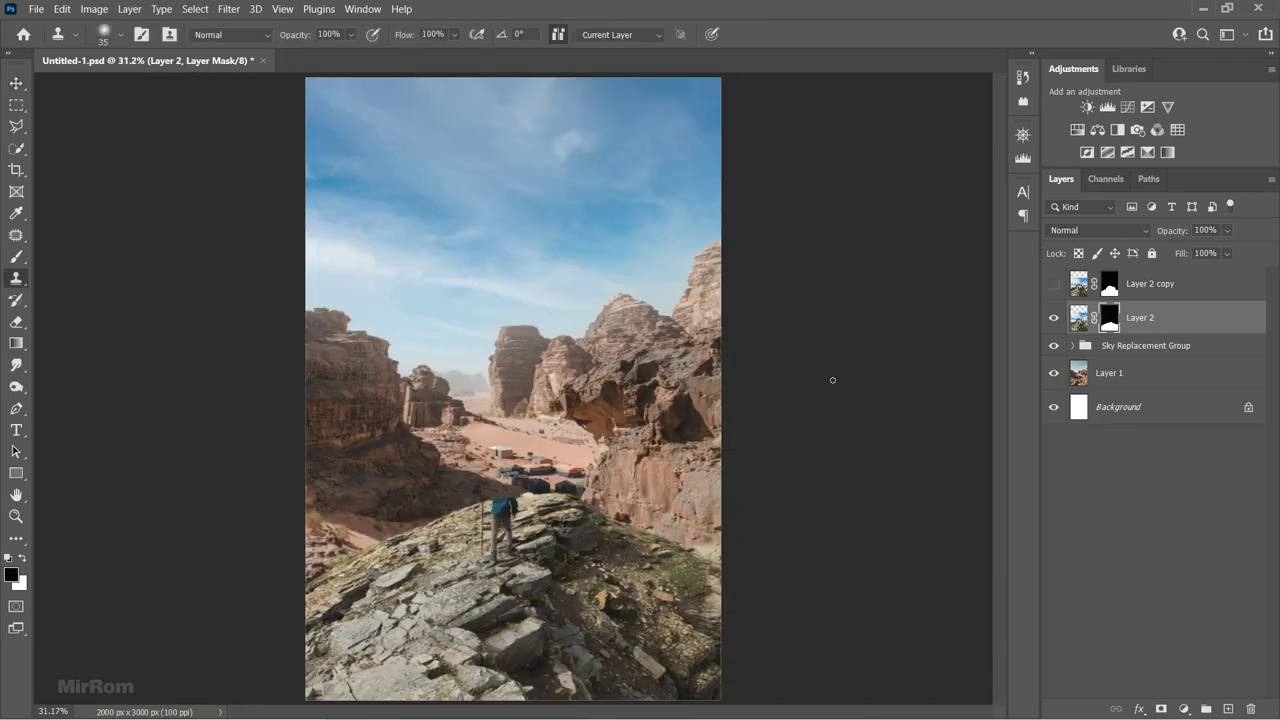
{"action": "key", "text": "v"}
{"action": "key", "text": "ctrl+s"}
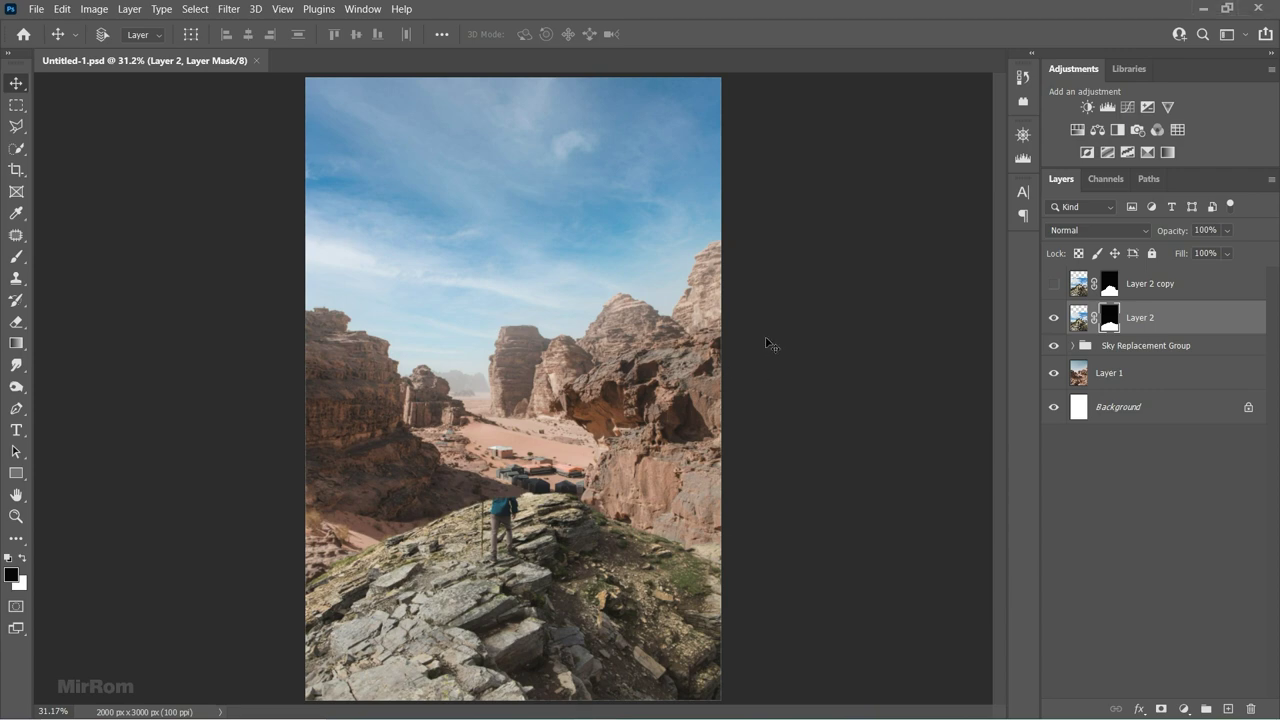
{"action": "left_click", "coordinate": [1053, 284]}
Delete the existing mask from Layer 2 copy.
{"action": "right_click", "coordinate": [1108, 288]}
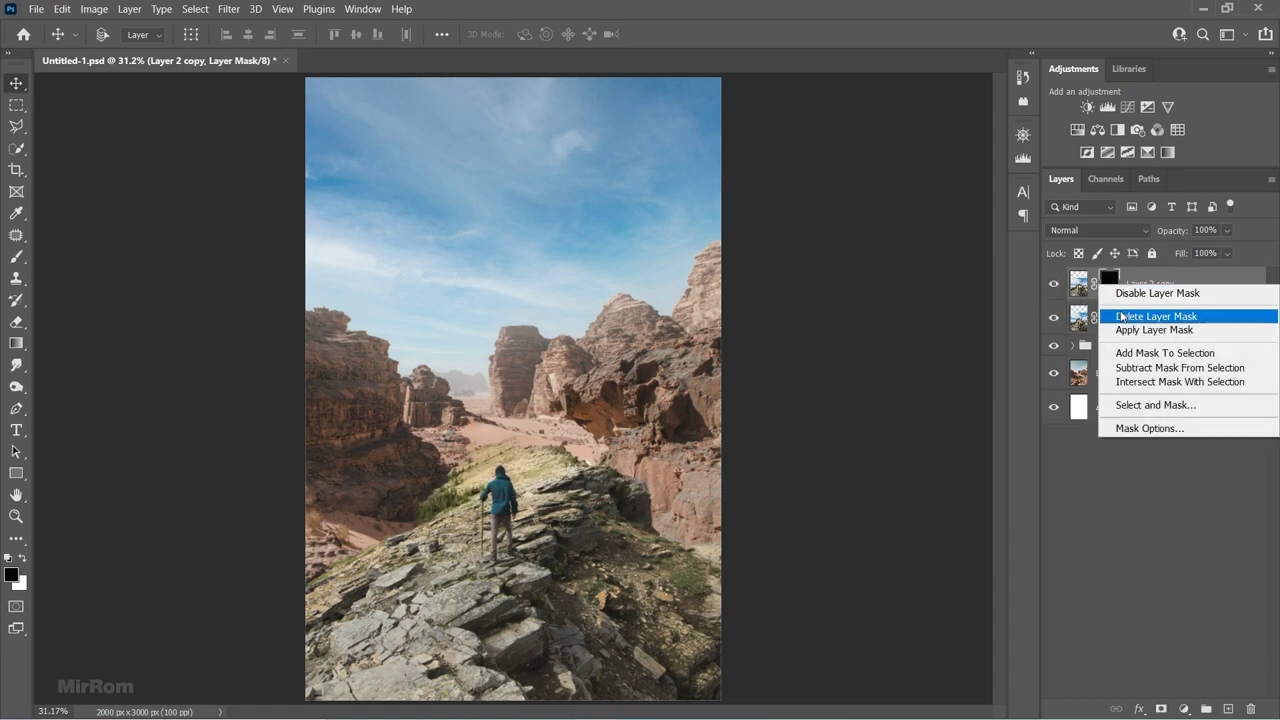
{"action": "left_click", "coordinate": [1143, 314]}
{"action": "scroll", "coordinate": [457, 437], "scroll_direction": "up", "scroll_amount": 2}
{"action": "scroll", "coordinate": [457, 437], "scroll_direction": "up", "scroll_amount": 2}
{"action": "scroll", "coordinate": [457, 437], "scroll_direction": "up", "scroll_amount": 1}
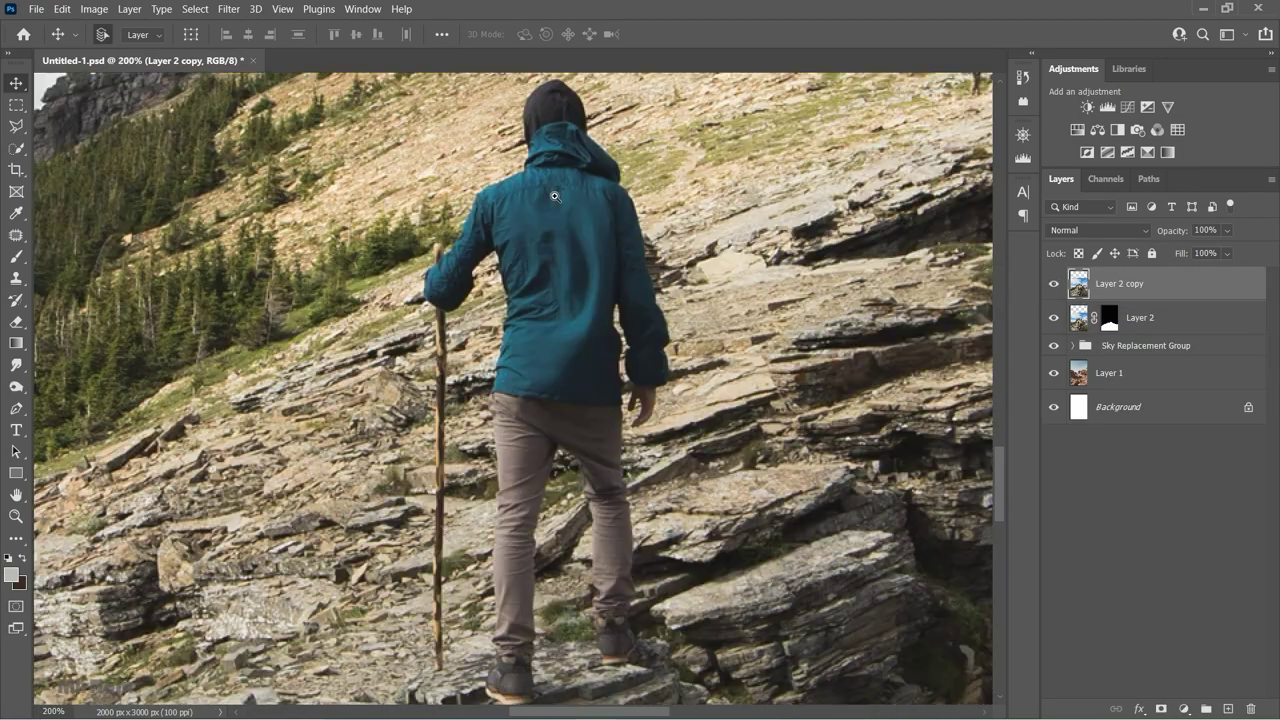
{"action": "scroll", "coordinate": [457, 437], "scroll_direction": "up", "scroll_amount": 1}
Select the standard Pen tool set to draw plain paths.
{"action": "left_click", "coordinate": [16, 410]}
{"action": "left_click", "coordinate": [80, 408]}
{"action": "left_click", "coordinate": [145, 35]}
{"action": "left_click", "coordinate": [150, 65]}
{"action": "scroll", "coordinate": [548, 224], "scroll_direction": "up", "scroll_amount": 1}
{"action": "scroll", "coordinate": [548, 224], "scroll_direction": "up", "scroll_amount": 1}
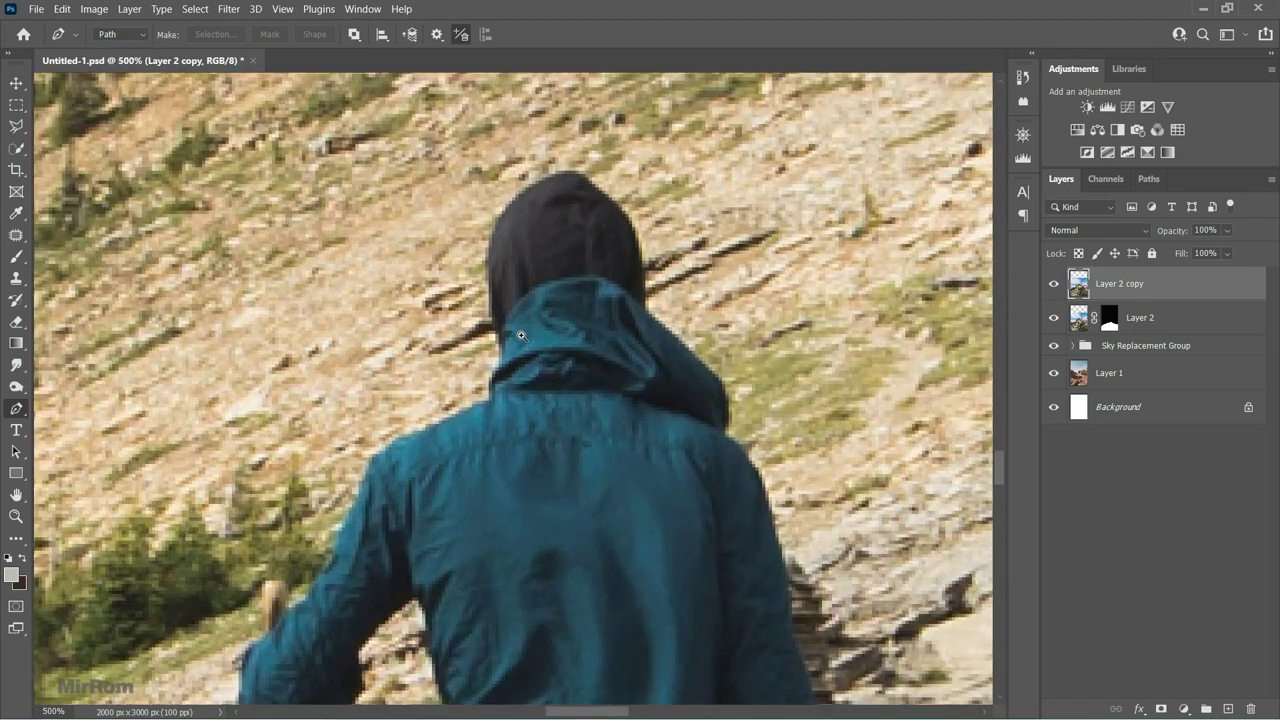
Start the path at the hood, tracing over the head and down its right side.
{"action": "left_click", "coordinate": [502, 342]}
{"action": "left_click", "coordinate": [488, 283]}
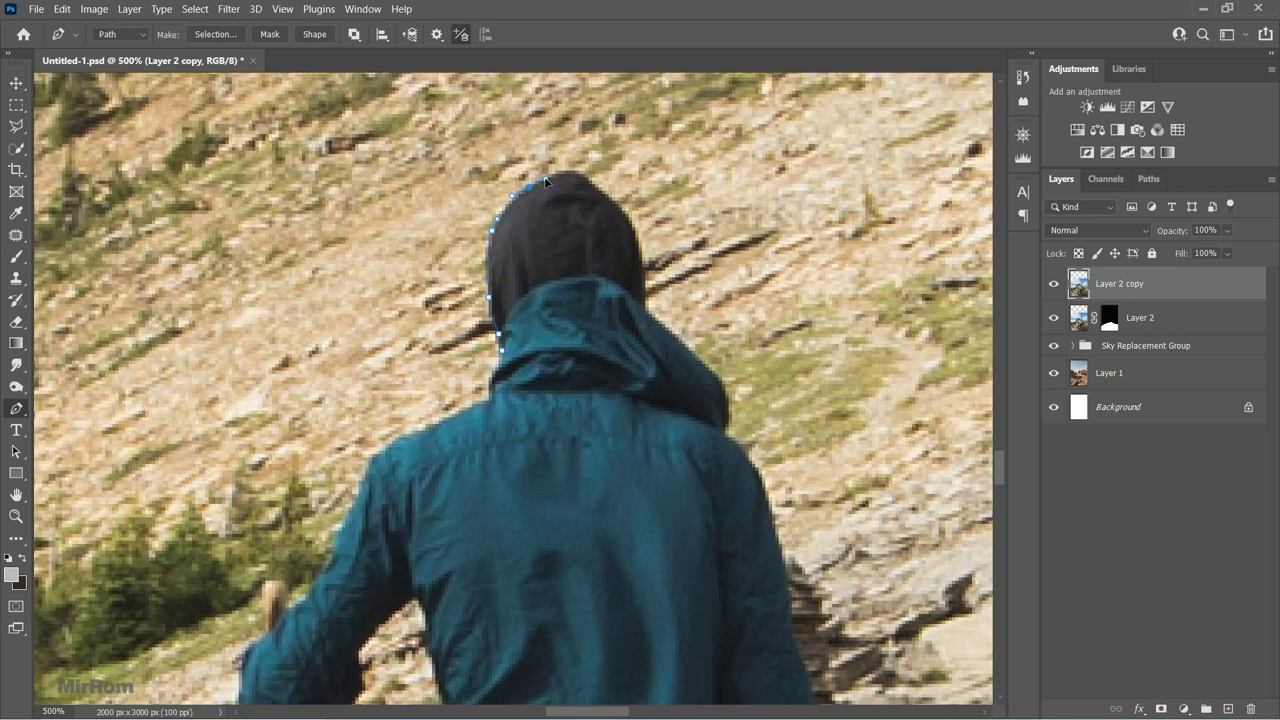
{"action": "left_click", "coordinate": [576, 174]}
{"action": "left_click", "coordinate": [628, 219]}
{"action": "left_click", "coordinate": [642, 266]}
{"action": "left_click", "coordinate": [646, 306]}
{"action": "scroll", "coordinate": [688, 348], "scroll_direction": "down", "scroll_amount": 2}
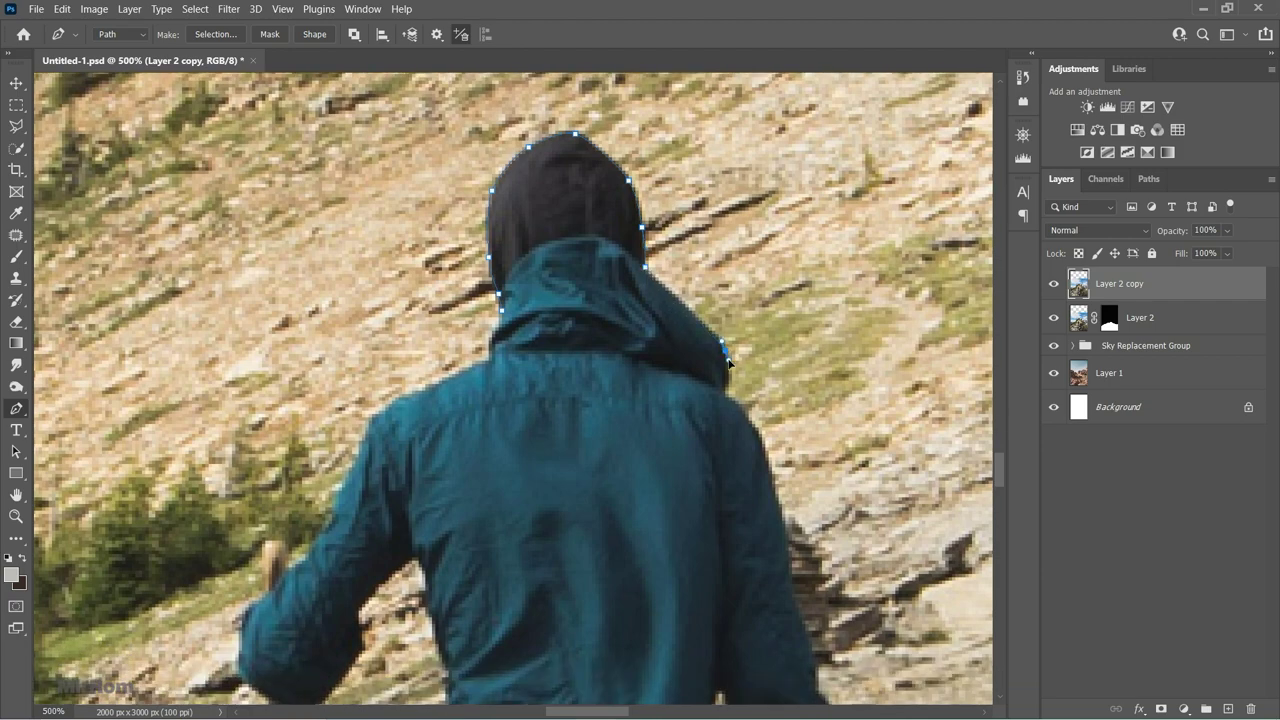
{"action": "scroll", "coordinate": [745, 420], "scroll_direction": "down", "scroll_amount": 3}
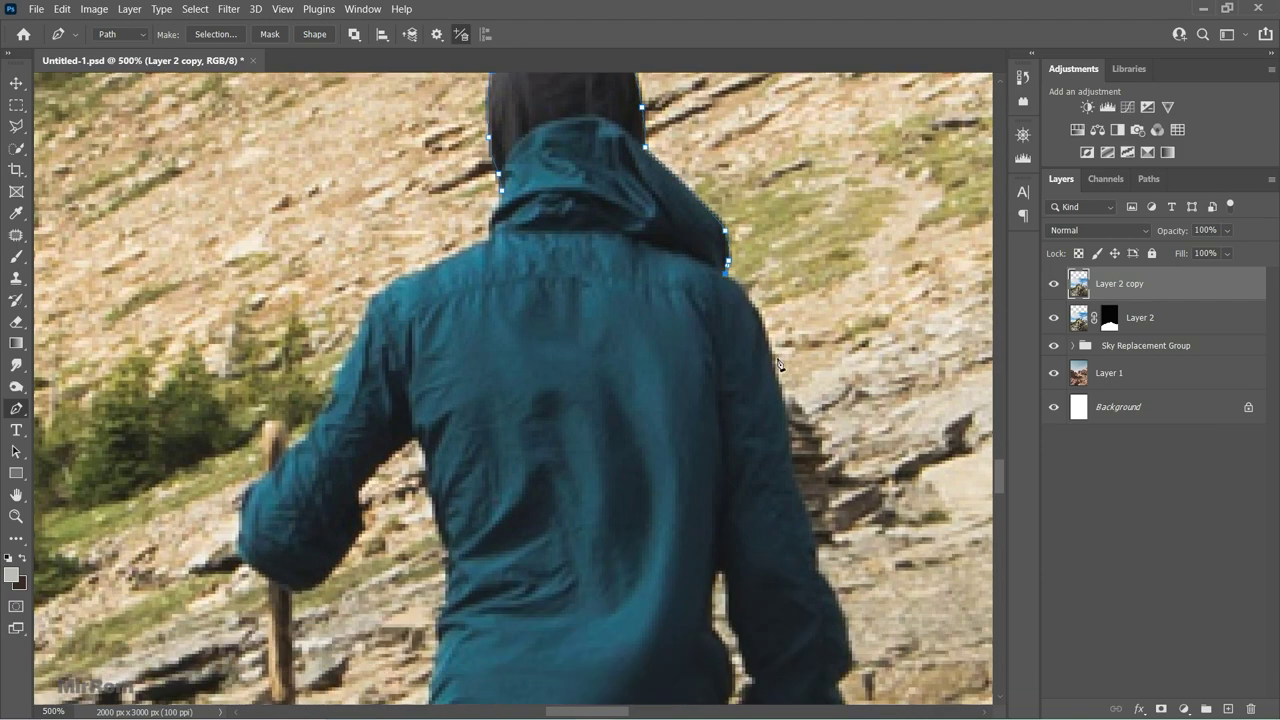
{"action": "left_click_drag", "start_coordinate": [776, 357], "coordinate": [790, 415]}
{"action": "scroll", "coordinate": [789, 428], "scroll_direction": "down", "scroll_amount": 4}
Trace the jacket's right edge down toward the hand.
{"action": "left_click", "coordinate": [798, 334]}
{"action": "scroll", "coordinate": [815, 400], "scroll_direction": "down", "scroll_amount": 3}
{"action": "left_click", "coordinate": [851, 390]}
{"action": "scroll", "coordinate": [851, 390], "scroll_direction": "down", "scroll_amount": 3}
{"action": "left_click", "coordinate": [849, 315]}
{"action": "left_click", "coordinate": [842, 357]}
{"action": "left_click", "coordinate": [820, 368]}
{"action": "scroll", "coordinate": [820, 368], "scroll_direction": "down", "scroll_amount": 3}
{"action": "left_click", "coordinate": [809, 312]}
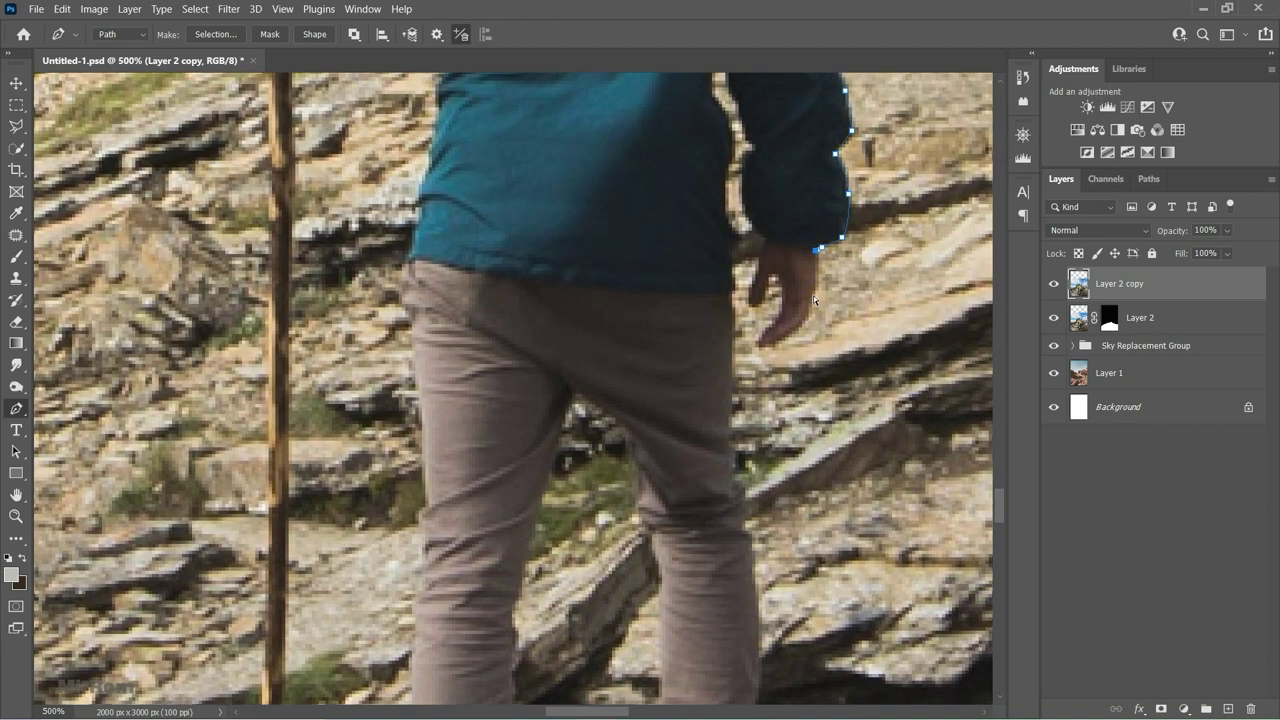
Outline the hand and thumb, with a curved anchor at the fingertip.
{"action": "left_click_drag", "start_coordinate": [758, 347], "coordinate": [765, 351]}
{"action": "left_click", "coordinate": [772, 323]}
{"action": "left_click", "coordinate": [782, 293]}
{"action": "left_click", "coordinate": [768, 274]}
{"action": "left_click", "coordinate": [751, 305]}
Trace up the inner arm and through the gap between arm and torso.
{"action": "left_click", "coordinate": [765, 237]}
{"action": "scroll", "coordinate": [770, 260], "scroll_direction": "up", "scroll_amount": 3}
{"action": "left_click", "coordinate": [742, 313]}
{"action": "left_click", "coordinate": [742, 265]}
{"action": "left_click", "coordinate": [745, 240]}
{"action": "scroll", "coordinate": [740, 220], "scroll_direction": "up", "scroll_amount": 2}
{"action": "left_click", "coordinate": [712, 217]}
{"action": "left_click", "coordinate": [713, 265]}
{"action": "left_click", "coordinate": [738, 302]}
{"action": "left_click", "coordinate": [725, 352]}
{"action": "scroll", "coordinate": [739, 314], "scroll_direction": "down", "scroll_amount": 3}
Trace the back edge of the trouser leg.
{"action": "left_click", "coordinate": [740, 312]}
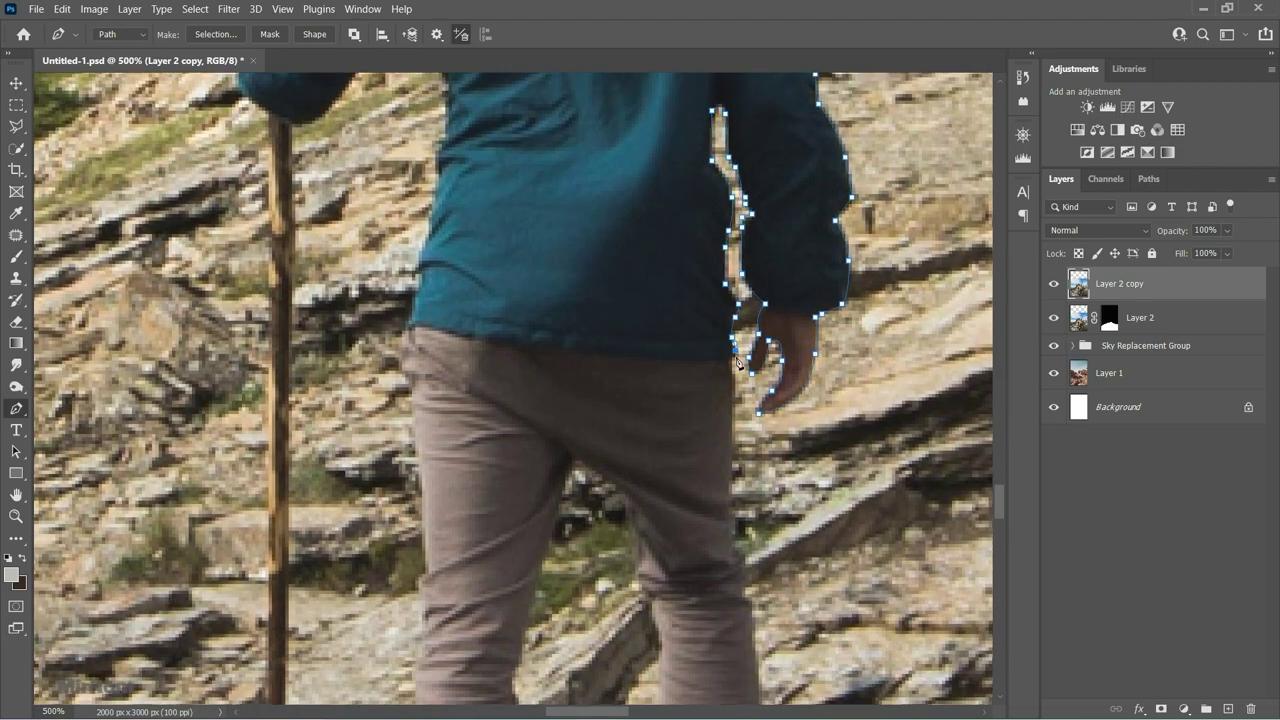
{"action": "left_click", "coordinate": [735, 345]}
{"action": "scroll", "coordinate": [737, 340], "scroll_direction": "down", "scroll_amount": 3}
{"action": "left_click", "coordinate": [734, 330]}
{"action": "left_click", "coordinate": [737, 400]}
{"action": "left_click", "coordinate": [752, 438]}
{"action": "scroll", "coordinate": [754, 451], "scroll_direction": "down", "scroll_amount": 3}
Continue the outline down the lower leg.
{"action": "left_click", "coordinate": [755, 257]}
{"action": "left_click", "coordinate": [758, 350]}
{"action": "left_click", "coordinate": [758, 397]}
{"action": "left_click", "coordinate": [762, 440]}
{"action": "left_click", "coordinate": [765, 472]}
{"action": "scroll", "coordinate": [766, 479], "scroll_direction": "down", "scroll_amount": 3}
Outline the boot's back and sole, then up the front of the boot and shin.
{"action": "left_click", "coordinate": [748, 360]}
{"action": "left_click", "coordinate": [770, 420]}
{"action": "left_click", "coordinate": [750, 470]}
{"action": "left_click", "coordinate": [687, 475]}
{"action": "left_click", "coordinate": [682, 442]}
{"action": "left_click", "coordinate": [672, 376]}
{"action": "left_click", "coordinate": [663, 319]}
{"action": "left_click", "coordinate": [664, 220]}
Trace the inner thigh across to the other leg.
{"action": "scroll", "coordinate": [664, 220], "scroll_direction": "up", "scroll_amount": 2}
{"action": "scroll", "coordinate": [654, 200], "scroll_direction": "up", "scroll_amount": 3}
{"action": "scroll", "coordinate": [648, 210], "scroll_direction": "up", "scroll_amount": 1}
{"action": "left_click", "coordinate": [625, 258]}
{"action": "left_click", "coordinate": [571, 217]}
{"action": "left_click", "coordinate": [559, 265]}
{"action": "left_click", "coordinate": [525, 376]}
Trace down the other leg and around its boot's back edge and heel.
{"action": "left_click", "coordinate": [519, 421]}
{"action": "left_click", "coordinate": [514, 445]}
{"action": "left_click", "coordinate": [514, 466]}
{"action": "left_click", "coordinate": [516, 502]}
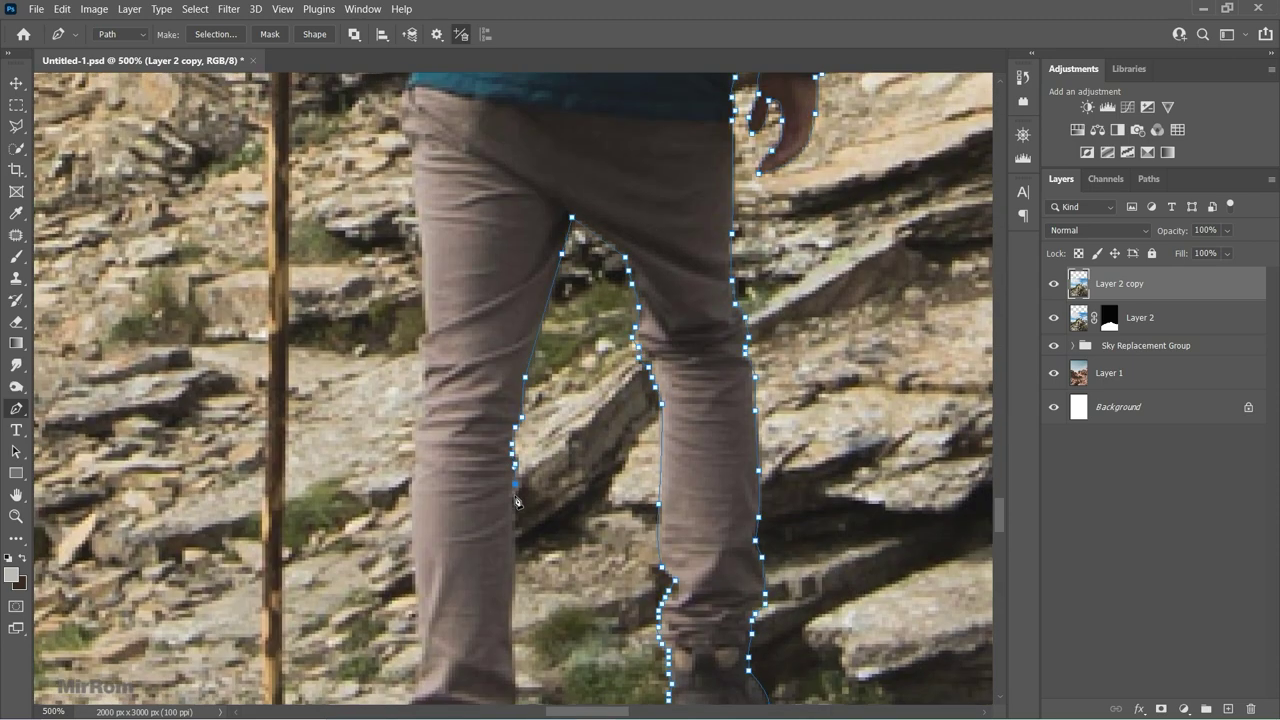
{"action": "scroll", "coordinate": [516, 502], "scroll_direction": "down", "scroll_amount": 3}
{"action": "left_click", "coordinate": [512, 383]}
{"action": "left_click", "coordinate": [512, 518]}
{"action": "left_click", "coordinate": [508, 568]}
{"action": "scroll", "coordinate": [508, 568], "scroll_direction": "down", "scroll_amount": 2}
{"action": "left_click", "coordinate": [509, 500]}
{"action": "left_click", "coordinate": [511, 525]}
{"action": "left_click", "coordinate": [445, 537]}
Trace up the left leg's outer edge and thigh.
{"action": "left_click", "coordinate": [410, 380]}
{"action": "scroll", "coordinate": [410, 380], "scroll_direction": "up", "scroll_amount": 1}
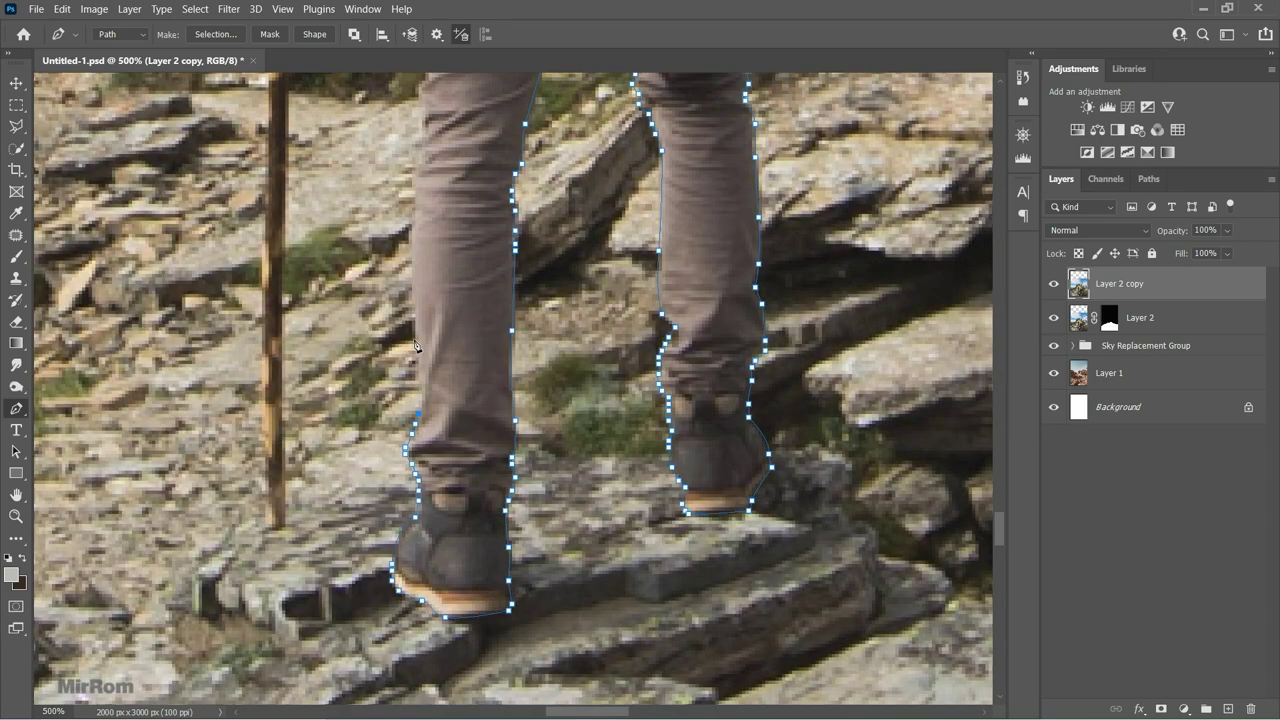
{"action": "left_click", "coordinate": [416, 360]}
{"action": "scroll", "coordinate": [416, 340], "scroll_direction": "up", "scroll_amount": 1}
{"action": "scroll", "coordinate": [413, 380], "scroll_direction": "up", "scroll_amount": 2}
{"action": "left_click", "coordinate": [412, 388]}
{"action": "left_click", "coordinate": [420, 325]}
{"action": "scroll", "coordinate": [420, 325], "scroll_direction": "up", "scroll_amount": 2}
{"action": "left_click", "coordinate": [418, 320]}
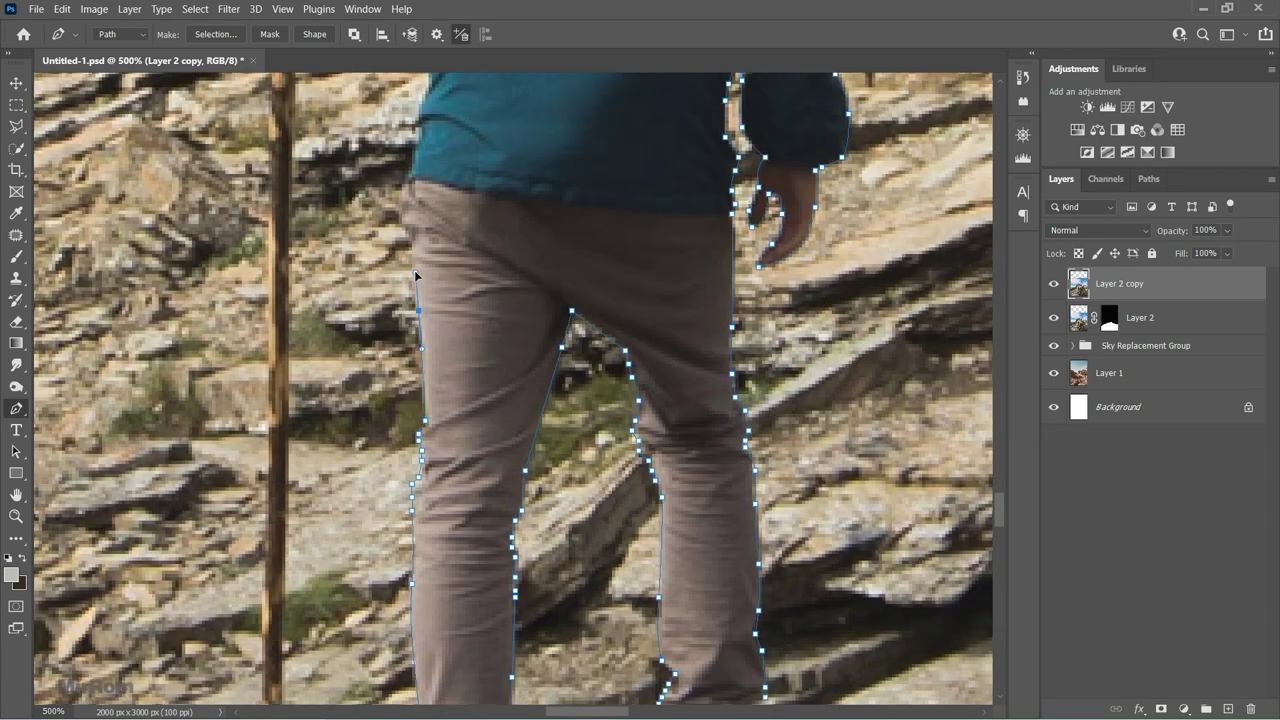
{"action": "scroll", "coordinate": [415, 300], "scroll_direction": "up", "scroll_amount": 1}
{"action": "left_click", "coordinate": [402, 265]}
{"action": "scroll", "coordinate": [405, 260], "scroll_direction": "up", "scroll_amount": 2}
Trace up the jacket's left edge and along the arm's underside to the hand.
{"action": "left_click", "coordinate": [418, 347]}
{"action": "scroll", "coordinate": [418, 340], "scroll_direction": "up", "scroll_amount": 2}
{"action": "scroll", "coordinate": [420, 330], "scroll_direction": "up", "scroll_amount": 2}
{"action": "left_click", "coordinate": [440, 330]}
{"action": "left_click", "coordinate": [430, 250]}
{"action": "left_click", "coordinate": [422, 206]}
{"action": "left_click", "coordinate": [376, 240]}
{"action": "left_click", "coordinate": [350, 318]}
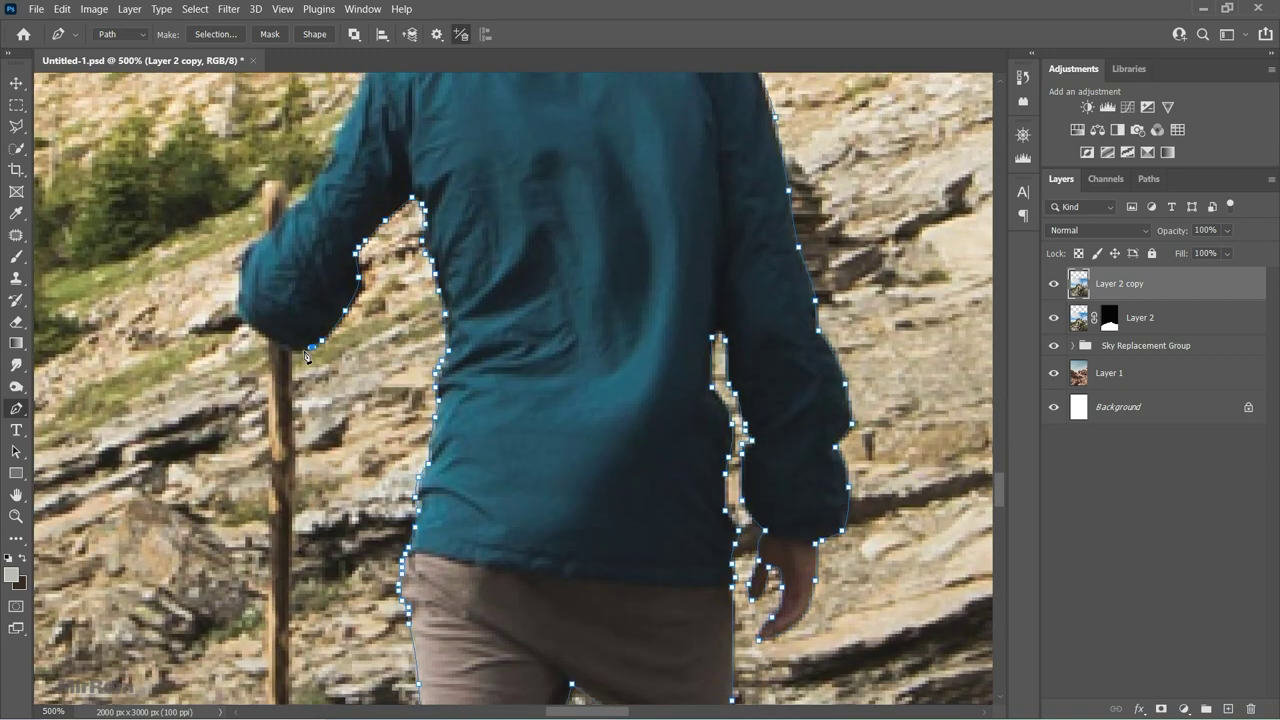
{"action": "left_click", "coordinate": [302, 352]}
Scroll back over the figure and view the whole hiker with its completed path.
{"action": "scroll", "coordinate": [300, 360], "scroll_direction": "down", "scroll_amount": 2}
{"action": "scroll", "coordinate": [285, 632], "scroll_direction": "down", "scroll_amount": 3}
{"action": "scroll", "coordinate": [285, 632], "scroll_direction": "down", "scroll_amount": 3}
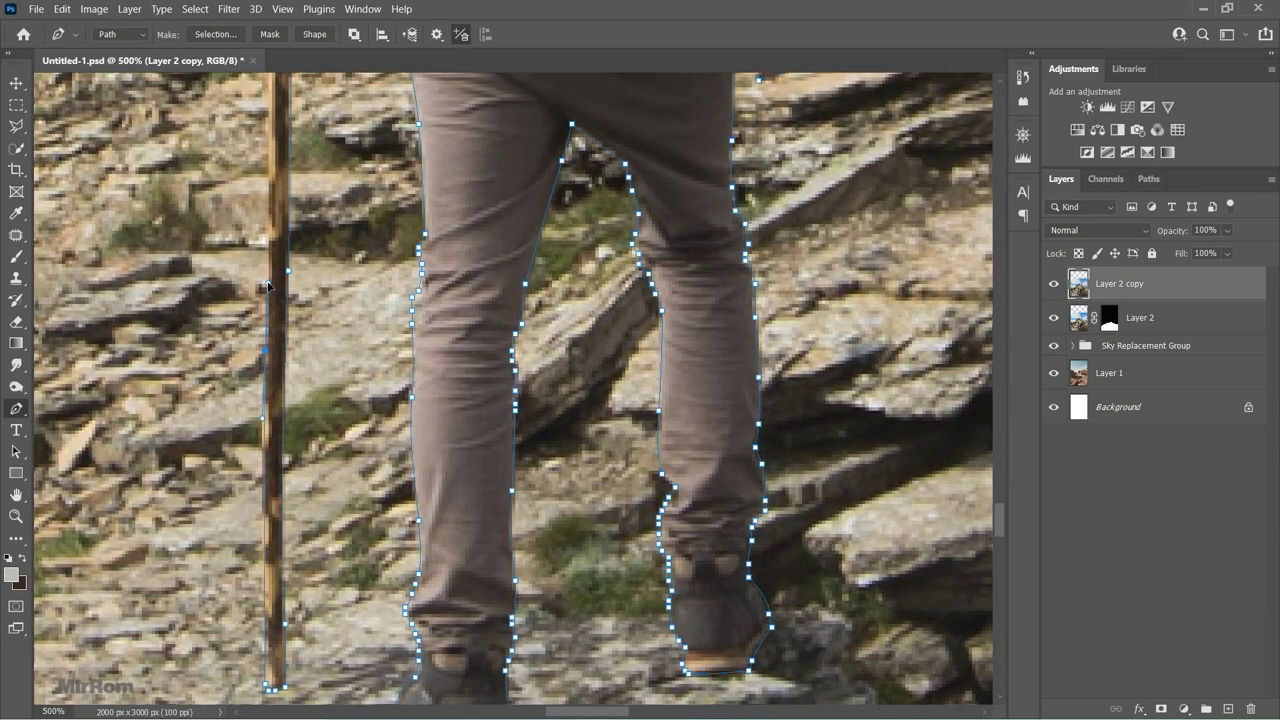
{"action": "scroll", "coordinate": [268, 287], "scroll_direction": "up", "scroll_amount": 1}
{"action": "scroll", "coordinate": [260, 270], "scroll_direction": "up", "scroll_amount": 2}
{"action": "scroll", "coordinate": [250, 250], "scroll_direction": "up", "scroll_amount": 4}
{"action": "scroll", "coordinate": [237, 230], "scroll_direction": "up", "scroll_amount": 2}
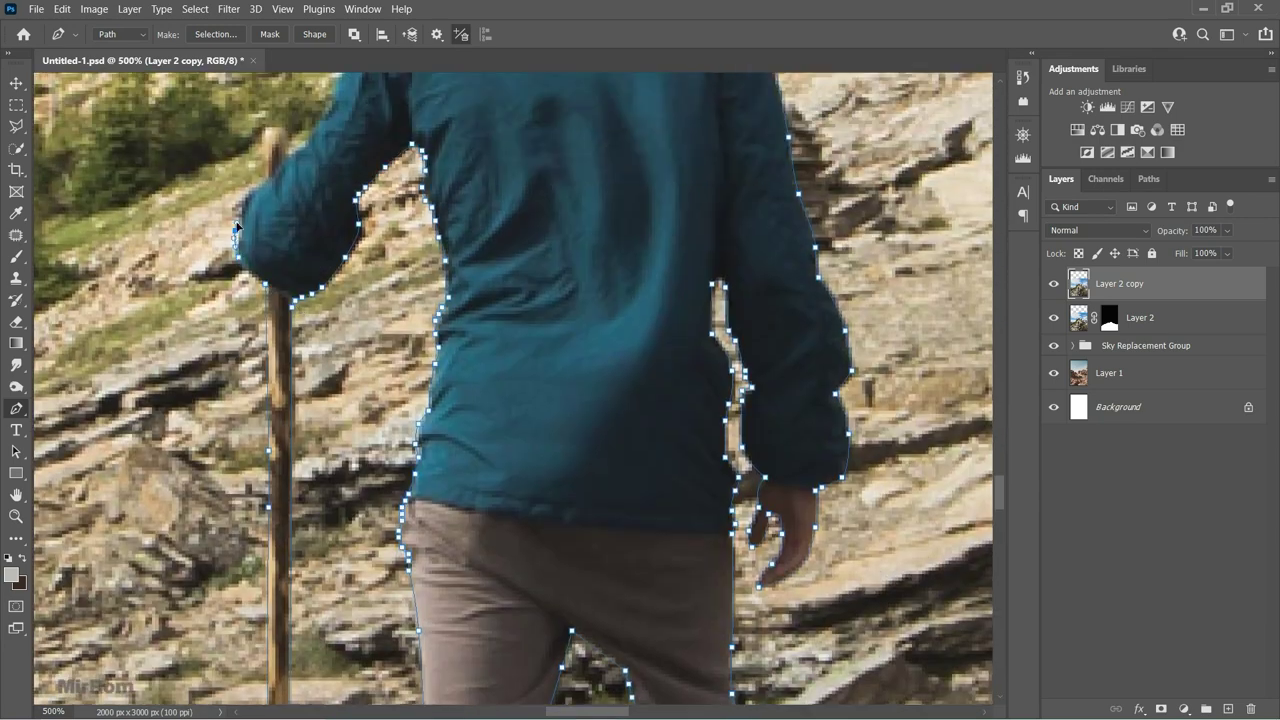
{"action": "scroll", "coordinate": [265, 137], "scroll_direction": "up", "scroll_amount": 2}
{"action": "scroll", "coordinate": [365, 256], "scroll_direction": "up", "scroll_amount": 2}
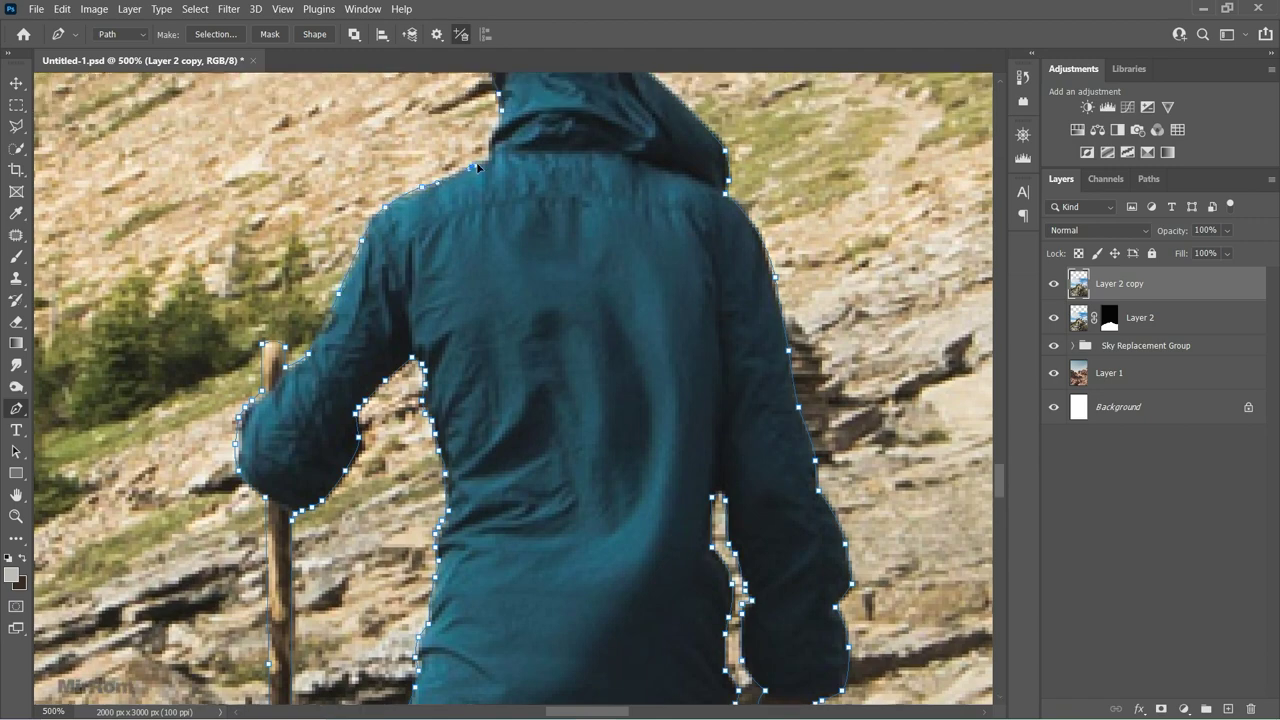
{"action": "scroll", "coordinate": [474, 175], "scroll_direction": "up", "scroll_amount": 2}
{"action": "key", "text": "ctrl+1"}
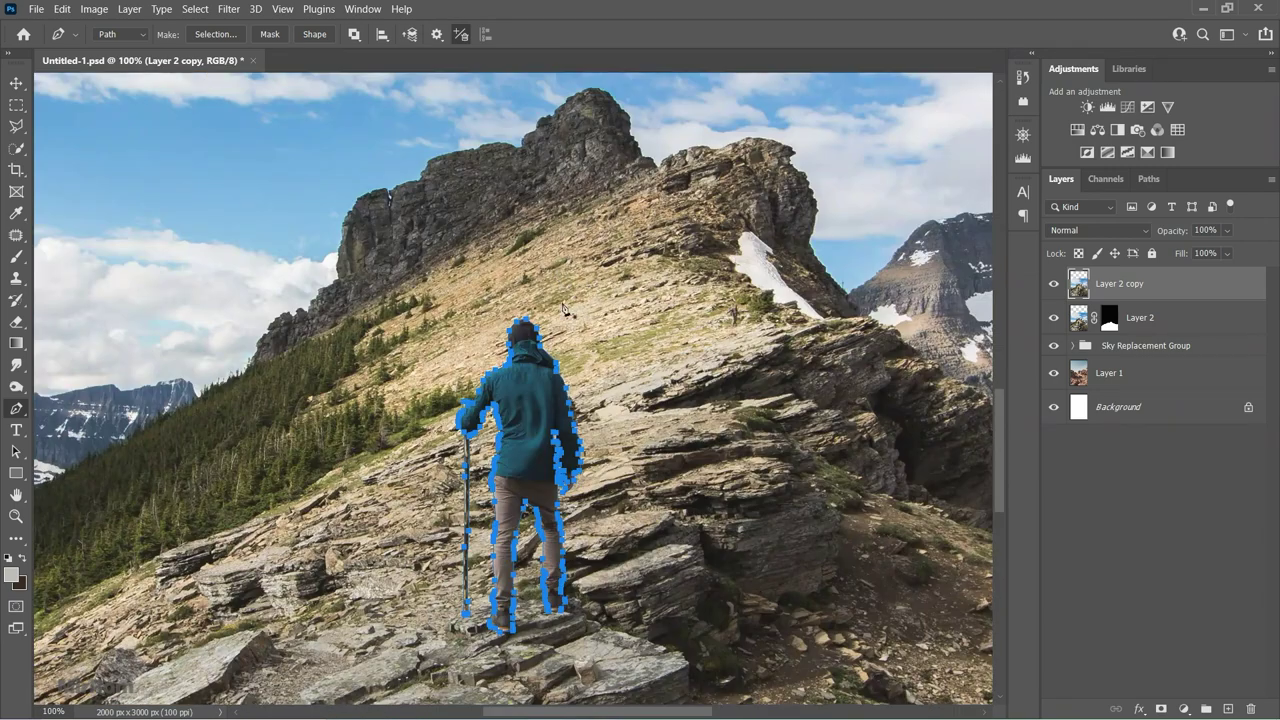
Turn the path into a 0.4 px feathered selection and mask Layer 2 copy with it.
{"action": "right_click", "coordinate": [545, 397]}
{"action": "left_click", "coordinate": [600, 93]}
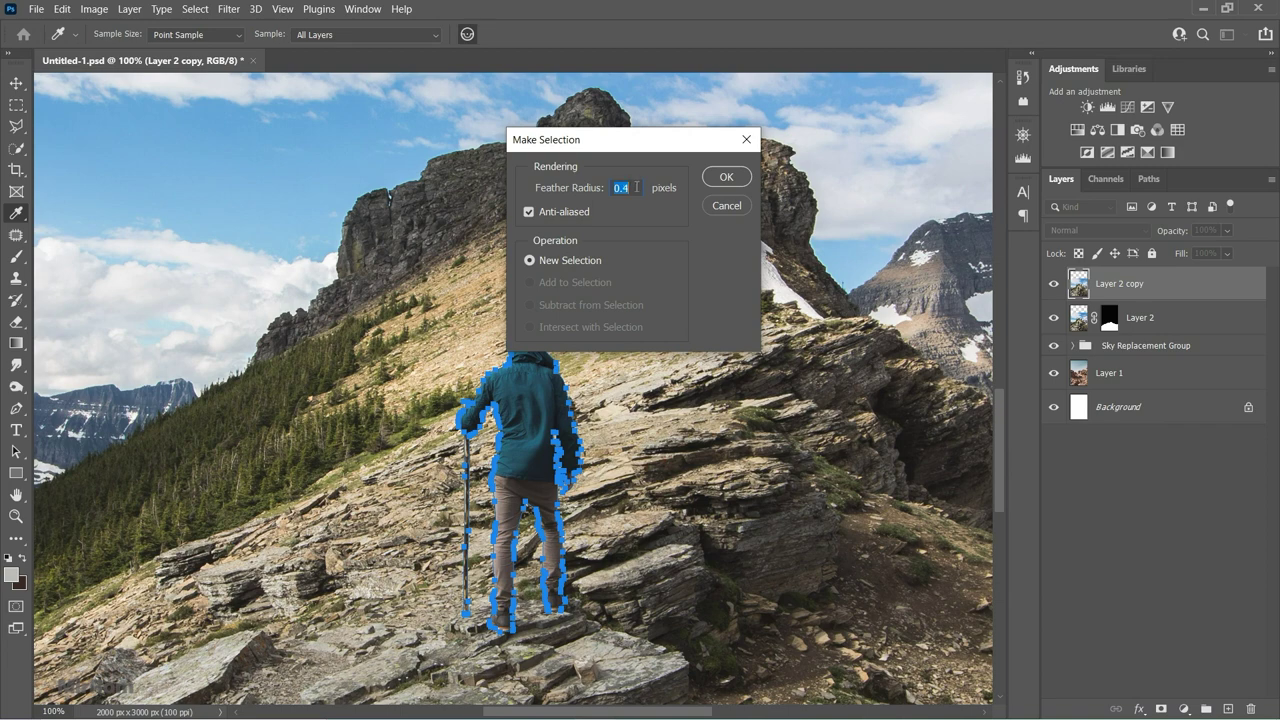
{"action": "left_click", "coordinate": [720, 179]}
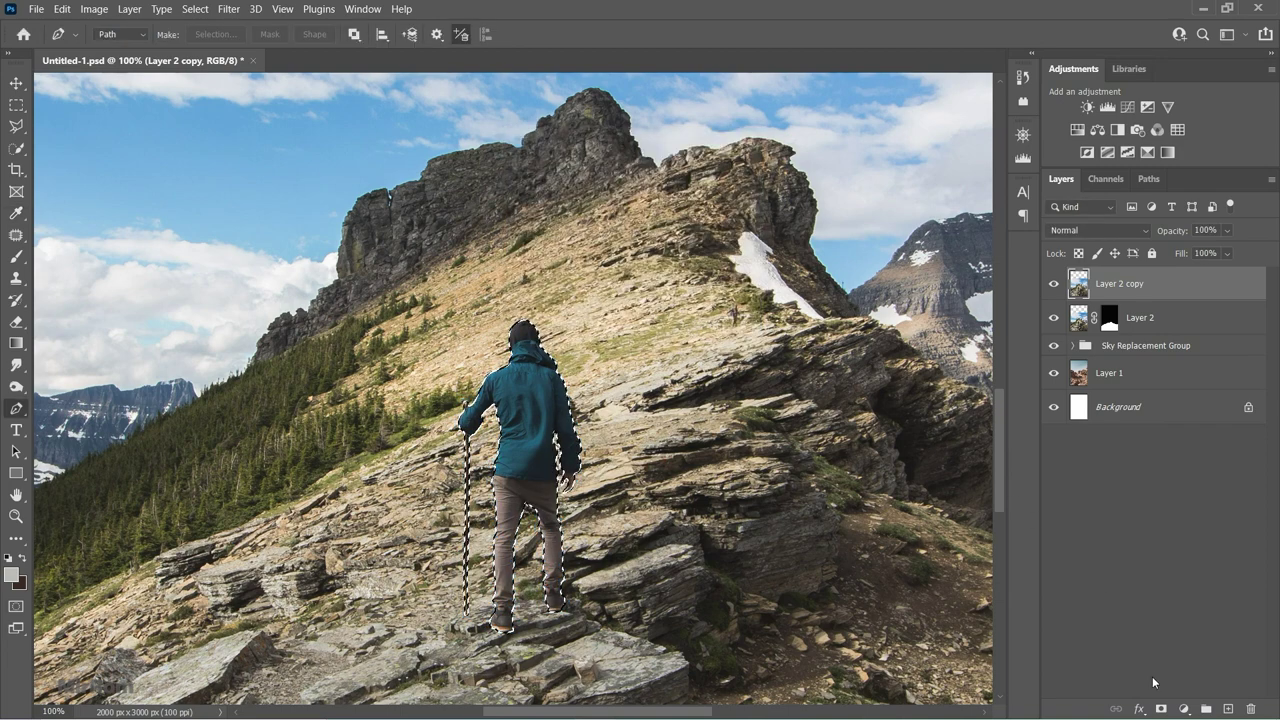
{"action": "left_click", "coordinate": [1158, 707]}
Fit the whole composite on screen, switch to the Move tool, and save.
{"action": "scroll", "coordinate": [753, 379], "scroll_direction": "down", "scroll_amount": 3}
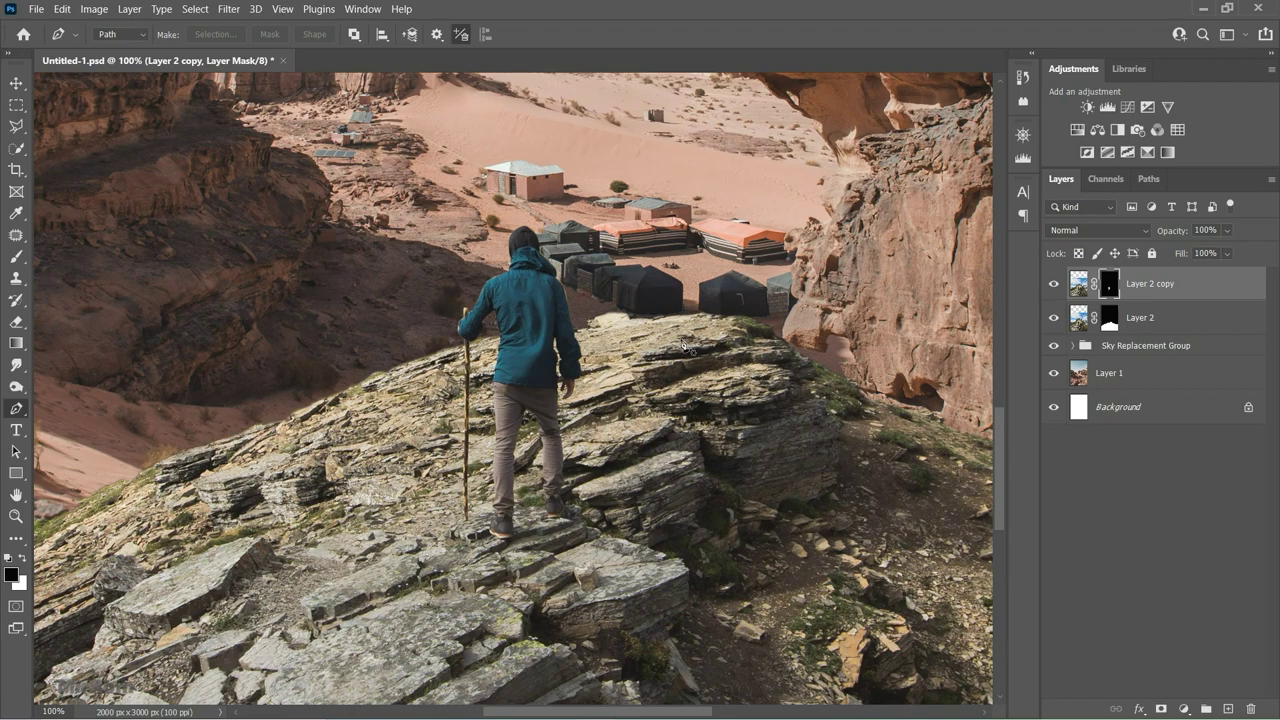
{"action": "scroll", "coordinate": [575, 266], "scroll_direction": "up", "scroll_amount": 2}
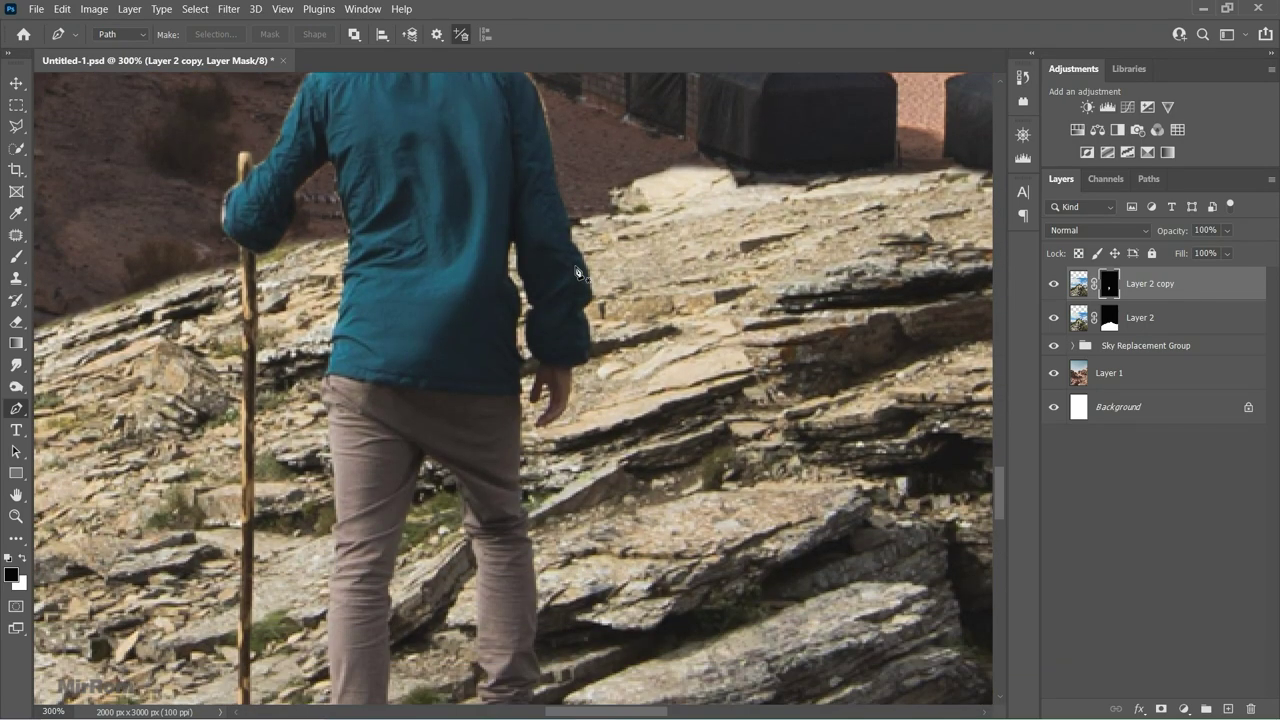
{"action": "key", "text": "ctrl+0"}
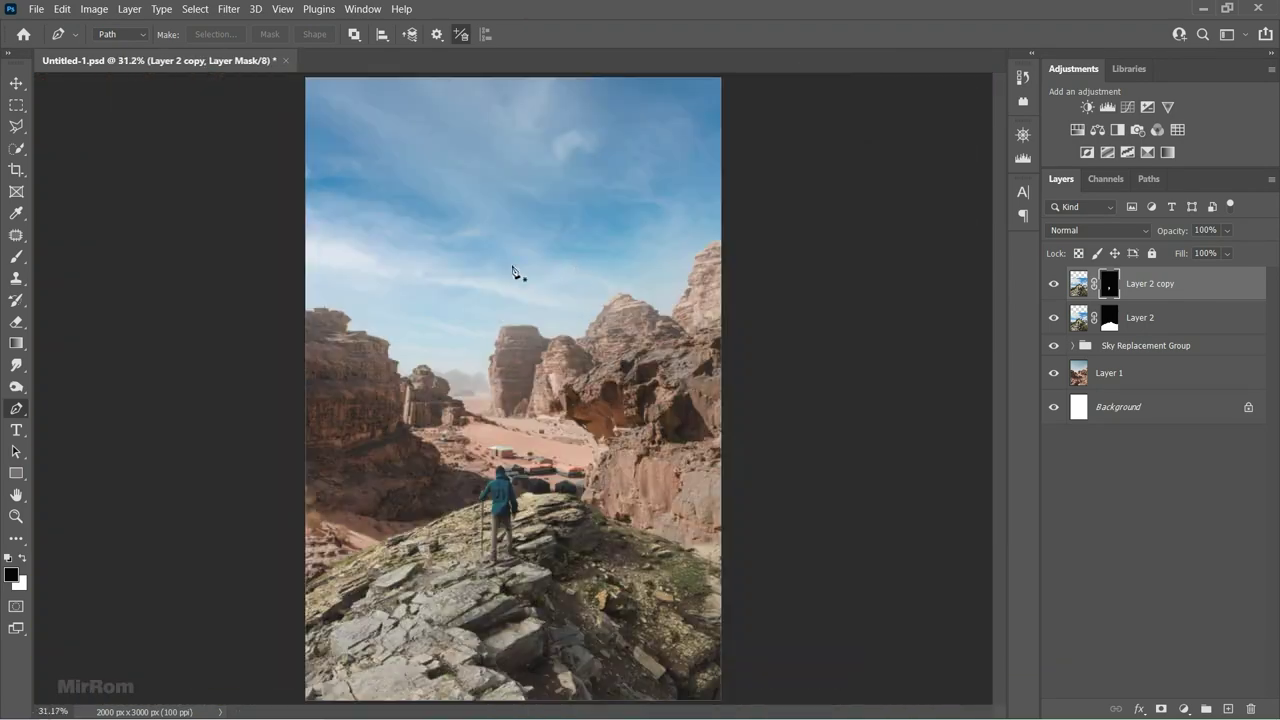
{"action": "key", "text": "v"}
{"action": "key", "text": "ctrl+s"}
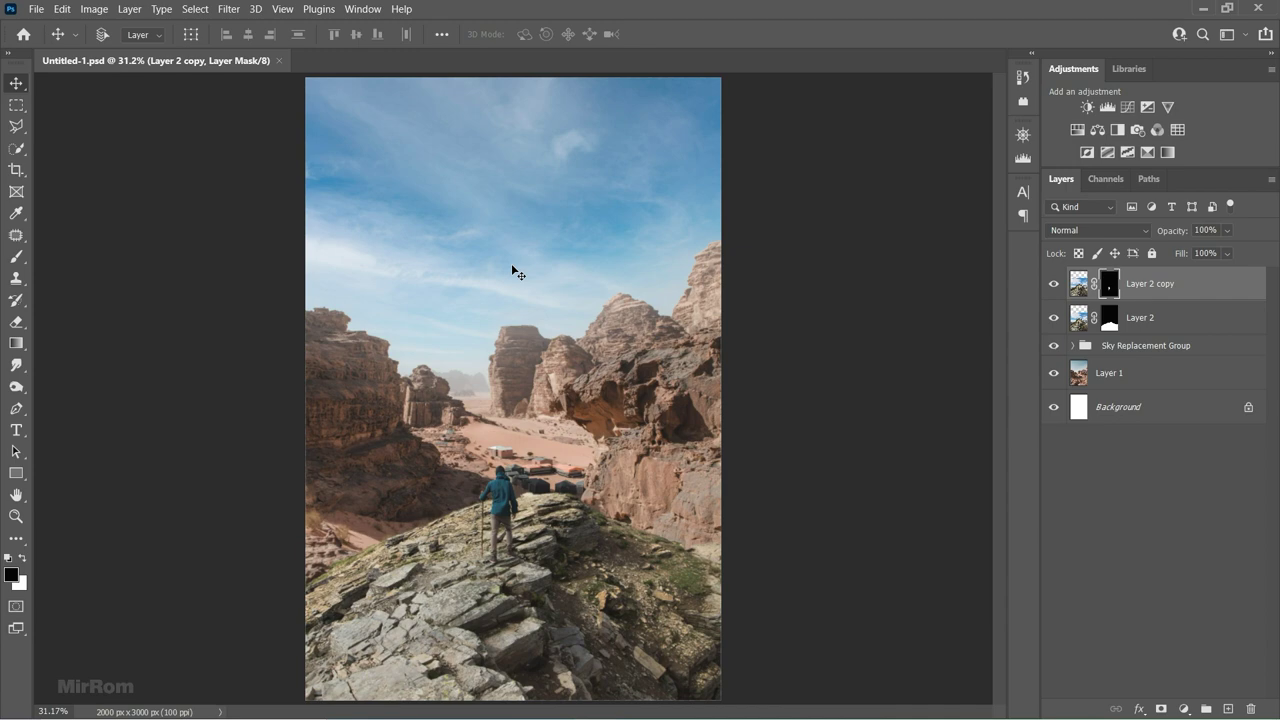
Target the layer instead of its mask, zoom to 25%, and select Layer 1.
{"action": "key", "text": "ctrl+minus"}
{"action": "key", "text": "ctrl+2"}
{"action": "key", "text": "ctrl+minus"}
{"action": "key", "text": "ctrl+plus"}
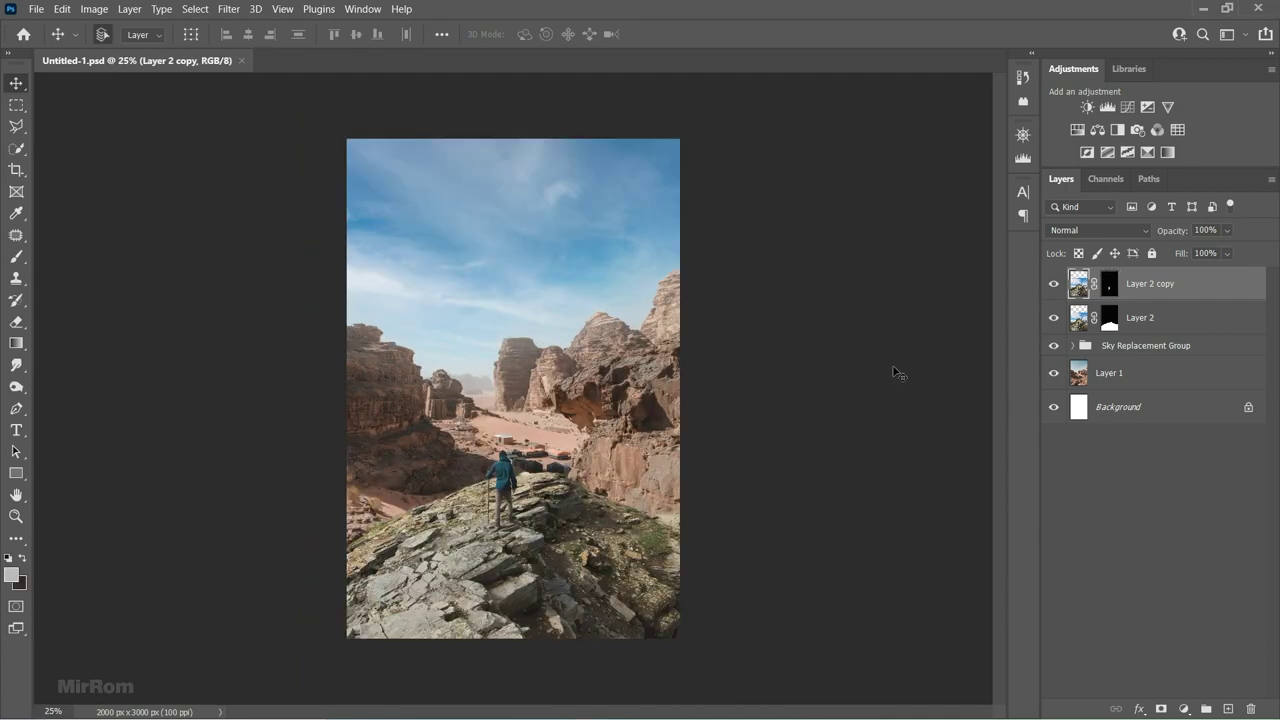
{"action": "left_click", "coordinate": [1130, 377]}
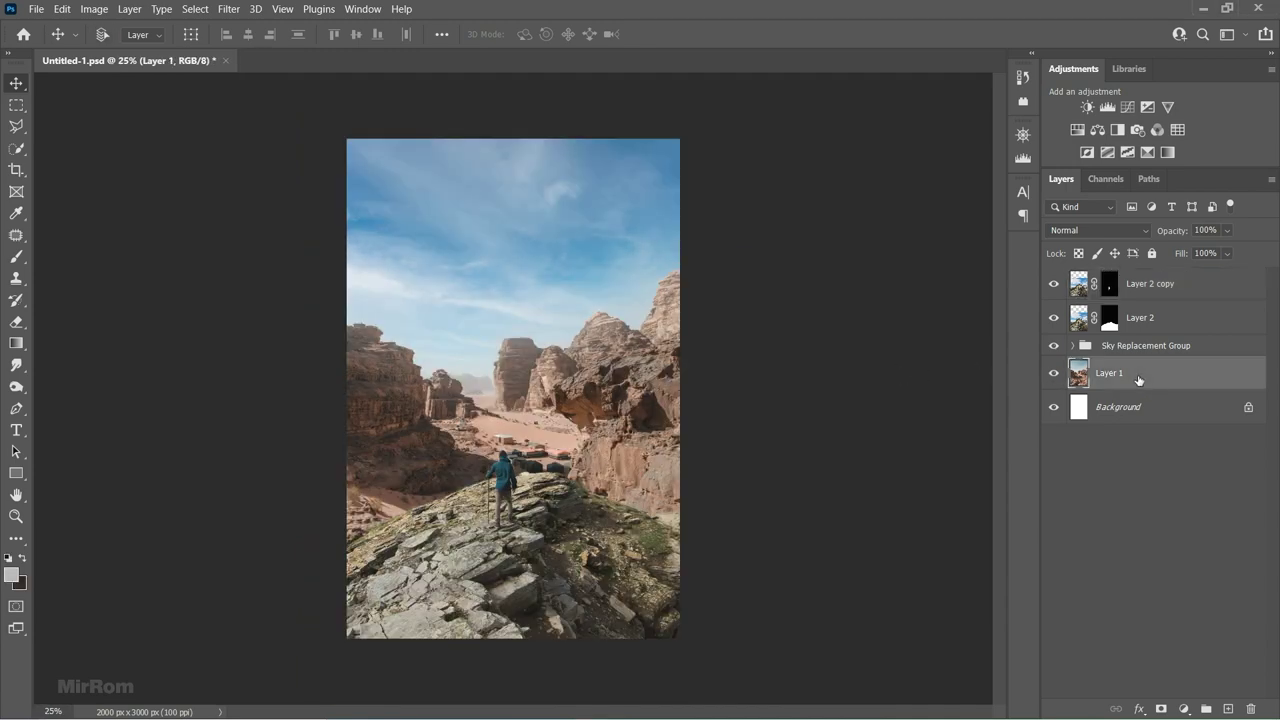
Add a Hue/Saturation layer clipped to Layer 1: Hue +2, Saturation -19, Reds Saturation -10.
{"action": "left_click", "coordinate": [1077, 130]}
{"action": "left_click_drag", "start_coordinate": [852, 223], "coordinate": [893, 203]}
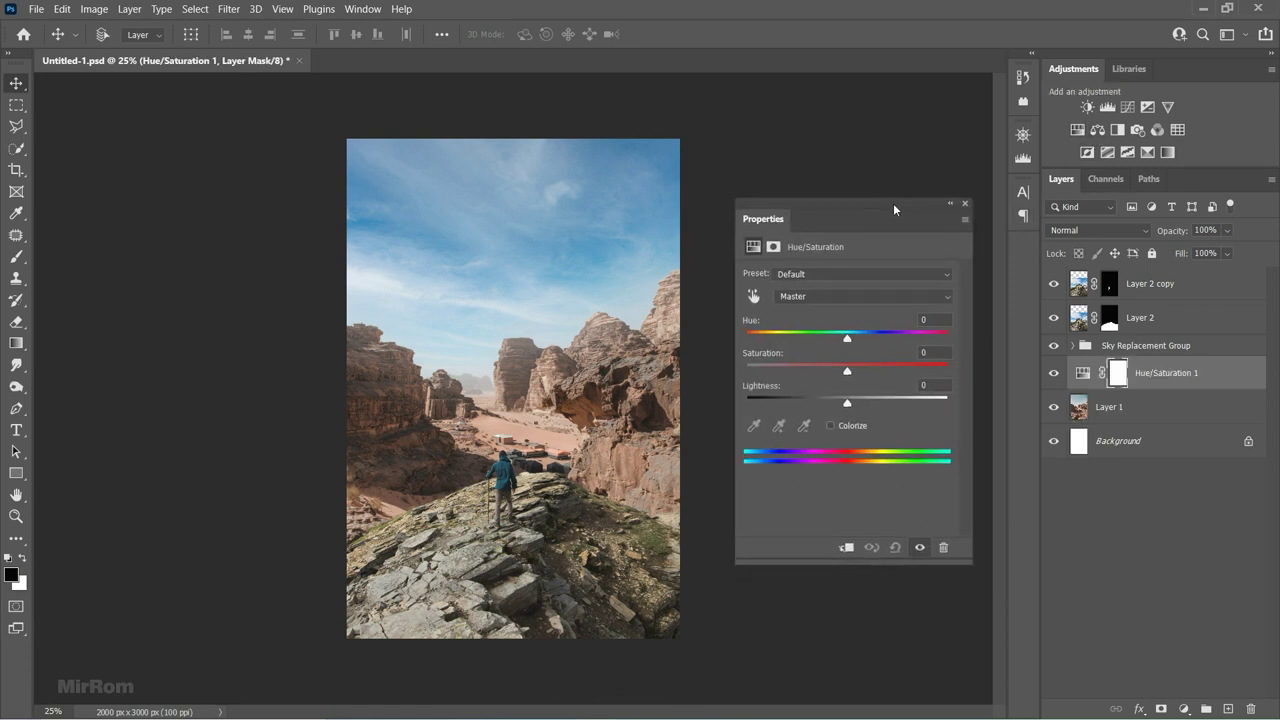
{"action": "left_click", "coordinate": [848, 548]}
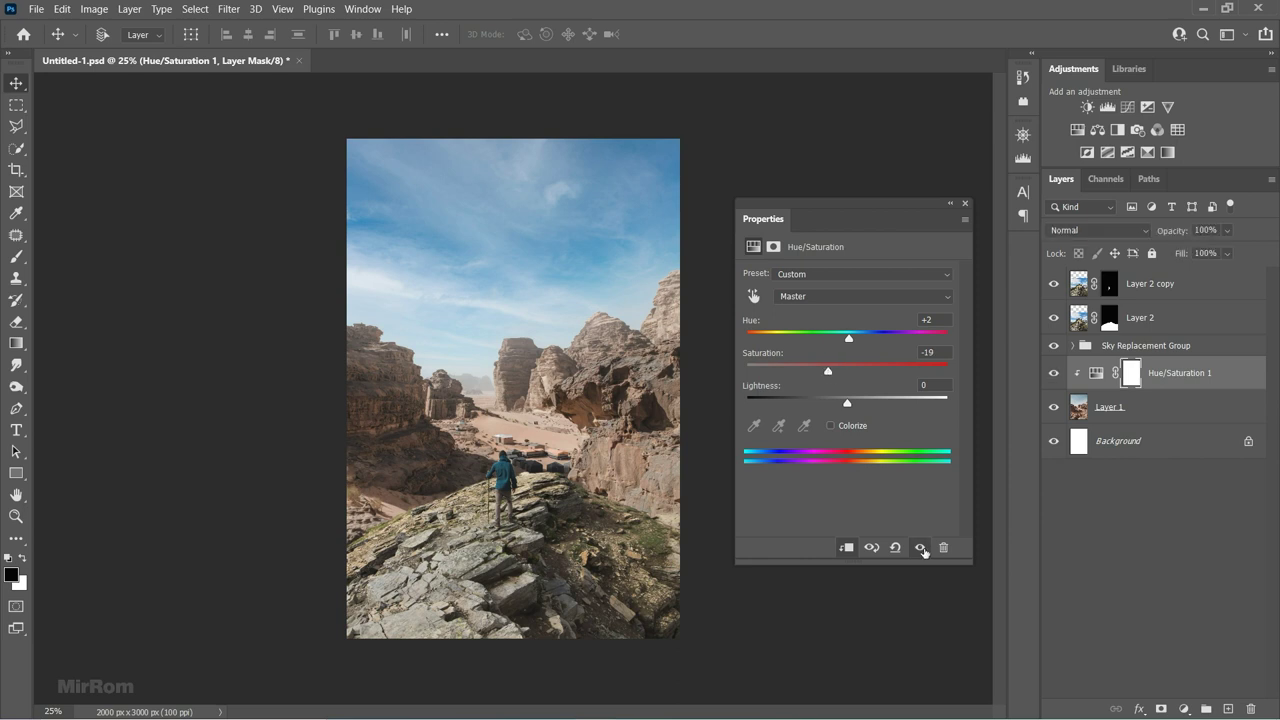
{"action": "left_click", "coordinate": [824, 299]}
{"action": "left_click", "coordinate": [821, 323]}
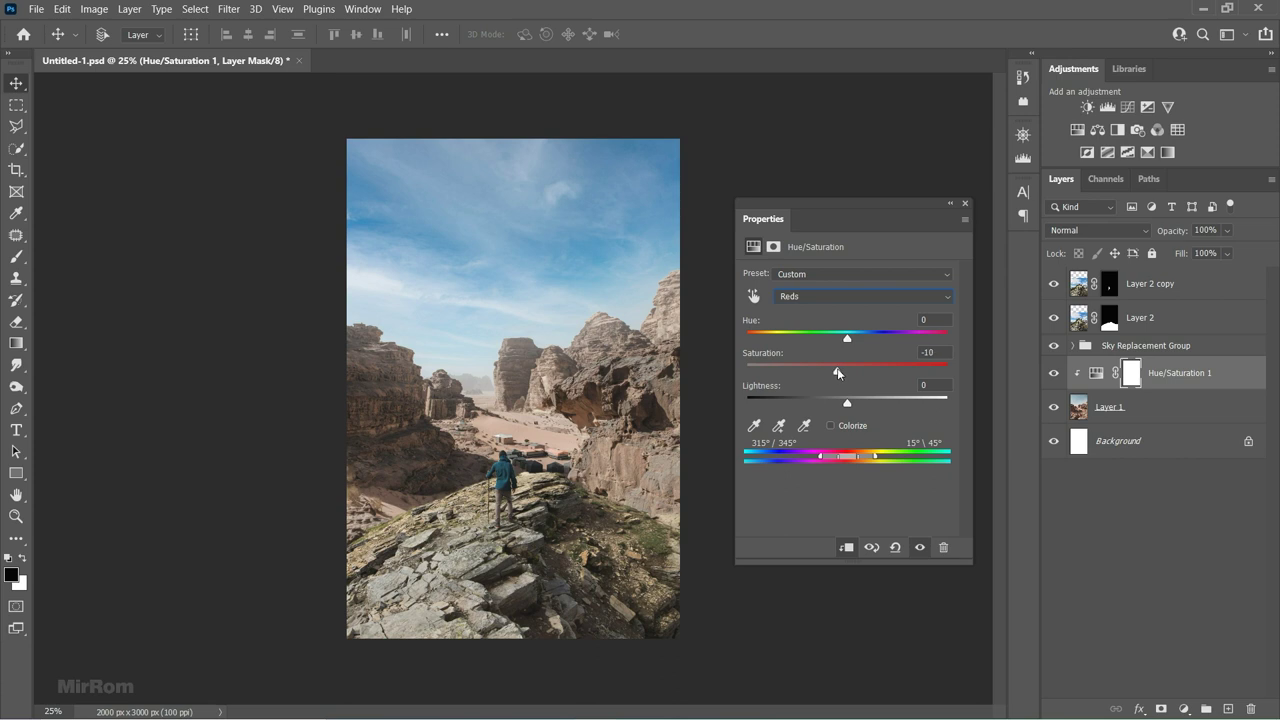
{"action": "left_click", "coordinate": [966, 206]}
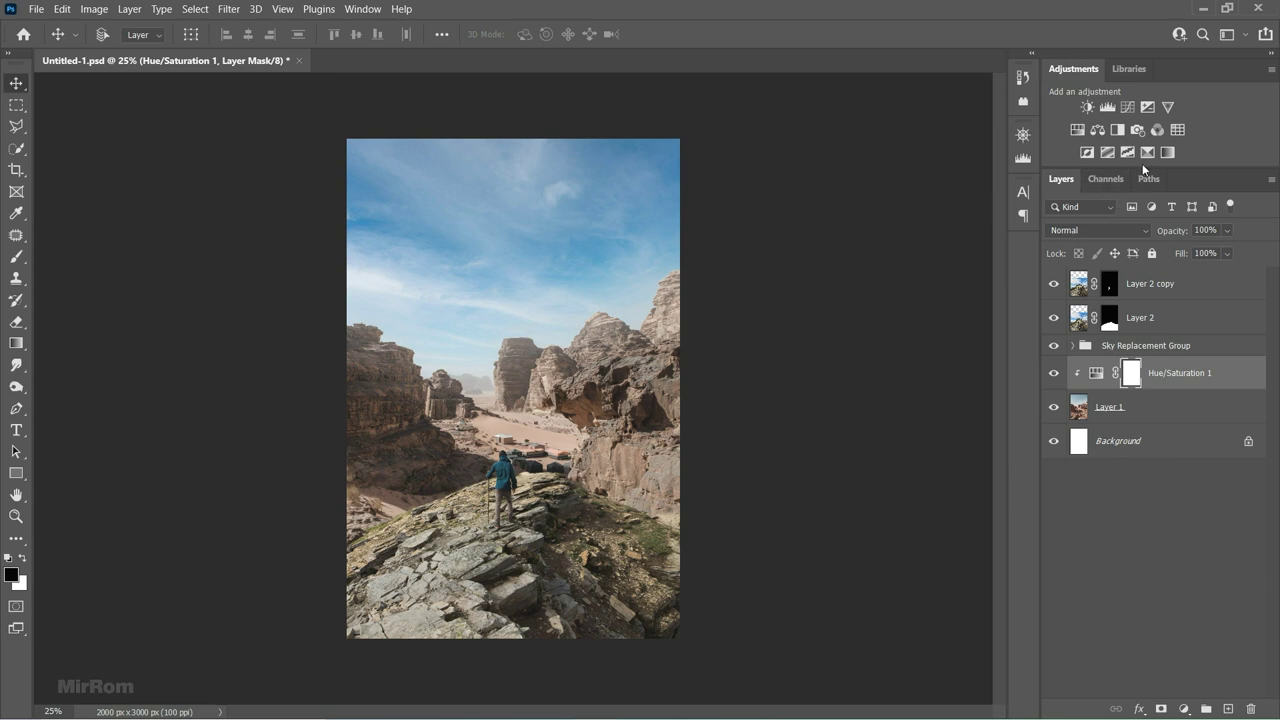
Add an Exposure adjustment at +0.56 and invert its mask to black.
{"action": "left_click", "coordinate": [1147, 108]}
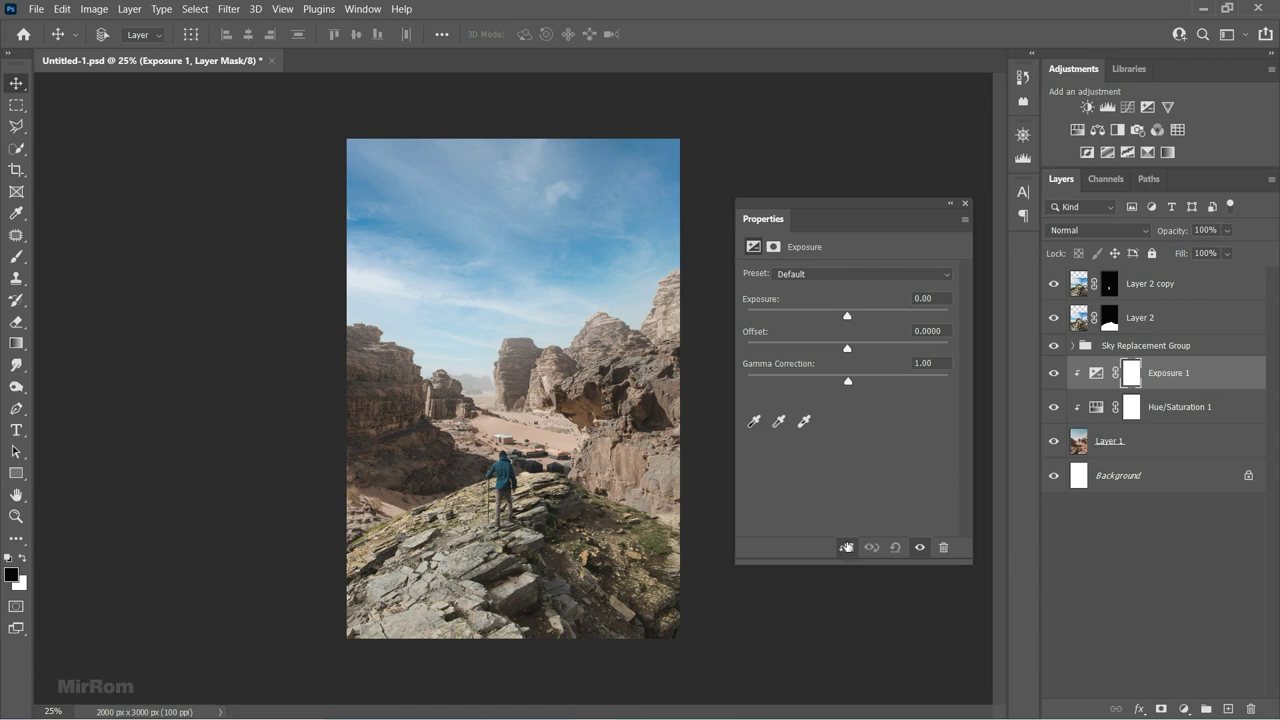
{"action": "left_click_drag", "start_coordinate": [849, 315], "coordinate": [876, 317]}
{"action": "left_click", "coordinate": [919, 548]}
{"action": "left_click", "coordinate": [919, 548]}
{"action": "left_click", "coordinate": [964, 204]}
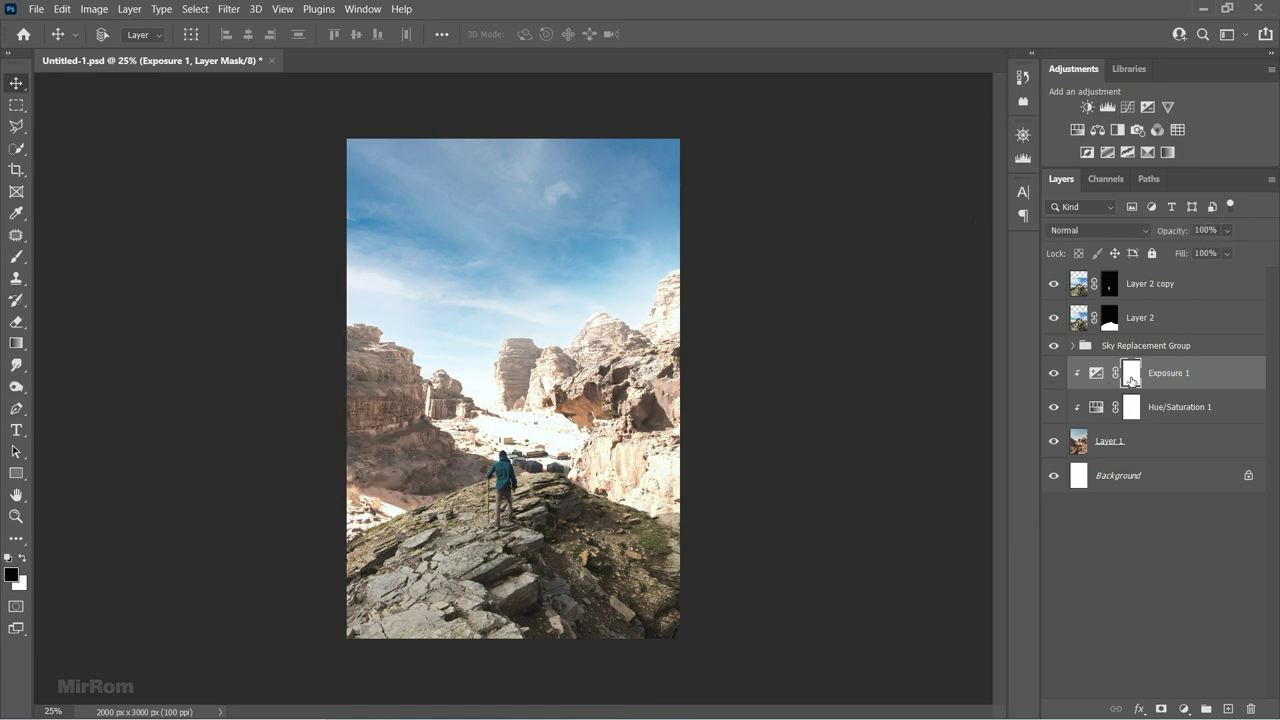
{"action": "key", "text": "ctrl+i"}
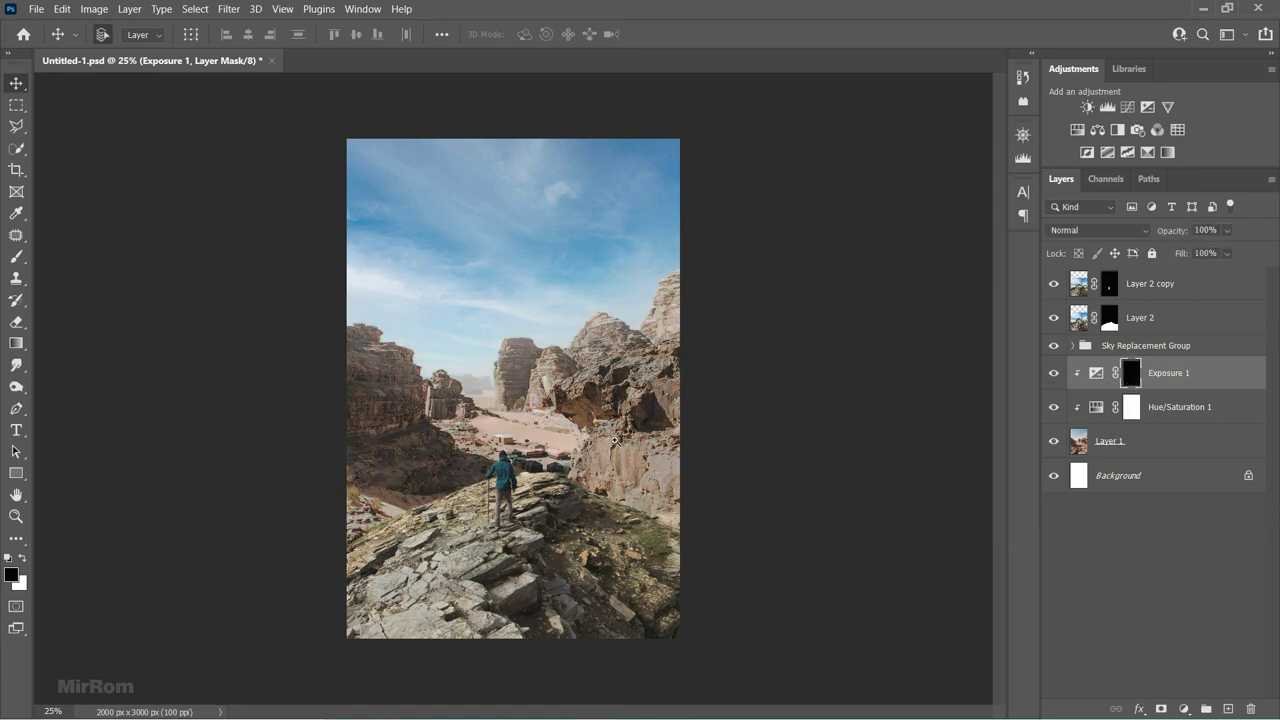
Paint white on the mask at 50% brush opacity over the distant rock peaks.
{"action": "scroll", "coordinate": [583, 412], "scroll_direction": "up", "scroll_amount": 1}
{"action": "scroll", "coordinate": [583, 410], "scroll_direction": "up", "scroll_amount": 1}
{"action": "scroll", "coordinate": [580, 410], "scroll_direction": "up", "scroll_amount": 1}
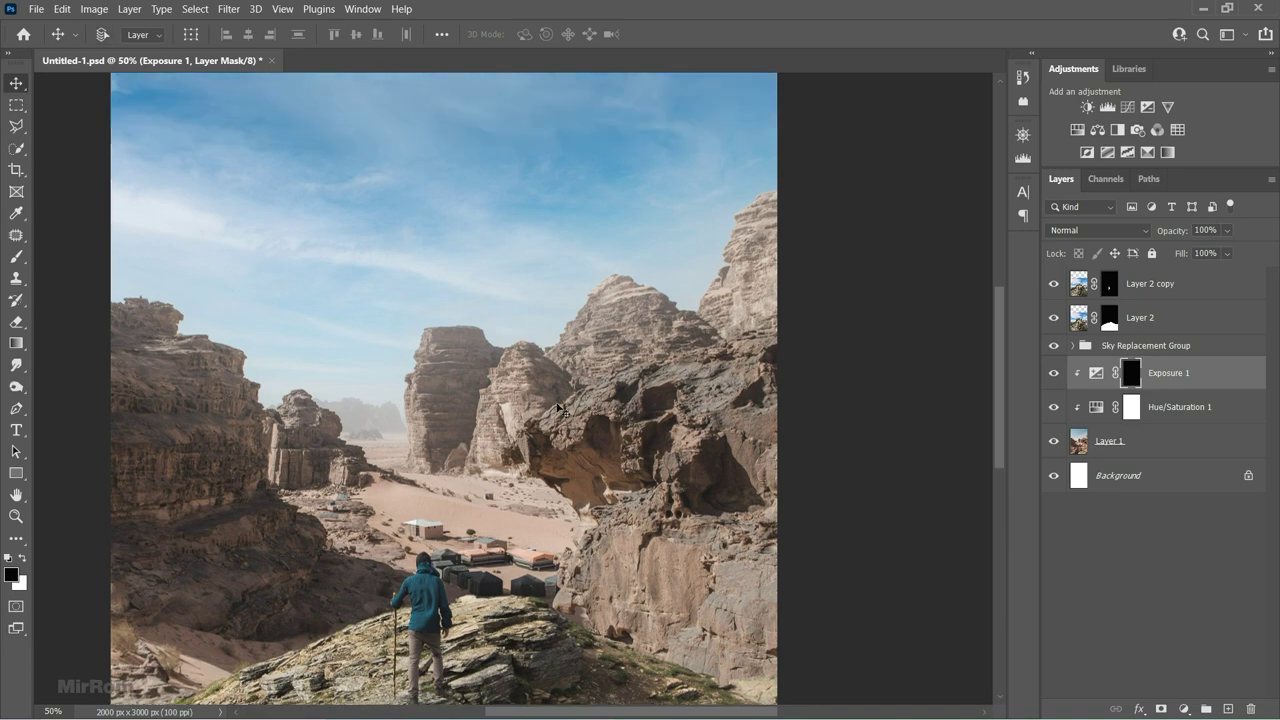
{"action": "left_click", "coordinate": [16, 256]}
{"action": "left_click", "coordinate": [80, 250]}
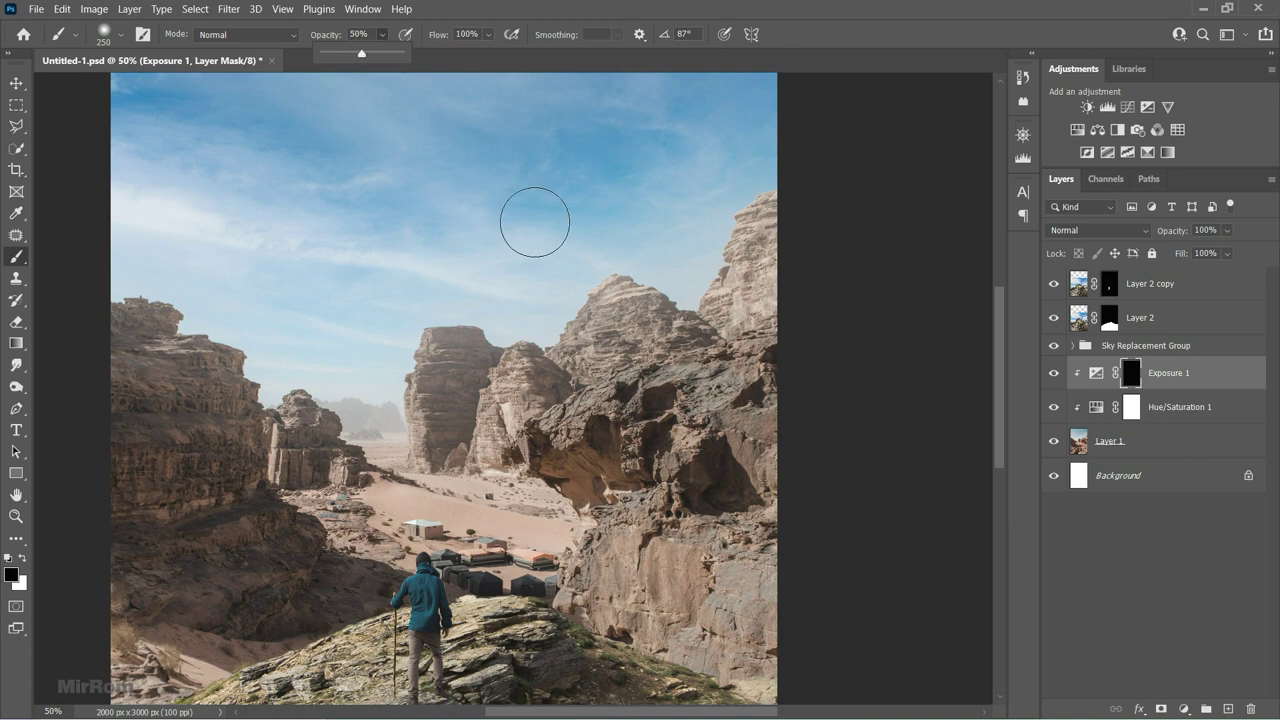
{"action": "left_click", "coordinate": [588, 290]}
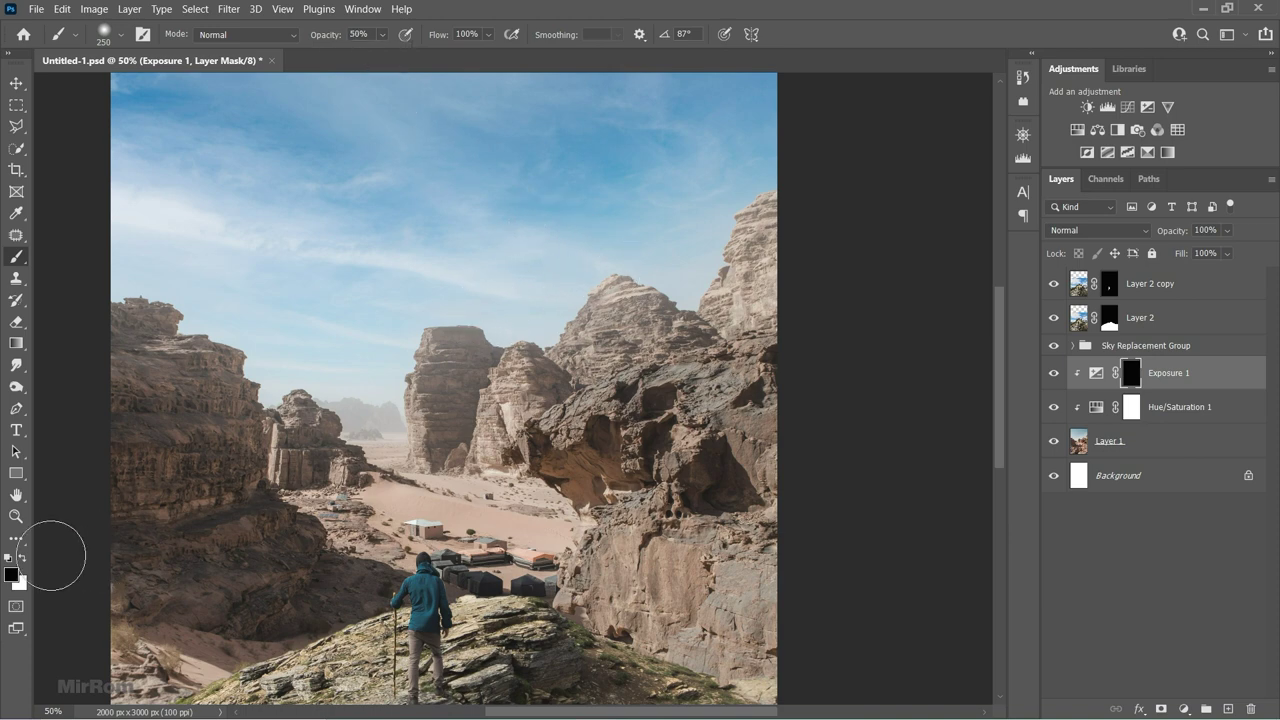
{"action": "left_click_drag", "start_coordinate": [627, 275], "coordinate": [654, 220]}
{"action": "left_click", "coordinate": [194, 9]}
Load the saved Sel1 selection, invert it to the rocks, and shrink the brush to 175 px.
{"action": "left_click", "coordinate": [245, 350]}
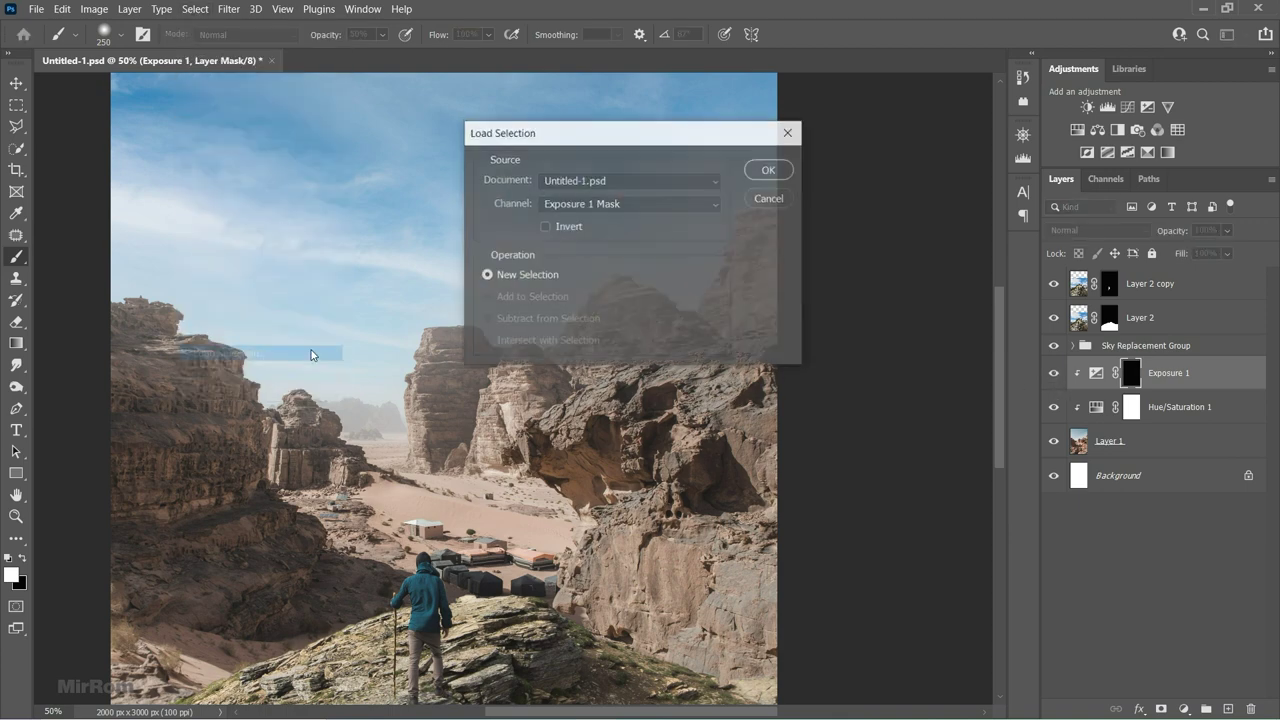
{"action": "left_click", "coordinate": [616, 204]}
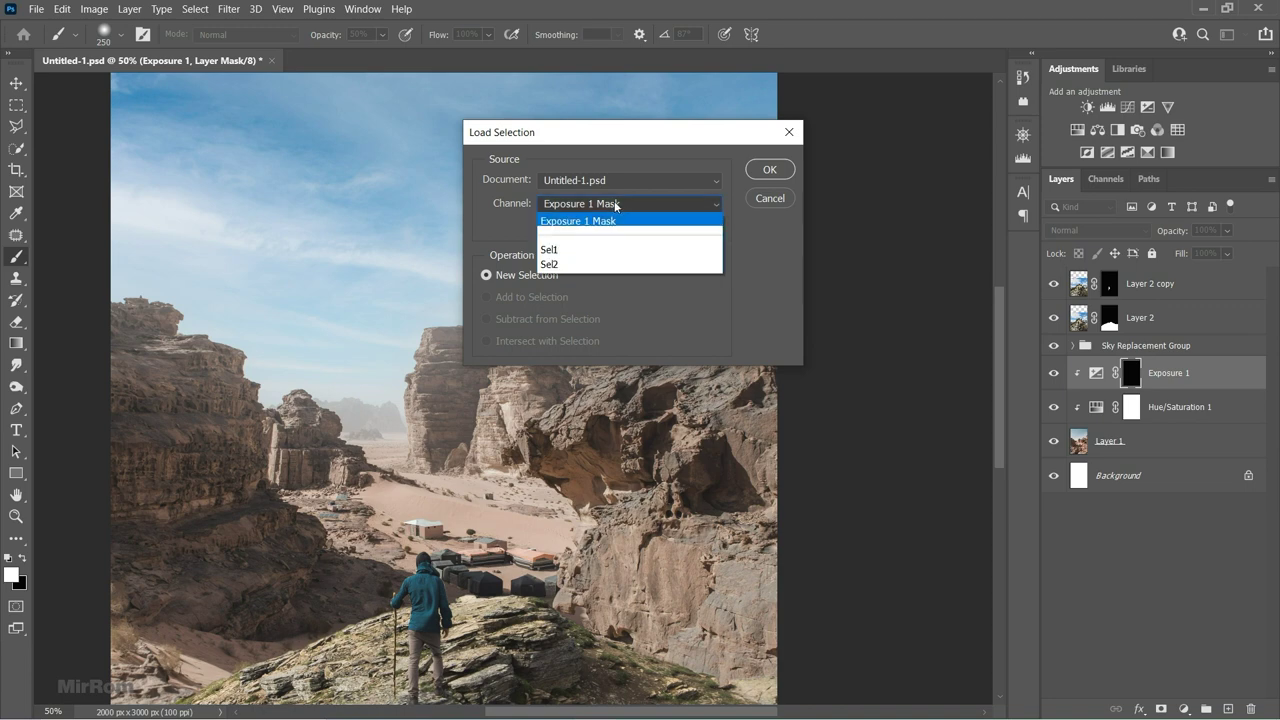
{"action": "left_click", "coordinate": [593, 250]}
{"action": "left_click", "coordinate": [767, 171]}
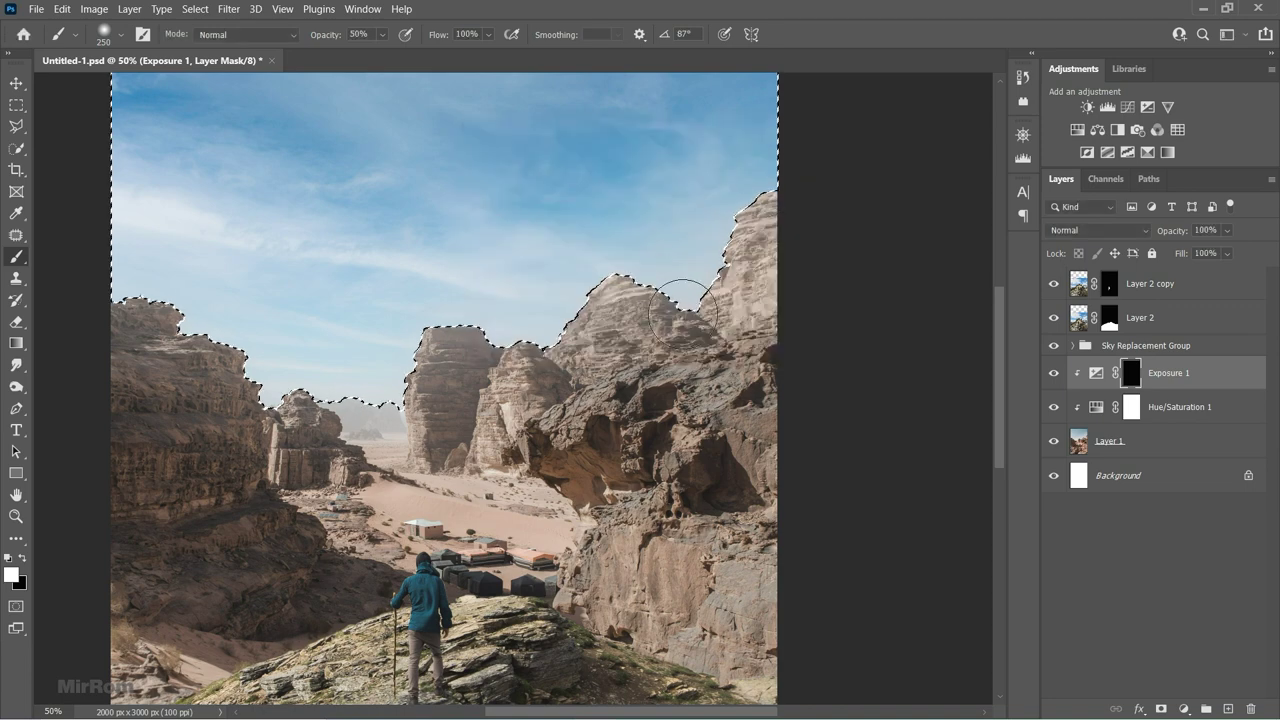
{"action": "key", "text": "ctrl+shift+i"}
{"action": "scroll", "coordinate": [705, 294], "scroll_direction": "up", "scroll_amount": 1}
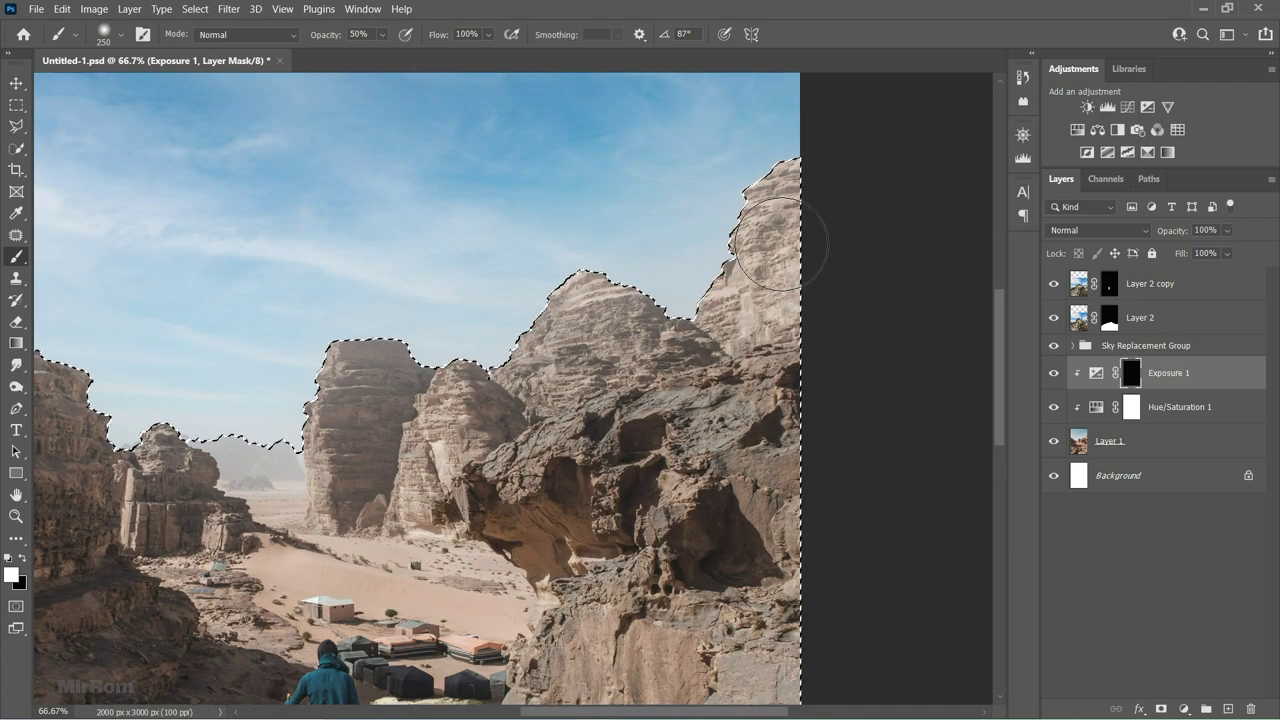
{"action": "key", "text": "bracketleft"}
{"action": "key", "text": "bracketleft"}
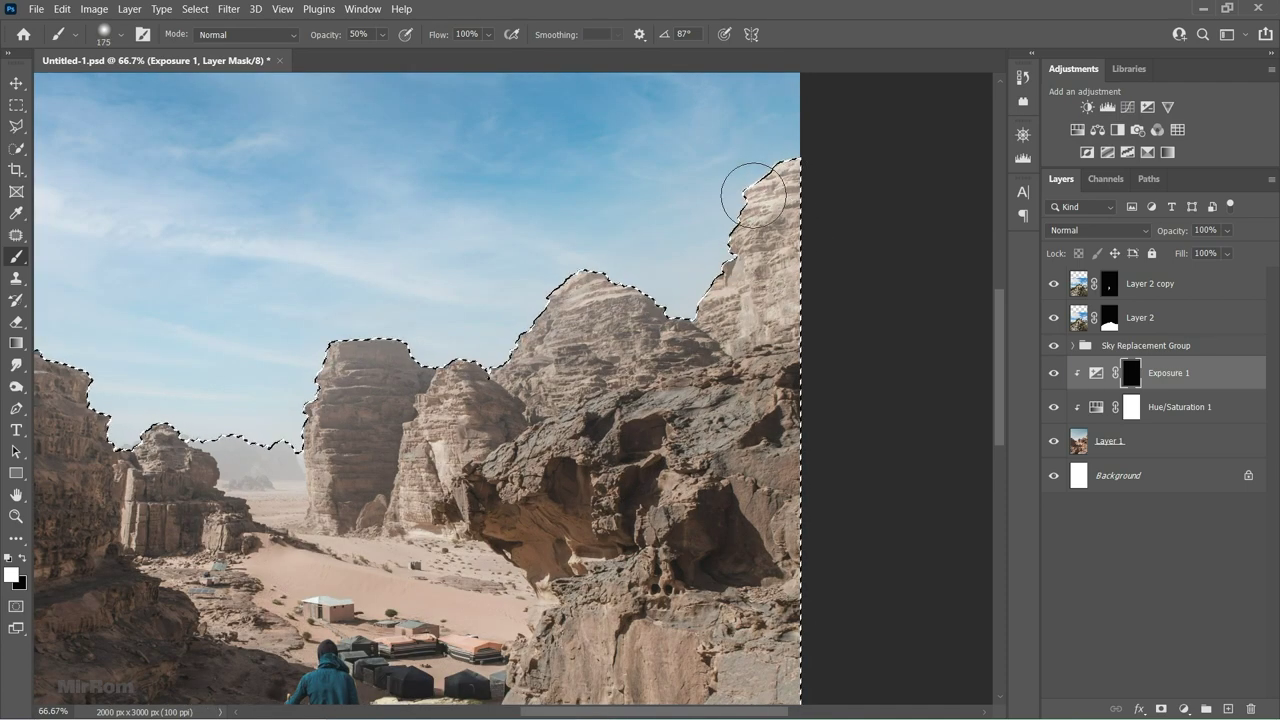
Brighten the skyline rock edge at 17% opacity and refine the rock selection with Quick Selection.
{"action": "left_click_drag", "start_coordinate": [322, 35], "coordinate": [301, 40]}
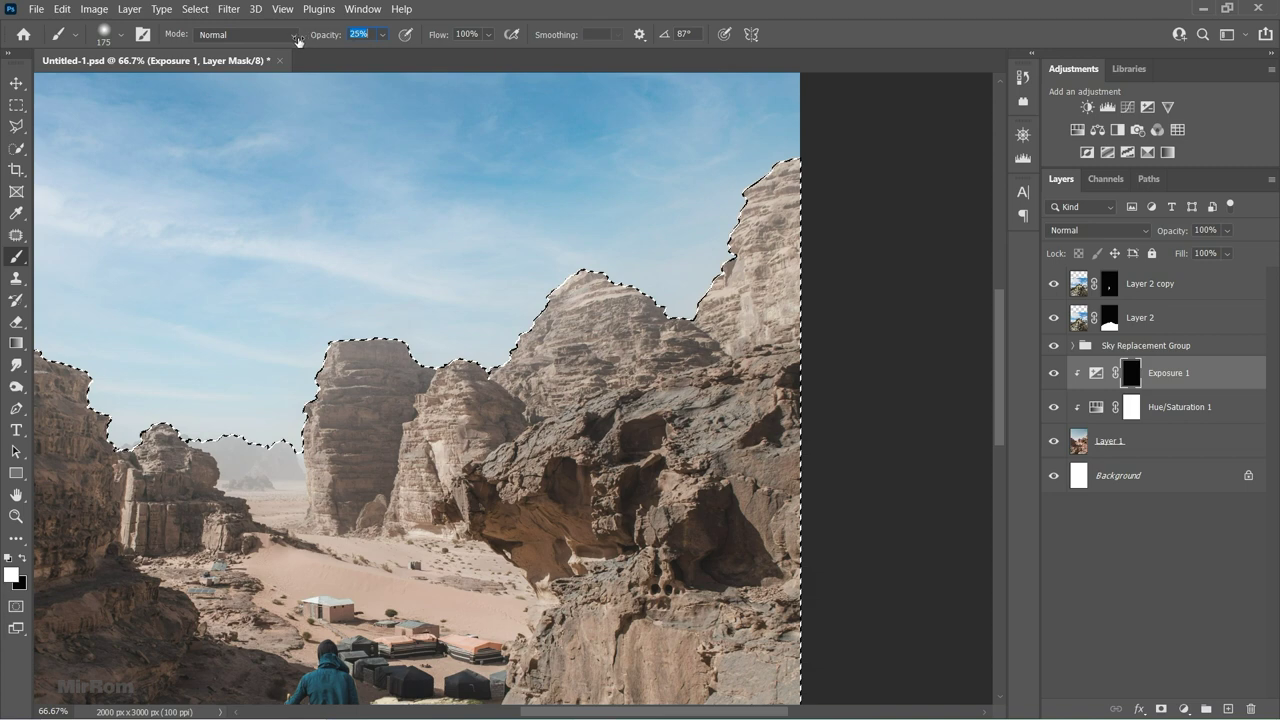
{"action": "left_click_drag", "start_coordinate": [340, 37], "coordinate": [335, 39]}
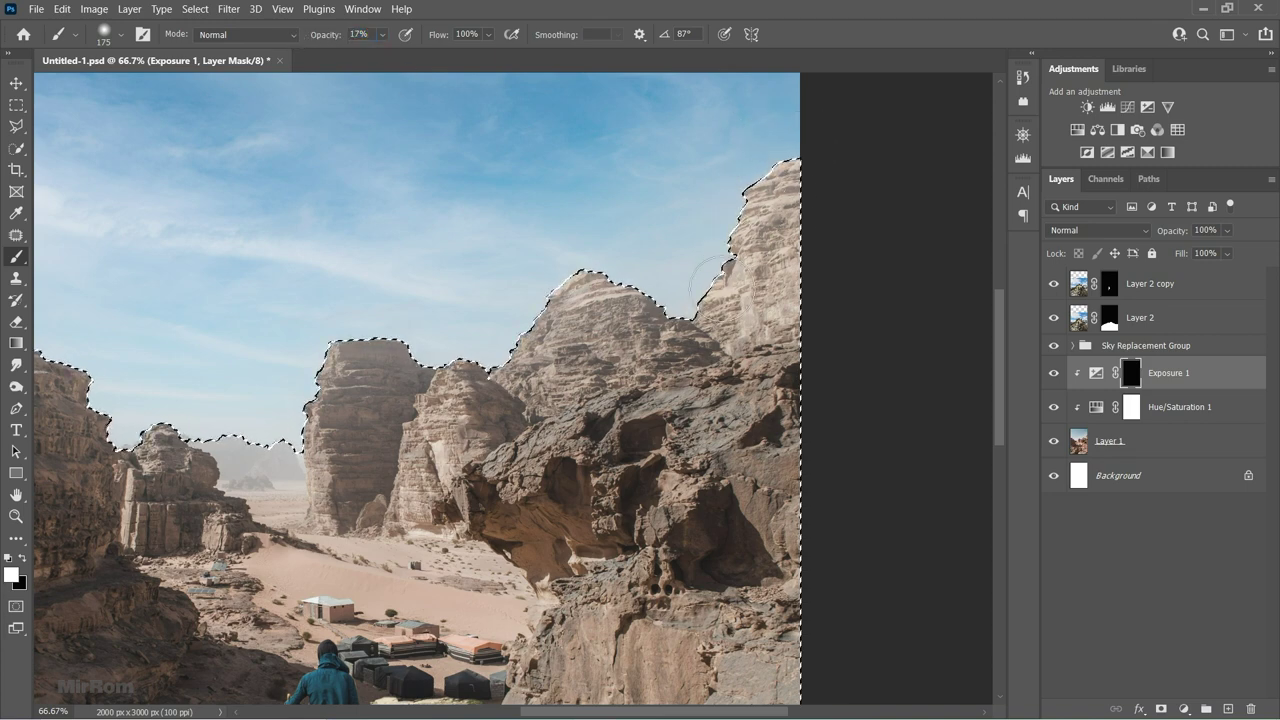
{"action": "mouse_move", "coordinate": [743, 276]}
{"action": "left_mouse_down"}
{"action": "mouse_move", "coordinate": [749, 200]}
{"action": "mouse_move", "coordinate": [686, 280]}
{"action": "mouse_move", "coordinate": [706, 237]}
{"action": "mouse_move", "coordinate": [790, 152]}
{"action": "mouse_move", "coordinate": [589, 257]}
{"action": "mouse_move", "coordinate": [514, 329]}
{"action": "mouse_move", "coordinate": [598, 268]}
{"action": "mouse_move", "coordinate": [514, 323]}
{"action": "mouse_move", "coordinate": [334, 326]}
{"action": "mouse_move", "coordinate": [318, 358]}
{"action": "left_mouse_up"}
{"action": "scroll", "coordinate": [315, 480], "scroll_direction": "up", "scroll_amount": 2}
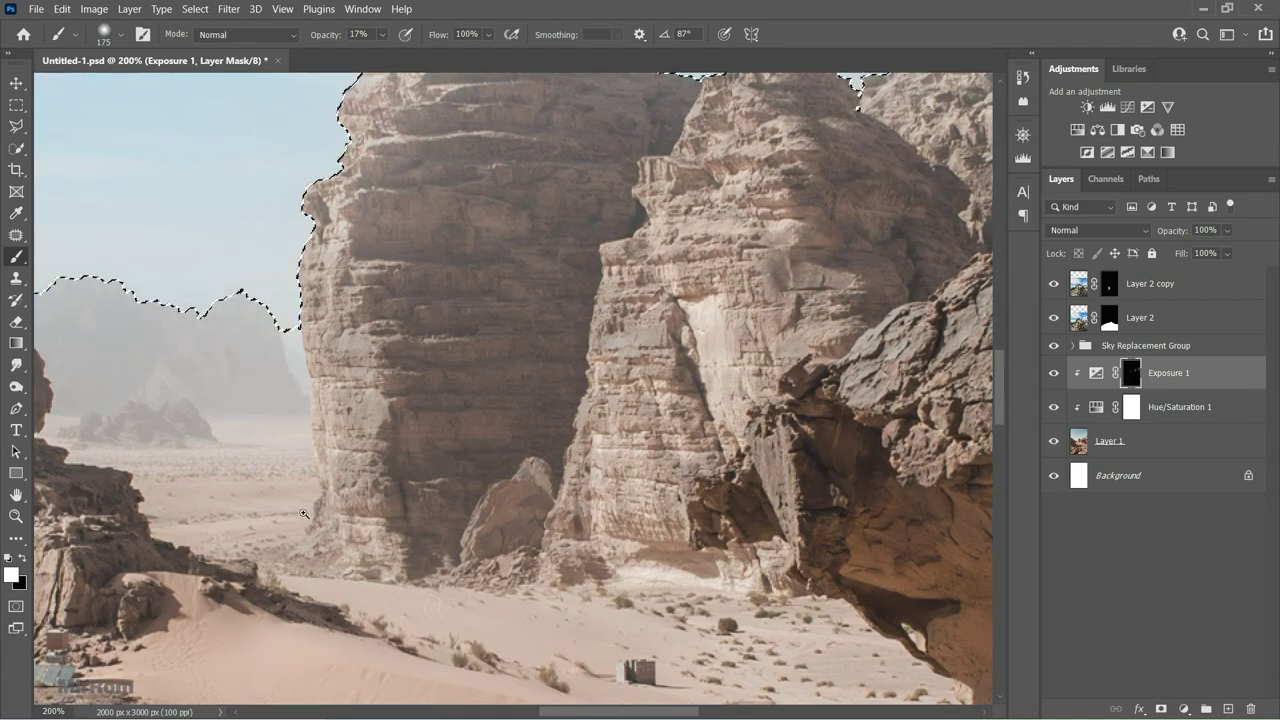
{"action": "key", "text": "w"}
{"action": "left_click_drag", "start_coordinate": [243, 314], "coordinate": [266, 326]}
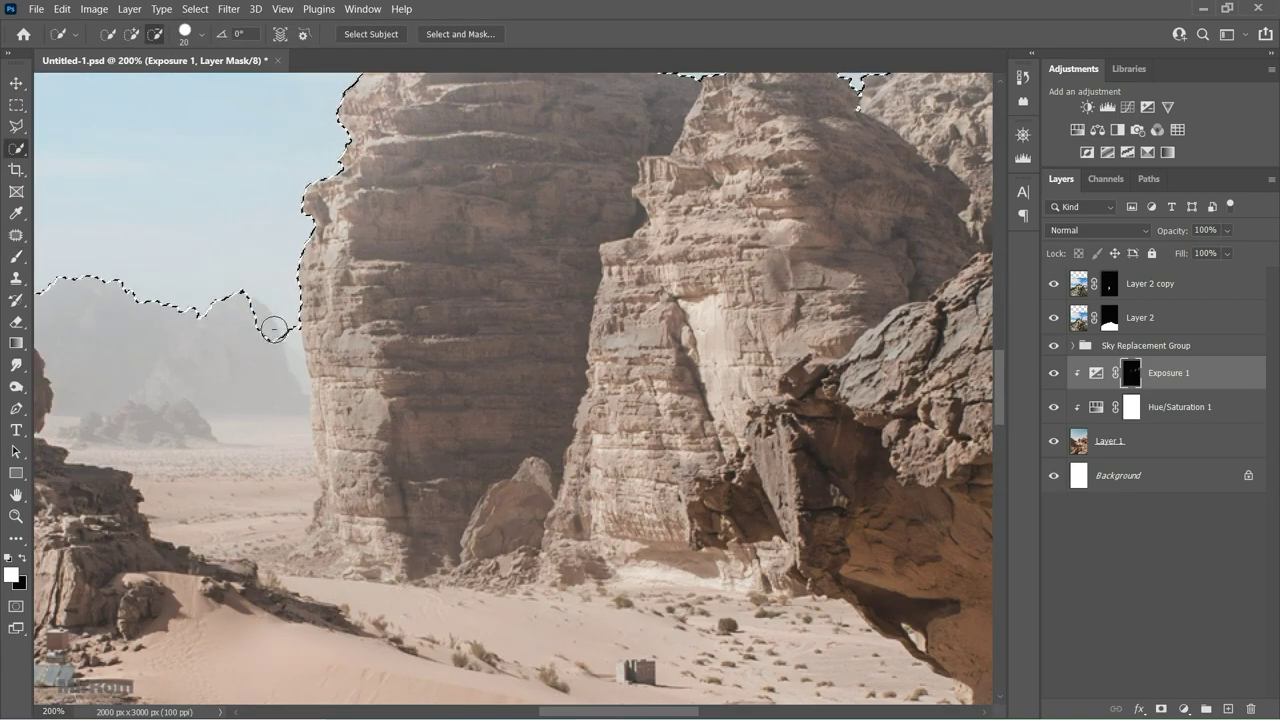
Set the brush to size 80 at 13% opacity.
{"action": "key", "text": "ctrl+minus"}
{"action": "key", "text": "ctrl+minus"}
{"action": "key", "text": "ctrl+minus"}
{"action": "key", "text": "b"}
{"action": "scroll", "coordinate": [462, 349], "scroll_direction": "up", "scroll_amount": 2}
{"action": "key", "text": "bracketleft"}
{"action": "key", "text": "bracketleft"}
{"action": "key", "text": "bracketleft"}
{"action": "key", "text": "bracketleft"}
{"action": "key", "text": "bracketleft"}
{"action": "key", "text": "bracketleft"}
{"action": "key", "text": "bracketleft"}
{"action": "key", "text": "bracketleft"}
{"action": "key", "text": "bracketright"}
{"action": "key", "text": "bracketright"}
{"action": "key", "text": "bracketright"}
{"action": "key", "text": "1"}
{"action": "key", "text": "3"}
Brighten the right cliff face and the lower cliff face beside the hiker.
{"action": "left_click_drag", "start_coordinate": [757, 418], "coordinate": [740, 600]}
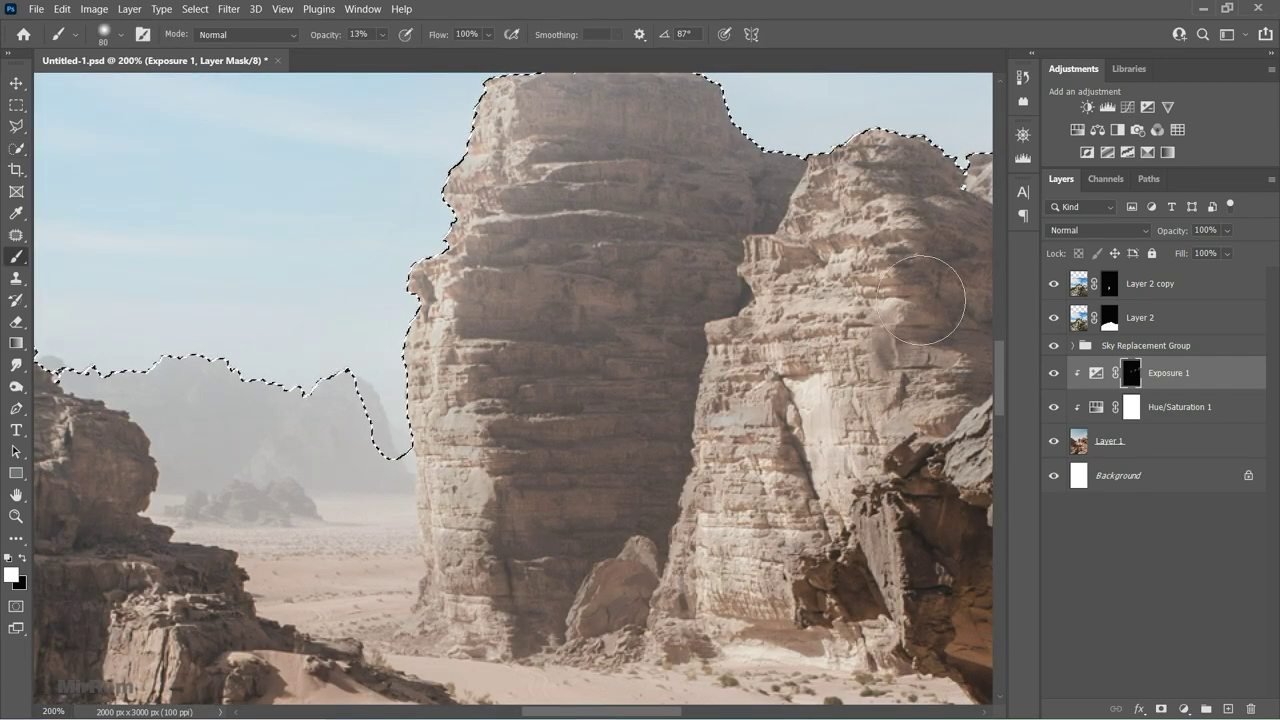
{"action": "left_click_drag", "start_coordinate": [820, 210], "coordinate": [940, 160]}
{"action": "key", "text": "bracketleft"}
{"action": "key", "text": "bracketleft"}
{"action": "key", "text": "ctrl+minus"}
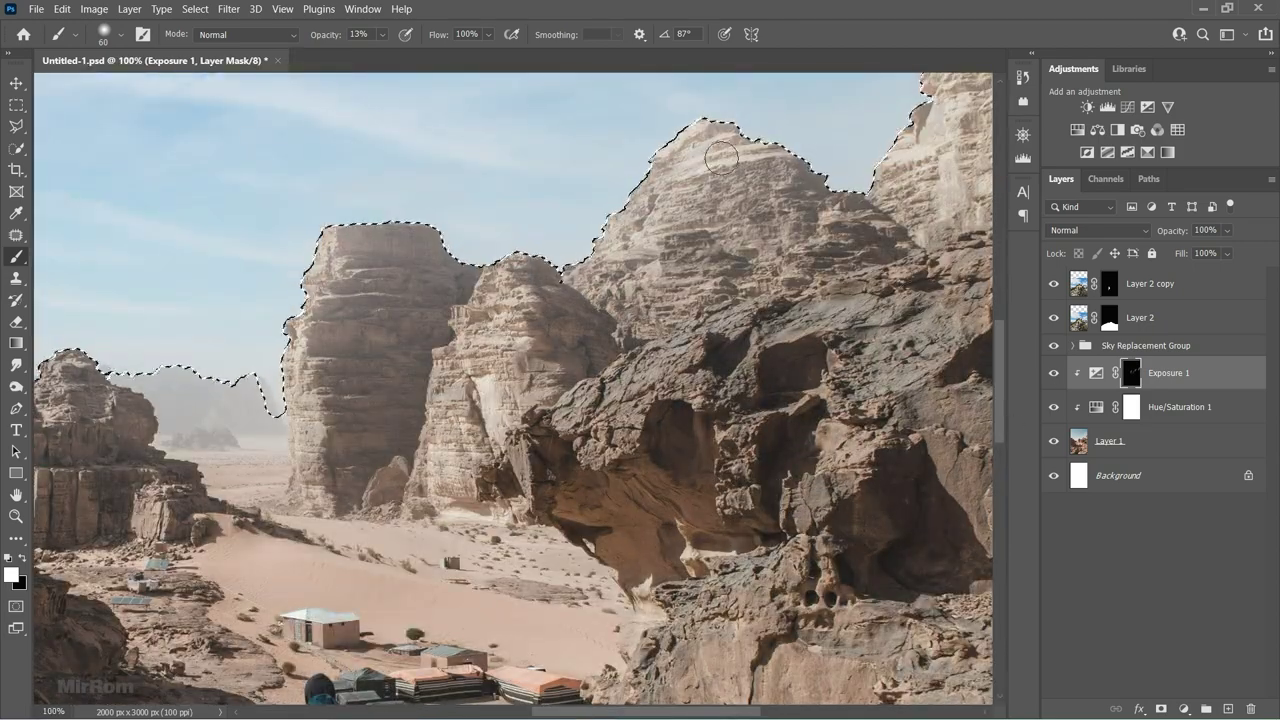
{"action": "key", "text": "bracketright"}
{"action": "key", "text": "bracketright"}
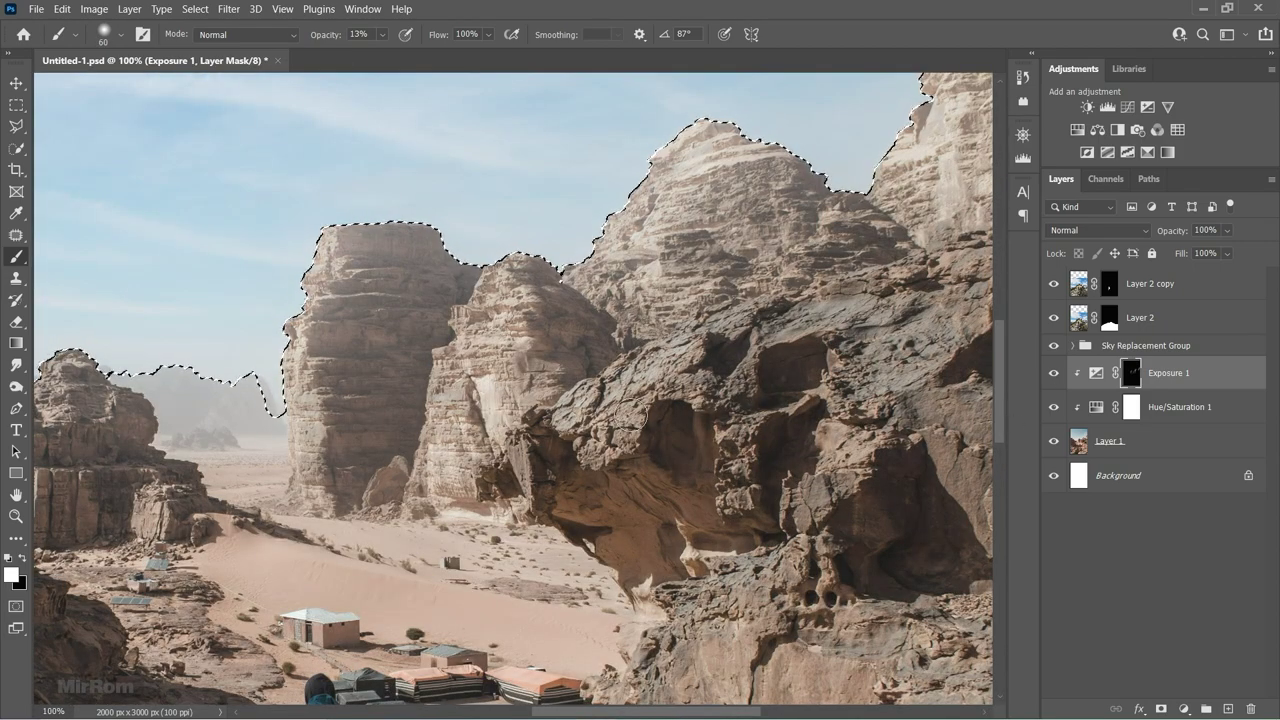
{"action": "left_click_drag", "start_coordinate": [790, 300], "coordinate": [833, 490]}
{"action": "key", "text": "bracketright"}
{"action": "key", "text": "bracketright"}
{"action": "key", "text": "bracketright"}
{"action": "scroll", "coordinate": [648, 483], "scroll_direction": "down", "scroll_amount": 5}
{"action": "left_click_drag", "start_coordinate": [648, 483], "coordinate": [758, 575]}
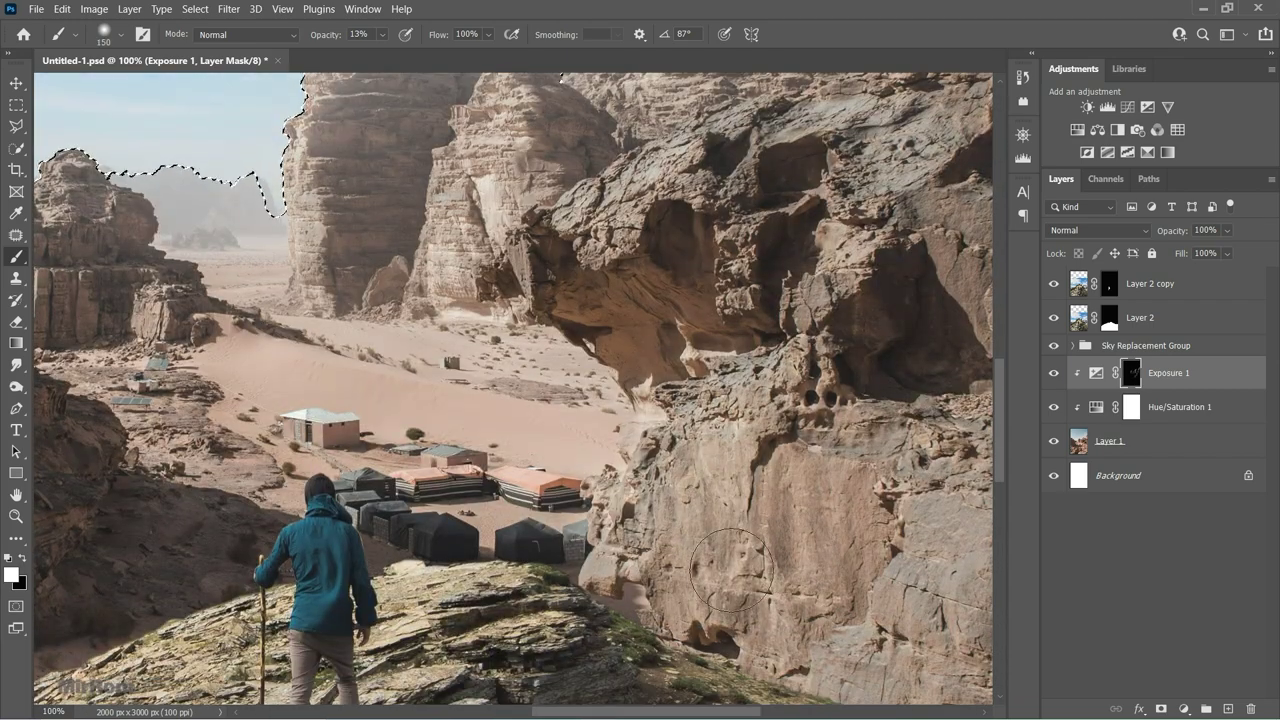
Raise brush opacity to 16%, review the image, and drop the rock selection.
{"action": "scroll", "coordinate": [776, 484], "scroll_direction": "up", "scroll_amount": 2}
{"action": "scroll", "coordinate": [770, 470], "scroll_direction": "up", "scroll_amount": 3}
{"action": "scroll", "coordinate": [770, 470], "scroll_direction": "right", "scroll_amount": 5}
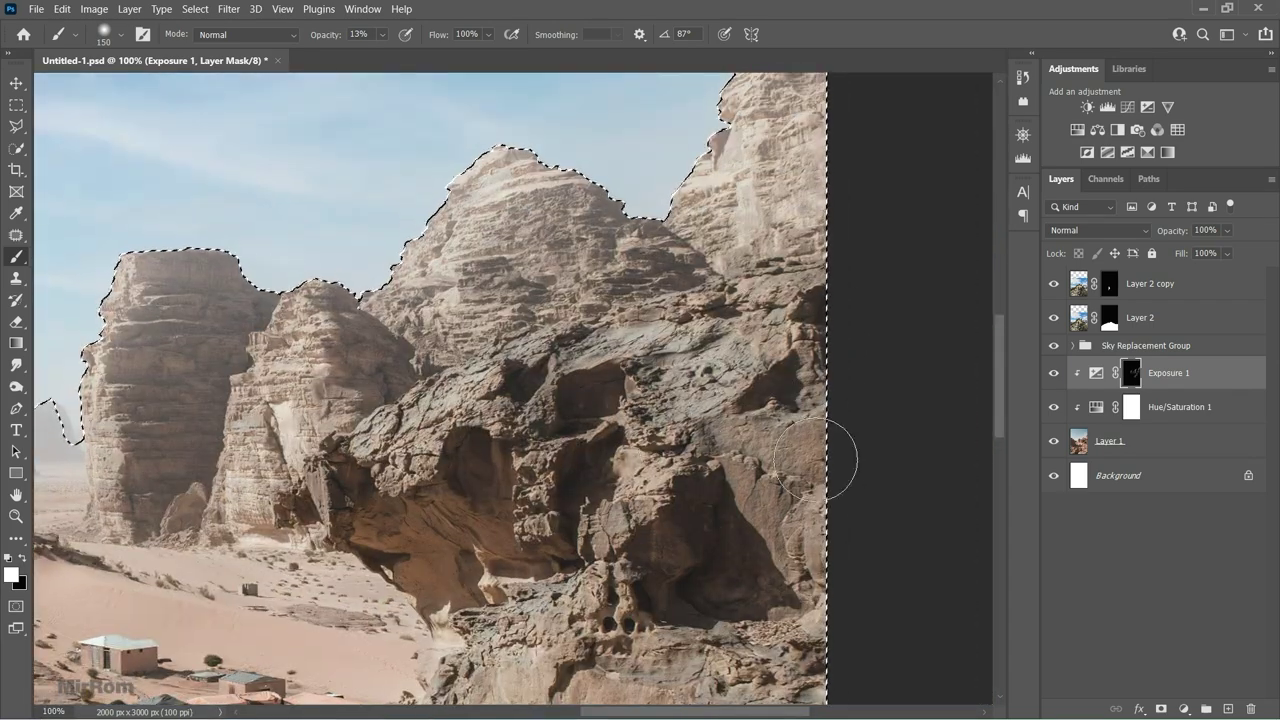
{"action": "scroll", "coordinate": [760, 450], "scroll_direction": "down", "scroll_amount": 3}
{"action": "scroll", "coordinate": [760, 450], "scroll_direction": "down", "scroll_amount": 4}
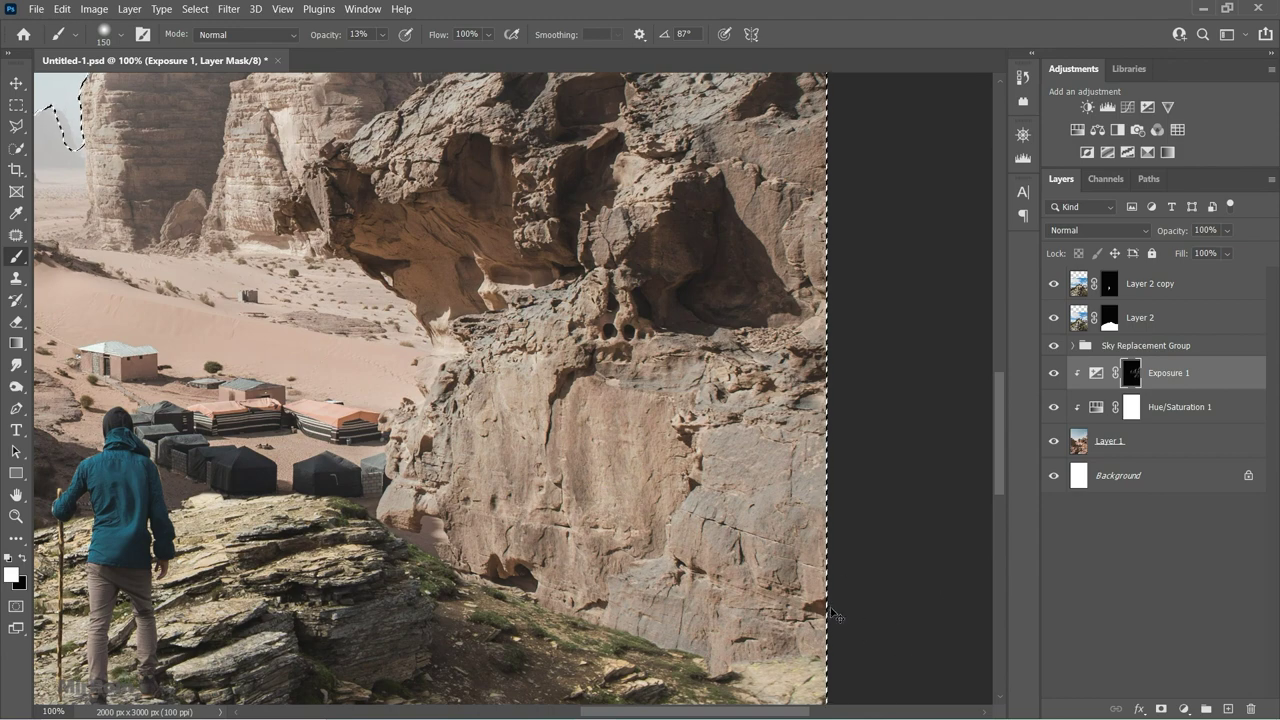
{"action": "key", "text": "ctrl+minus"}
{"action": "key", "text": "ctrl+minus"}
{"action": "key", "text": "ctrl+minus"}
{"action": "scroll", "coordinate": [195, 247], "scroll_direction": "up", "scroll_amount": 2}
{"action": "left_click_drag", "start_coordinate": [315, 40], "coordinate": [321, 40]}
{"action": "scroll", "coordinate": [588, 183], "scroll_direction": "up", "scroll_amount": 3}
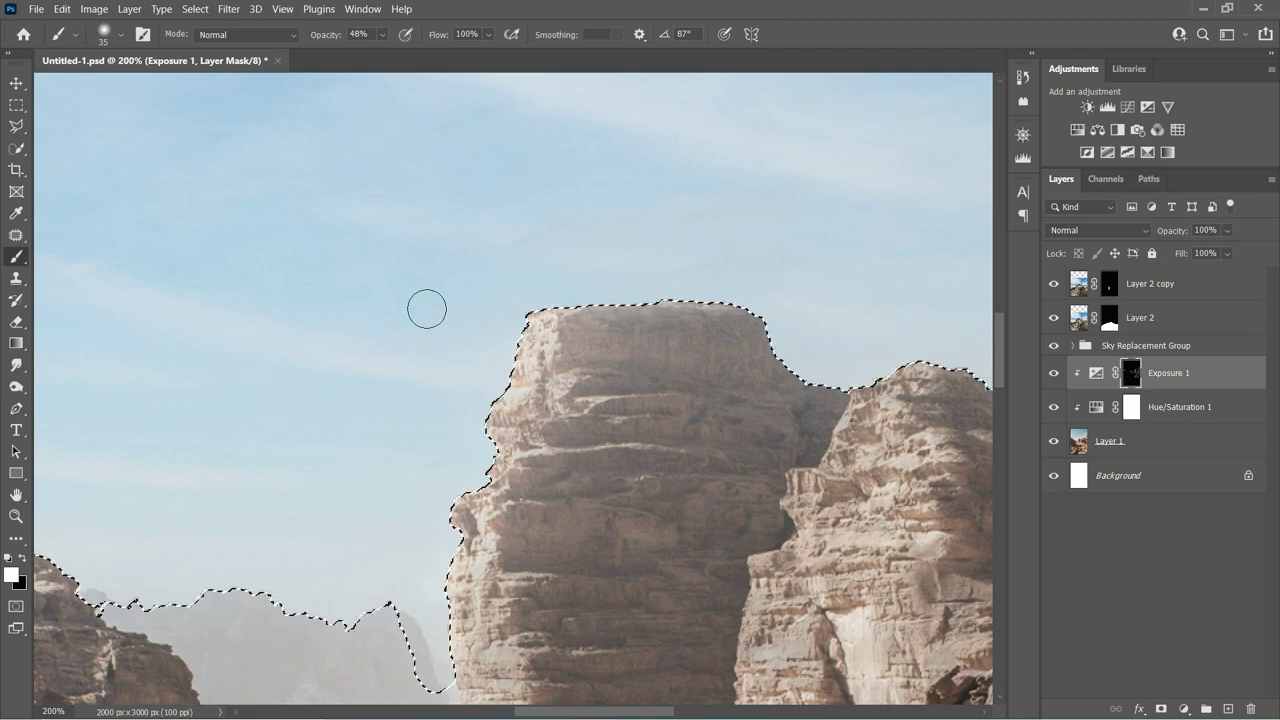
{"action": "scroll", "coordinate": [741, 115], "scroll_direction": "right", "scroll_amount": 2}
{"action": "scroll", "coordinate": [741, 115], "scroll_direction": "right", "scroll_amount": 4}
{"action": "scroll", "coordinate": [741, 115], "scroll_direction": "down", "scroll_amount": 1}
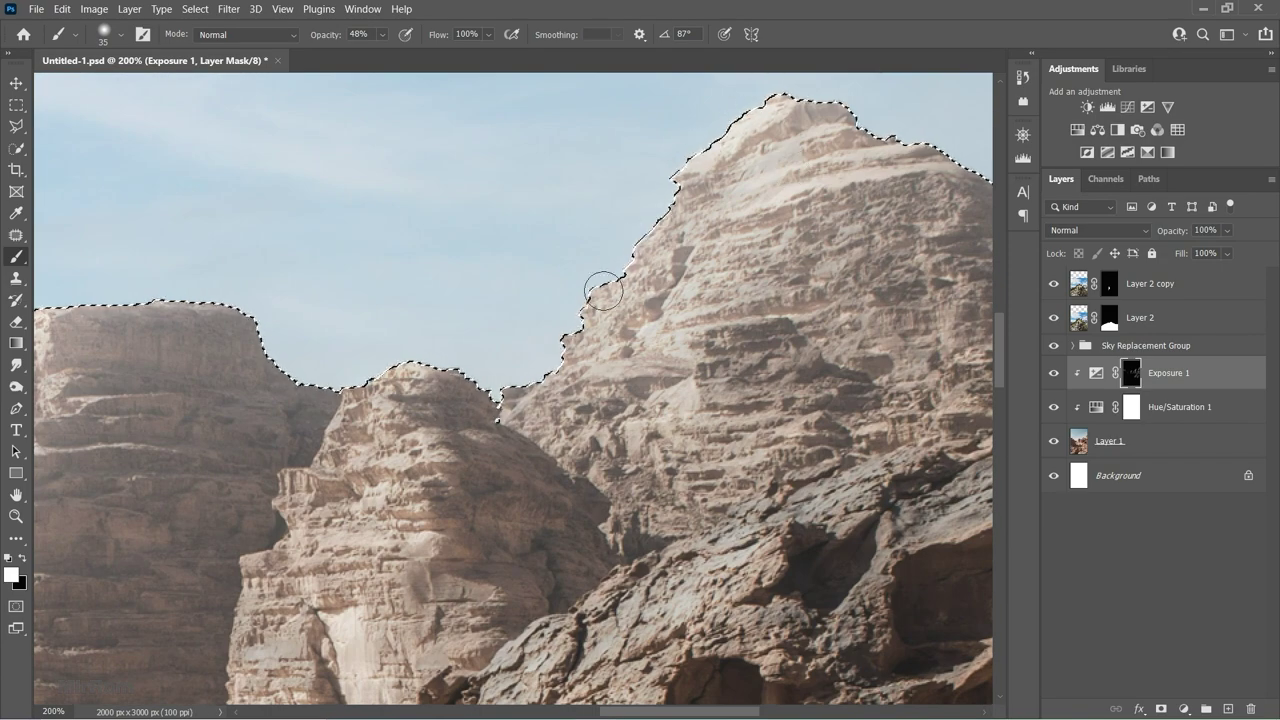
{"action": "scroll", "coordinate": [845, 135], "scroll_direction": "down", "scroll_amount": 1}
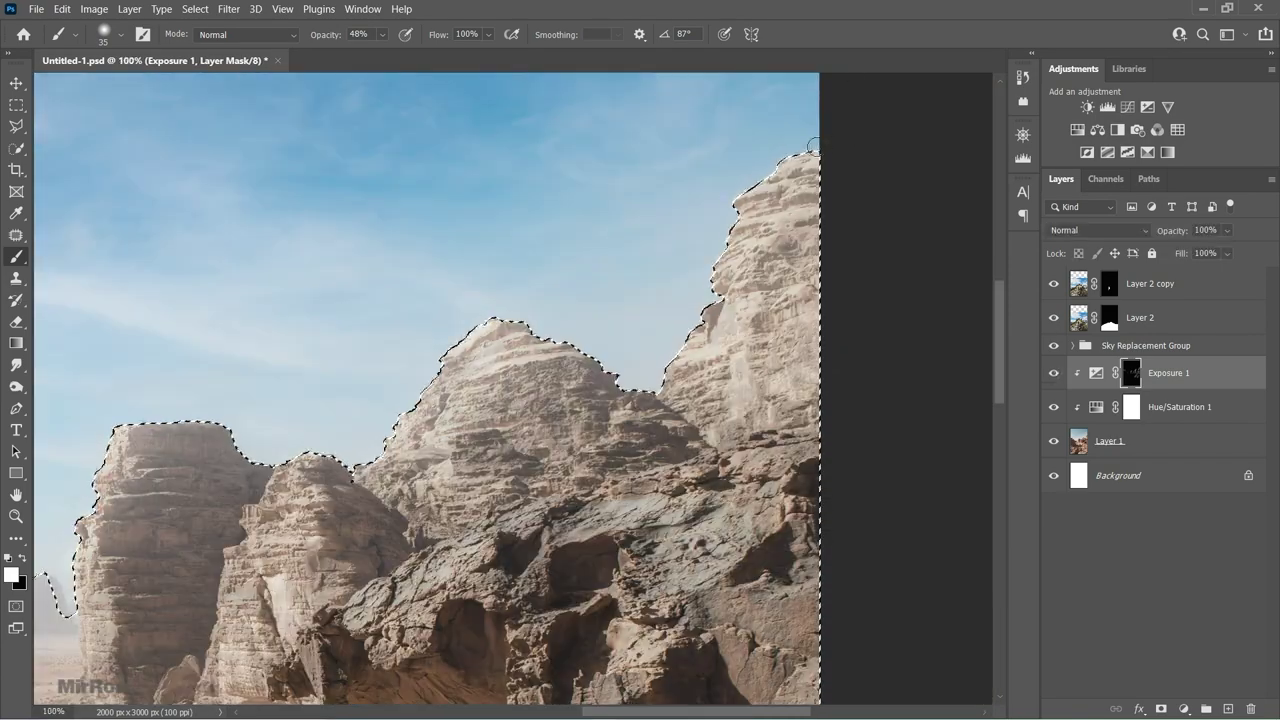
{"action": "scroll", "coordinate": [678, 385], "scroll_direction": "down", "scroll_amount": 2}
{"action": "scroll", "coordinate": [678, 385], "scroll_direction": "down", "scroll_amount": 1}
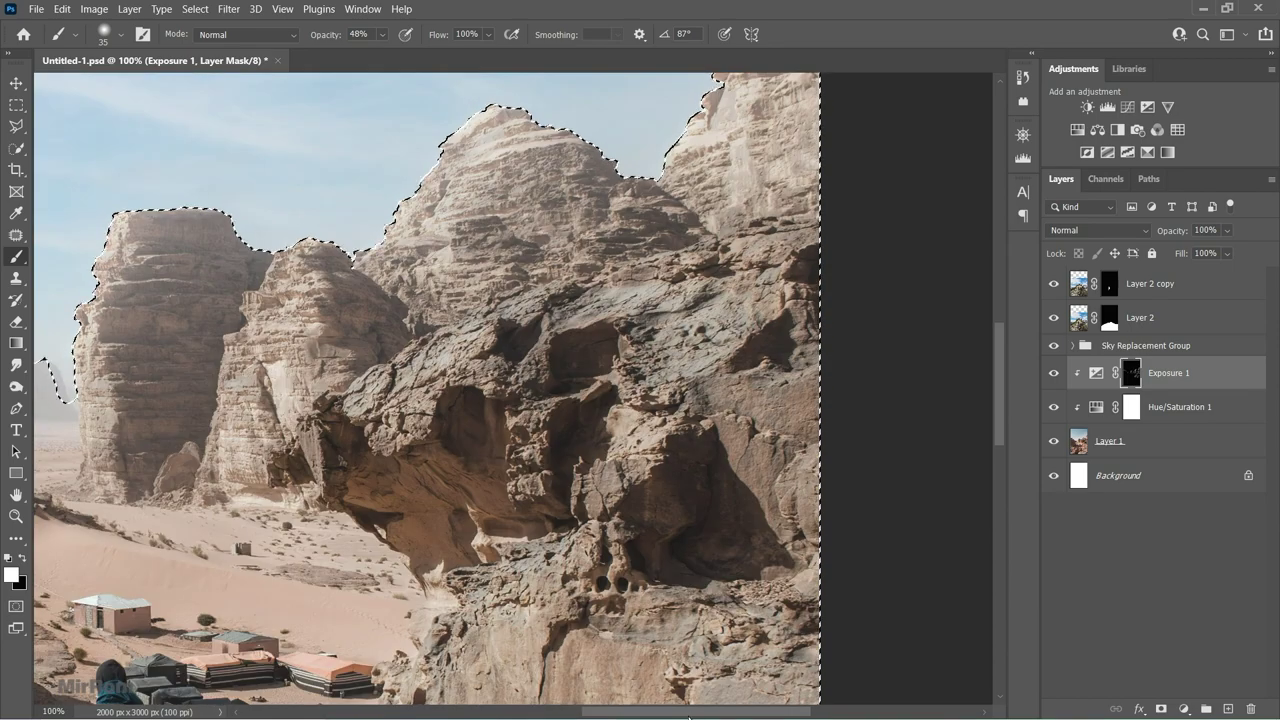
{"action": "scroll", "coordinate": [678, 385], "scroll_direction": "left", "scroll_amount": 5}
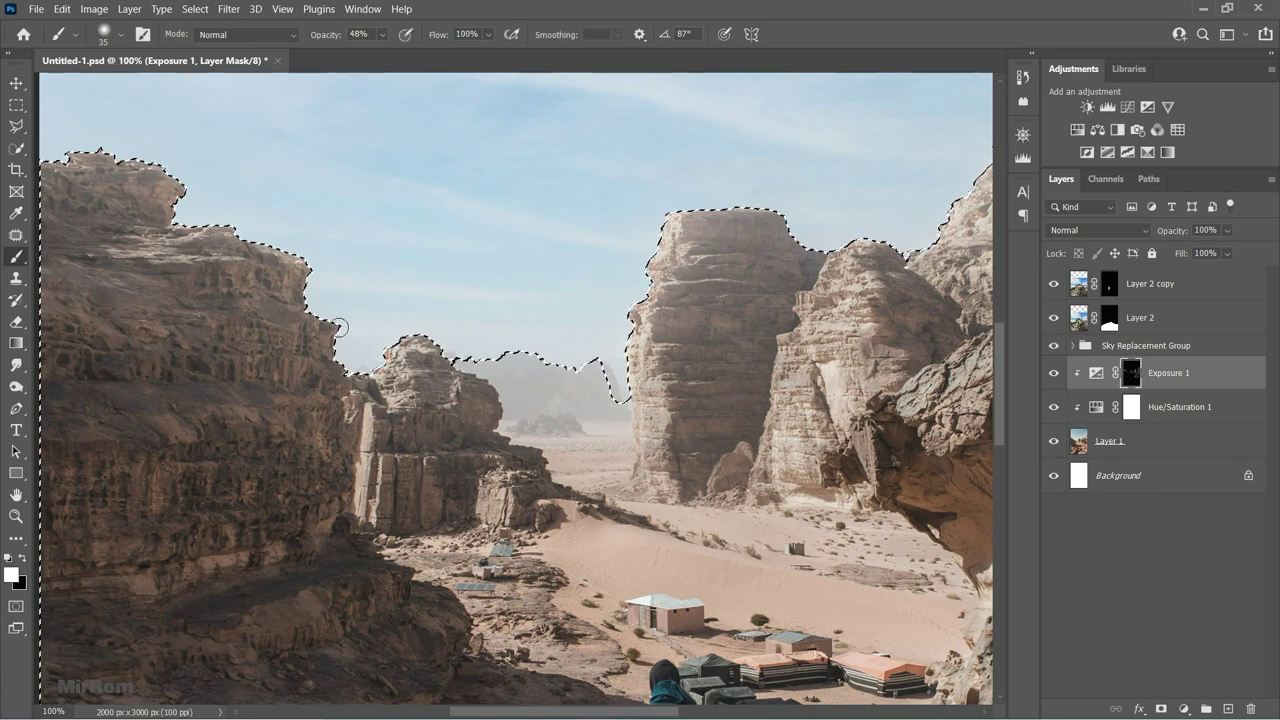
{"action": "key", "text": "ctrl+d"}
{"action": "key", "text": "ctrl+minus"}
{"action": "key", "text": "ctrl+minus"}
Zoom out to review the whole image, then return to 50% with the Move tool.
{"action": "scroll", "coordinate": [662, 375], "scroll_direction": "down", "scroll_amount": 1}
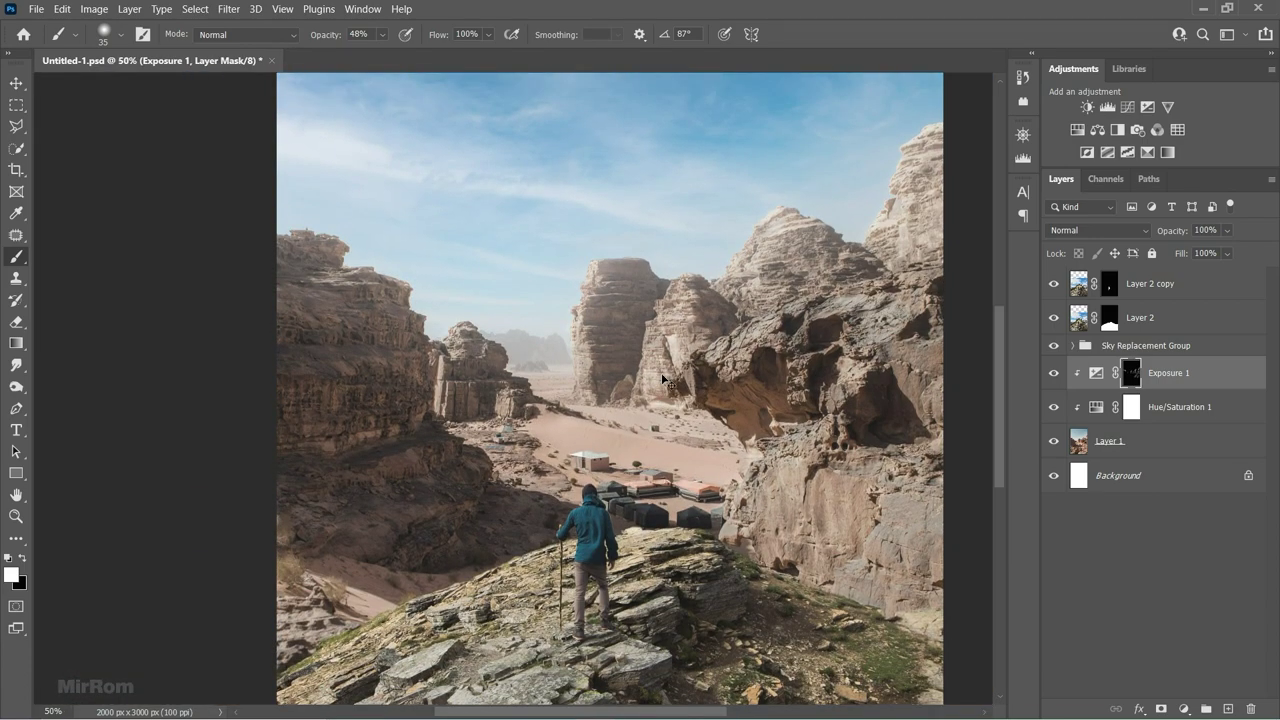
{"action": "key", "text": "ctrl+minus"}
{"action": "scroll", "coordinate": [662, 375], "scroll_direction": "down", "scroll_amount": 2}
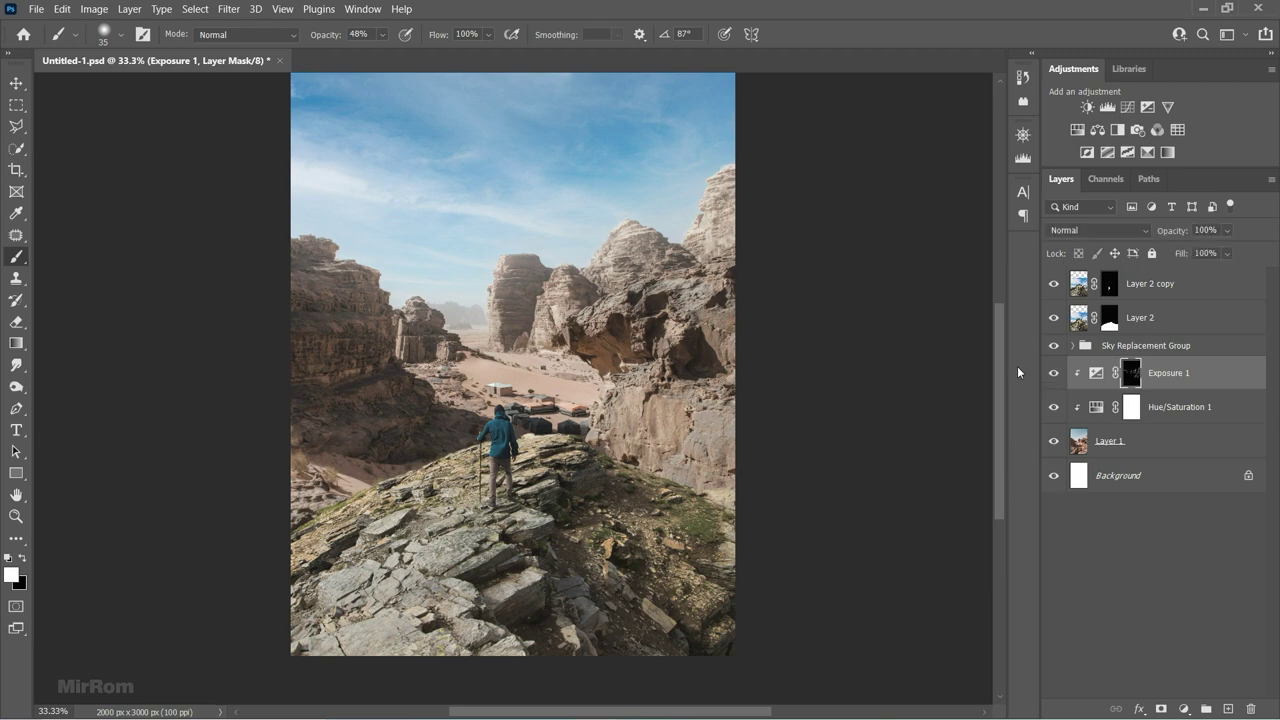
{"action": "scroll", "coordinate": [891, 340], "scroll_direction": "up", "scroll_amount": 1}
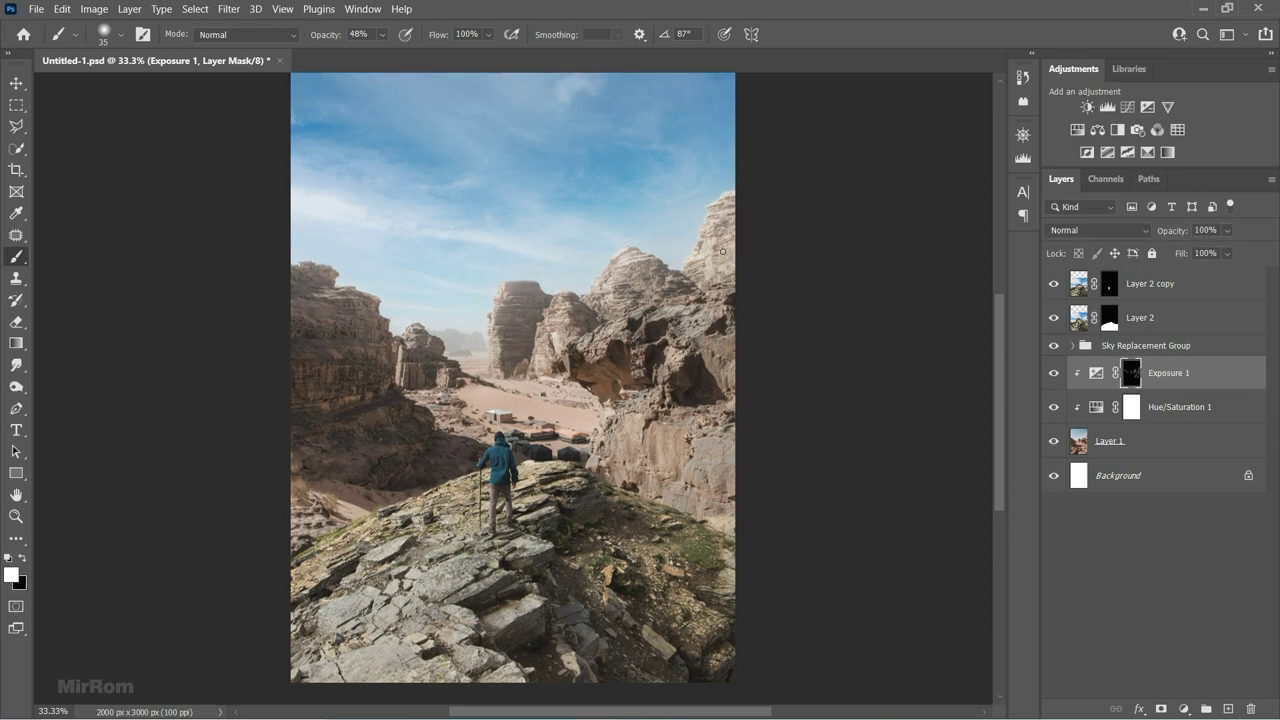
{"action": "key", "text": "v"}
{"action": "key", "text": "ctrl+plus"}
{"action": "scroll", "coordinate": [757, 370], "scroll_direction": "up", "scroll_amount": 1}
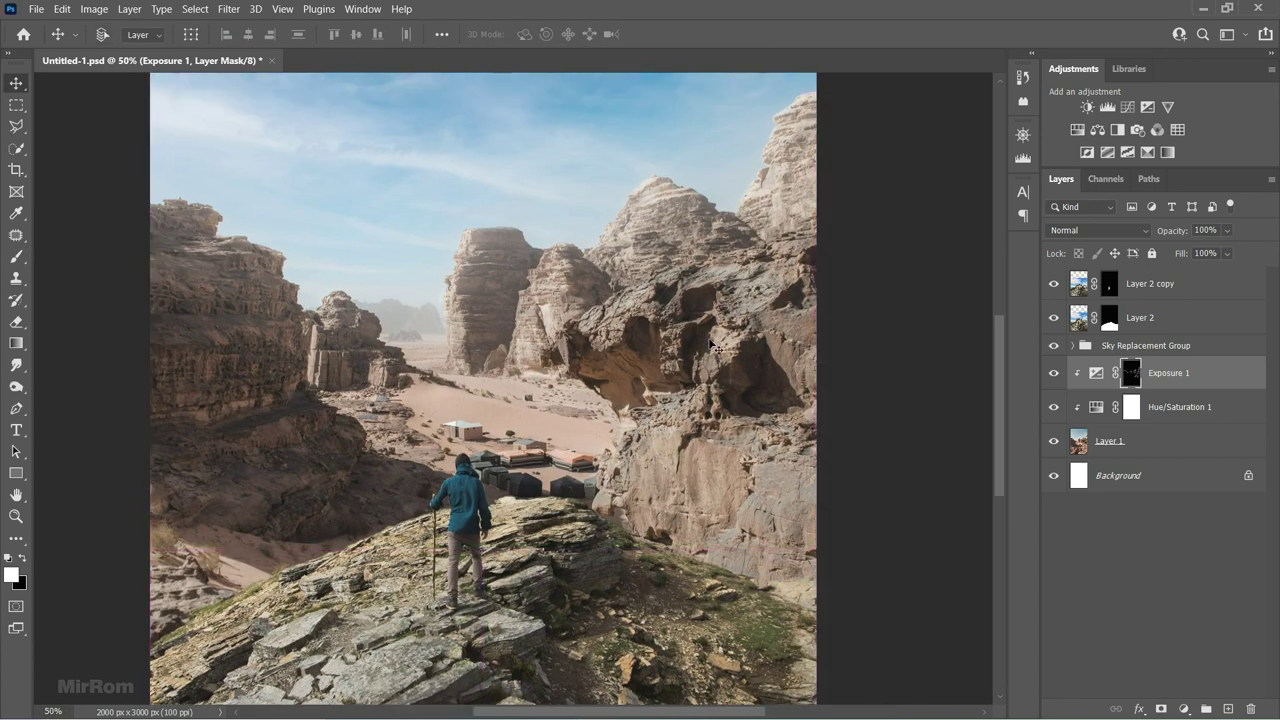
Load the saved Sel1 selection and set the brush to 125 px.
{"action": "left_click", "coordinate": [195, 9]}
{"action": "left_click", "coordinate": [257, 353]}
{"action": "left_click", "coordinate": [580, 203]}
{"action": "left_click", "coordinate": [568, 248]}
{"action": "left_click", "coordinate": [769, 169]}
{"action": "key", "text": "b"}
{"action": "scroll", "coordinate": [641, 320], "scroll_direction": "up", "scroll_amount": 1}
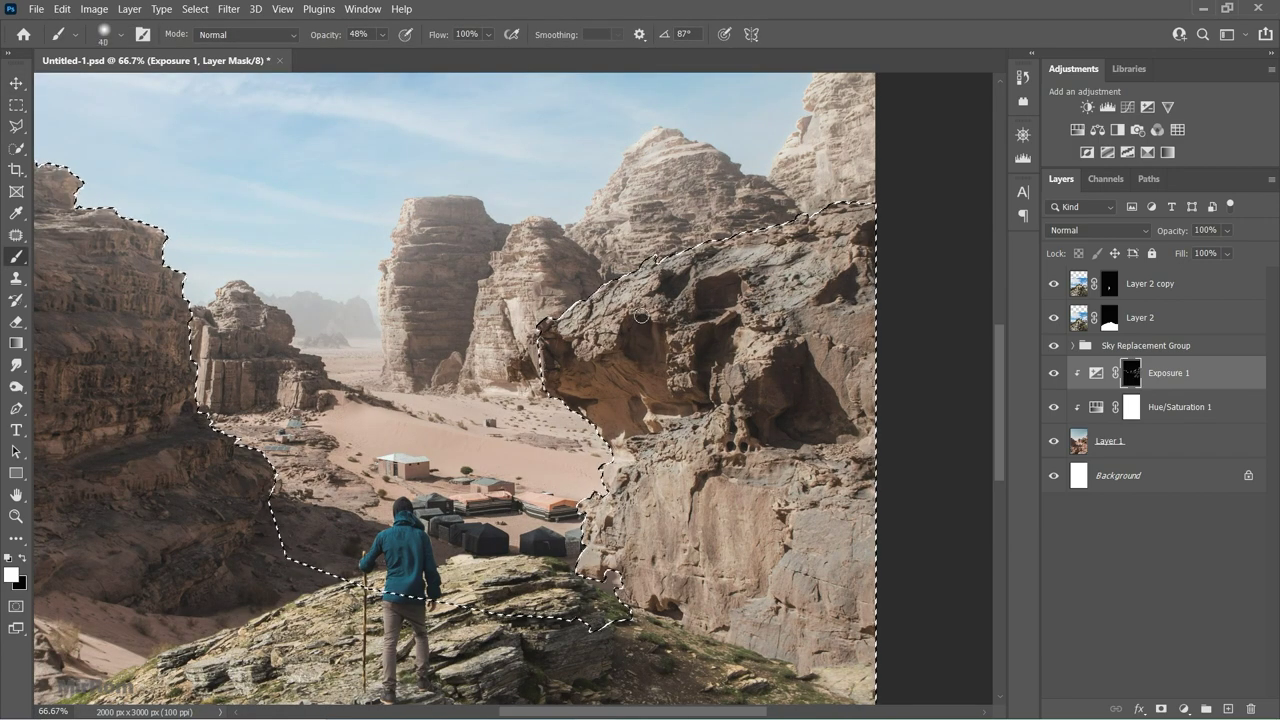
{"action": "key", "text": "bracketright"}
{"action": "key", "text": "bracketright"}
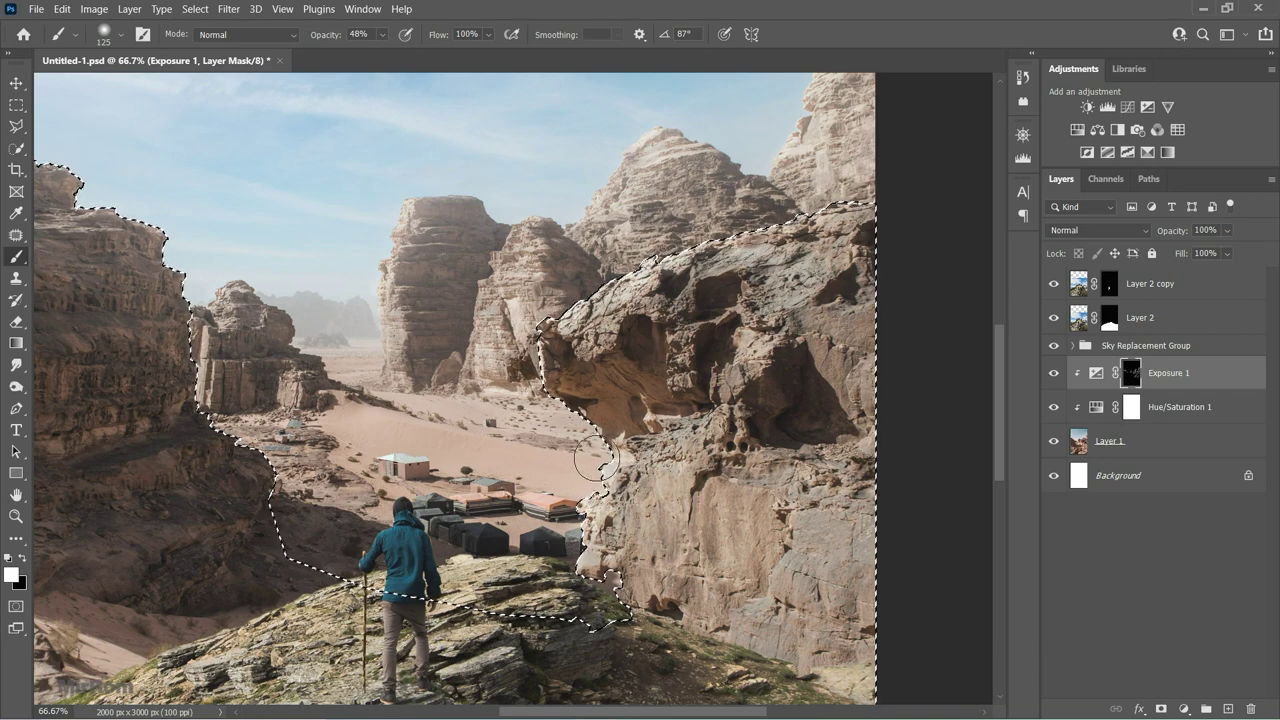
Deselect and review the whole composite at 25% then 50% zoom.
{"action": "scroll", "coordinate": [217, 152], "scroll_direction": "left", "scroll_amount": 3}
{"action": "key", "text": "ctrl+minus"}
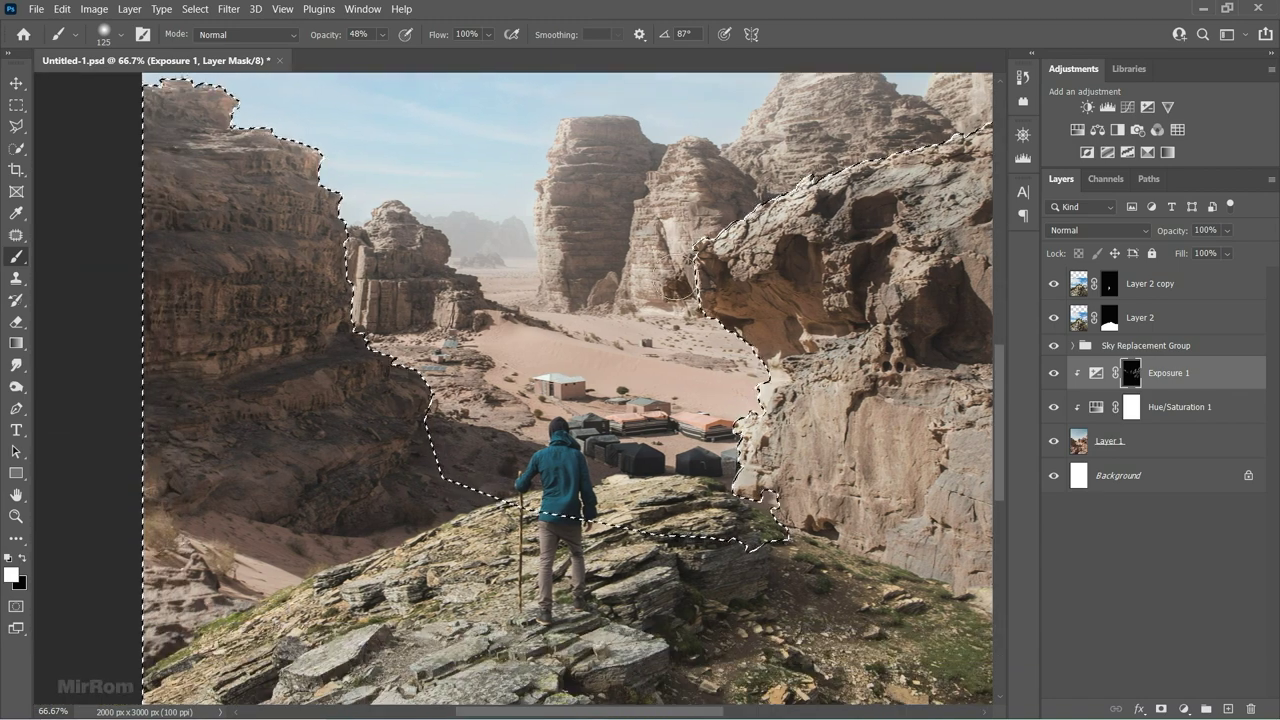
{"action": "key", "text": "ctrl+d"}
{"action": "key", "text": "ctrl+minus"}
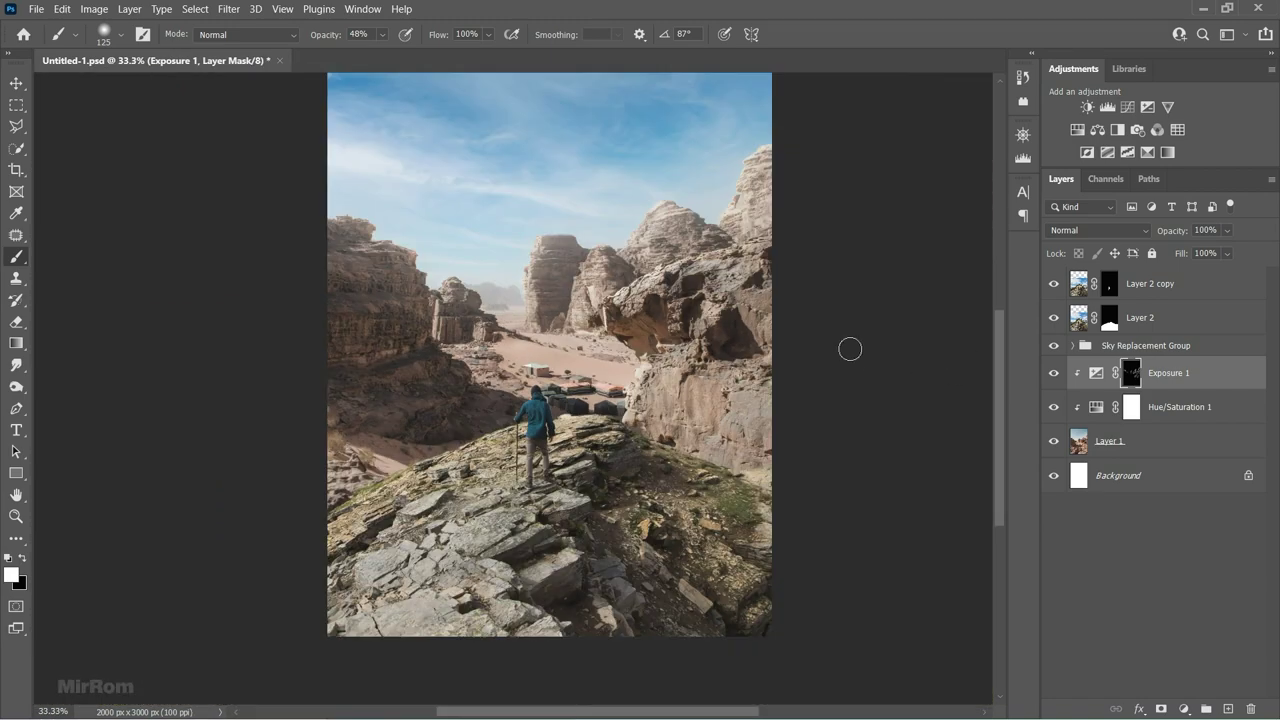
{"action": "key", "text": "v"}
{"action": "key", "text": "ctrl+minus"}
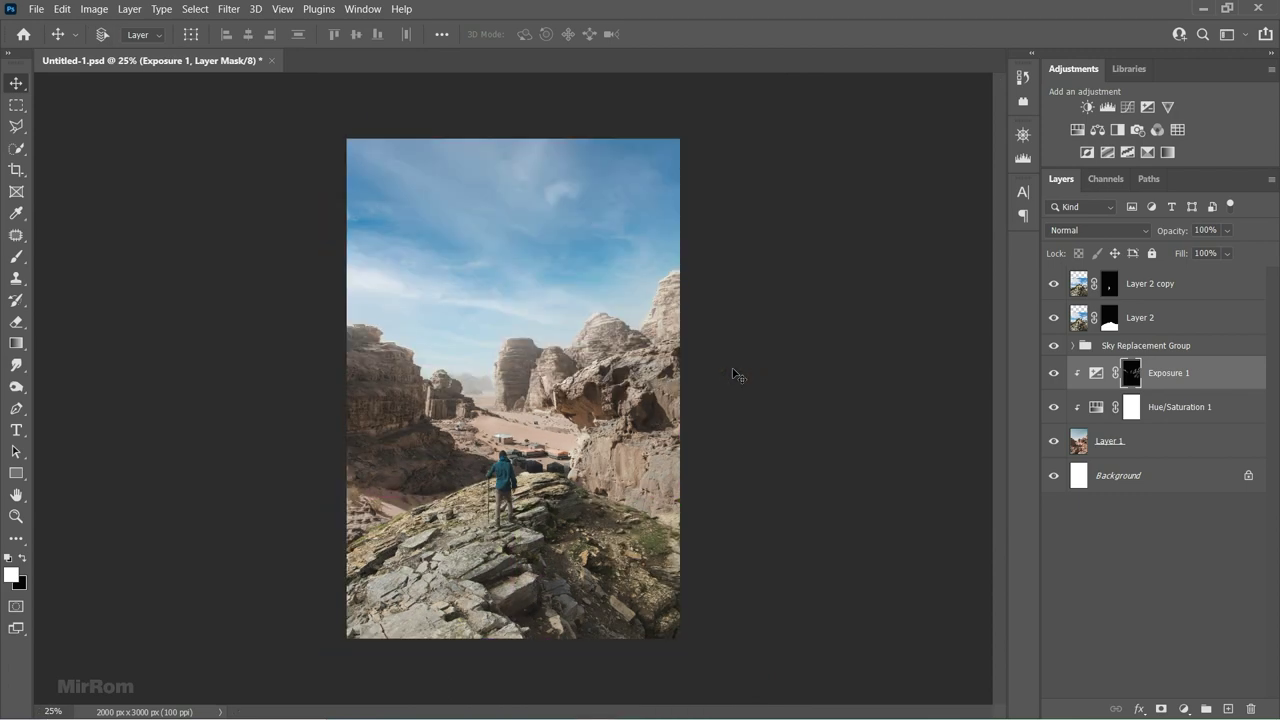
{"action": "key", "text": "ctrl+plus"}
{"action": "key", "text": "ctrl+plus"}
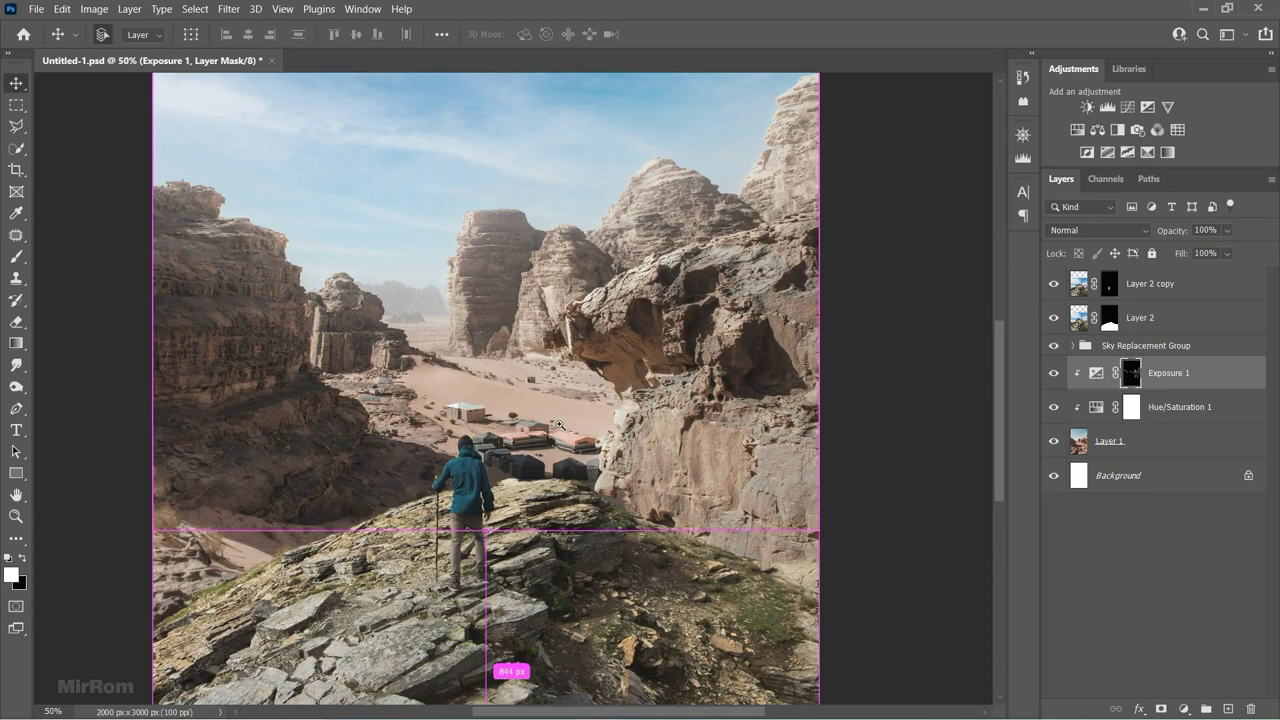
Paint the sandy valley floor around the camp with a 250 px brush.
{"action": "key", "text": "b"}
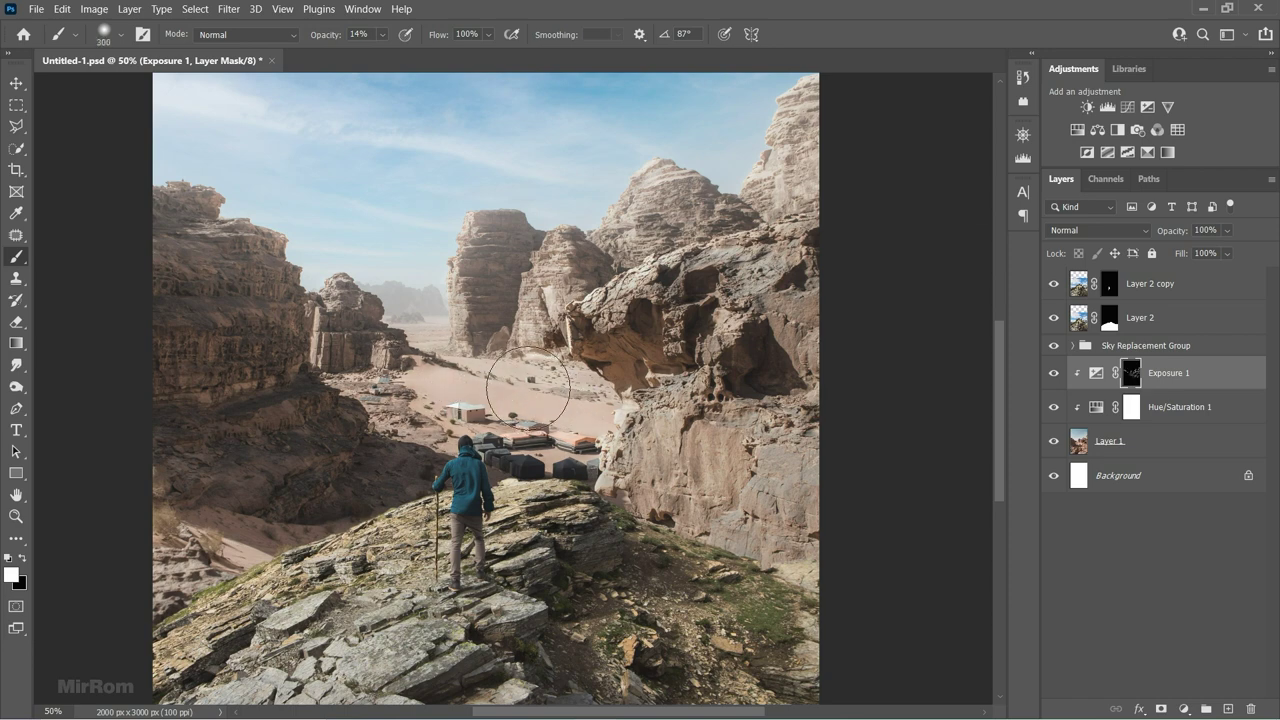
{"action": "key", "text": "bracketleft"}
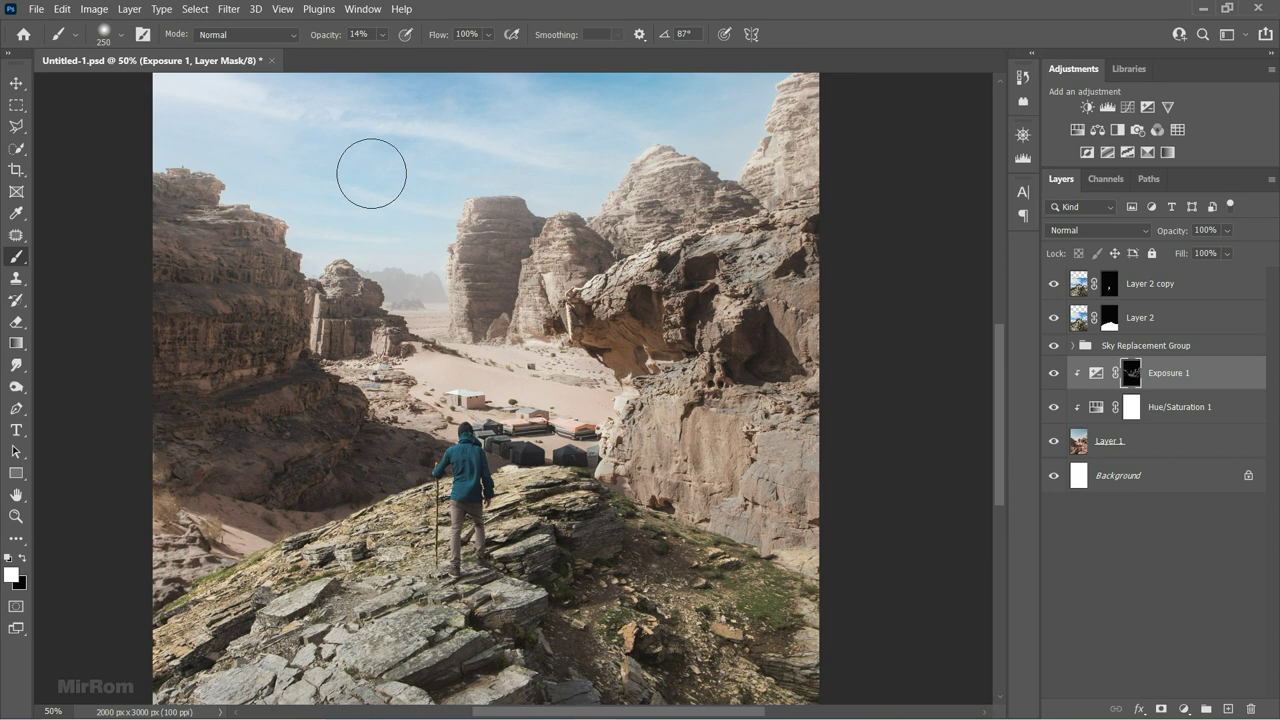
{"action": "left_click", "coordinate": [195, 9]}
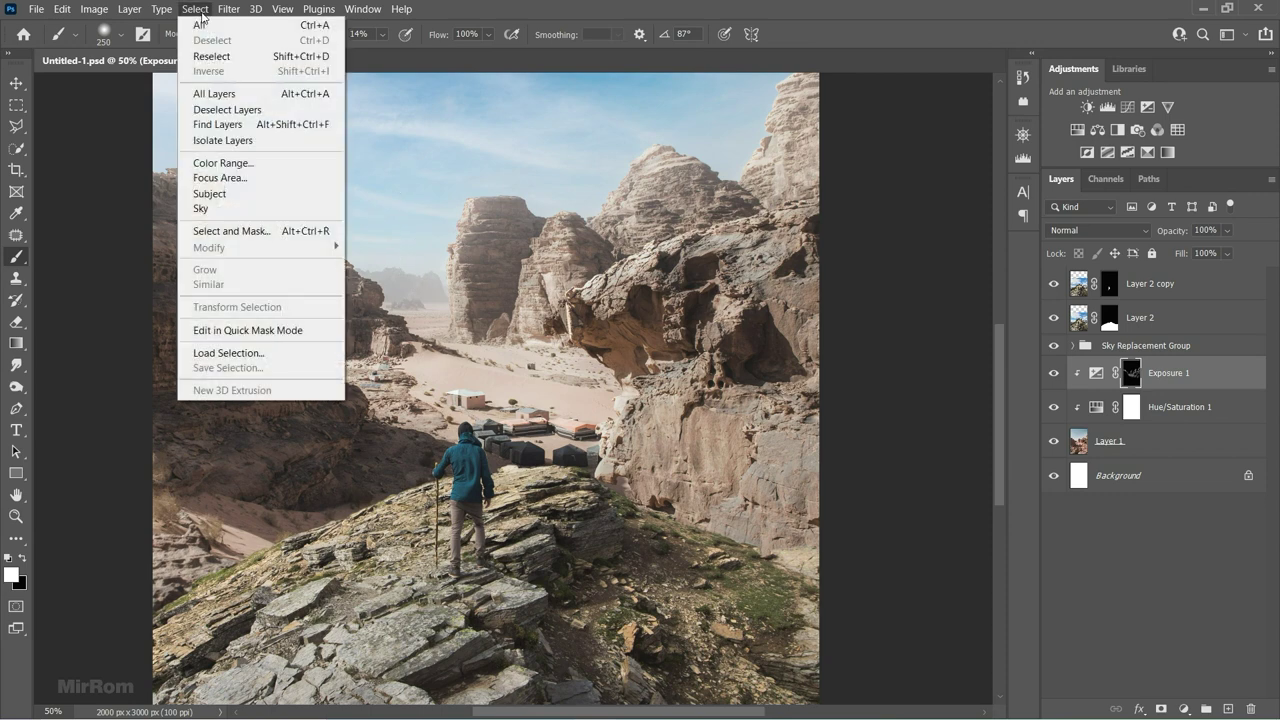
Add a darkening Curves adjustment, highlights output 243, and invert its mask to black.
{"action": "key", "text": "v"}
{"action": "left_click", "coordinate": [1127, 107]}
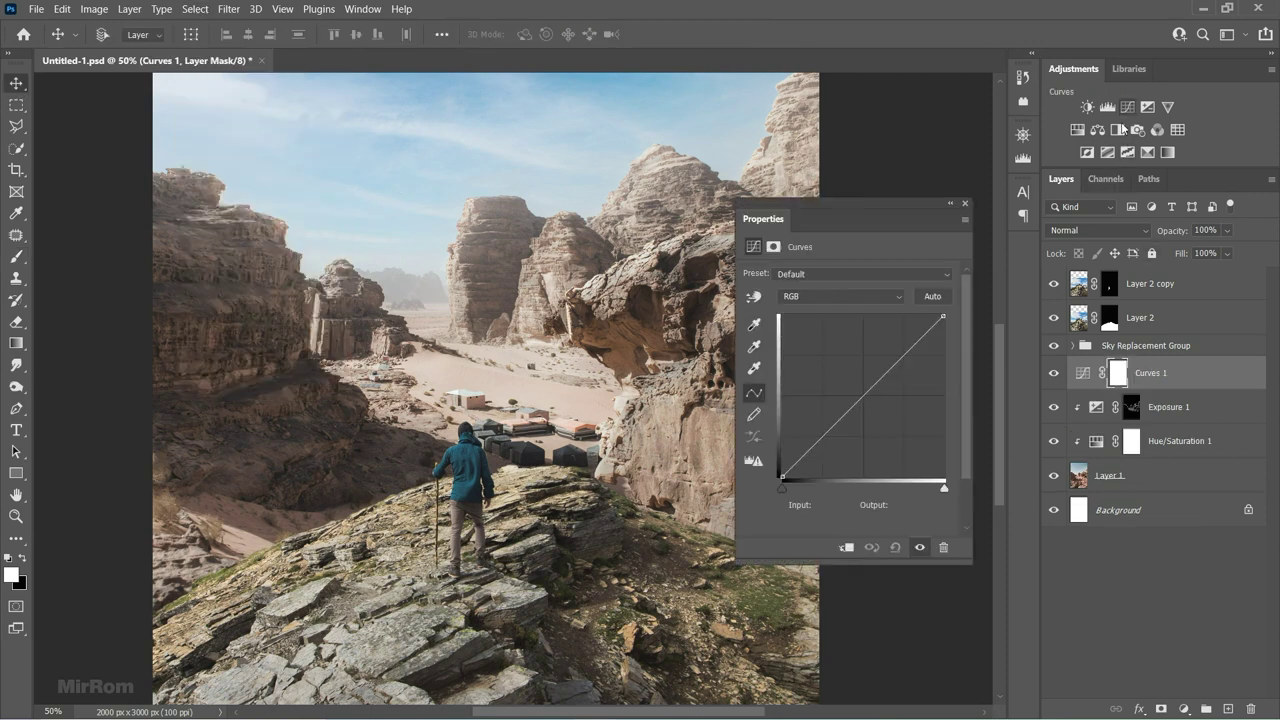
{"action": "left_click_drag", "start_coordinate": [946, 317], "coordinate": [953, 324]}
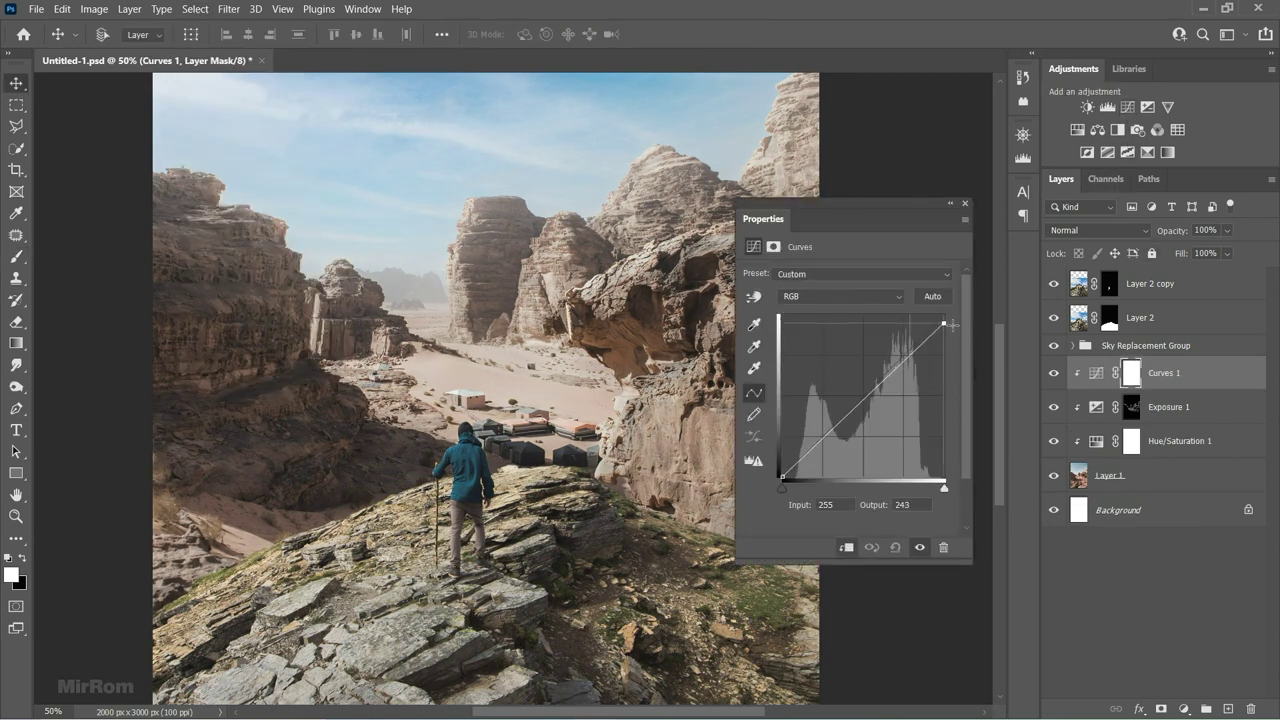
{"action": "left_click_drag", "start_coordinate": [885, 378], "coordinate": [880, 397]}
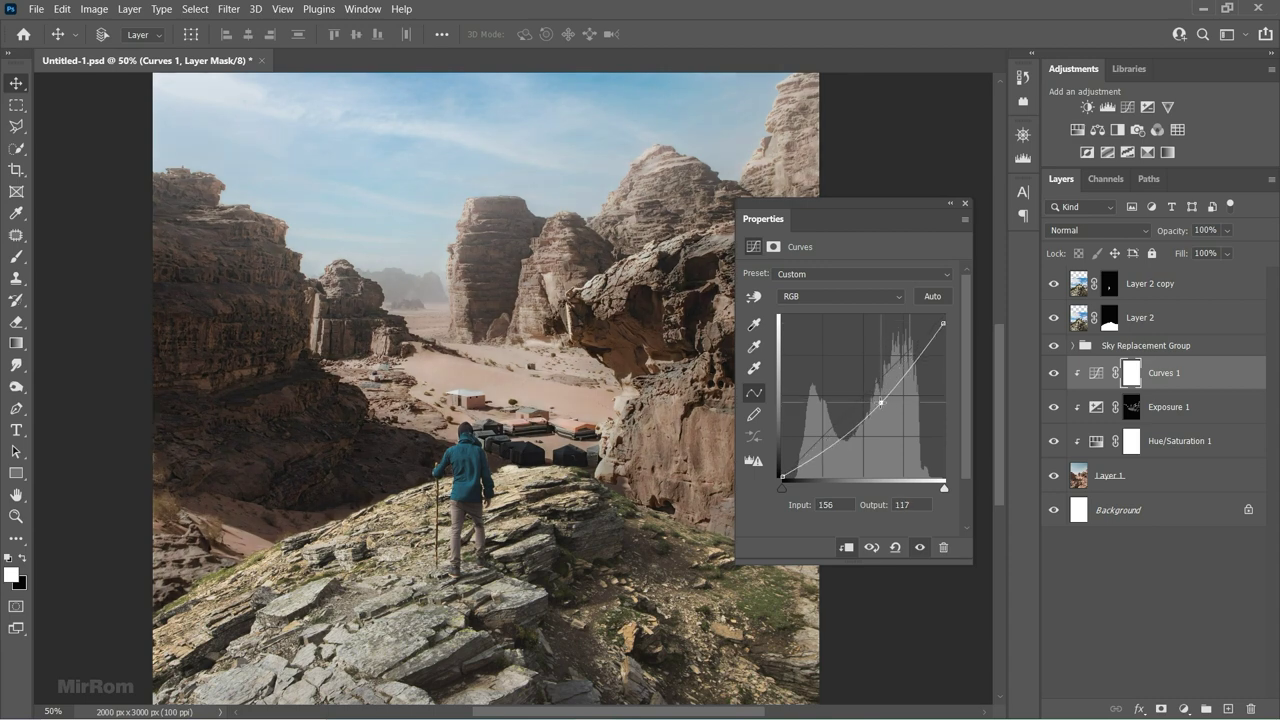
{"action": "left_click", "coordinate": [965, 204]}
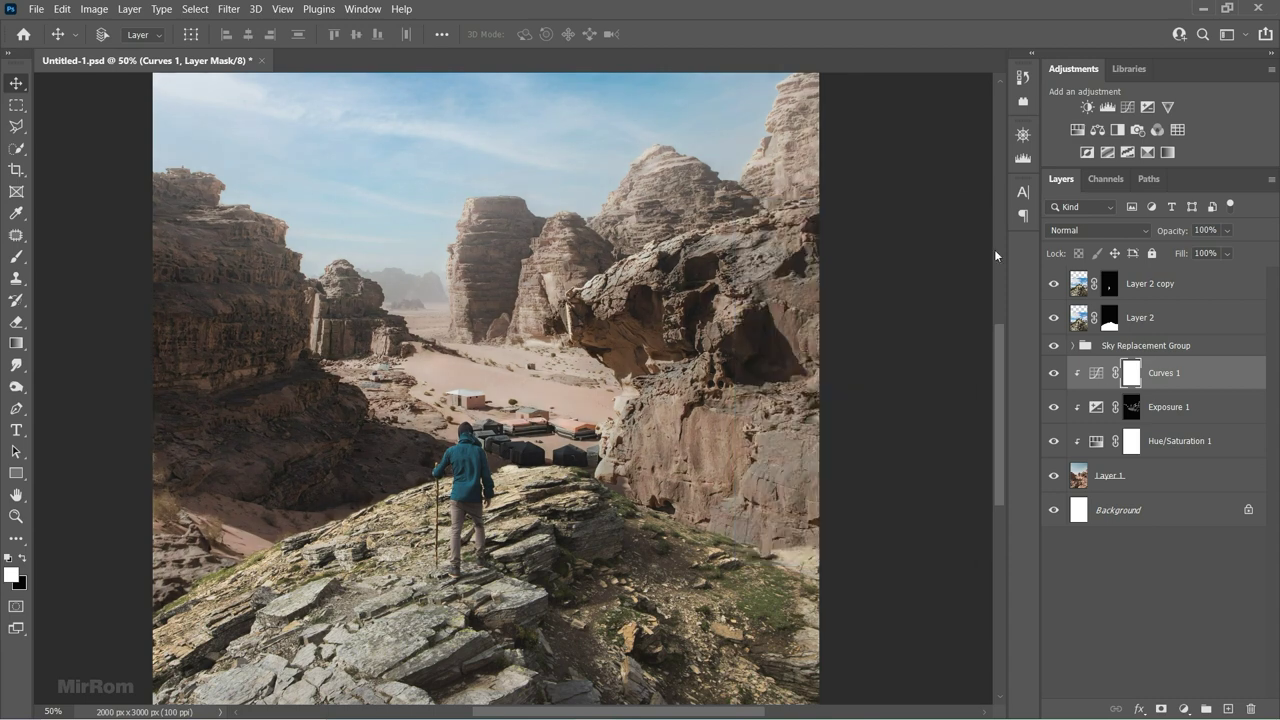
{"action": "key", "text": "ctrl+i"}
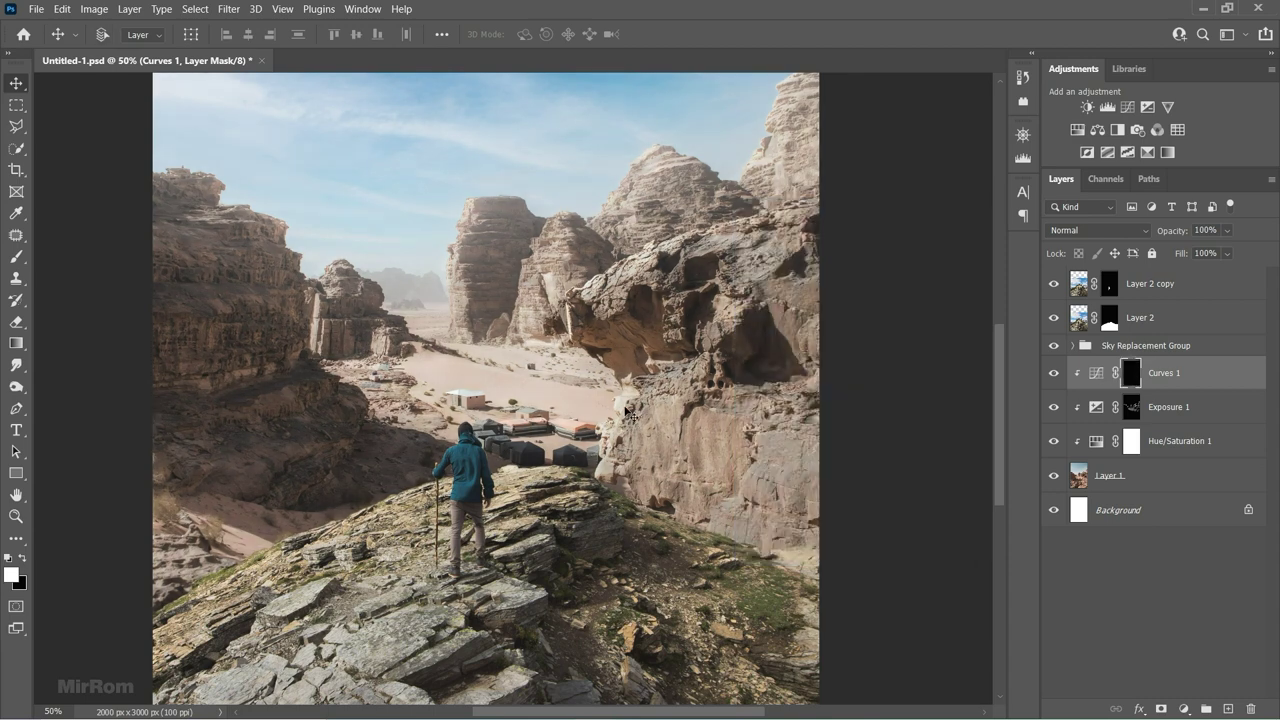
{"action": "key", "text": "b"}
{"action": "left_click", "coordinate": [195, 9]}
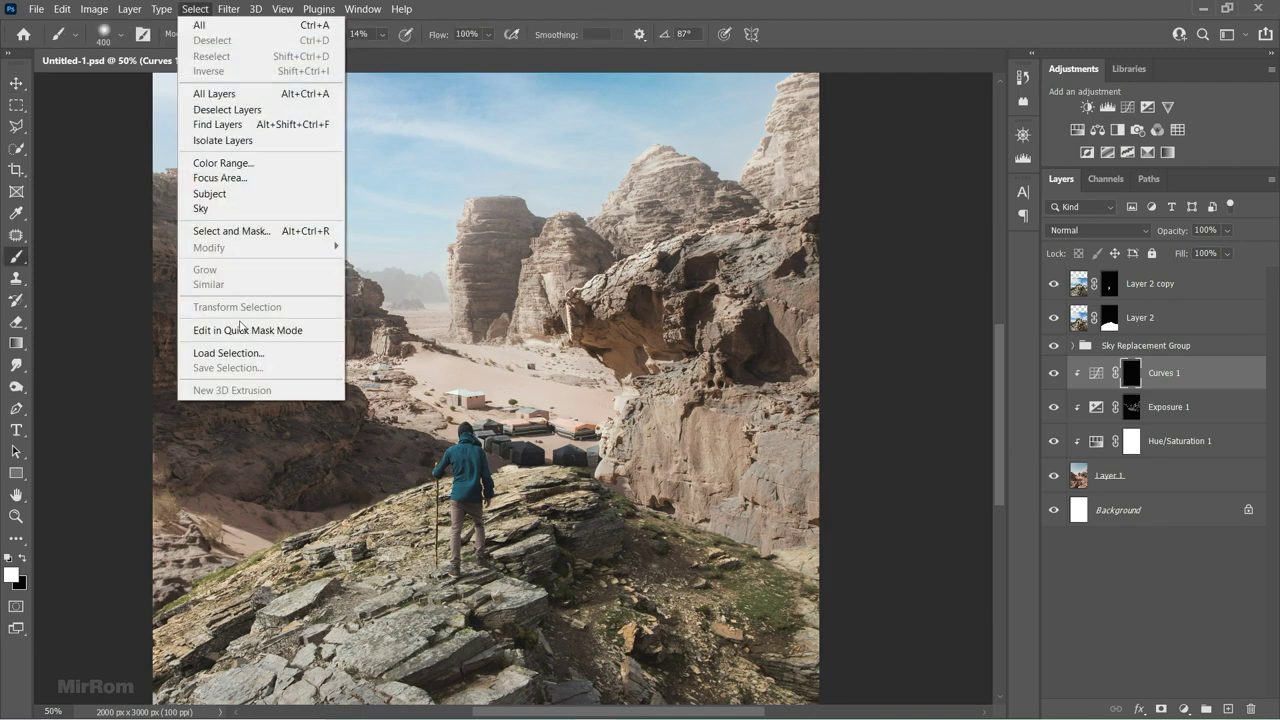
Load the Sel1 rock selection and paint Curves 1 darkening onto the left cliffs.
{"action": "left_click", "coordinate": [230, 353]}
{"action": "left_click", "coordinate": [567, 204]}
{"action": "left_click", "coordinate": [549, 249]}
{"action": "left_click", "coordinate": [769, 169]}
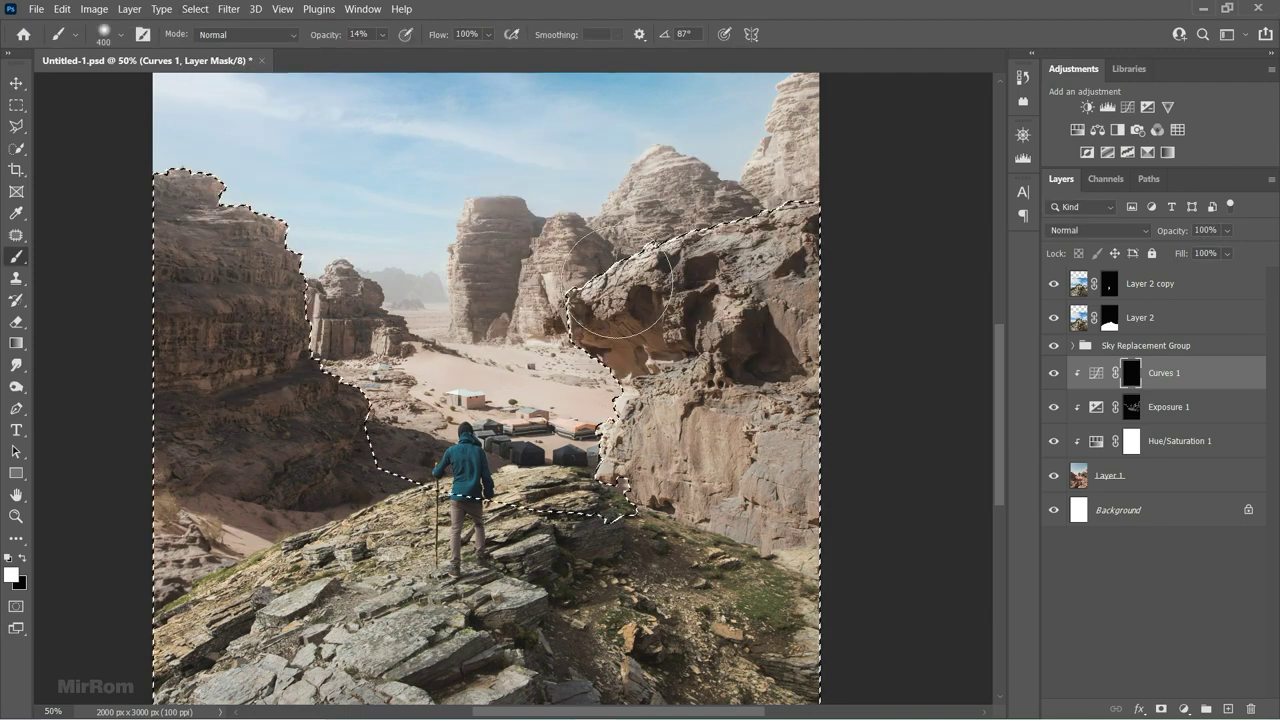
{"action": "mouse_move", "coordinate": [283, 333]}
{"action": "left_mouse_down"}
{"action": "mouse_move", "coordinate": [286, 400]}
{"action": "mouse_move", "coordinate": [314, 443]}
{"action": "mouse_move", "coordinate": [186, 320]}
{"action": "mouse_move", "coordinate": [297, 414]}
{"action": "left_mouse_up"}
{"action": "left_click_drag", "start_coordinate": [242, 478], "coordinate": [210, 500]}
{"action": "key", "text": "bracketleft"}
{"action": "key", "text": "bracketleft"}
{"action": "key", "text": "bracketleft"}
{"action": "key", "text": "bracketright"}
{"action": "key", "text": "bracketright"}
{"action": "key", "text": "bracketright"}
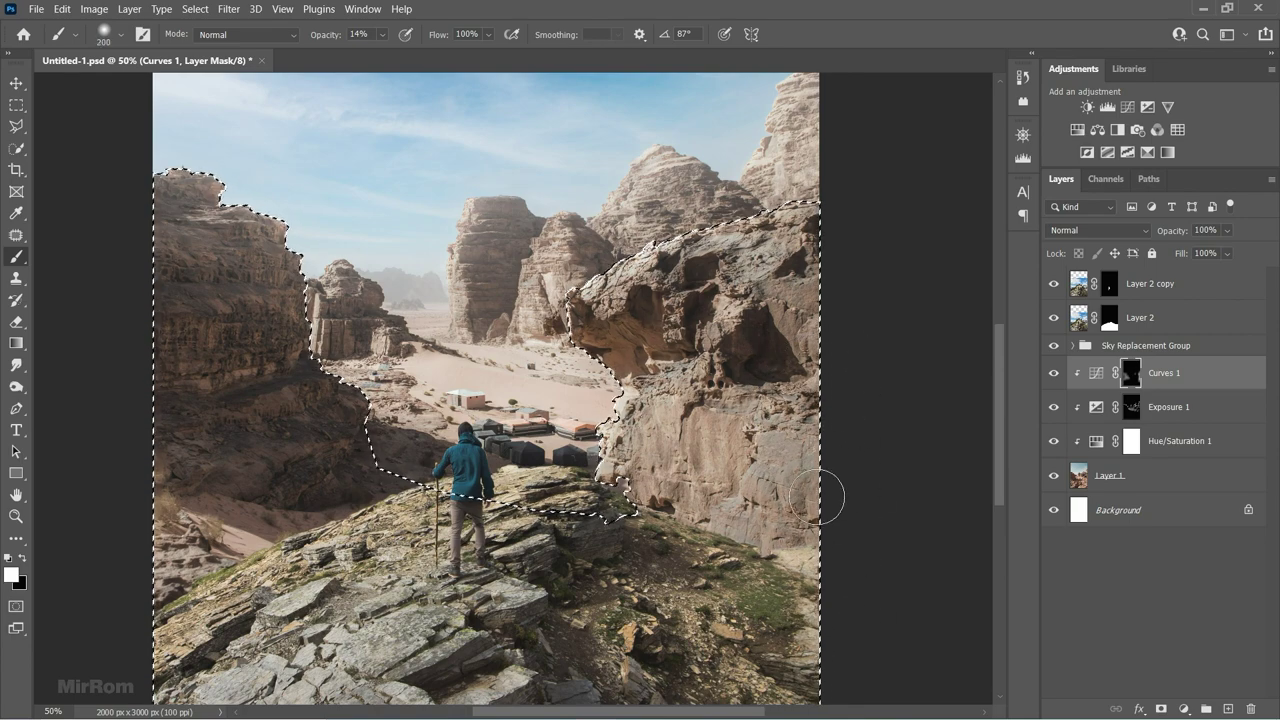
Deselect and compare the result by toggling Curves 1 and the Sky Replacement Group.
{"action": "left_click", "coordinate": [1052, 373]}
{"action": "left_click", "coordinate": [1052, 373]}
{"action": "key", "text": "ctrl+d"}
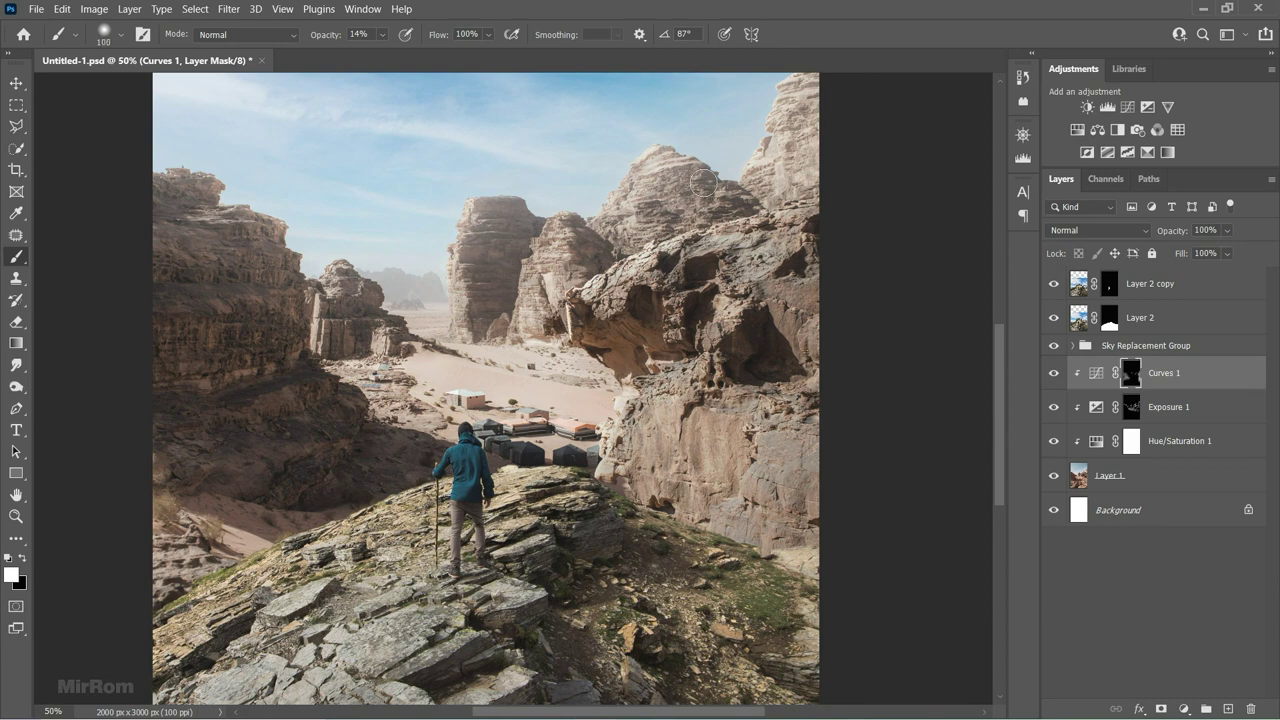
{"action": "key", "text": "bracketleft"}
{"action": "key", "text": "bracketleft"}
{"action": "key", "text": "bracketleft"}
{"action": "key", "text": "v"}
{"action": "key", "text": "ctrl+minus"}
{"action": "key", "text": "ctrl+minus"}
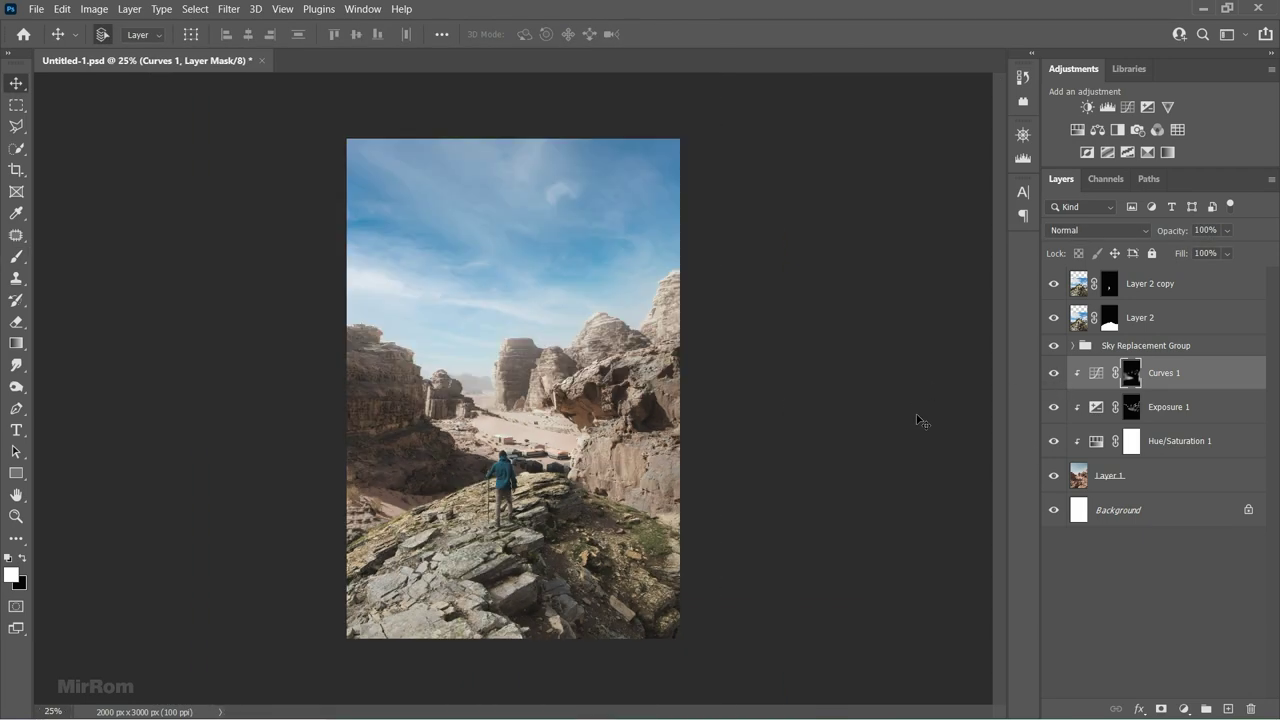
{"action": "left_click", "coordinate": [1073, 346]}
{"action": "left_click", "coordinate": [1073, 346]}
{"action": "left_click", "coordinate": [1053, 345]}
{"action": "left_click", "coordinate": [1053, 345]}
{"action": "key", "text": "ctrl+2"}
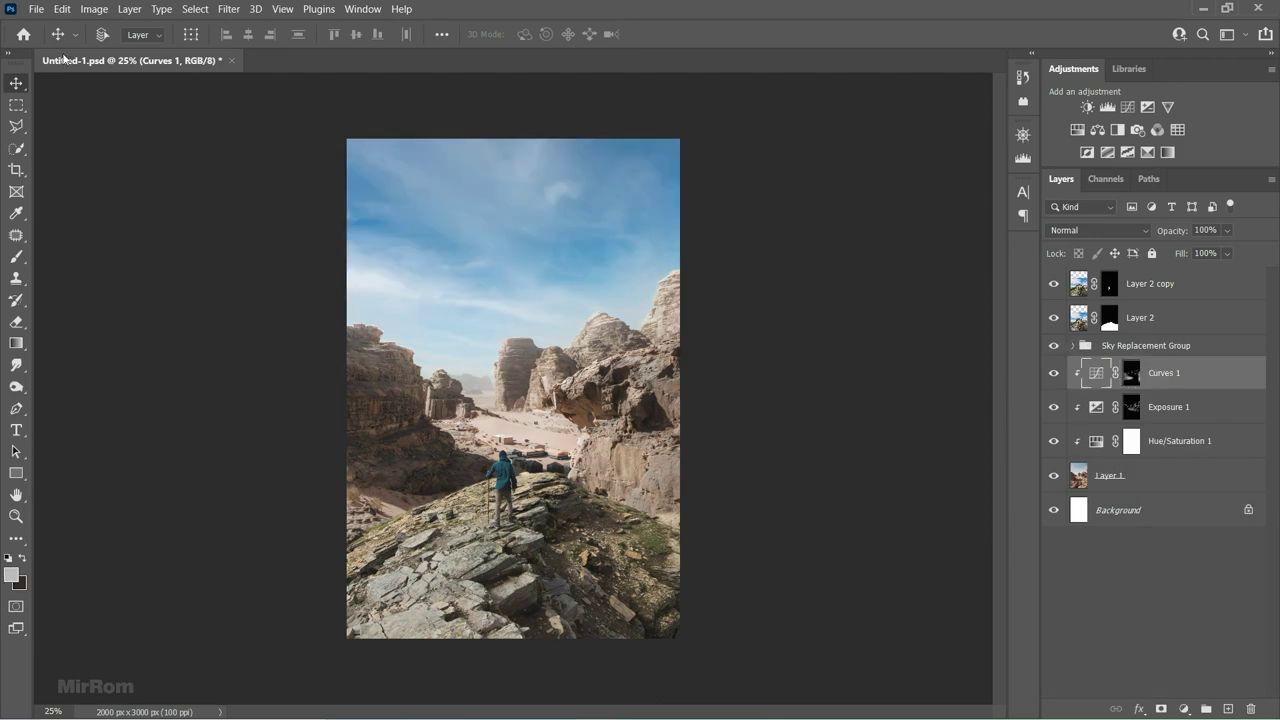
Open the desert plain photo reiseuhu-45sn7w7Hs2I-unsplash.jpg.
{"action": "left_click", "coordinate": [36, 9]}
{"action": "left_click", "coordinate": [44, 39]}
{"action": "double_click", "coordinate": [880, 316]}
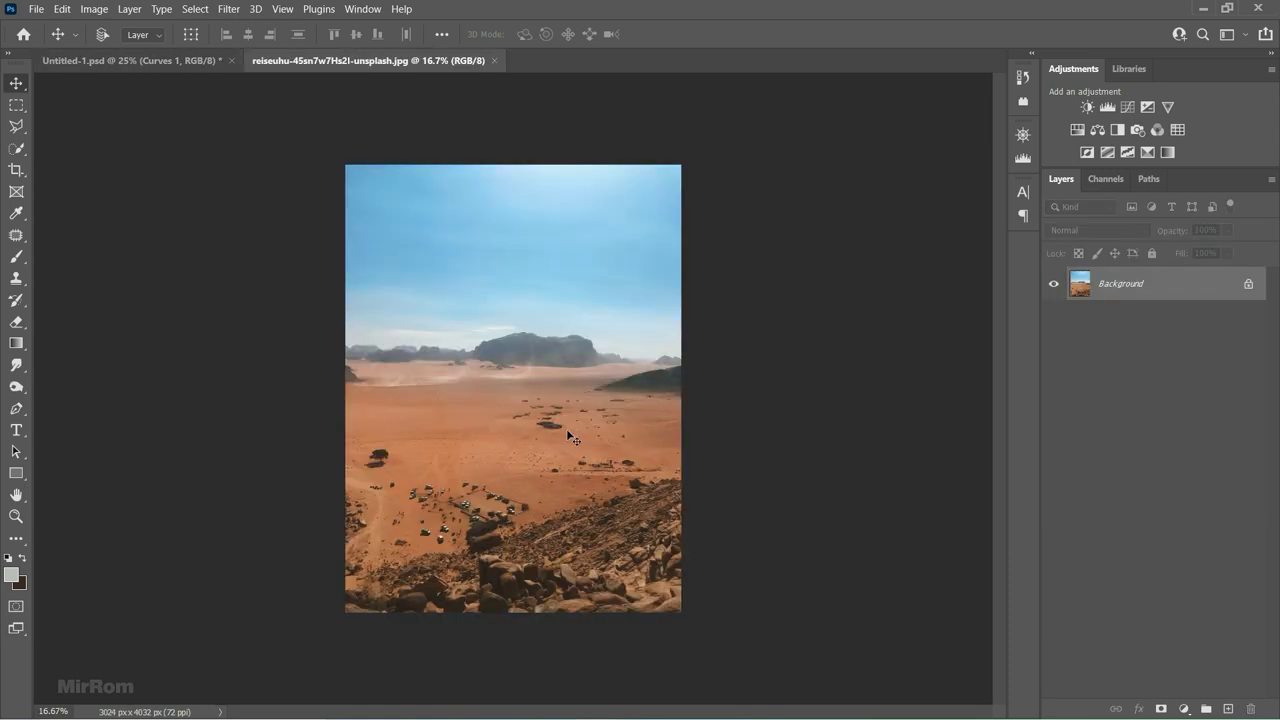
Crop the sky and the bottom strip off the desert photo.
{"action": "left_click", "coordinate": [16, 170]}
{"action": "left_click_drag", "start_coordinate": [513, 166], "coordinate": [513, 250]}
{"action": "left_click_drag", "start_coordinate": [513, 517], "coordinate": [524, 478]}
{"action": "left_click", "coordinate": [741, 35]}
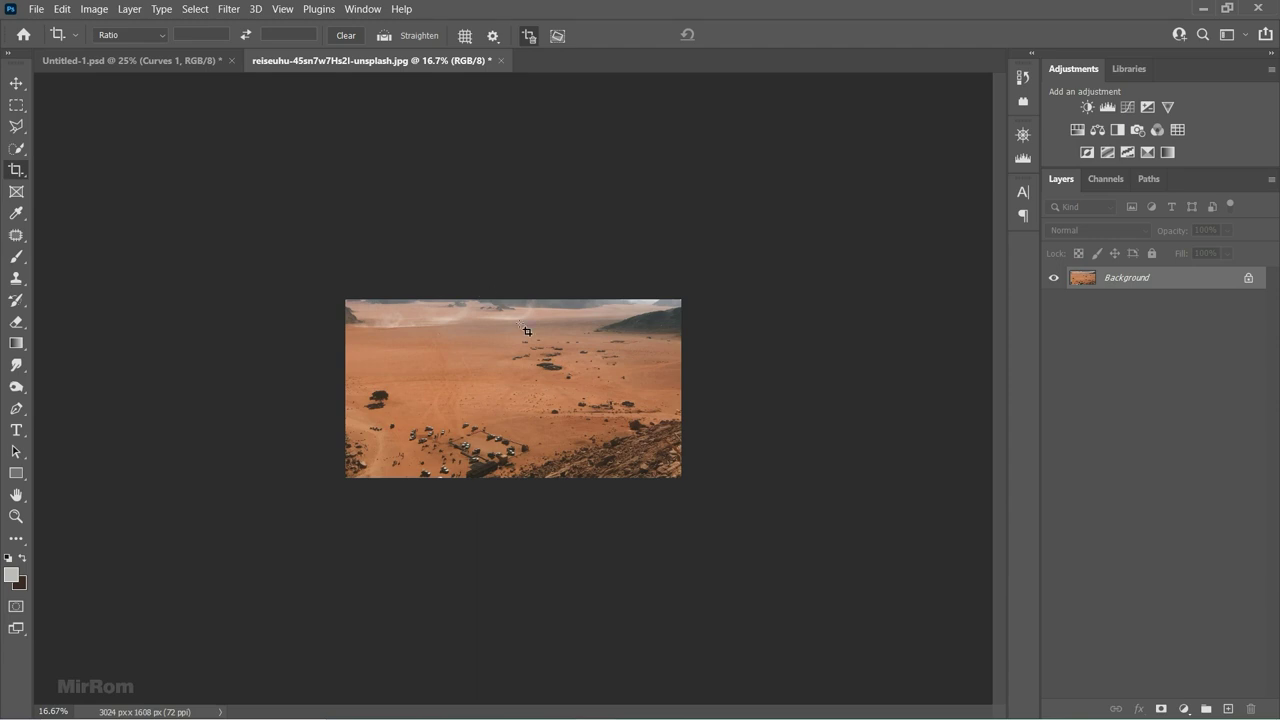
Move the cropped desert photo into Untitled-1 as Layer 3 and close the original unsaved.
{"action": "key", "text": "v"}
{"action": "left_click_drag", "start_coordinate": [527, 330], "coordinate": [491, 257]}
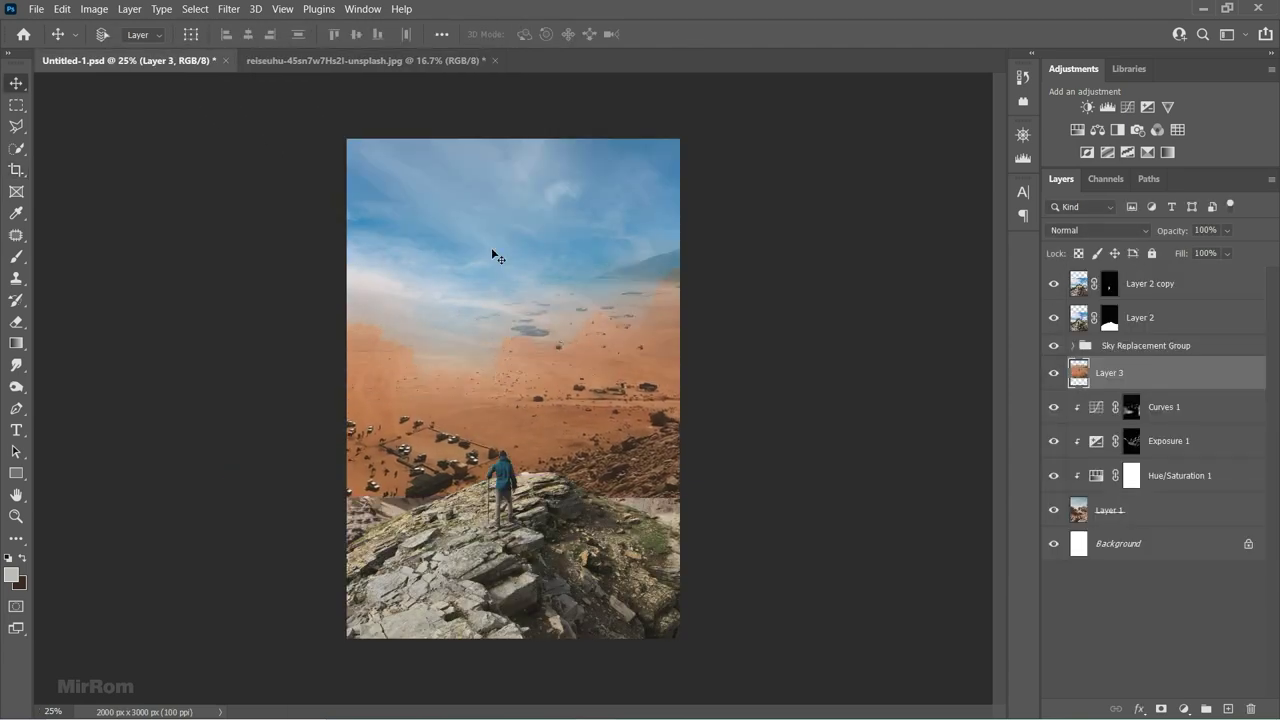
{"action": "left_click", "coordinate": [497, 63]}
{"action": "left_click", "coordinate": [496, 60]}
{"action": "left_click", "coordinate": [655, 297]}
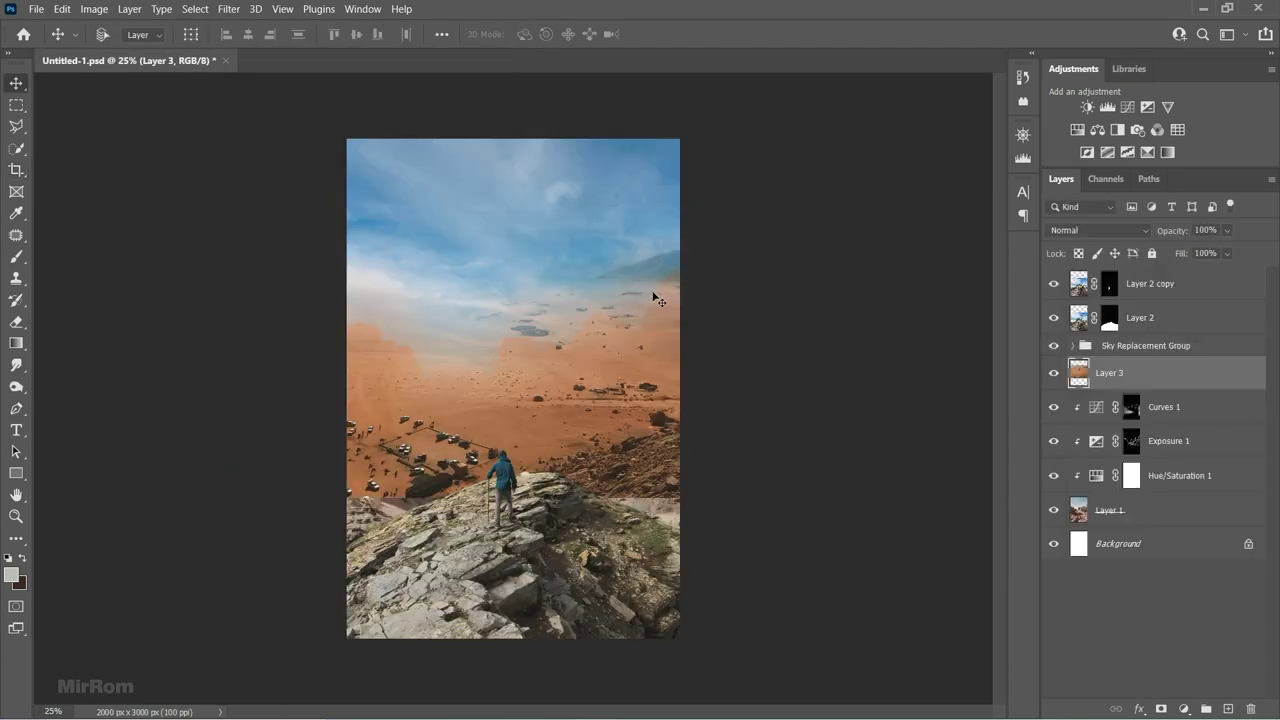
Position Layer 3 over the canyon floor at reduced opacity.
{"action": "left_click_drag", "start_coordinate": [779, 378], "coordinate": [809, 451]}
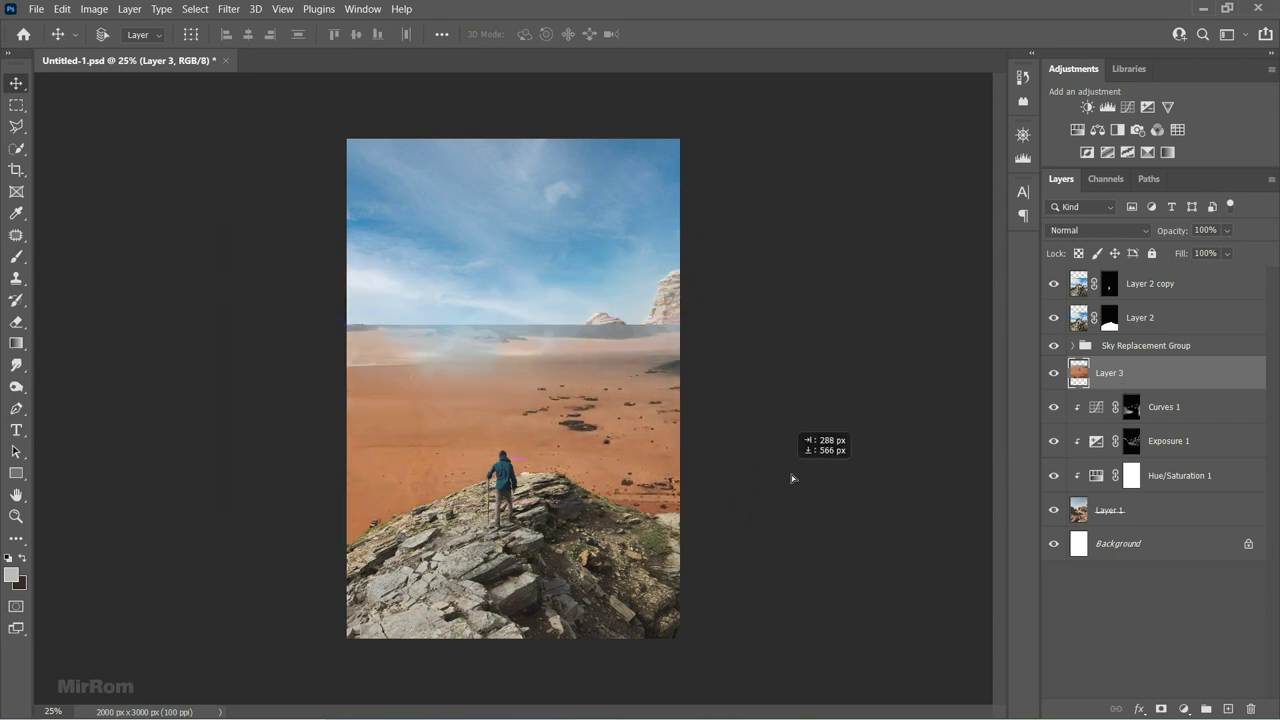
{"action": "key", "text": "ctrl+plus"}
{"action": "key", "text": "ctrl+plus"}
{"action": "left_click_drag", "start_coordinate": [613, 423], "coordinate": [665, 437]}
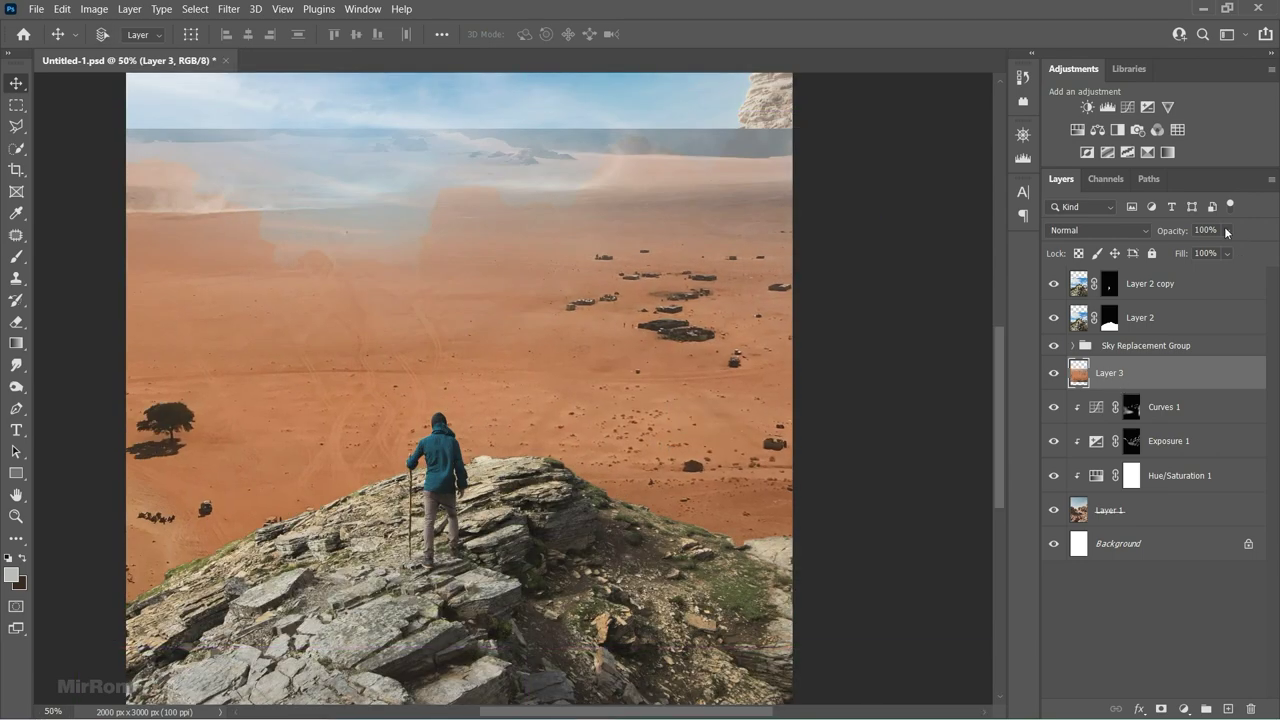
{"action": "left_click_drag", "start_coordinate": [1175, 232], "coordinate": [1150, 232]}
{"action": "left_click_drag", "start_coordinate": [574, 325], "coordinate": [654, 381]}
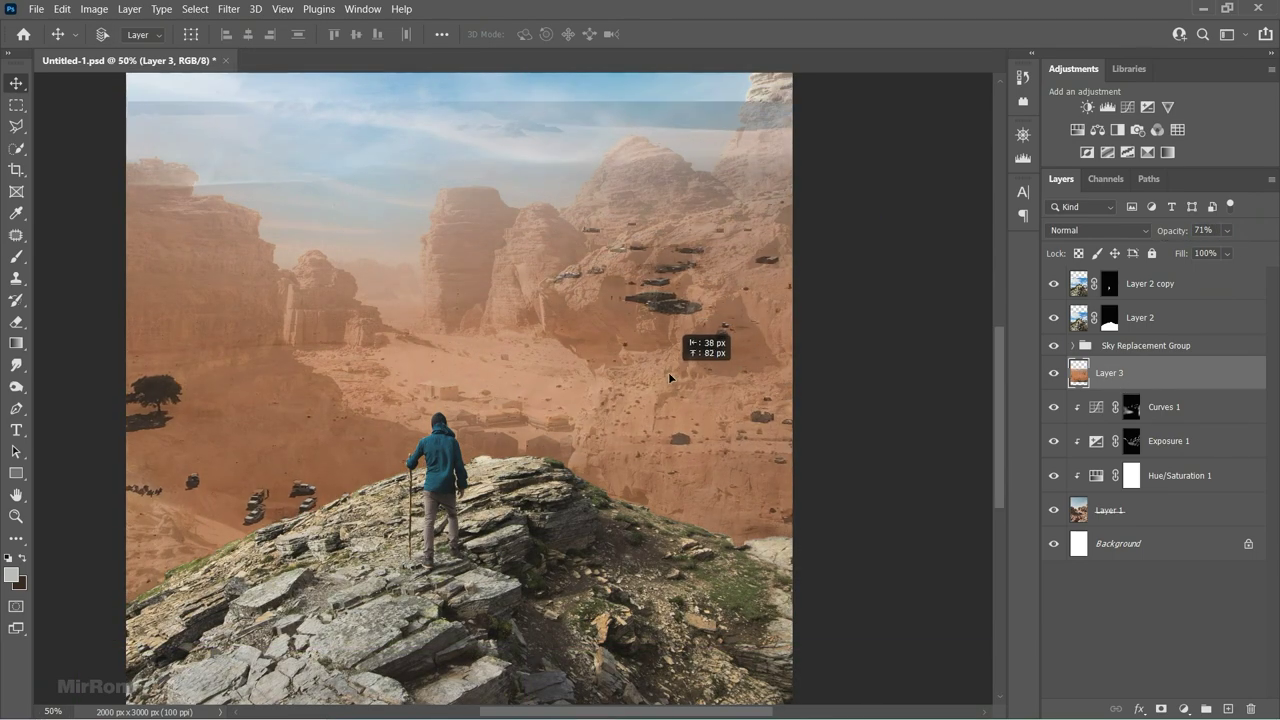
{"action": "left_click_drag", "start_coordinate": [654, 381], "coordinate": [579, 272]}
Squash Layer 3 vertically so its top edge sits at the horizon.
{"action": "key", "text": "ctrl+t"}
{"action": "left_click_drag", "start_coordinate": [541, 88], "coordinate": [541, 191]}
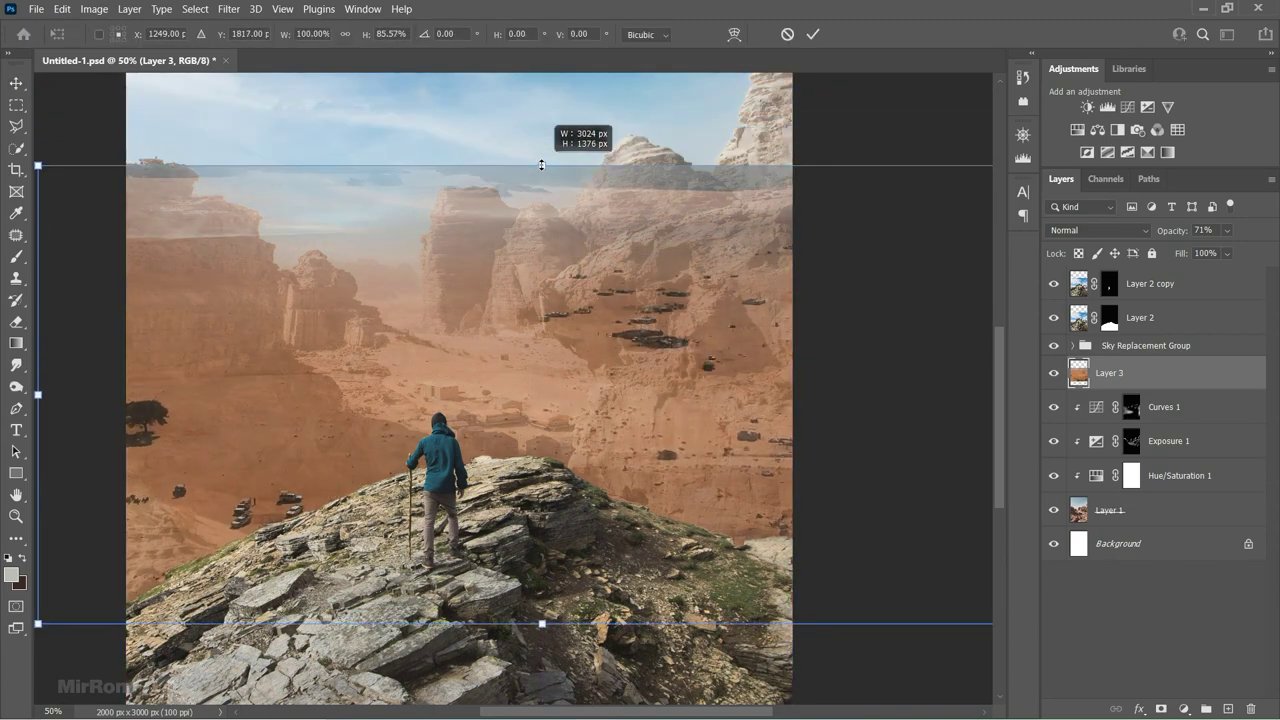
{"action": "left_click_drag", "start_coordinate": [541, 624], "coordinate": [541, 573]}
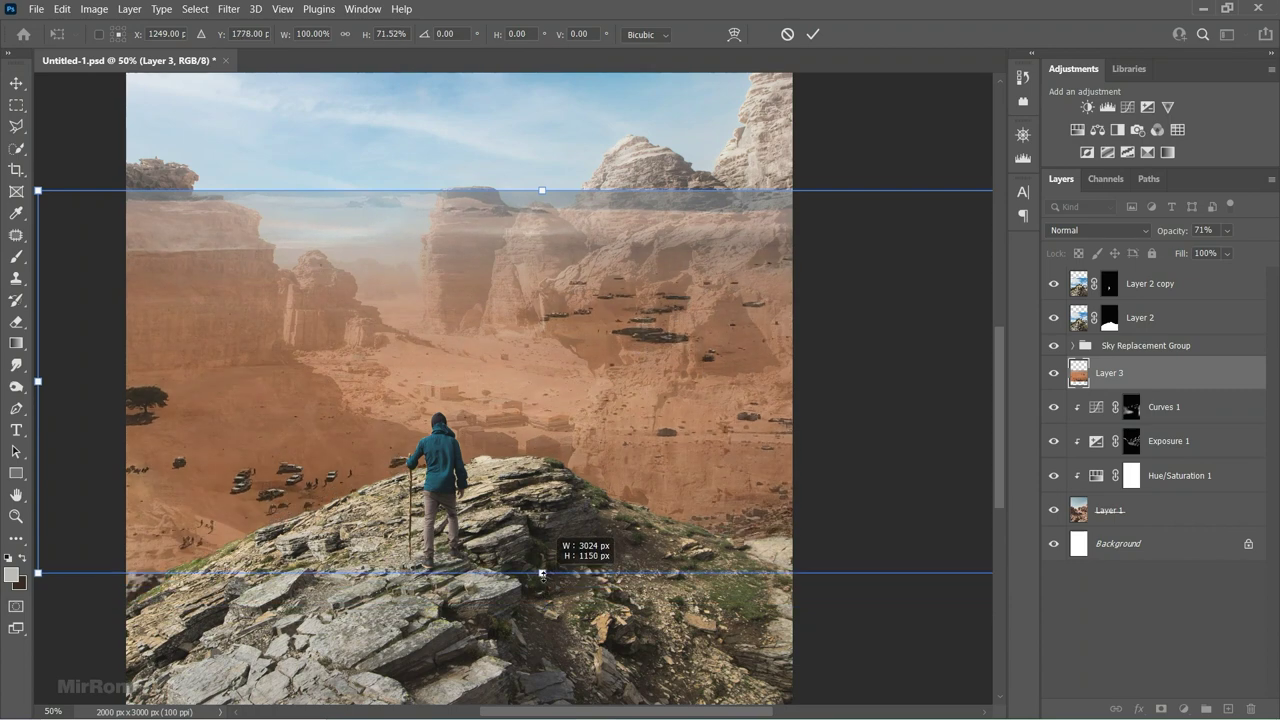
{"action": "left_click_drag", "start_coordinate": [541, 190], "coordinate": [541, 248]}
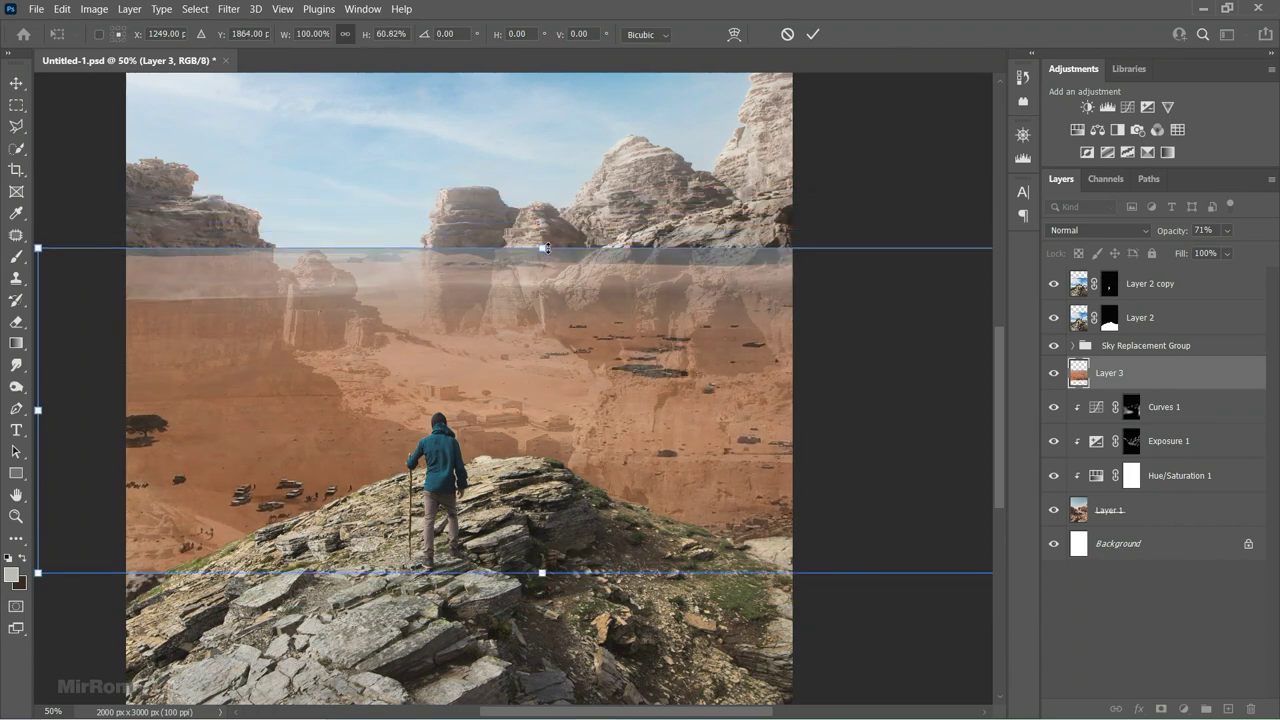
{"action": "left_click_drag", "start_coordinate": [541, 573], "coordinate": [541, 551]}
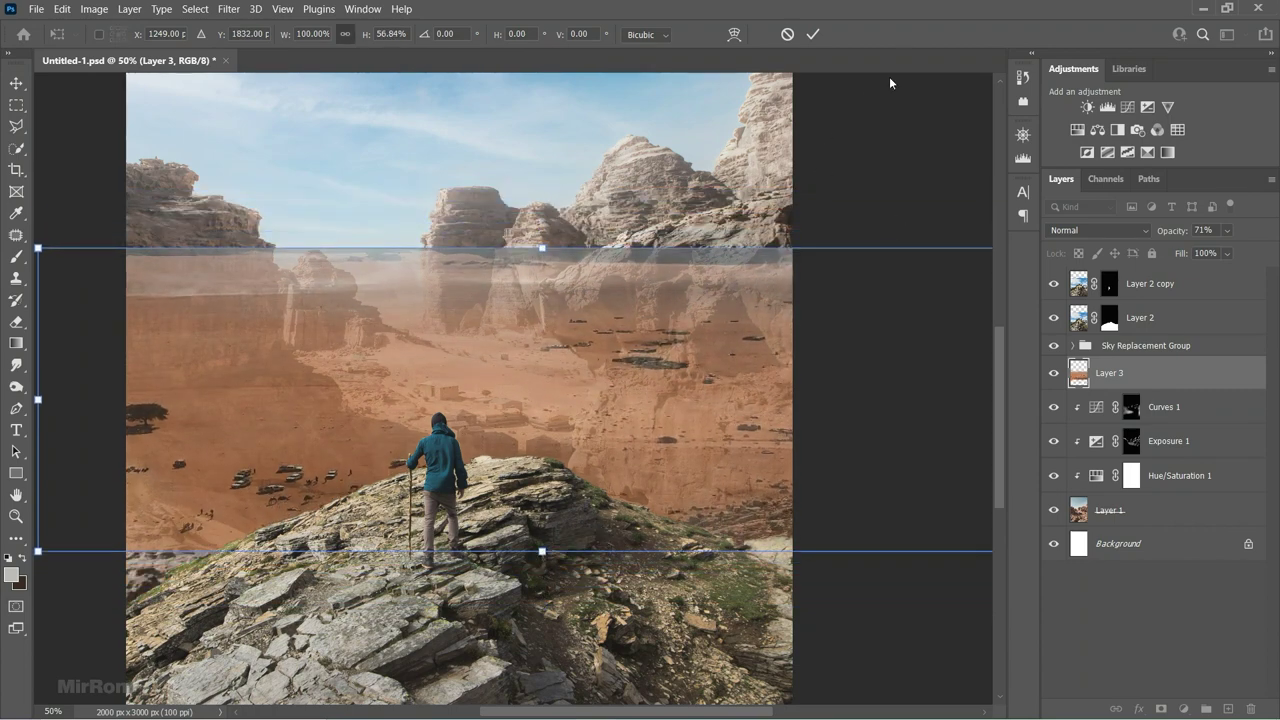
{"action": "left_click", "coordinate": [812, 34]}
Restore Layer 3 to 100% opacity and hide it with an inverted black mask.
{"action": "type", "text": "100"}
{"action": "key", "text": "Return"}
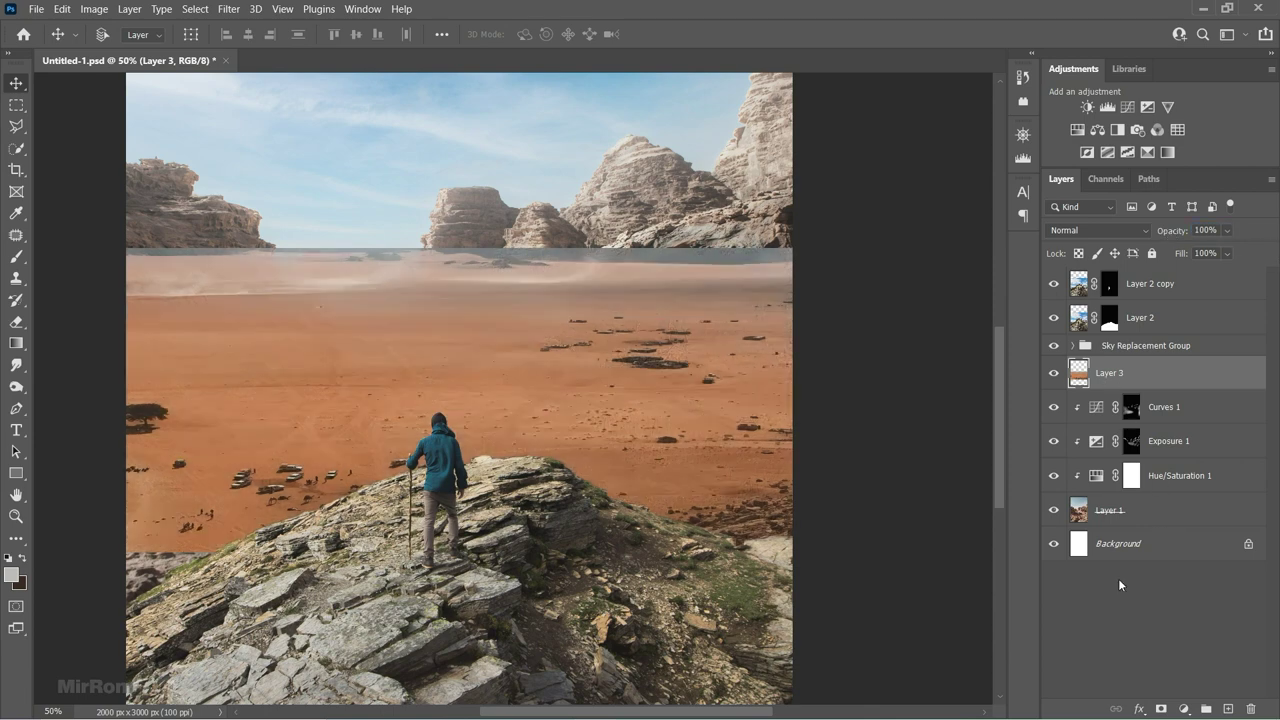
{"action": "left_click", "coordinate": [1162, 709]}
{"action": "key", "text": "ctrl+i"}
{"action": "left_click_drag", "start_coordinate": [655, 413], "coordinate": [461, 387]}
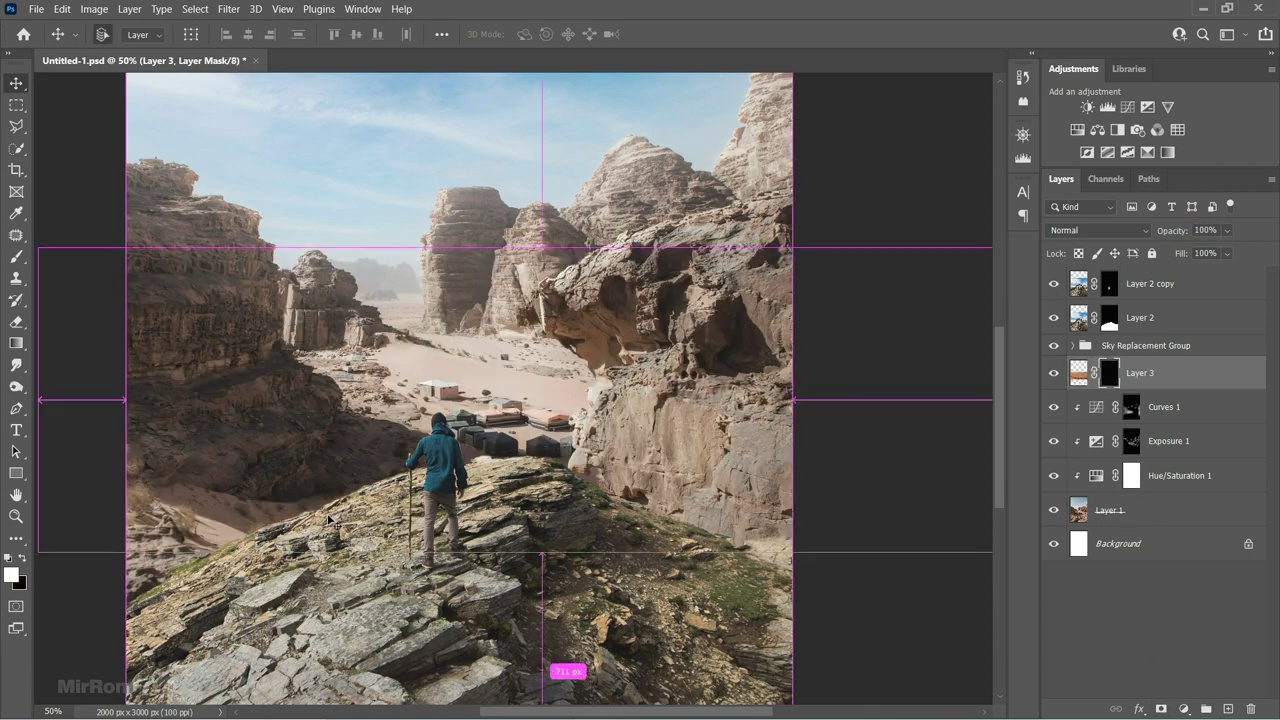
Load the saved canyon walls selection.
{"action": "left_click", "coordinate": [207, 14]}
{"action": "left_click", "coordinate": [276, 356]}
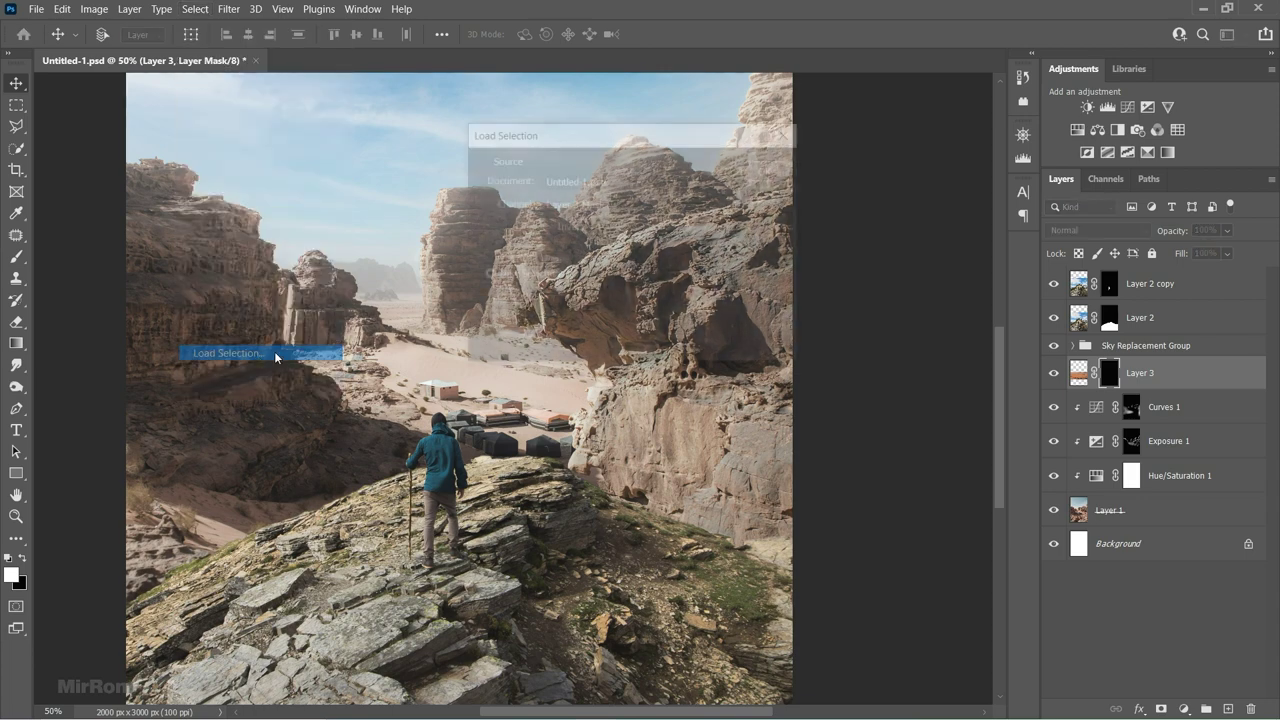
{"action": "left_click", "coordinate": [620, 200]}
{"action": "left_click", "coordinate": [586, 251]}
{"action": "left_click", "coordinate": [766, 170]}
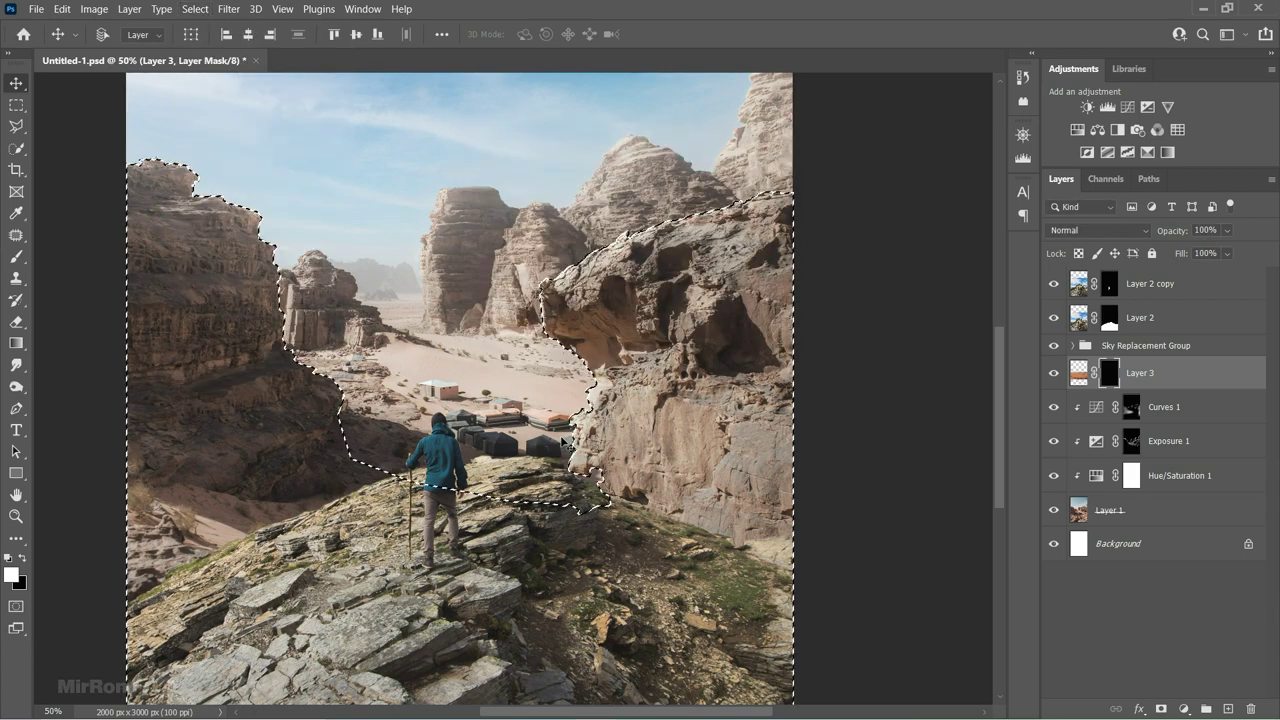
Paint Layer 3's mask white to reveal sand behind the hiker, using a 62 px brush.
{"action": "key", "text": "b"}
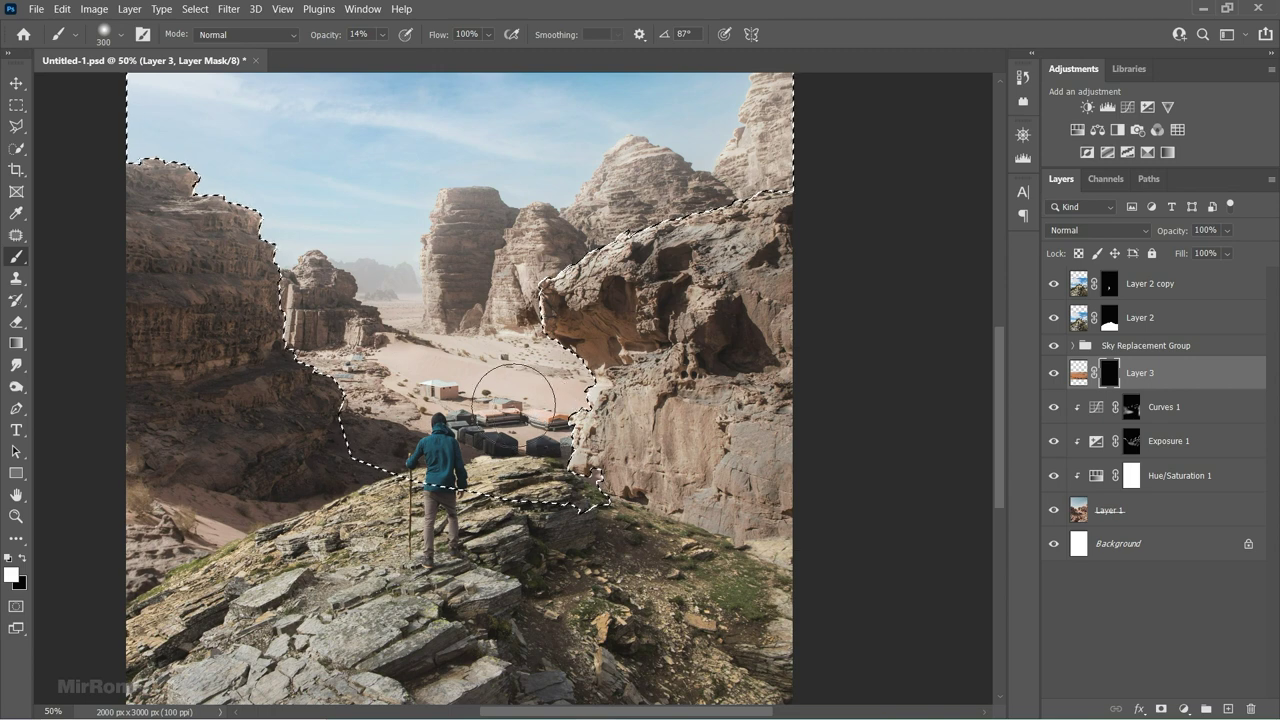
{"action": "mouse_move", "coordinate": [440, 355]}
{"action": "left_mouse_down"}
{"action": "mouse_move", "coordinate": [530, 422]}
{"action": "mouse_move", "coordinate": [428, 397]}
{"action": "mouse_move", "coordinate": [574, 450]}
{"action": "left_mouse_up"}
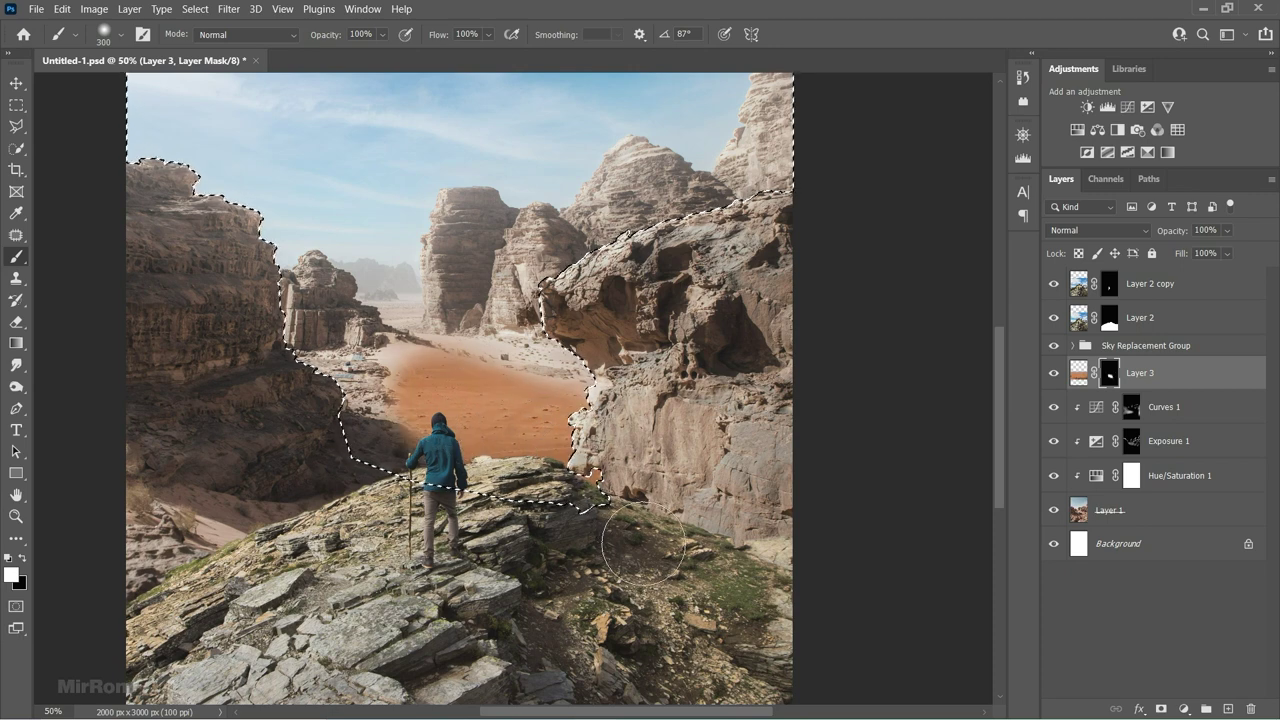
{"action": "key", "text": "x"}
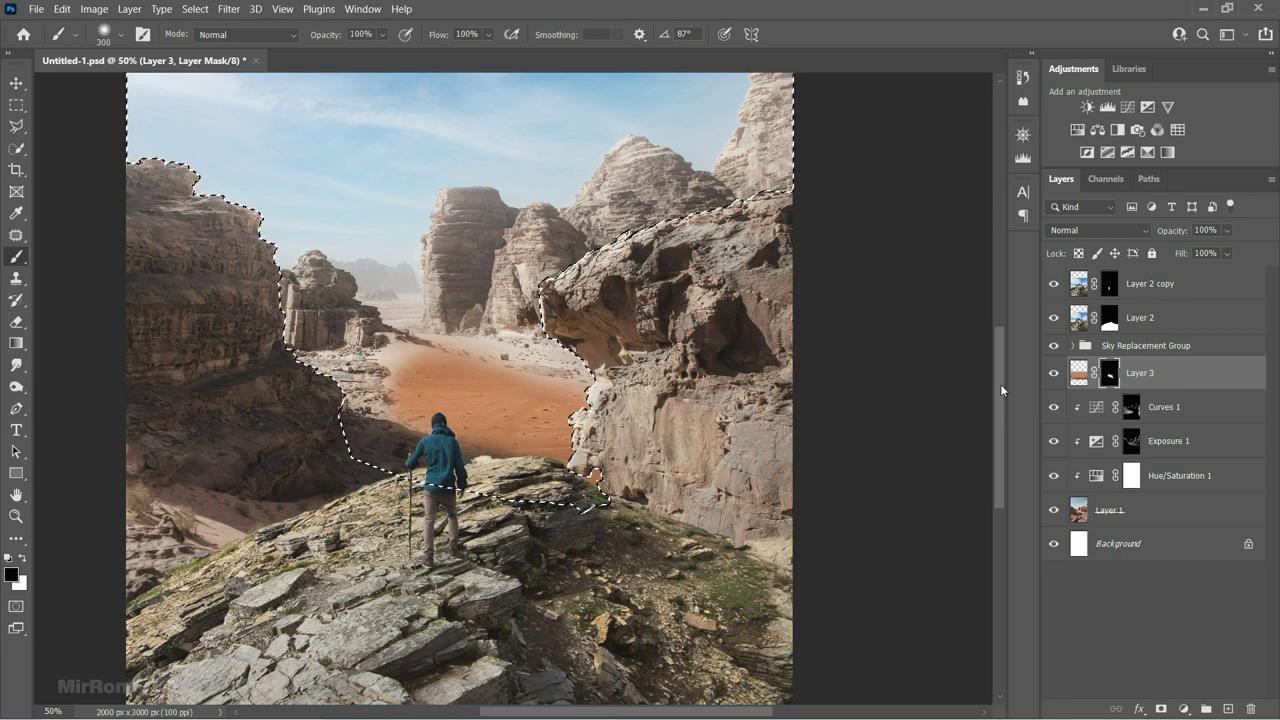
{"action": "scroll", "coordinate": [502, 458], "scroll_direction": "up", "scroll_amount": 1}
{"action": "scroll", "coordinate": [502, 458], "scroll_direction": "up", "scroll_amount": 1}
{"action": "right_click", "coordinate": [521, 360]}
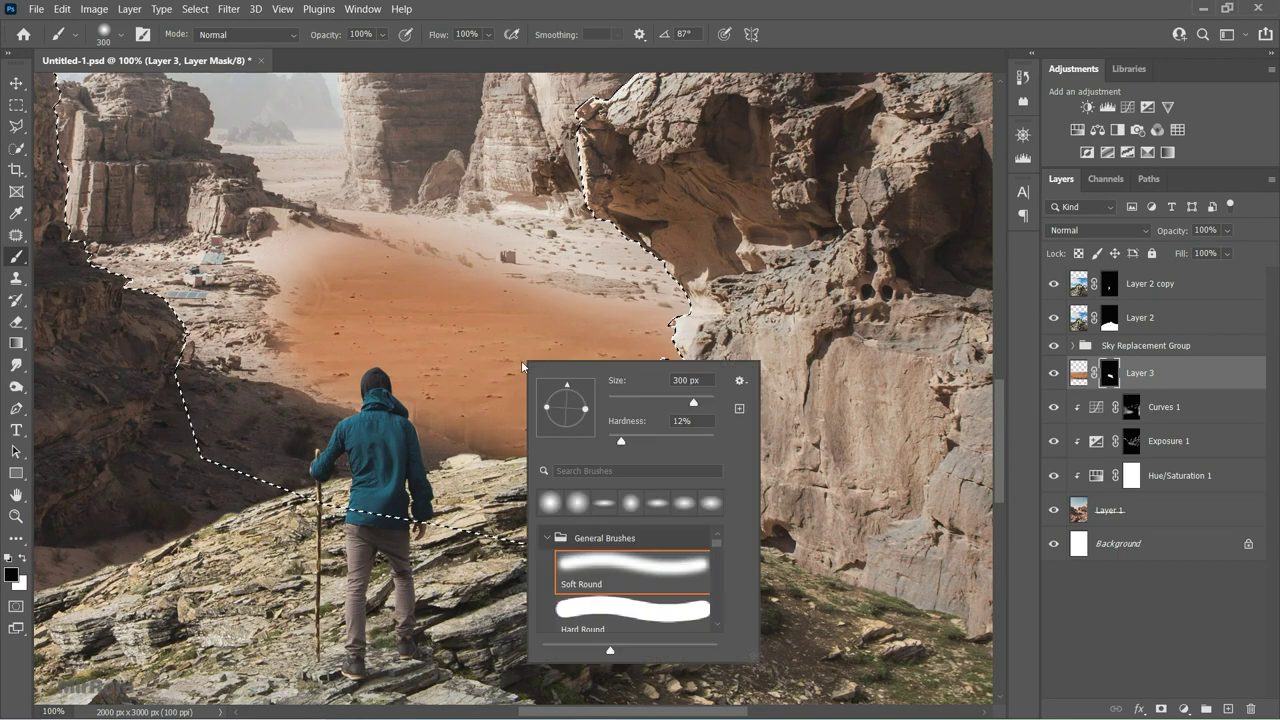
{"action": "left_click_drag", "start_coordinate": [642, 406], "coordinate": [639, 406]}
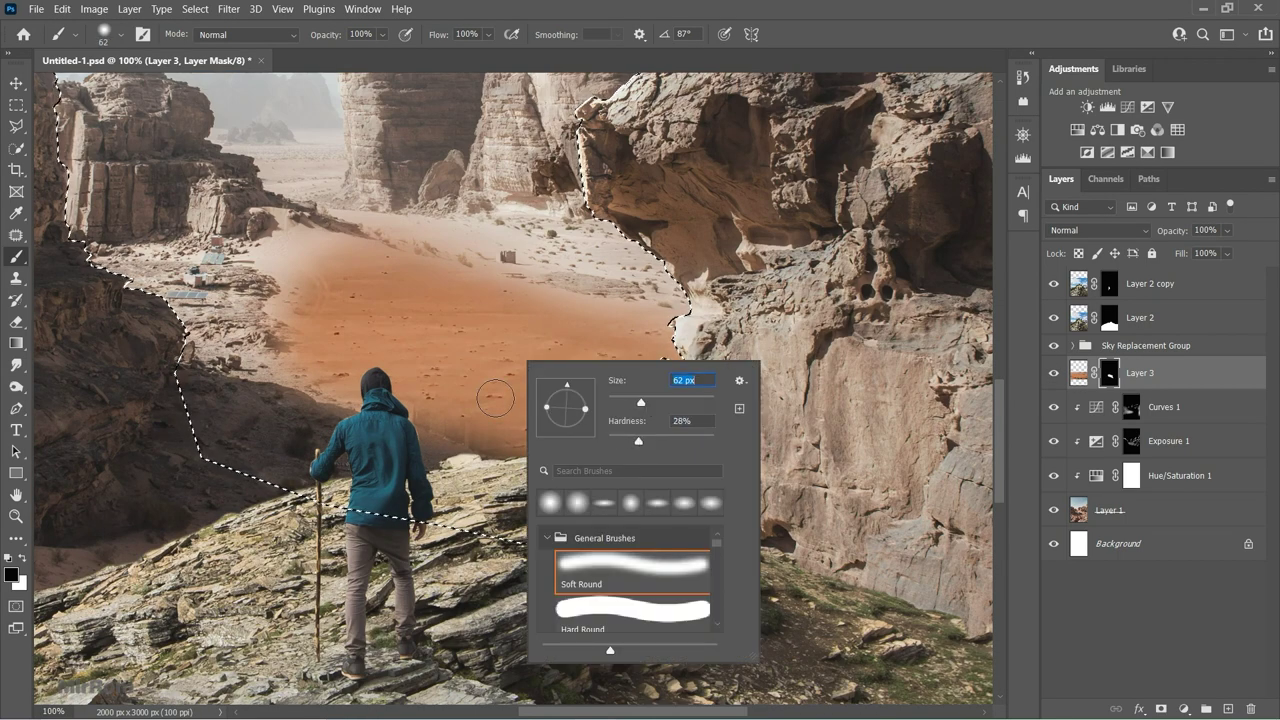
{"action": "key", "text": "Return"}
{"action": "key", "text": "x"}
{"action": "left_click_drag", "start_coordinate": [430, 402], "coordinate": [525, 437]}
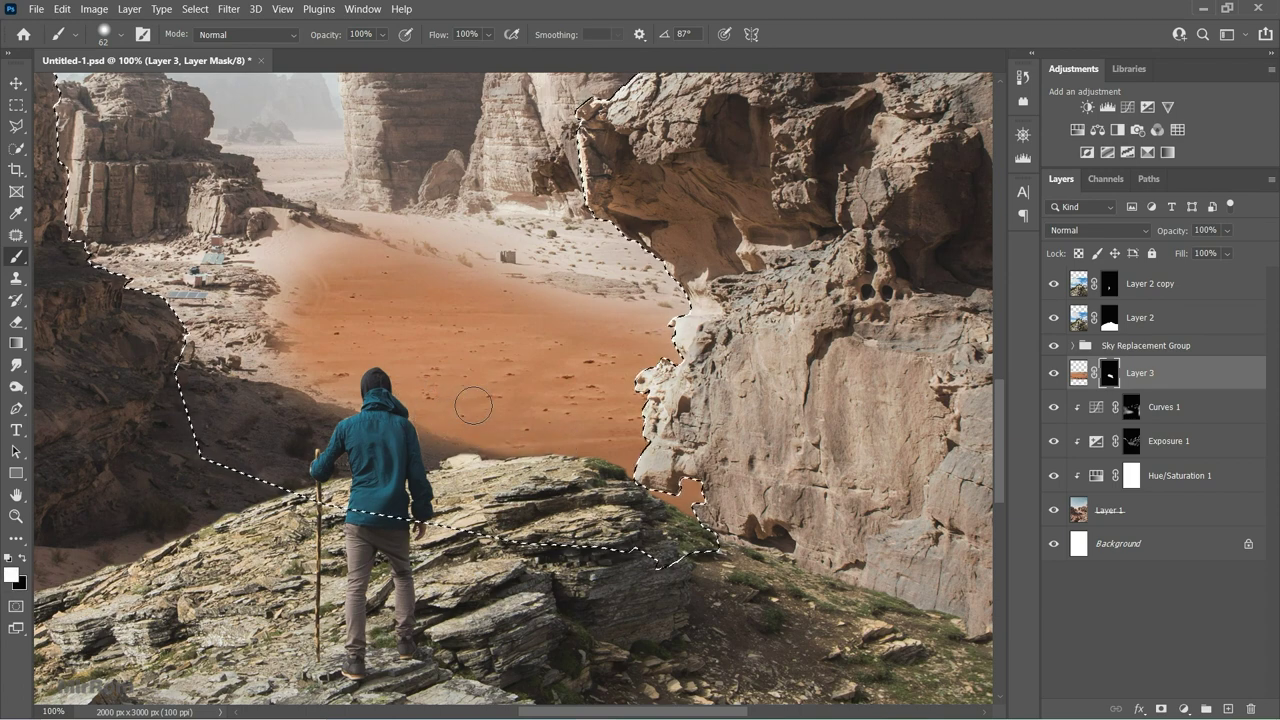
Deselect, zoom out, and target Layer 3's image instead of its mask.
{"action": "key", "text": "ctrl+d"}
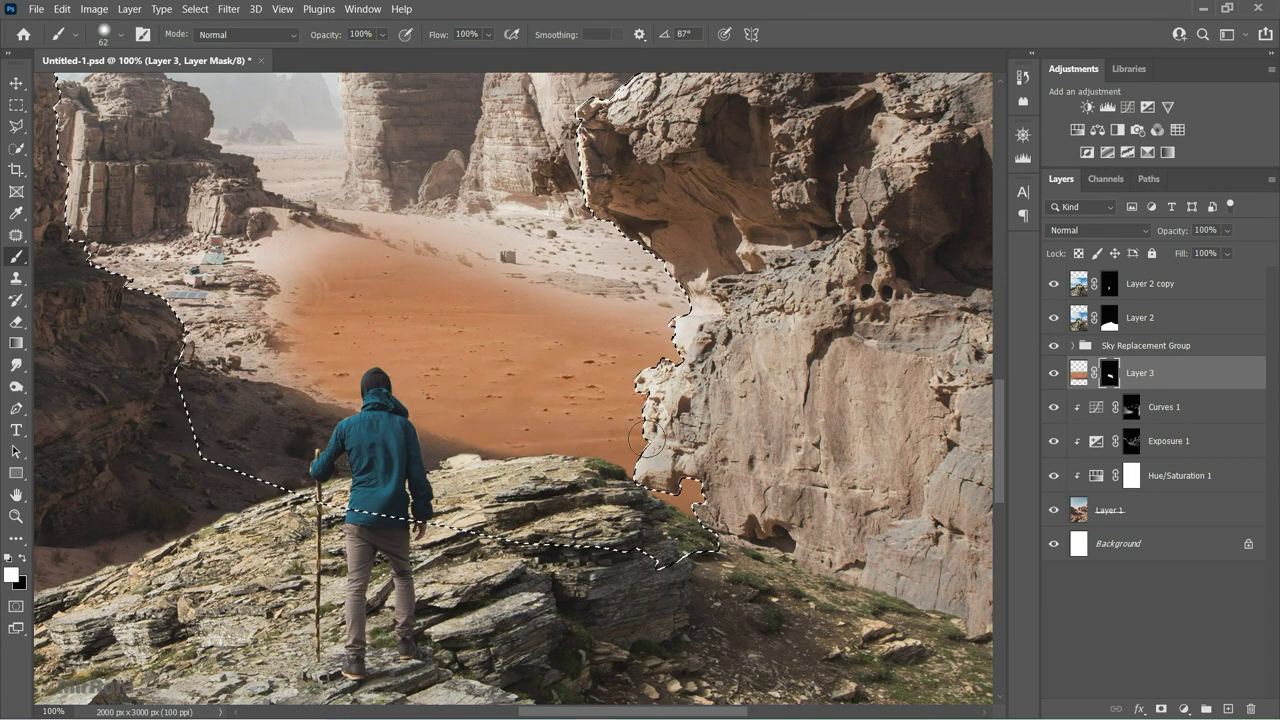
{"action": "key", "text": "v"}
{"action": "scroll", "coordinate": [733, 463], "scroll_direction": "up", "scroll_amount": 1}
{"action": "key", "text": "ctrl+minus"}
{"action": "key", "text": "ctrl+minus"}
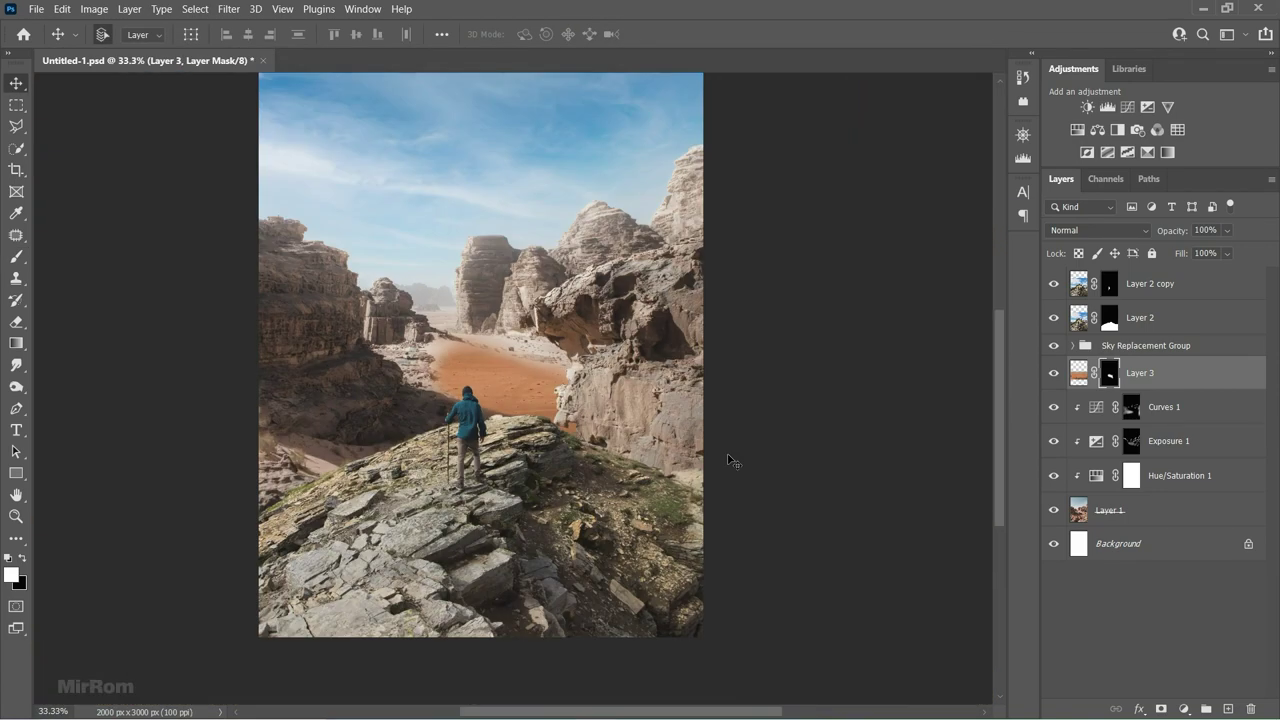
{"action": "left_click", "coordinate": [1078, 374]}
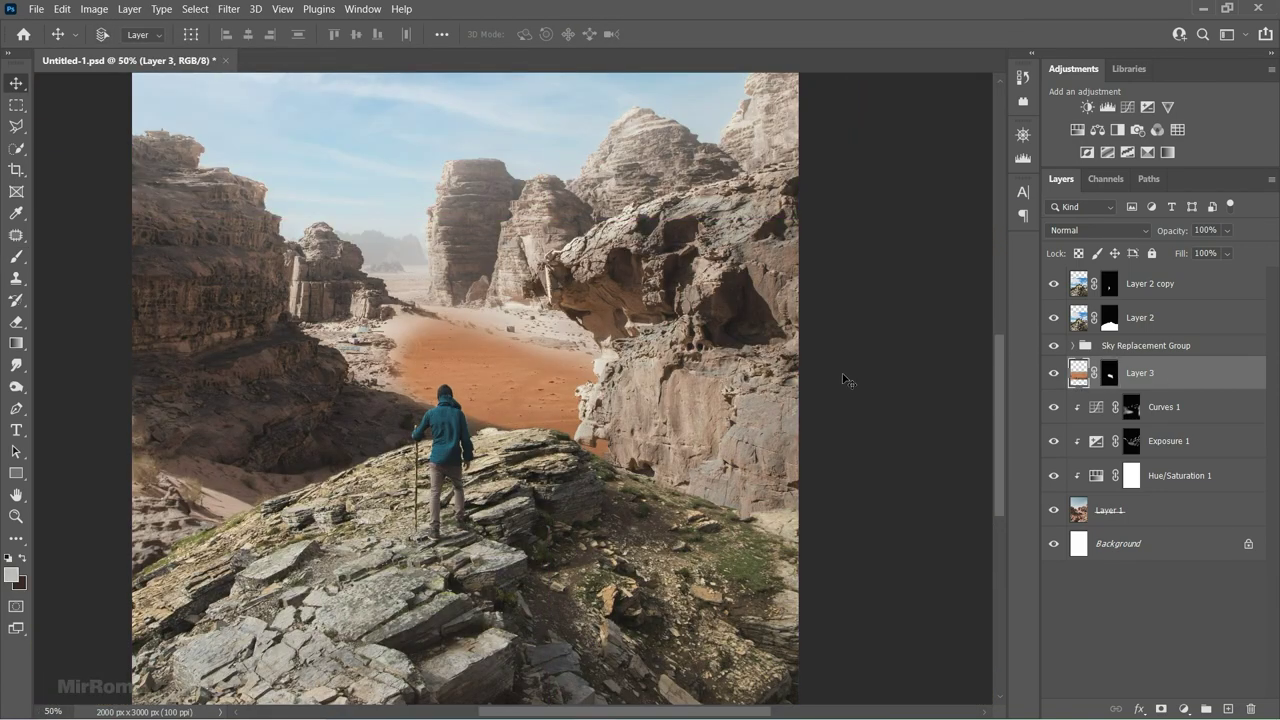
Add a Vibrance adjustment above Layer 3 with Vibrance -67 and Saturation -18.
{"action": "left_click", "coordinate": [1167, 107]}
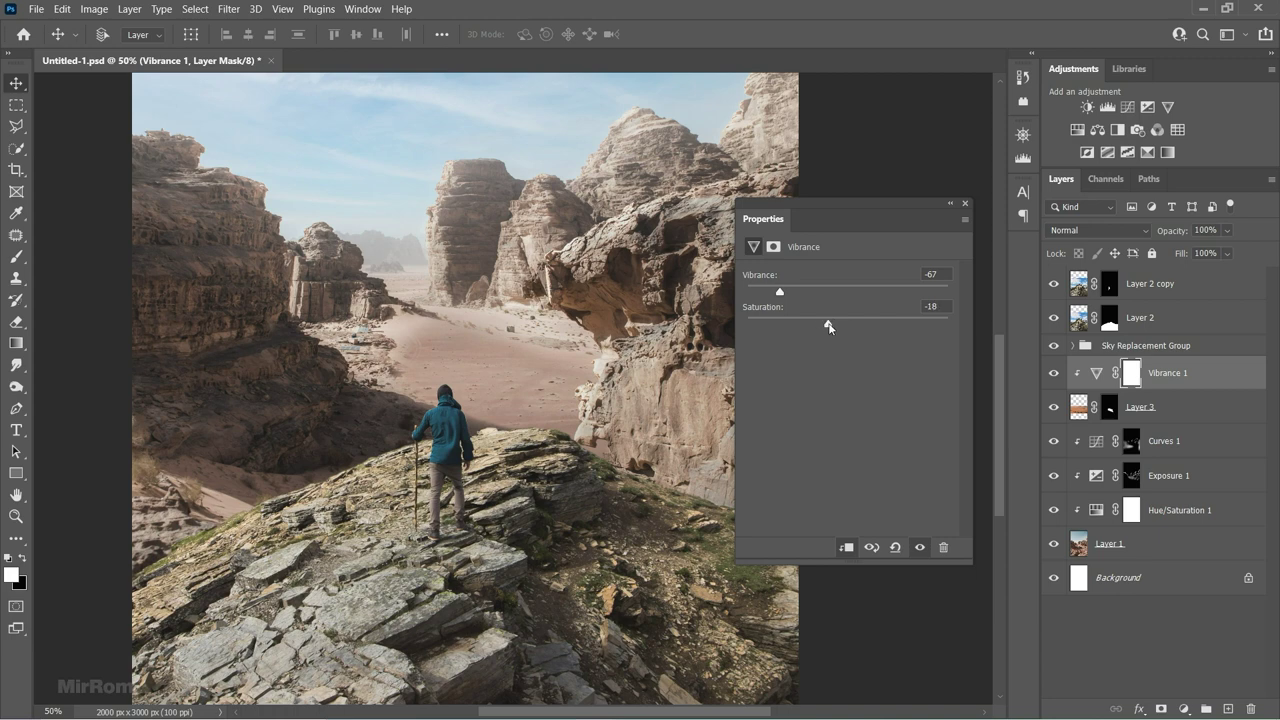
{"action": "left_click", "coordinate": [965, 203]}
{"action": "left_click", "coordinate": [1053, 372]}
{"action": "left_click", "coordinate": [1053, 372]}
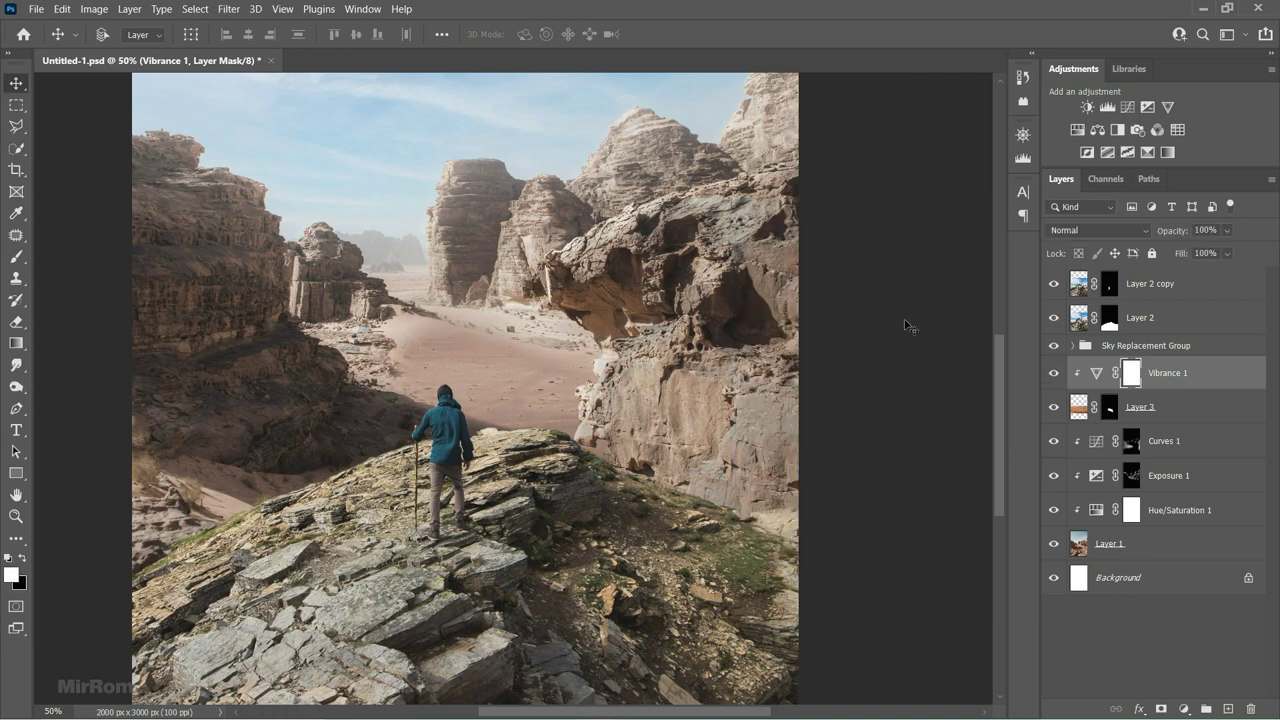
Add a clipped Brightness/Contrast layer with brightness 64 and contrast -8.
{"action": "left_click", "coordinate": [1087, 107]}
{"action": "left_click", "coordinate": [847, 548]}
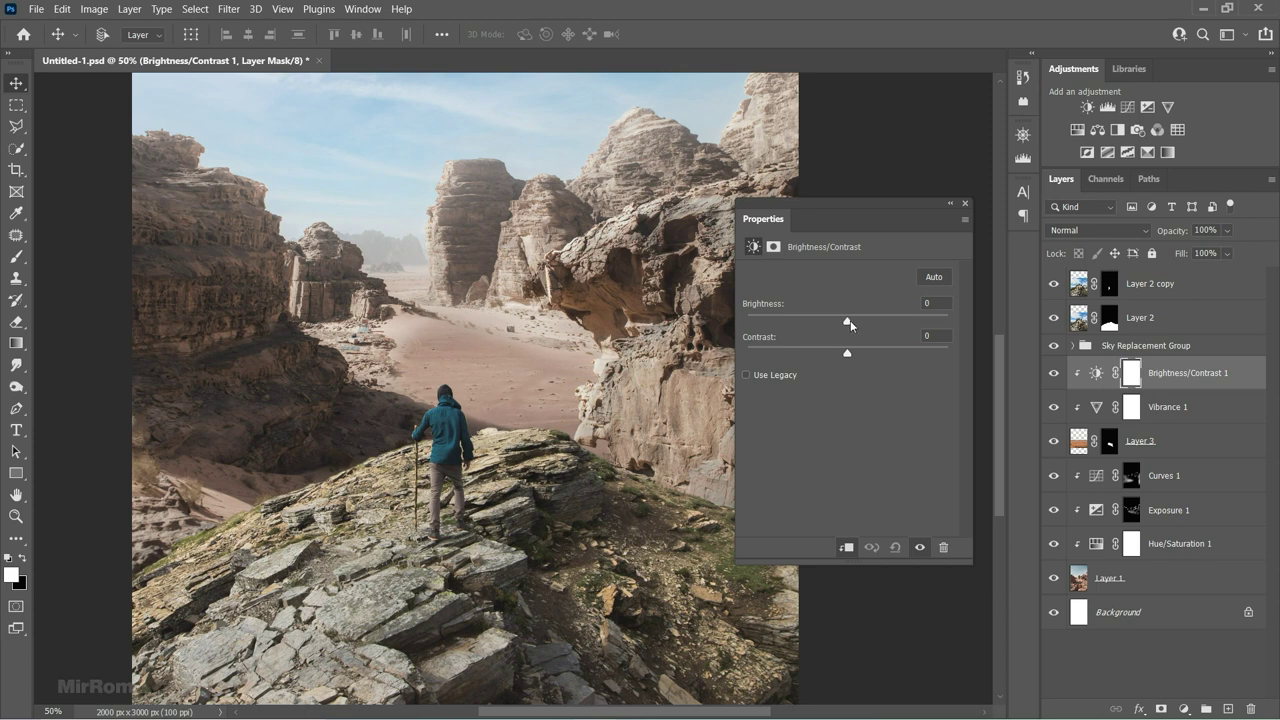
{"action": "left_click_drag", "start_coordinate": [847, 322], "coordinate": [886, 324]}
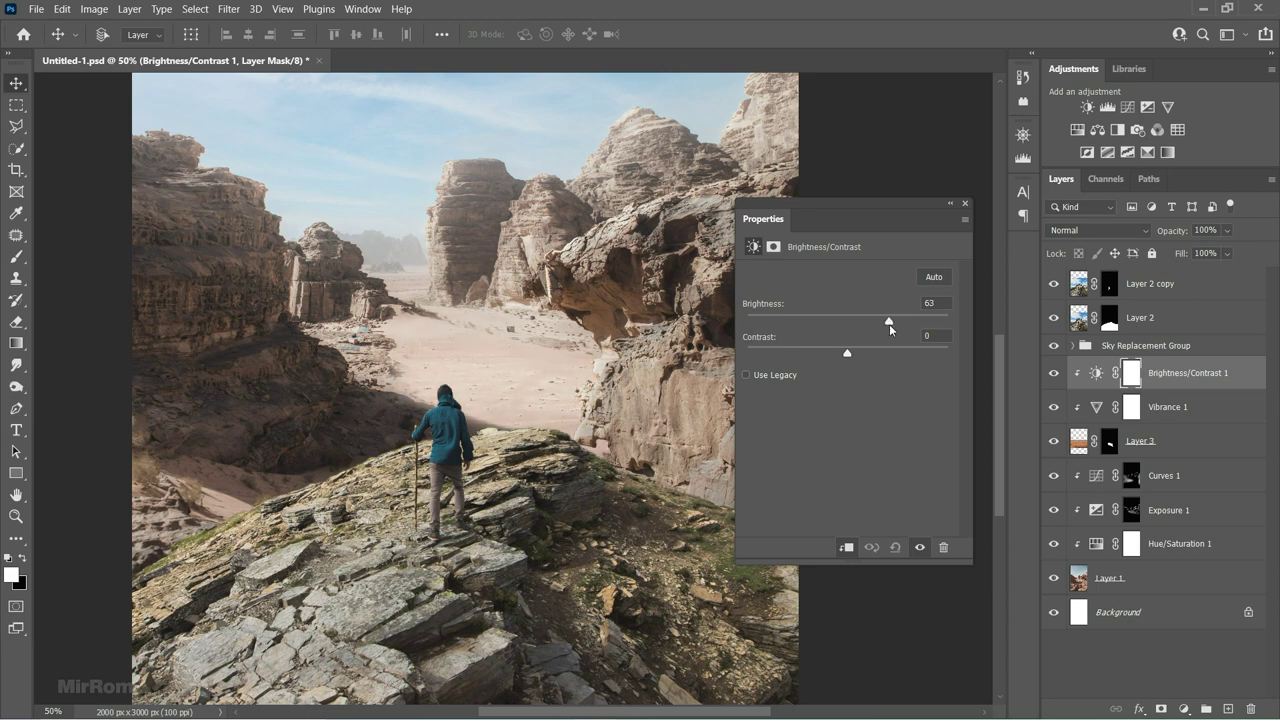
{"action": "left_click_drag", "start_coordinate": [849, 353], "coordinate": [830, 355]}
{"action": "left_click", "coordinate": [965, 204]}
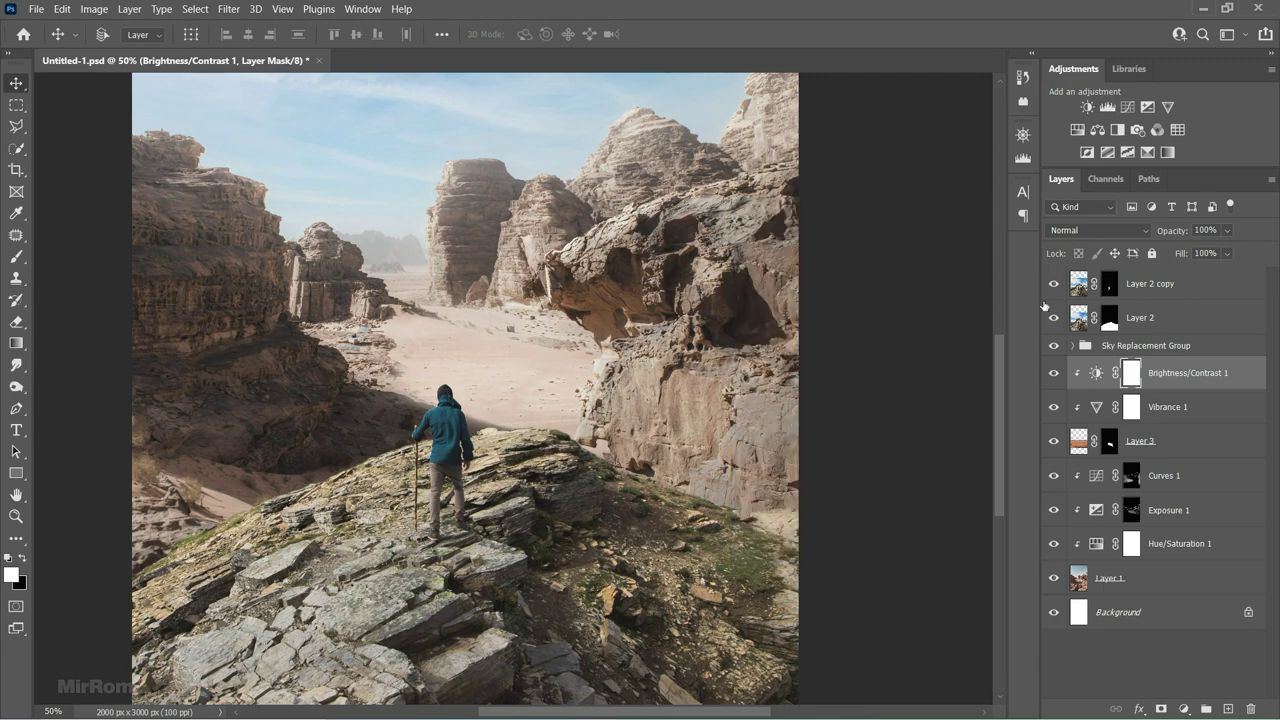
{"action": "double_click", "coordinate": [1044, 446]}
{"action": "scroll", "coordinate": [440, 520], "scroll_direction": "up", "scroll_amount": 1}
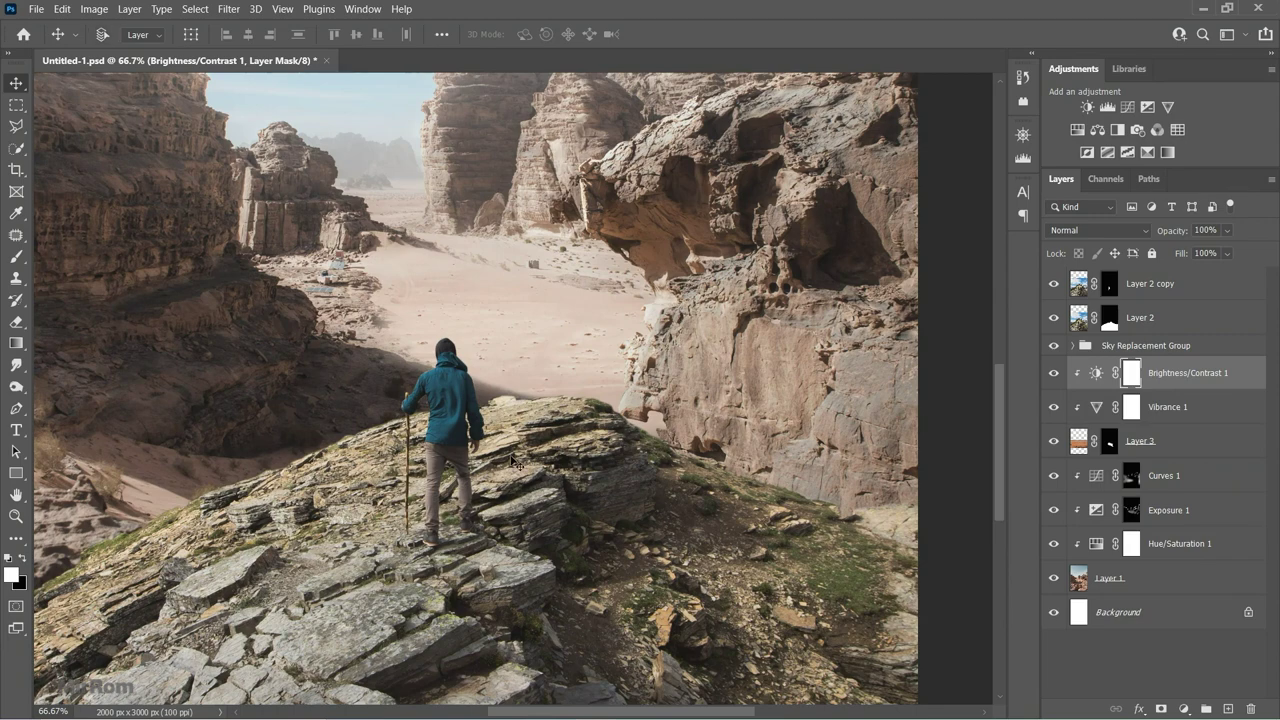
Paint soft black strokes at 38% opacity on Layer 3's mask left of the hiker.
{"action": "left_click", "coordinate": [1090, 450]}
{"action": "scroll", "coordinate": [420, 422], "scroll_direction": "up", "scroll_amount": 1}
{"action": "key", "text": "b"}
{"action": "key", "text": "x"}
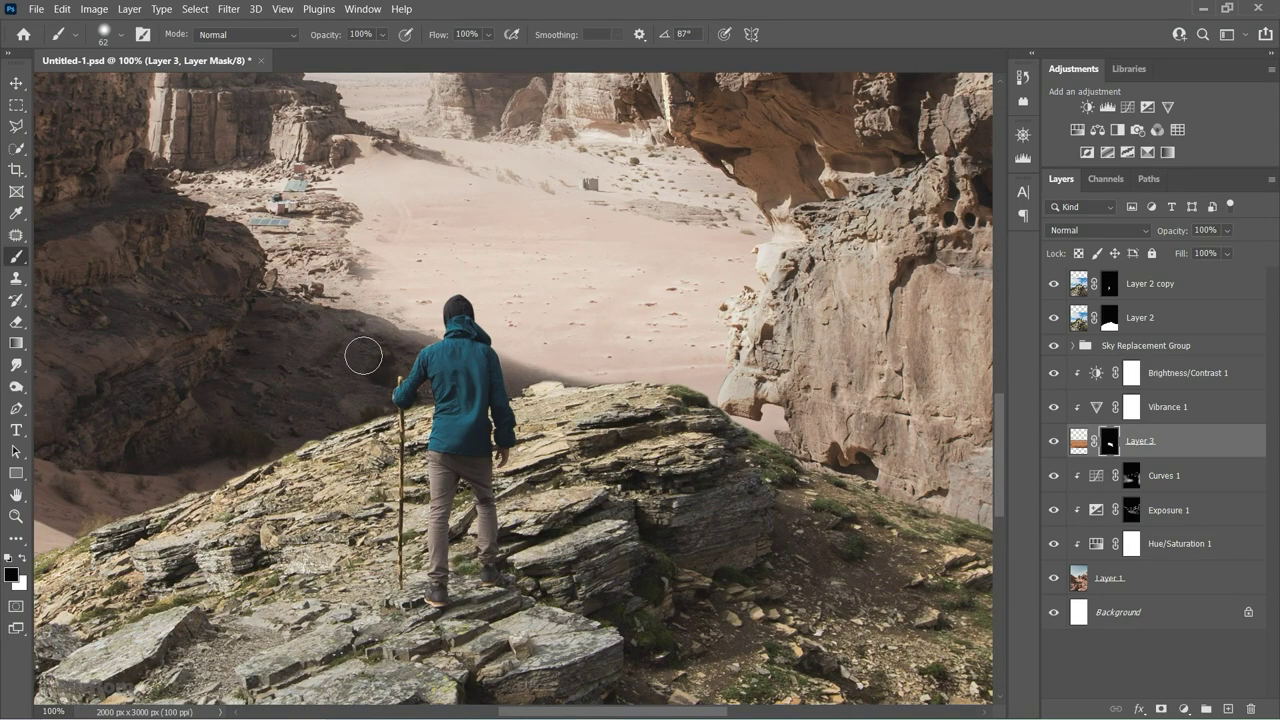
{"action": "right_click", "coordinate": [405, 378]}
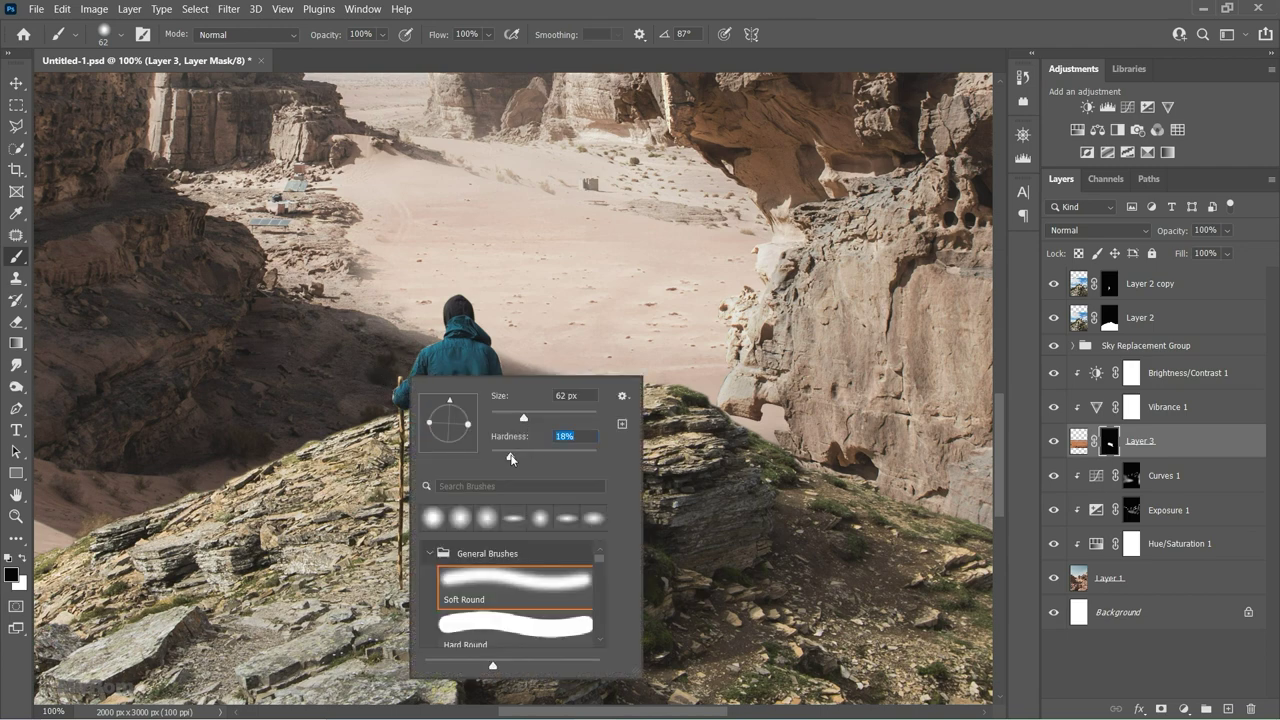
{"action": "left_click", "coordinate": [382, 34]}
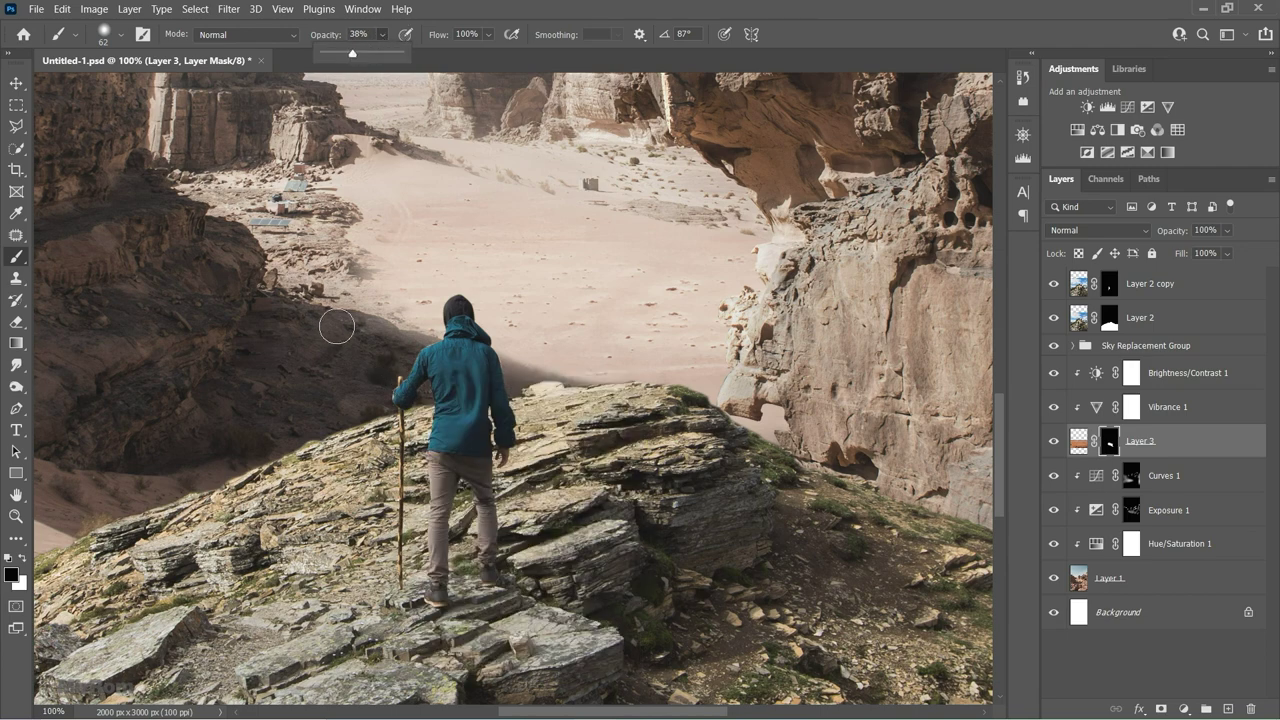
{"action": "left_click_drag", "start_coordinate": [336, 325], "coordinate": [382, 352]}
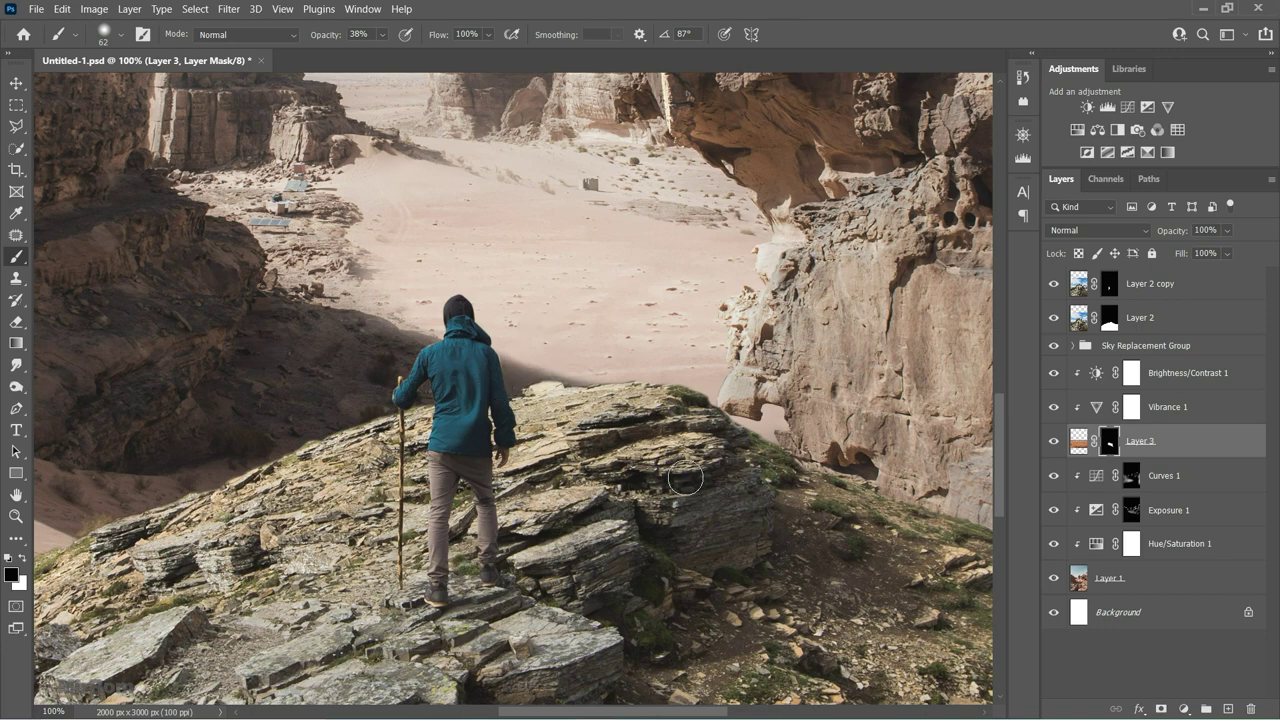
{"action": "key", "text": "ctrl+0"}
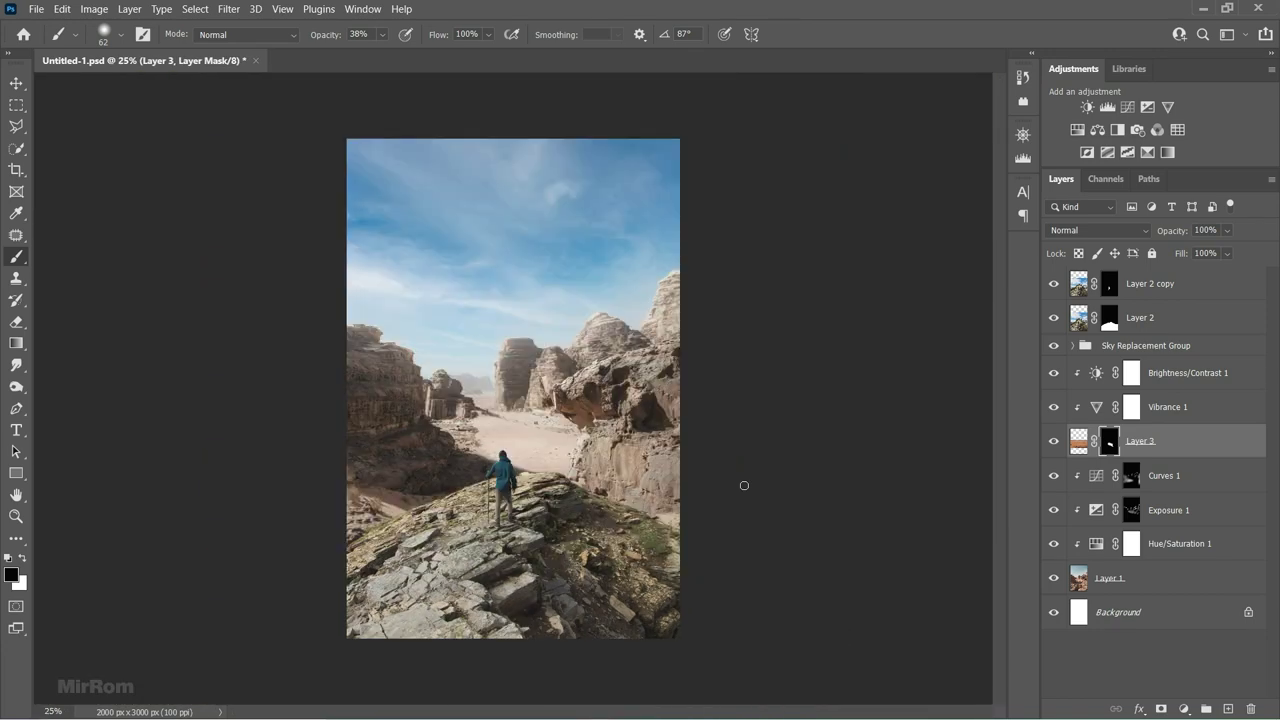
Add a Hue/Saturation layer clipped to the Sky Replacement Group with Lightness +12.
{"action": "key", "text": "v"}
{"action": "left_click", "coordinate": [1140, 346]}
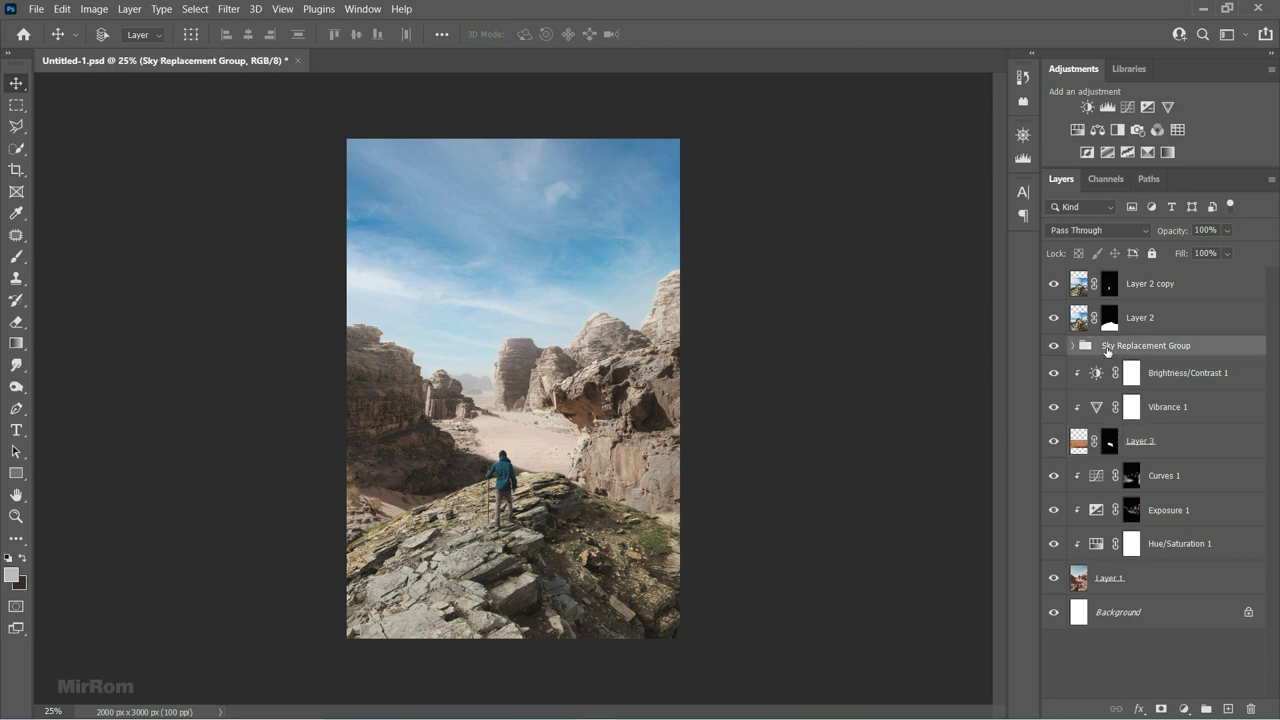
{"action": "left_click", "coordinate": [1077, 130]}
{"action": "left_click", "coordinate": [847, 545]}
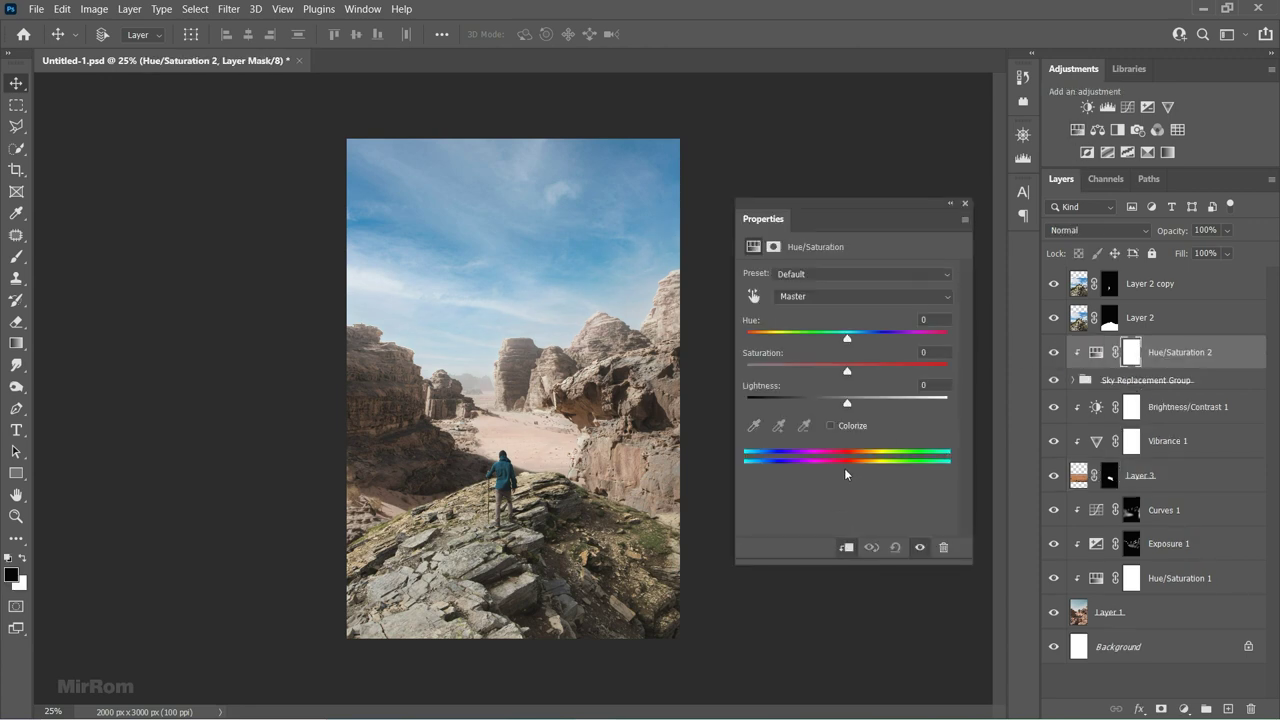
{"action": "left_click_drag", "start_coordinate": [847, 402], "coordinate": [857, 403]}
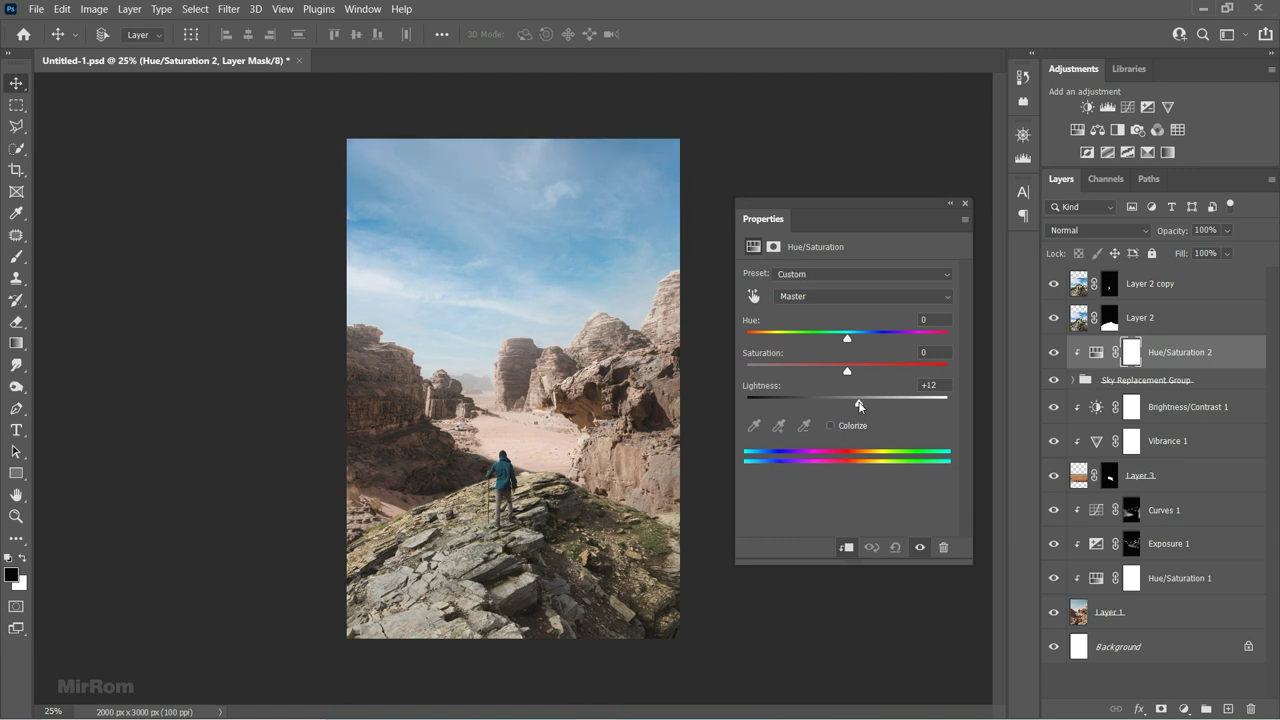
{"action": "double_click", "coordinate": [915, 549]}
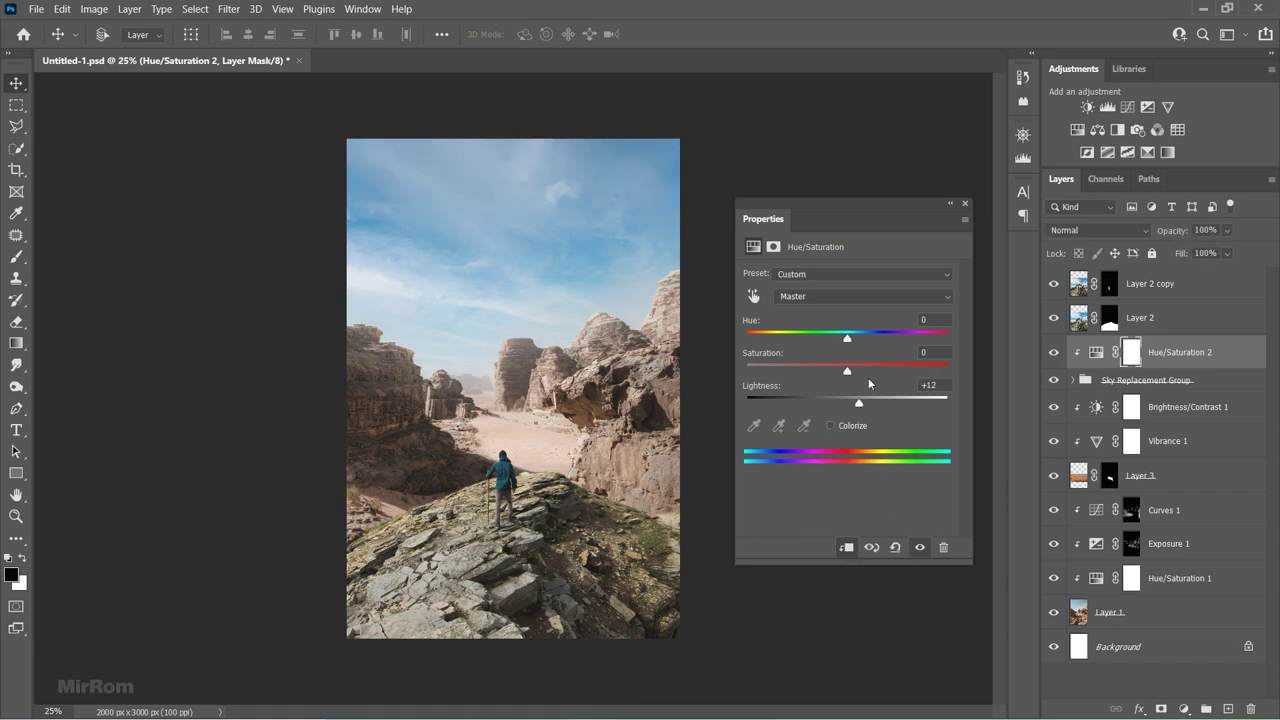
Desaturate the sky's Cyans to -59 and Blues to -100.
{"action": "left_click", "coordinate": [821, 298]}
{"action": "left_click", "coordinate": [815, 363]}
{"action": "left_click_drag", "start_coordinate": [848, 371], "coordinate": [847, 373]}
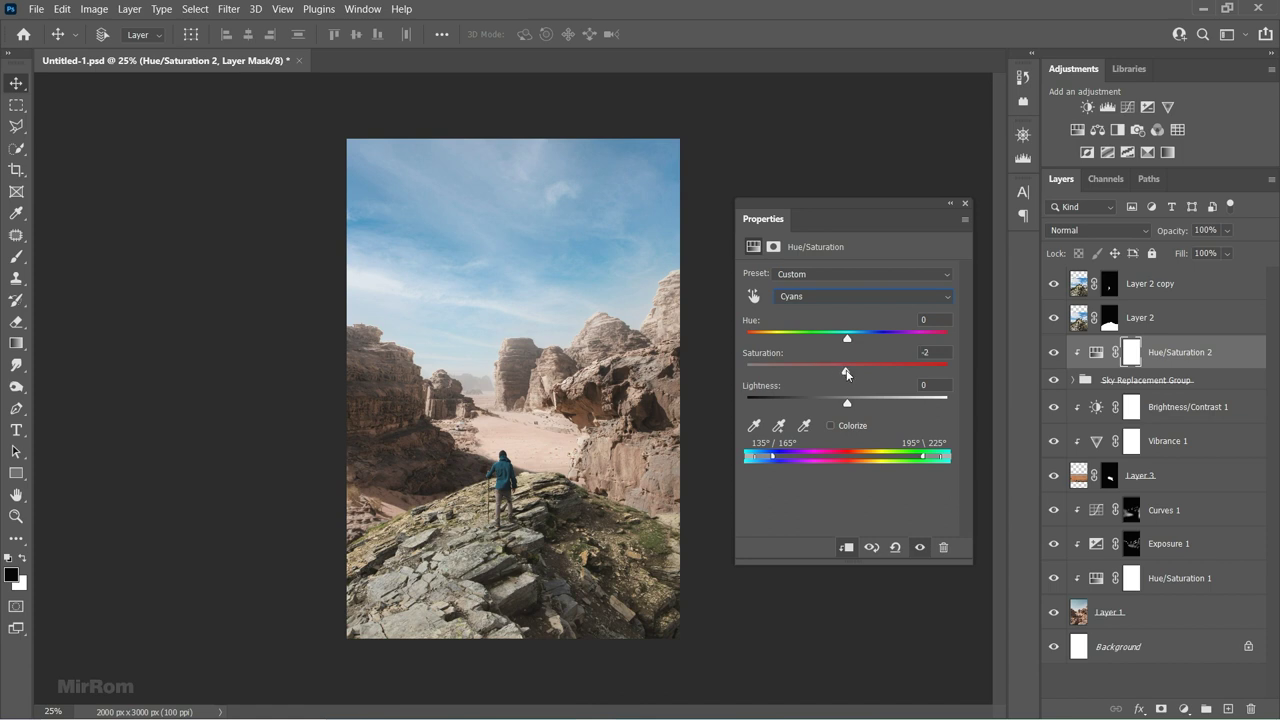
{"action": "left_click", "coordinate": [825, 298]}
{"action": "left_click", "coordinate": [806, 375]}
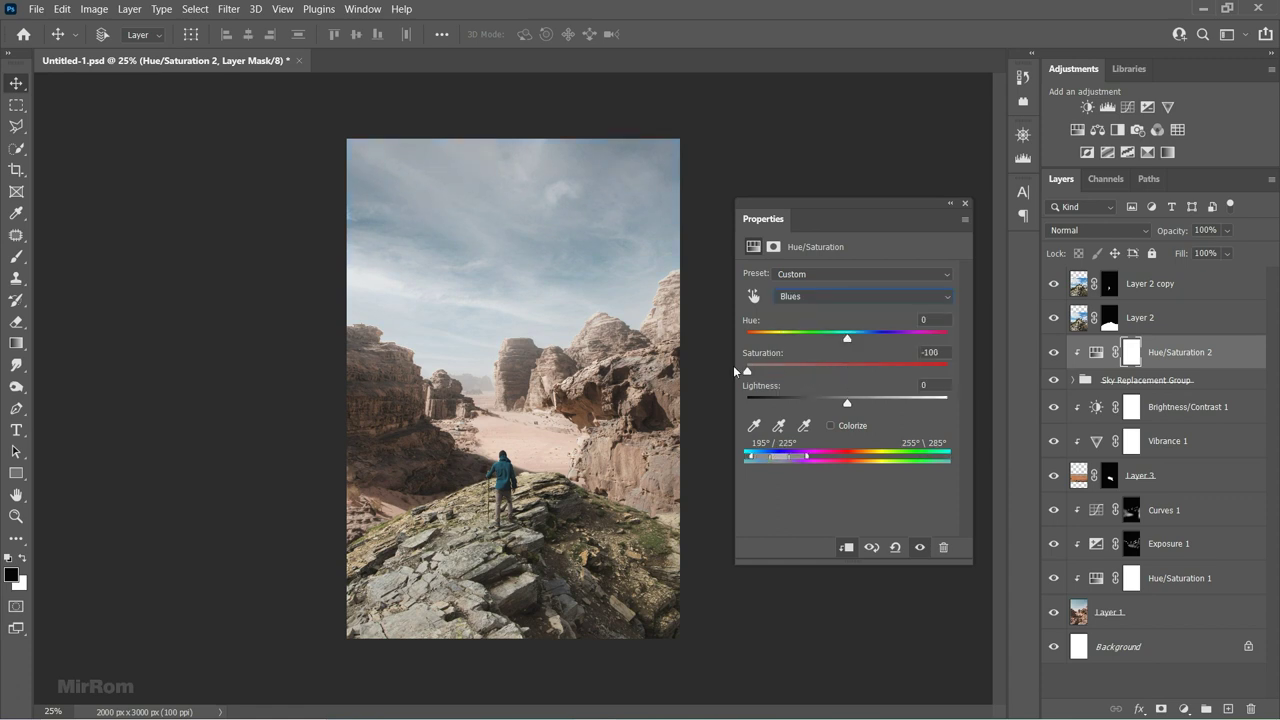
{"action": "left_click", "coordinate": [965, 205]}
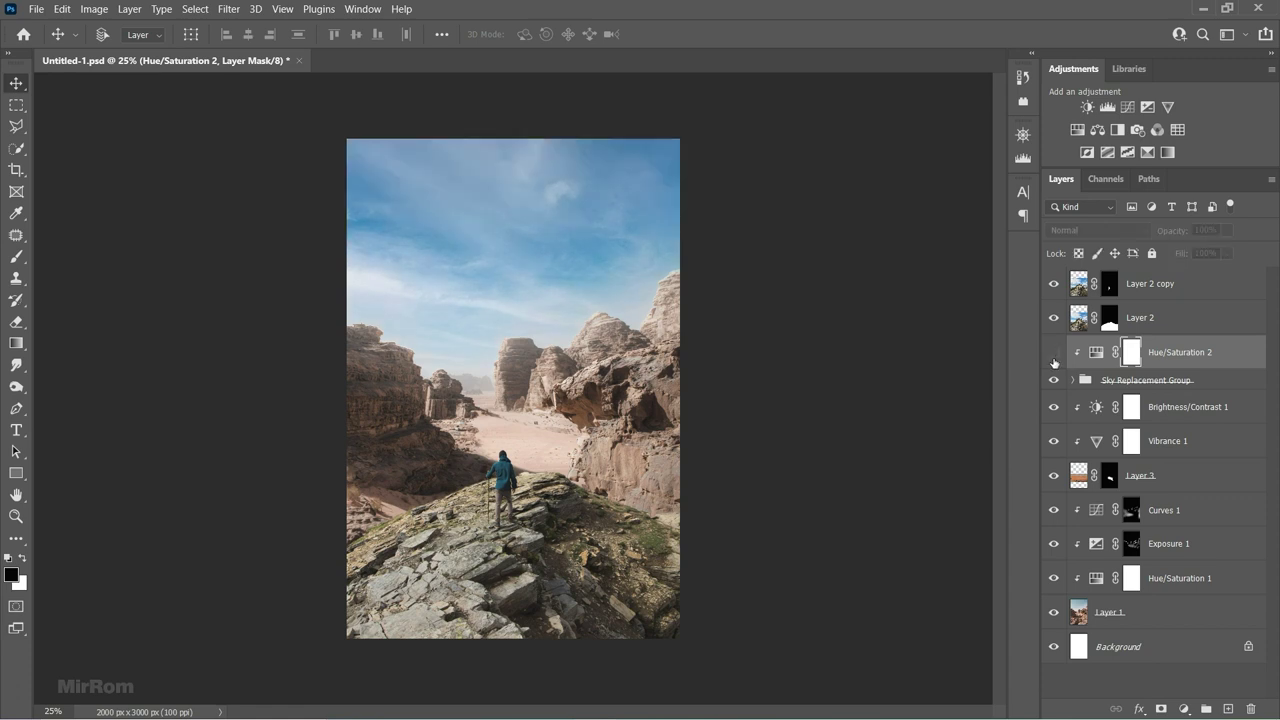
{"action": "left_click", "coordinate": [1097, 130]}
Clip Color Balance 1 to the sky, shift midtones to Red +7 and Yellow -17, and save.
{"action": "left_click", "coordinate": [846, 548]}
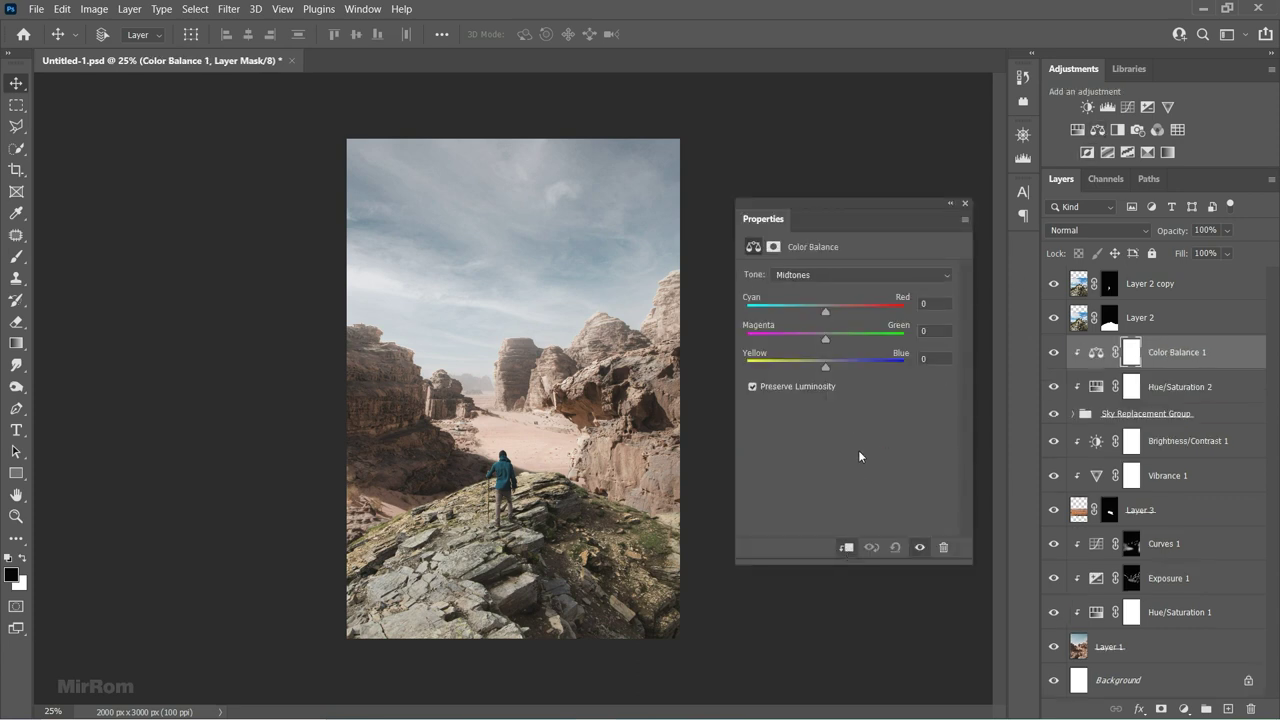
{"action": "left_click_drag", "start_coordinate": [831, 314], "coordinate": [832, 313]}
{"action": "left_click_drag", "start_coordinate": [825, 368], "coordinate": [813, 368]}
{"action": "left_click", "coordinate": [965, 204]}
{"action": "left_click", "coordinate": [1090, 354]}
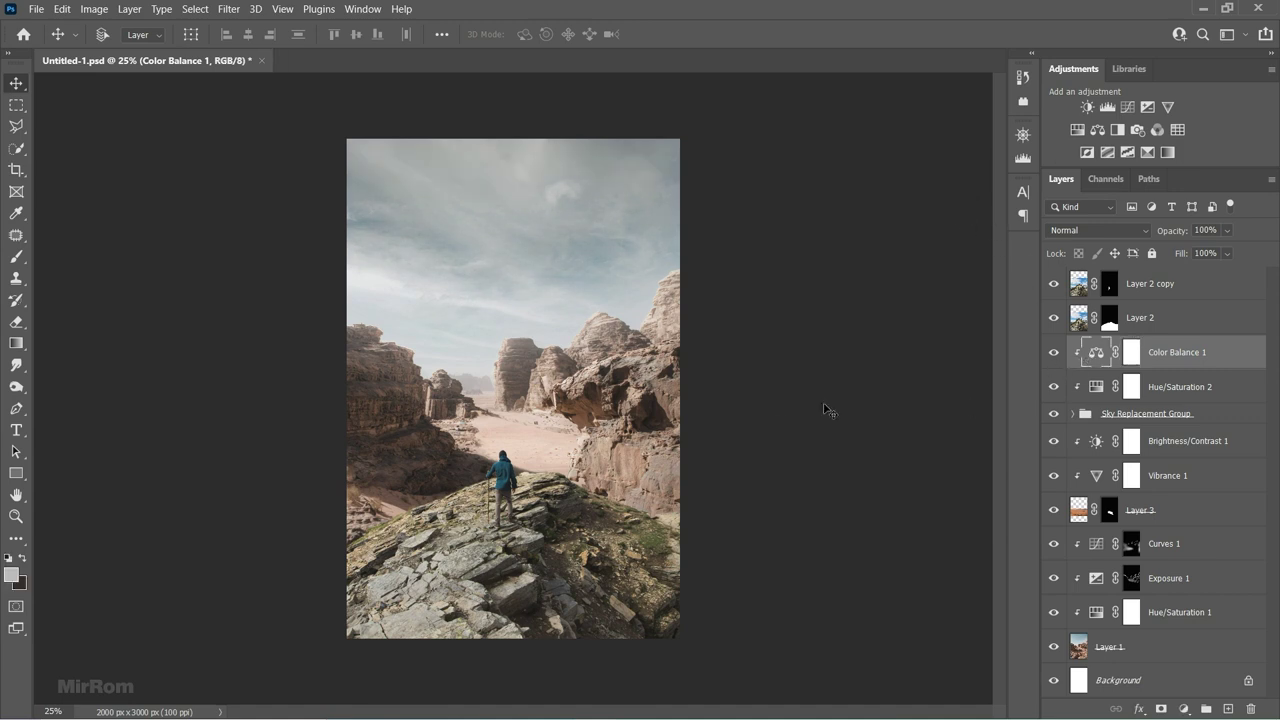
{"action": "key", "text": "ctrl+s"}
Open the sci-fi city PNG, drag it into the composite, and convert it to a smart object.
{"action": "left_click", "coordinate": [36, 9]}
{"action": "left_click", "coordinate": [45, 40]}
{"action": "double_click", "coordinate": [985, 275]}
{"action": "mouse_move", "coordinate": [575, 253]}
{"action": "left_mouse_down"}
{"action": "mouse_move", "coordinate": [590, 253]}
{"action": "mouse_move", "coordinate": [543, 246]}
{"action": "mouse_move", "coordinate": [573, 291]}
{"action": "left_mouse_up"}
{"action": "right_click", "coordinate": [1165, 352]}
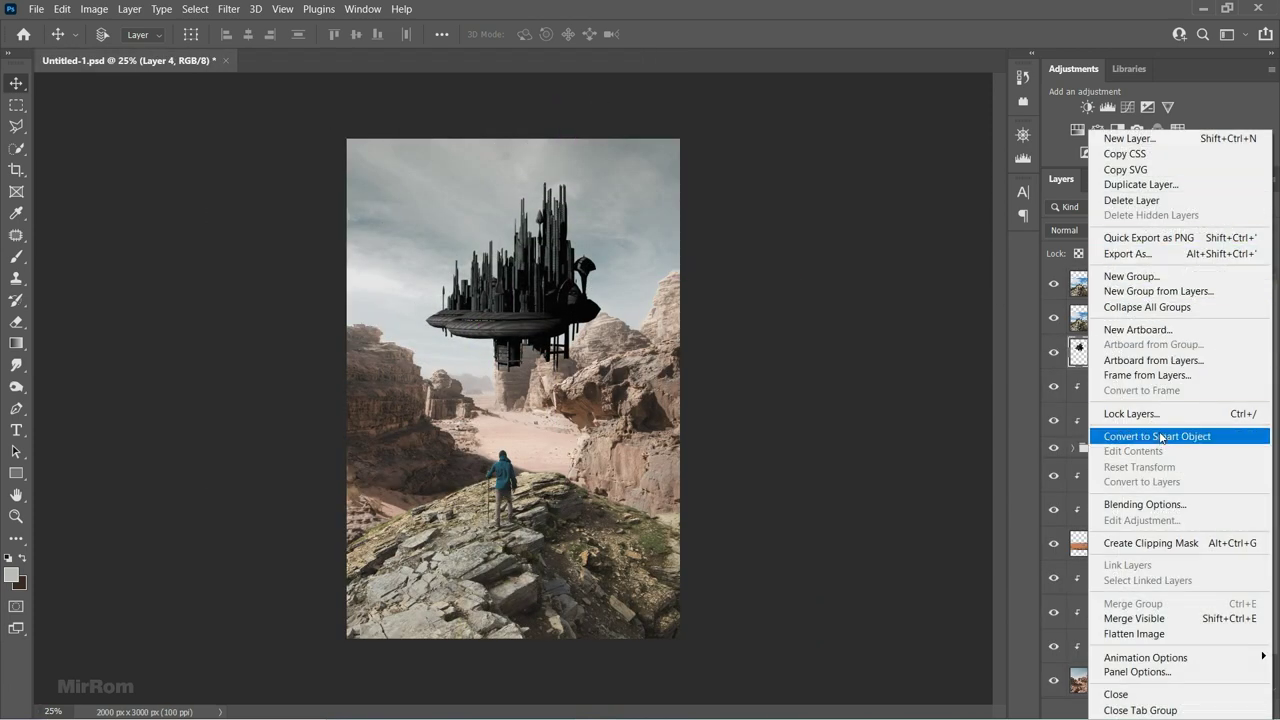
{"action": "left_click", "coordinate": [1160, 460]}
Position the city over the canyon rocks and scale it to about 112%.
{"action": "left_click_drag", "start_coordinate": [592, 329], "coordinate": [564, 359]}
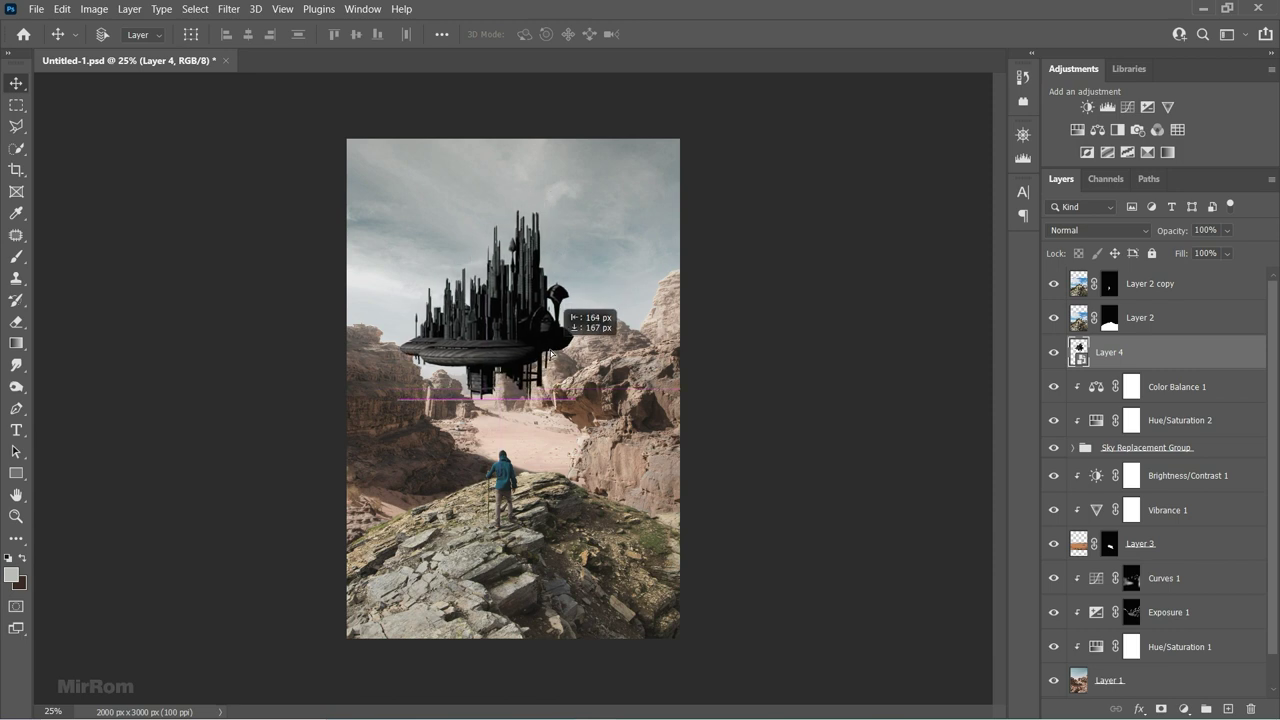
{"action": "left_click_drag", "start_coordinate": [1186, 233], "coordinate": [1156, 233]}
{"action": "left_click_drag", "start_coordinate": [632, 362], "coordinate": [632, 370]}
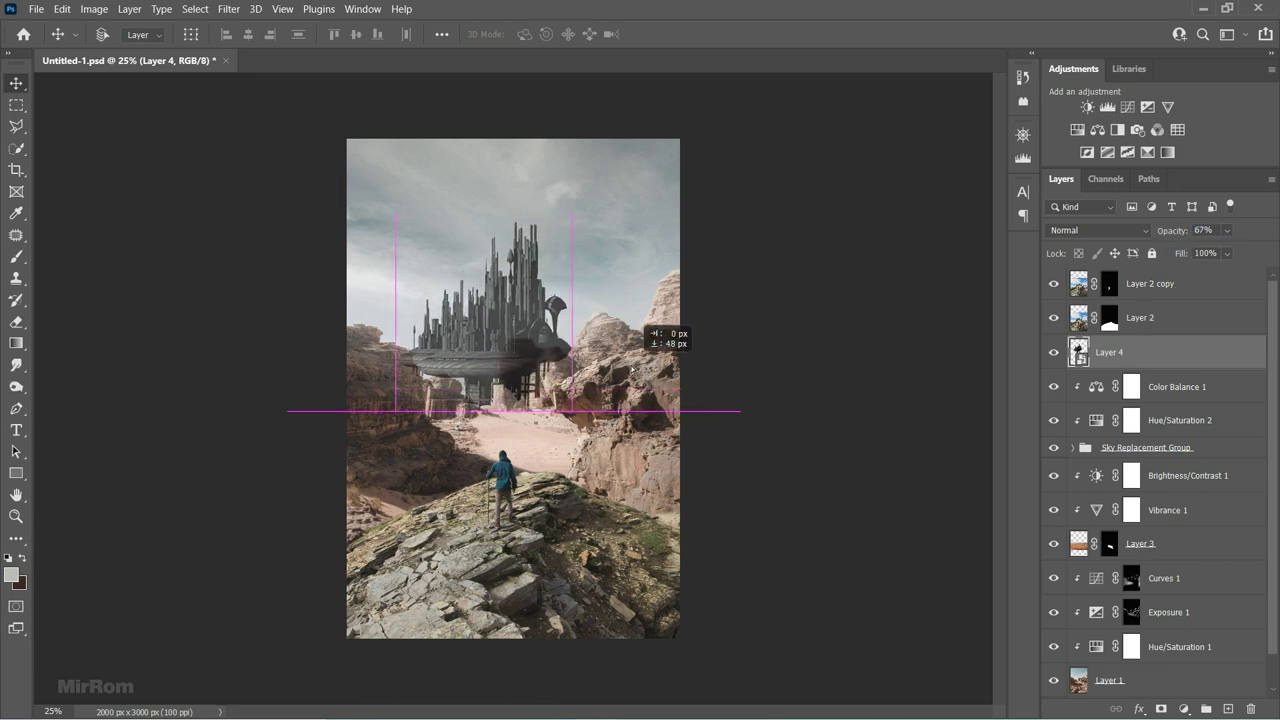
{"action": "key", "text": "ctrl+t"}
{"action": "mouse_move", "coordinate": [572, 222]}
{"action": "left_mouse_down"}
{"action": "mouse_move", "coordinate": [614, 208]}
{"action": "mouse_move", "coordinate": [599, 222]}
{"action": "left_mouse_up"}
{"action": "left_click_drag", "start_coordinate": [555, 310], "coordinate": [552, 320]}
{"action": "left_click_drag", "start_coordinate": [579, 221], "coordinate": [588, 215]}
{"action": "left_click", "coordinate": [824, 35]}
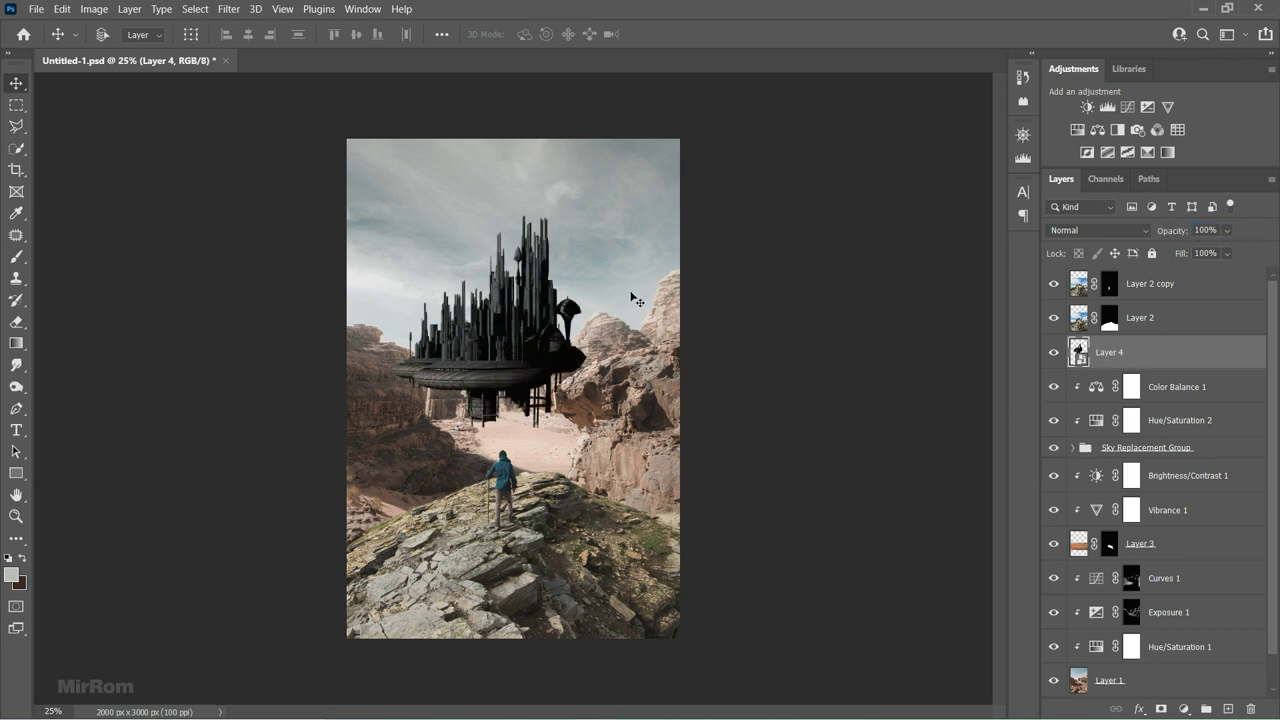
{"action": "left_click", "coordinate": [200, 9]}
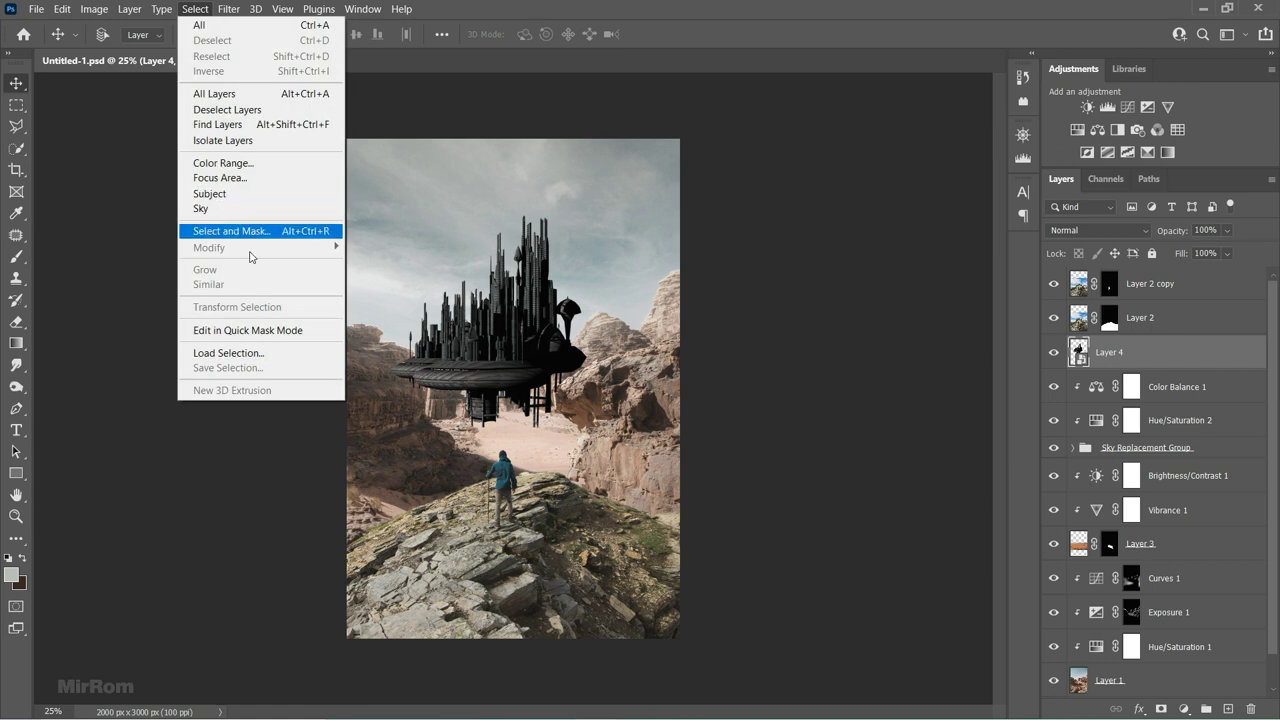
Load the saved selection Sel1.
{"action": "left_click", "coordinate": [230, 353]}
{"action": "left_click", "coordinate": [632, 204]}
{"action": "left_click", "coordinate": [614, 249]}
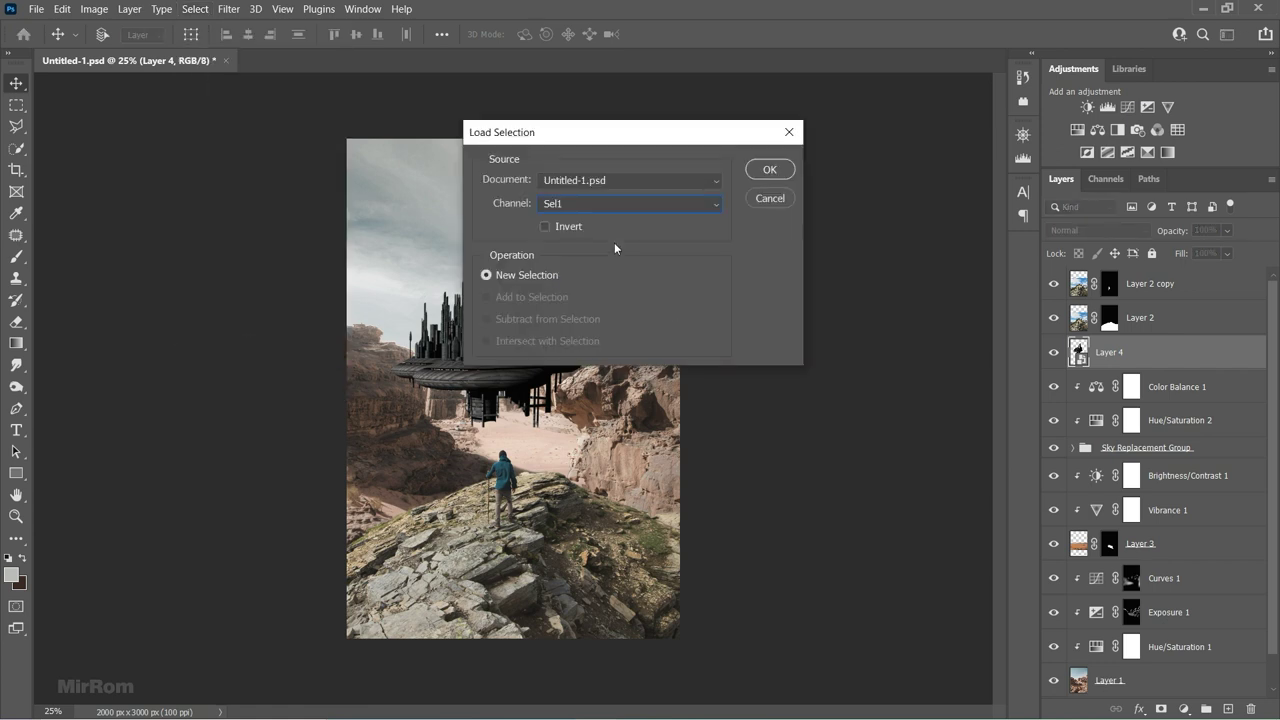
{"action": "left_click", "coordinate": [766, 170]}
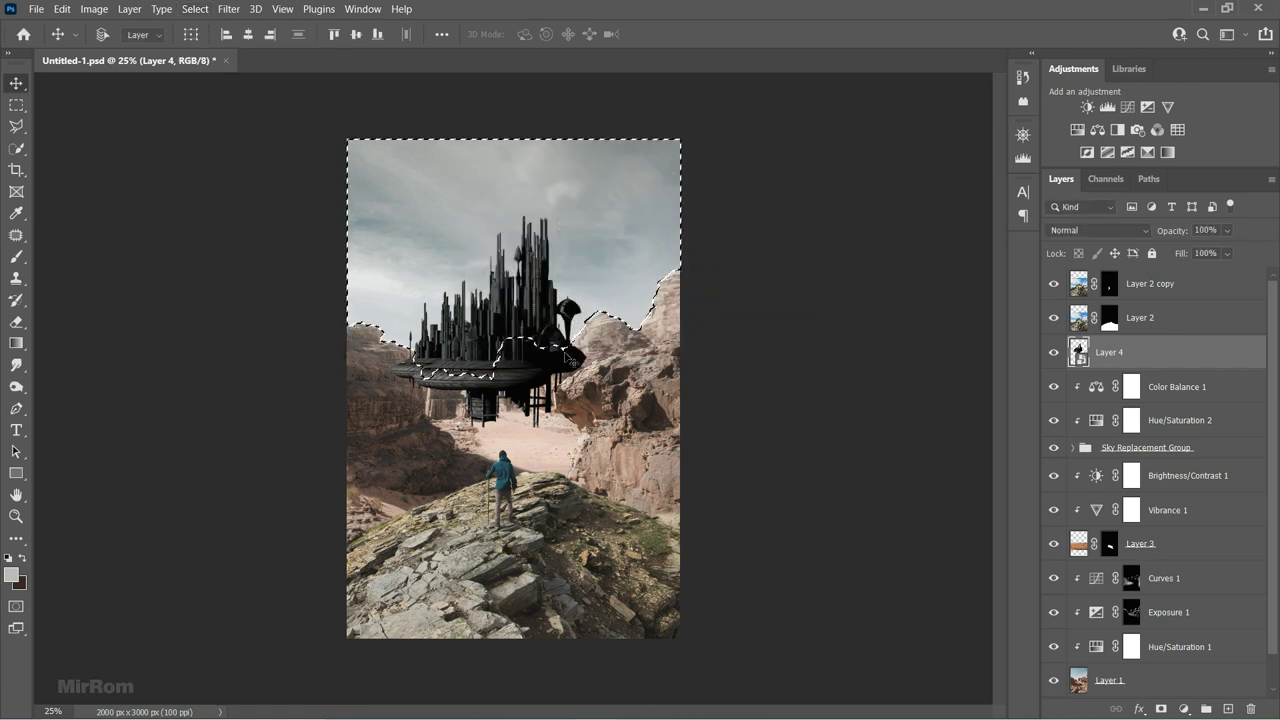
Hide the city layer and trim the selection along the left rock edge with Quick Selection.
{"action": "key", "text": "b"}
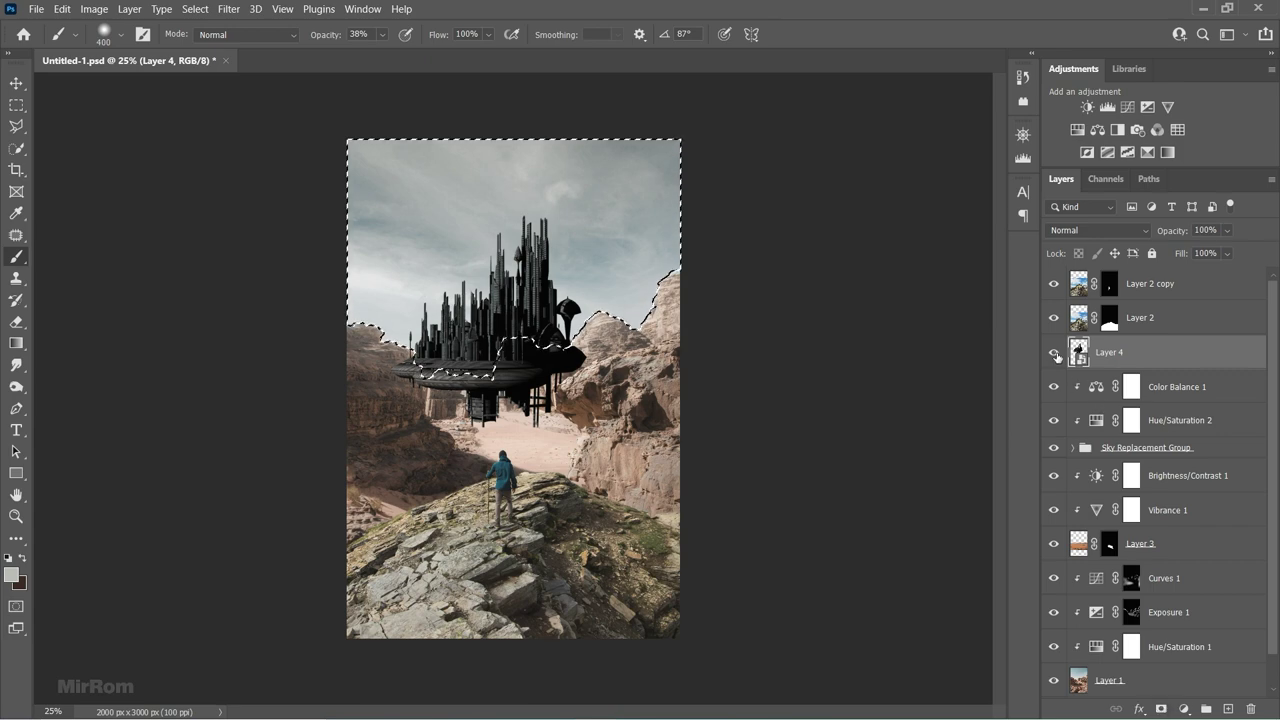
{"action": "left_click", "coordinate": [1053, 352]}
{"action": "scroll", "coordinate": [477, 370], "scroll_direction": "up", "scroll_amount": 3}
{"action": "key", "text": "w"}
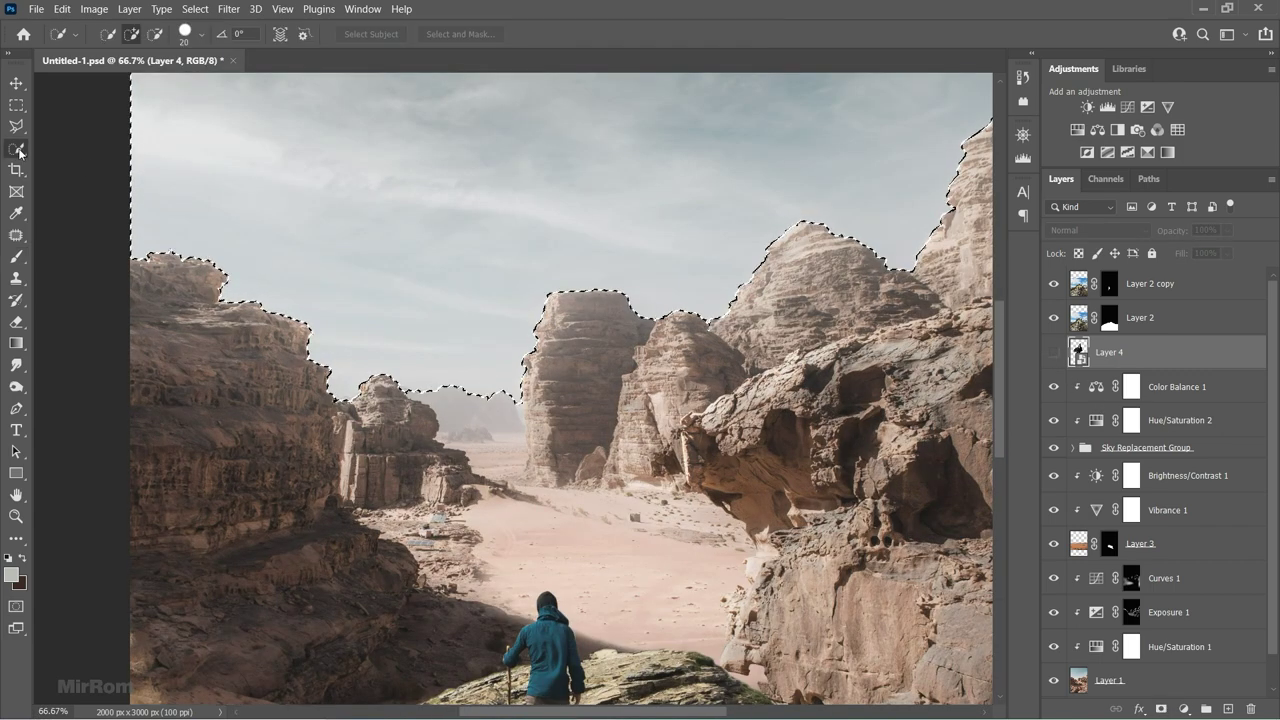
{"action": "key", "text": "alt"}
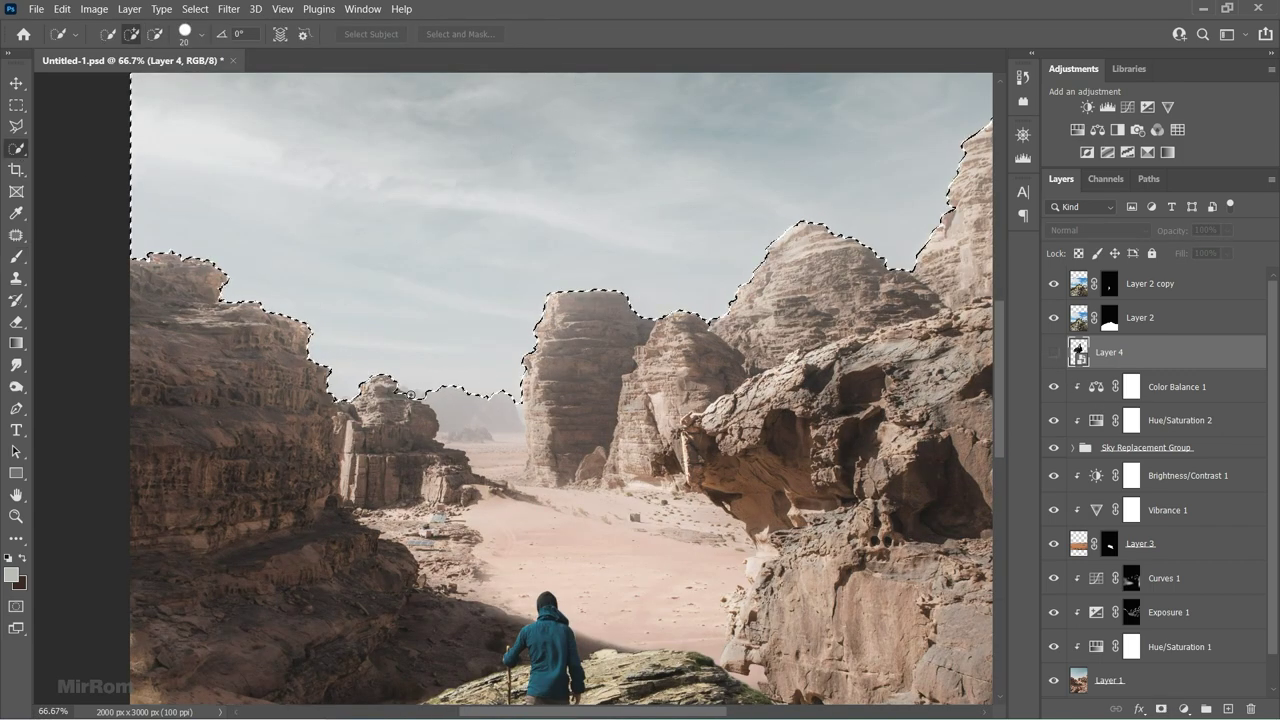
{"action": "left_click_drag", "start_coordinate": [414, 393], "coordinate": [337, 347]}
With the Polygonal Lasso, outline the rock area beside the haze and subtract it from the selection.
{"action": "right_click", "coordinate": [16, 126]}
{"action": "left_click", "coordinate": [80, 145]}
{"action": "scroll", "coordinate": [408, 363], "scroll_direction": "up", "scroll_amount": 2}
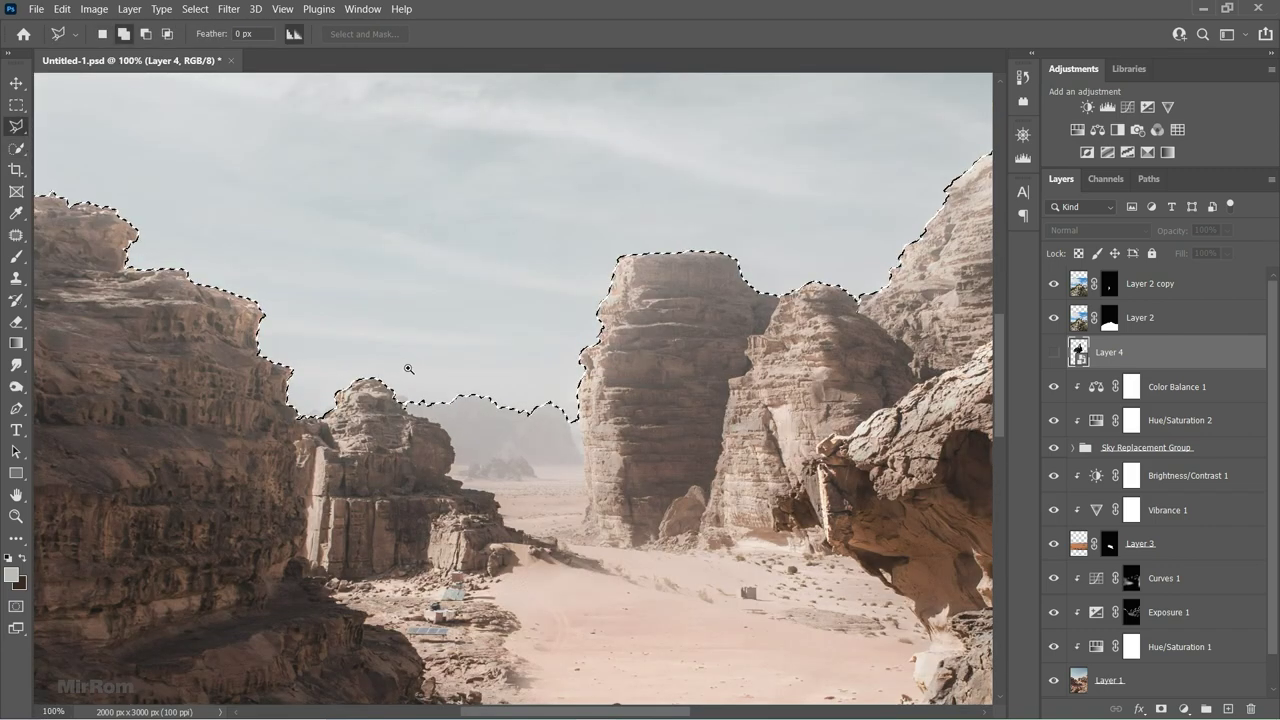
{"action": "left_click", "coordinate": [145, 34]}
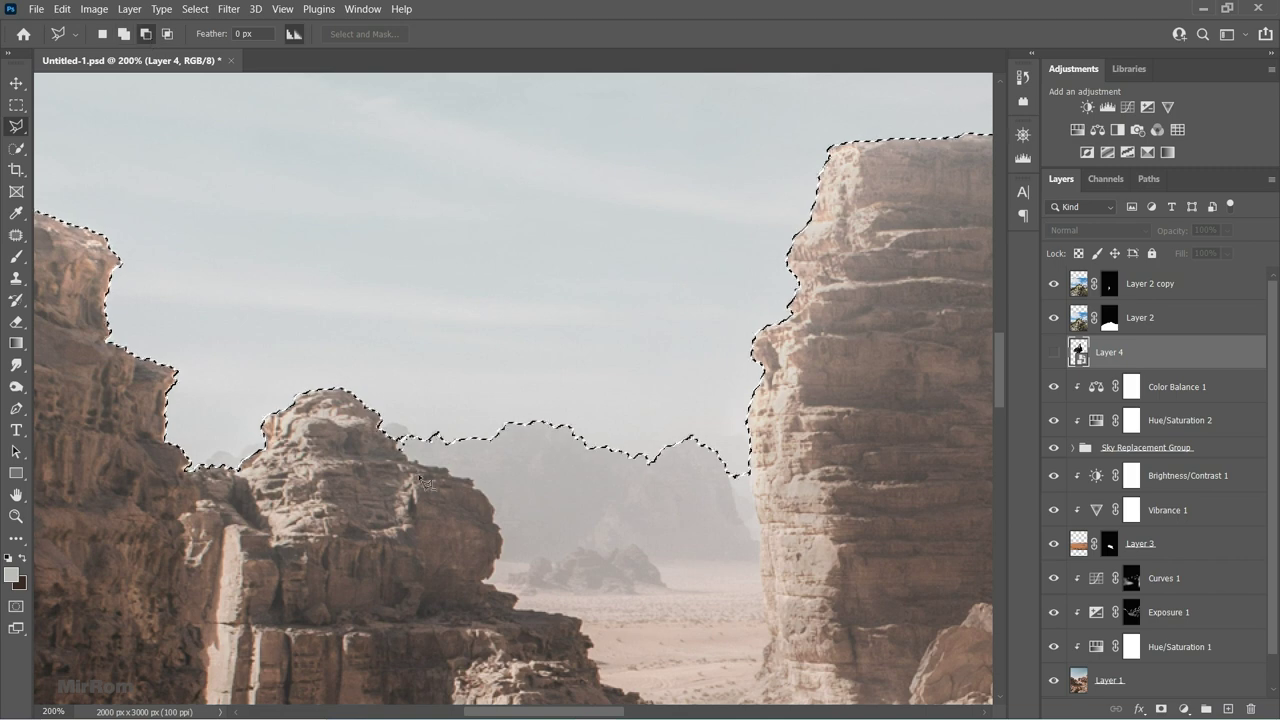
{"action": "left_click", "coordinate": [447, 469]}
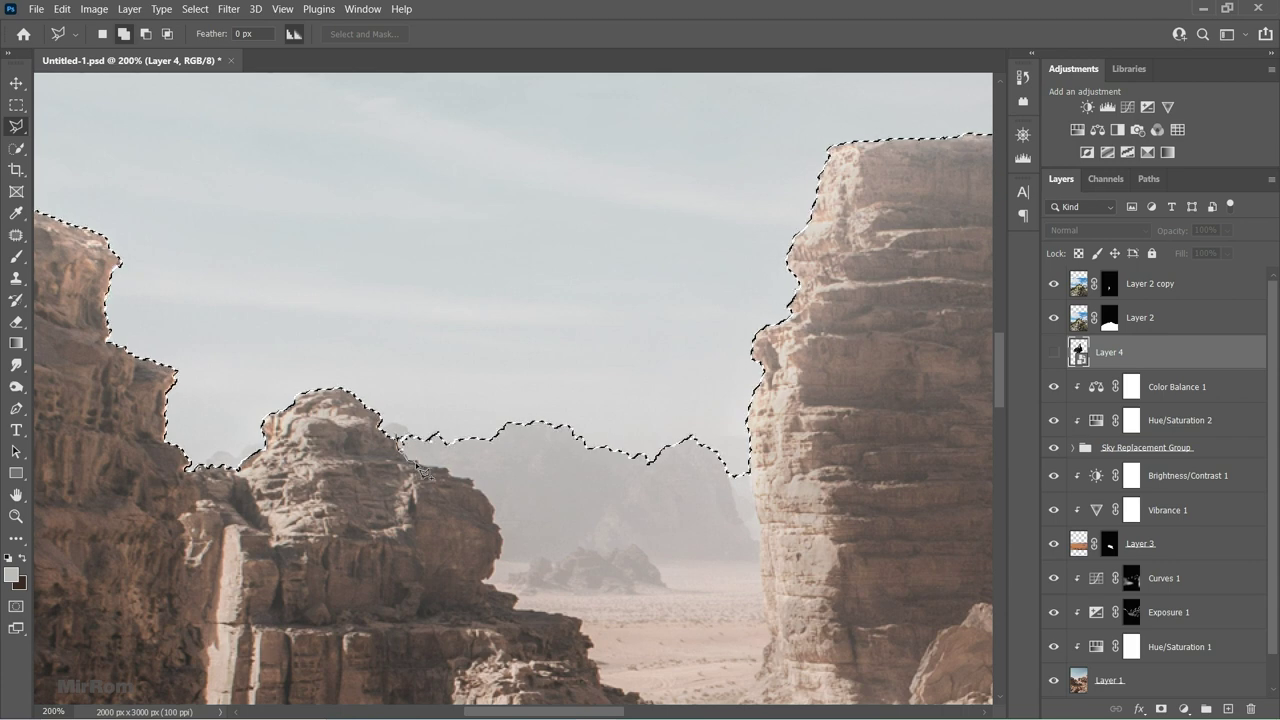
{"action": "left_click", "coordinate": [447, 478]}
{"action": "left_click", "coordinate": [468, 488]}
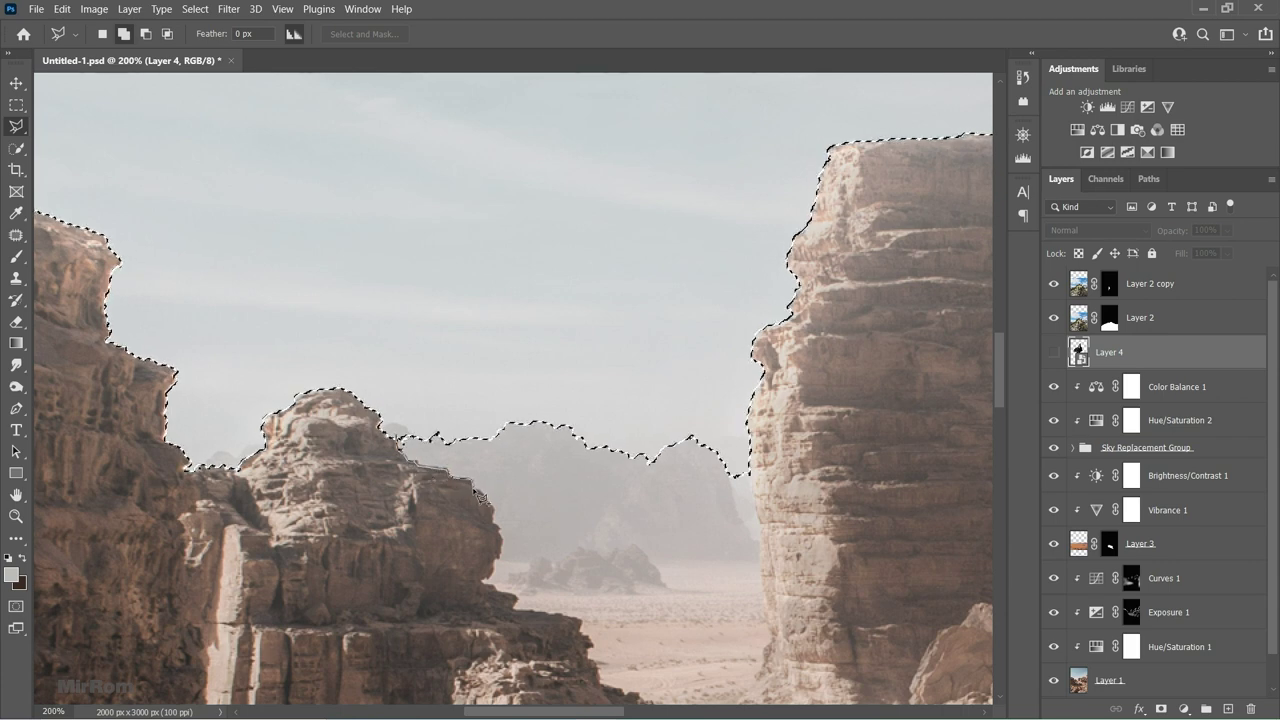
{"action": "left_click", "coordinate": [497, 524]}
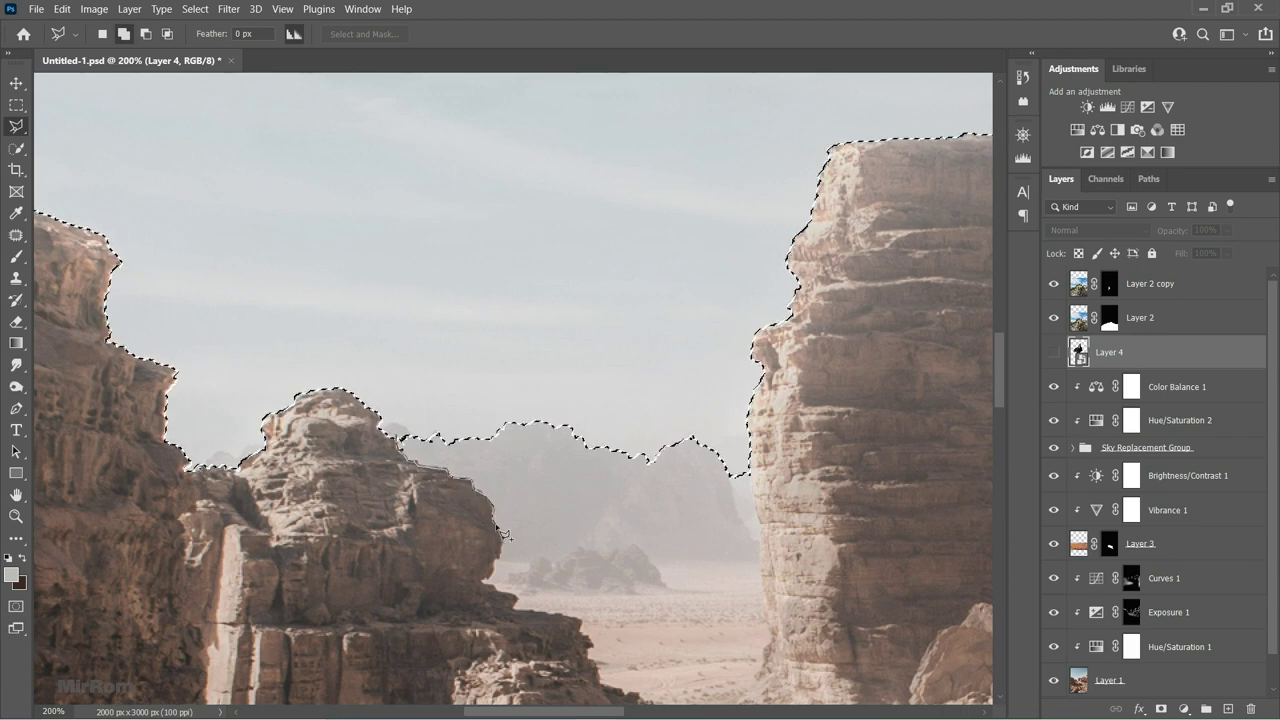
{"action": "left_click", "coordinate": [499, 556]}
{"action": "left_click", "coordinate": [578, 578]}
{"action": "left_click", "coordinate": [621, 540]}
{"action": "left_click", "coordinate": [615, 415]}
{"action": "left_click", "coordinate": [497, 405]}
{"action": "left_click", "coordinate": [405, 445]}
Add the haze and right cliff area to the selection, zoom out, and show the city layer.
{"action": "left_click", "coordinate": [590, 430]}
{"action": "left_click", "coordinate": [674, 407]}
{"action": "left_click", "coordinate": [718, 425]}
{"action": "left_click", "coordinate": [748, 470]}
{"action": "left_click", "coordinate": [760, 527]}
{"action": "left_click", "coordinate": [760, 578]}
{"action": "left_click", "coordinate": [578, 573]}
{"action": "left_click", "coordinate": [550, 525]}
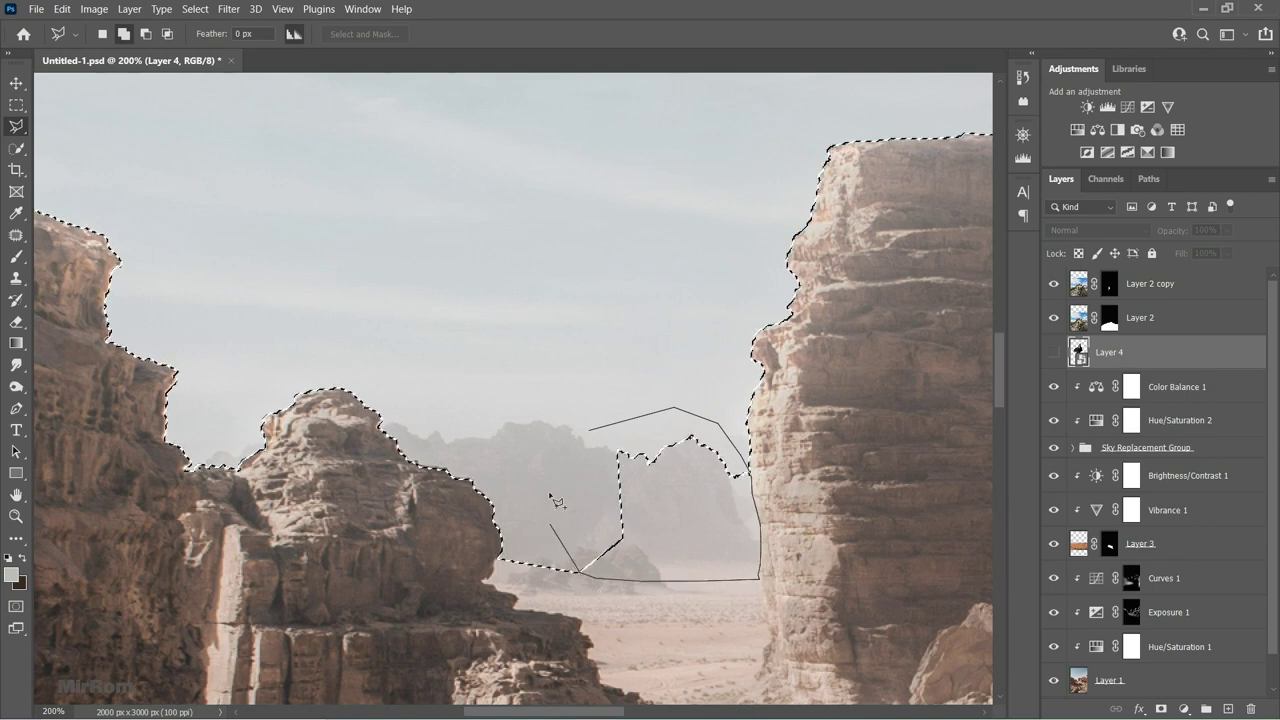
{"action": "left_click", "coordinate": [590, 430]}
{"action": "key", "text": "ctrl+minus"}
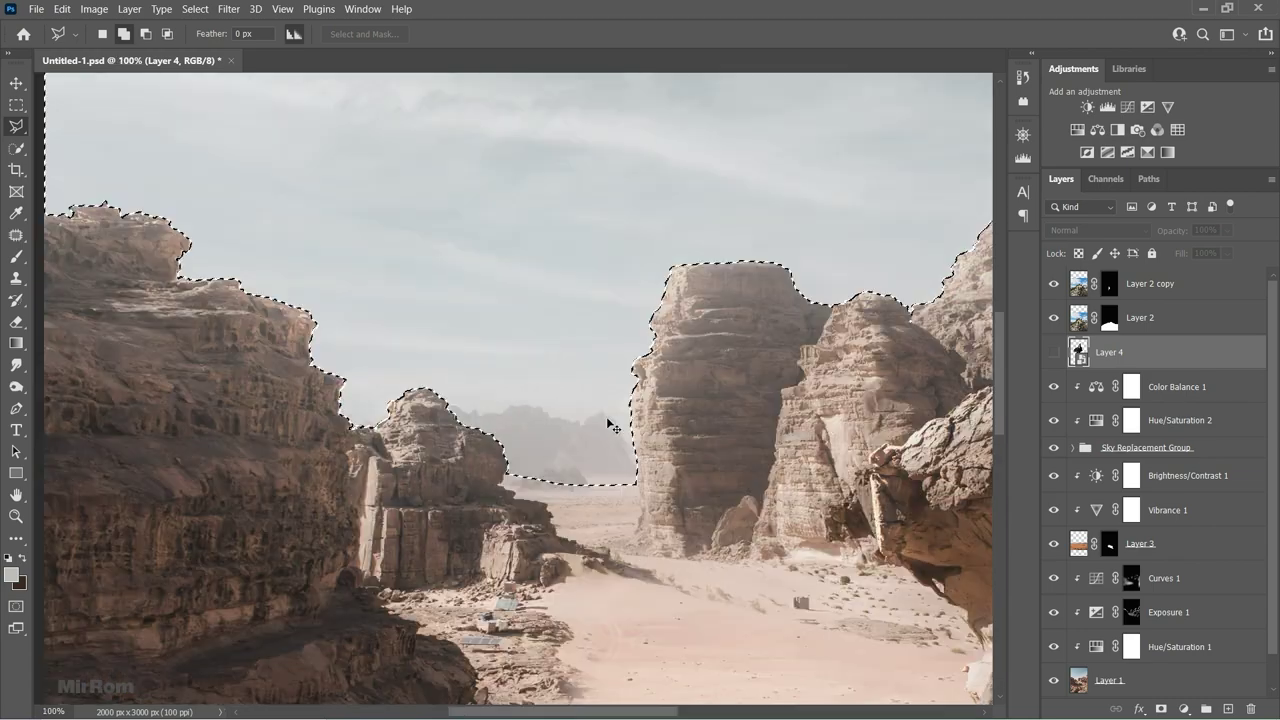
{"action": "key", "text": "ctrl+minus"}
{"action": "key", "text": "ctrl+minus"}
{"action": "key", "text": "ctrl+minus"}
{"action": "left_click", "coordinate": [1053, 352]}
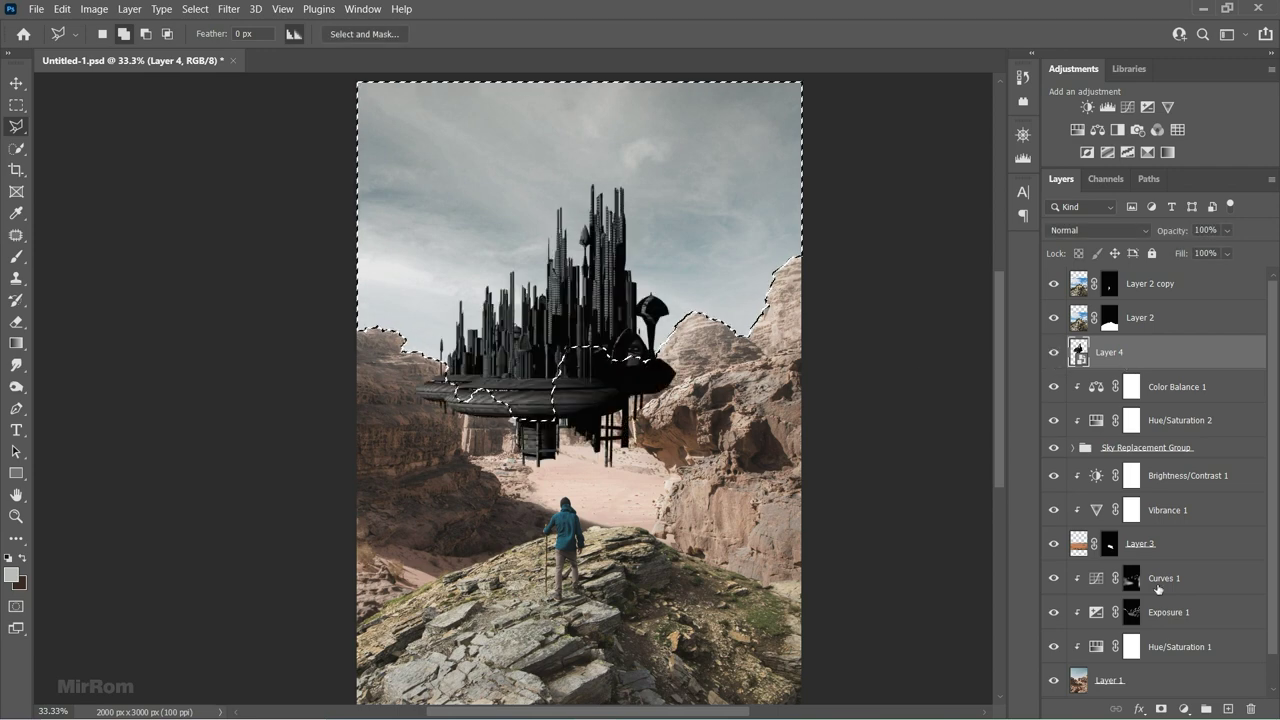
Add a layer mask to Layer 4 and paint black over the city's base behind the canyon rocks.
{"action": "left_click", "coordinate": [1161, 709], "text": "alt"}
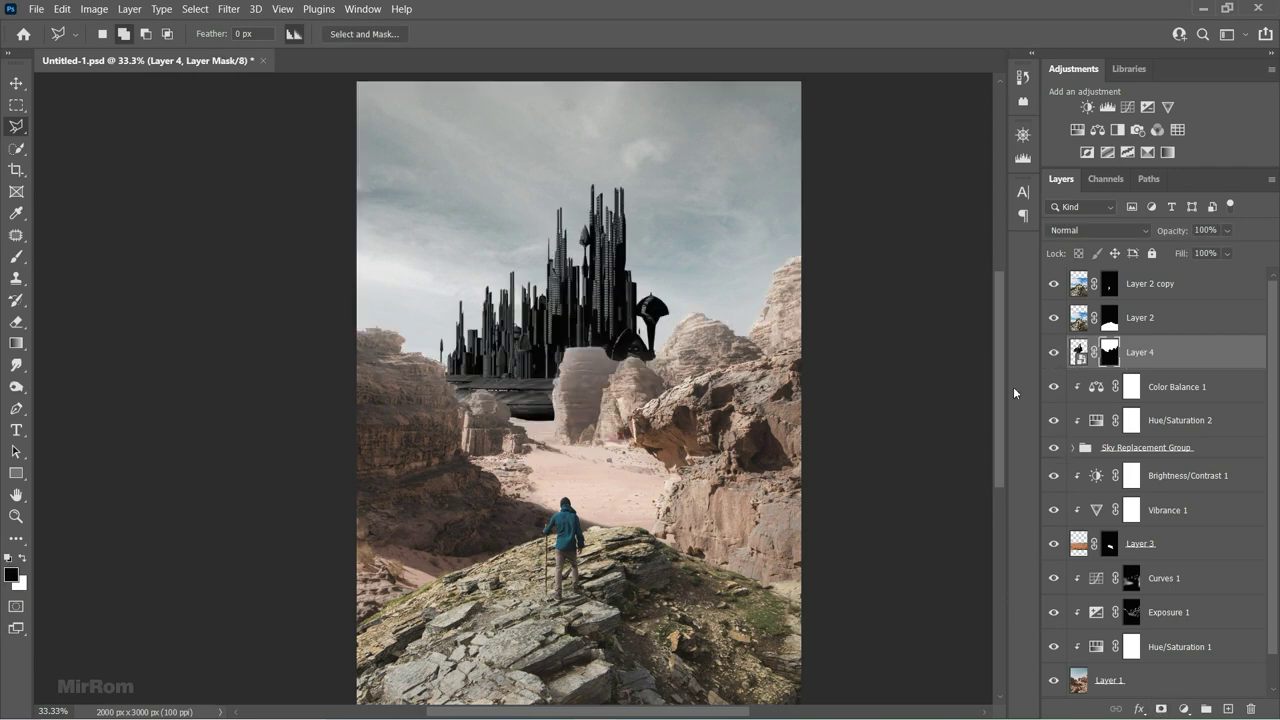
{"action": "key", "text": "b"}
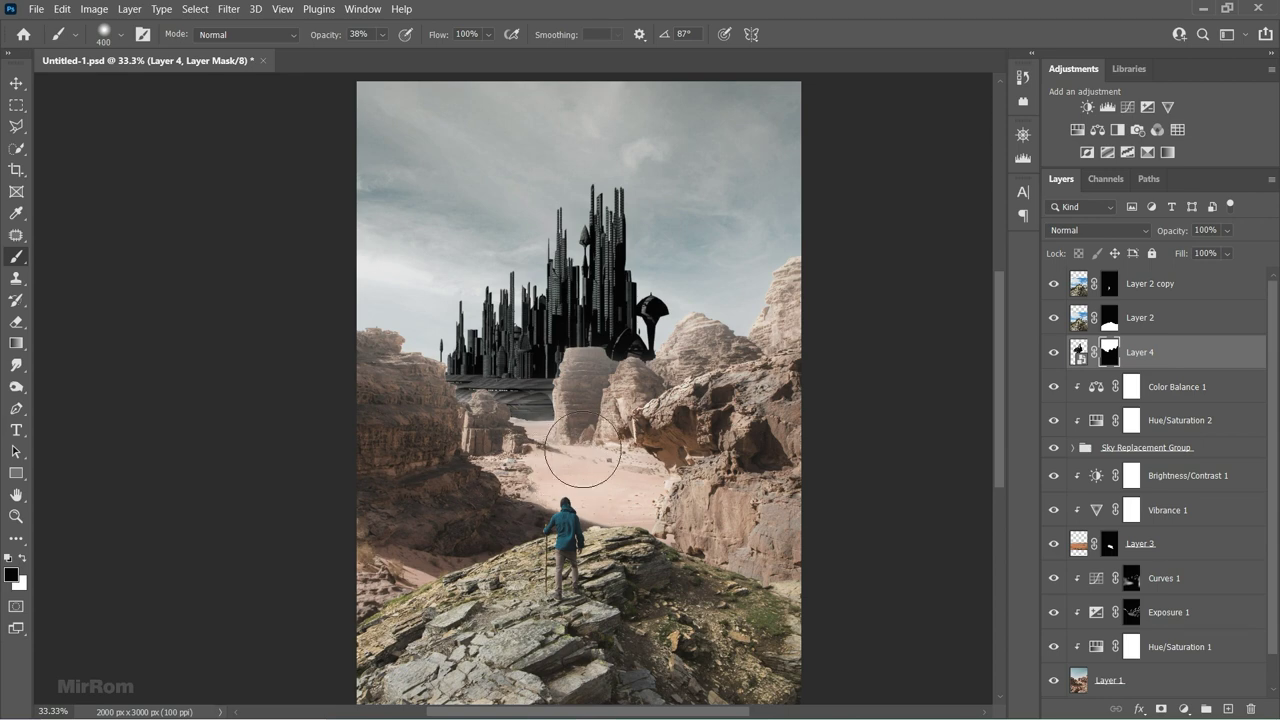
{"action": "left_click_drag", "start_coordinate": [320, 37], "coordinate": [385, 37]}
{"action": "right_click", "coordinate": [691, 177]}
{"action": "key", "text": "Escape"}
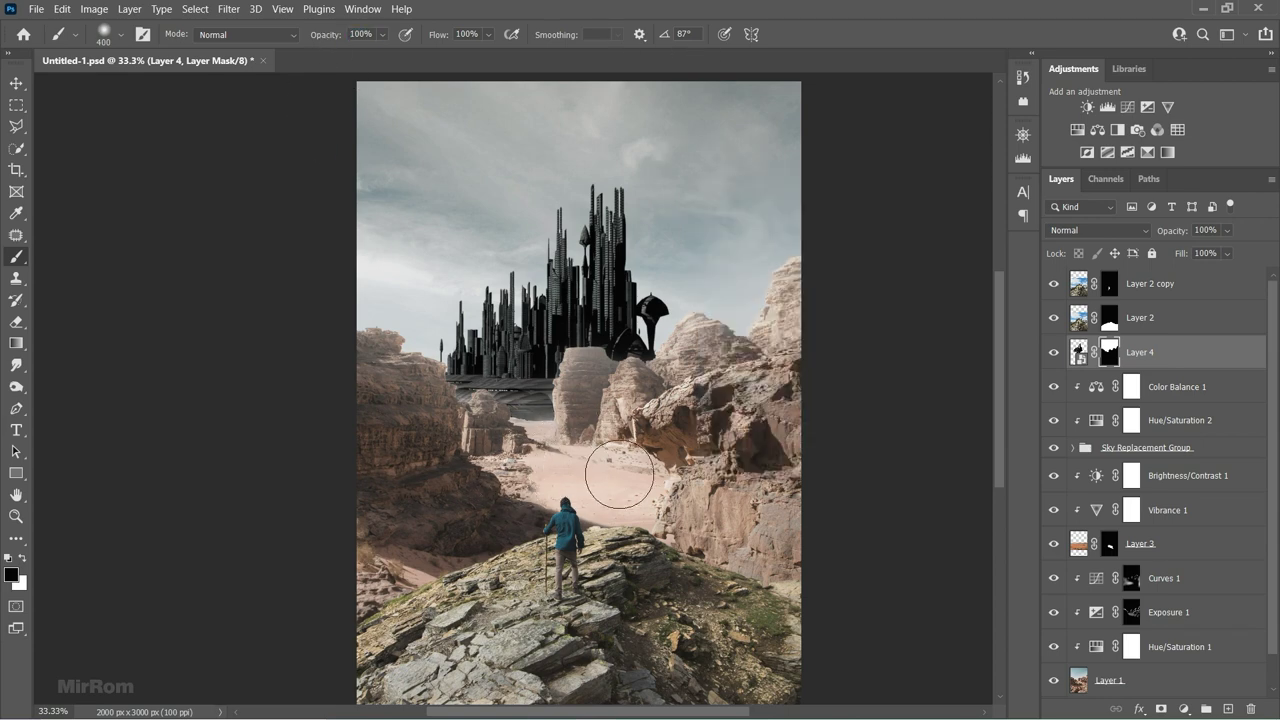
{"action": "left_click_drag", "start_coordinate": [511, 472], "coordinate": [586, 457]}
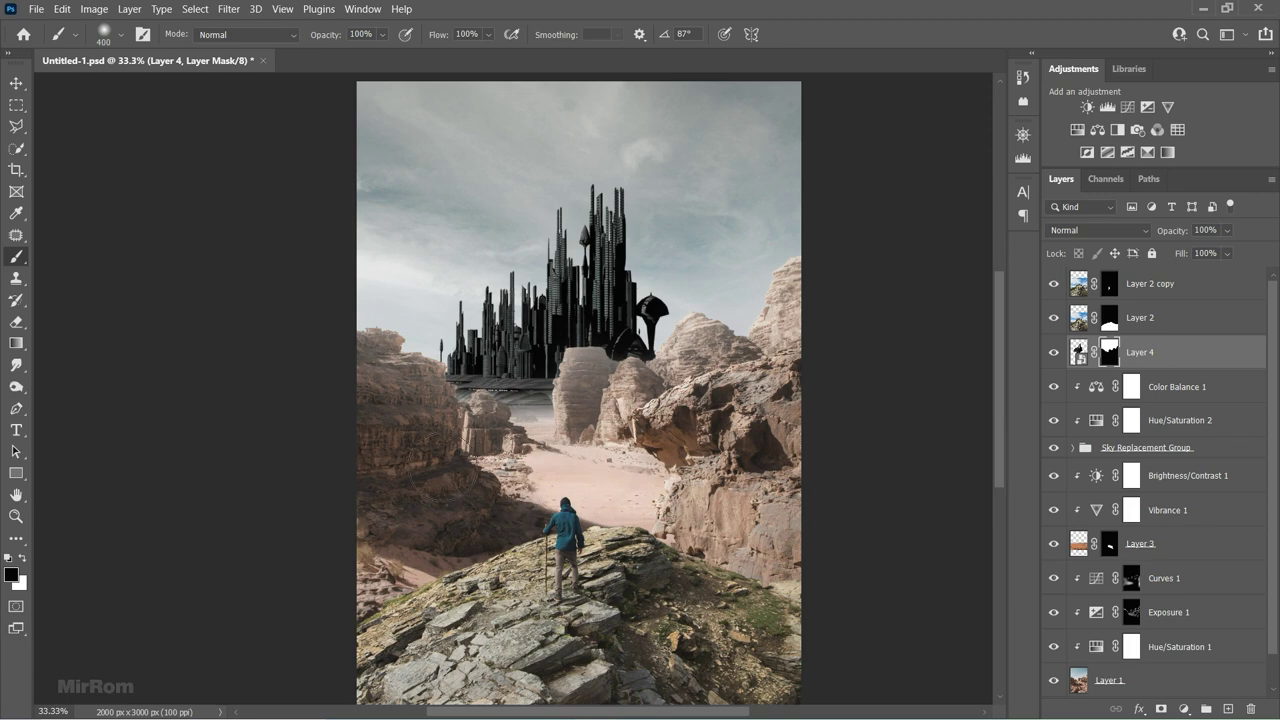
{"action": "scroll", "coordinate": [650, 460], "scroll_direction": "down", "scroll_amount": 1}
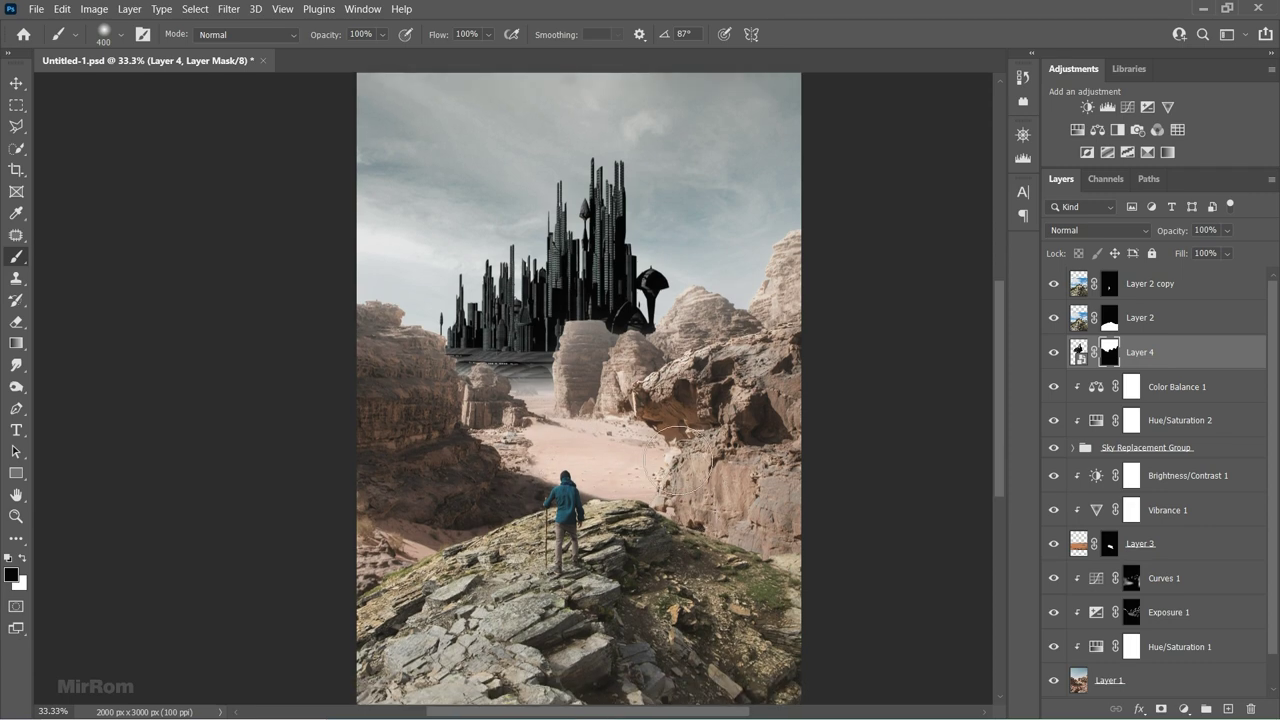
Lower Layer 4's opacity to about 52% for a hazy look.
{"action": "key", "text": "v"}
{"action": "left_click", "coordinate": [1078, 358]}
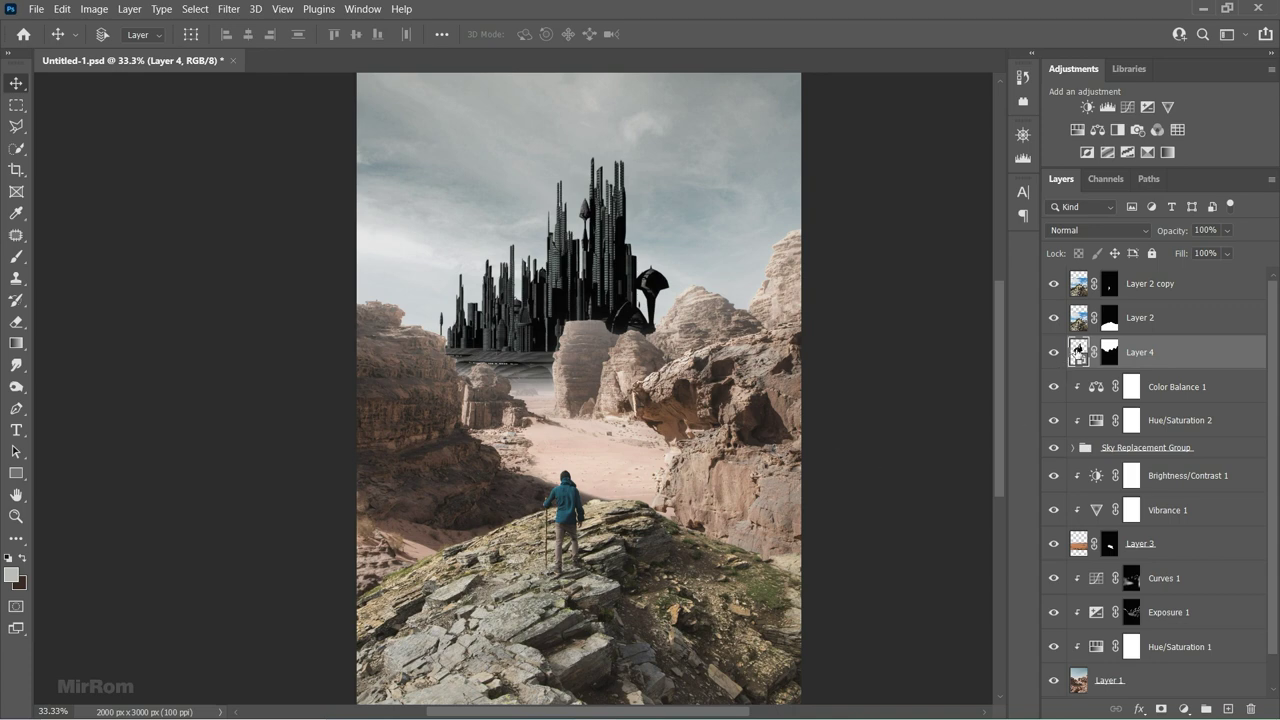
{"action": "left_click_drag", "start_coordinate": [1227, 230], "coordinate": [1211, 252]}
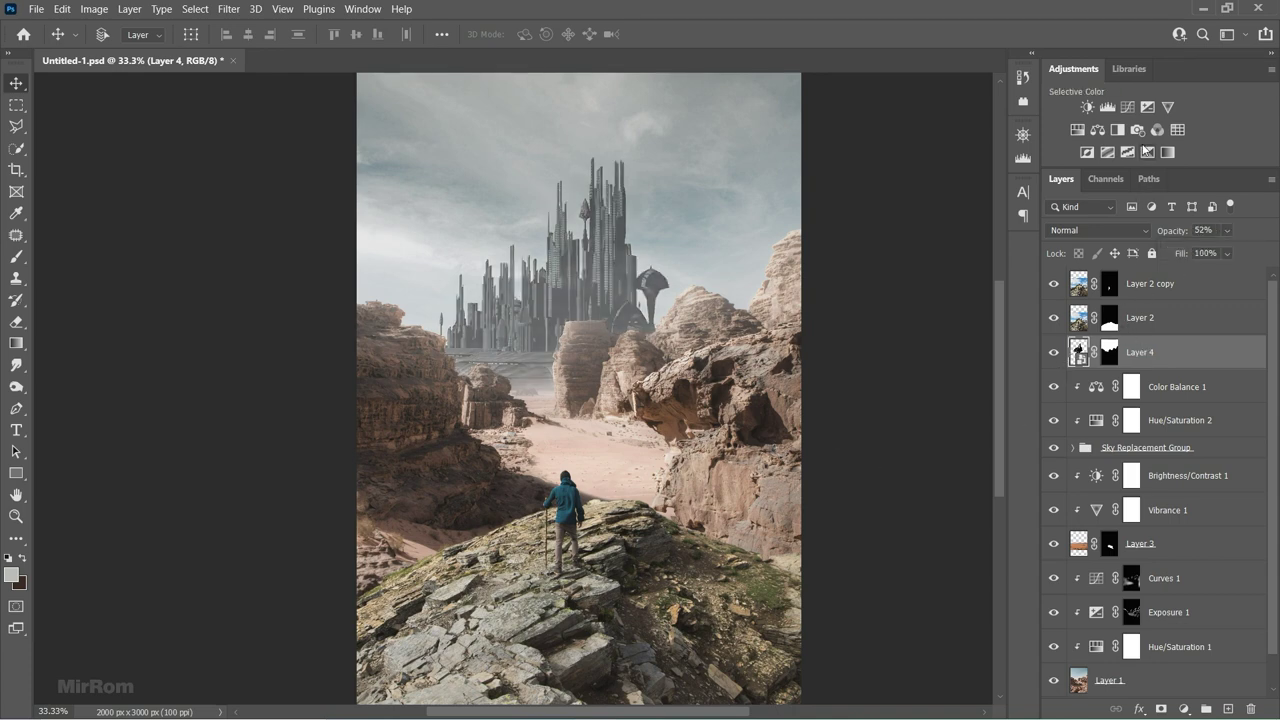
Add a Curves layer clipped to Layer 4: lower the white point, raise midtones, lift the blacks.
{"action": "left_click", "coordinate": [1127, 107]}
{"action": "left_click", "coordinate": [846, 547]}
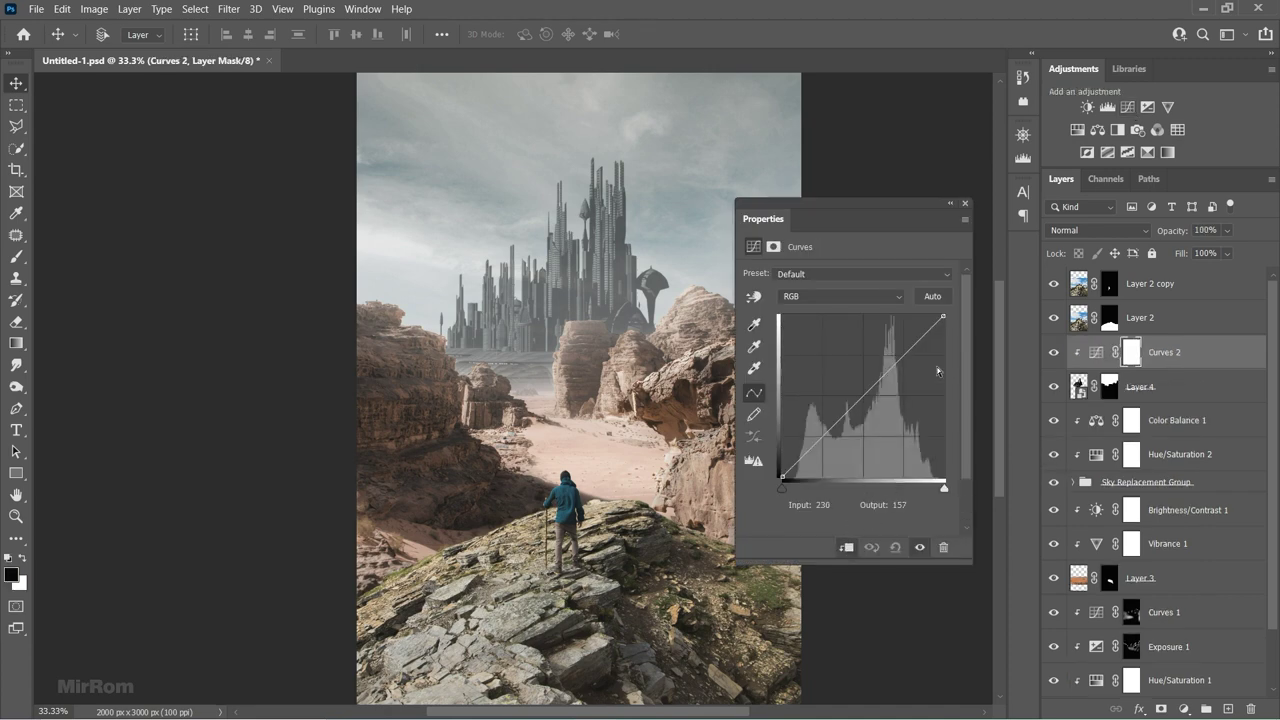
{"action": "left_click_drag", "start_coordinate": [943, 316], "coordinate": [943, 325]}
{"action": "left_click_drag", "start_coordinate": [860, 406], "coordinate": [852, 392]}
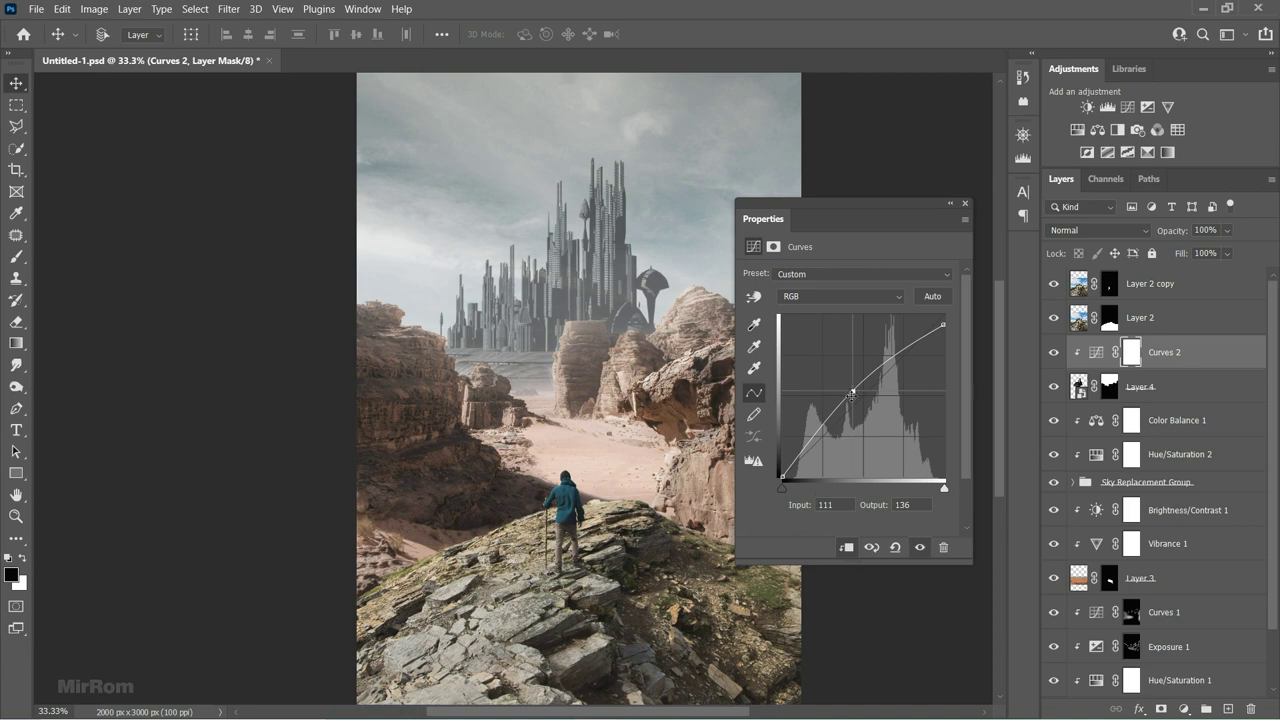
{"action": "left_click_drag", "start_coordinate": [784, 479], "coordinate": [768, 465]}
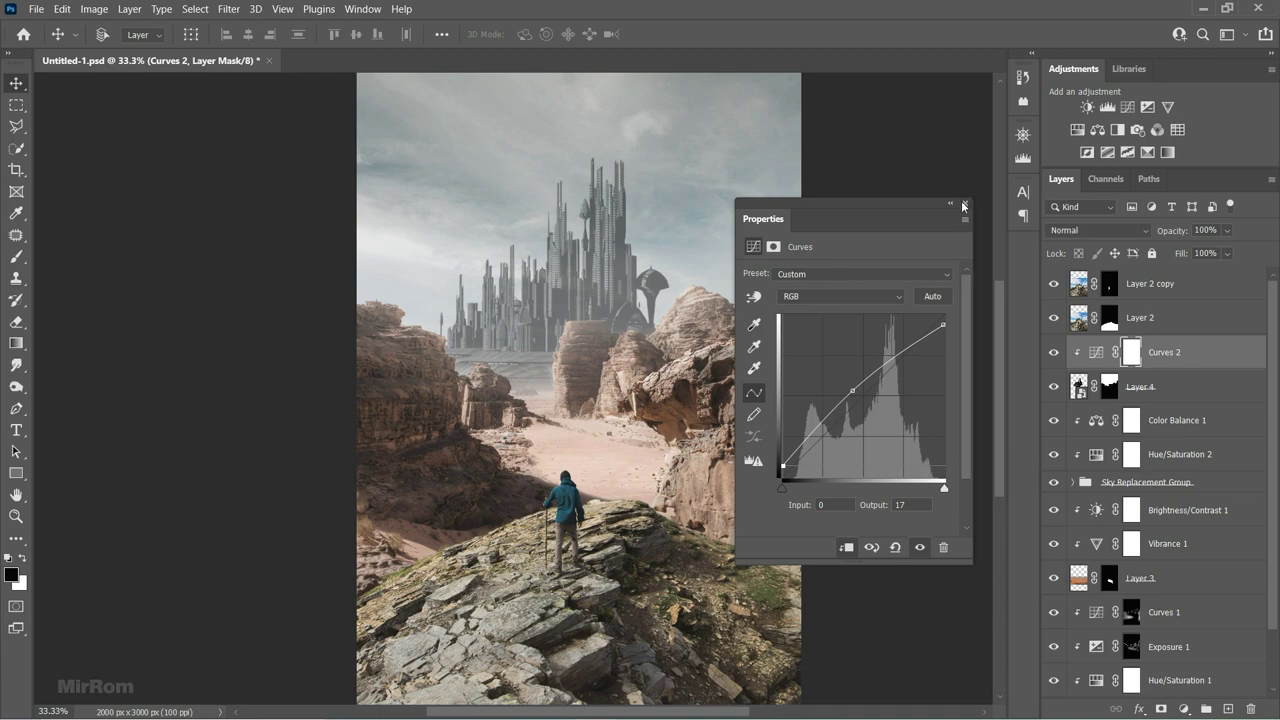
{"action": "left_click", "coordinate": [964, 207]}
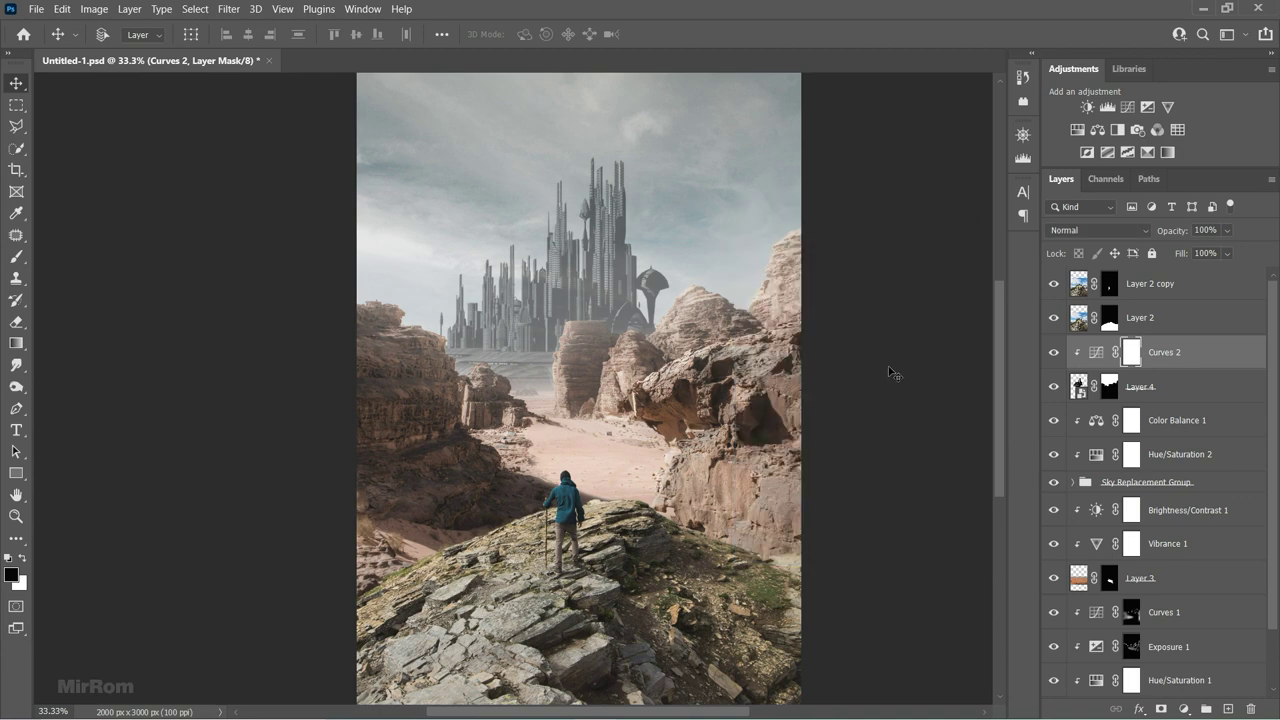
{"action": "left_click", "coordinate": [1087, 107]}
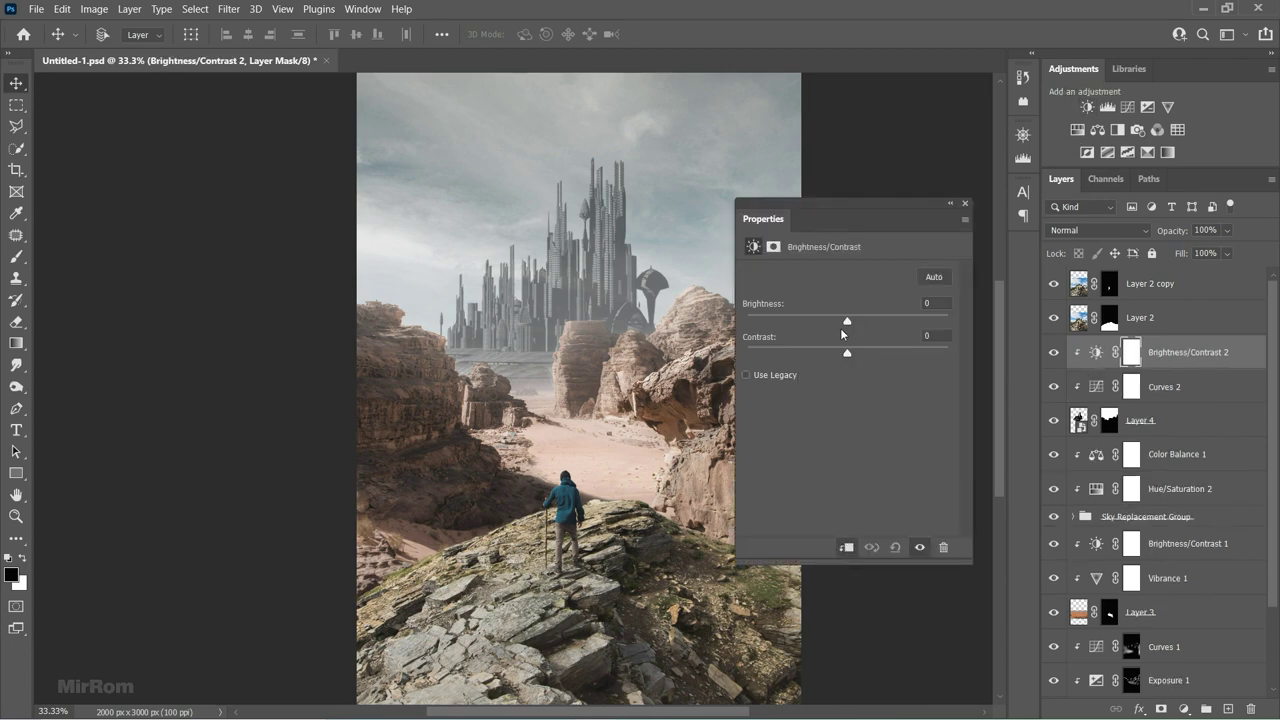
Set the clipped Brightness/Contrast 2 to brightness 69 and contrast -50, then zoom out.
{"action": "left_click_drag", "start_coordinate": [849, 321], "coordinate": [875, 322]}
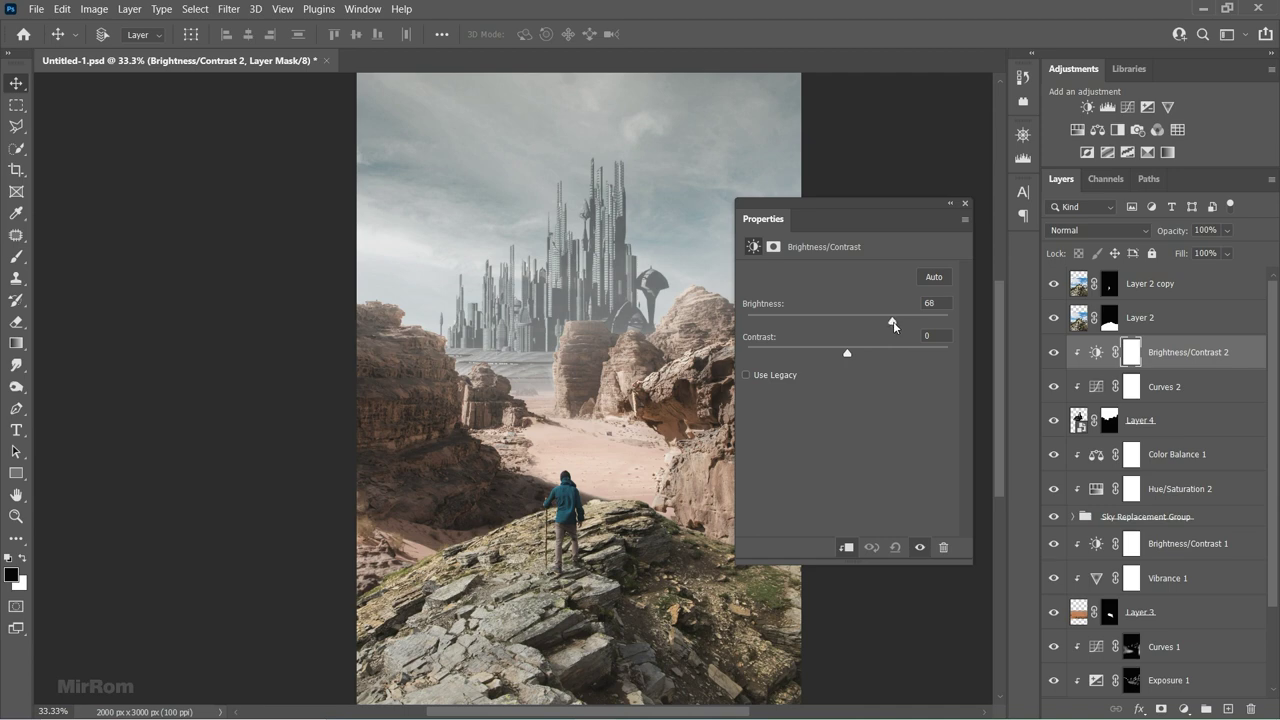
{"action": "left_click_drag", "start_coordinate": [846, 355], "coordinate": [748, 357]}
{"action": "left_click", "coordinate": [916, 547]}
{"action": "left_click", "coordinate": [916, 547]}
{"action": "left_click", "coordinate": [965, 203]}
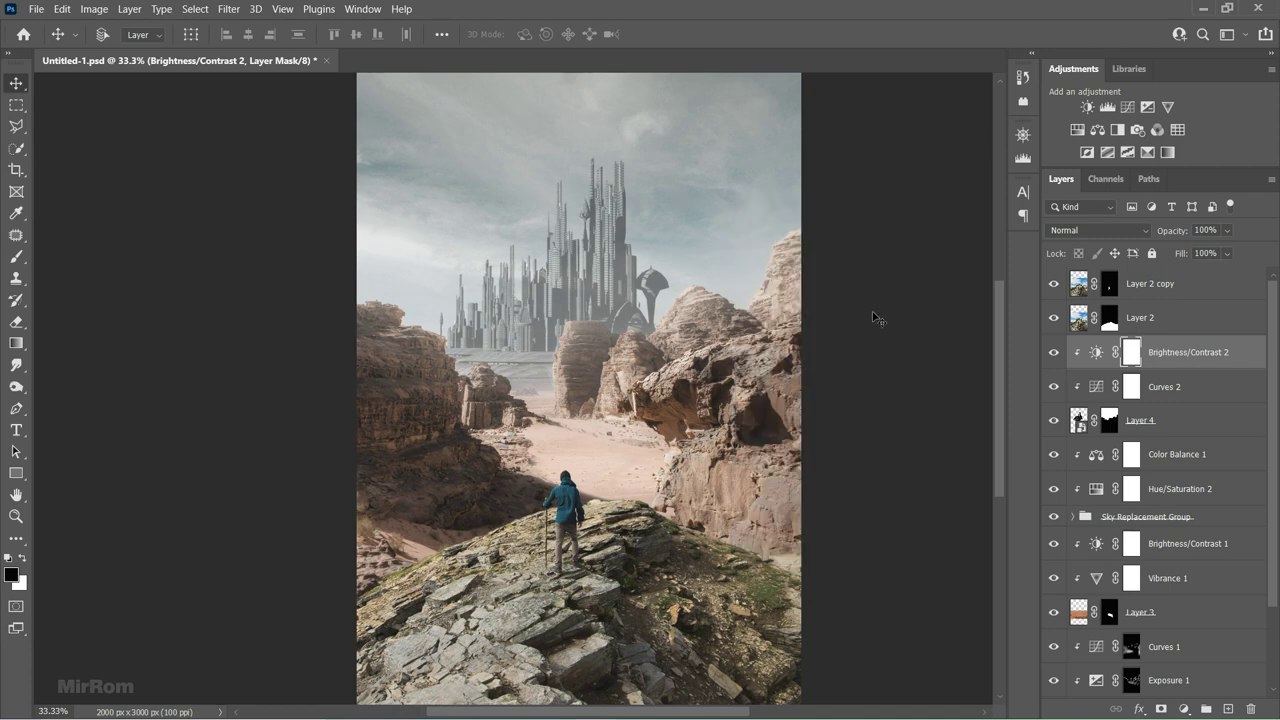
{"action": "key", "text": "ctrl+minus"}
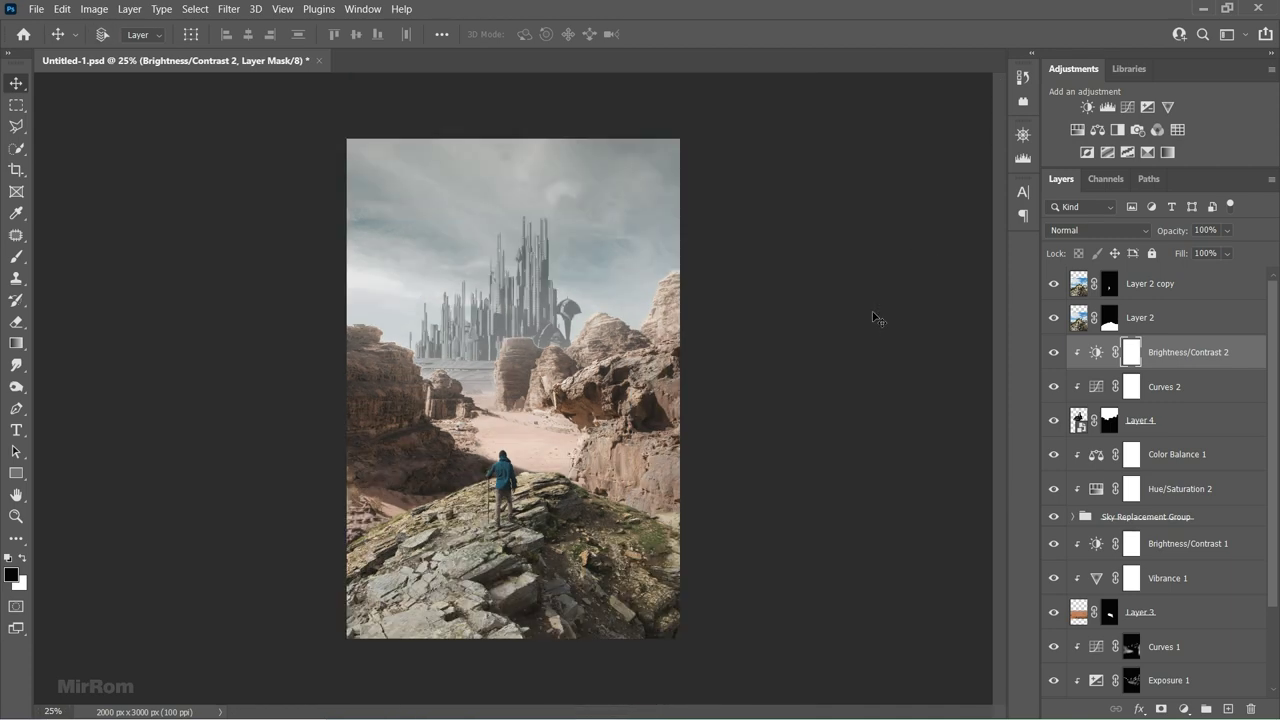
{"action": "key", "text": "ctrl+2"}
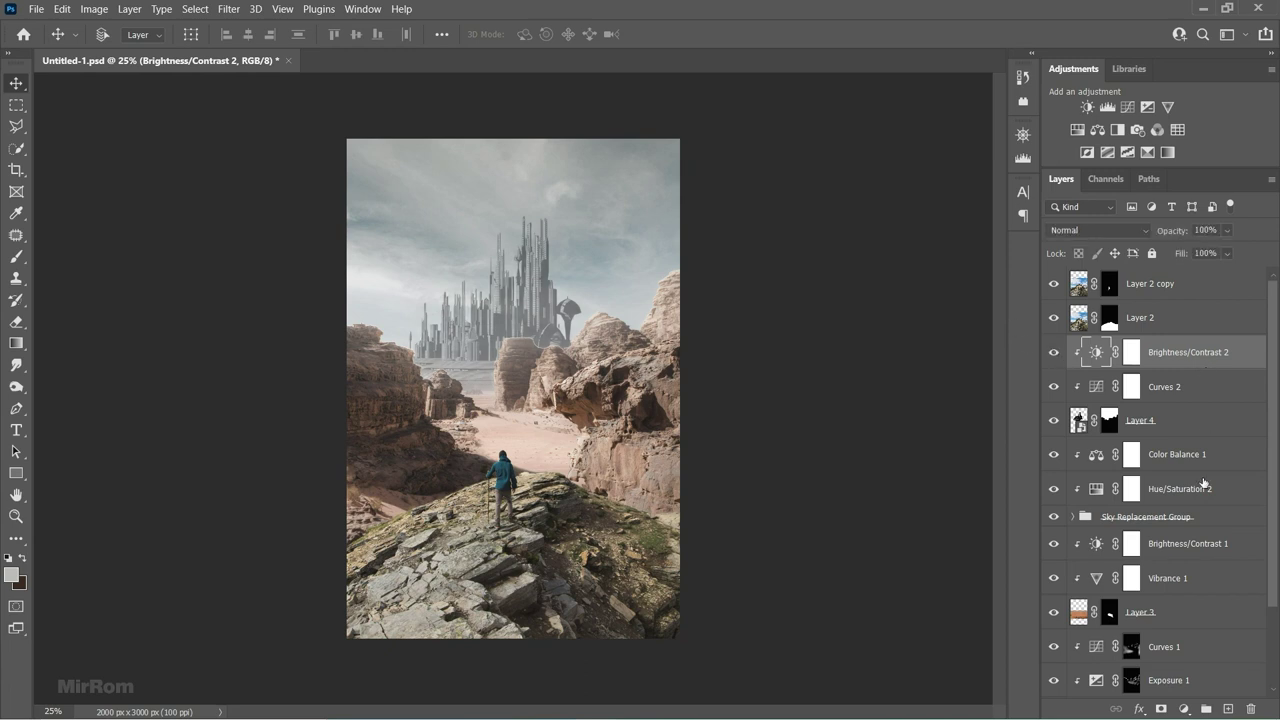
Create a new Layer 5 clipped above the city's adjustments and sample the sky colour.
{"action": "left_click", "coordinate": [1228, 709]}
{"action": "left_click", "coordinate": [1165, 369], "text": "alt"}
{"action": "key", "text": "b"}
{"action": "right_click", "coordinate": [521, 263]}
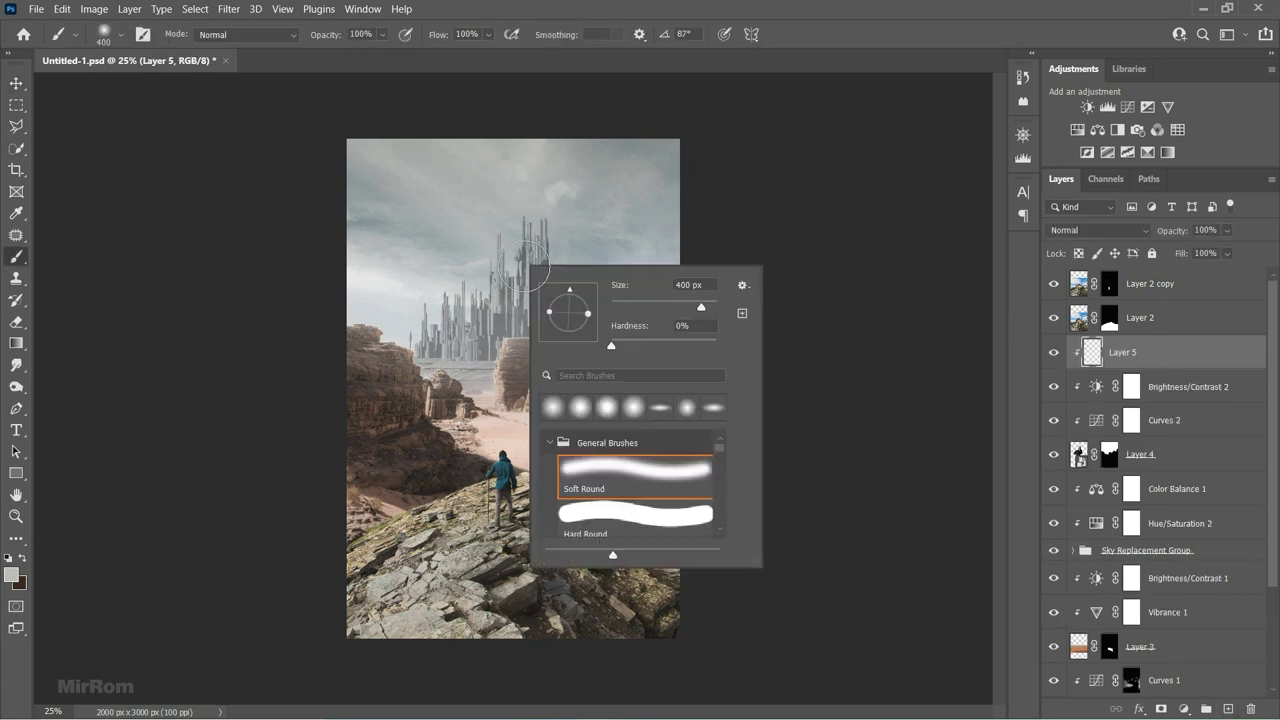
{"action": "left_click", "coordinate": [410, 288], "text": "alt"}
{"action": "left_click", "coordinate": [390, 288], "text": "alt"}
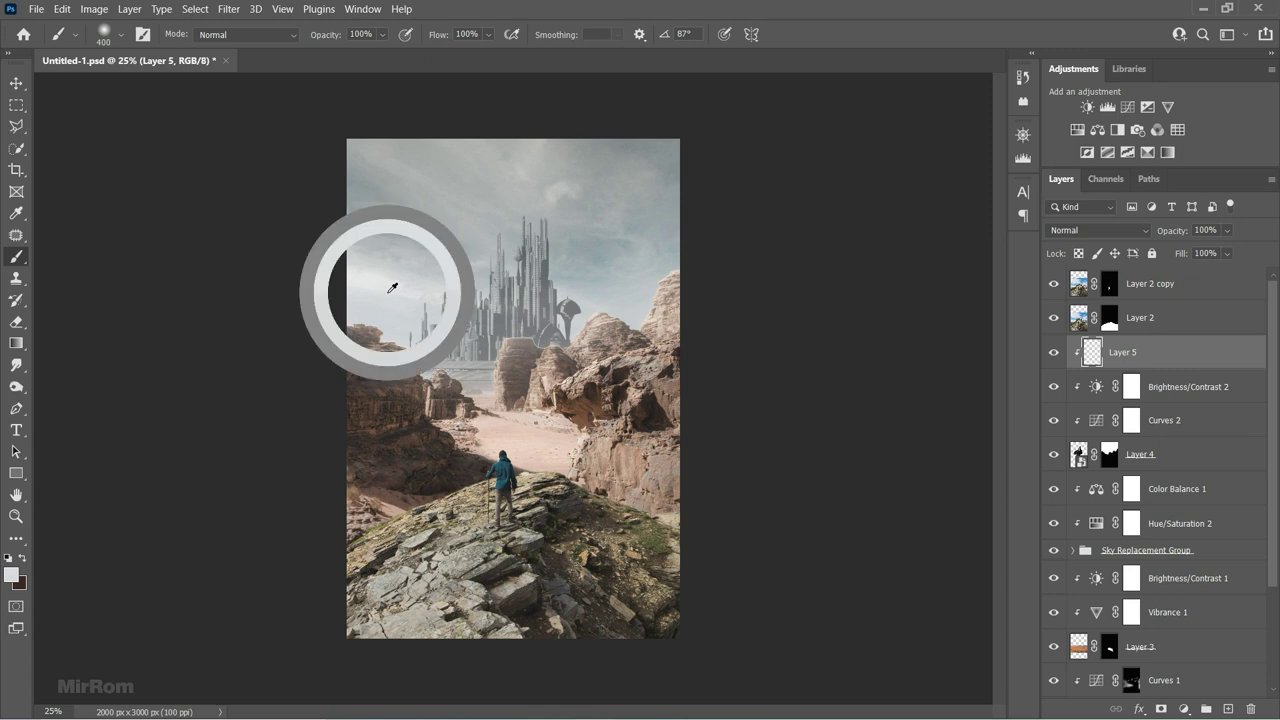
Set Layer 5 to Overlay blending and the brush opacity to 30%.
{"action": "left_click", "coordinate": [1097, 230]}
{"action": "left_click", "coordinate": [1075, 411]}
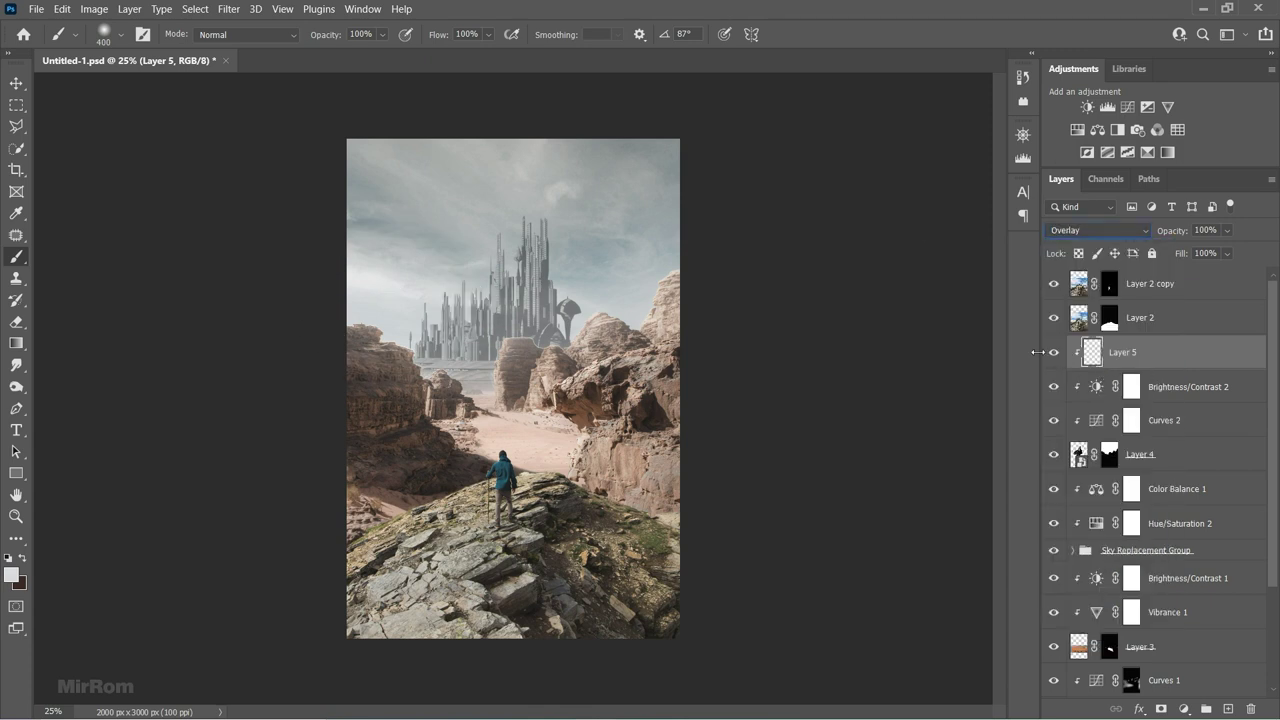
{"action": "scroll", "coordinate": [579, 235], "scroll_direction": "up", "scroll_amount": 1}
{"action": "left_click", "coordinate": [381, 34]}
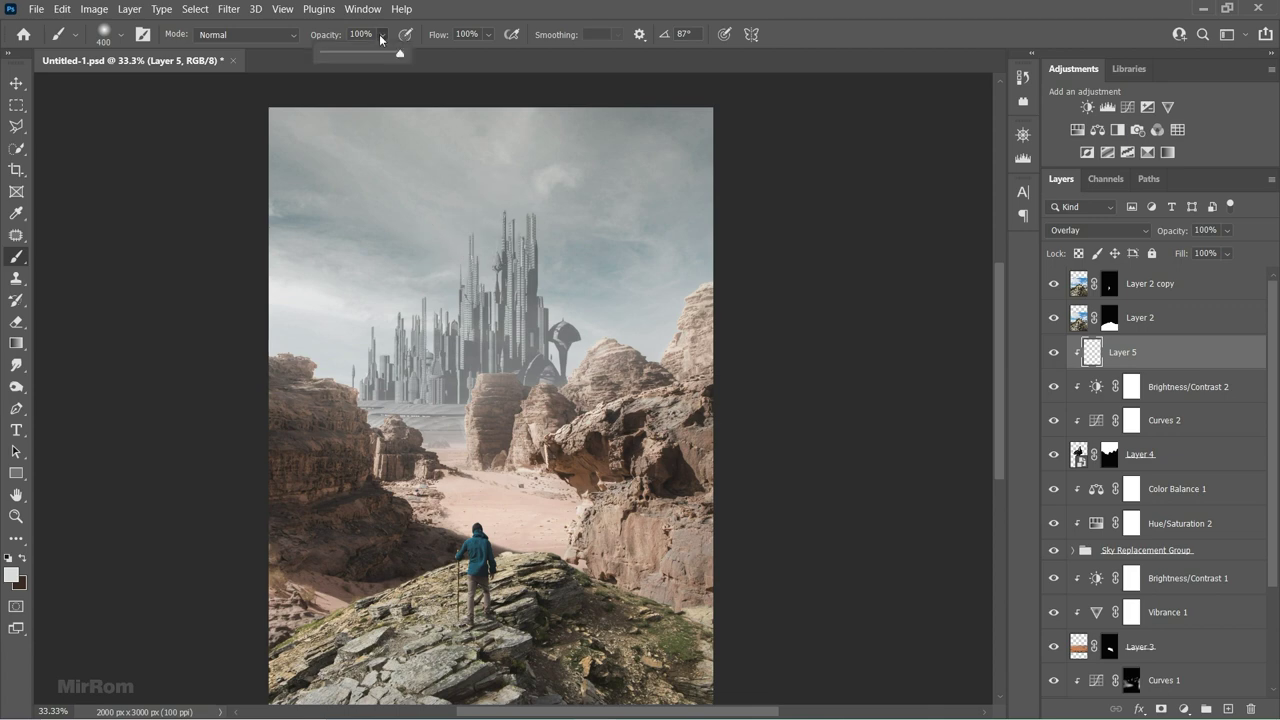
{"action": "left_click", "coordinate": [485, 215]}
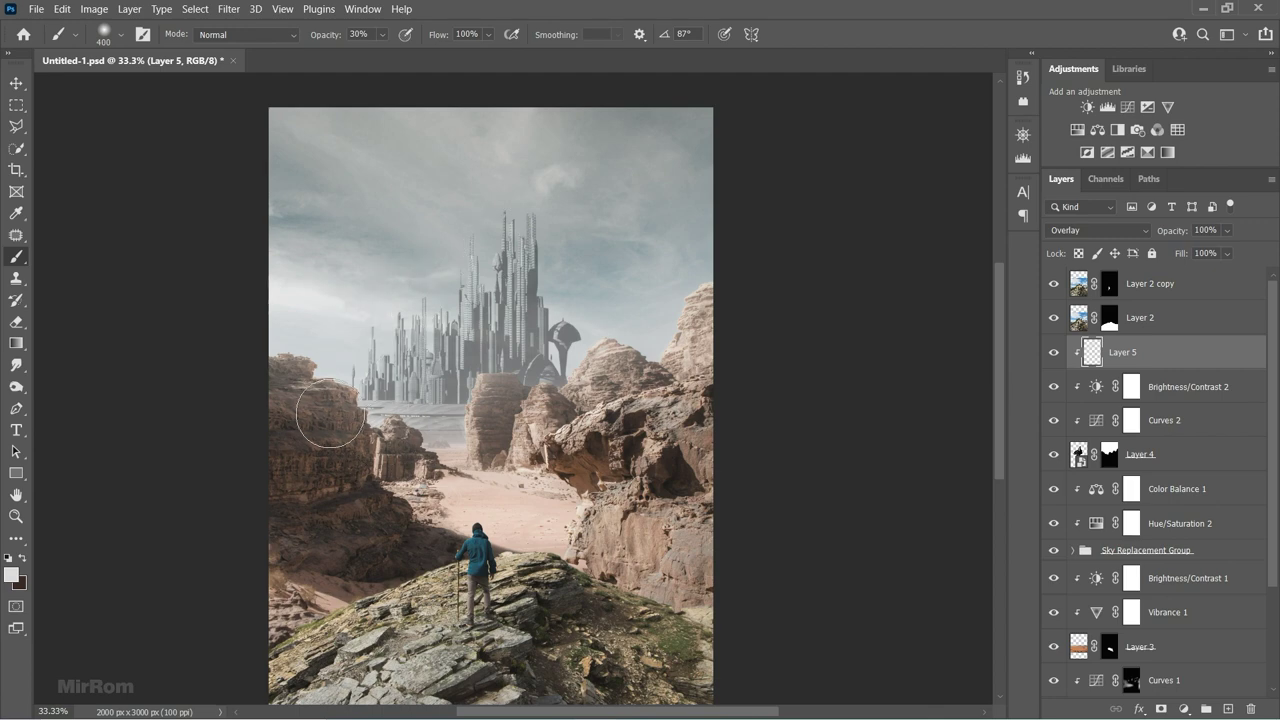
Resize the brush to 100 px and then larger while zoomed in on the city.
{"action": "key", "text": "ctrl+plus"}
{"action": "right_click", "coordinate": [475, 335]}
{"action": "key", "text": "Return"}
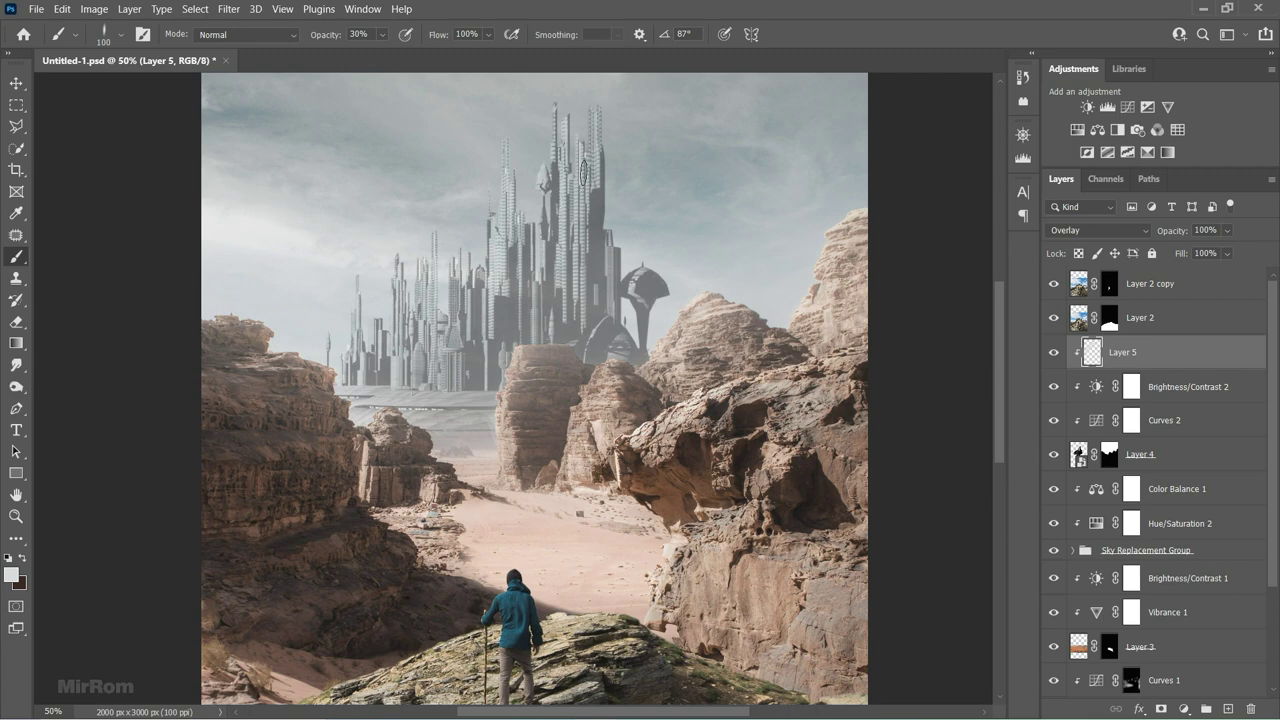
{"action": "right_click", "coordinate": [447, 399]}
{"action": "key", "text": "Return"}
{"action": "key", "text": "ctrl+minus"}
{"action": "key", "text": "v"}
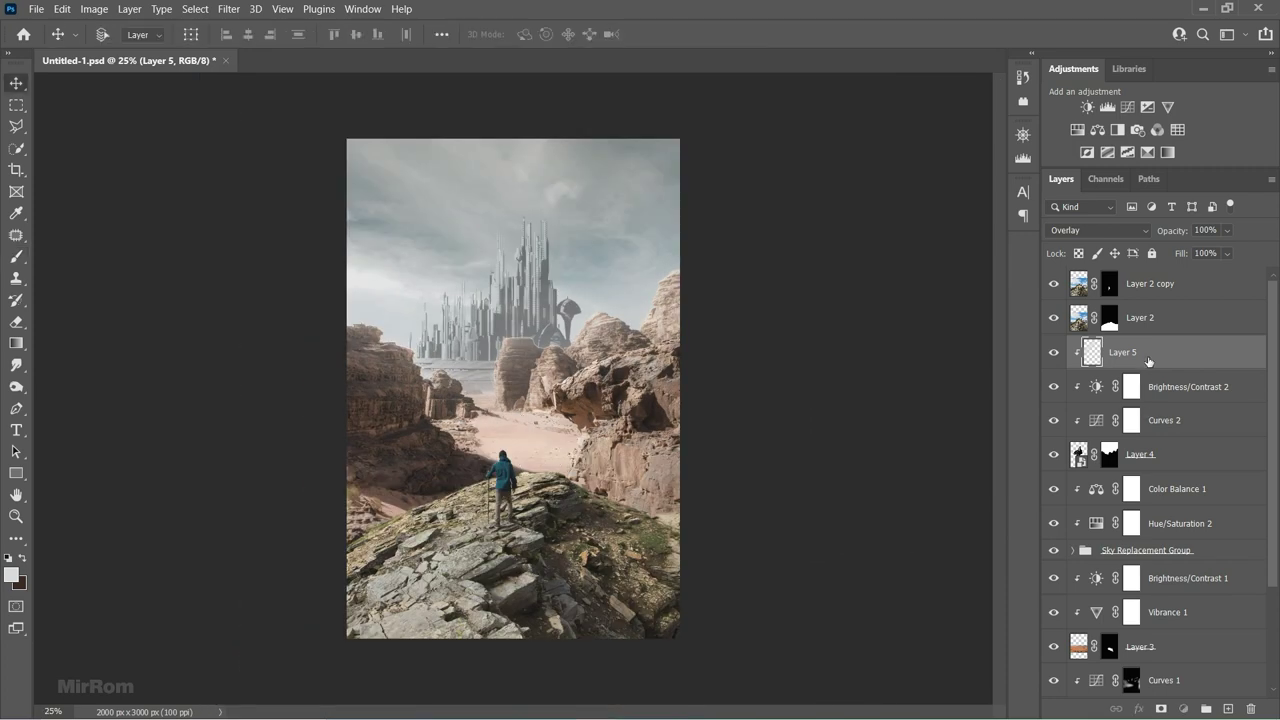
Add a Color Balance adjustment above Layer 5, shifting midtones toward red at +12.
{"action": "left_click", "coordinate": [1097, 130]}
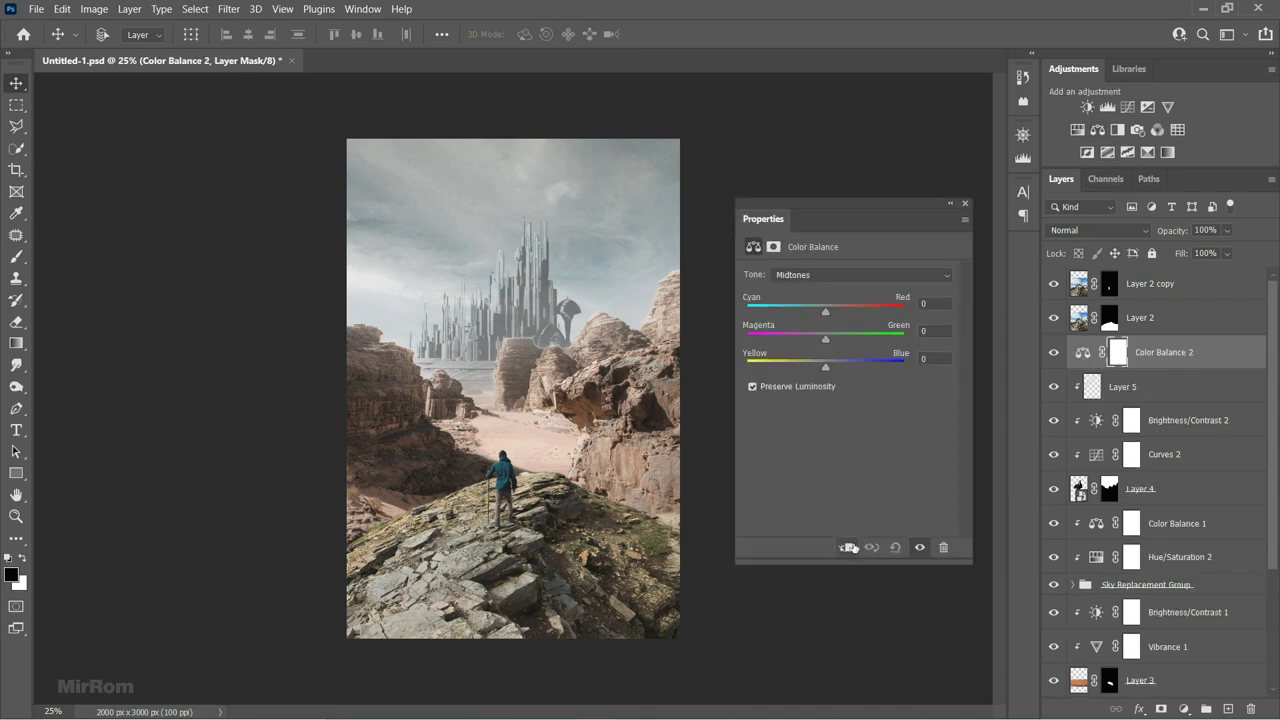
{"action": "left_click_drag", "start_coordinate": [829, 313], "coordinate": [841, 313]}
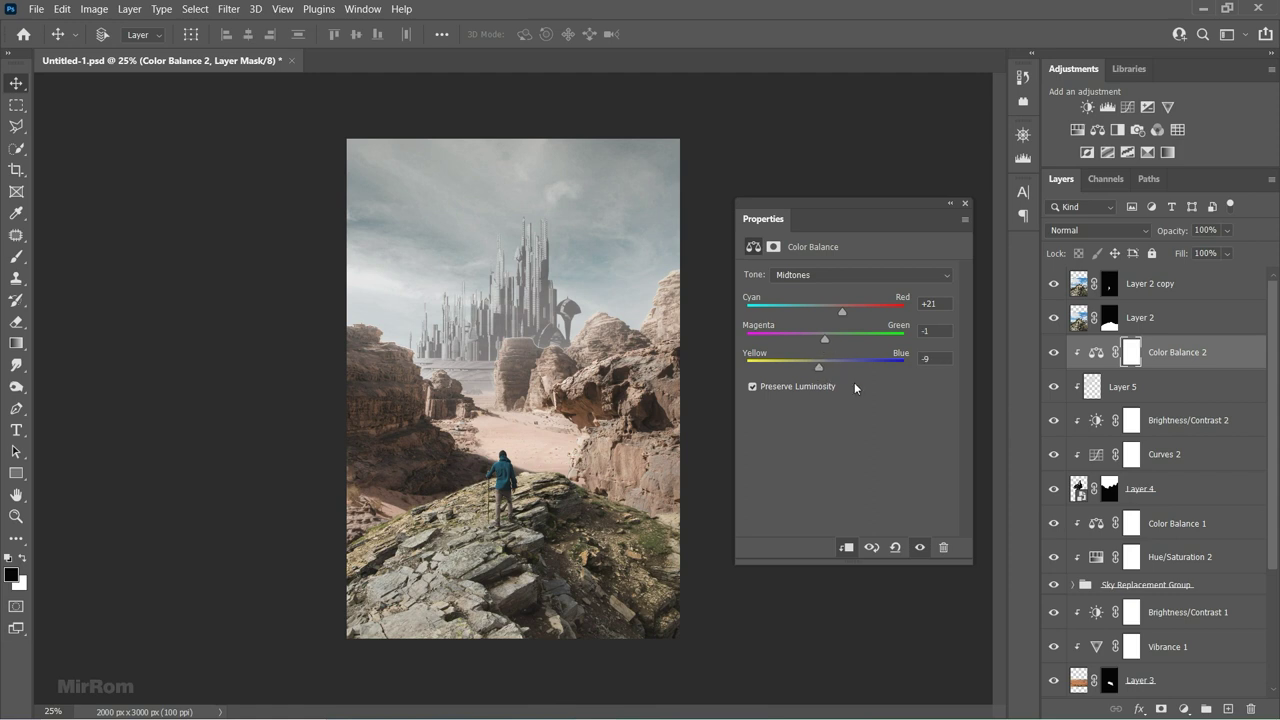
Close the color balance settings and target the Color Balance 2 layer instead of its mask.
{"action": "left_click", "coordinate": [965, 204]}
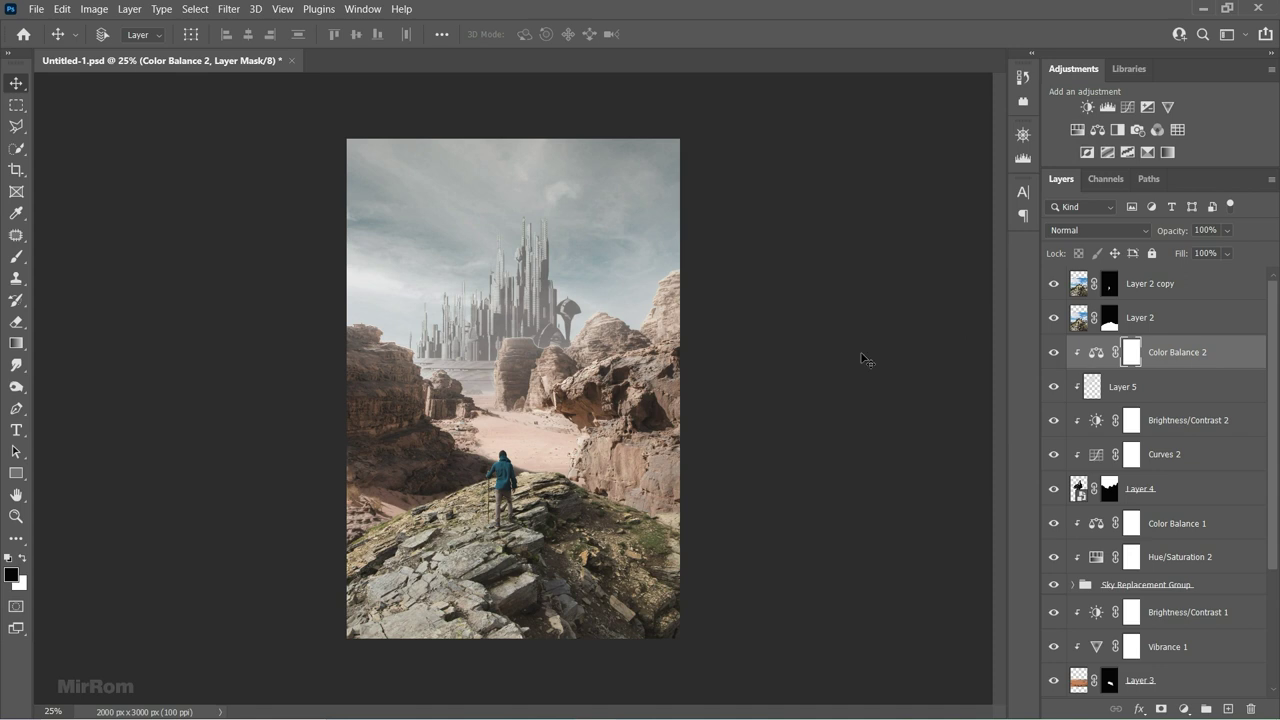
{"action": "key", "text": "ctrl+shift+bracketright"}
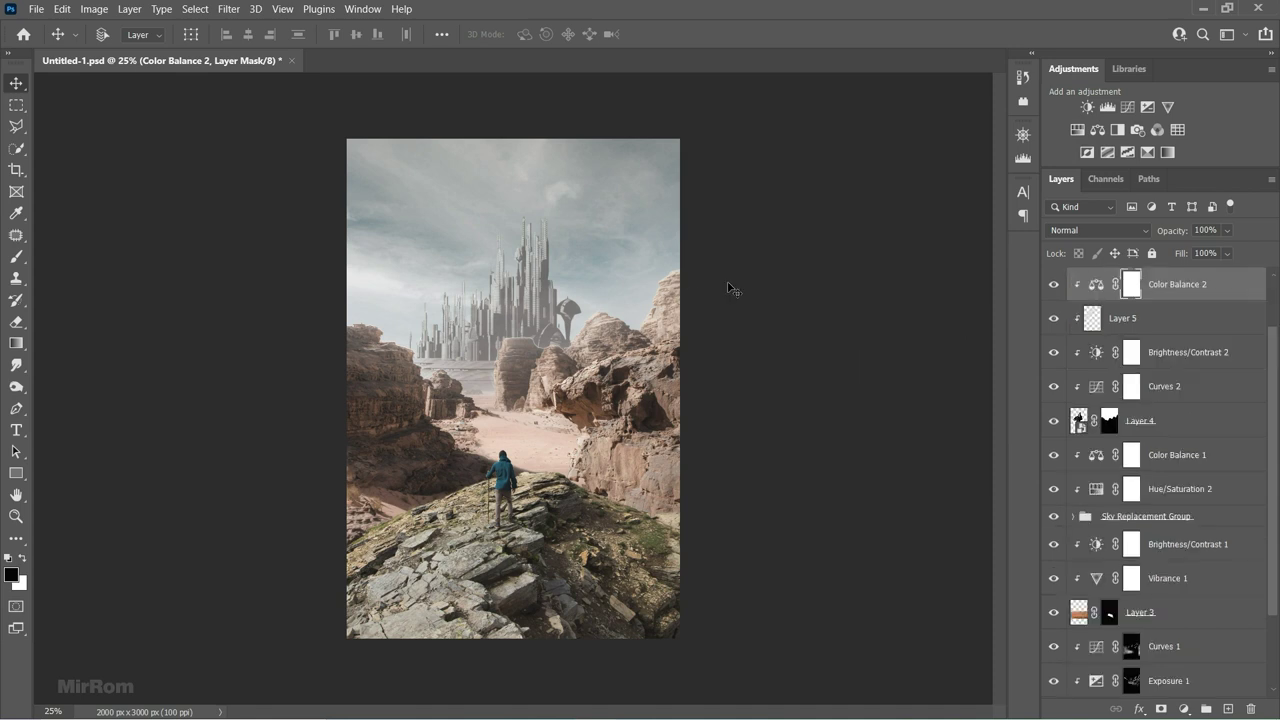
{"action": "key", "text": "ctrl+bracketleft"}
{"action": "key", "text": "ctrl+bracketleft"}
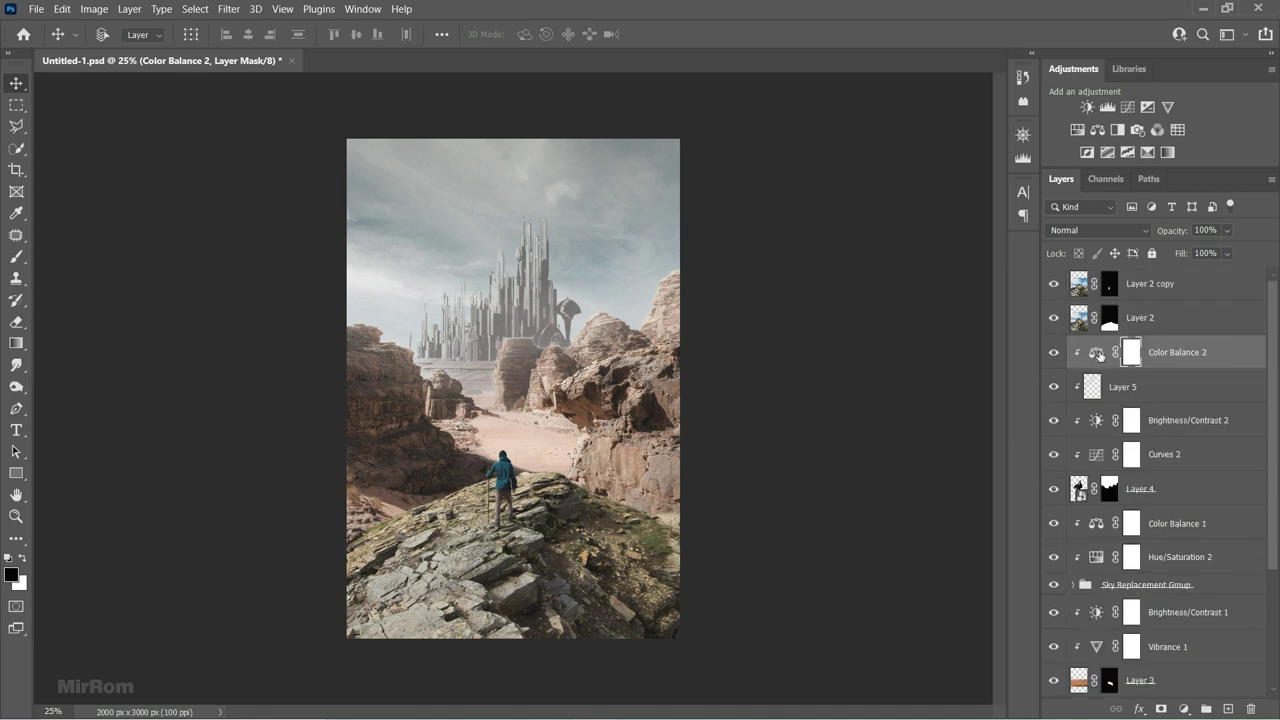
{"action": "left_click", "coordinate": [1098, 354]}
Add a Solid Color fill layer in pale green-grey bec2be, sampled from the sky.
{"action": "left_click", "coordinate": [1184, 708]}
{"action": "left_click", "coordinate": [1165, 422]}
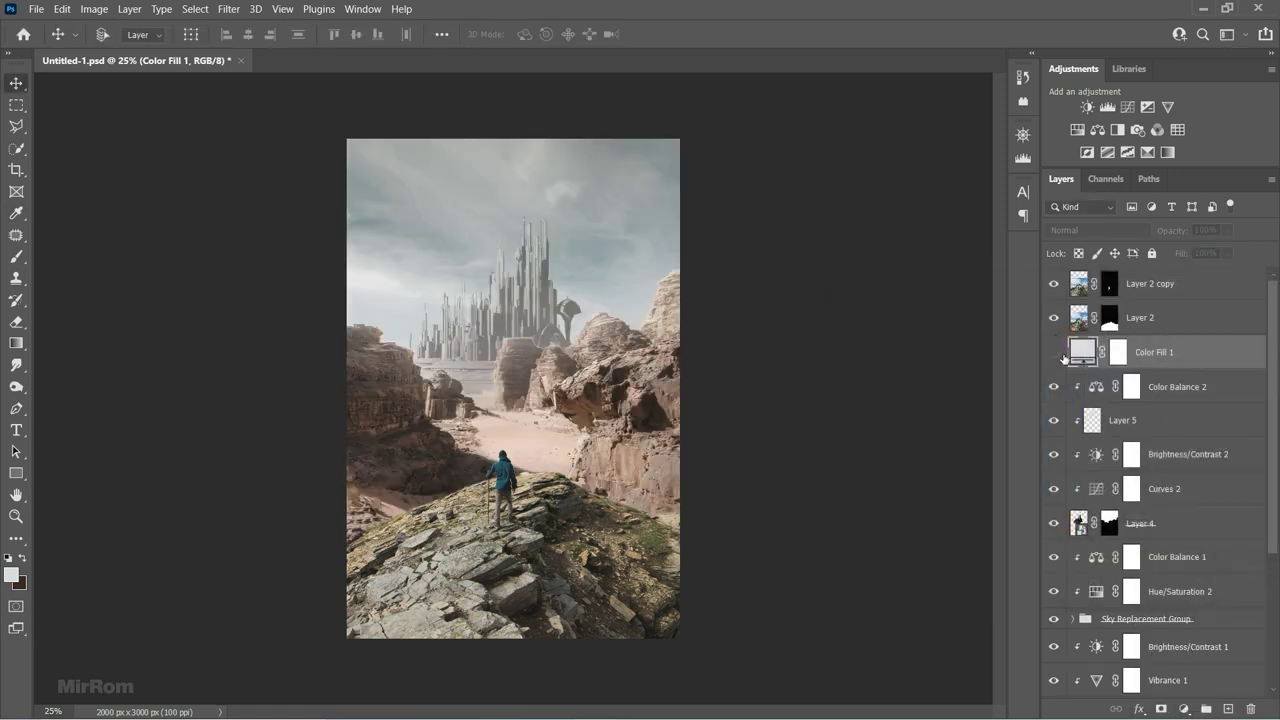
{"action": "mouse_move", "coordinate": [442, 238]}
{"action": "left_mouse_down"}
{"action": "mouse_move", "coordinate": [457, 209]}
{"action": "mouse_move", "coordinate": [470, 239]}
{"action": "left_mouse_up"}
{"action": "mouse_move", "coordinate": [415, 307]}
{"action": "left_mouse_down"}
{"action": "mouse_move", "coordinate": [362, 288]}
{"action": "mouse_move", "coordinate": [366, 304]}
{"action": "left_mouse_up"}
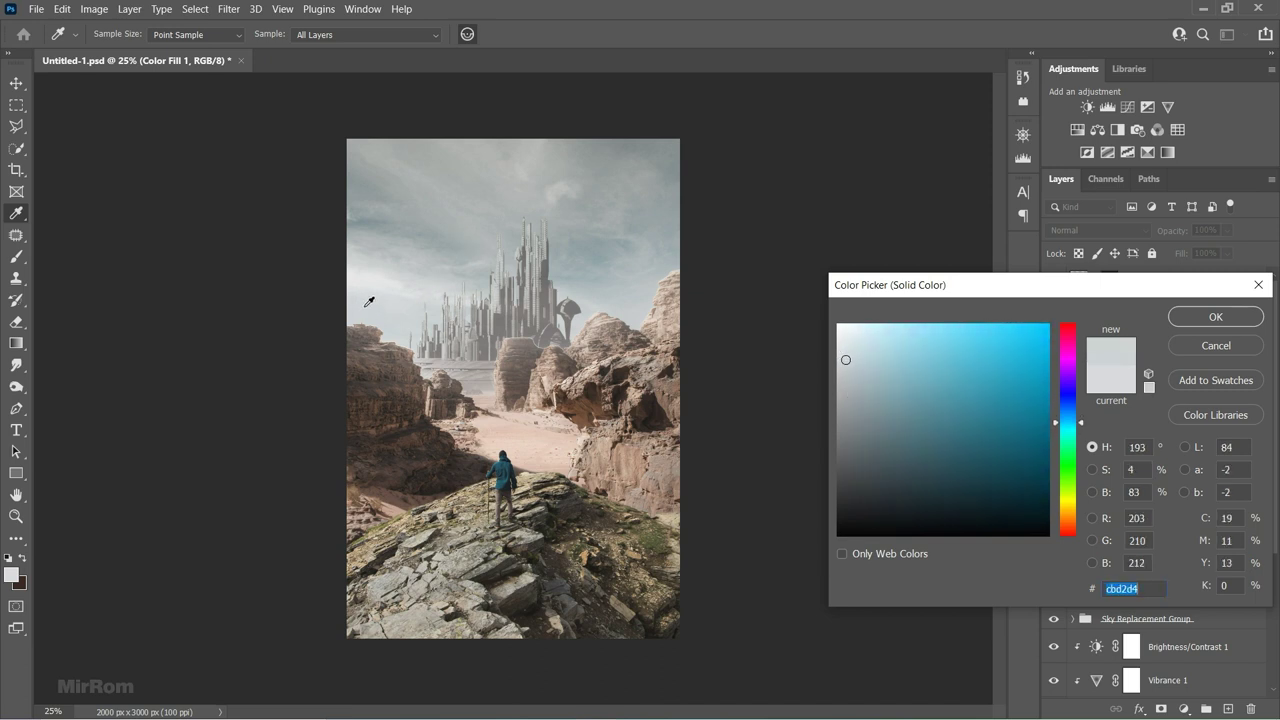
{"action": "type", "text": "bec2be"}
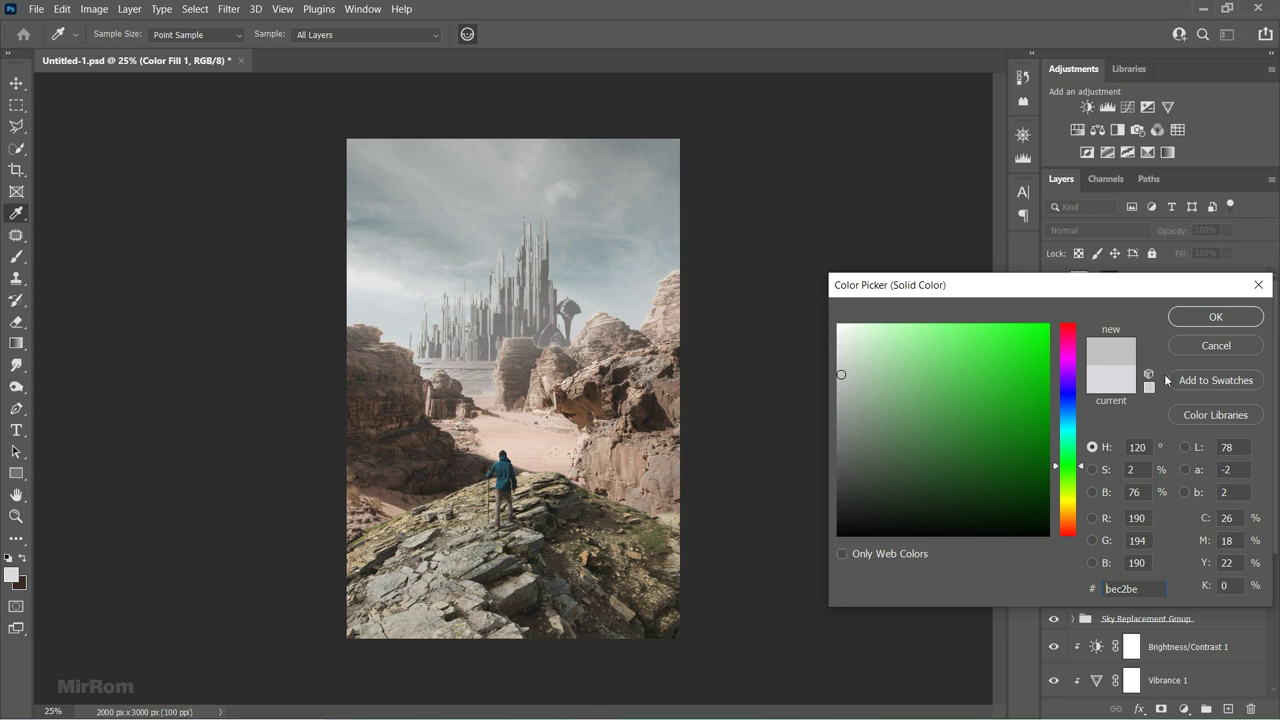
{"action": "left_click", "coordinate": [1195, 320]}
Invert the Color Fill 1 mask to hide the fill entirely.
{"action": "left_click", "coordinate": [1053, 352]}
{"action": "left_click", "coordinate": [1117, 352]}
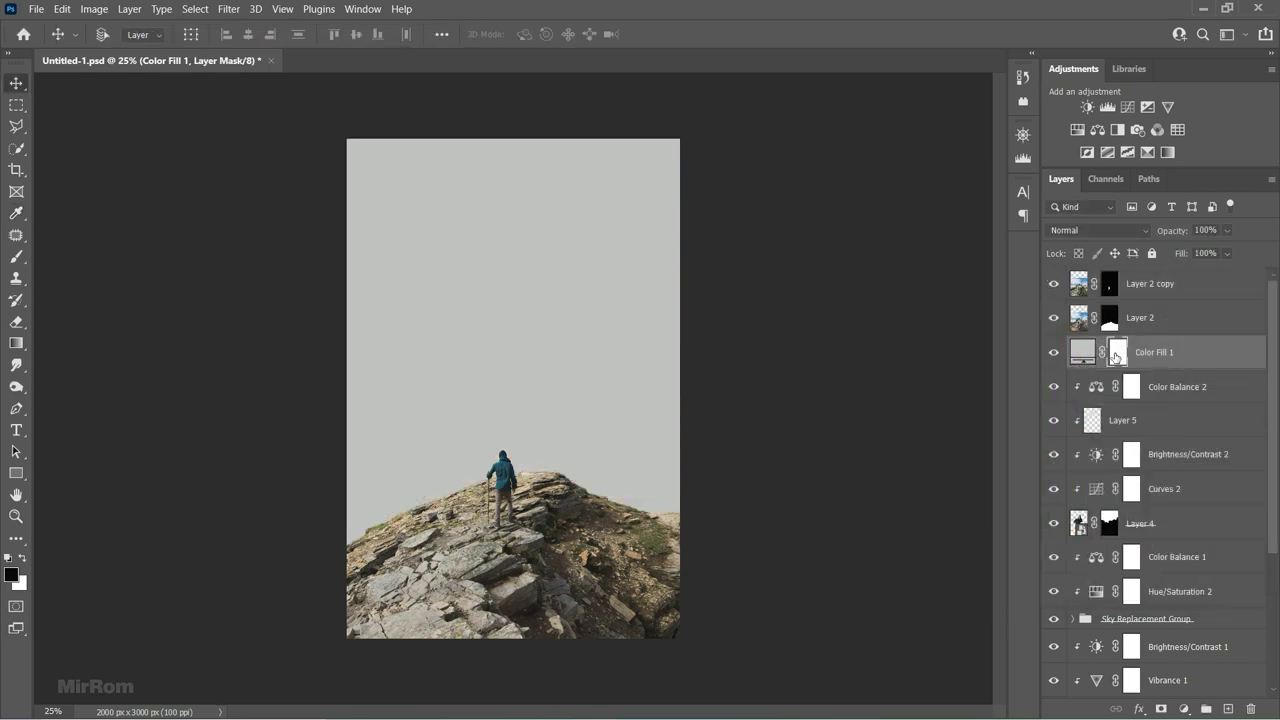
{"action": "key", "text": "ctrl+i"}
Load the saved channel selection and invert it to cover the background area.
{"action": "key", "text": "b"}
{"action": "left_click", "coordinate": [195, 9]}
{"action": "left_click", "coordinate": [237, 352]}
{"action": "left_click", "coordinate": [630, 204]}
{"action": "left_click", "coordinate": [615, 252]}
{"action": "left_click", "coordinate": [765, 171]}
{"action": "key", "text": "ctrl+shift+i"}
Paint white haze over the distant rocks and city with a 1000 px brush at 21% opacity.
{"action": "key", "text": "x"}
{"action": "left_click_drag", "start_coordinate": [336, 45], "coordinate": [327, 45]}
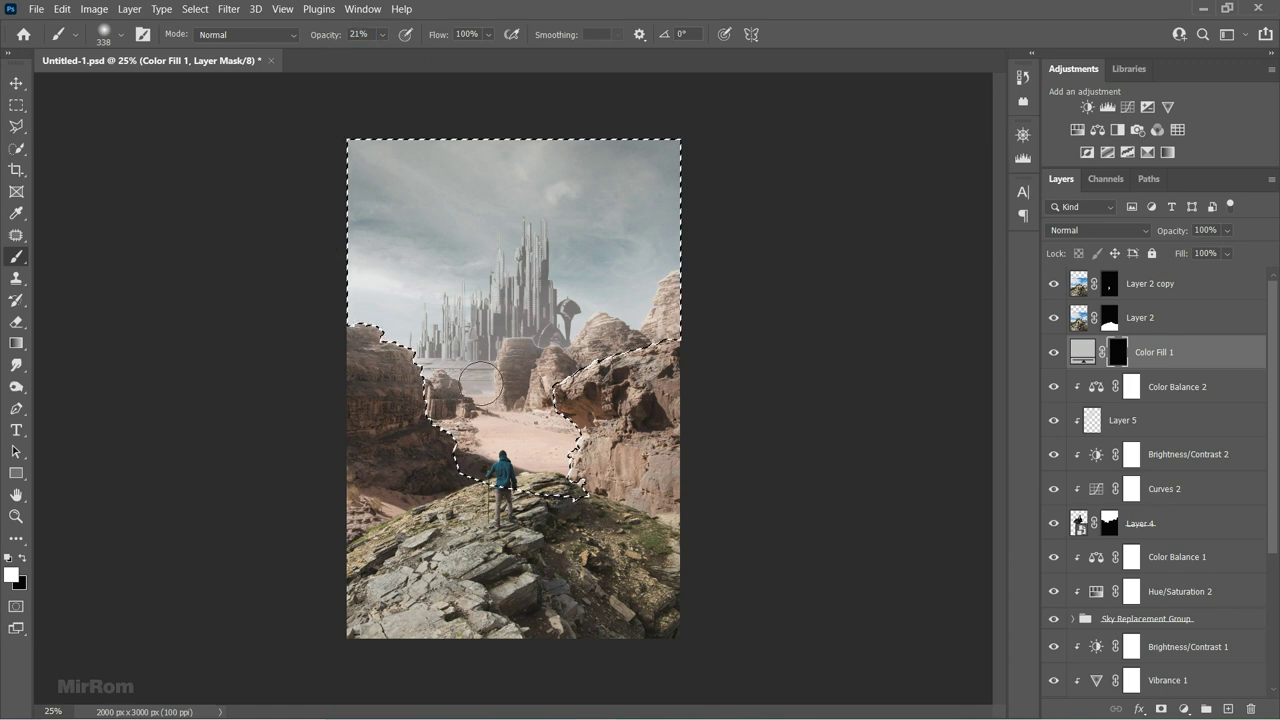
{"action": "right_click", "coordinate": [669, 360]}
{"action": "key", "text": "Return"}
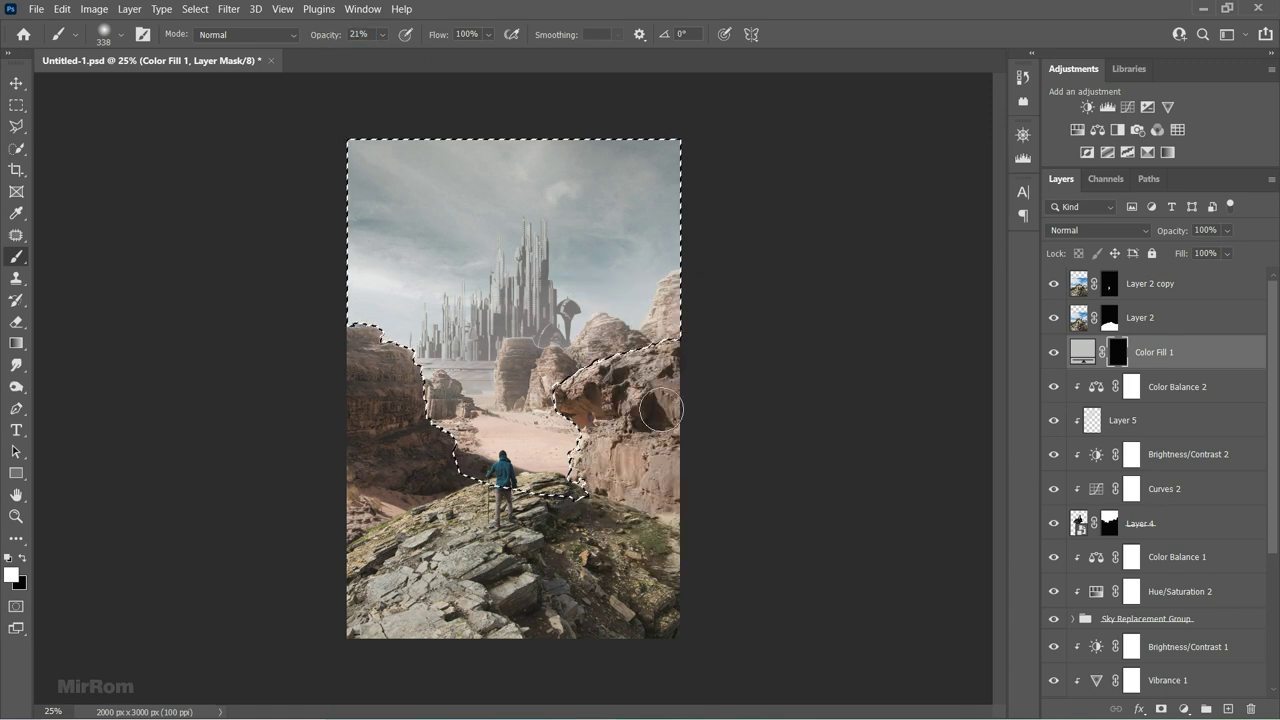
{"action": "key", "text": "bracketright"}
{"action": "key", "text": "bracketright"}
{"action": "key", "text": "bracketright"}
{"action": "key", "text": "bracketright"}
{"action": "key", "text": "bracketright"}
{"action": "key", "text": "bracketright"}
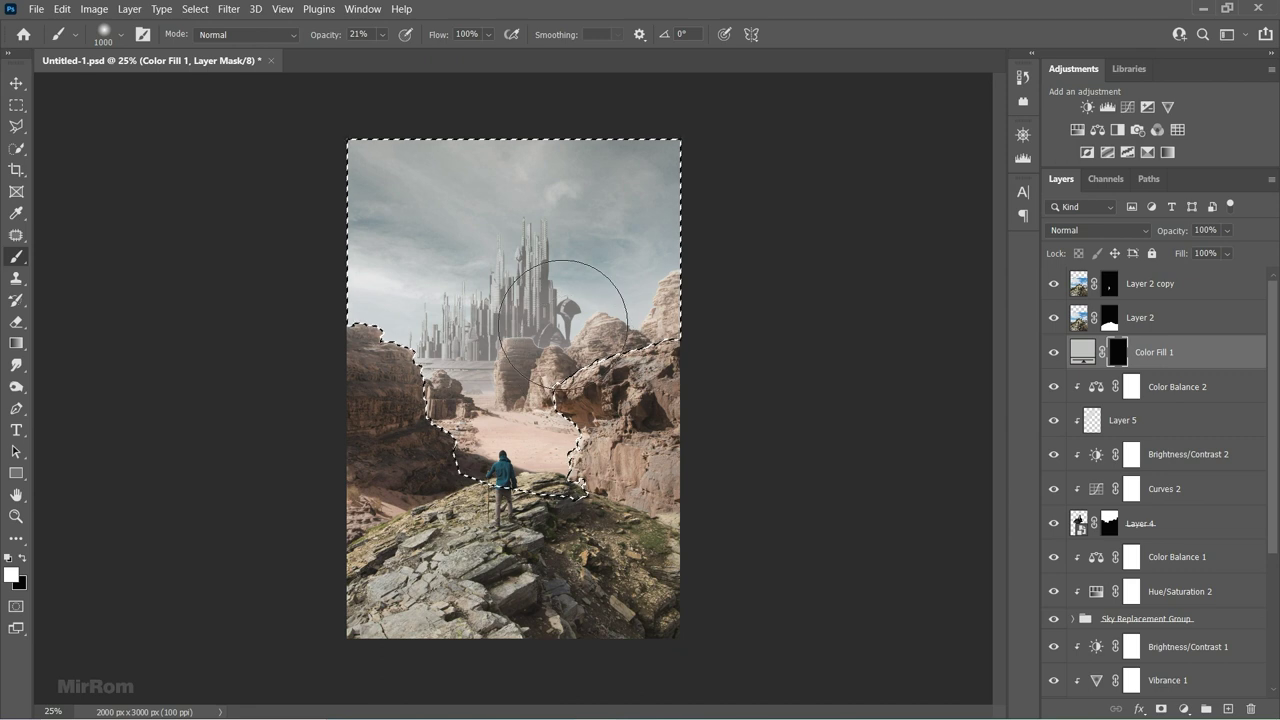
{"action": "left_click_drag", "start_coordinate": [660, 375], "coordinate": [500, 385]}
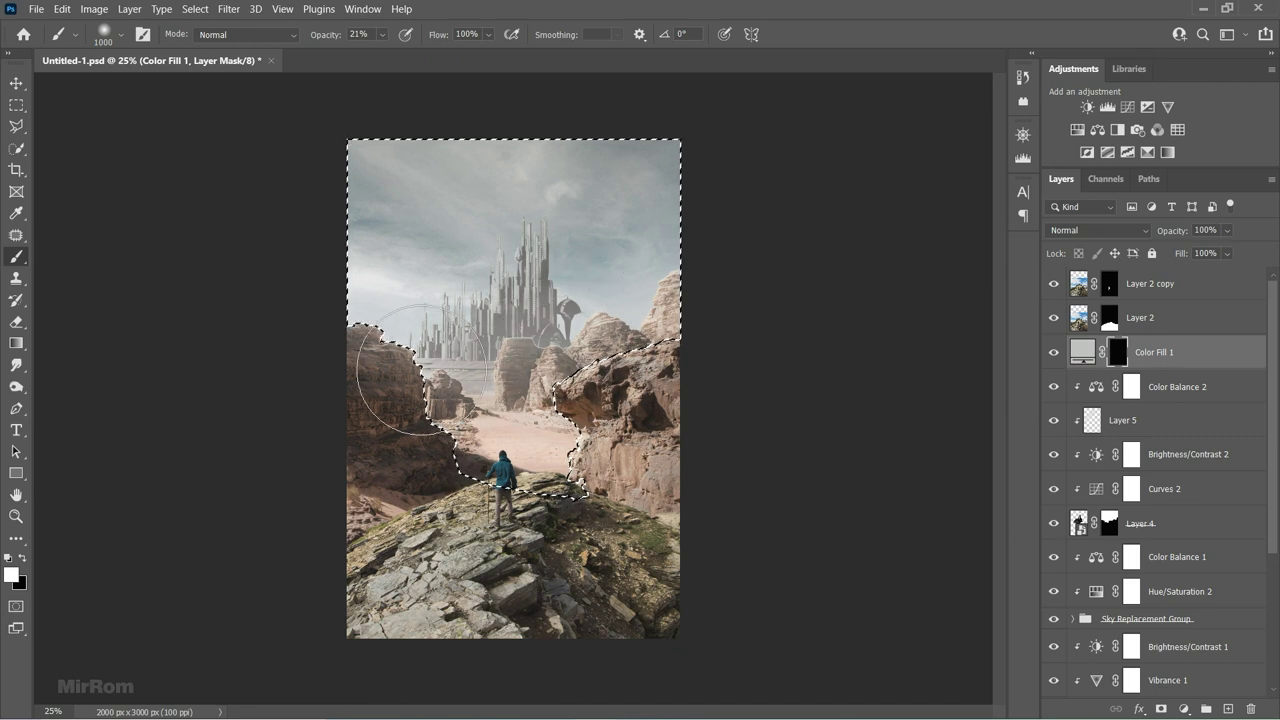
Flatten the brush tip to an ellipse, reset to full-opacity black, and drop the selection.
{"action": "right_click", "coordinate": [618, 246]}
{"action": "left_click_drag", "start_coordinate": [654, 272], "coordinate": [654, 292]}
{"action": "key", "text": "Return"}
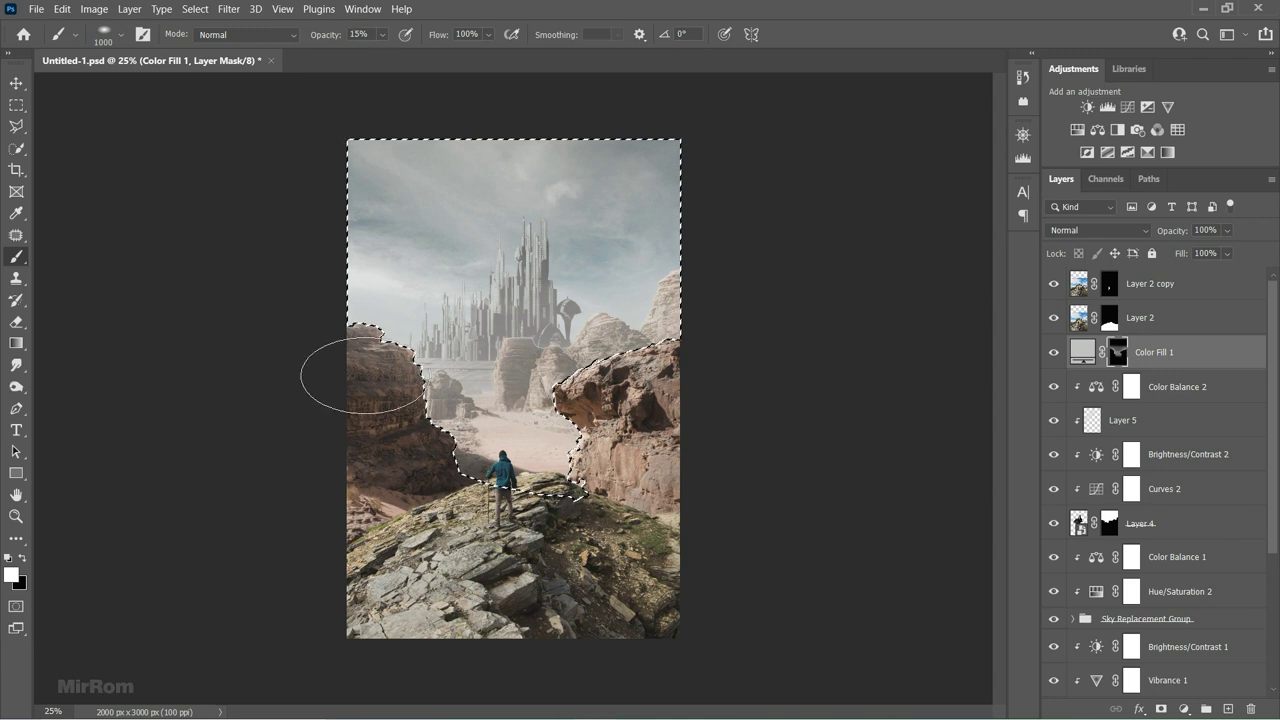
{"action": "key", "text": "1"}
{"action": "key", "text": "5"}
{"action": "key", "text": "x"}
{"action": "key", "text": "0"}
{"action": "key", "text": "bracketright"}
{"action": "key", "text": "v"}
{"action": "key", "text": "ctrl+d"}
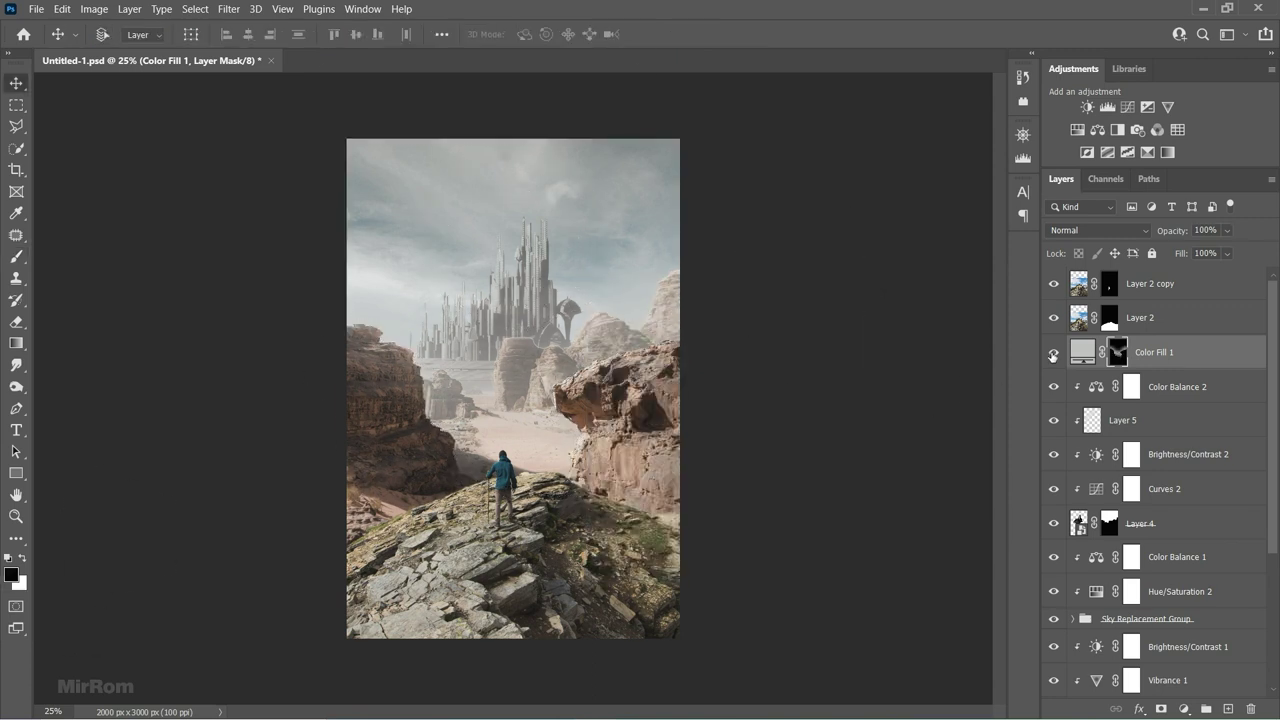
{"action": "left_click", "coordinate": [1080, 352]}
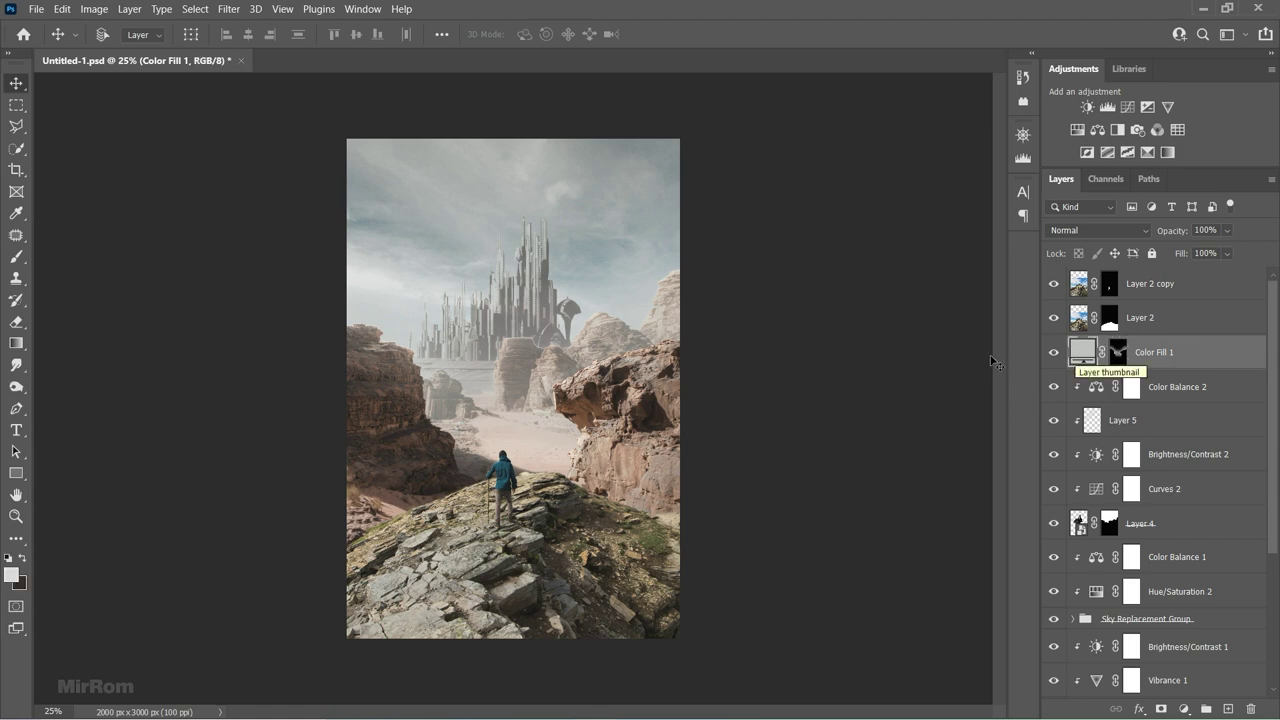
Give Layer 4 a Gaussian Blur smart filter with a radius under 1 px.
{"action": "left_click", "coordinate": [1079, 522]}
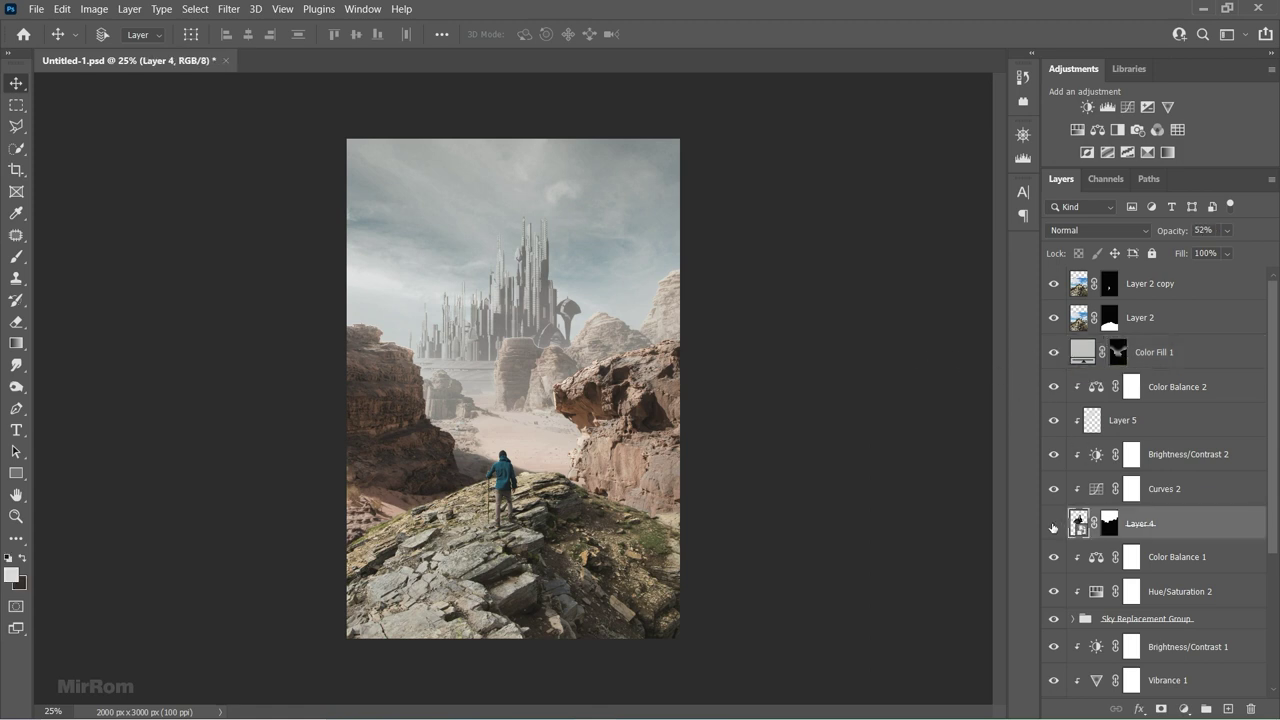
{"action": "key", "text": "ctrl+plus"}
{"action": "key", "text": "ctrl+plus"}
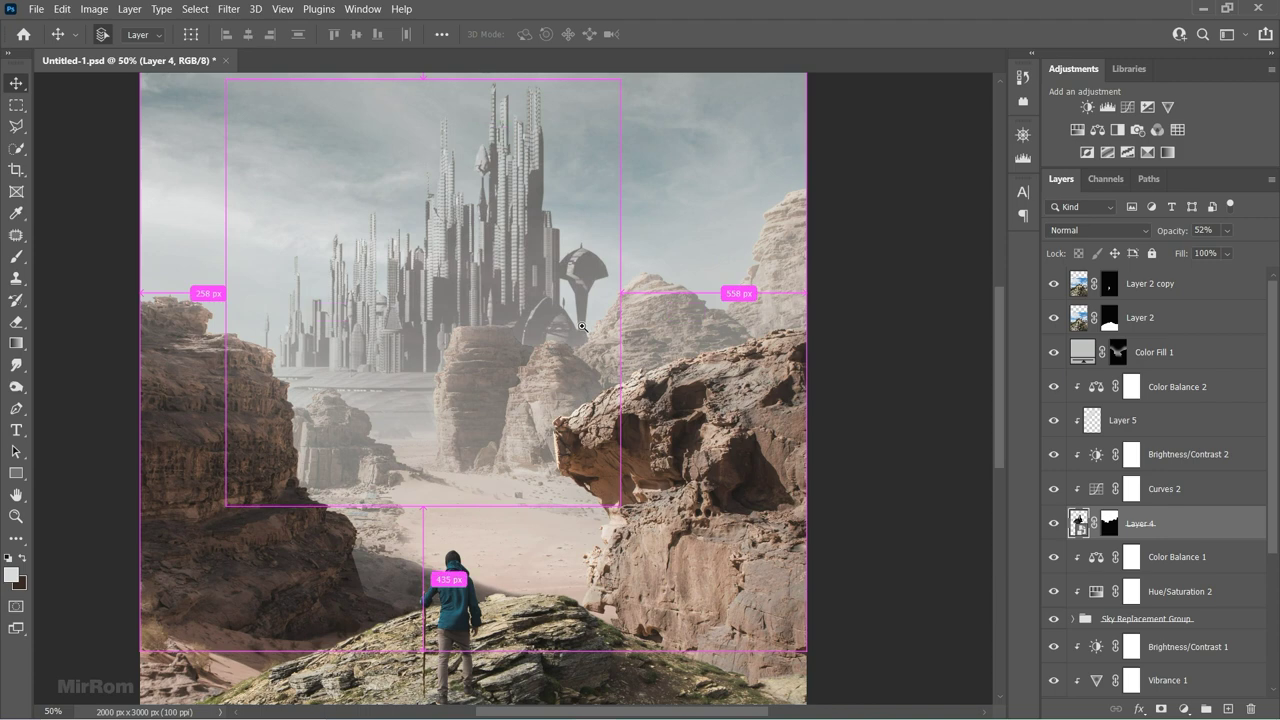
{"action": "left_click", "coordinate": [229, 9]}
{"action": "mouse_move", "coordinate": [300, 208]}
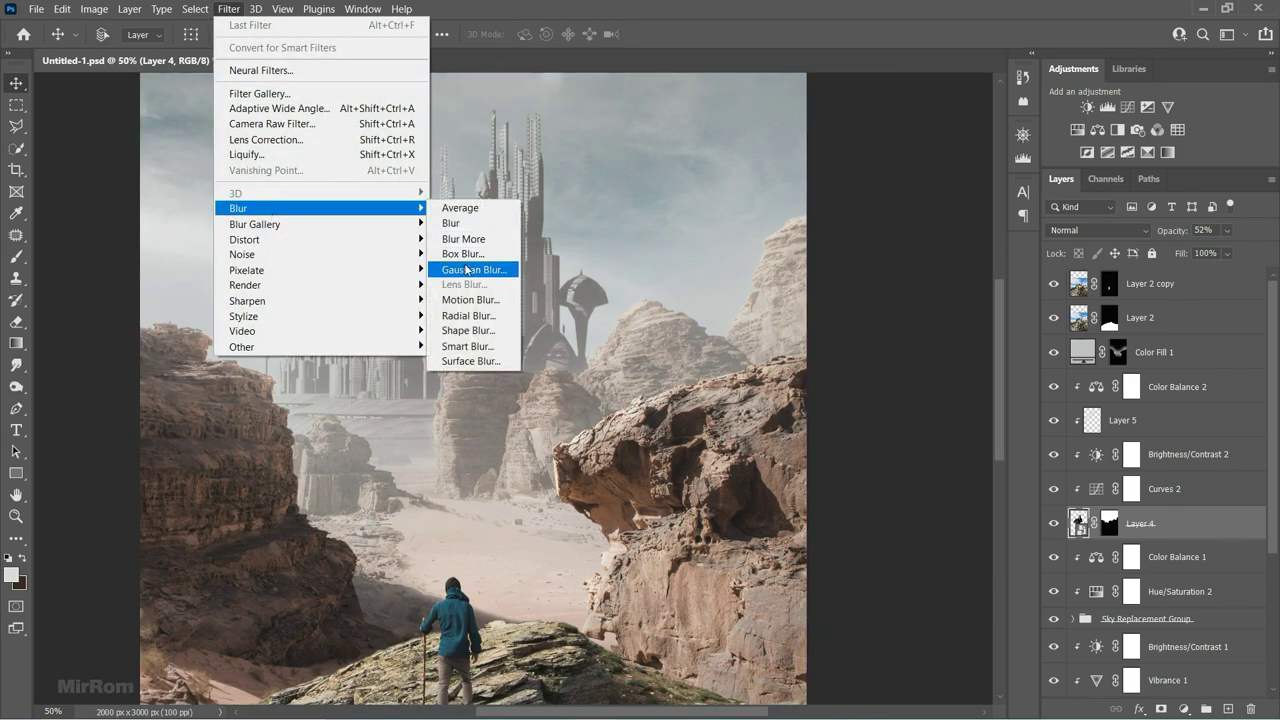
{"action": "left_click", "coordinate": [470, 268]}
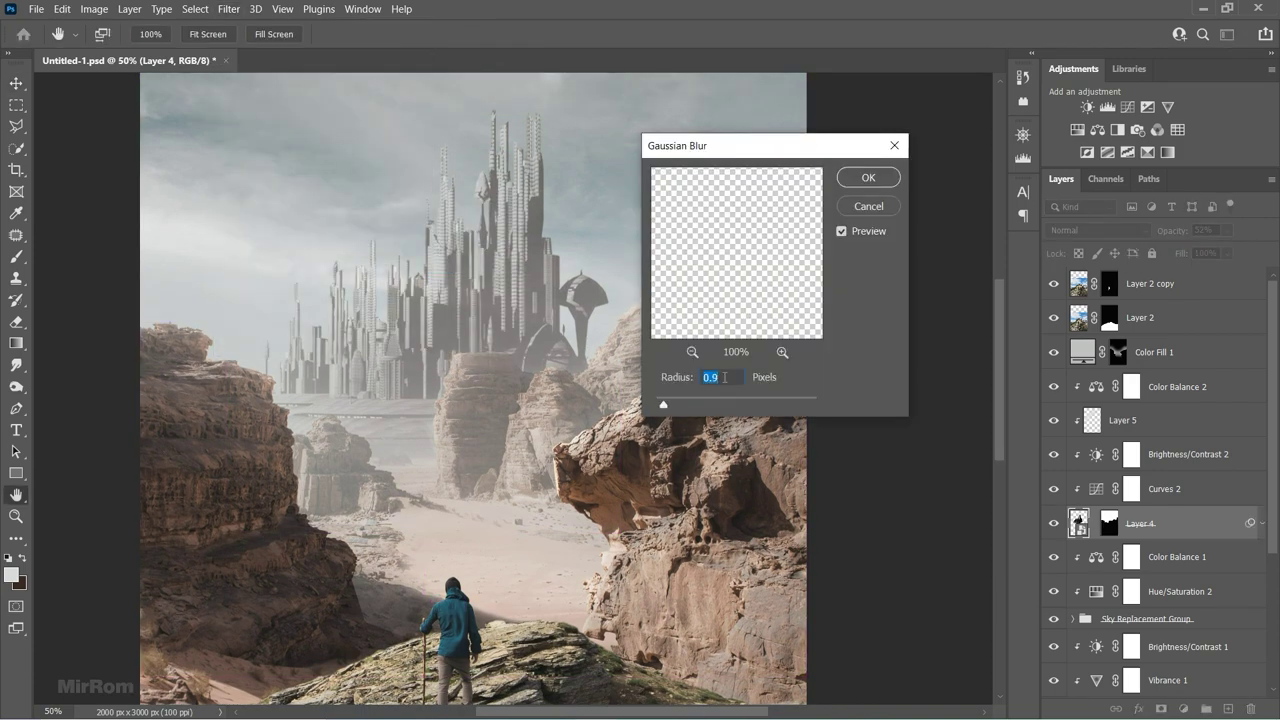
{"action": "left_click", "coordinate": [872, 177]}
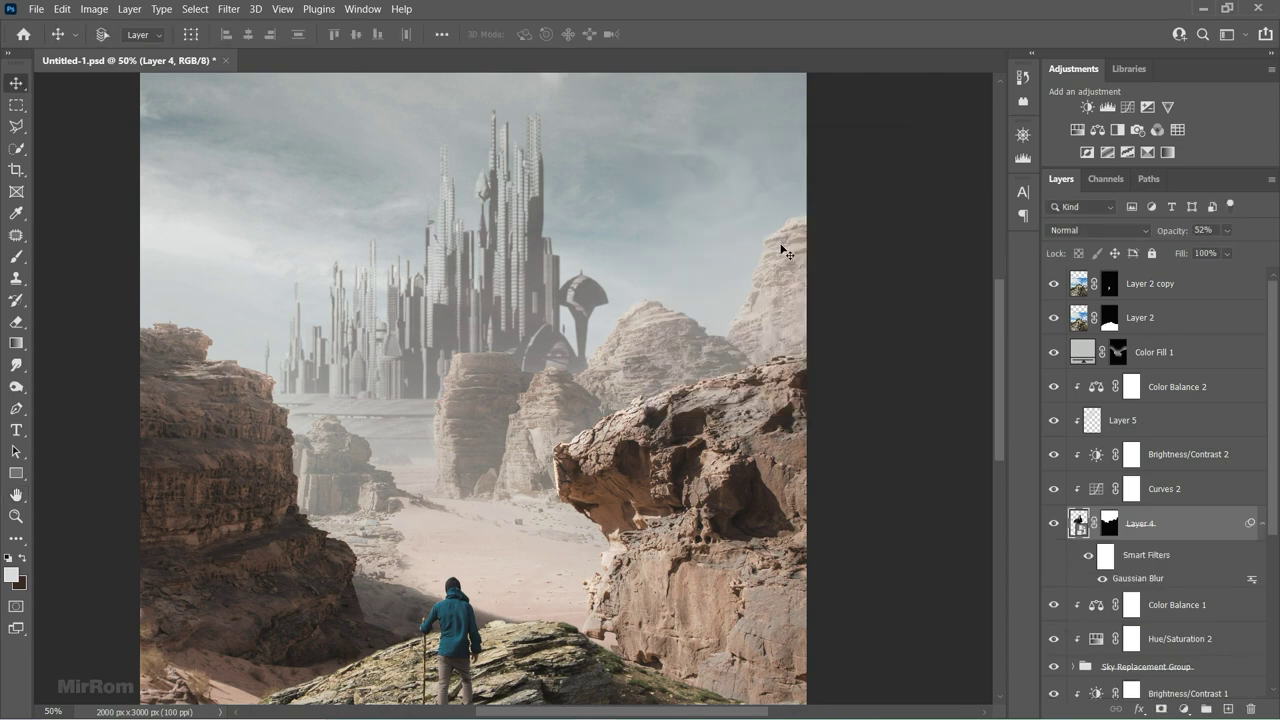
{"action": "left_click", "coordinate": [1261, 524]}
{"action": "key", "text": "ctrl+minus"}
{"action": "key", "text": "ctrl+minus"}
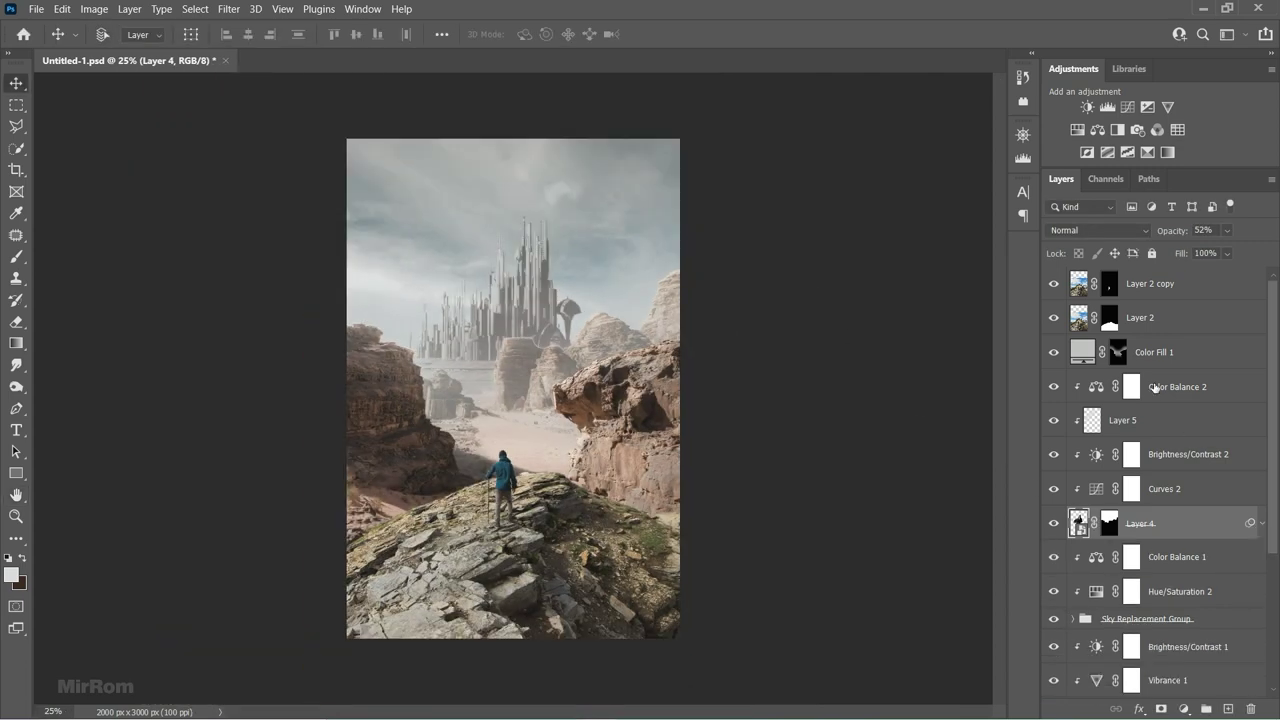
{"action": "left_click", "coordinate": [1170, 352]}
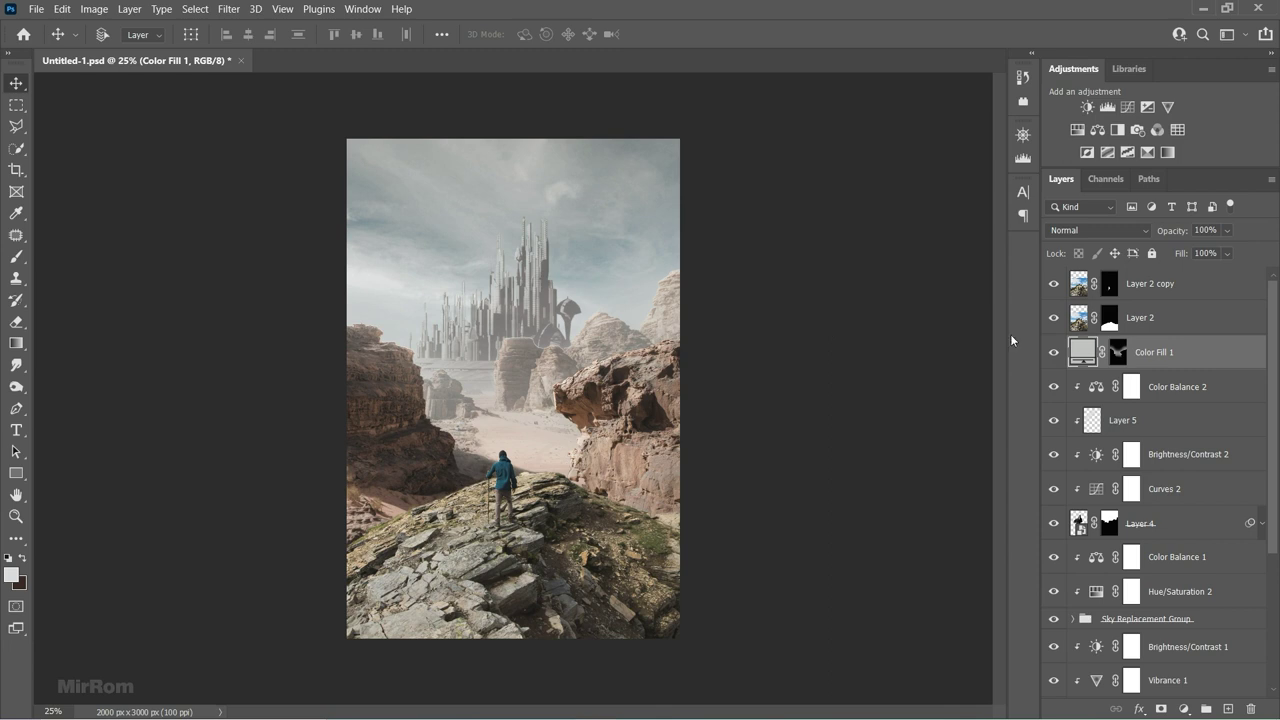
Add Curves 3 with whites lowered to 213, blacks lifted to about 44, and midpoint 143/117.
{"action": "left_click", "coordinate": [1127, 107]}
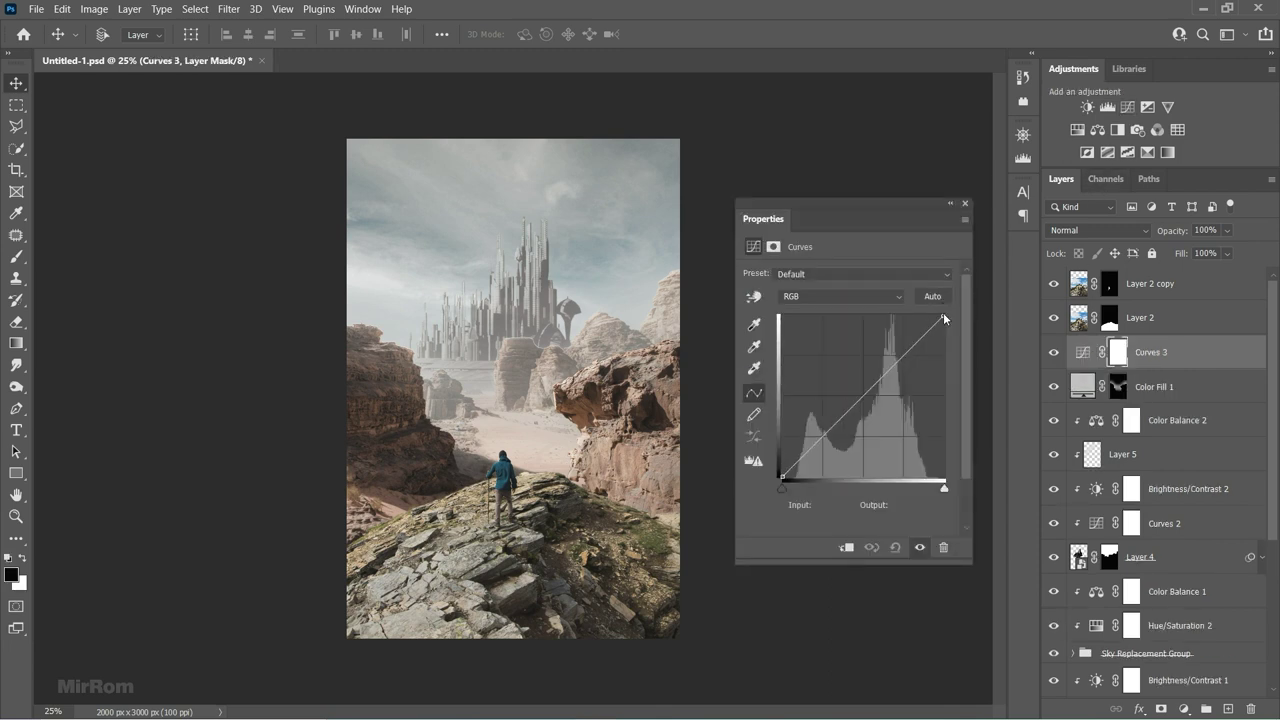
{"action": "left_click_drag", "start_coordinate": [943, 316], "coordinate": [945, 343]}
{"action": "left_click_drag", "start_coordinate": [782, 476], "coordinate": [782, 448]}
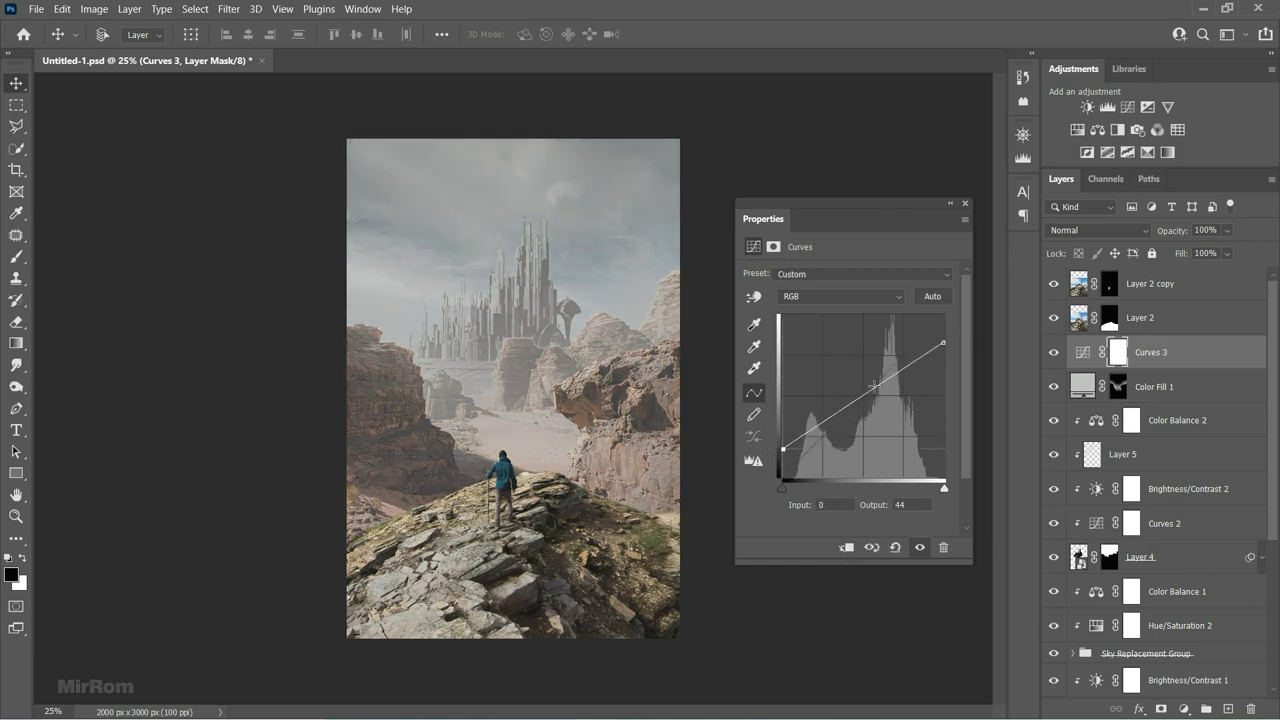
{"action": "left_click_drag", "start_coordinate": [873, 385], "coordinate": [873, 402]}
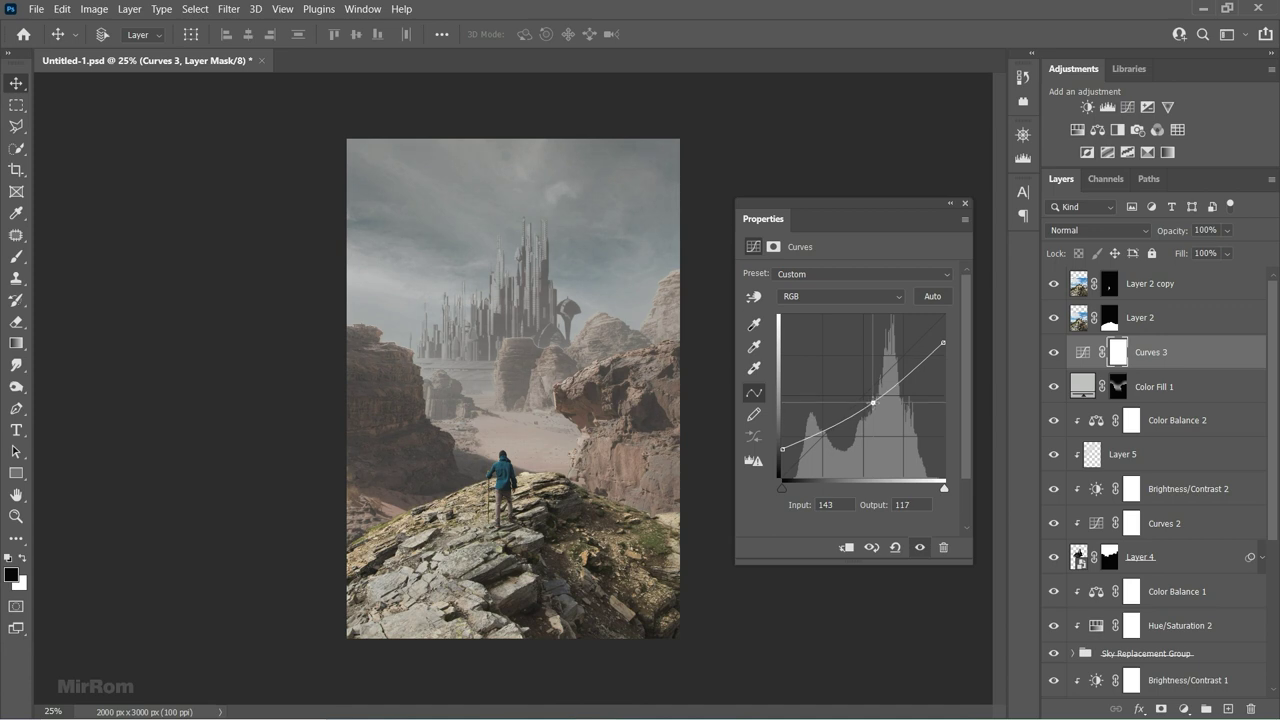
{"action": "left_click_drag", "start_coordinate": [784, 450], "coordinate": [776, 446]}
{"action": "left_click", "coordinate": [965, 204]}
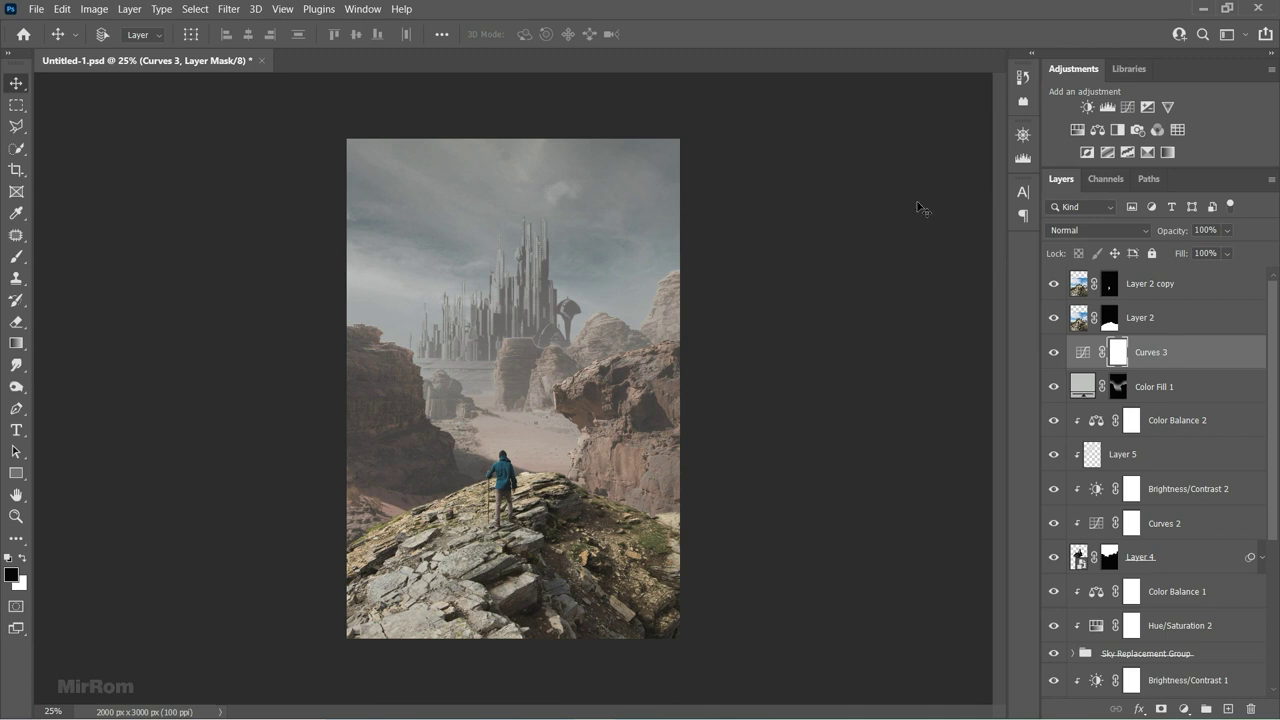
Add a Hue/Saturation layer with Lightness +42 in Soft Light blend mode.
{"action": "left_click", "coordinate": [1078, 130]}
{"action": "left_click_drag", "start_coordinate": [848, 404], "coordinate": [877, 404]}
{"action": "left_click_drag", "start_coordinate": [884, 405], "coordinate": [889, 406]}
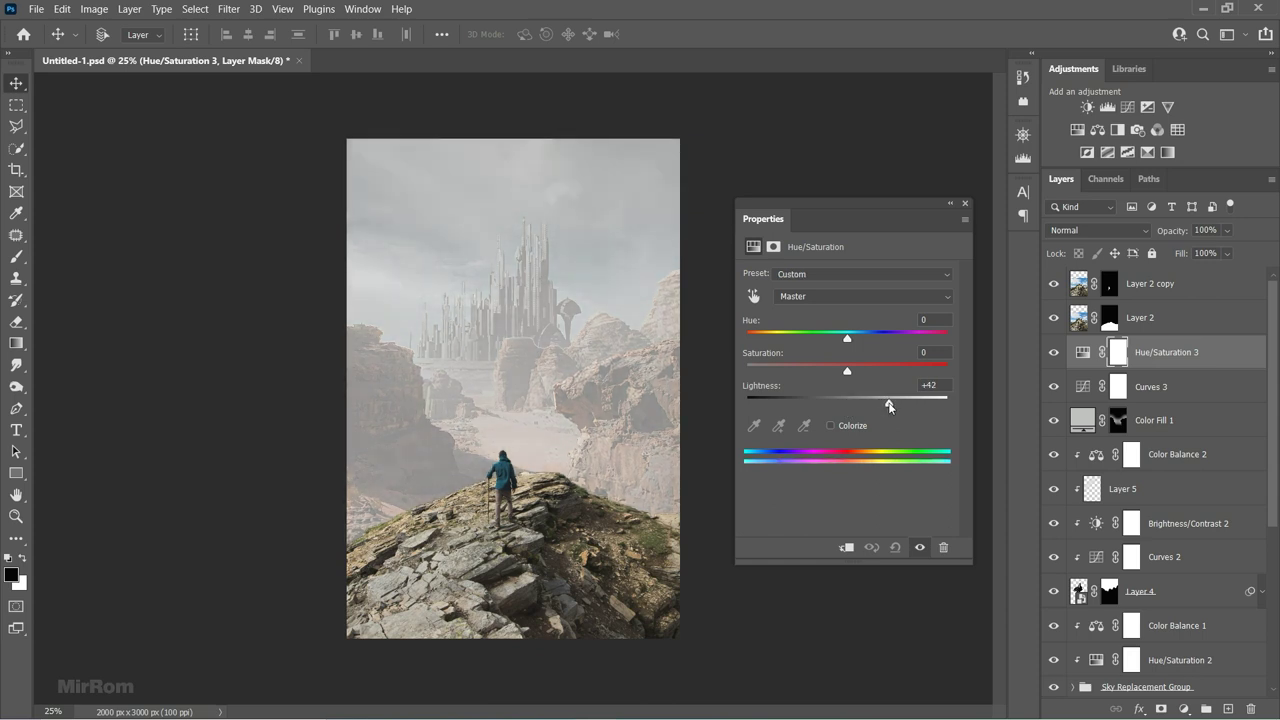
{"action": "left_click", "coordinate": [1097, 230]}
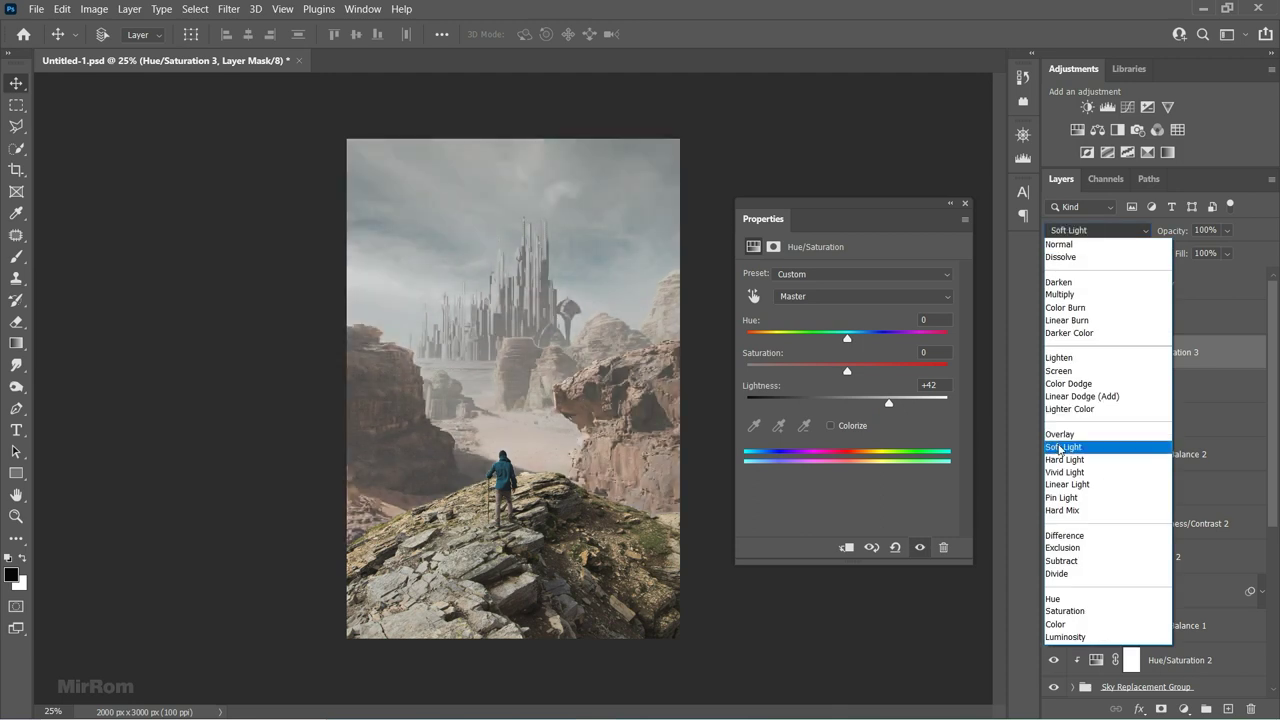
{"action": "left_click", "coordinate": [1052, 443]}
Compare the Hue/Saturation 3 effect, close its settings, save, and select Layer 2.
{"action": "left_click", "coordinate": [1052, 352]}
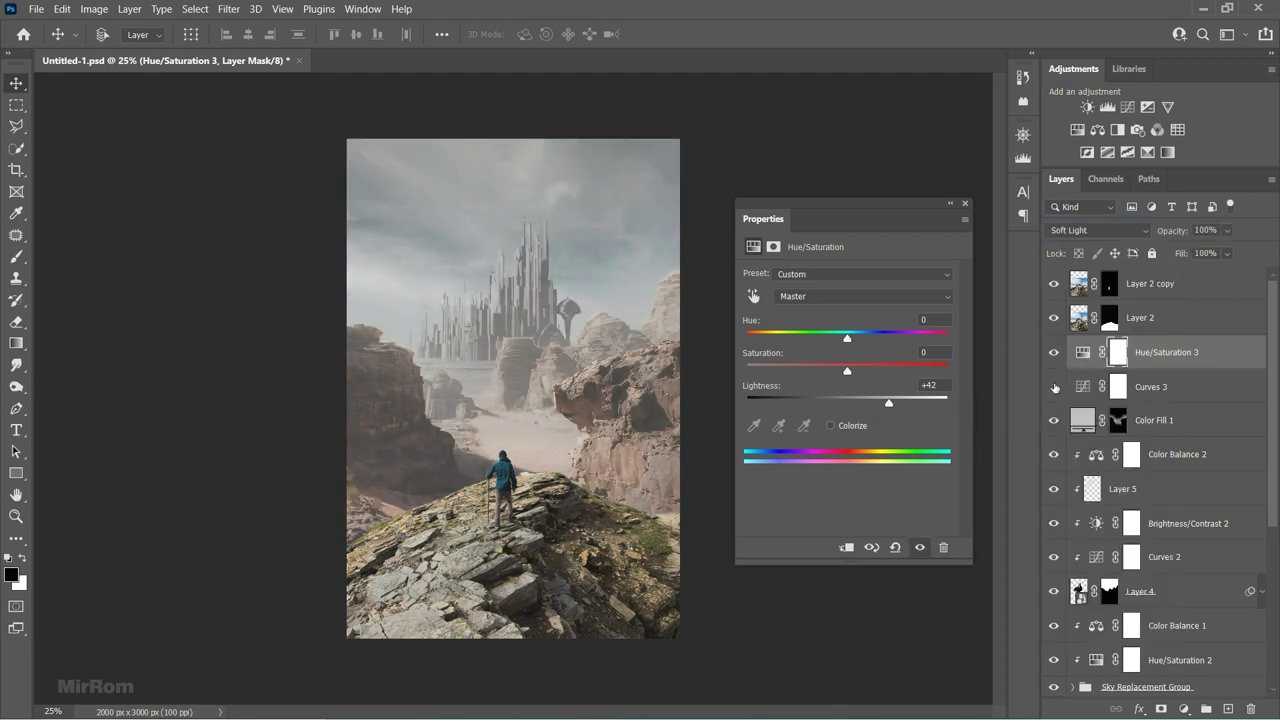
{"action": "left_click", "coordinate": [1084, 352]}
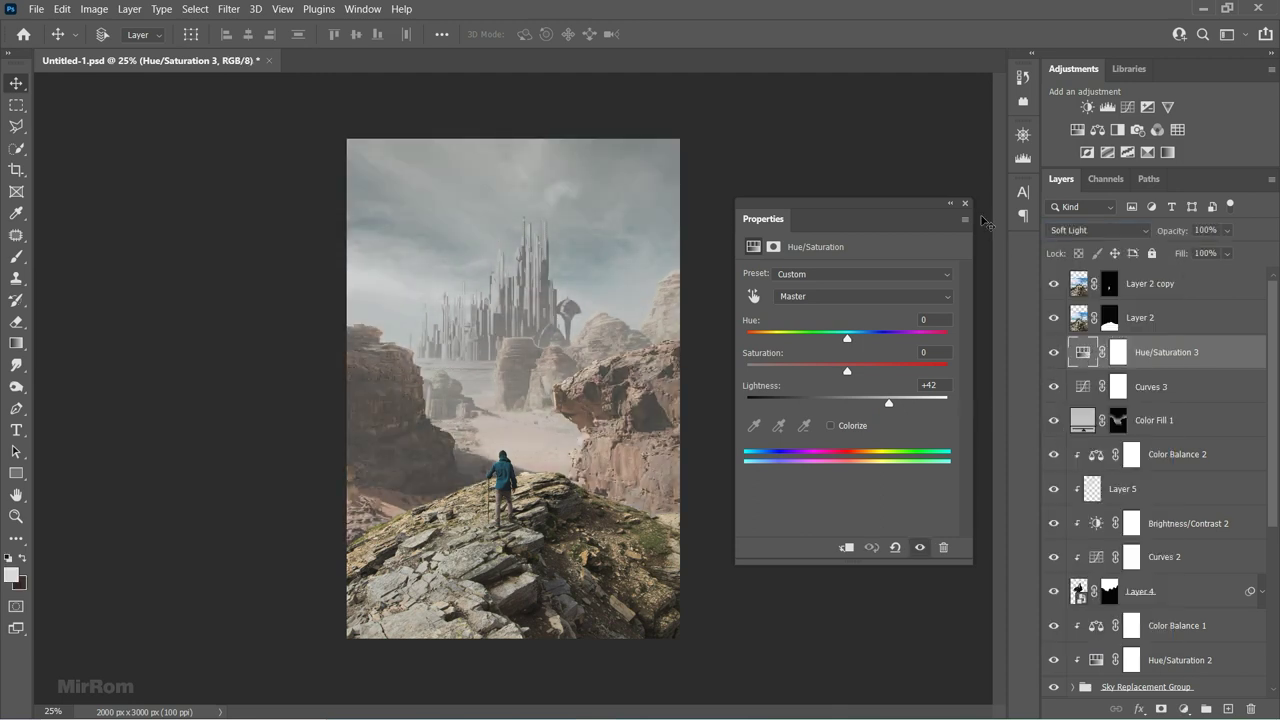
{"action": "left_click", "coordinate": [965, 204]}
{"action": "key", "text": "ctrl+s"}
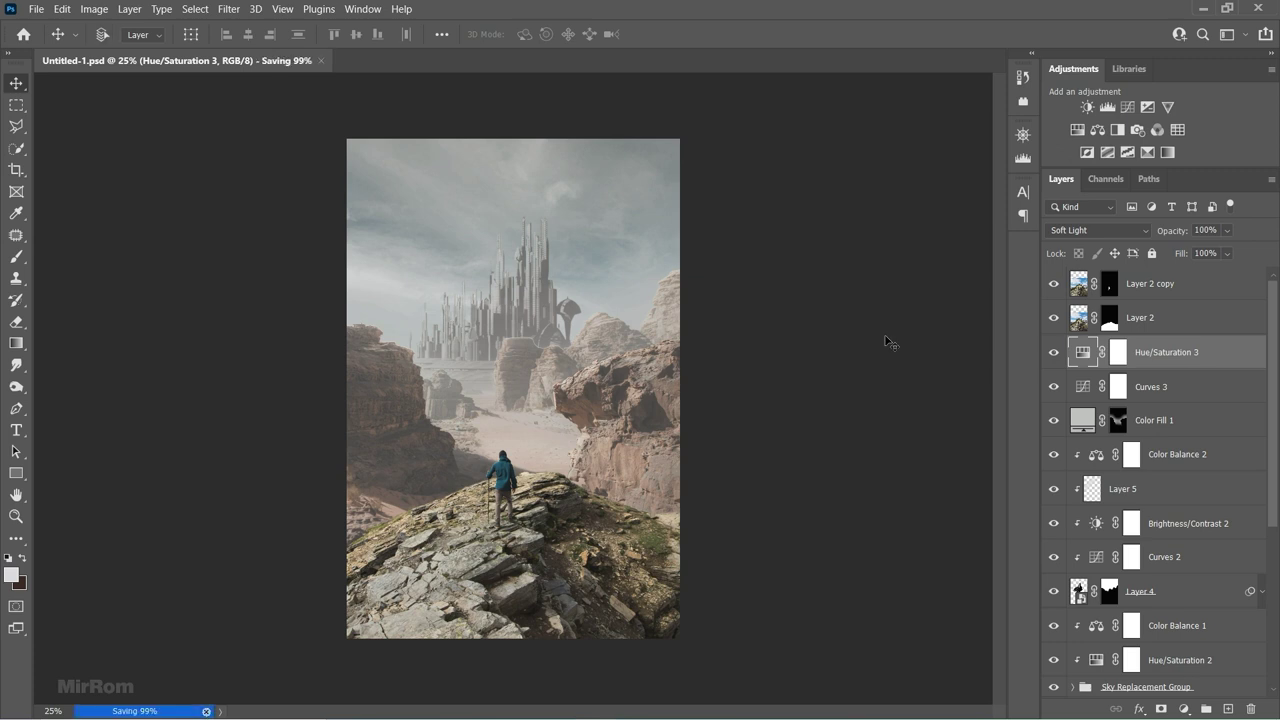
{"action": "left_click", "coordinate": [1062, 322]}
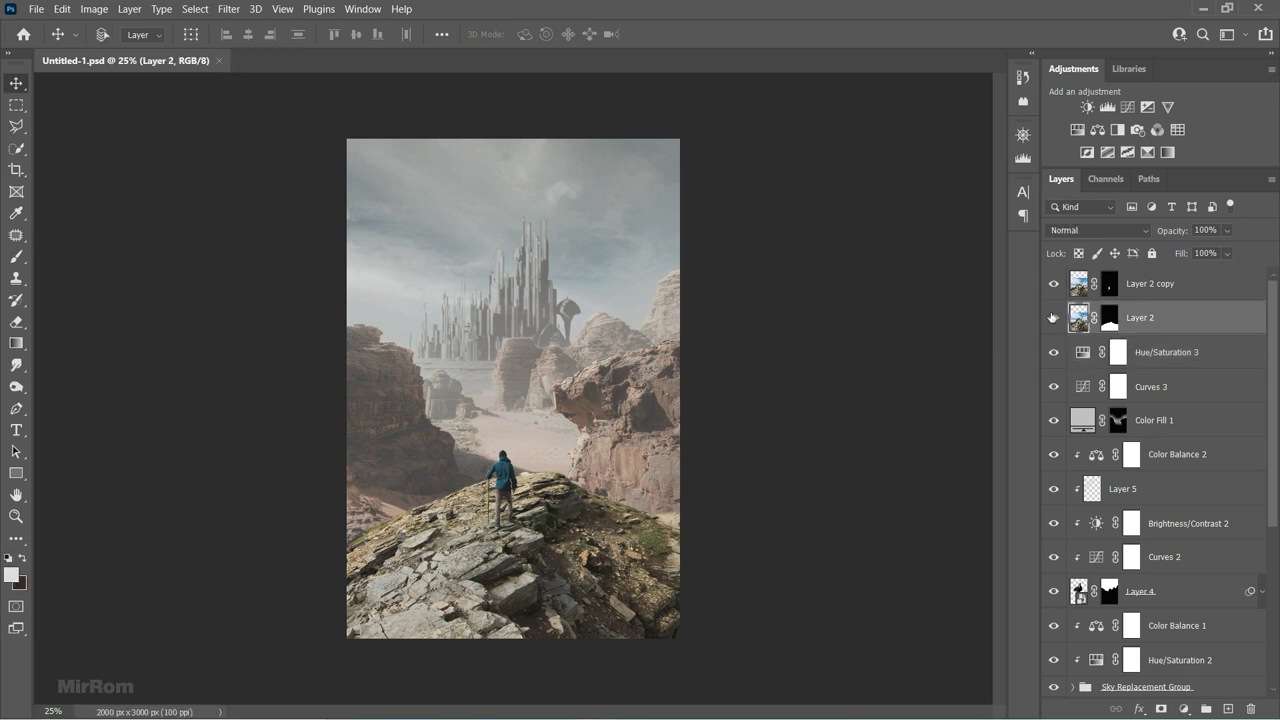
Create Layer 6 clipped to Layer 2 in Overlay mode, with a paint colour sampled from the canvas.
{"action": "key", "text": "ctrl+shift+alt+n"}
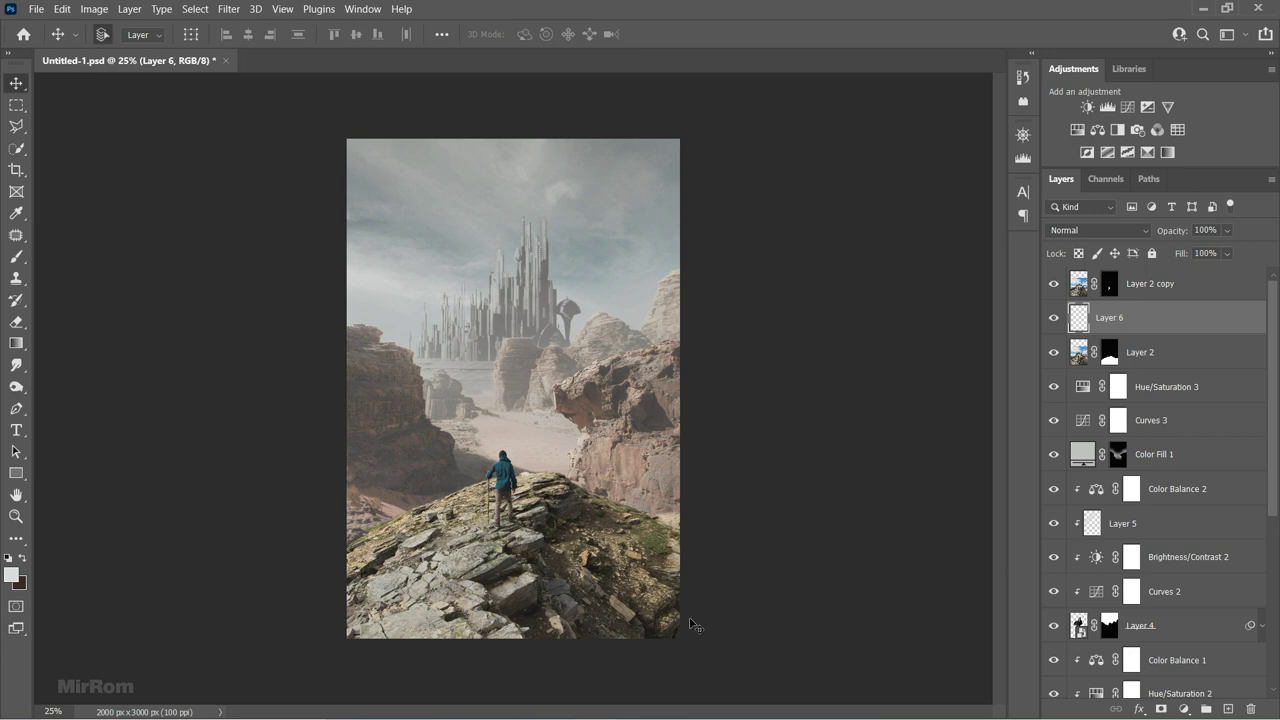
{"action": "key", "text": "ctrl+plus"}
{"action": "key", "text": "ctrl+alt+g"}
{"action": "key", "text": "b"}
{"action": "left_click", "coordinate": [488, 364], "text": "alt"}
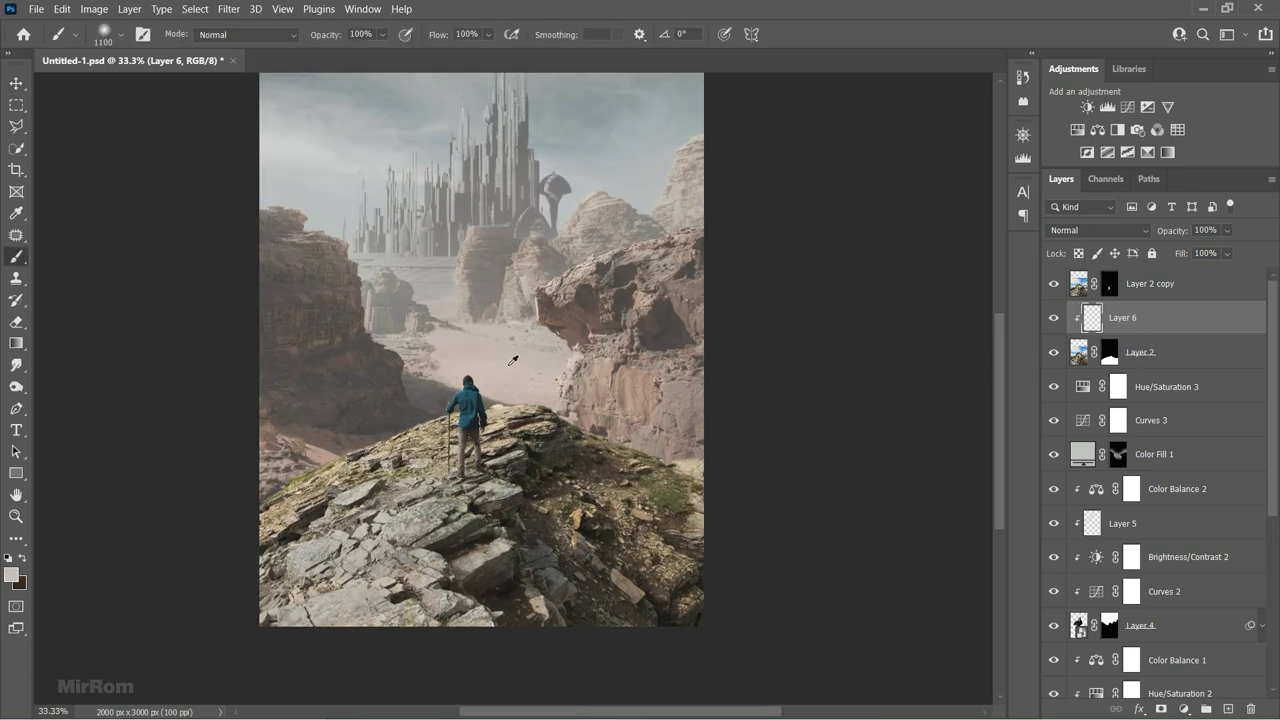
{"action": "right_click", "coordinate": [433, 410]}
{"action": "left_click", "coordinate": [1090, 230]}
{"action": "left_click", "coordinate": [1090, 437]}
Set brush opacity to 37%, then tune size between 175 and 500 px and opacity to 25%.
{"action": "key", "text": "2"}
{"action": "key", "text": "2"}
{"action": "type", "text": "37"}
{"action": "key", "text": "Return"}
{"action": "key", "text": "bracketright"}
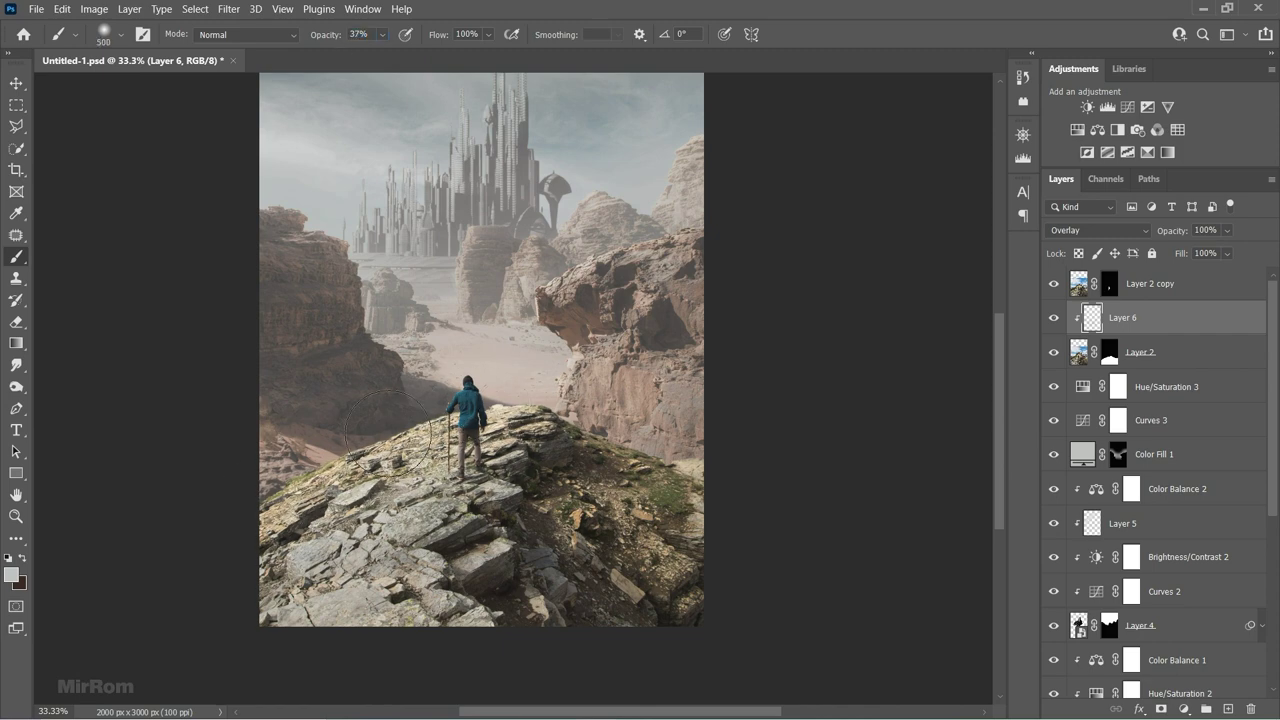
{"action": "key", "text": "bracketleft"}
{"action": "key", "text": "bracketleft"}
{"action": "key", "text": "bracketleft"}
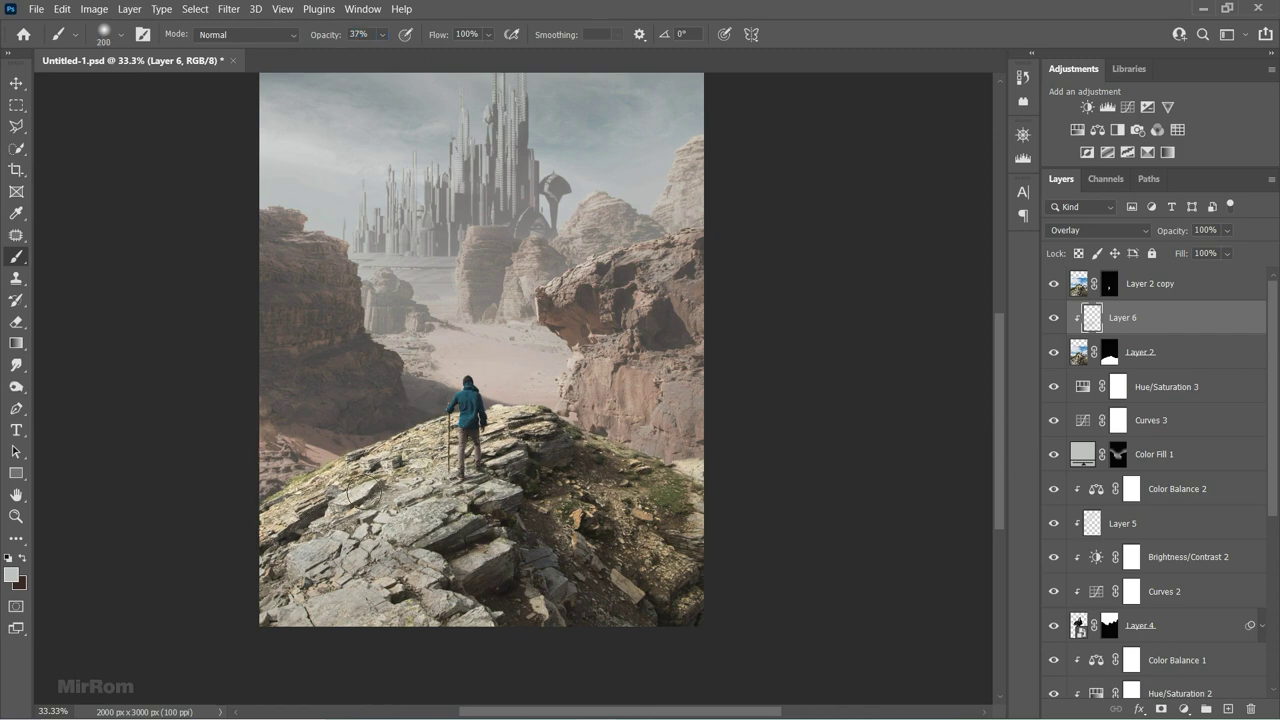
{"action": "key", "text": "bracketleft"}
{"action": "key", "text": "2"}
{"action": "key", "text": "5"}
{"action": "key", "text": "bracketright"}
{"action": "key", "text": "bracketright"}
{"action": "key", "text": "bracketright"}
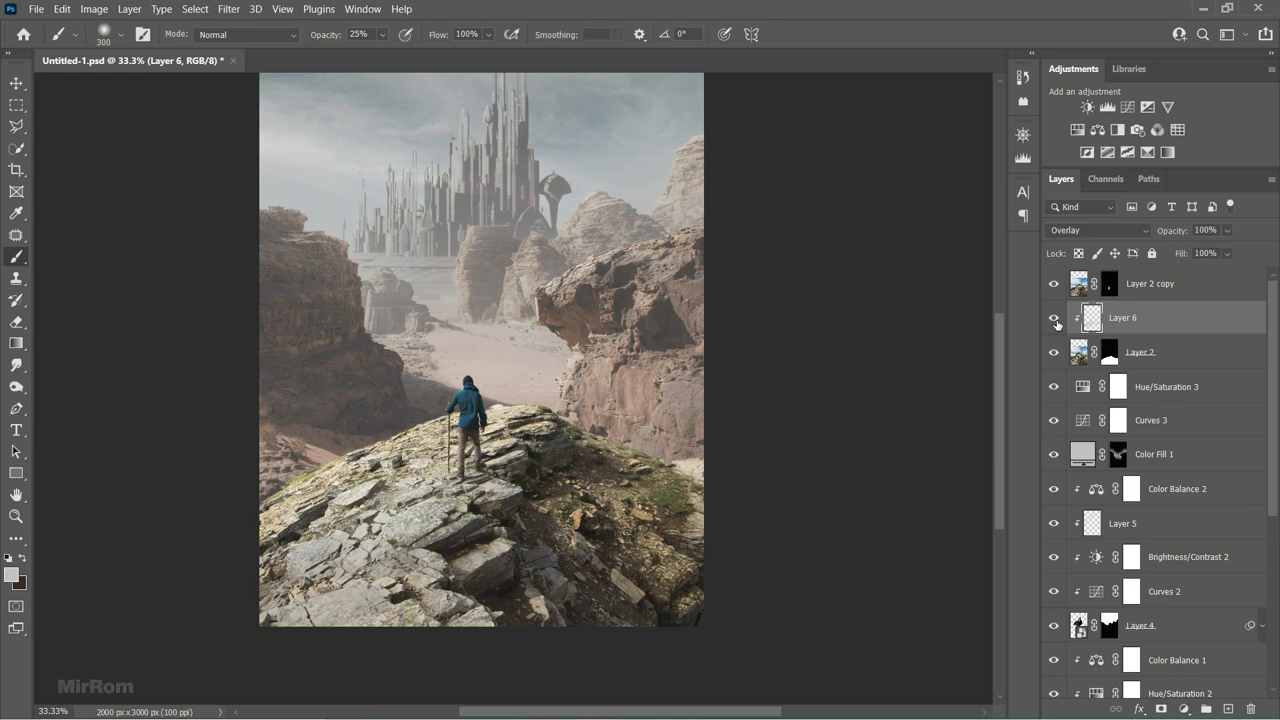
Add an Exposure adjustment at +1.06 and invert its mask to hide the effect.
{"action": "left_click", "coordinate": [1148, 107]}
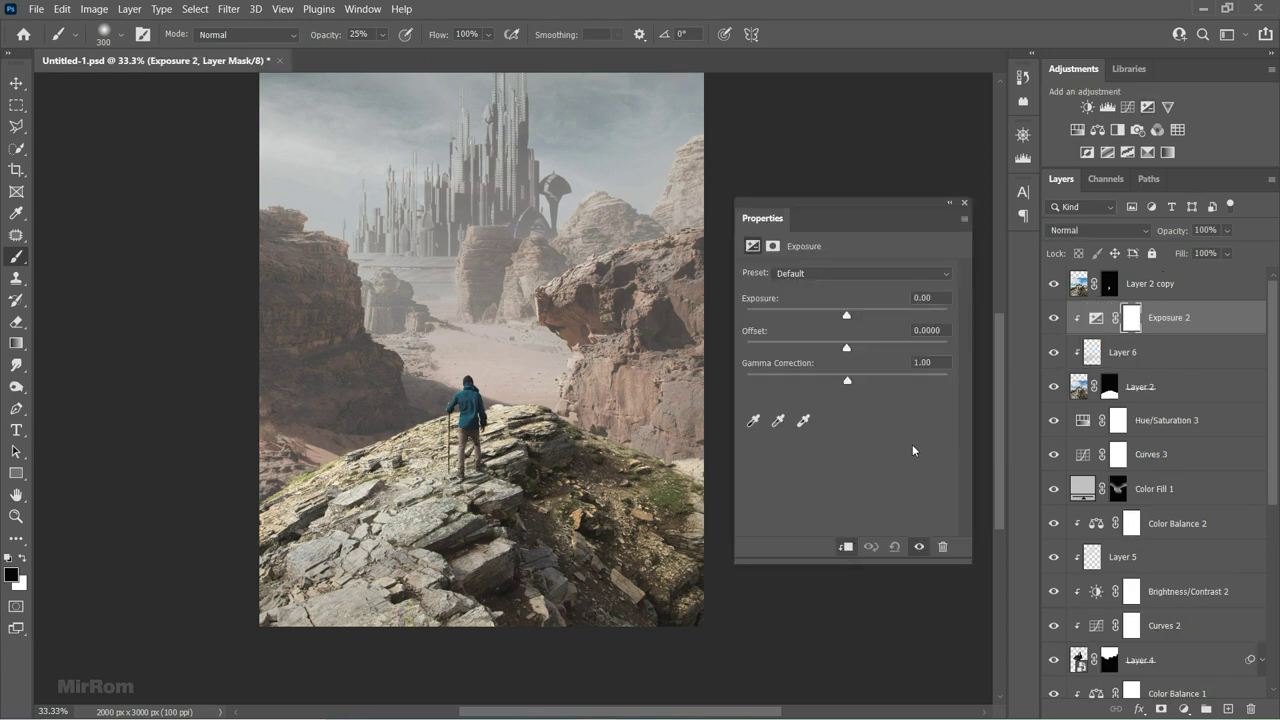
{"action": "left_click_drag", "start_coordinate": [846, 314], "coordinate": [864, 317]}
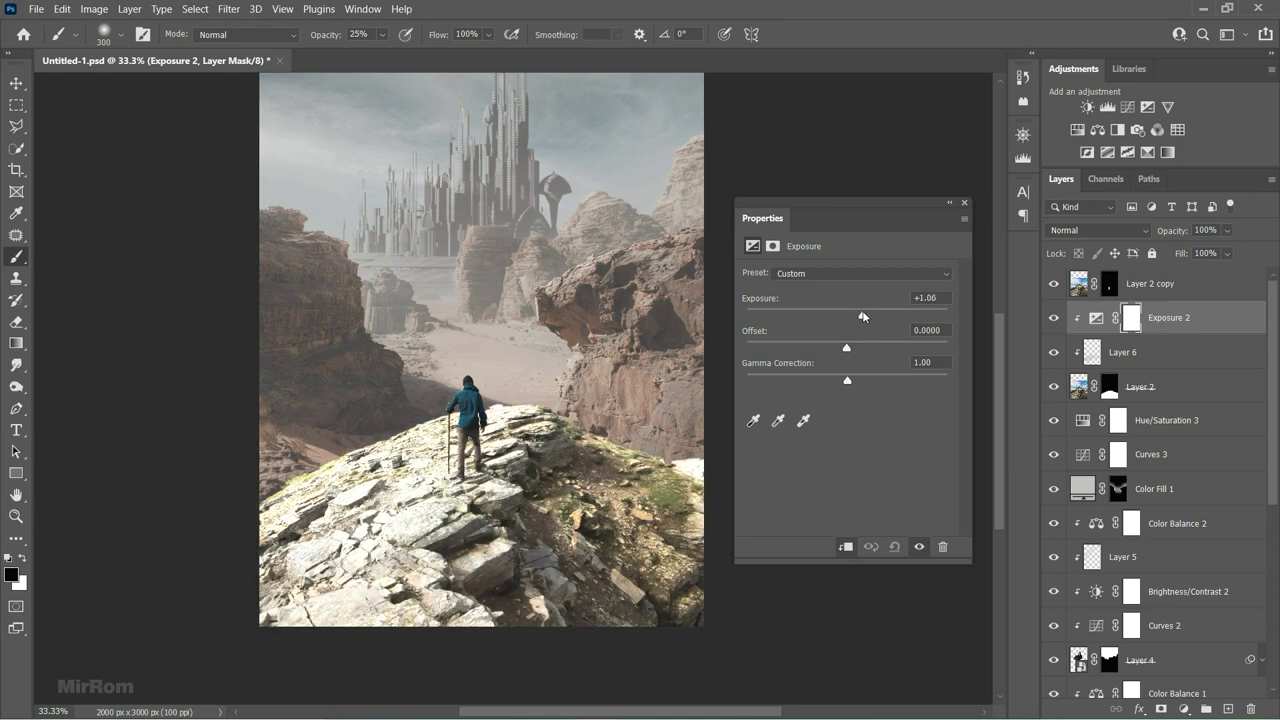
{"action": "left_click", "coordinate": [964, 203]}
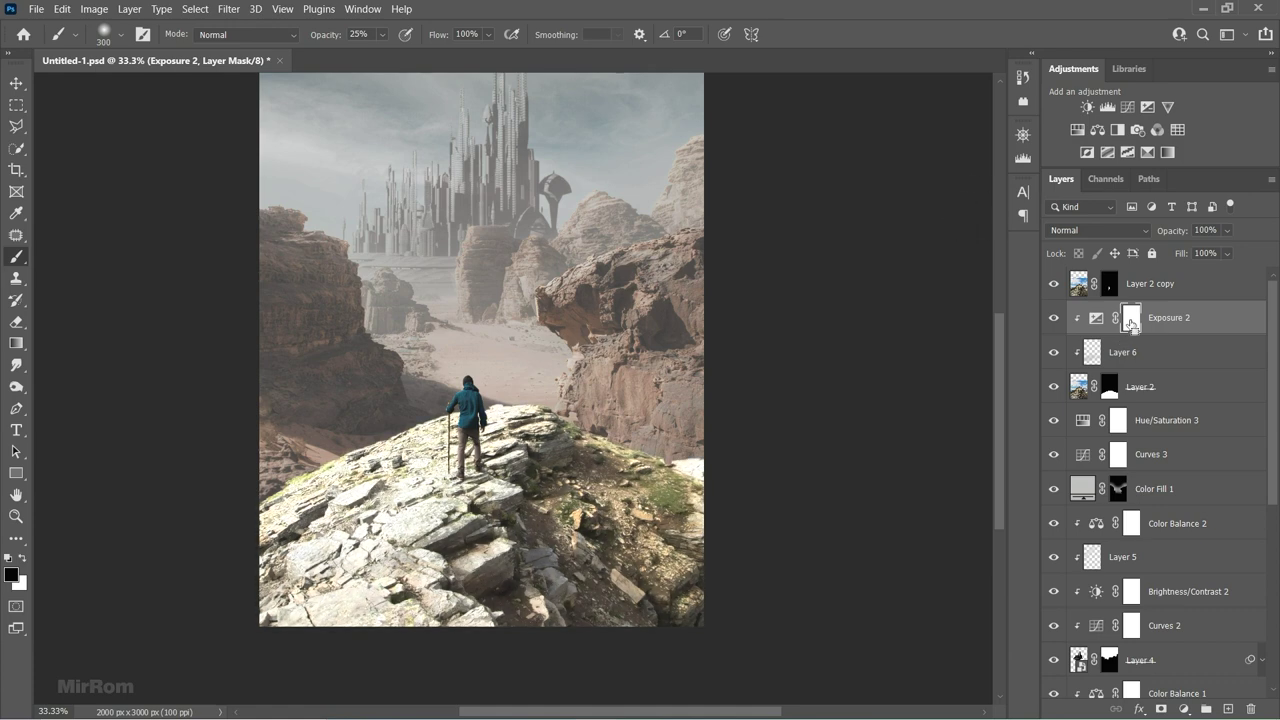
{"action": "key", "text": "ctrl+i"}
Paint white at 40% opacity onto the rock's shadowed left slope with a 200 px brush.
{"action": "key", "text": "ctrl+plus"}
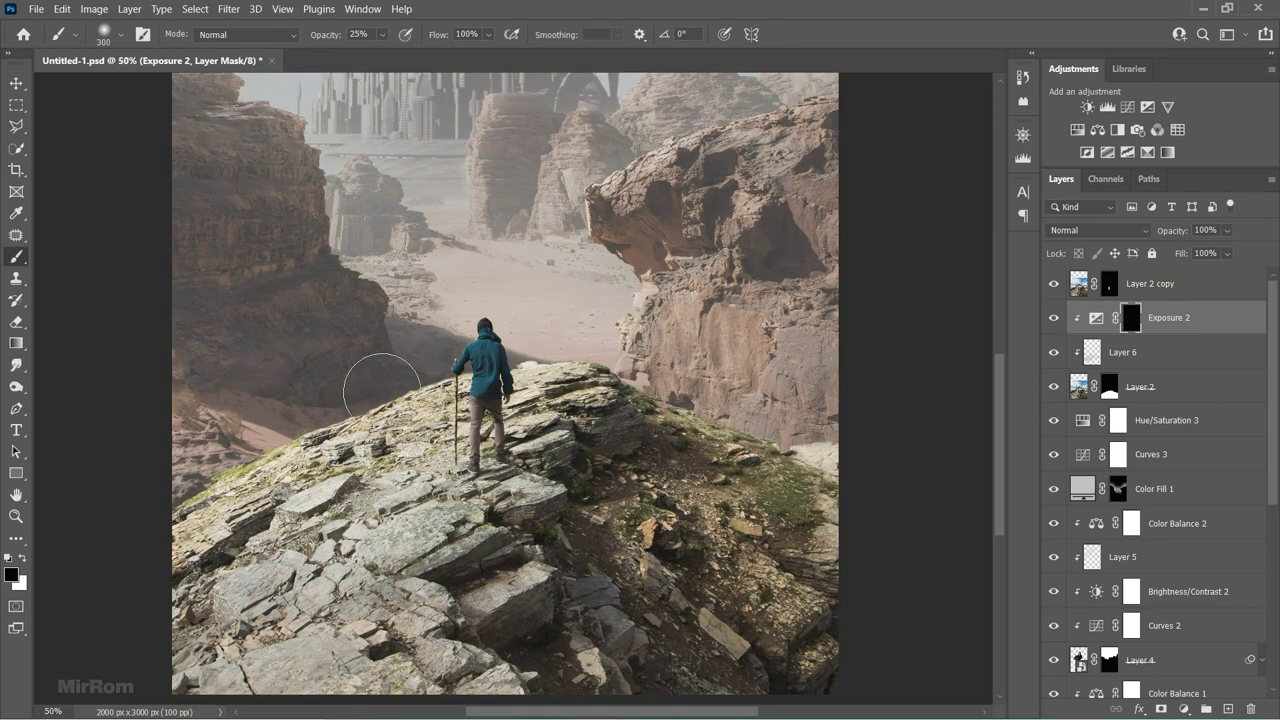
{"action": "key", "text": "x"}
{"action": "left_click_drag", "start_coordinate": [327, 37], "coordinate": [342, 37]}
{"action": "key", "text": "bracketleft"}
{"action": "key", "text": "bracketleft"}
{"action": "key", "text": "bracketleft"}
{"action": "left_click_drag", "start_coordinate": [386, 395], "coordinate": [262, 417]}
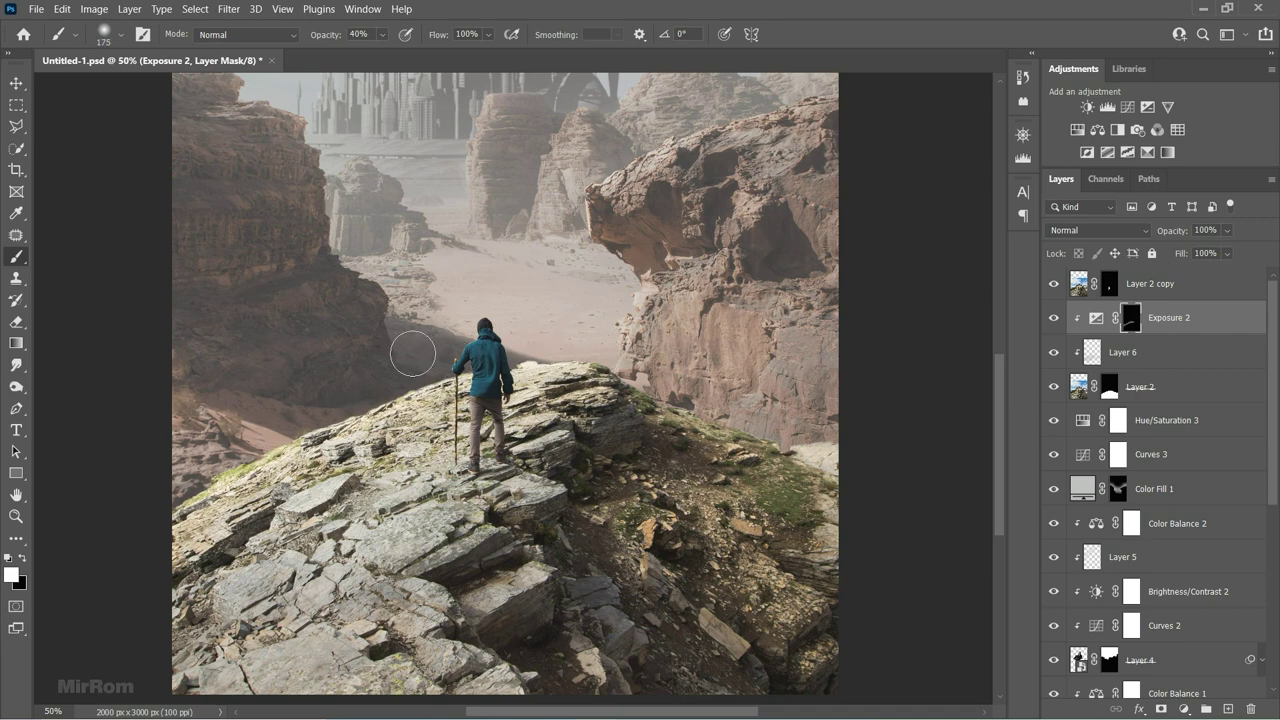
{"action": "scroll", "coordinate": [216, 425], "scroll_direction": "down", "scroll_amount": 2}
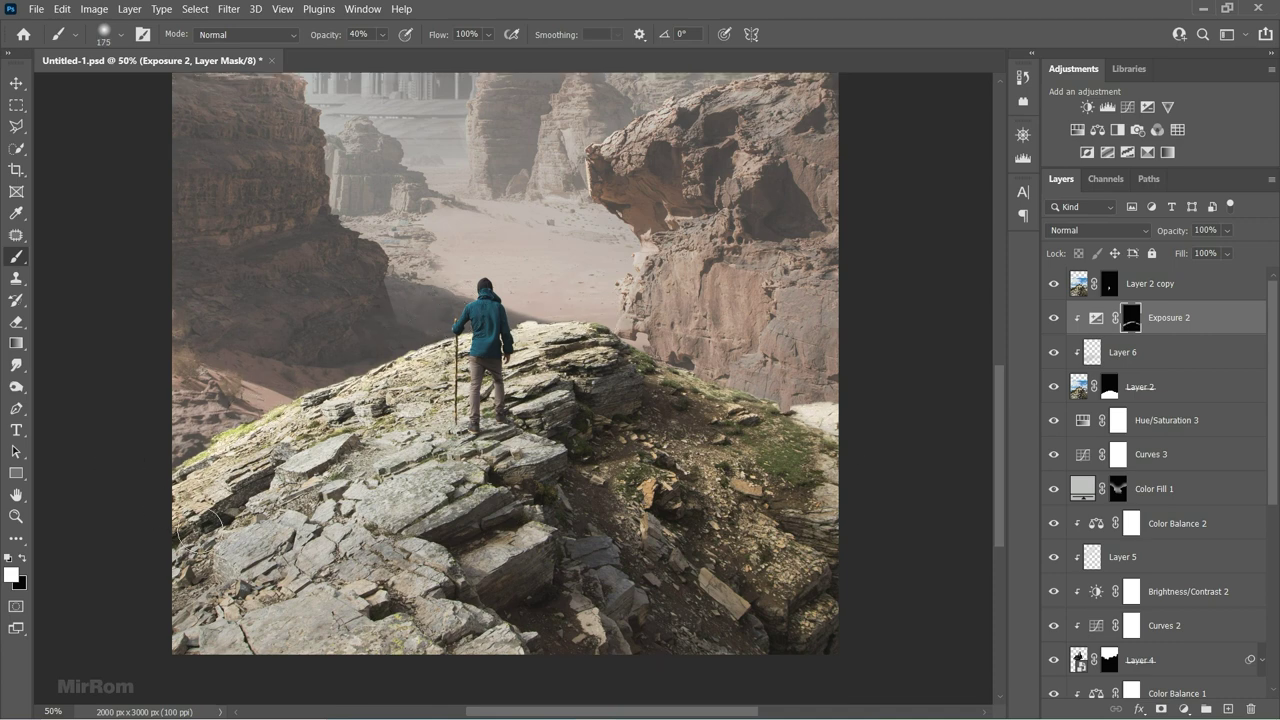
{"action": "scroll", "coordinate": [212, 520], "scroll_direction": "down", "scroll_amount": 2}
{"action": "key", "text": "bracketleft"}
{"action": "key", "text": "bracketleft"}
{"action": "key", "text": "bracketleft"}
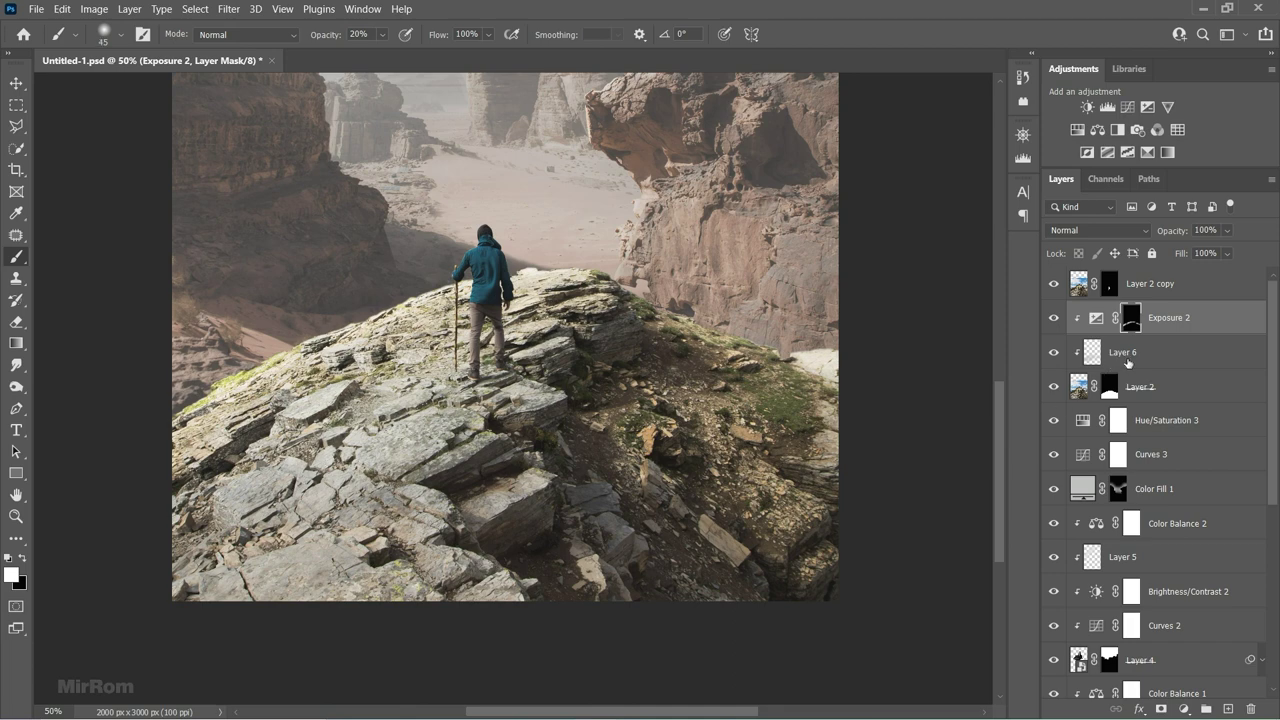
Add clipped Layer 7 in Multiply mode with a dark foreground and a 700 px brush.
{"action": "left_click", "coordinate": [1228, 709]}
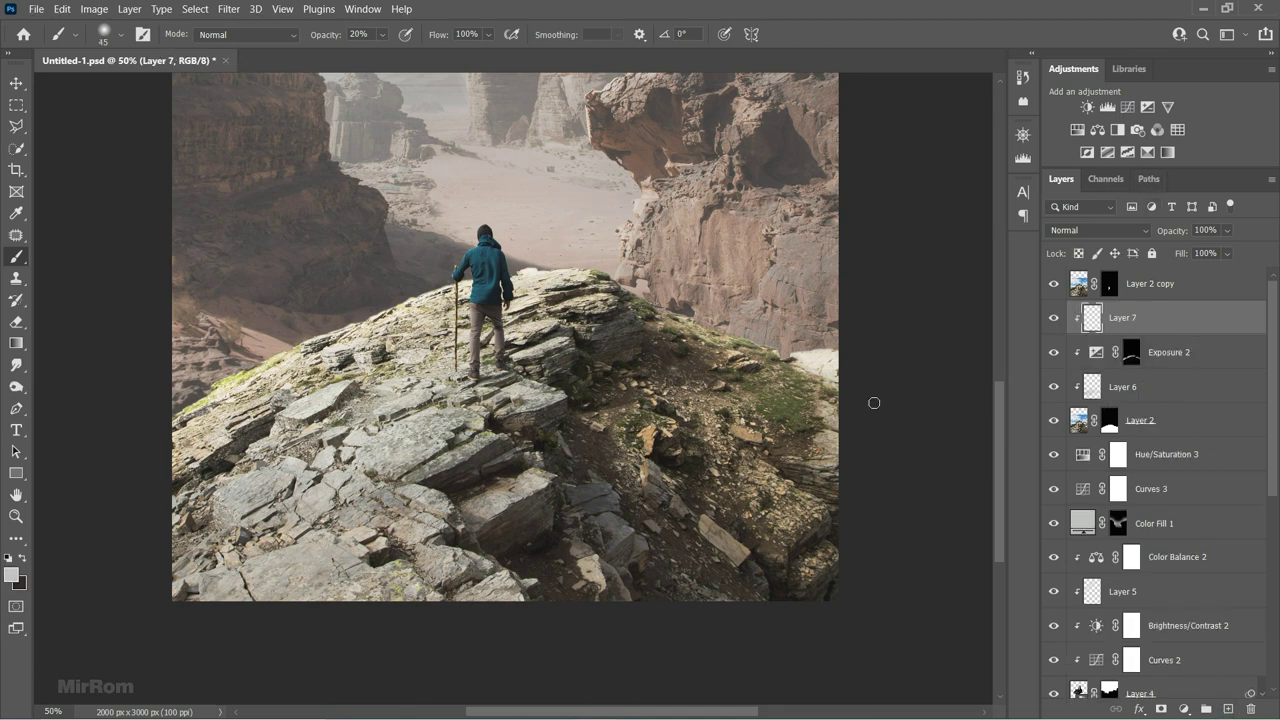
{"action": "key", "text": "x"}
{"action": "left_click", "coordinate": [1098, 230]}
{"action": "left_click", "coordinate": [1090, 322]}
{"action": "key", "text": "bracketright"}
{"action": "key", "text": "bracketright"}
{"action": "key", "text": "bracketright"}
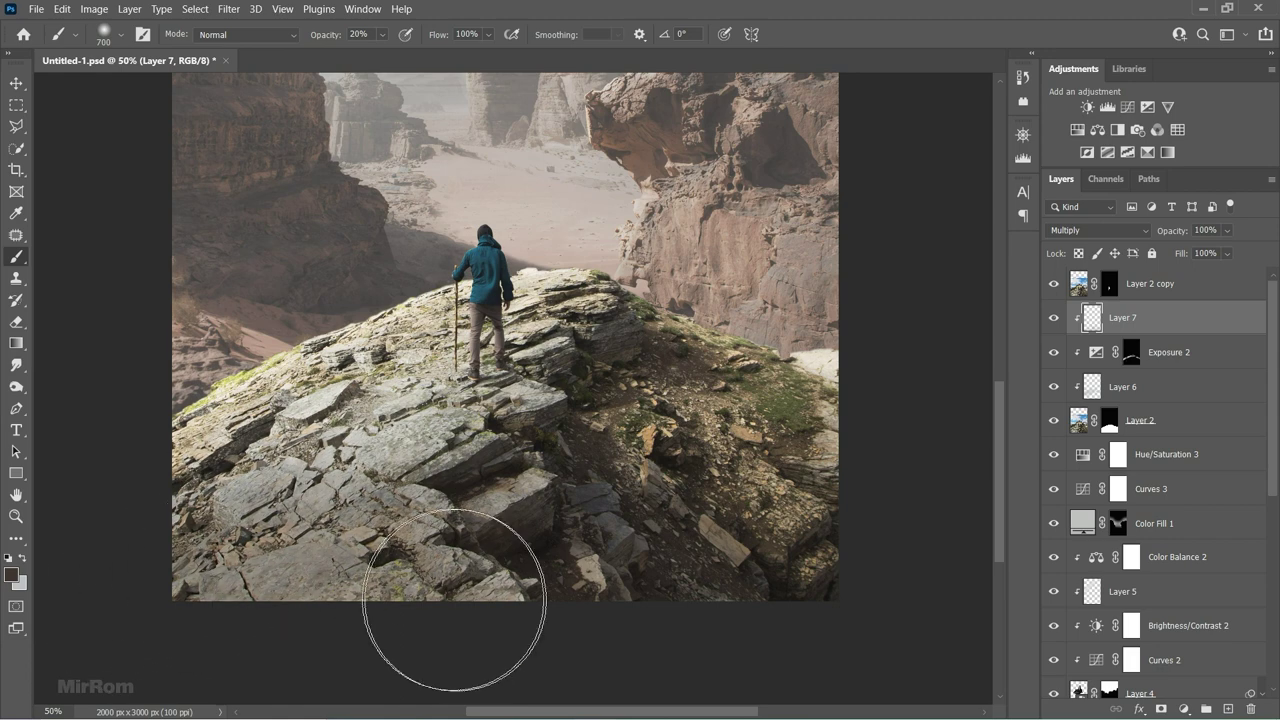
{"action": "key", "text": "ctrl+minus"}
Darken the rocky right slope and lower edges with a soft 10% brush of 90–250 px.
{"action": "left_click_drag", "start_coordinate": [774, 500], "coordinate": [700, 420]}
{"action": "key", "text": "bracketleft"}
{"action": "key", "text": "bracketleft"}
{"action": "key", "text": "bracketleft"}
{"action": "key", "text": "1"}
{"action": "key", "text": "bracketleft"}
{"action": "key", "text": "bracketleft"}
{"action": "key", "text": "bracketleft"}
{"action": "key", "text": "bracketleft"}
{"action": "key", "text": "bracketleft"}
{"action": "key", "text": "bracketleft"}
{"action": "key", "text": "bracketright"}
{"action": "key", "text": "bracketright"}
{"action": "key", "text": "bracketright"}
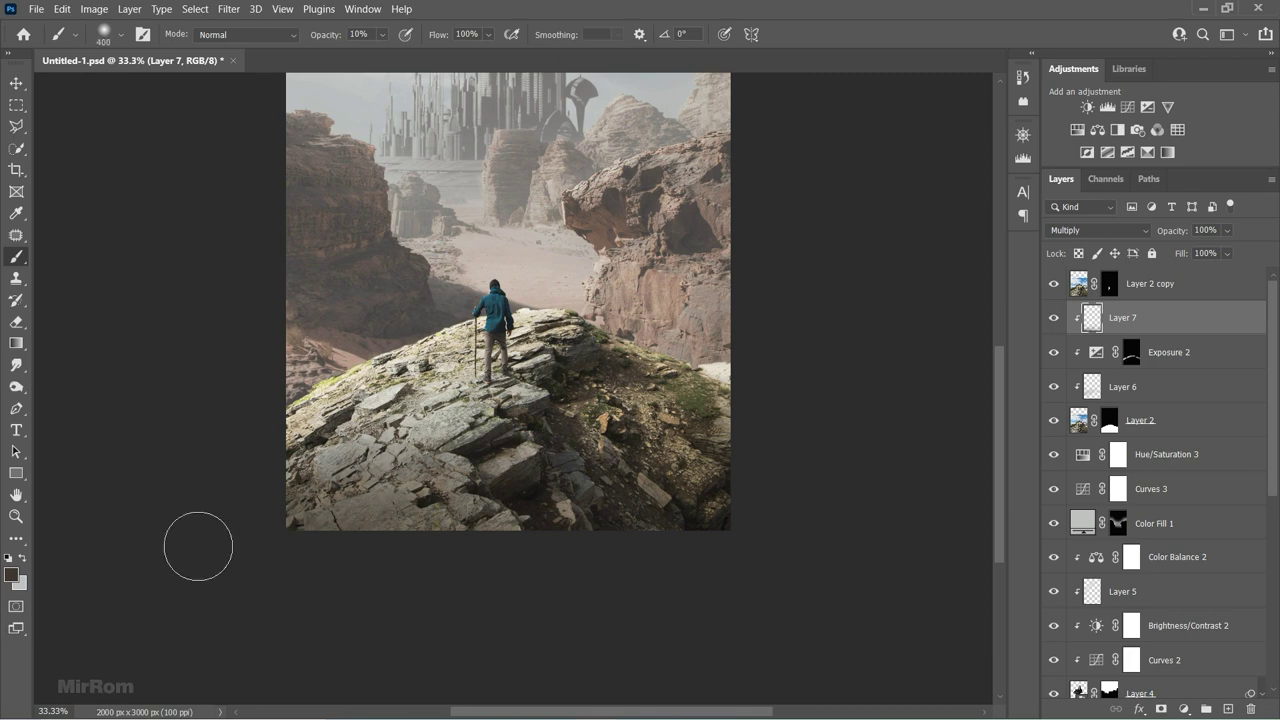
{"action": "key", "text": "bracketleft"}
{"action": "scroll", "coordinate": [957, 394], "scroll_direction": "up", "scroll_amount": 1}
{"action": "scroll", "coordinate": [886, 382], "scroll_direction": "up", "scroll_amount": 1}
{"action": "key", "text": "v"}
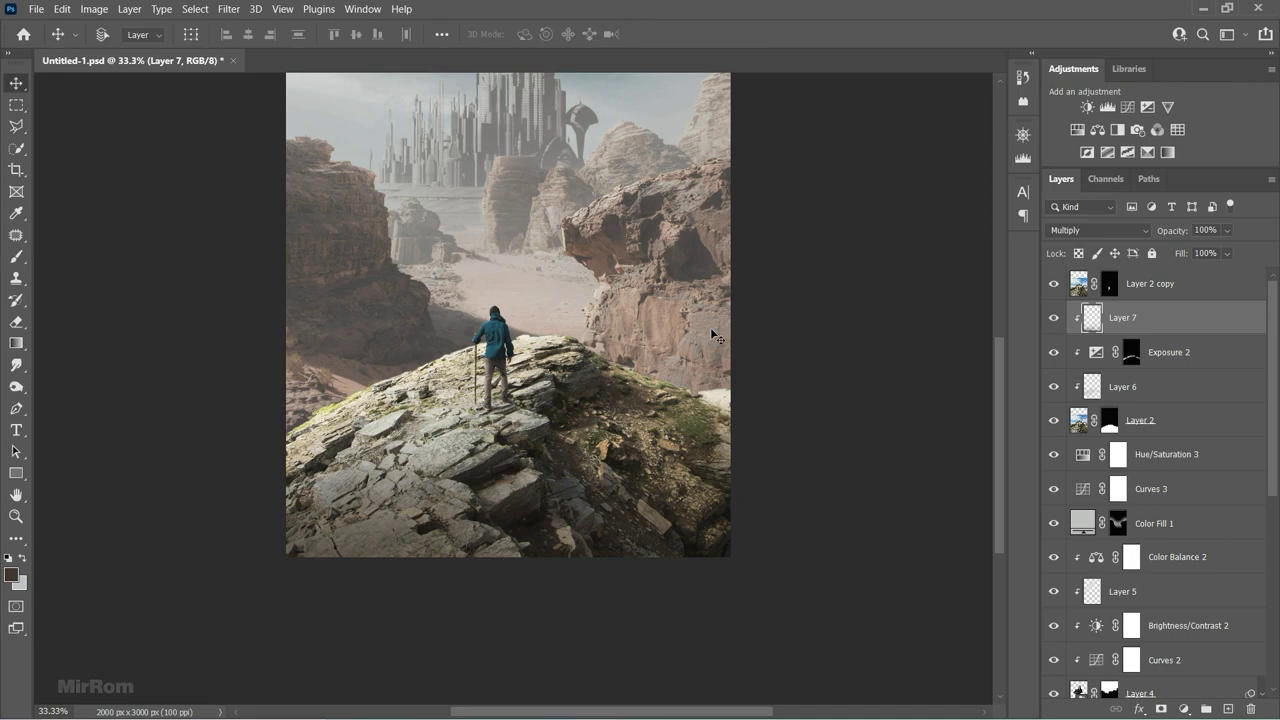
{"action": "scroll", "coordinate": [740, 432], "scroll_direction": "up", "scroll_amount": 1}
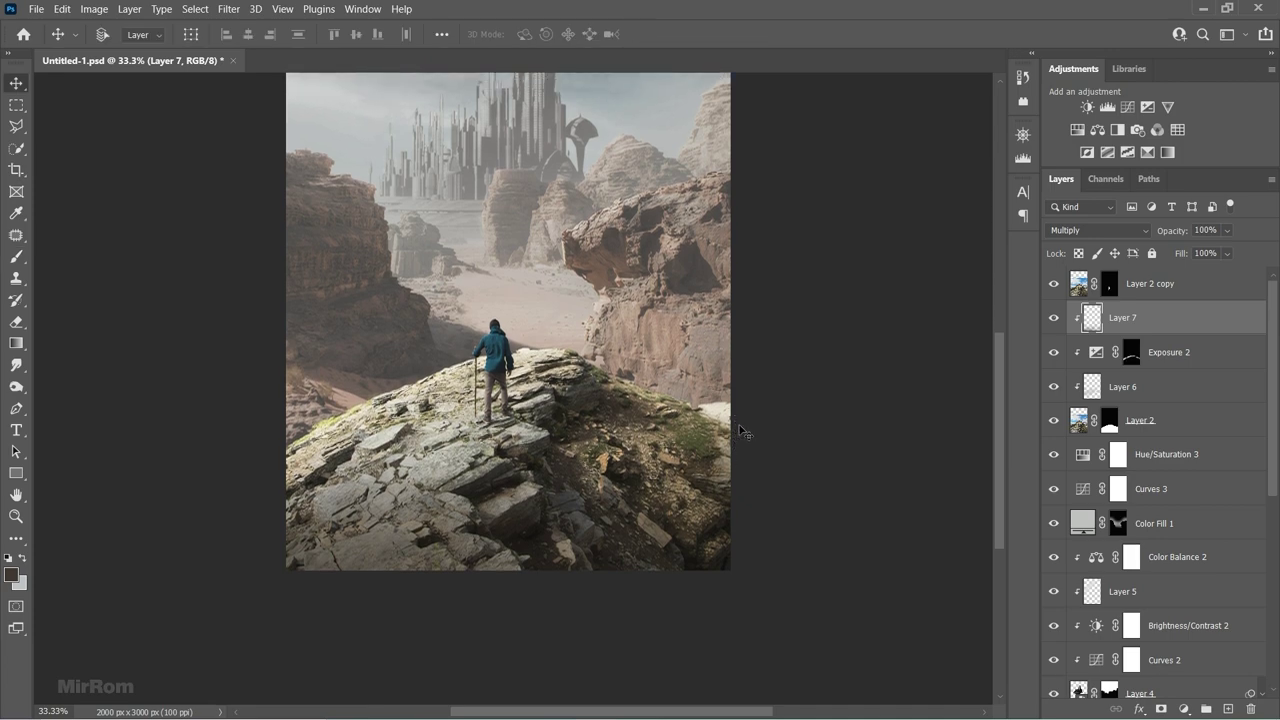
{"action": "left_click", "coordinate": [1168, 107]}
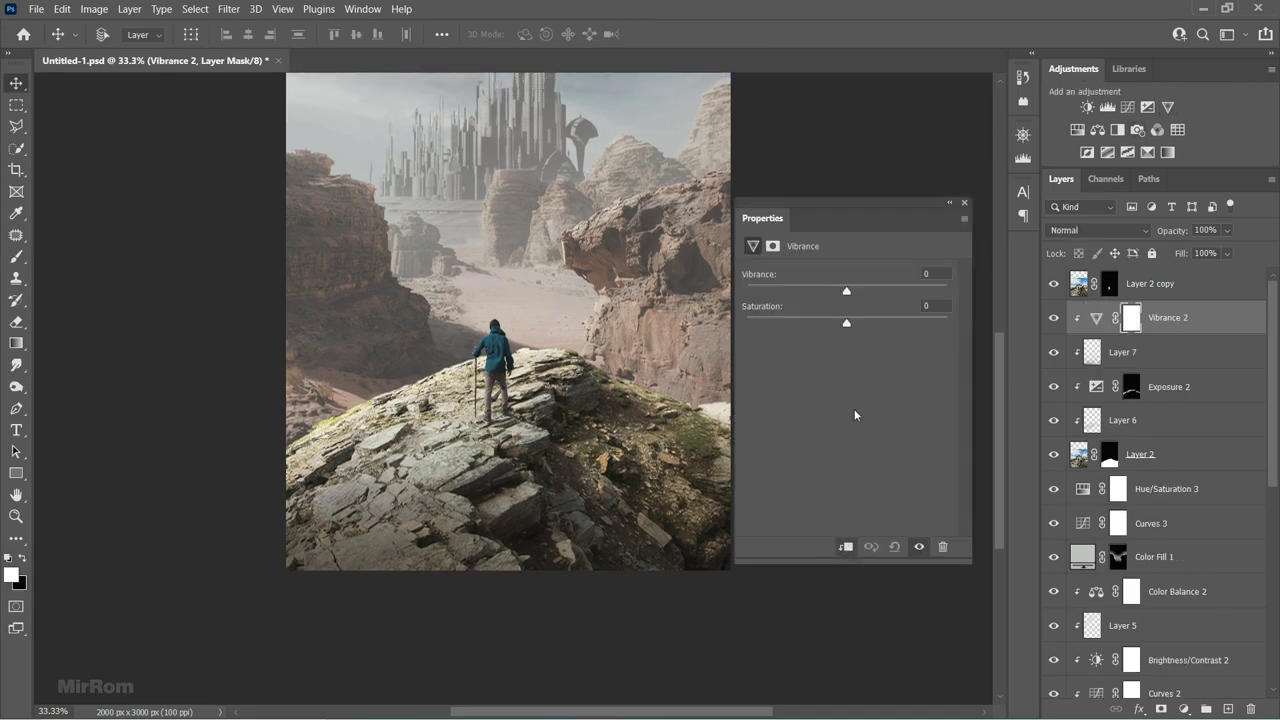
Lower Vibrance 2 to -38 and add Color Balance 3 with midtones pushed to Red +23.
{"action": "left_click_drag", "start_coordinate": [832, 293], "coordinate": [808, 297]}
{"action": "left_click", "coordinate": [965, 203]}
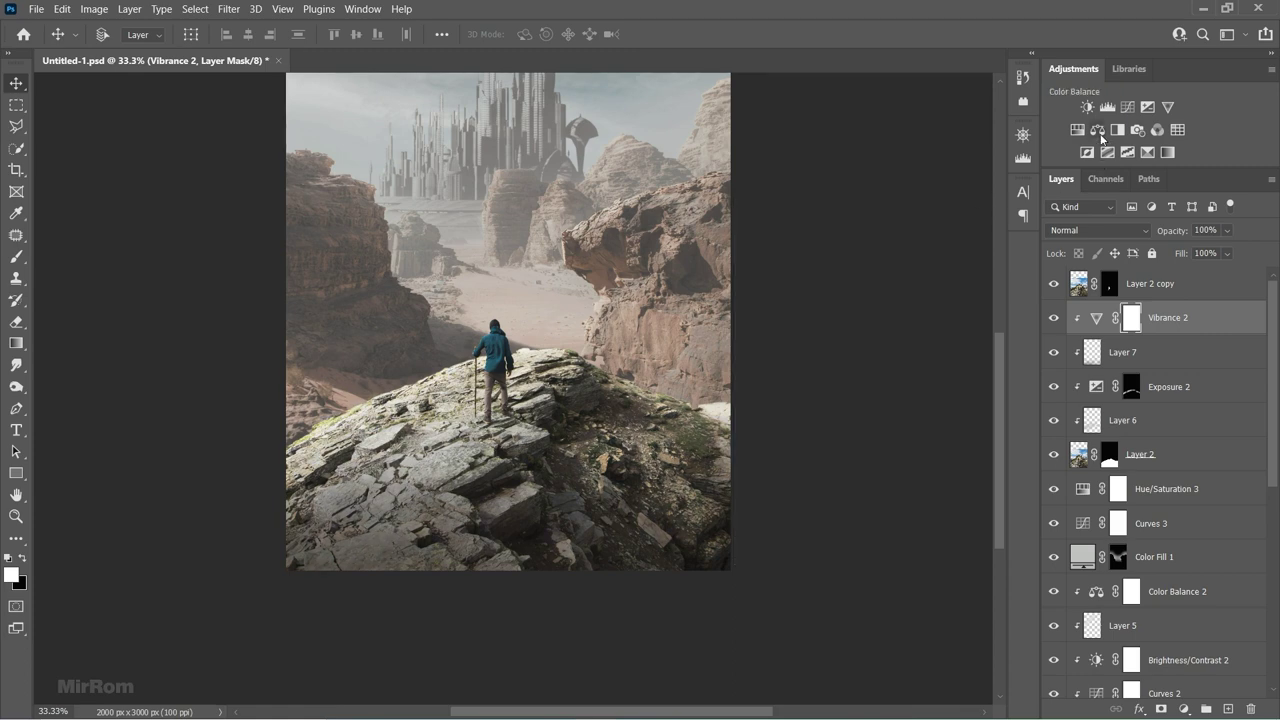
{"action": "left_click", "coordinate": [1097, 130]}
{"action": "left_click_drag", "start_coordinate": [831, 312], "coordinate": [843, 318]}
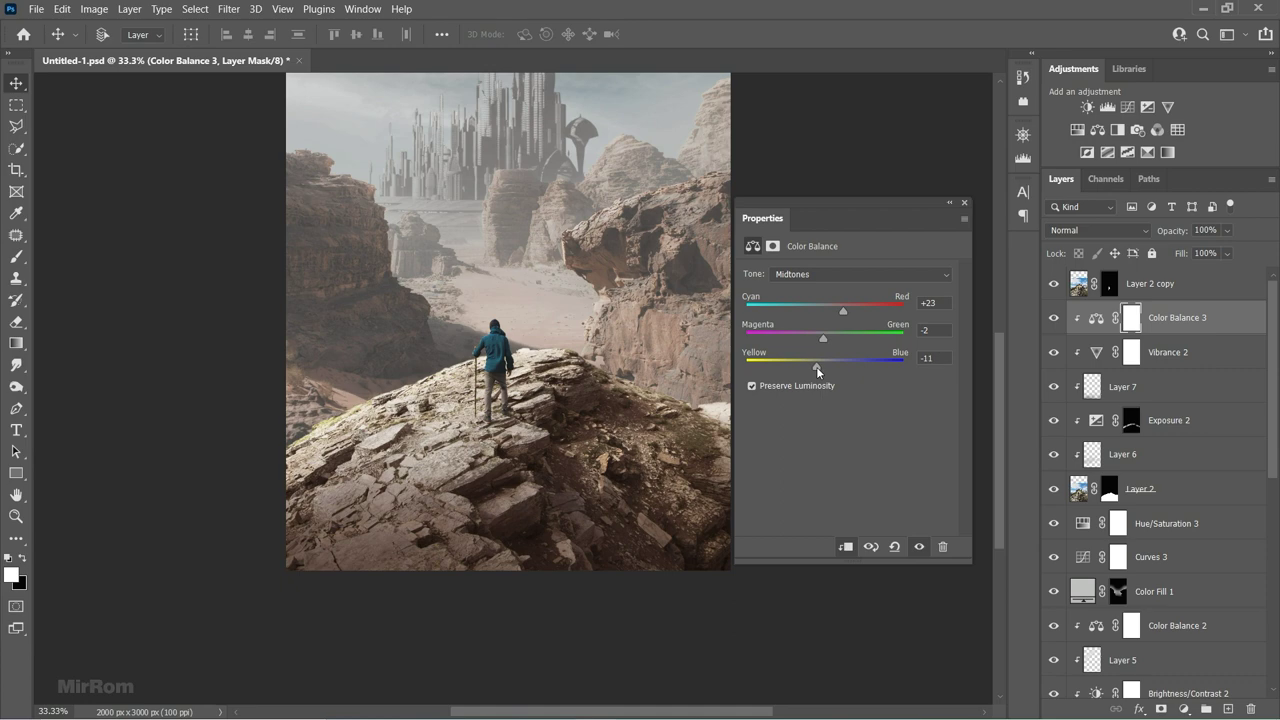
{"action": "left_click", "coordinate": [965, 203]}
Zoom out to the whole image, save the document, and select Layer 2 copy.
{"action": "scroll", "coordinate": [1000, 284], "scroll_direction": "up", "scroll_amount": 1}
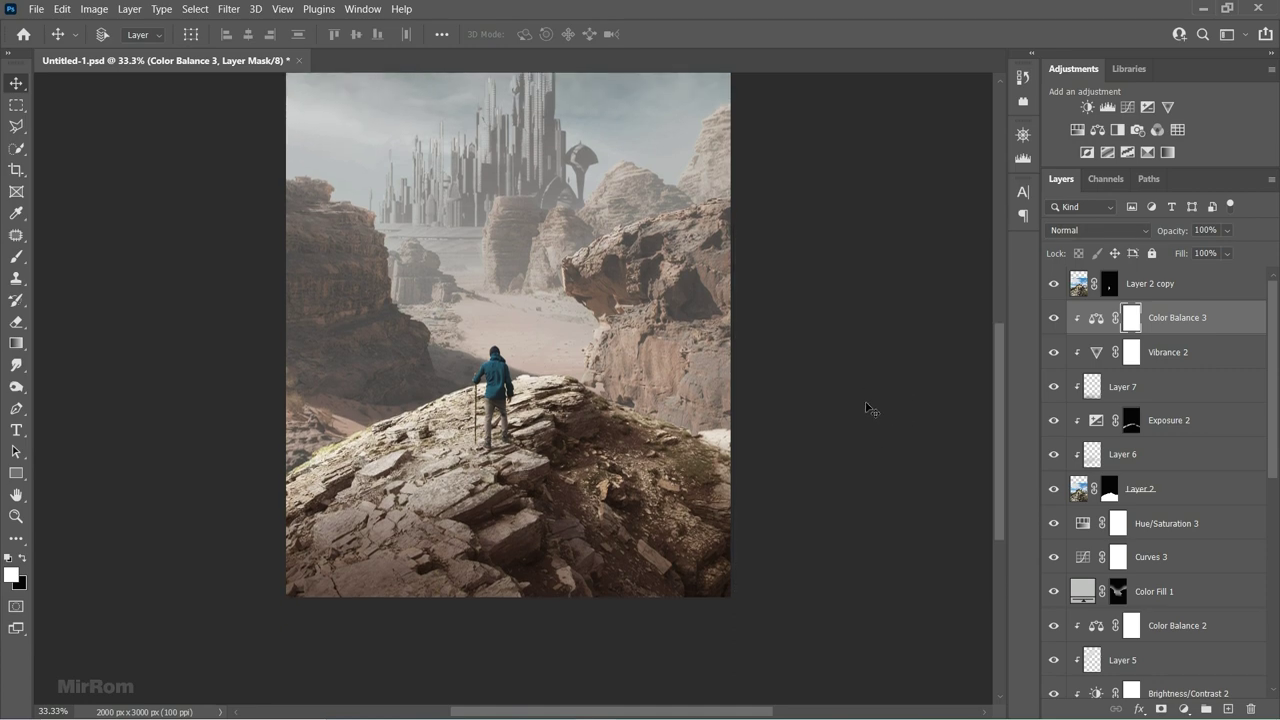
{"action": "key", "text": "ctrl+minus"}
{"action": "key", "text": "ctrl+s"}
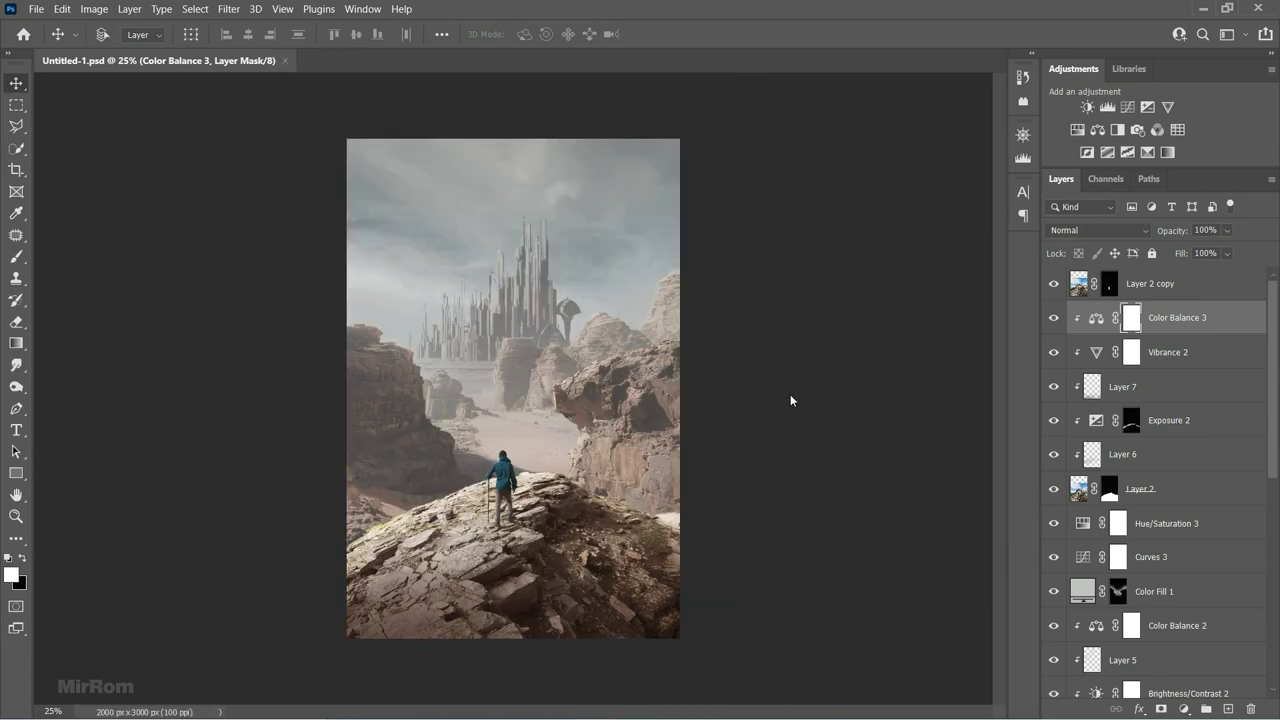
{"action": "scroll", "coordinate": [600, 520], "scroll_direction": "up", "scroll_amount": 2}
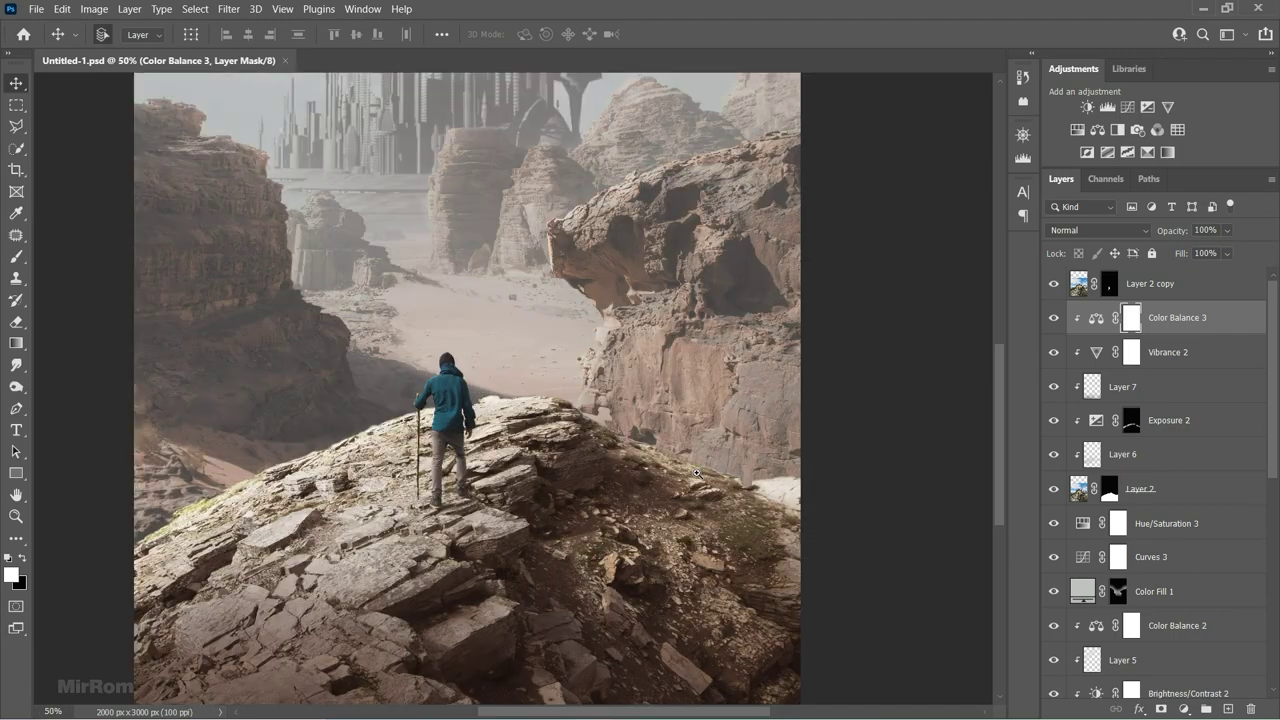
{"action": "left_click", "coordinate": [698, 474], "text": "ctrl"}
{"action": "scroll", "coordinate": [698, 474], "scroll_direction": "up", "scroll_amount": 1}
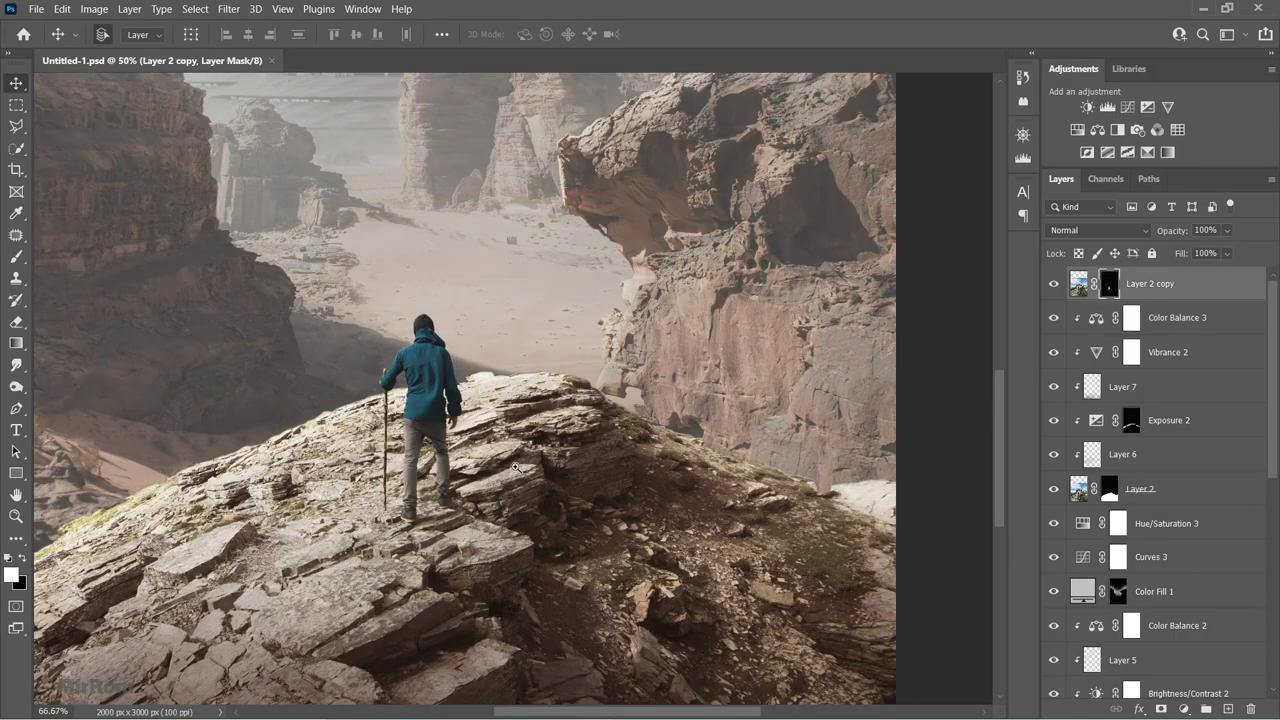
Rename Layer 2 copy to 'Model' and convert it to a smart object.
{"action": "double_click", "coordinate": [1150, 283]}
{"action": "type", "text": "Model"}
{"action": "key", "text": "Return"}
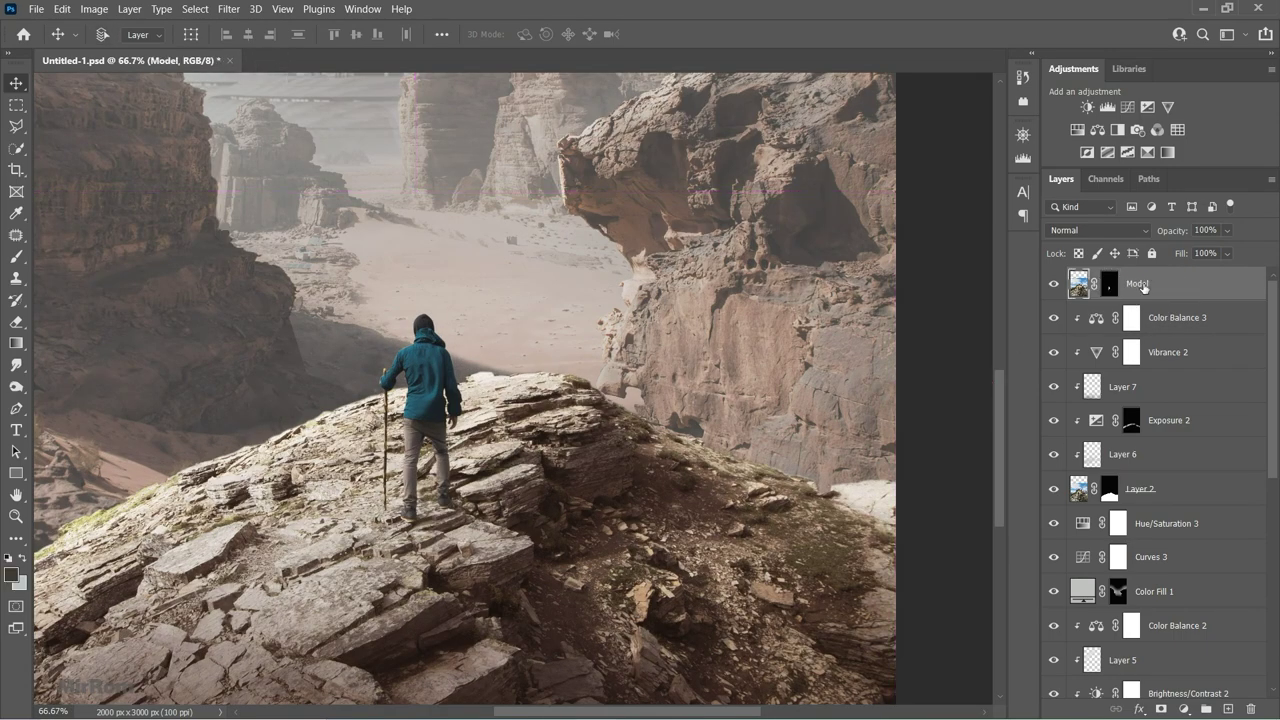
{"action": "left_click", "coordinate": [1271, 179]}
{"action": "left_click", "coordinate": [1129, 514]}
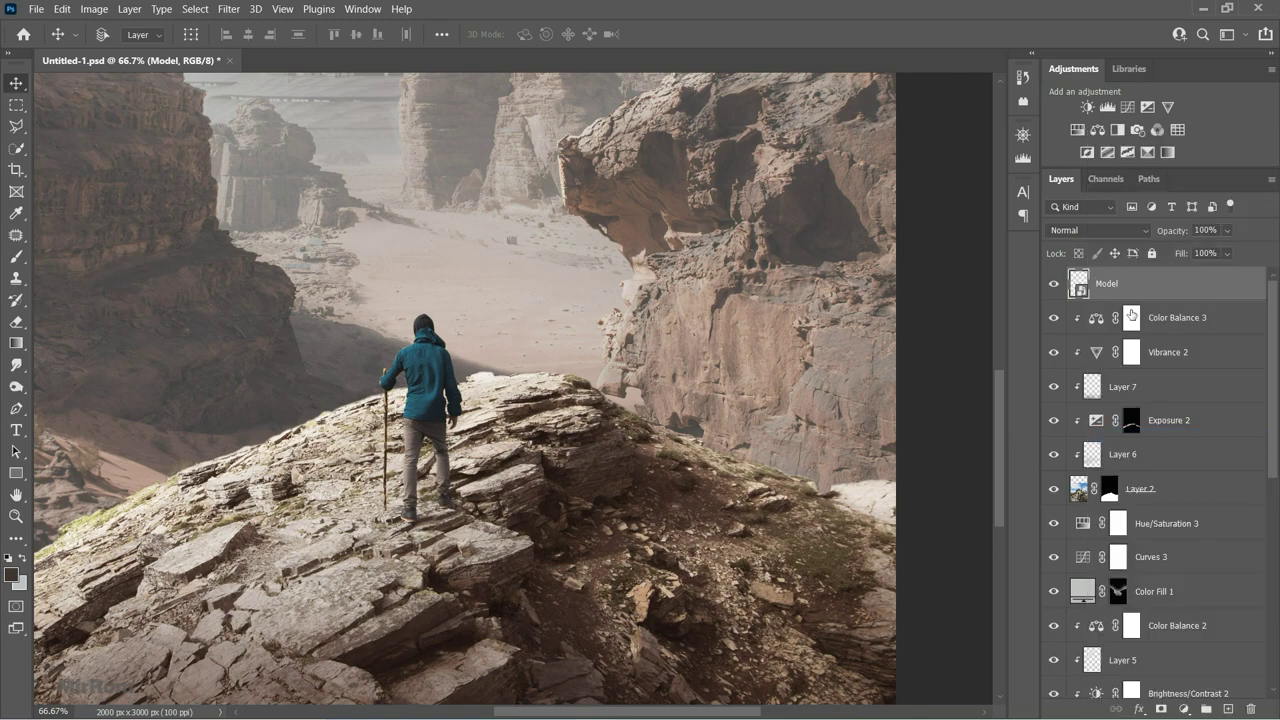
Add a Hue/Saturation layer for the hiker with Hue -157 and Saturation -52.
{"action": "key", "text": "ctrl+minus"}
{"action": "key", "text": "ctrl+minus"}
{"action": "key", "text": "ctrl+minus"}
{"action": "key", "text": "ctrl+plus"}
{"action": "key", "text": "ctrl+plus"}
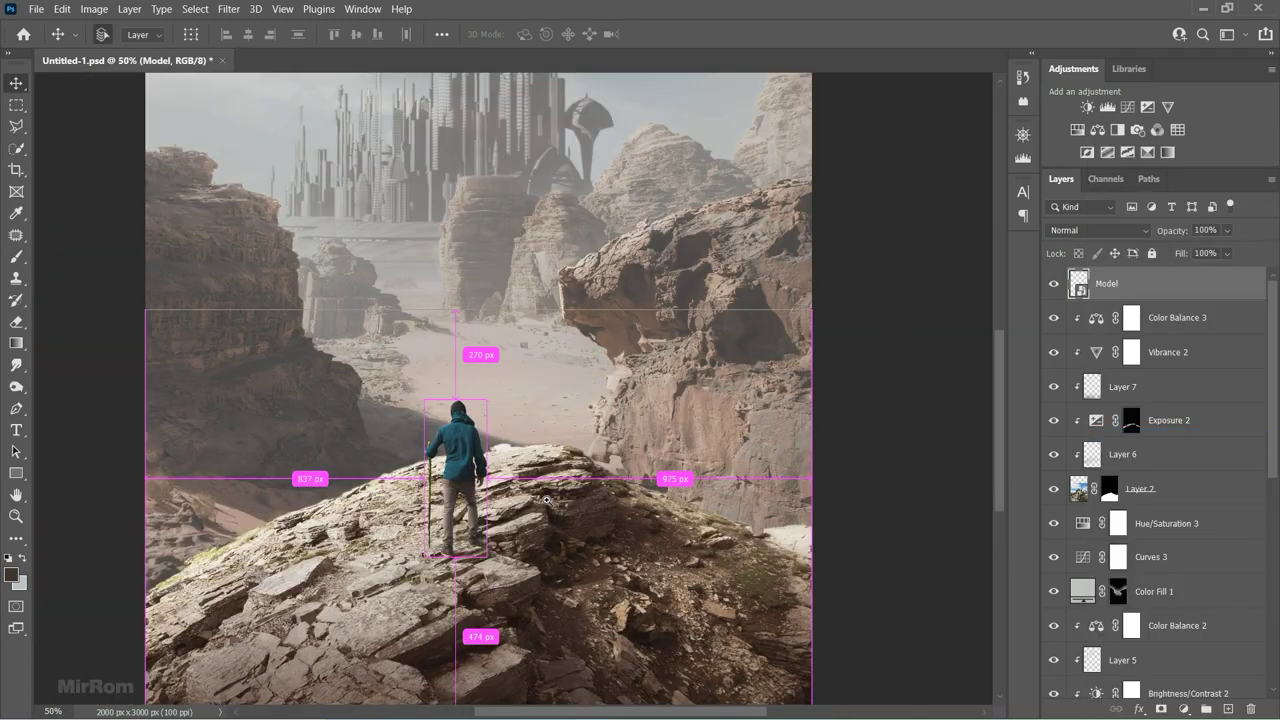
{"action": "key", "text": "ctrl+plus"}
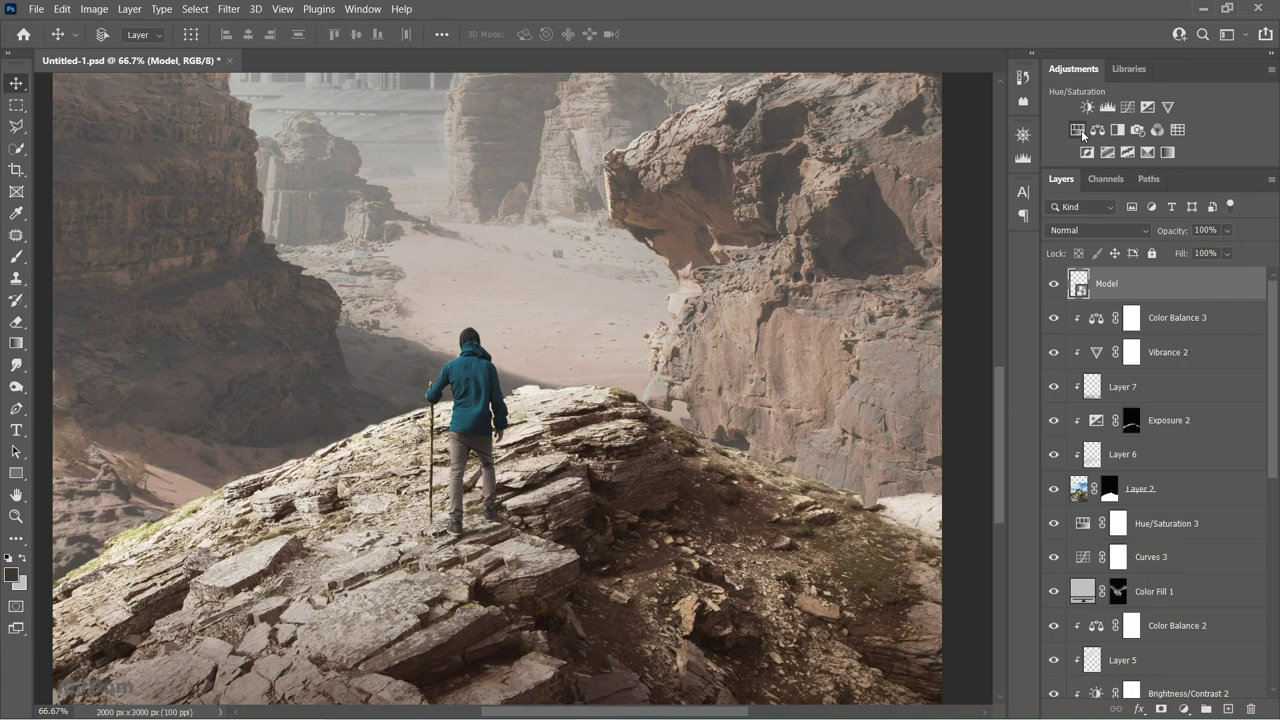
{"action": "left_click", "coordinate": [1077, 129]}
{"action": "left_click_drag", "start_coordinate": [846, 337], "coordinate": [762, 341]}
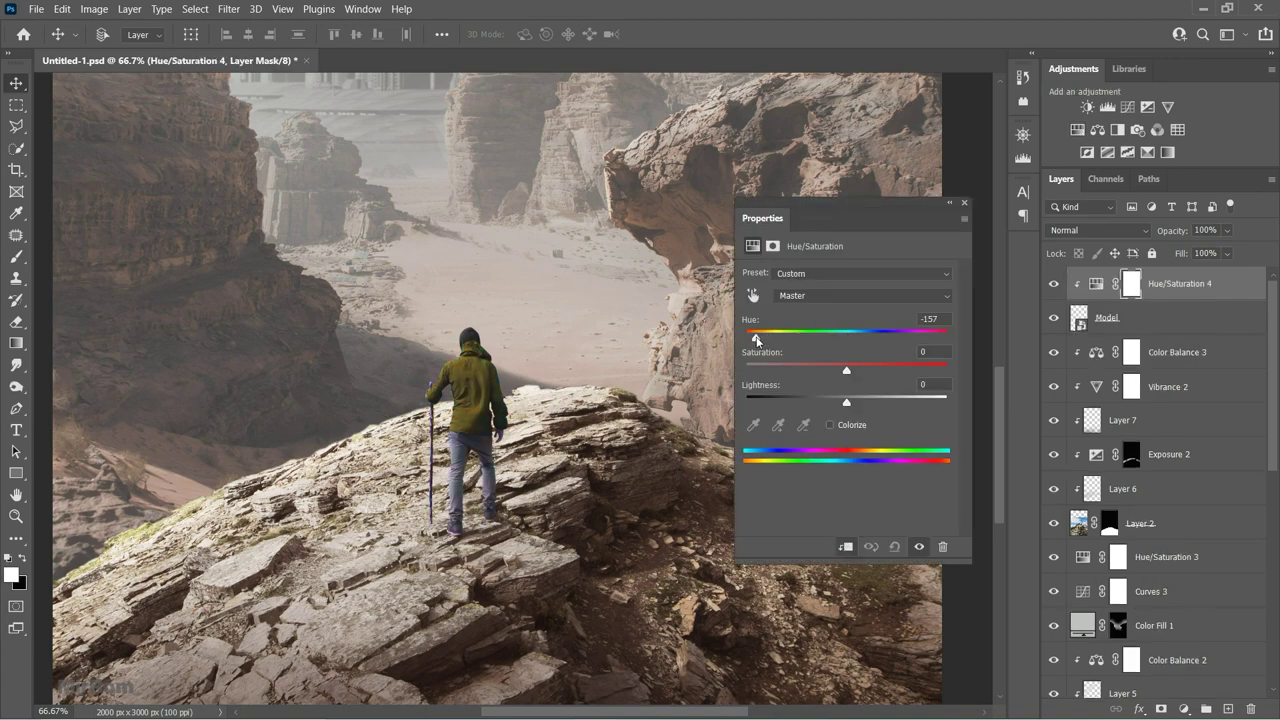
{"action": "left_click_drag", "start_coordinate": [846, 370], "coordinate": [823, 372]}
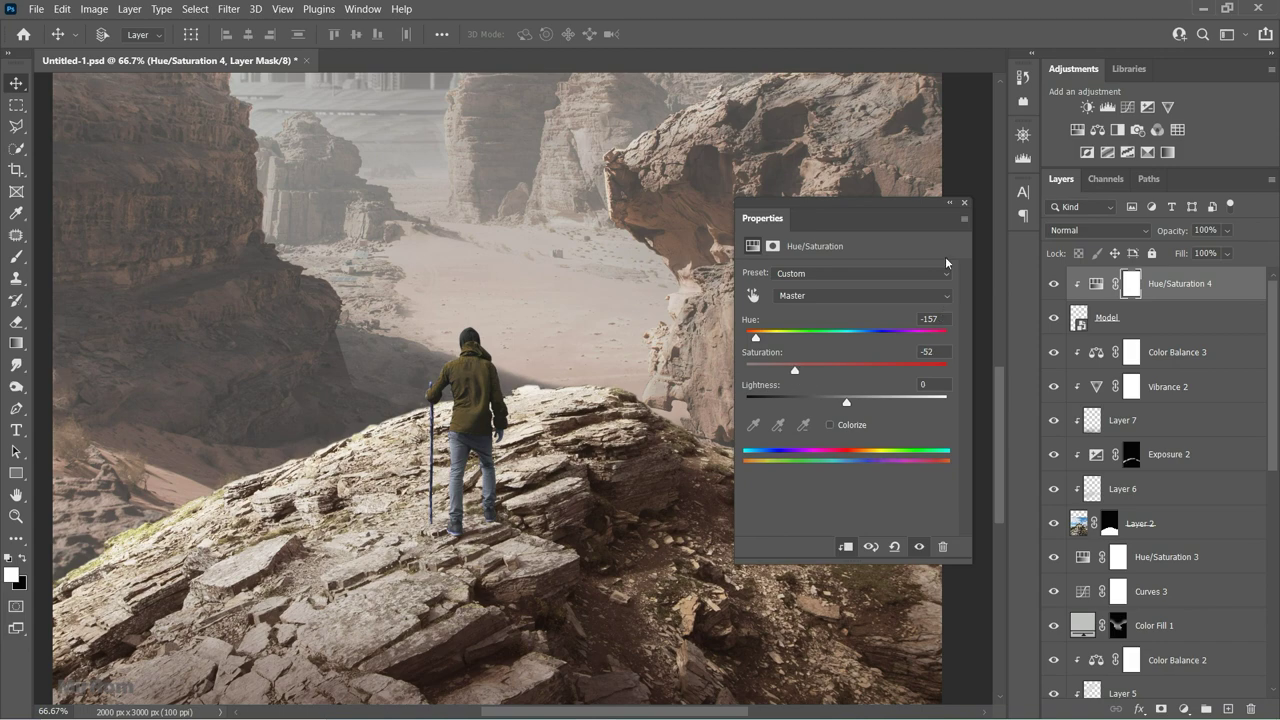
{"action": "left_click", "coordinate": [964, 203]}
Invert the Hue/Saturation mask and paint white with a small, harder brush over the jacket.
{"action": "key", "text": "ctrl+i"}
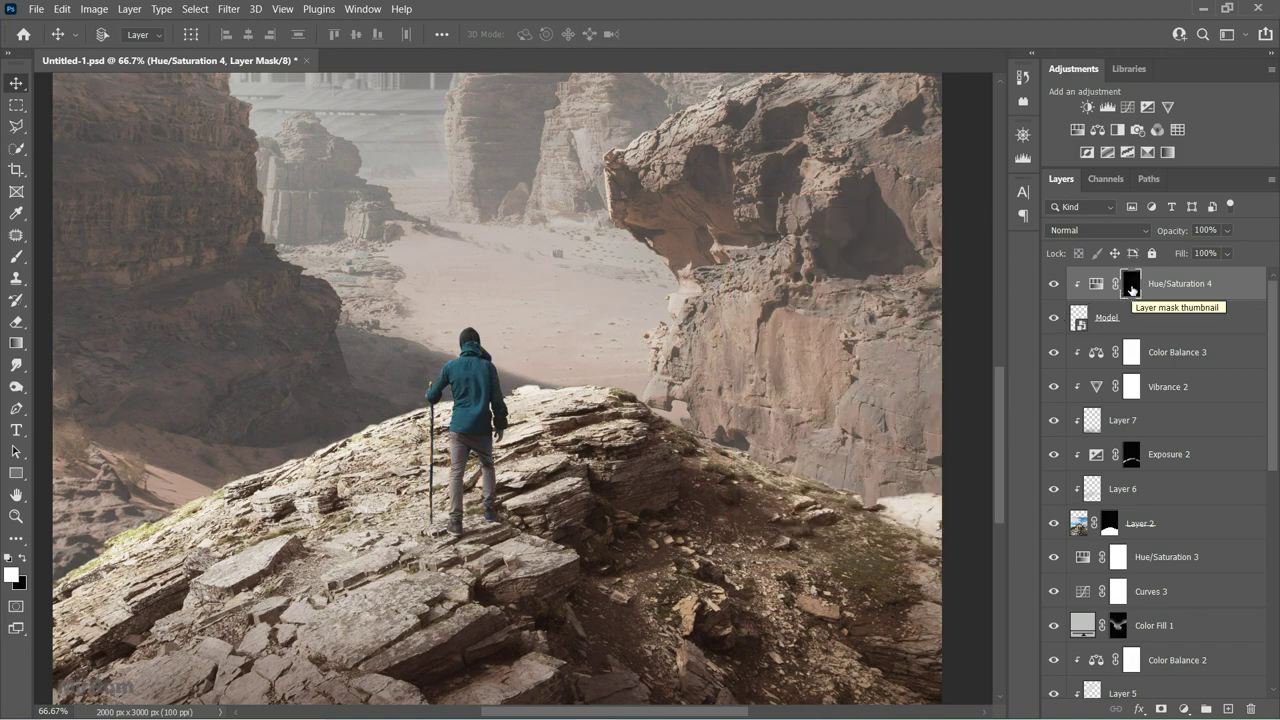
{"action": "scroll", "coordinate": [470, 390], "scroll_direction": "up", "scroll_amount": 1}
{"action": "key", "text": "b"}
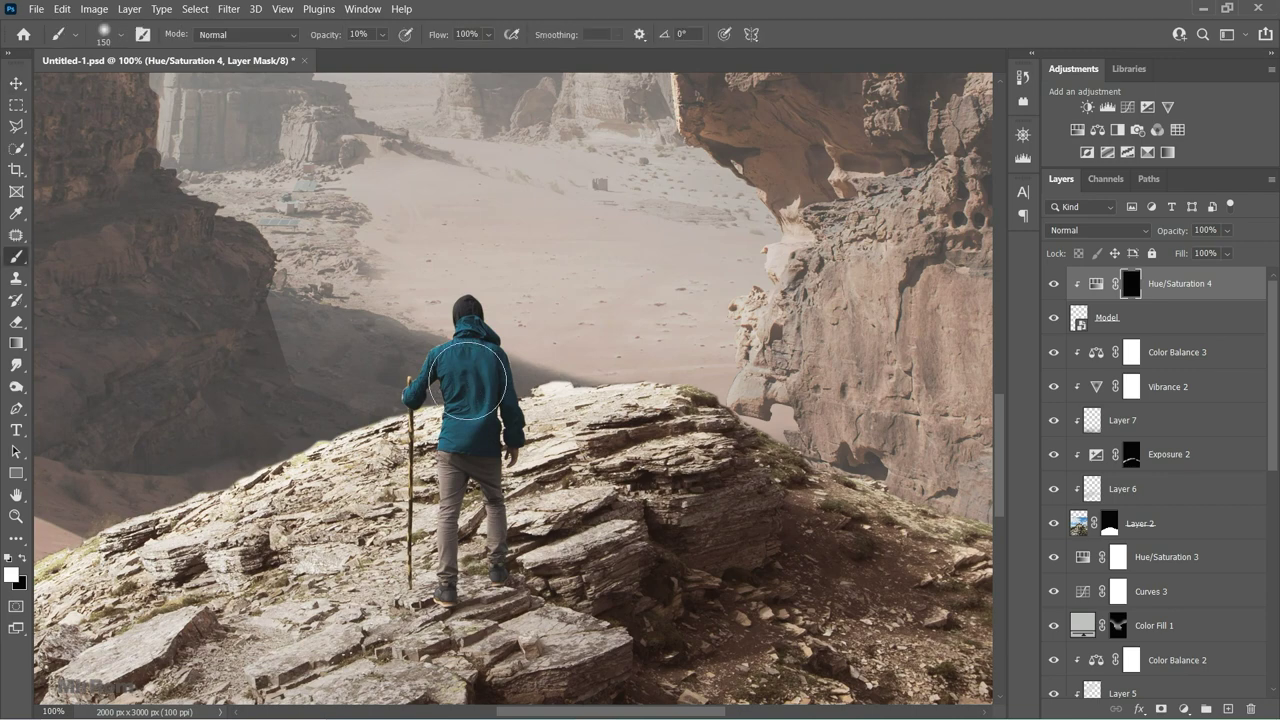
{"action": "key", "text": "bracketleft"}
{"action": "key", "text": "bracketleft"}
{"action": "key", "text": "bracketleft"}
{"action": "right_click", "coordinate": [478, 370]}
{"action": "left_click_drag", "start_coordinate": [612, 455], "coordinate": [700, 455]}
{"action": "key", "text": "Return"}
{"action": "mouse_move", "coordinate": [500, 400]}
{"action": "left_mouse_down"}
{"action": "mouse_move", "coordinate": [478, 356]}
{"action": "mouse_move", "coordinate": [367, 441]}
{"action": "mouse_move", "coordinate": [478, 524]}
{"action": "mouse_move", "coordinate": [576, 540]}
{"action": "left_mouse_up"}
{"action": "scroll", "coordinate": [478, 358], "scroll_direction": "up", "scroll_amount": 1}
{"action": "key", "text": "bracketleft"}
{"action": "key", "text": "bracketleft"}
{"action": "key", "text": "bracketleft"}
{"action": "key", "text": "bracketleft"}
{"action": "key", "text": "bracketleft"}
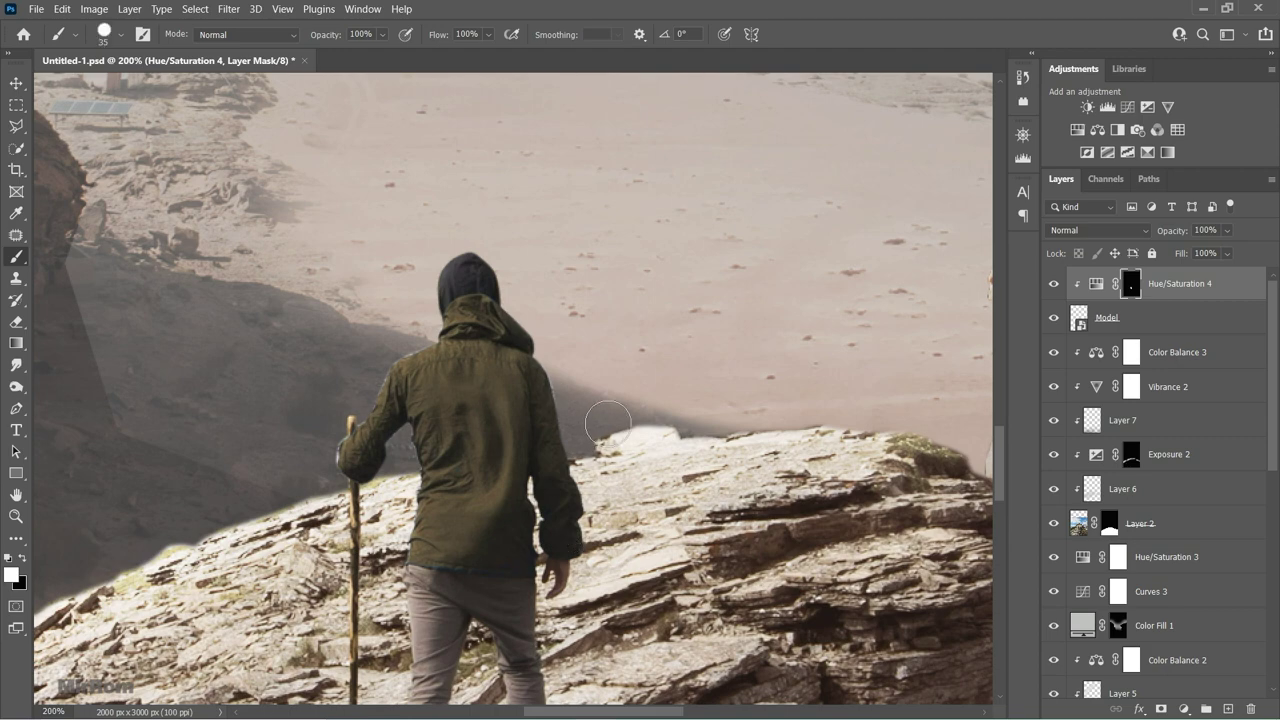
Add a new blank clipped Layer 8 above the Hue/Saturation 4 layer.
{"action": "key", "text": "ctrl+minus"}
{"action": "key", "text": "ctrl+minus"}
{"action": "key", "text": "v"}
{"action": "left_click", "coordinate": [1096, 284]}
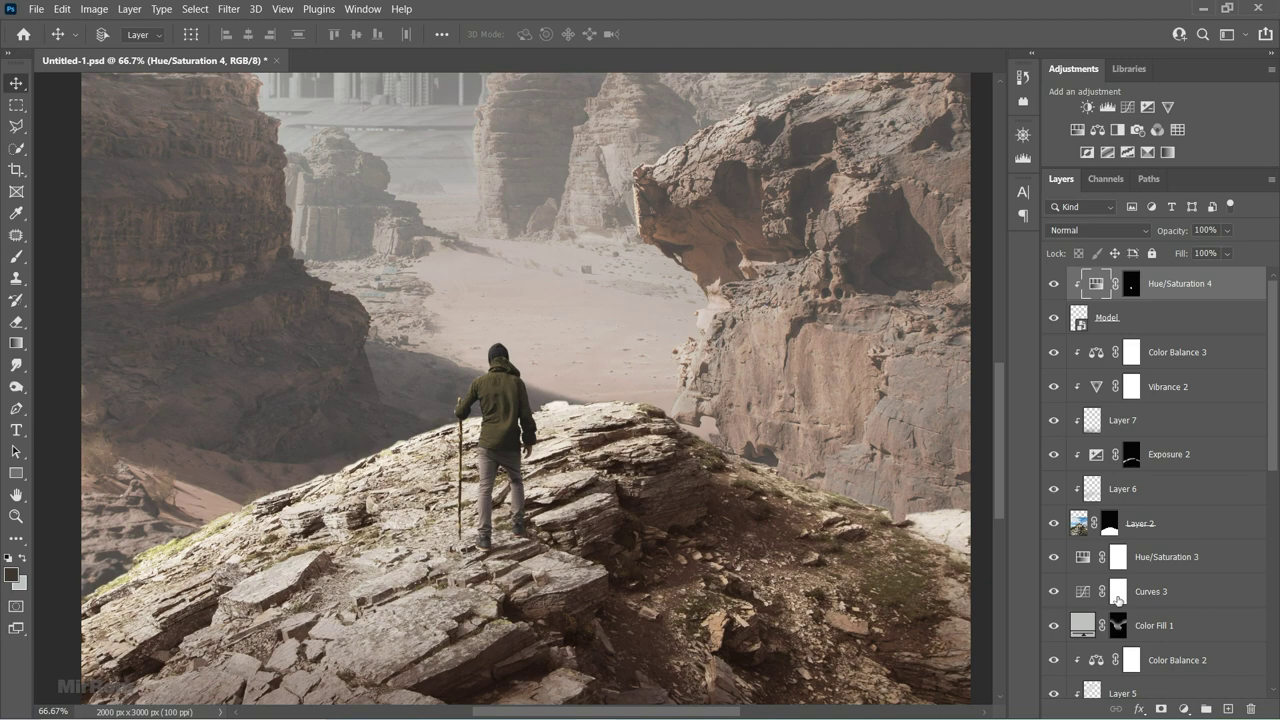
{"action": "left_click", "coordinate": [1228, 708]}
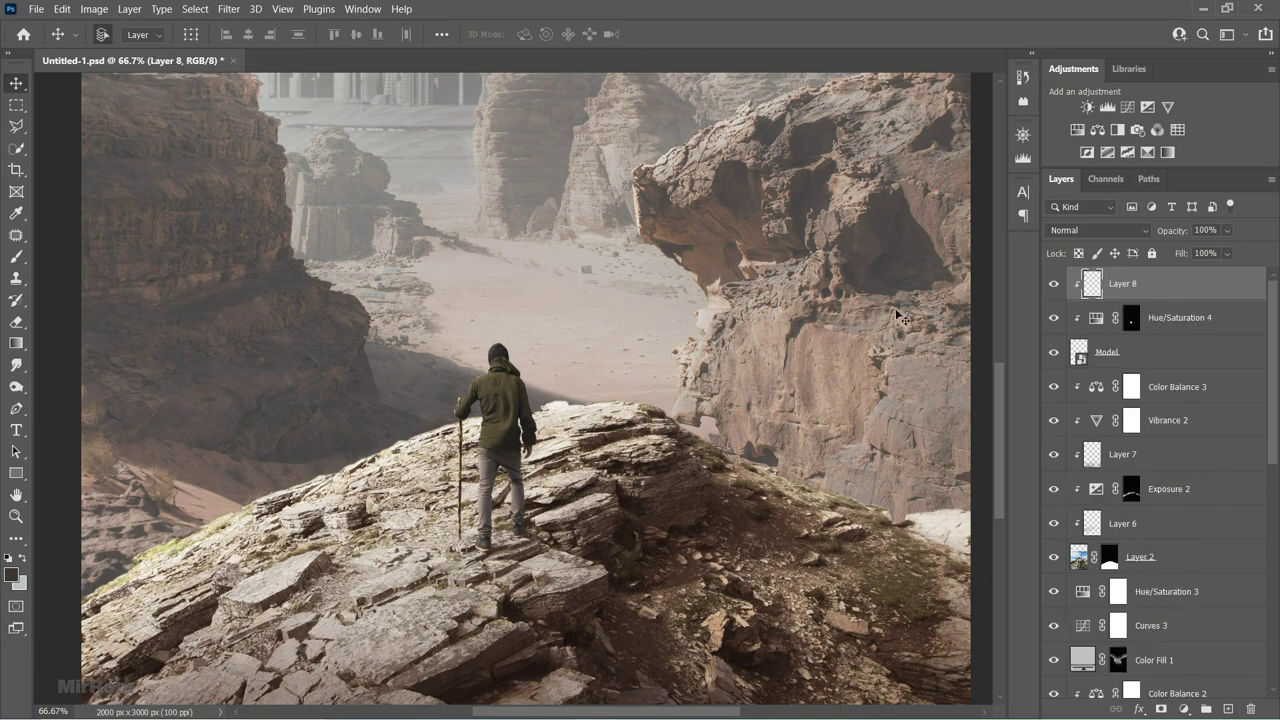
Sample the light sky grey as the brush colour and set Layer 8 to Overlay.
{"action": "key", "text": "ctrl+minus"}
{"action": "key", "text": "b"}
{"action": "scroll", "coordinate": [450, 260], "scroll_direction": "up", "scroll_amount": 2}
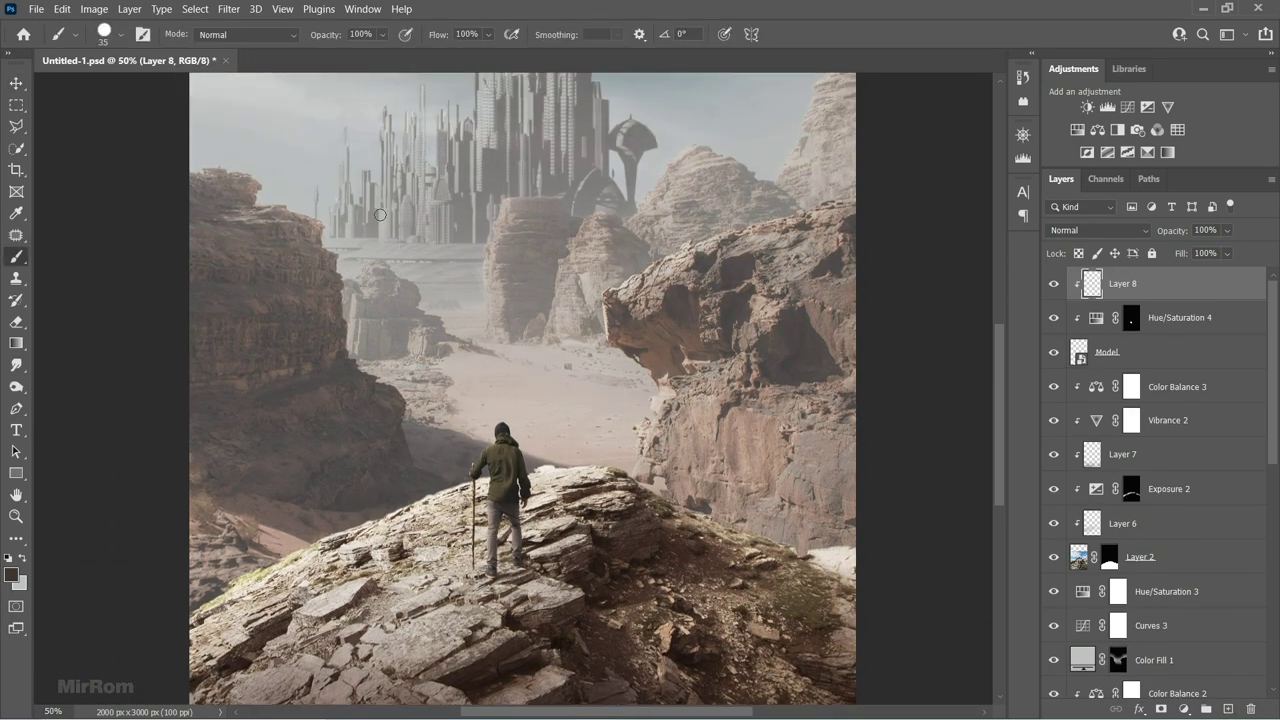
{"action": "left_click", "coordinate": [309, 168], "text": "alt"}
{"action": "left_click", "coordinate": [1097, 230]}
{"action": "left_click", "coordinate": [1100, 439]}
Set the brush to 35% opacity and size 70.
{"action": "key", "text": "ctrl+plus"}
{"action": "key", "text": "ctrl+plus"}
{"action": "left_click", "coordinate": [382, 34]}
{"action": "left_click_drag", "start_coordinate": [406, 52], "coordinate": [350, 57]}
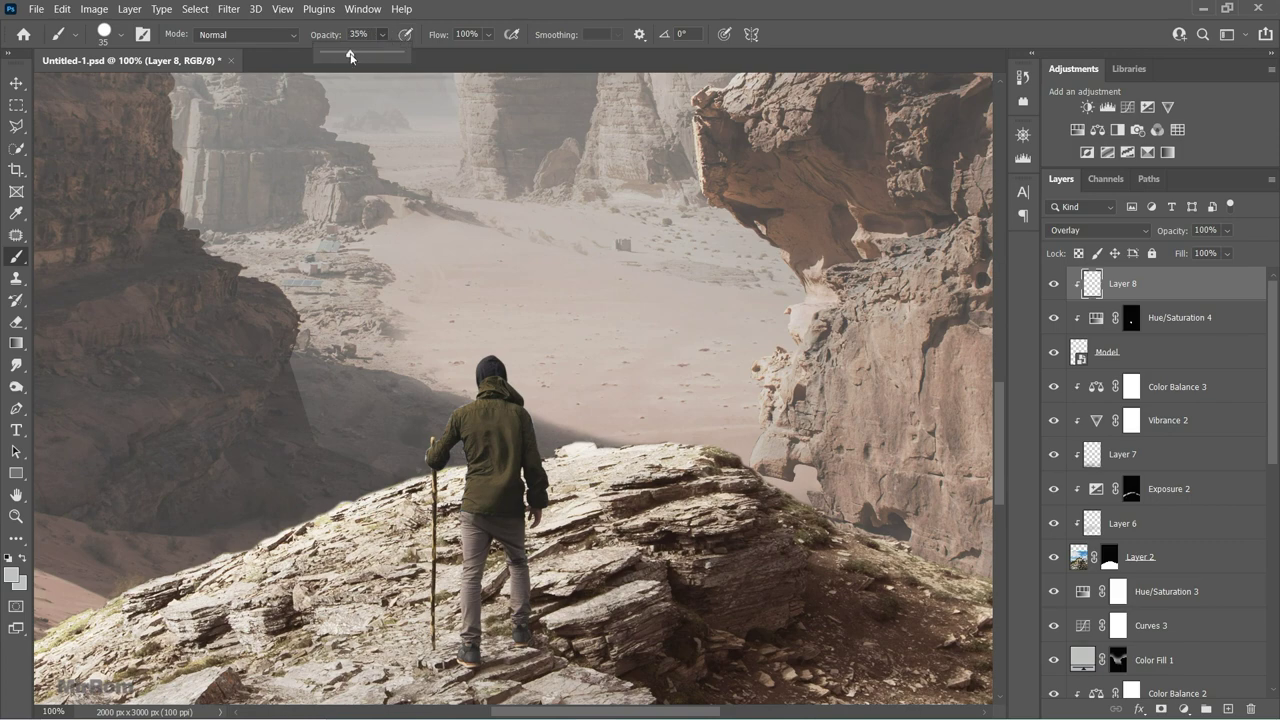
{"action": "right_click", "coordinate": [534, 270]}
{"action": "left_click_drag", "start_coordinate": [600, 350], "coordinate": [623, 352]}
{"action": "key", "text": "Return"}
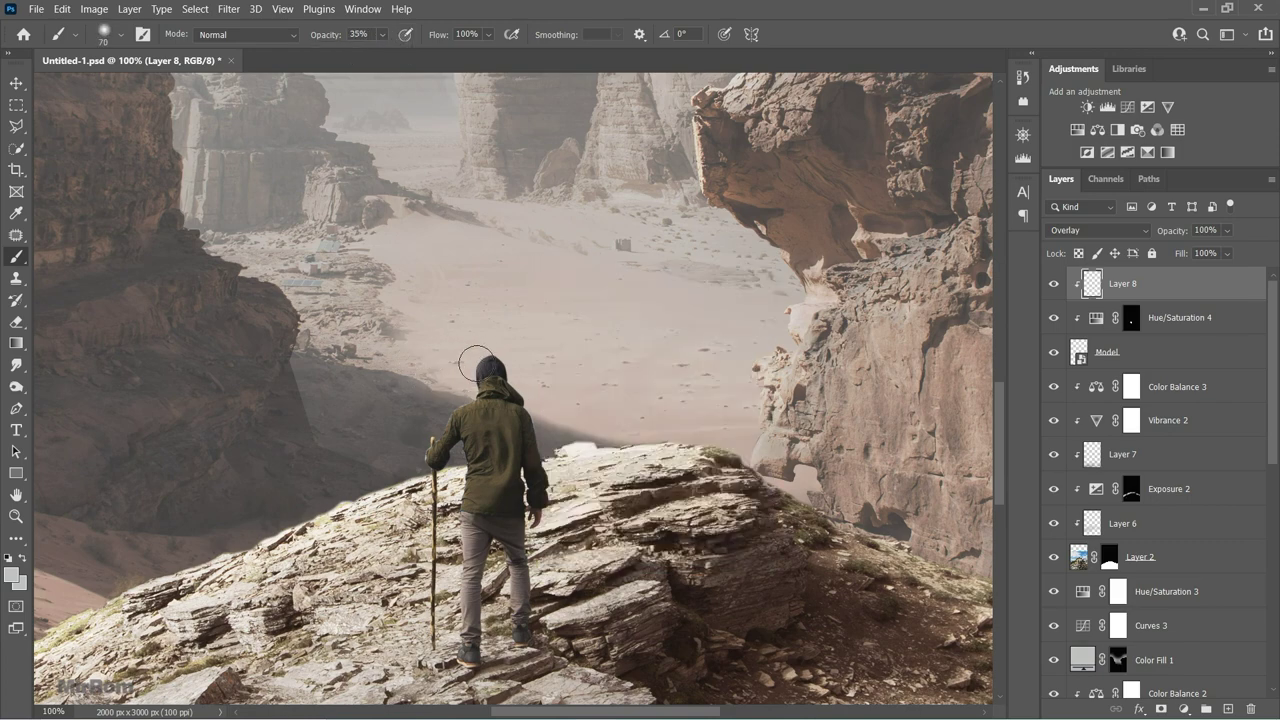
Paint grey tone onto the upper back of the jacket with a slightly smaller brush.
{"action": "scroll", "coordinate": [486, 425], "scroll_direction": "up", "scroll_amount": 1}
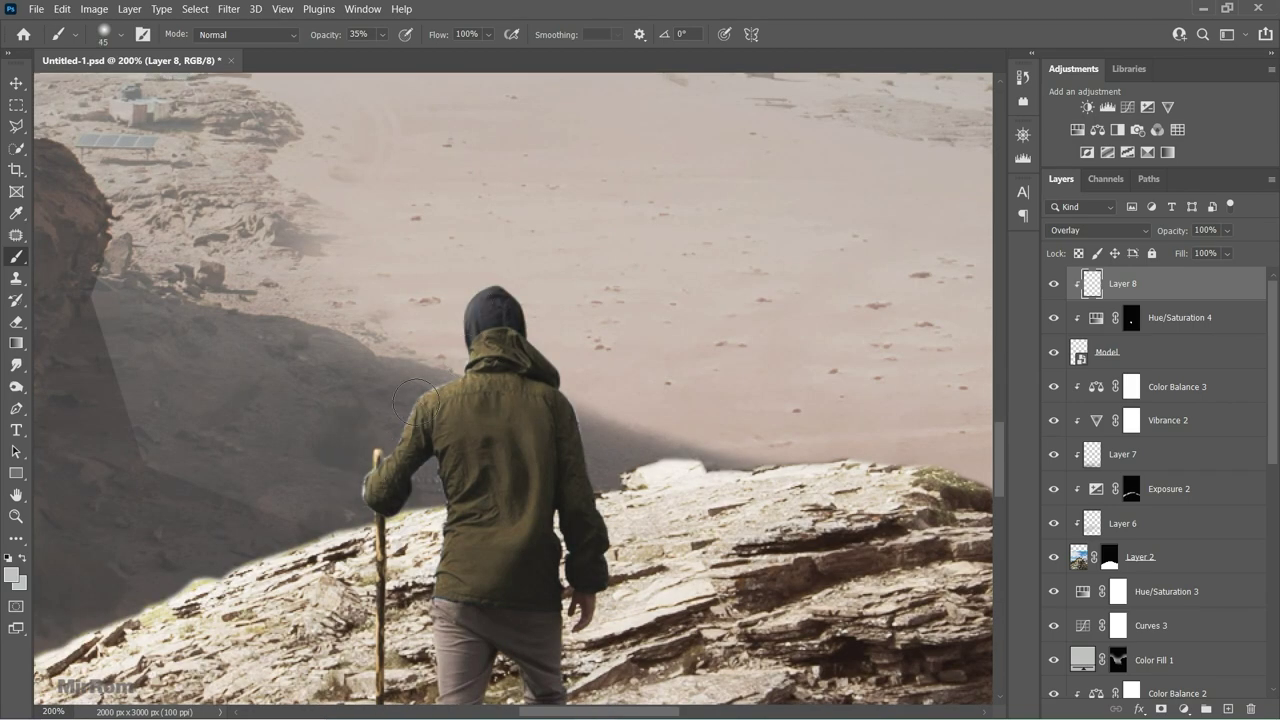
{"action": "scroll", "coordinate": [458, 510], "scroll_direction": "down", "scroll_amount": 2}
{"action": "scroll", "coordinate": [350, 360], "scroll_direction": "down", "scroll_amount": 2}
{"action": "key", "text": "bracketleft"}
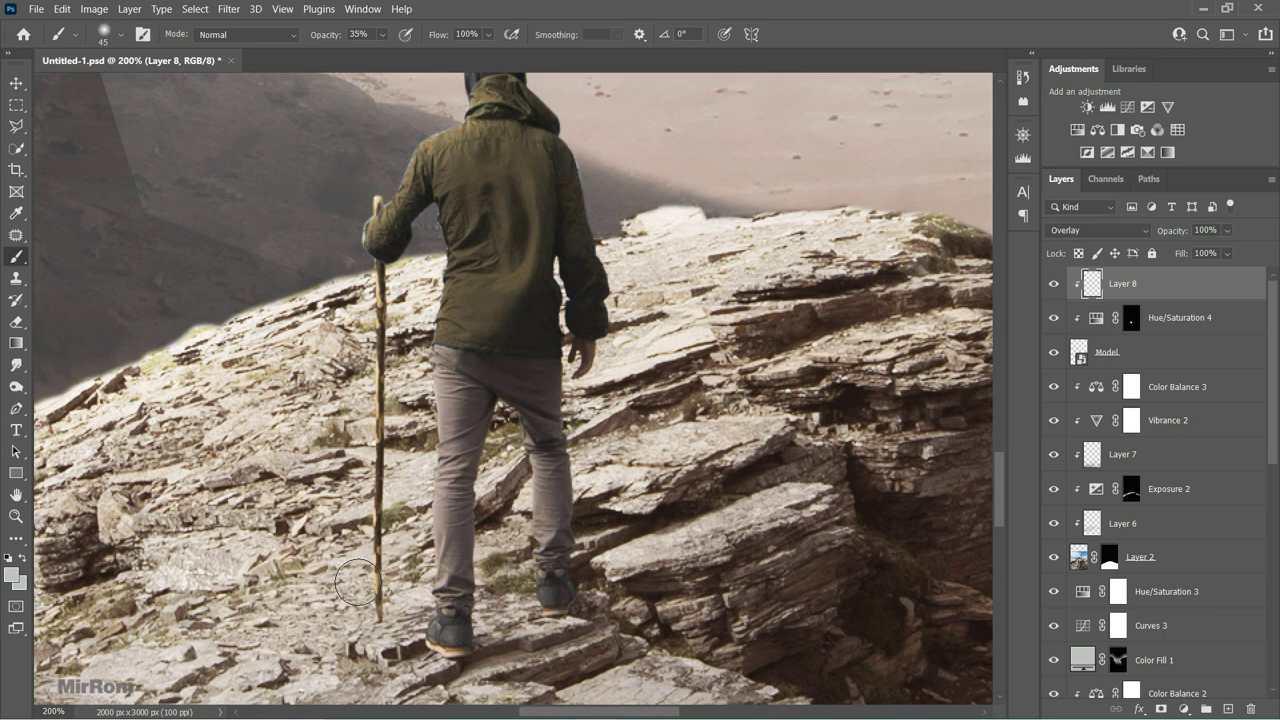
{"action": "left_click_drag", "start_coordinate": [445, 262], "coordinate": [452, 260]}
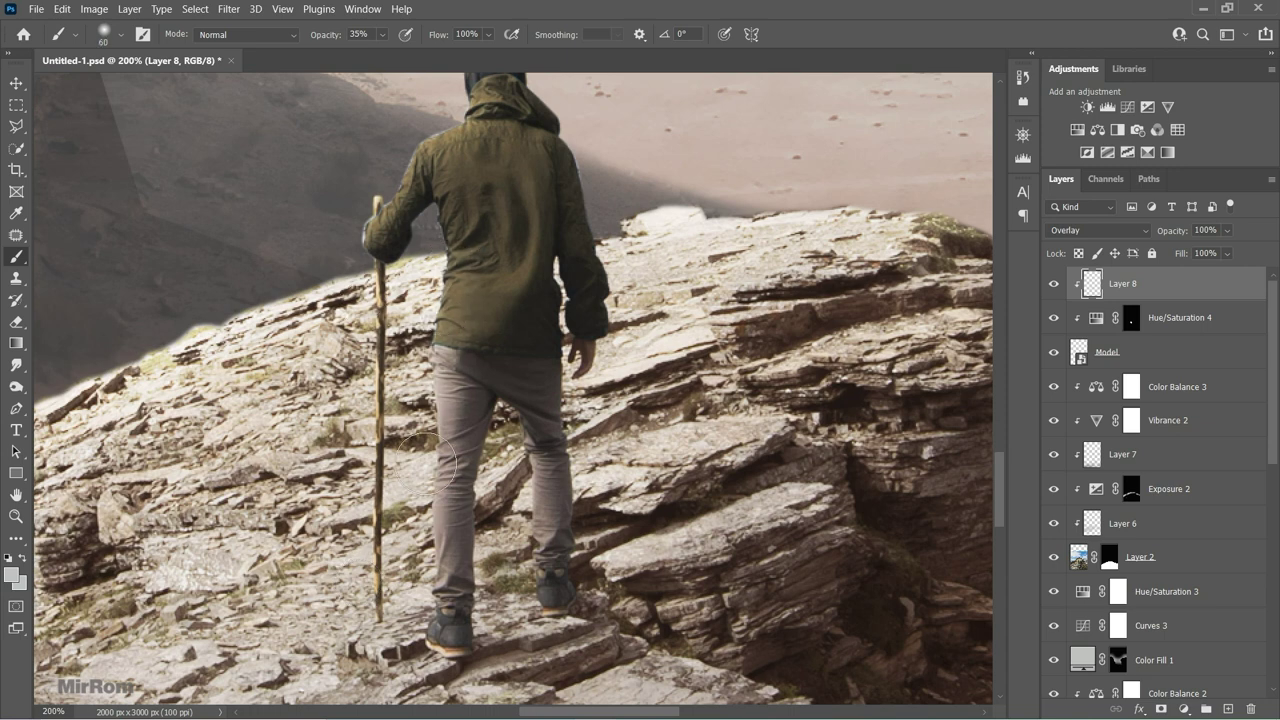
Lower brush opacity to 19% and paint soft shading on the jacket's upper back and hood.
{"action": "key", "text": "bracketleft"}
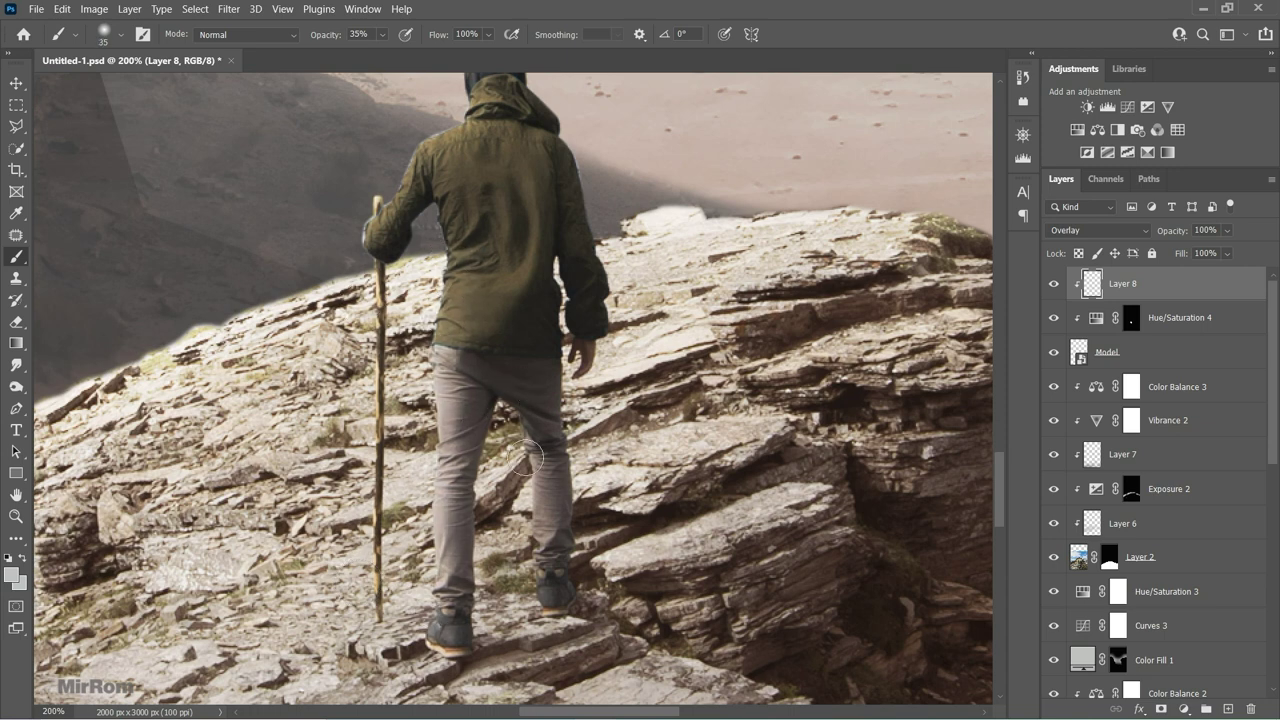
{"action": "scroll", "coordinate": [510, 250], "scroll_direction": "up", "scroll_amount": 1}
{"action": "left_click_drag", "start_coordinate": [335, 38], "coordinate": [318, 38]}
{"action": "left_click_drag", "start_coordinate": [486, 222], "coordinate": [518, 258]}
{"action": "key", "text": "bracketright"}
{"action": "key", "text": "bracketright"}
{"action": "key", "text": "bracketleft"}
{"action": "key", "text": "bracketleft"}
{"action": "key", "text": "bracketleft"}
{"action": "key", "text": "bracketright"}
{"action": "key", "text": "bracketright"}
{"action": "key", "text": "bracketright"}
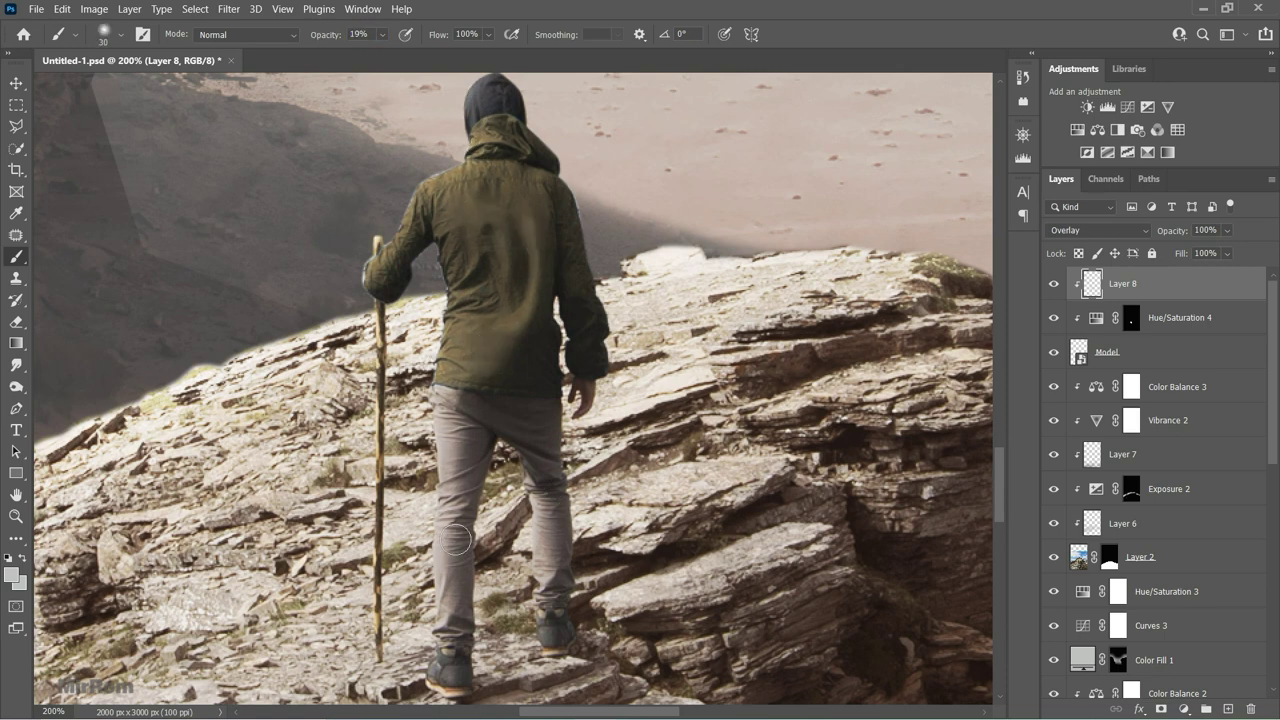
{"action": "scroll", "coordinate": [370, 255], "scroll_direction": "up", "scroll_amount": 1}
{"action": "key", "text": "ctrl+minus"}
{"action": "key", "text": "ctrl+minus"}
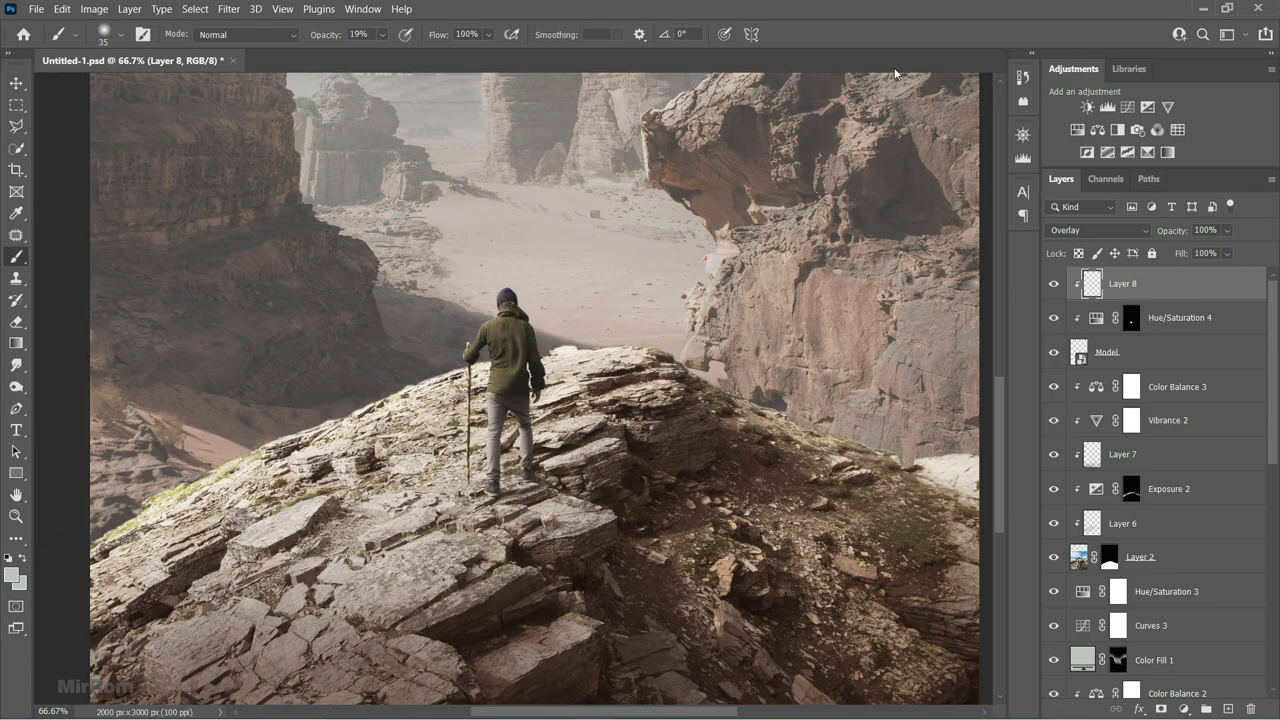
{"action": "key", "text": "ctrl+plus"}
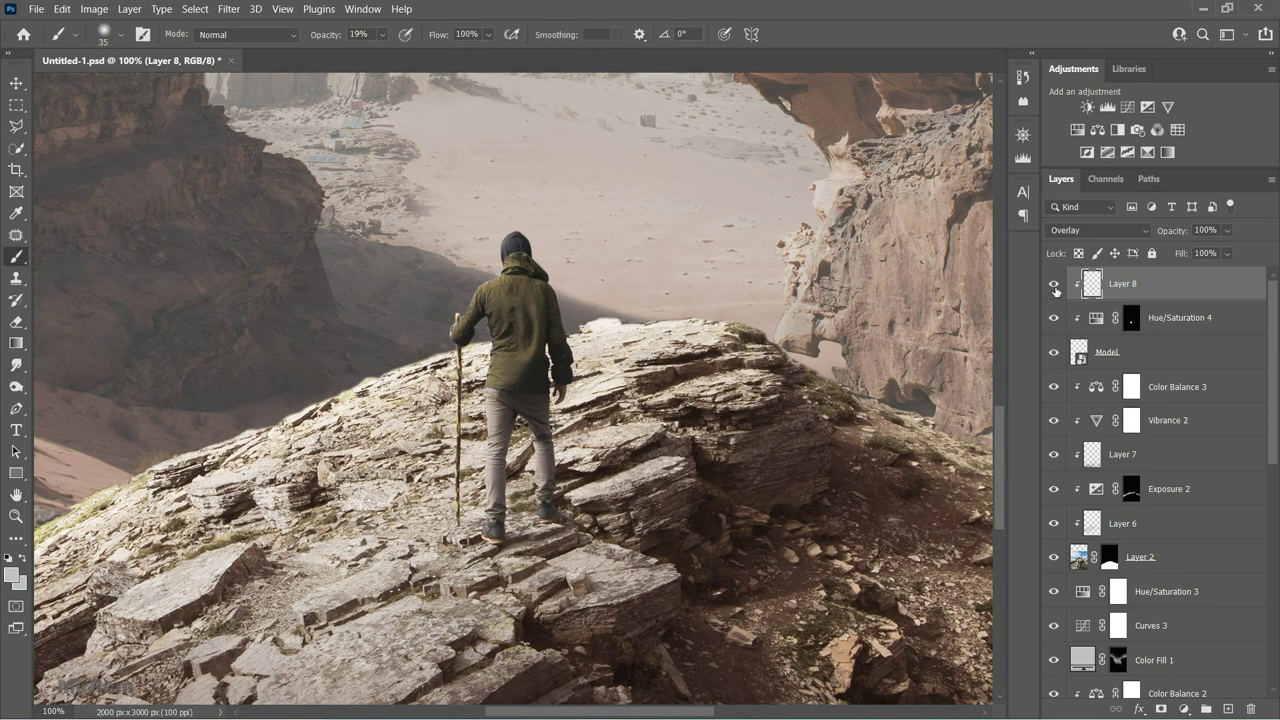
Add a clipped Exposure adjustment at +2.06 and invert its mask to hide it.
{"action": "left_click", "coordinate": [1147, 106]}
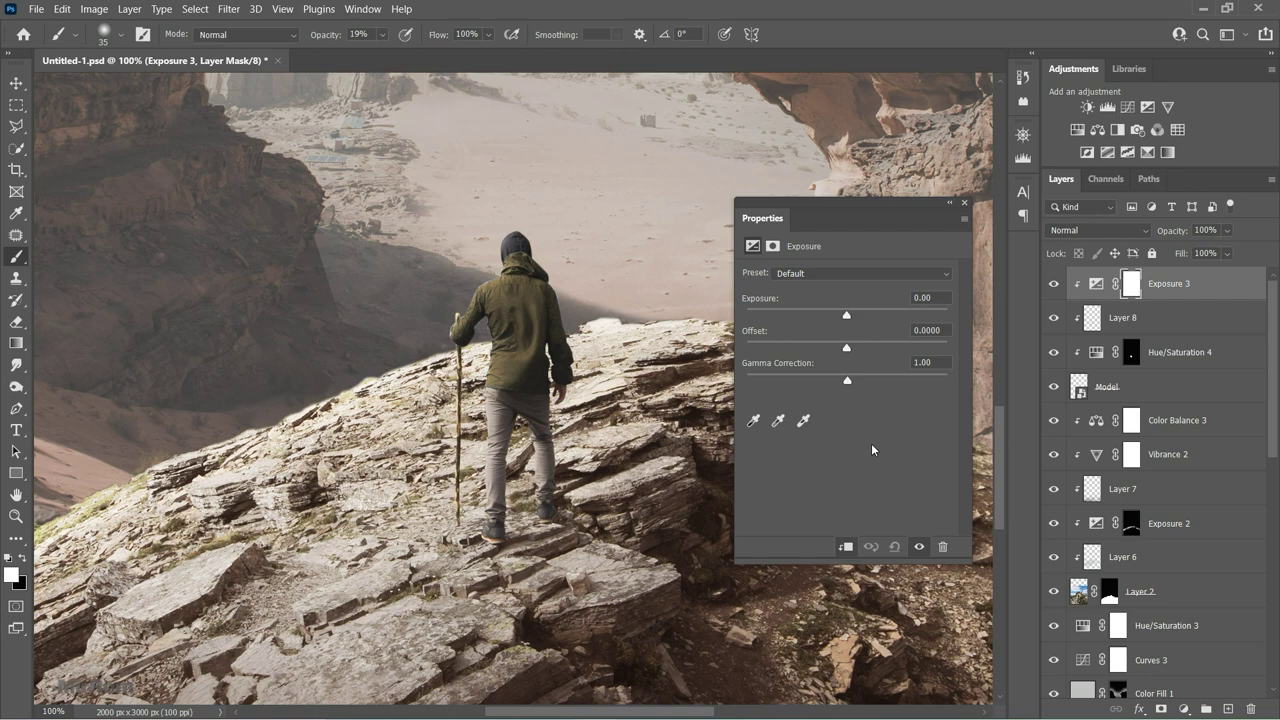
{"action": "left_click_drag", "start_coordinate": [846, 314], "coordinate": [880, 321]}
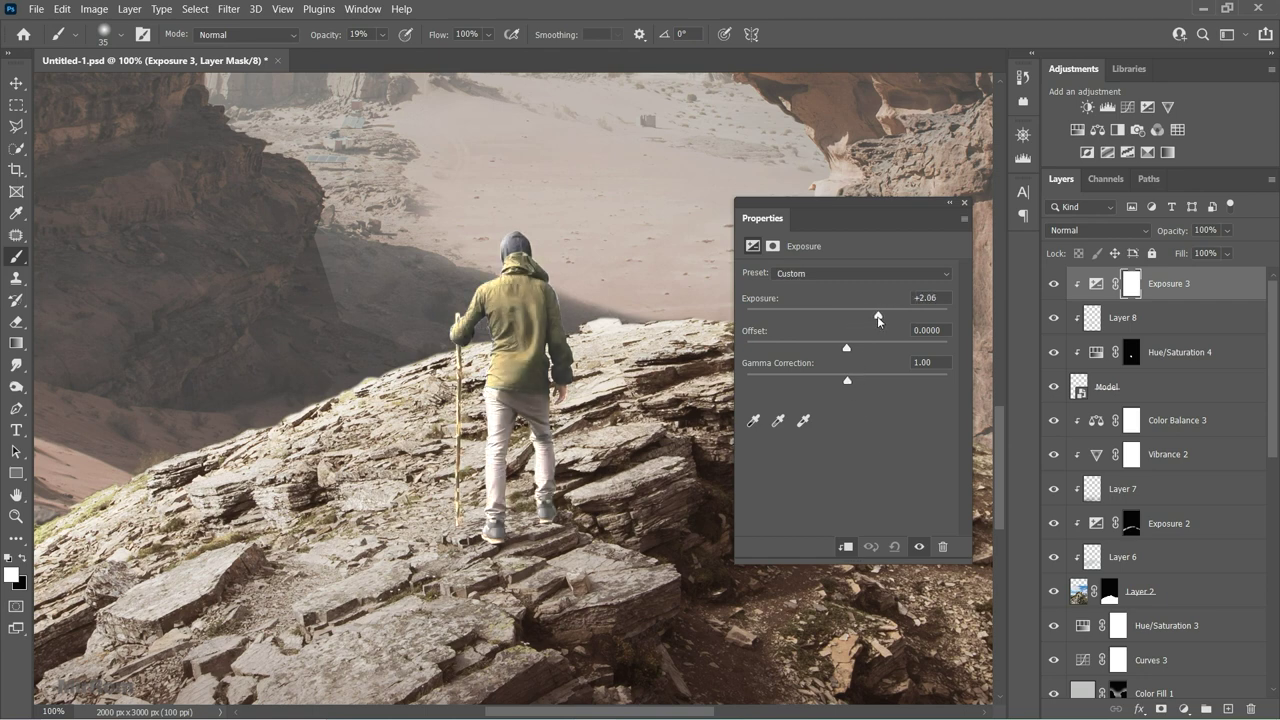
{"action": "left_click", "coordinate": [964, 202]}
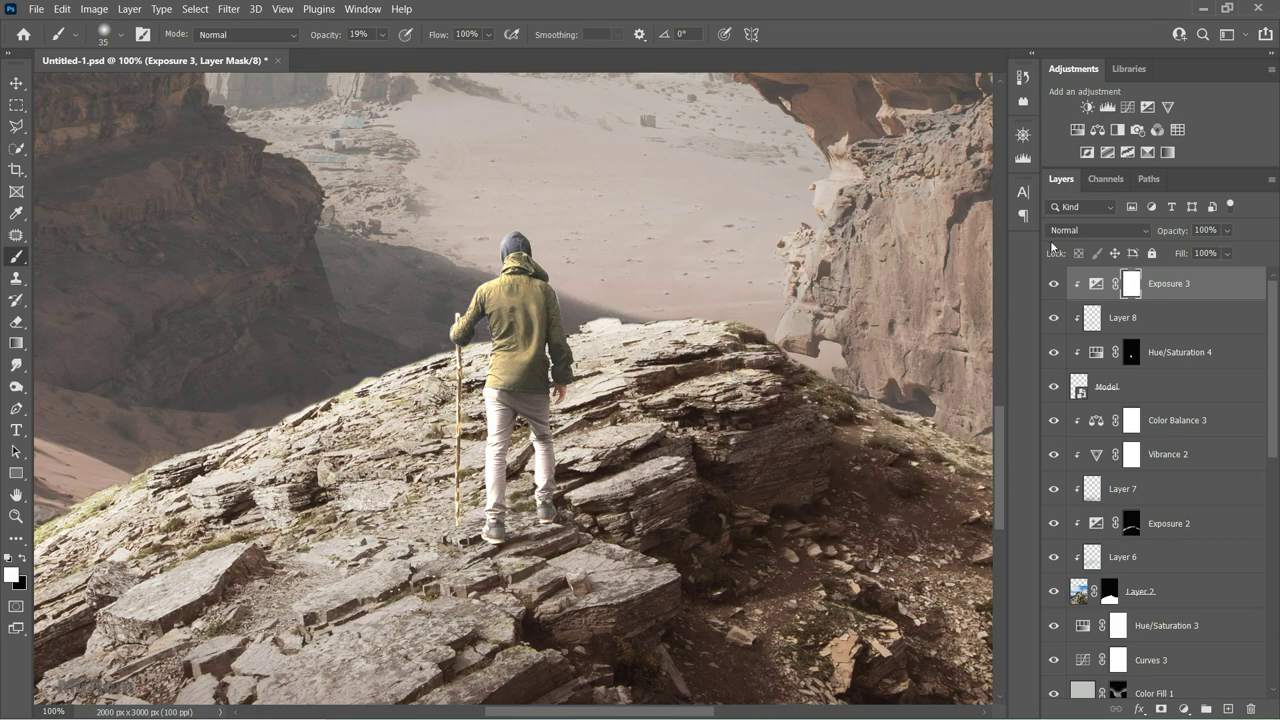
{"action": "key", "text": "ctrl+i"}
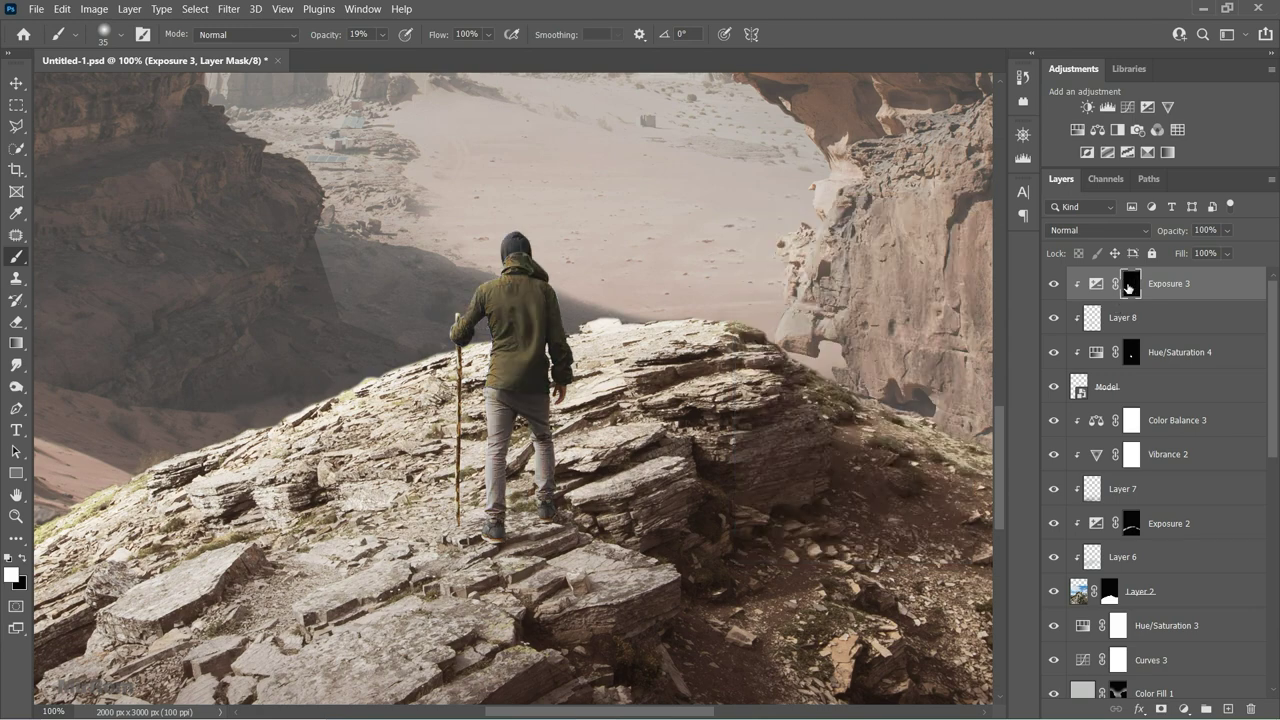
Paint white rim light along the edge of the hiker's right leg with a 15–40 brush.
{"action": "scroll", "coordinate": [569, 226], "scroll_direction": "up", "scroll_amount": 1}
{"action": "type", "text": "334"}
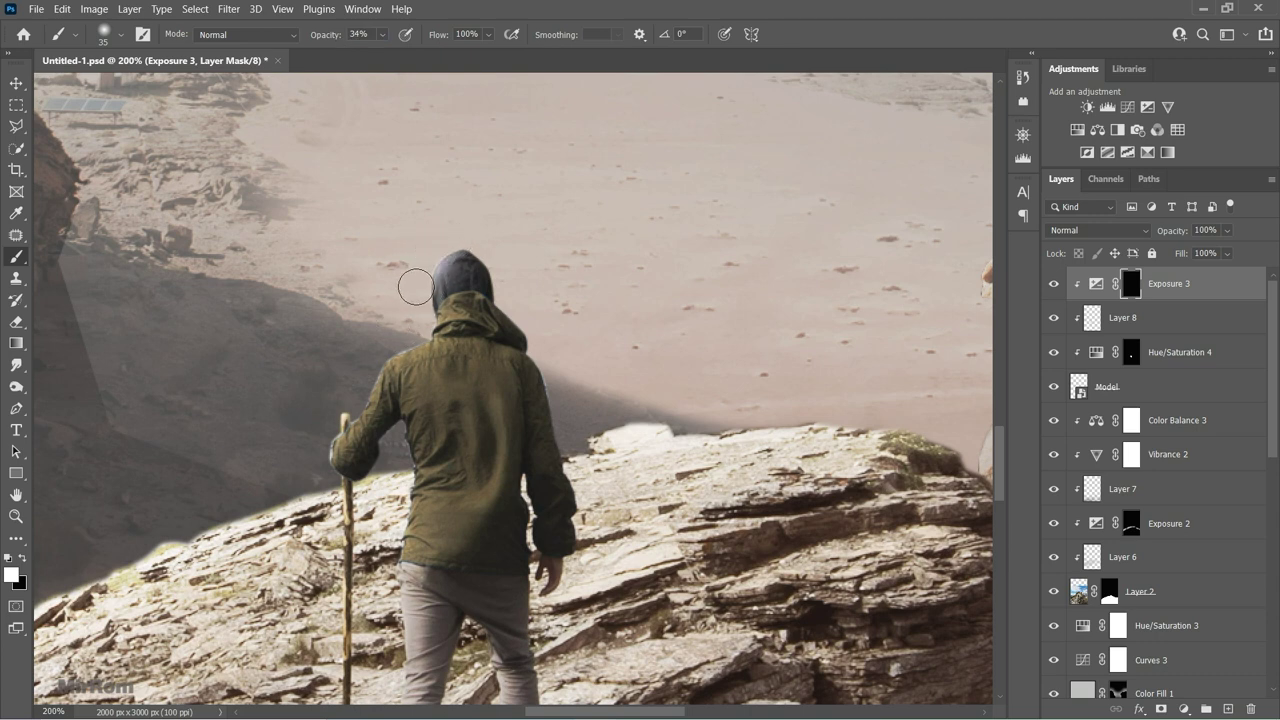
{"action": "key", "text": "bracketleft"}
{"action": "key", "text": "bracketleft"}
{"action": "scroll", "coordinate": [328, 470], "scroll_direction": "down", "scroll_amount": 3}
{"action": "key", "text": "bracketright"}
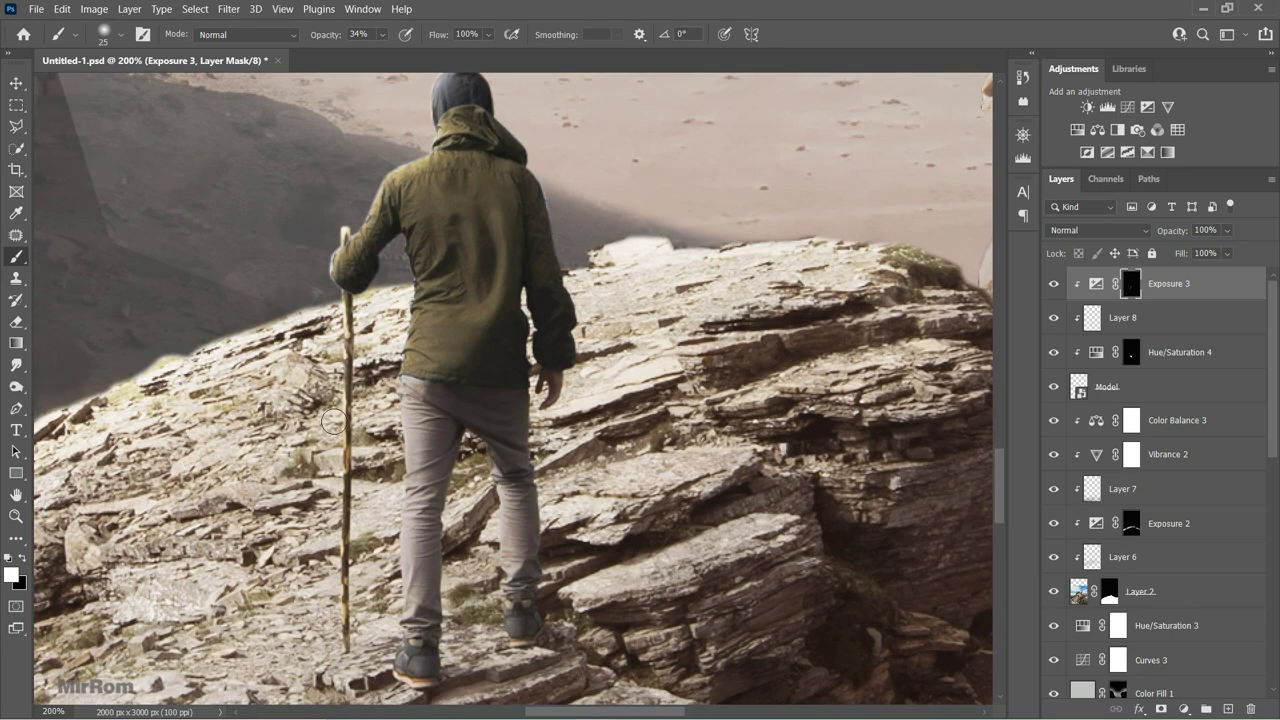
{"action": "key", "text": "bracketright"}
{"action": "left_click_drag", "start_coordinate": [495, 555], "coordinate": [505, 600]}
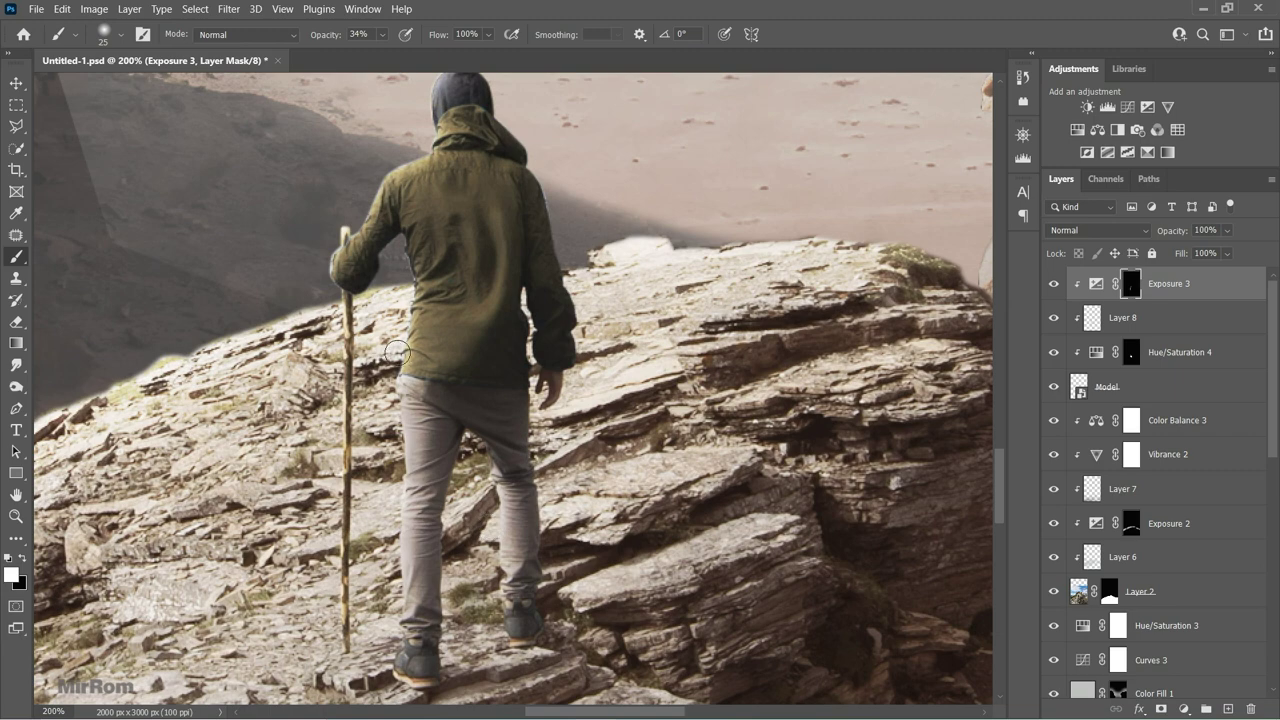
{"action": "scroll", "coordinate": [569, 251], "scroll_direction": "up", "scroll_amount": 1}
{"action": "key", "text": "bracketright"}
{"action": "key", "text": "bracketright"}
{"action": "key", "text": "bracketright"}
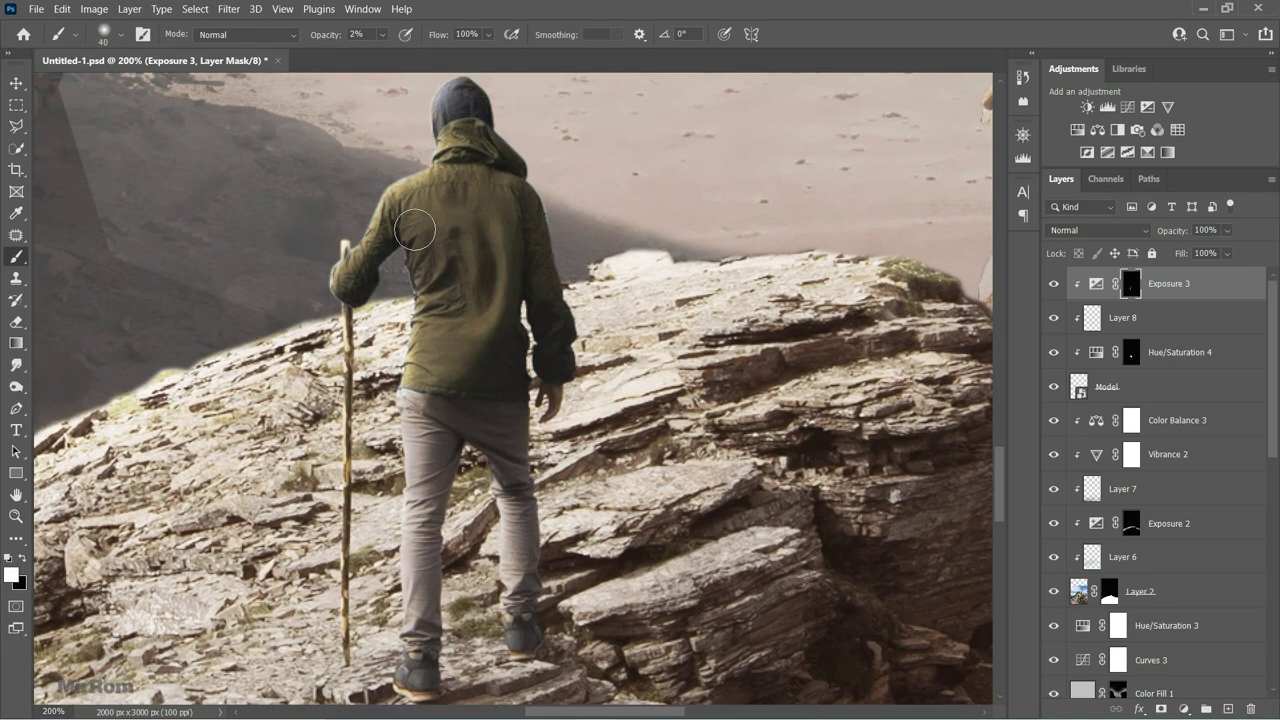
{"action": "scroll", "coordinate": [683, 276], "scroll_direction": "down", "scroll_amount": 1}
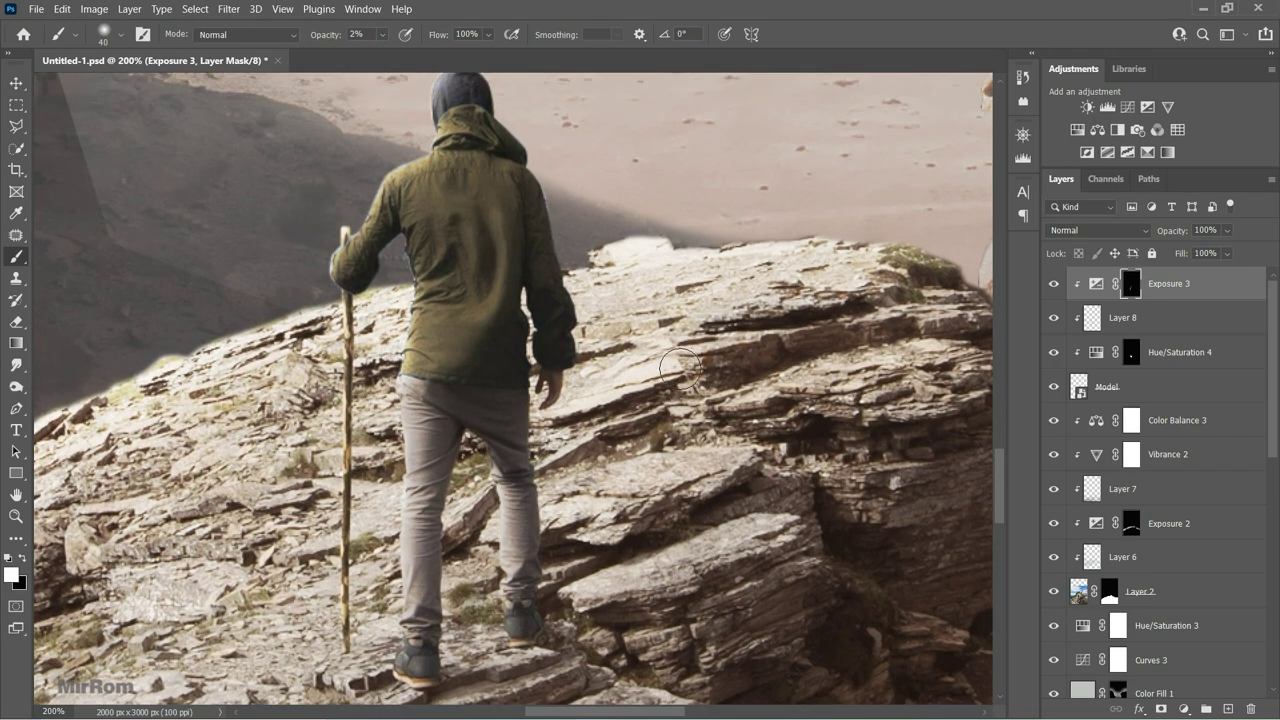
Add a new Layer 9 above Exposure 3, paint with black, and set it to Multiply.
{"action": "left_click", "coordinate": [1228, 710]}
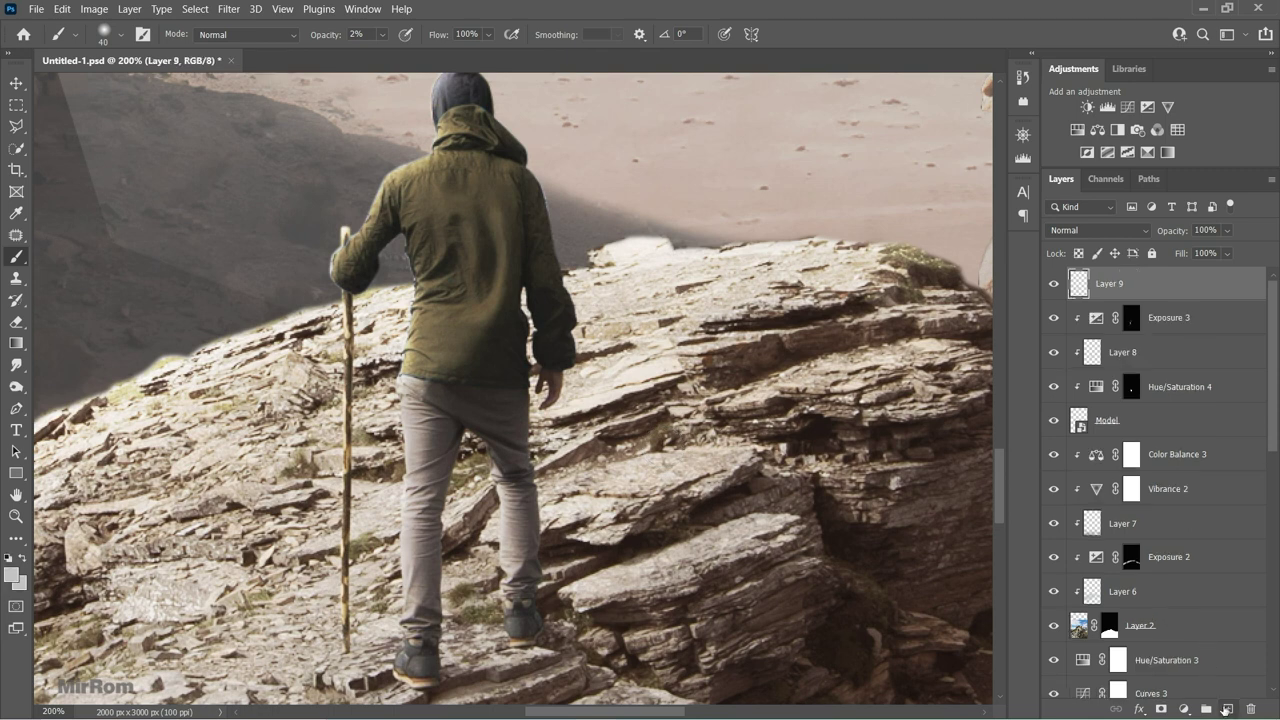
{"action": "key", "text": "x"}
{"action": "left_click", "coordinate": [530, 364]}
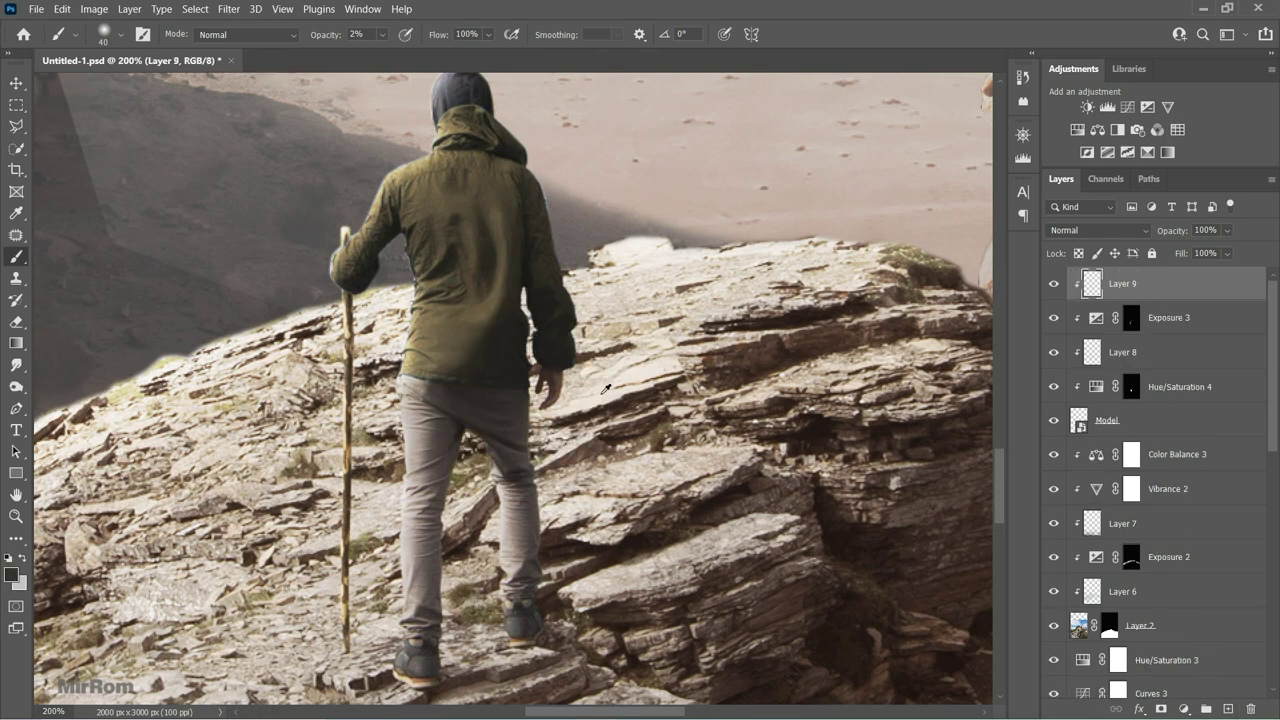
{"action": "left_click", "coordinate": [1050, 236]}
{"action": "left_click", "coordinate": [1069, 298]}
Set brush opacity to 21% and resize the brush between 80, 40 and 45.
{"action": "left_click_drag", "start_coordinate": [345, 40], "coordinate": [353, 40]}
{"action": "key", "text": "]"}
{"action": "key", "text": "]"}
{"action": "key", "text": "]"}
{"action": "key", "text": "bracketleft"}
{"action": "key", "text": "bracketleft"}
{"action": "key", "text": "bracketleft"}
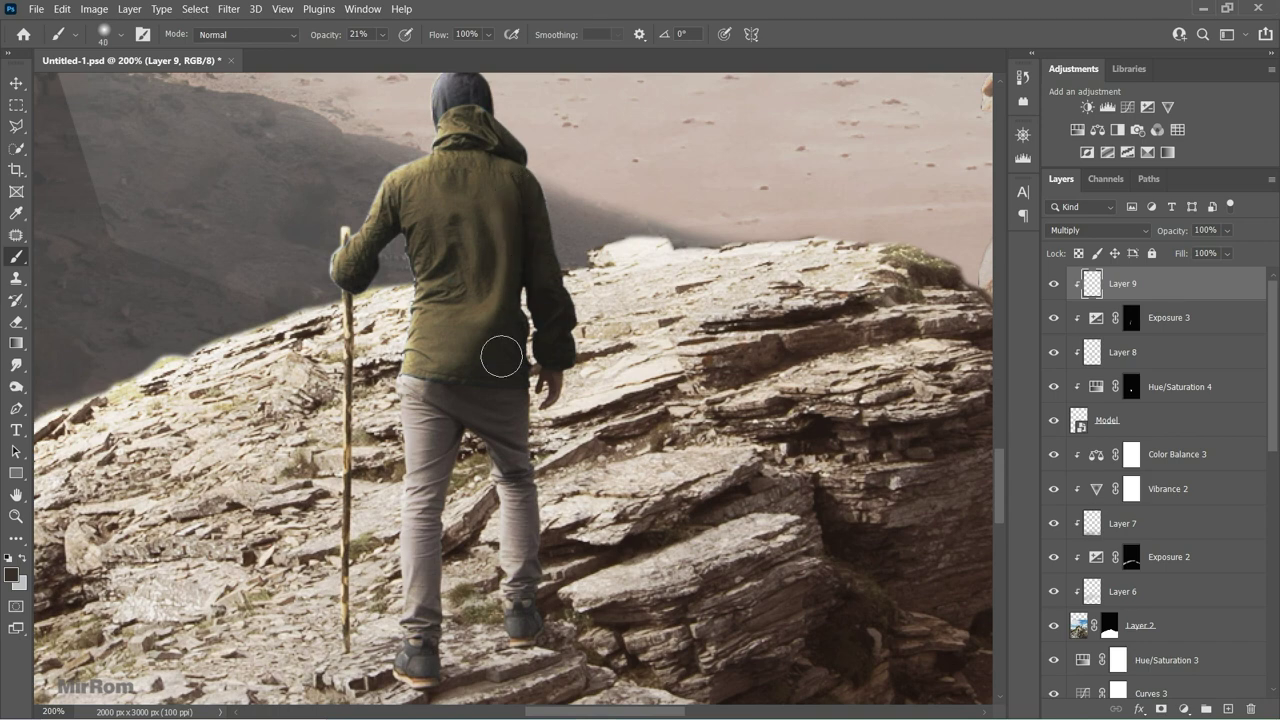
{"action": "scroll", "coordinate": [489, 400], "scroll_direction": "down", "scroll_amount": 2}
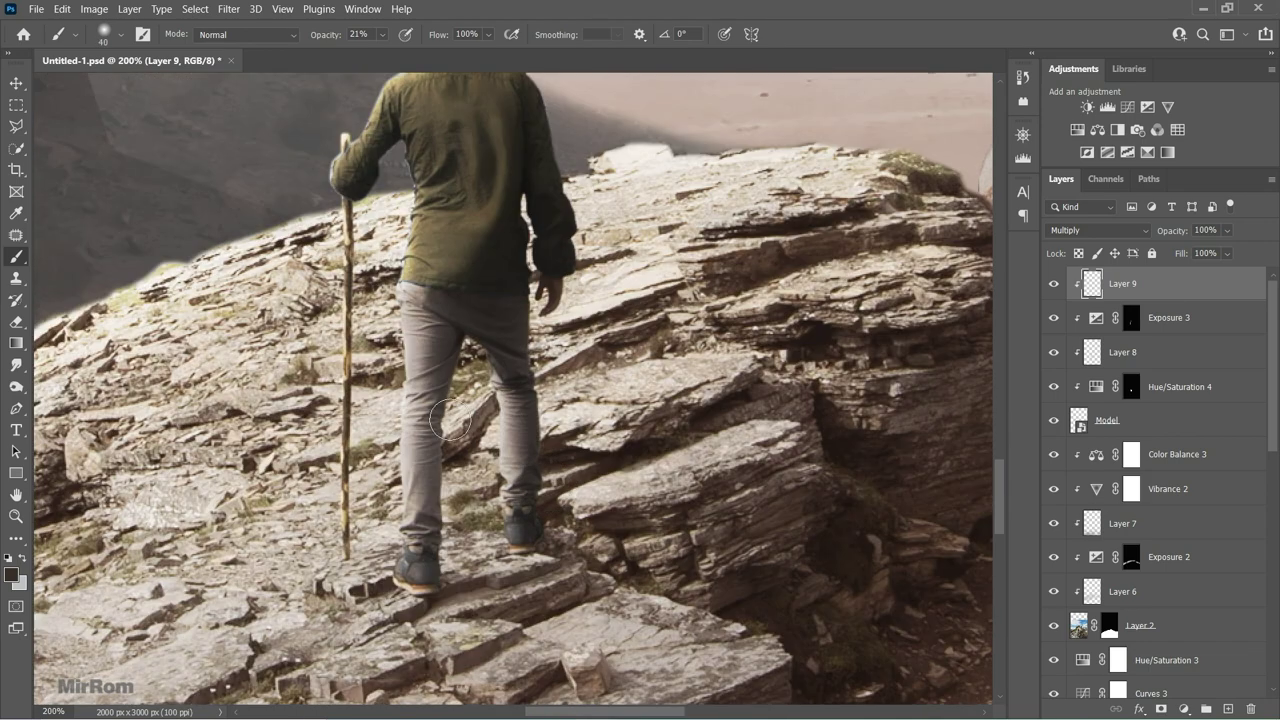
{"action": "key", "text": "bracketright"}
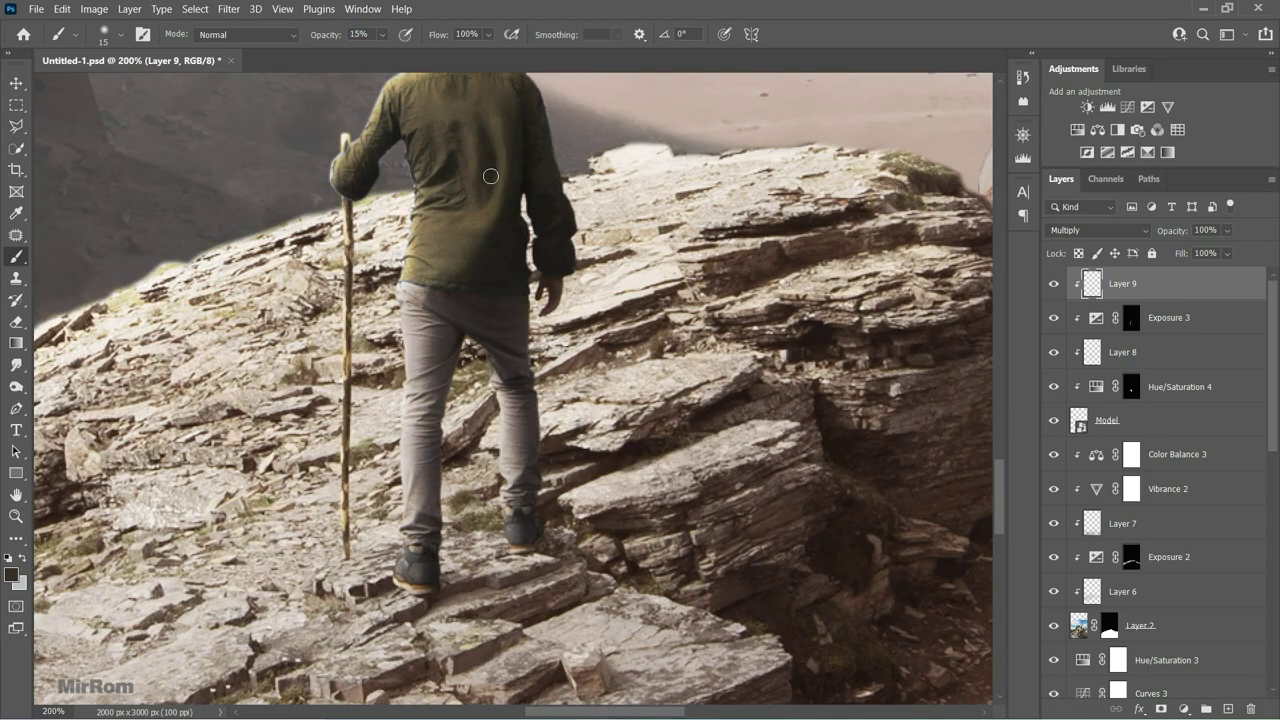
{"action": "key", "text": "bracketright"}
{"action": "key", "text": "bracketright"}
{"action": "key", "text": "bracketright"}
{"action": "scroll", "coordinate": [480, 320], "scroll_direction": "up", "scroll_amount": 3}
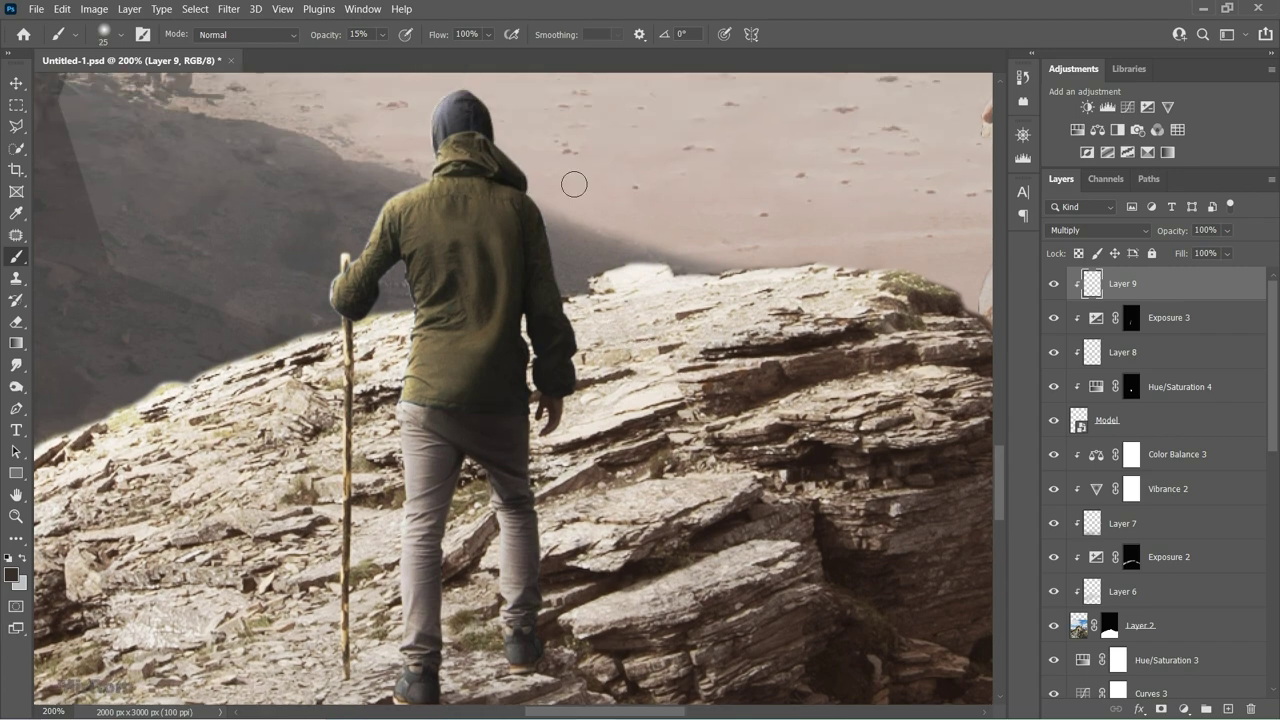
Zoom around the figure to 200% and briefly preview Layer 2 without its mask.
{"action": "key", "text": "ctrl+minus"}
{"action": "key", "text": "ctrl+minus"}
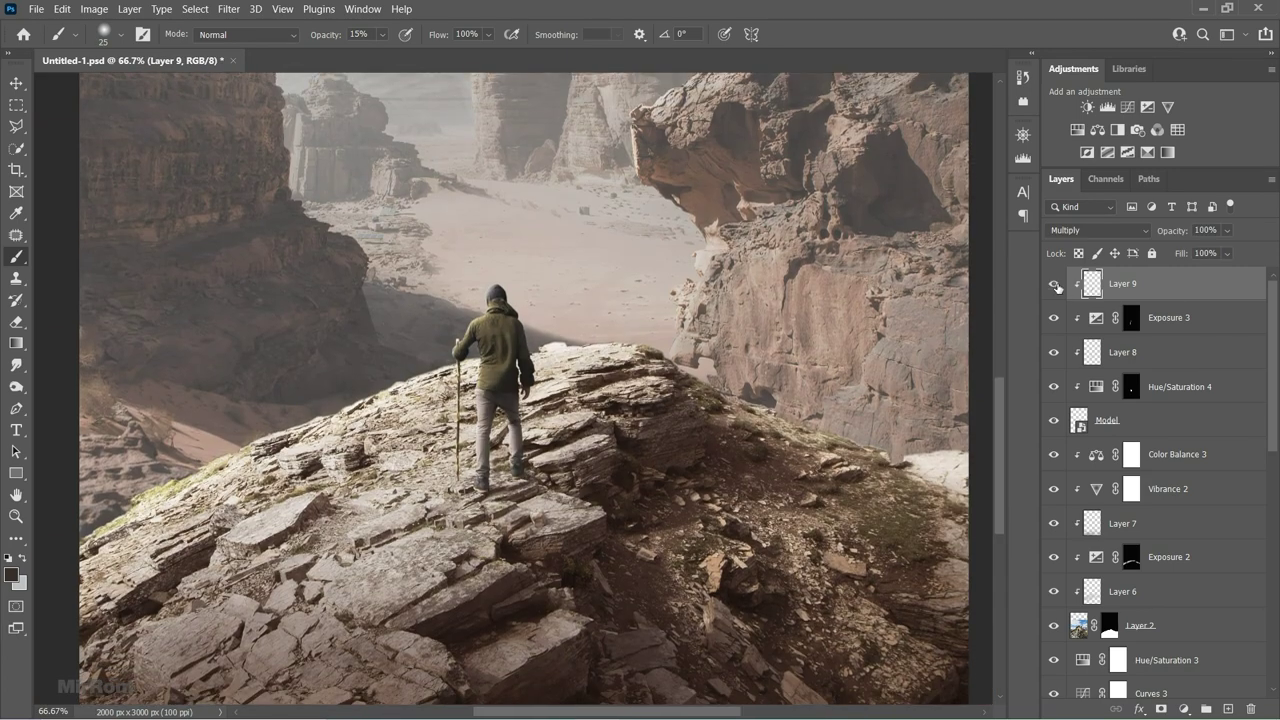
{"action": "scroll", "coordinate": [747, 323], "scroll_direction": "down", "scroll_amount": 1}
{"action": "left_click", "coordinate": [467, 313], "text": "ctrl"}
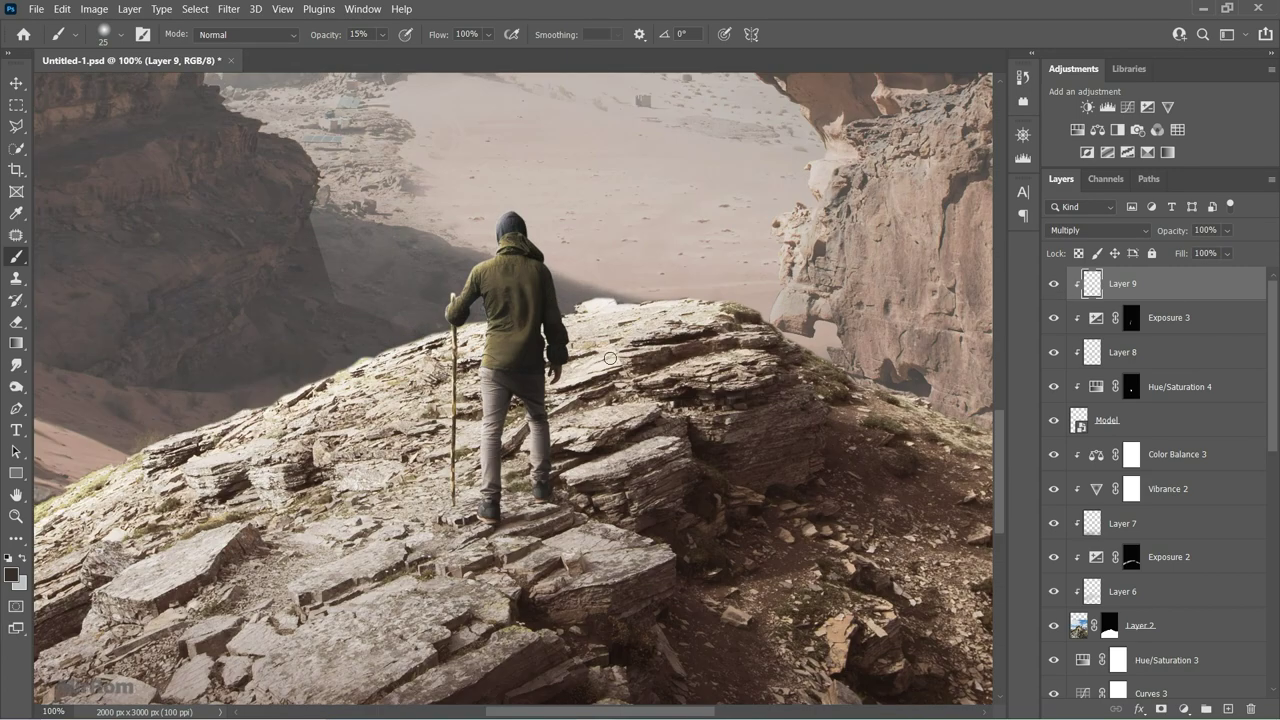
{"action": "key", "text": "ctrl+minus"}
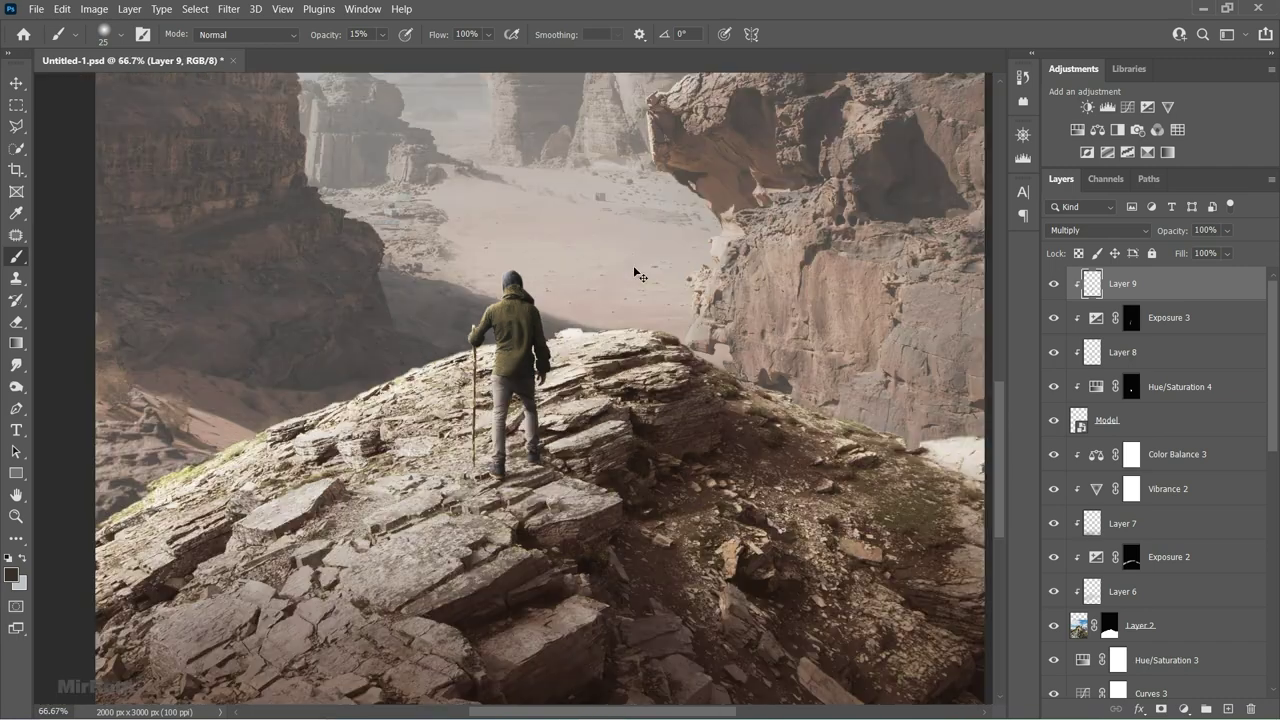
{"action": "key", "text": "ctrl+plus"}
{"action": "key", "text": "ctrl+plus"}
{"action": "scroll", "coordinate": [634, 400], "scroll_direction": "down", "scroll_amount": 2}
{"action": "scroll", "coordinate": [634, 400], "scroll_direction": "down", "scroll_amount": 1}
{"action": "scroll", "coordinate": [1117, 578], "scroll_direction": "down", "scroll_amount": 1}
{"action": "left_click", "coordinate": [1108, 596], "text": "shift"}
{"action": "left_click", "coordinate": [1108, 596], "text": "shift"}
Load the rock mask as a selection and pick a size-15 Clone Stamp on Layer 2.
{"action": "left_click", "coordinate": [1108, 592], "text": "ctrl"}
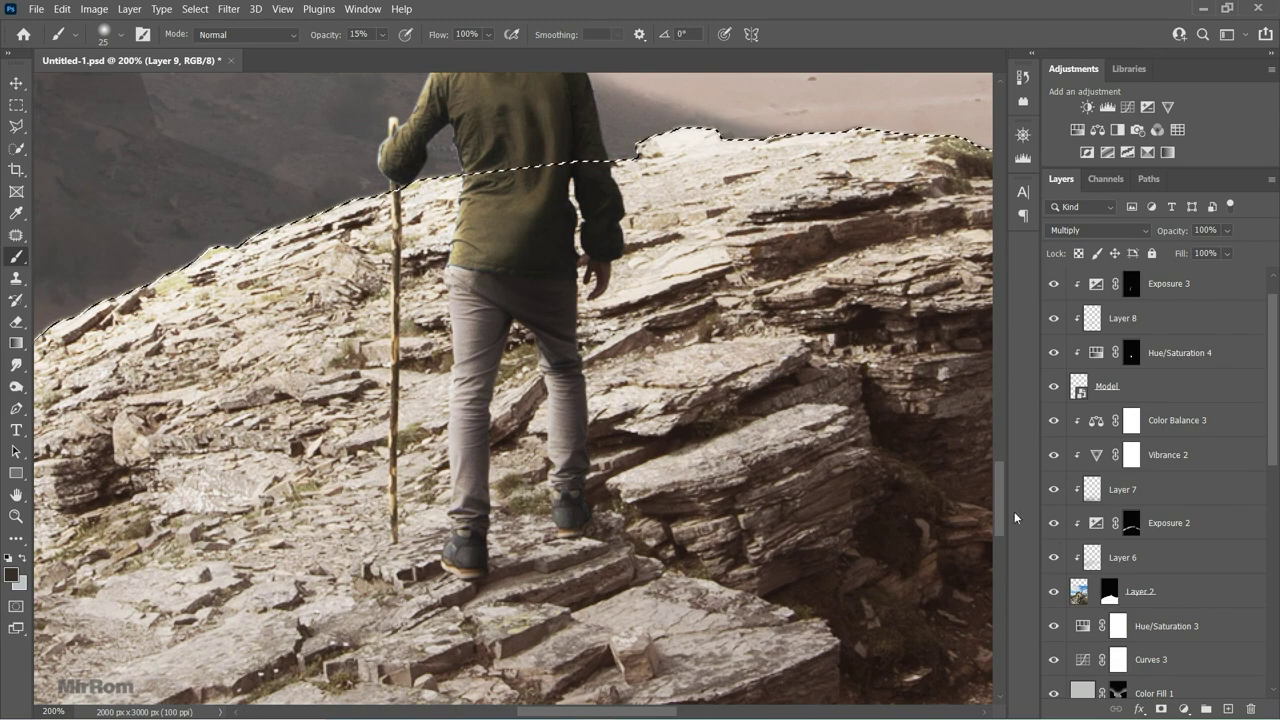
{"action": "left_click", "coordinate": [1054, 420]}
{"action": "left_click", "coordinate": [1054, 420]}
{"action": "left_click", "coordinate": [1079, 591]}
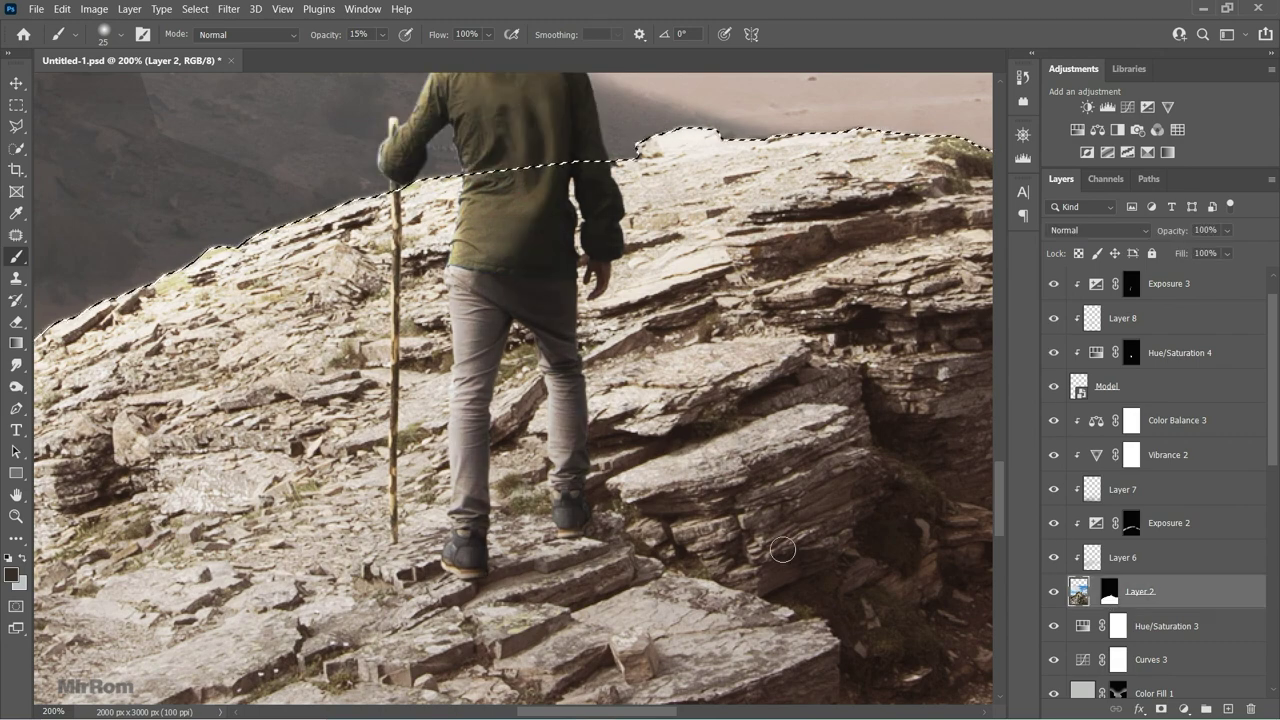
{"action": "key", "text": "s"}
{"action": "key", "text": "bracketleft"}
{"action": "key", "text": "bracketleft"}
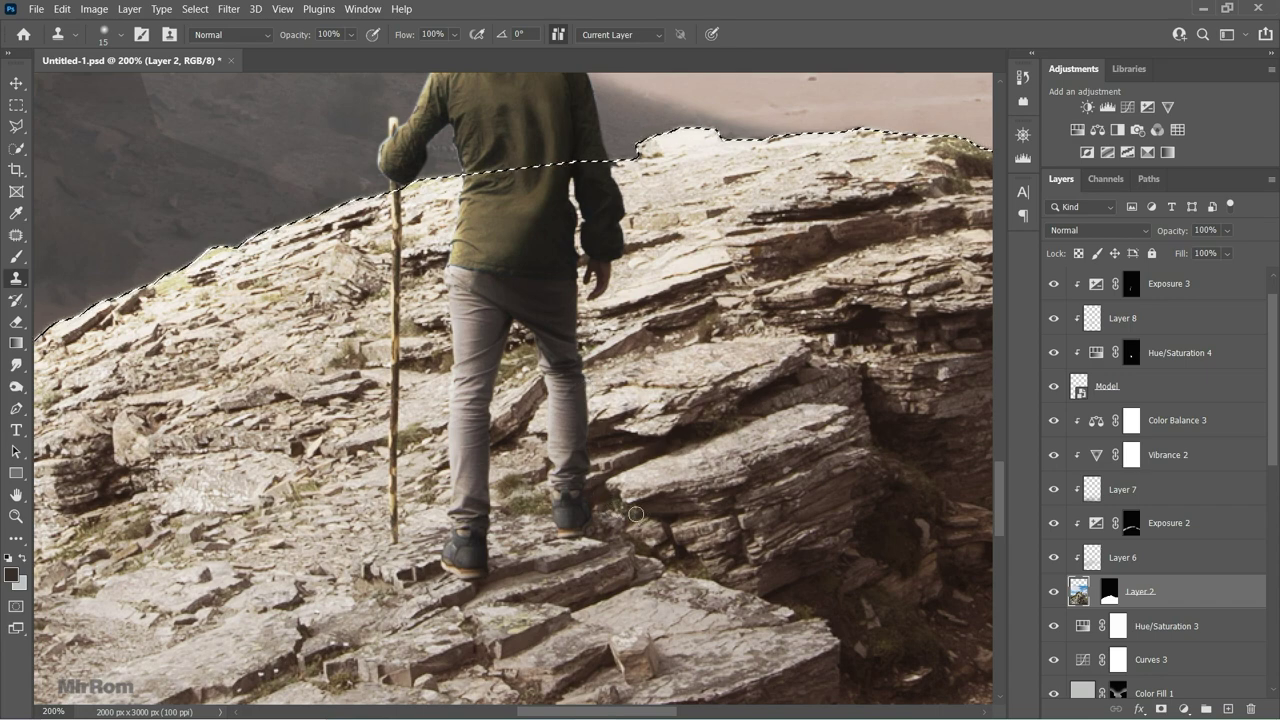
Drop the rock selection and return to the topmost layer, Layer 9.
{"action": "key", "text": "ctrl+d"}
{"action": "scroll", "coordinate": [650, 358], "scroll_direction": "up", "scroll_amount": 1}
{"action": "scroll", "coordinate": [650, 358], "scroll_direction": "down", "scroll_amount": 1}
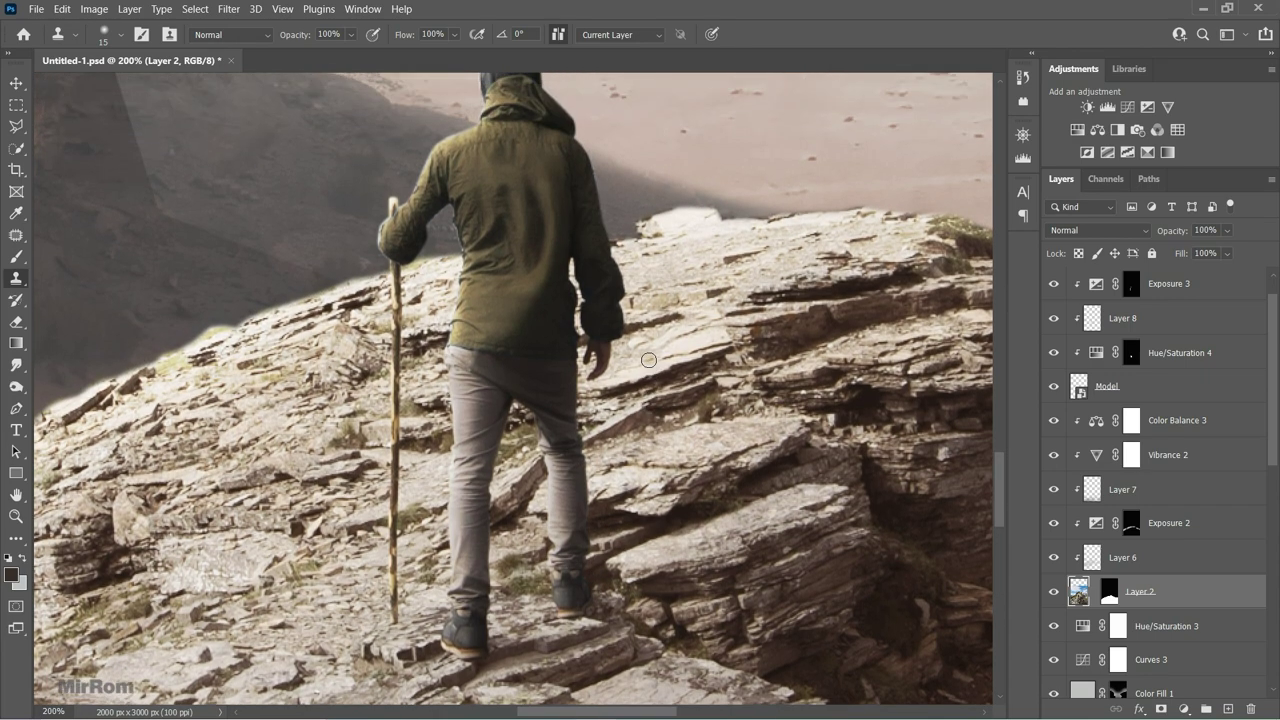
{"action": "scroll", "coordinate": [650, 360], "scroll_direction": "down", "scroll_amount": 1}
{"action": "scroll", "coordinate": [651, 364], "scroll_direction": "down", "scroll_amount": 1}
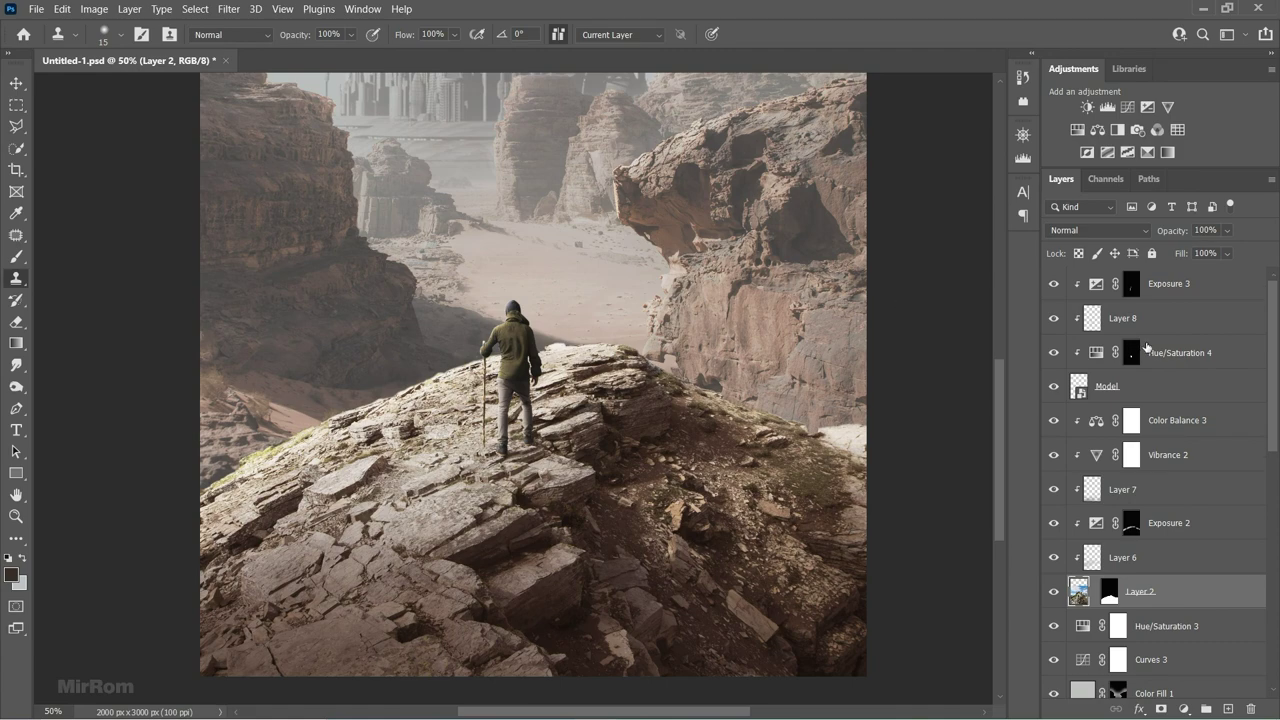
{"action": "key", "text": "ctrl+shift+n"}
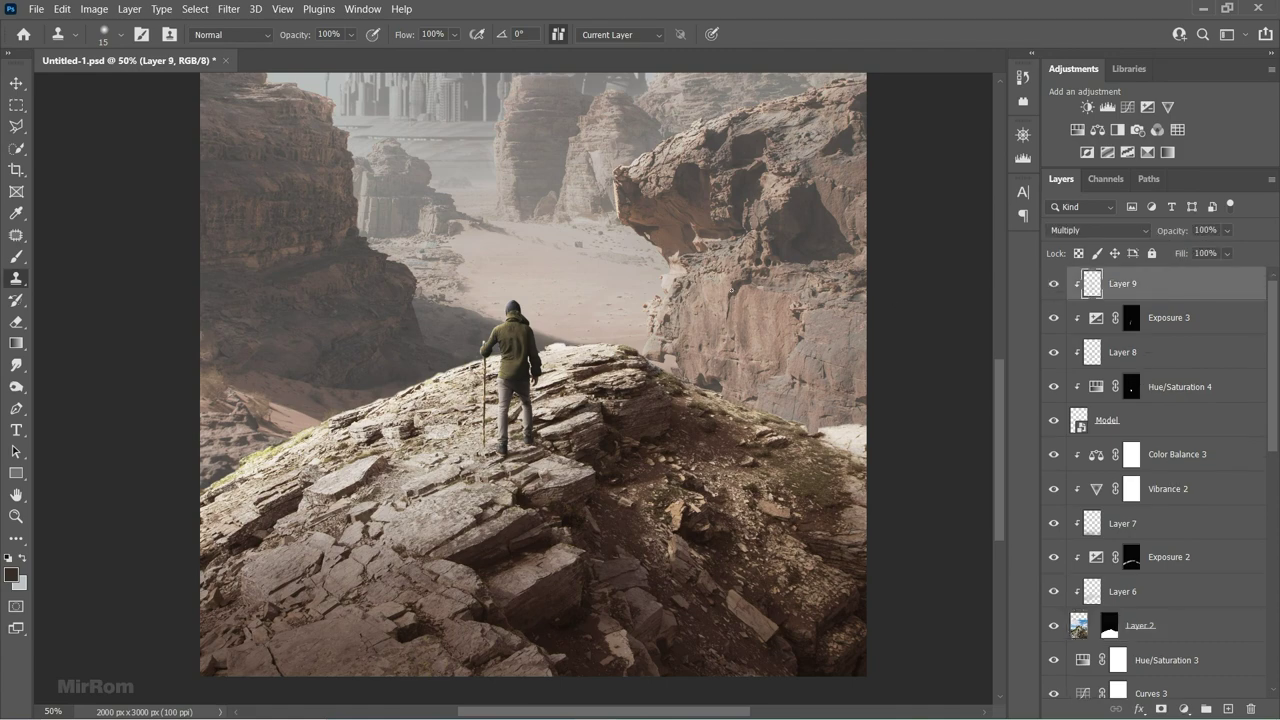
Add a new Layer 10 above Color Balance 3 and set the brush opacity to 36%.
{"action": "key", "text": "v"}
{"action": "scroll", "coordinate": [623, 506], "scroll_direction": "up", "scroll_amount": 1}
{"action": "left_click", "coordinate": [1131, 454]}
{"action": "left_click", "coordinate": [1053, 420]}
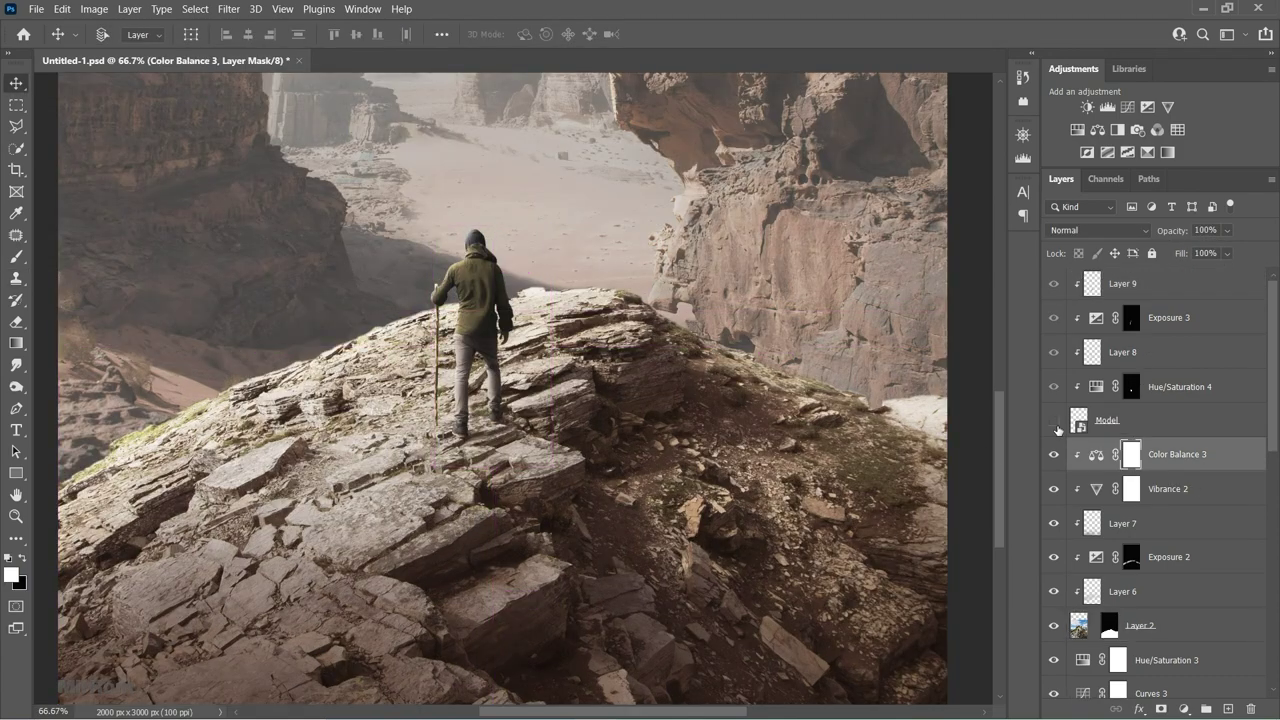
{"action": "left_click", "coordinate": [1228, 708]}
{"action": "scroll", "coordinate": [525, 537], "scroll_direction": "up", "scroll_amount": 1}
{"action": "key", "text": "b"}
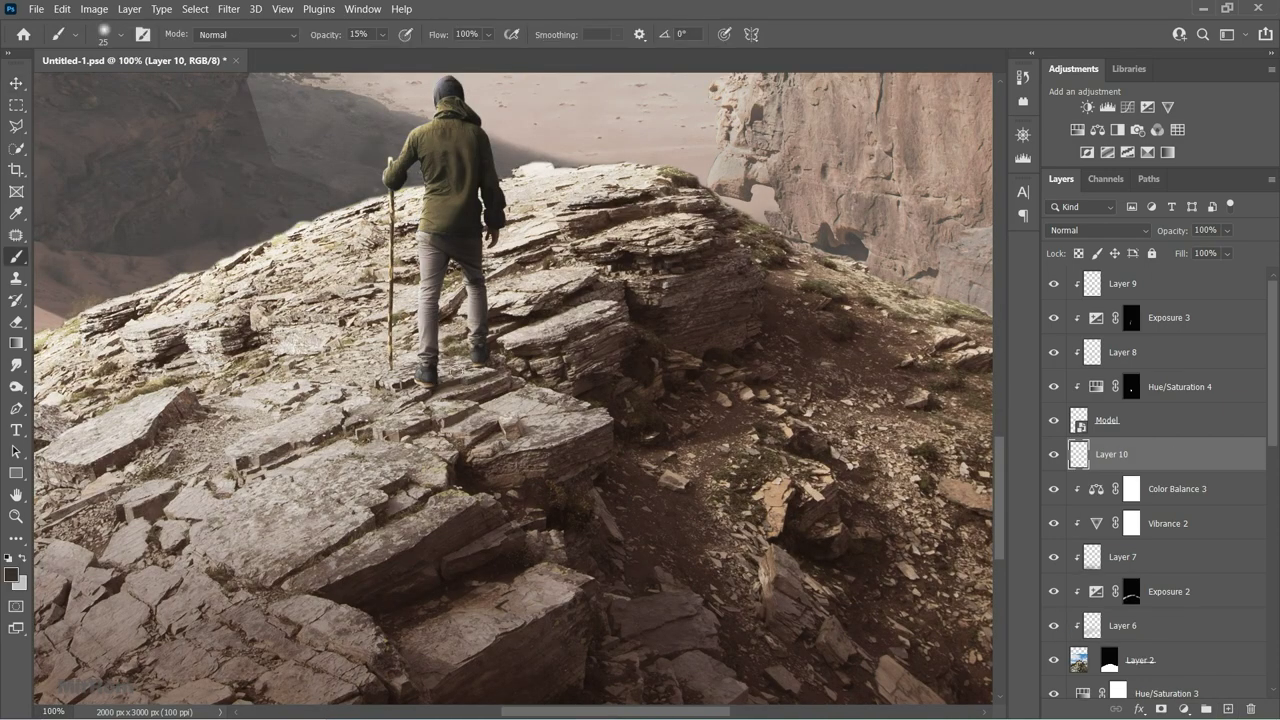
{"action": "left_click_drag", "start_coordinate": [320, 38], "coordinate": [338, 43]}
Paint a soft shadow between the hiker's feet and set Layer 10 to Multiply.
{"action": "right_click", "coordinate": [532, 414]}
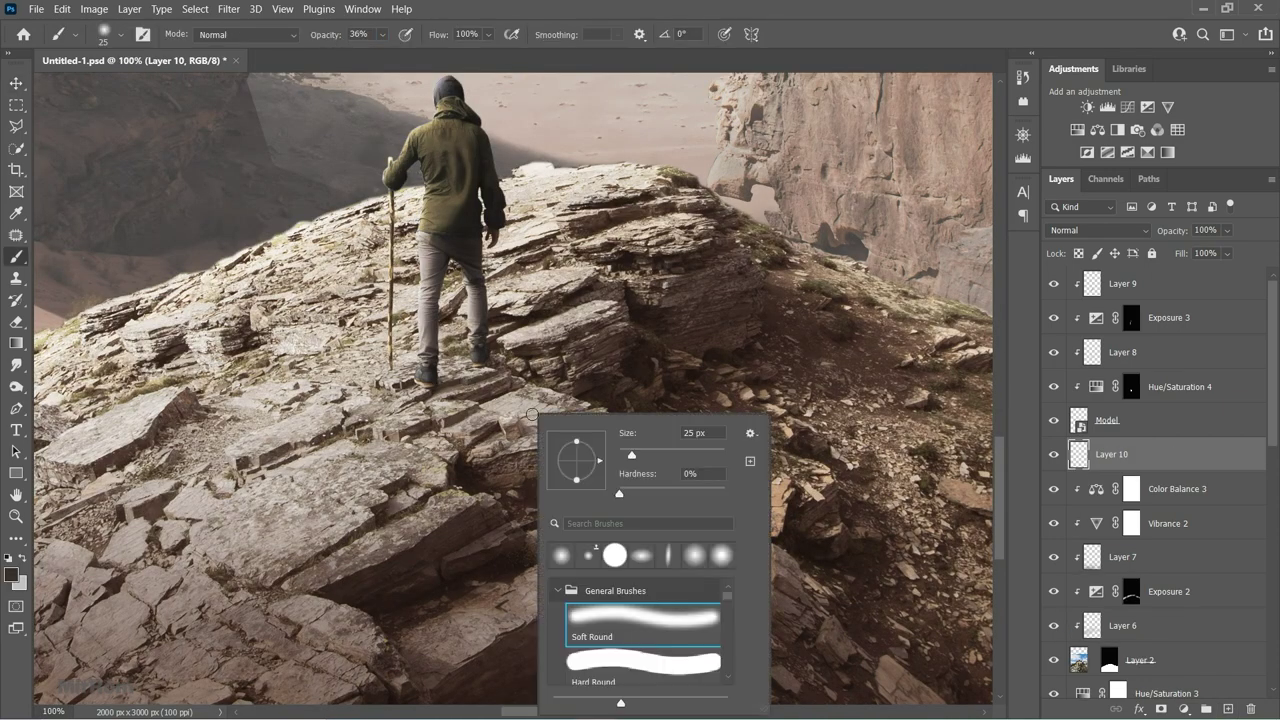
{"action": "left_click", "coordinate": [453, 395]}
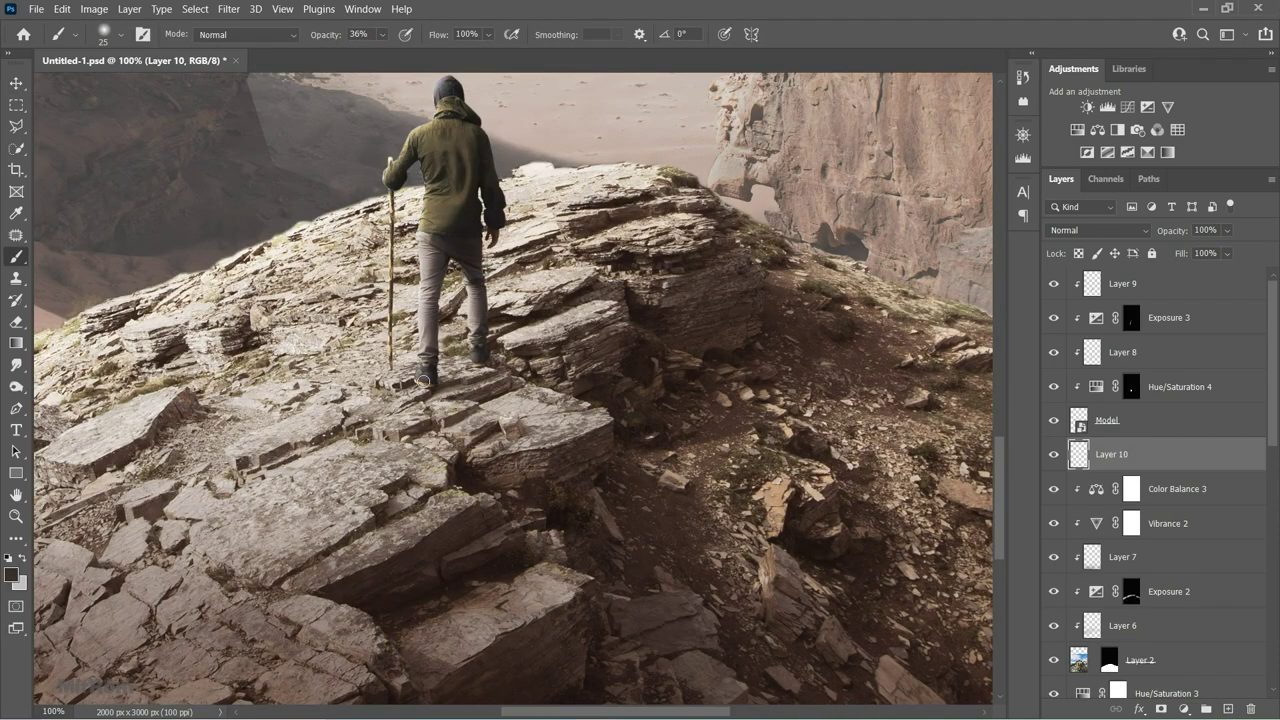
{"action": "mouse_move", "coordinate": [425, 380]}
{"action": "left_mouse_down"}
{"action": "mouse_move", "coordinate": [477, 366]}
{"action": "mouse_move", "coordinate": [530, 392]}
{"action": "left_mouse_up"}
{"action": "left_click", "coordinate": [1092, 231]}
{"action": "left_click", "coordinate": [1150, 296]}
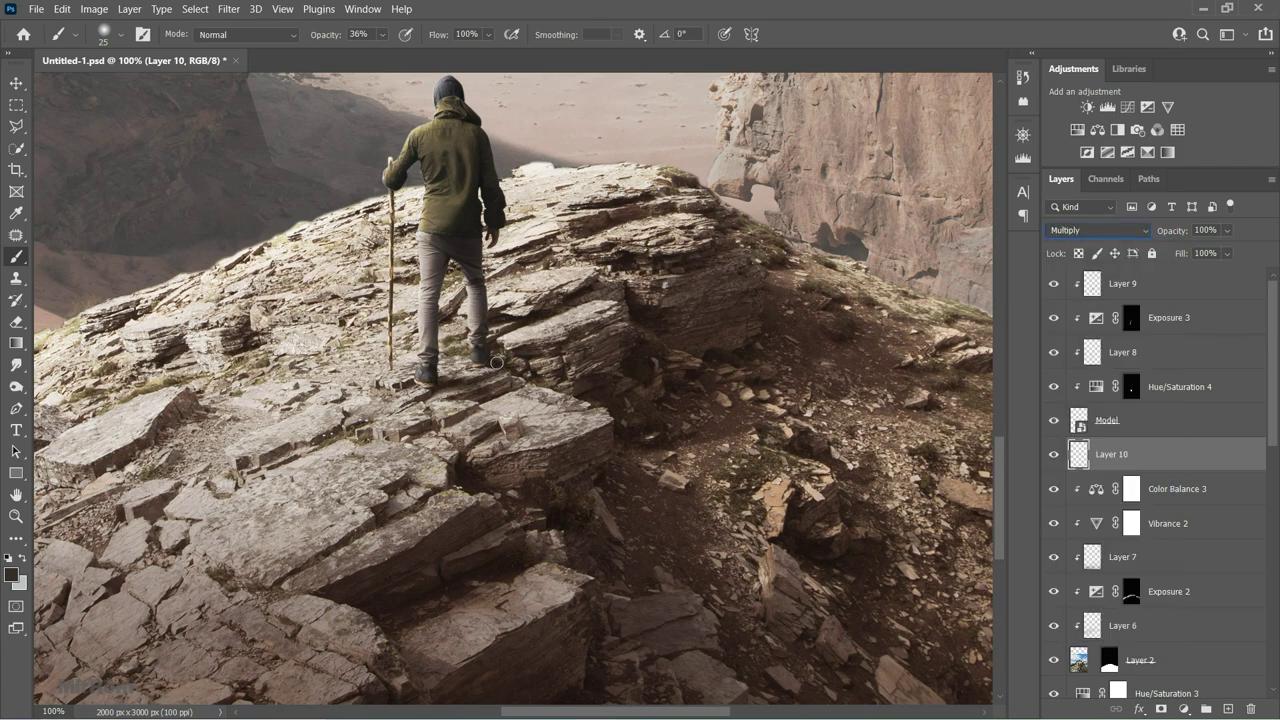
Switch the brush to the Soft Round preset.
{"action": "right_click", "coordinate": [410, 368]}
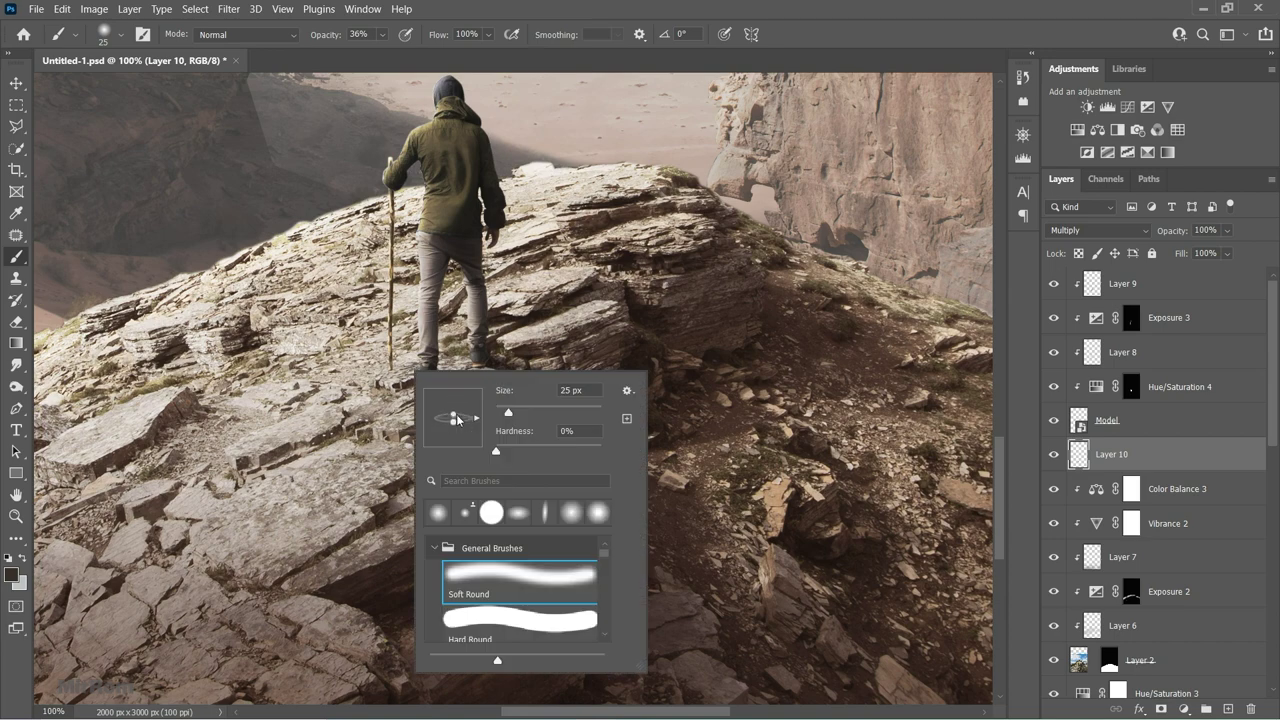
{"action": "key", "text": "Escape"}
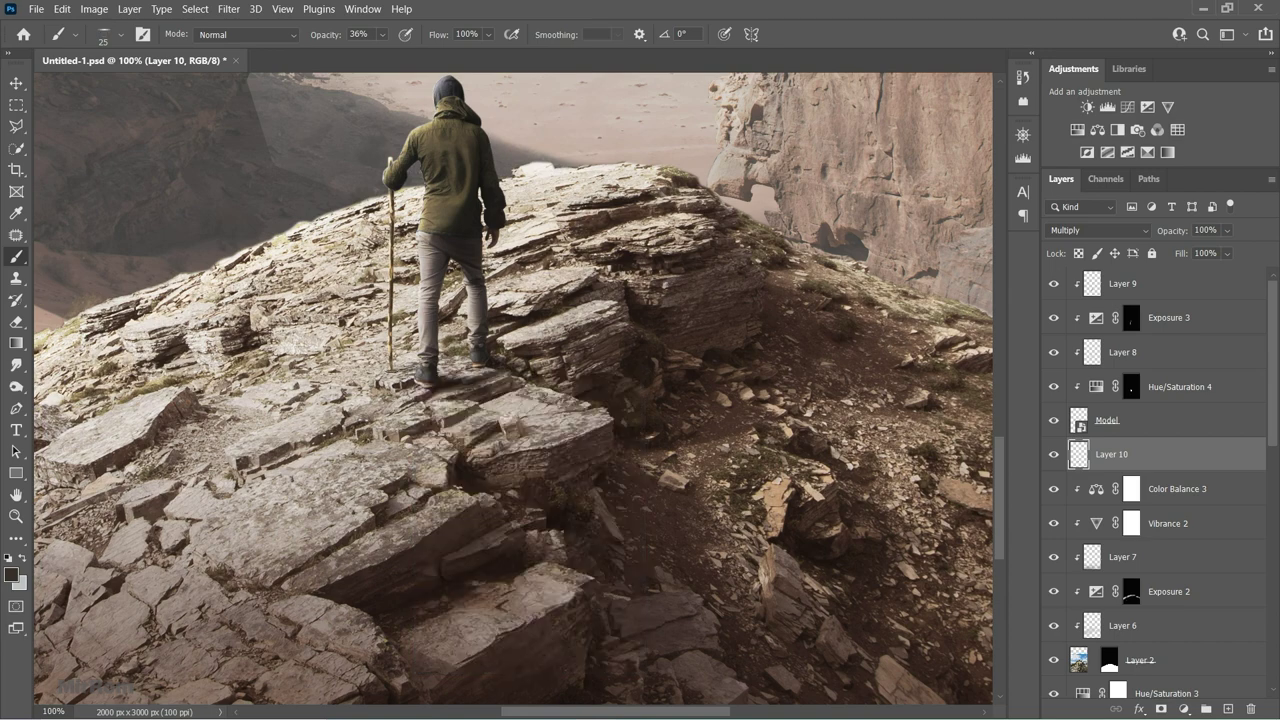
{"action": "right_click", "coordinate": [753, 316]}
{"action": "left_click", "coordinate": [814, 518]}
{"action": "left_click", "coordinate": [1137, 459]}
Mask Layer 10 to exclude the hiker's outline and enlarge the brush to 90.
{"action": "left_click", "coordinate": [1160, 707]}
{"action": "left_click", "coordinate": [1079, 420], "text": "ctrl"}
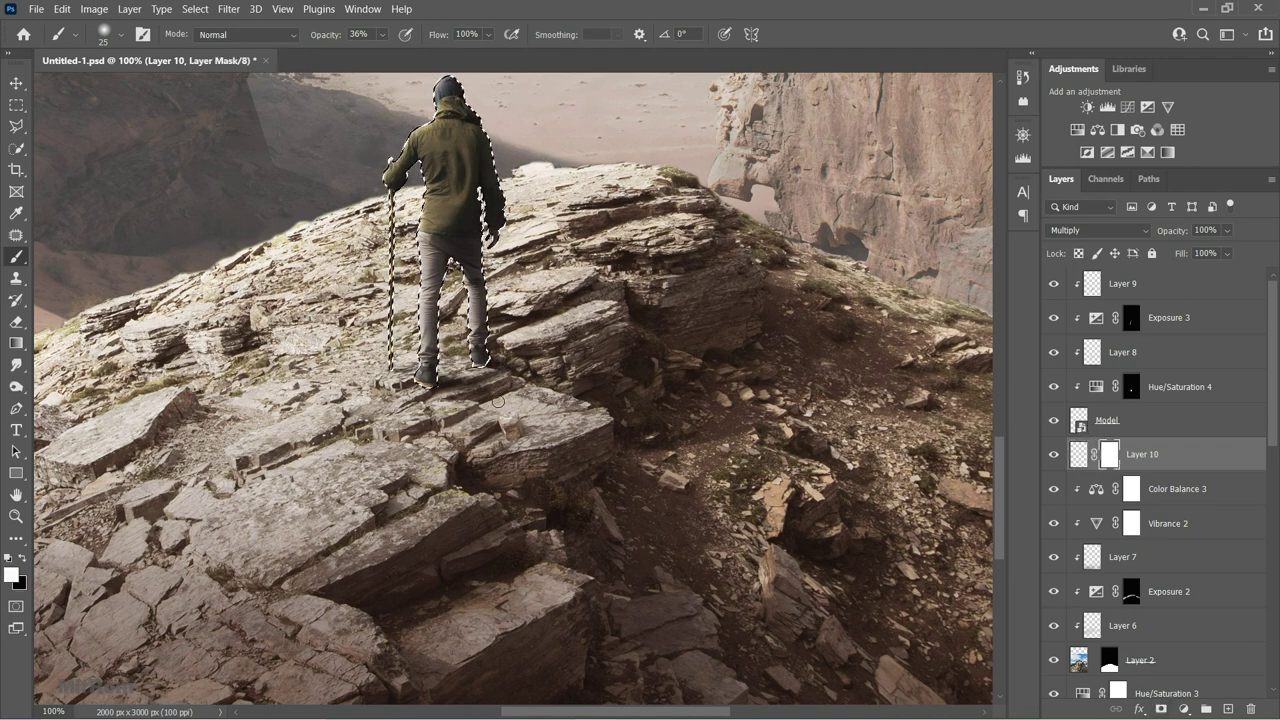
{"action": "key", "text": "ctrl+d"}
{"action": "left_click", "coordinate": [1053, 454]}
{"action": "left_click", "coordinate": [1053, 454]}
{"action": "left_click", "coordinate": [1053, 454]}
{"action": "left_click", "coordinate": [1053, 454]}
{"action": "left_click", "coordinate": [1077, 455]}
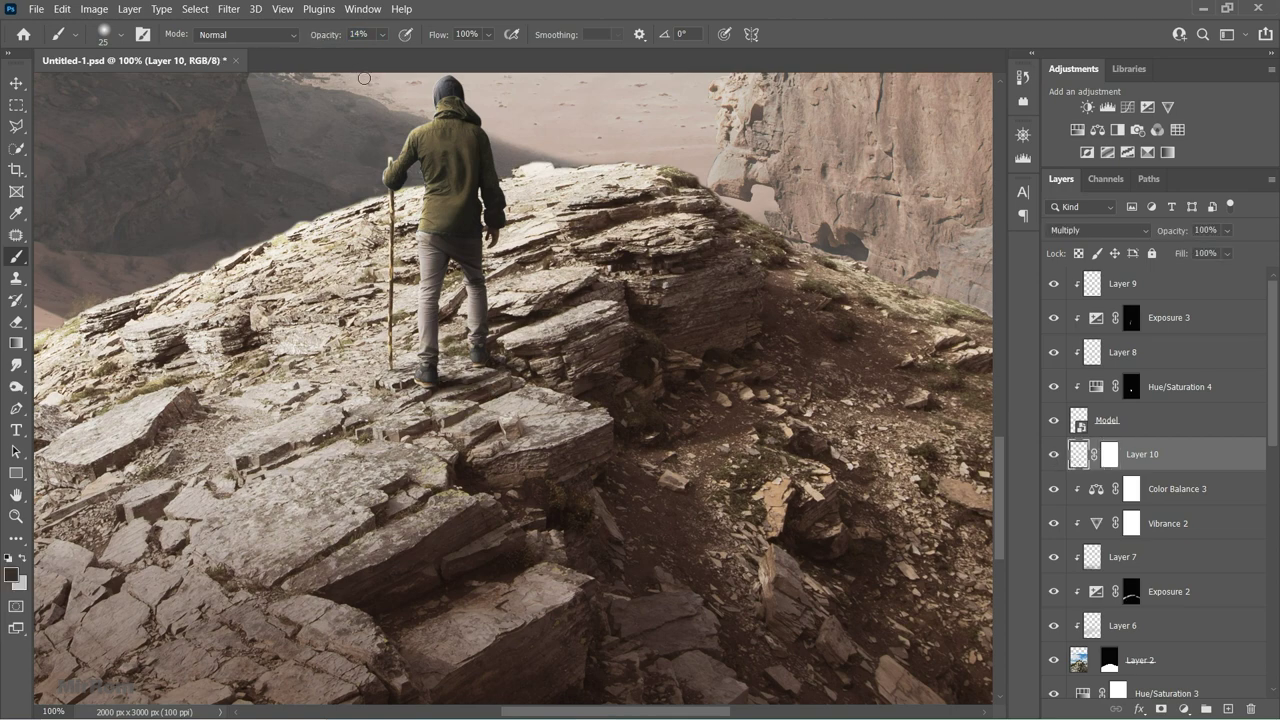
{"action": "key", "text": "bracketright"}
{"action": "key", "text": "bracketright"}
{"action": "key", "text": "bracketright"}
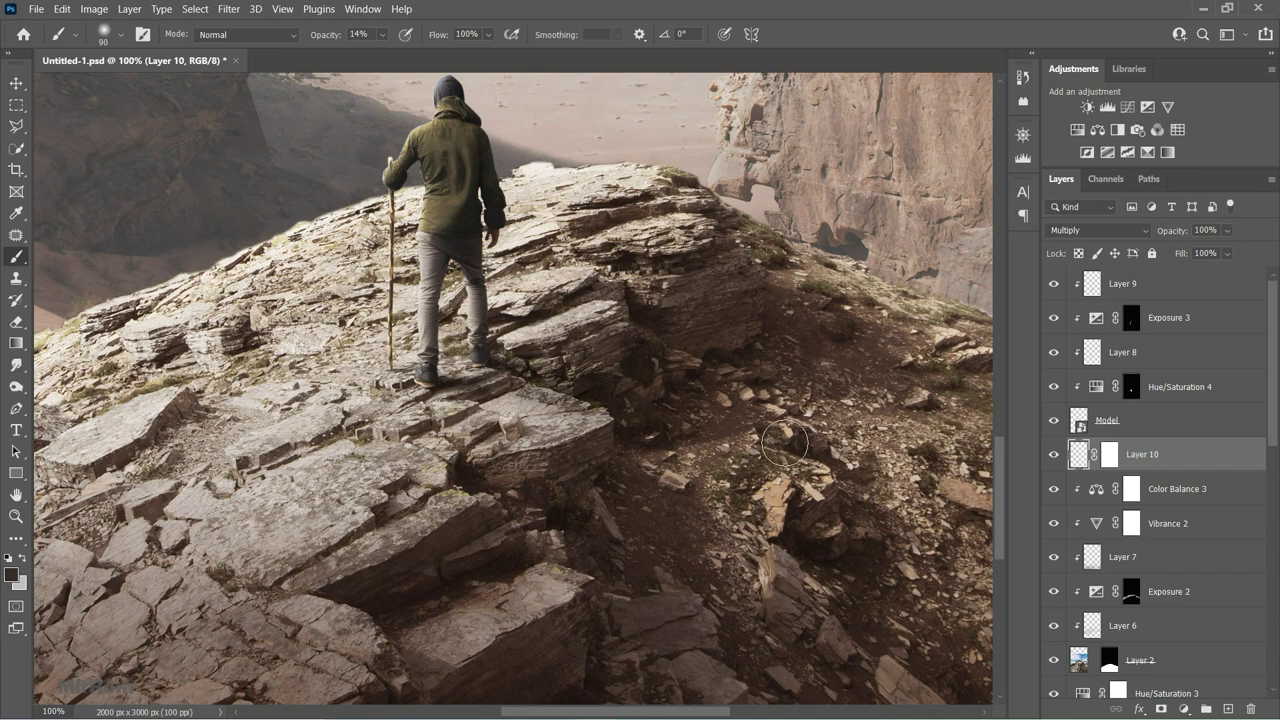
Zoom out to the full composition, select Layer 9, and save the document.
{"action": "key", "text": "v"}
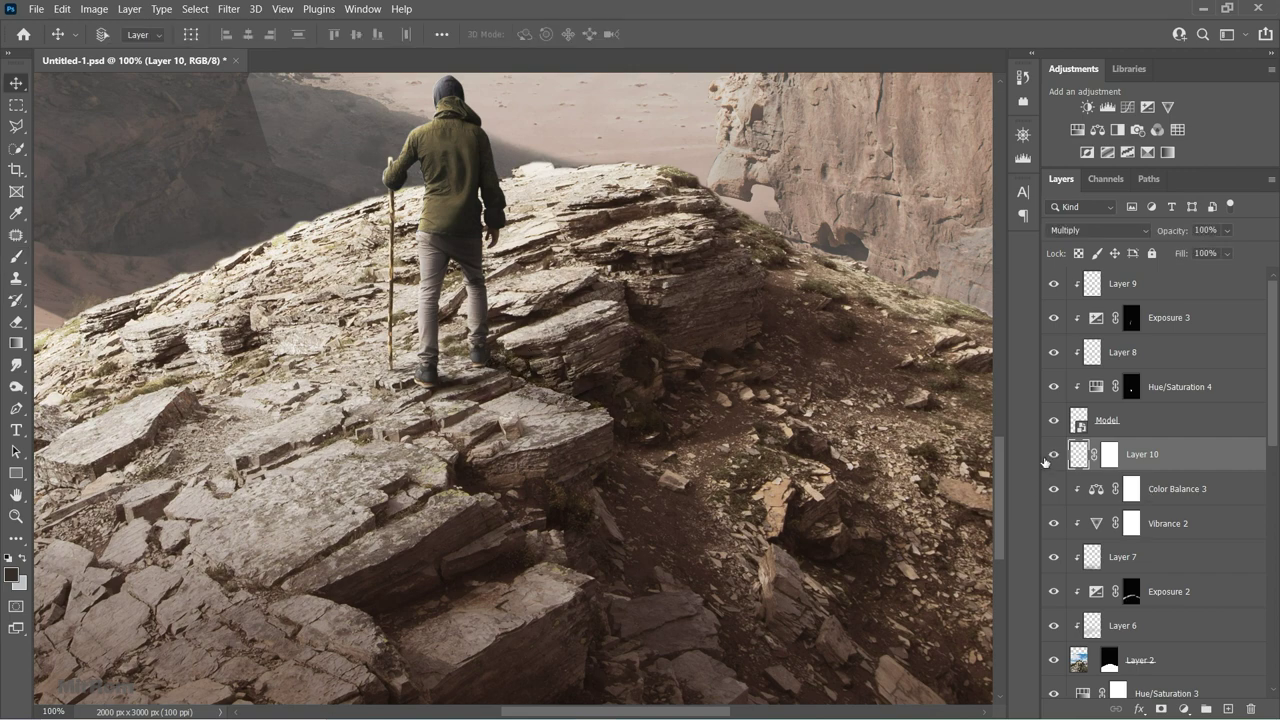
{"action": "key", "text": "ctrl+minus"}
{"action": "left_click", "coordinate": [900, 400], "text": "ctrl"}
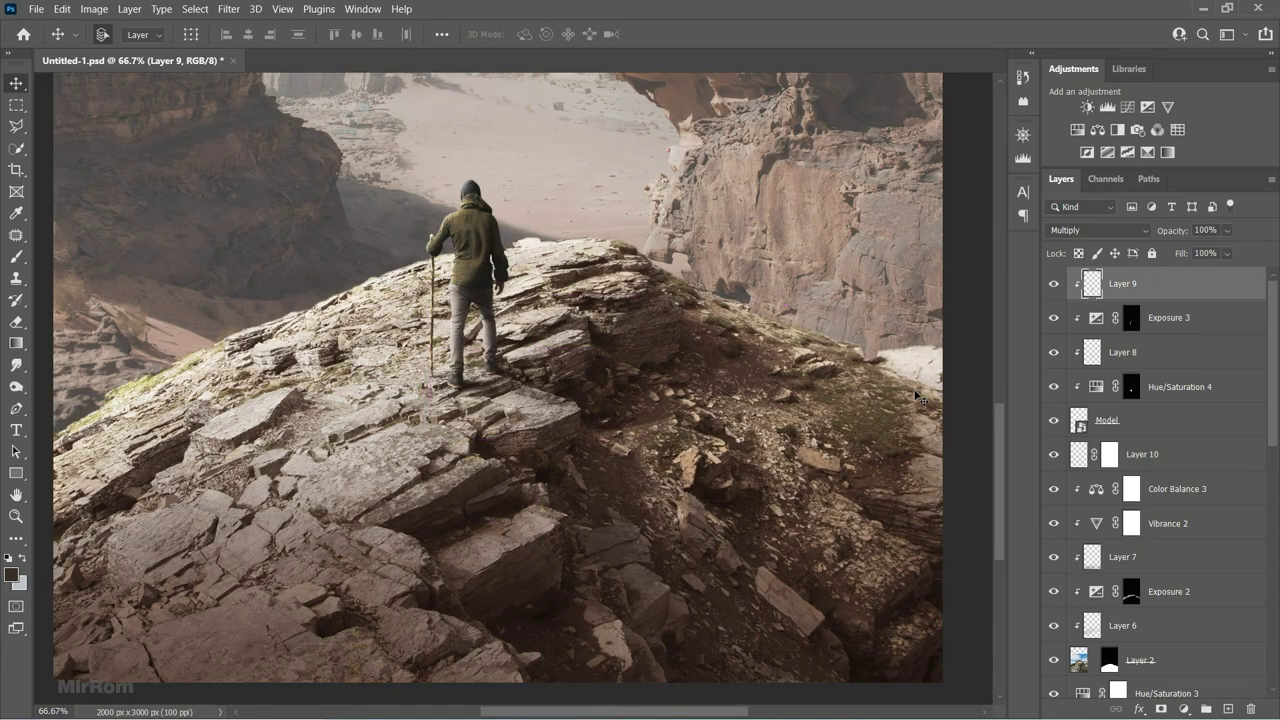
{"action": "key", "text": "ctrl+minus"}
{"action": "key", "text": "ctrl+minus"}
{"action": "key", "text": "ctrl+minus"}
{"action": "key", "text": "ctrl+s"}
Add a Solid Color fill layer and invert its mask to hide it.
{"action": "left_click", "coordinate": [1183, 709]}
{"action": "left_click", "coordinate": [1170, 424]}
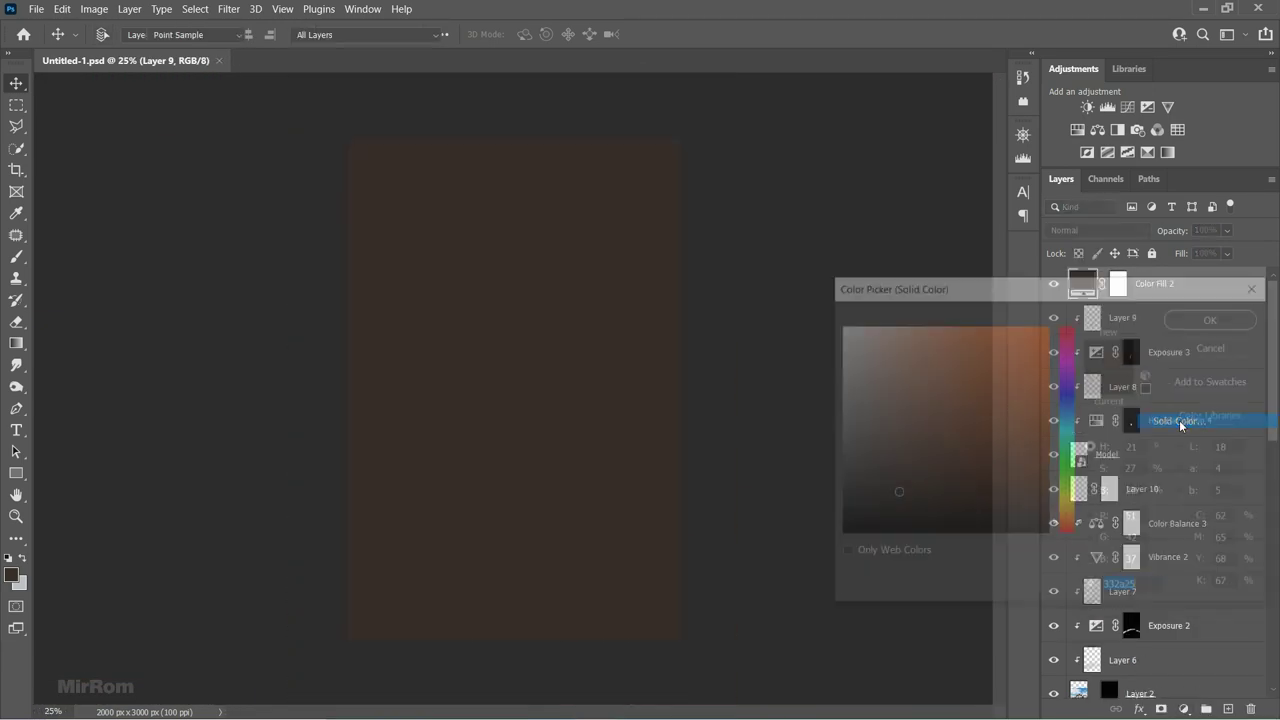
{"action": "left_click", "coordinate": [1201, 325]}
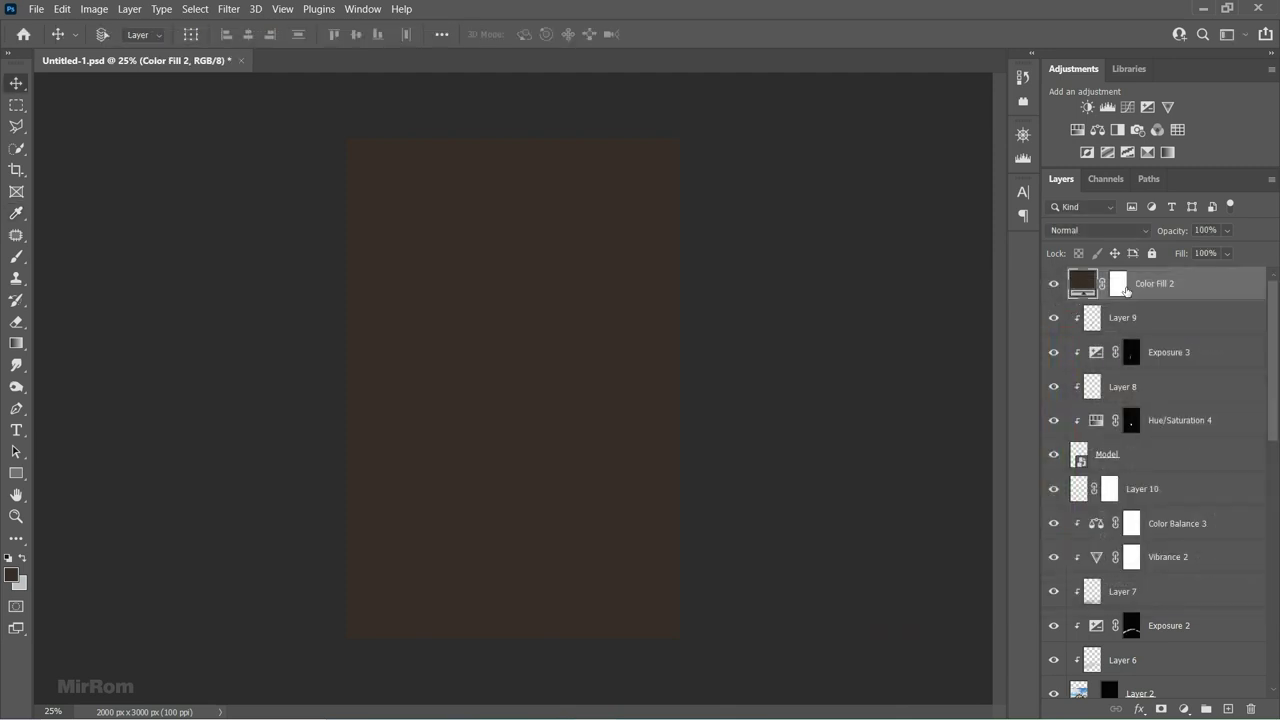
{"action": "left_click", "coordinate": [1120, 285]}
{"action": "key", "text": "ctrl+i"}
Change the Color Fill 2 colour to a pale warm grey.
{"action": "double_click", "coordinate": [1082, 284]}
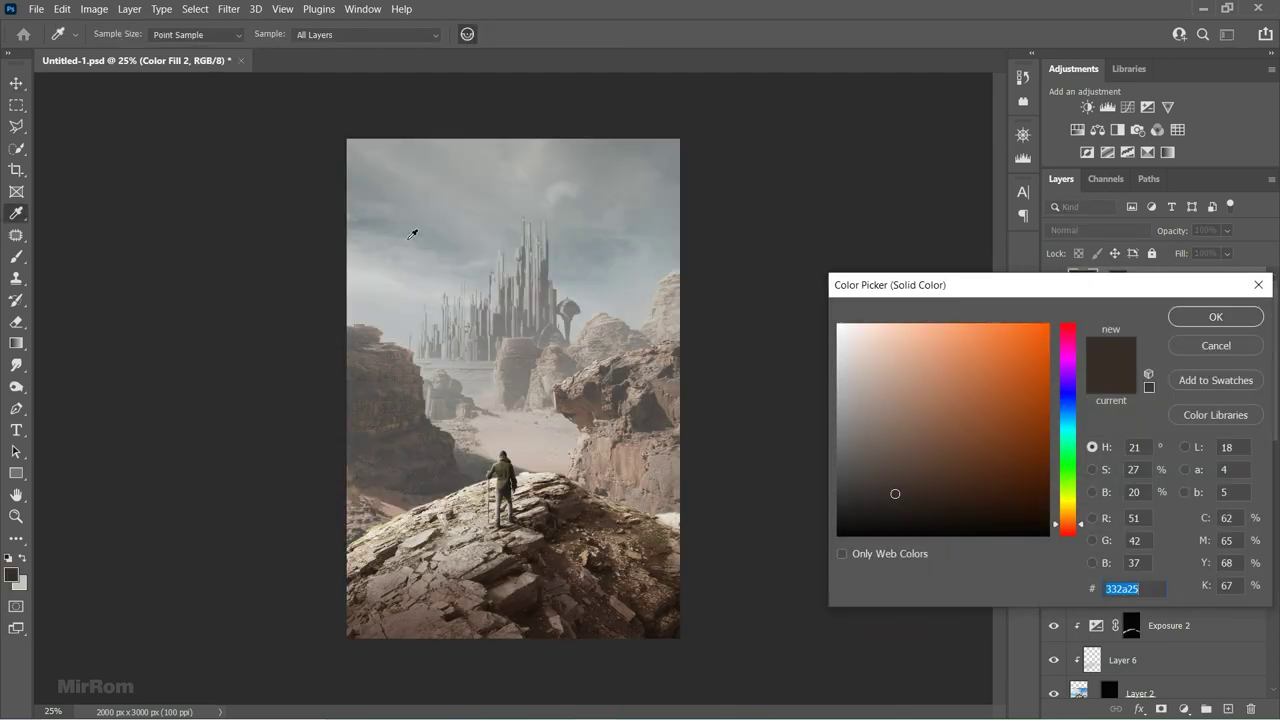
{"action": "left_click", "coordinate": [419, 249]}
{"action": "left_click", "coordinate": [393, 291]}
{"action": "left_click", "coordinate": [594, 285]}
{"action": "left_click", "coordinate": [393, 286]}
{"action": "left_click", "coordinate": [1075, 491]}
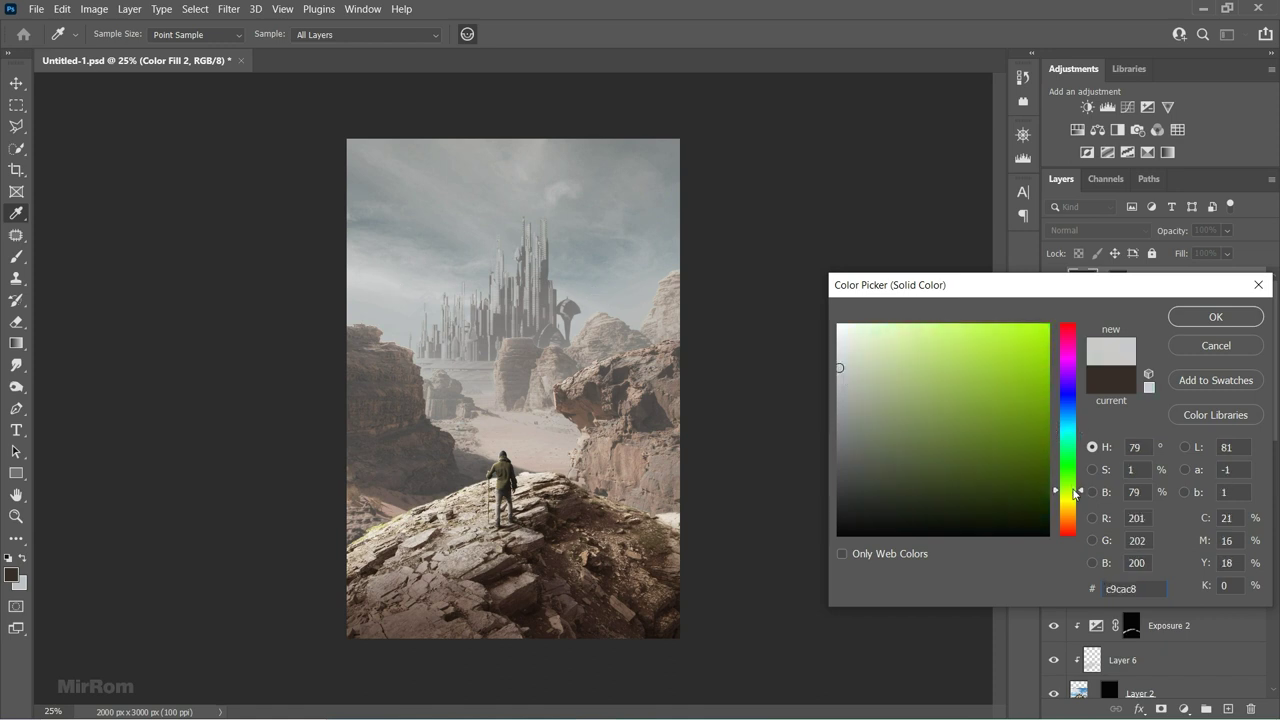
{"action": "left_click", "coordinate": [837, 355]}
{"action": "left_click_drag", "start_coordinate": [839, 352], "coordinate": [840, 371]}
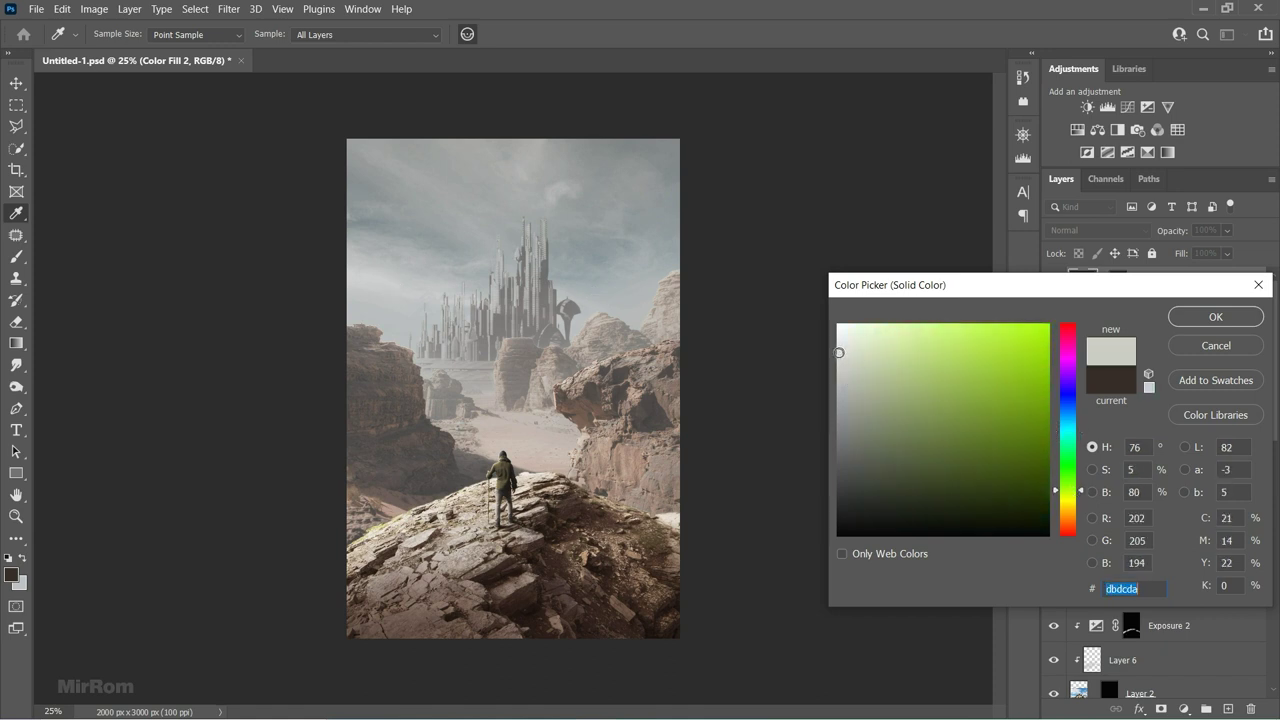
{"action": "left_click", "coordinate": [1208, 318]}
Paint haze into the fill's mask with a 1700 px brush over the upper left and castle.
{"action": "left_click", "coordinate": [1110, 290]}
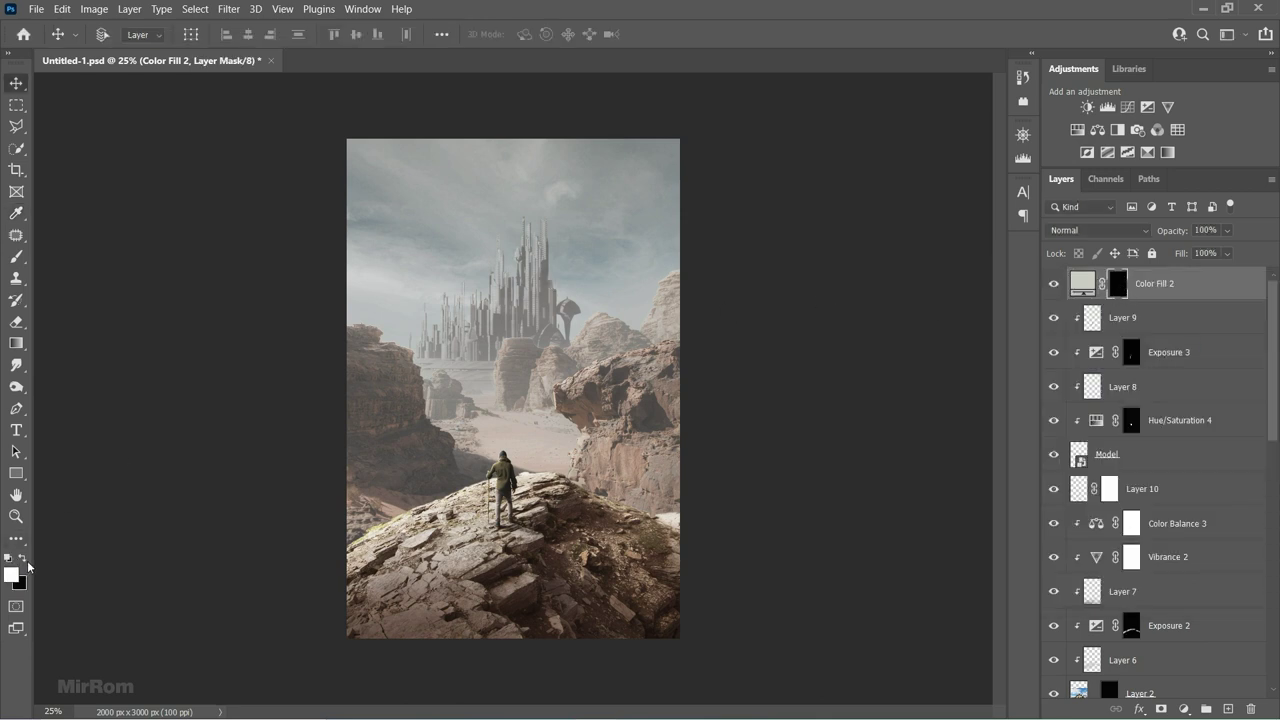
{"action": "key", "text": "b"}
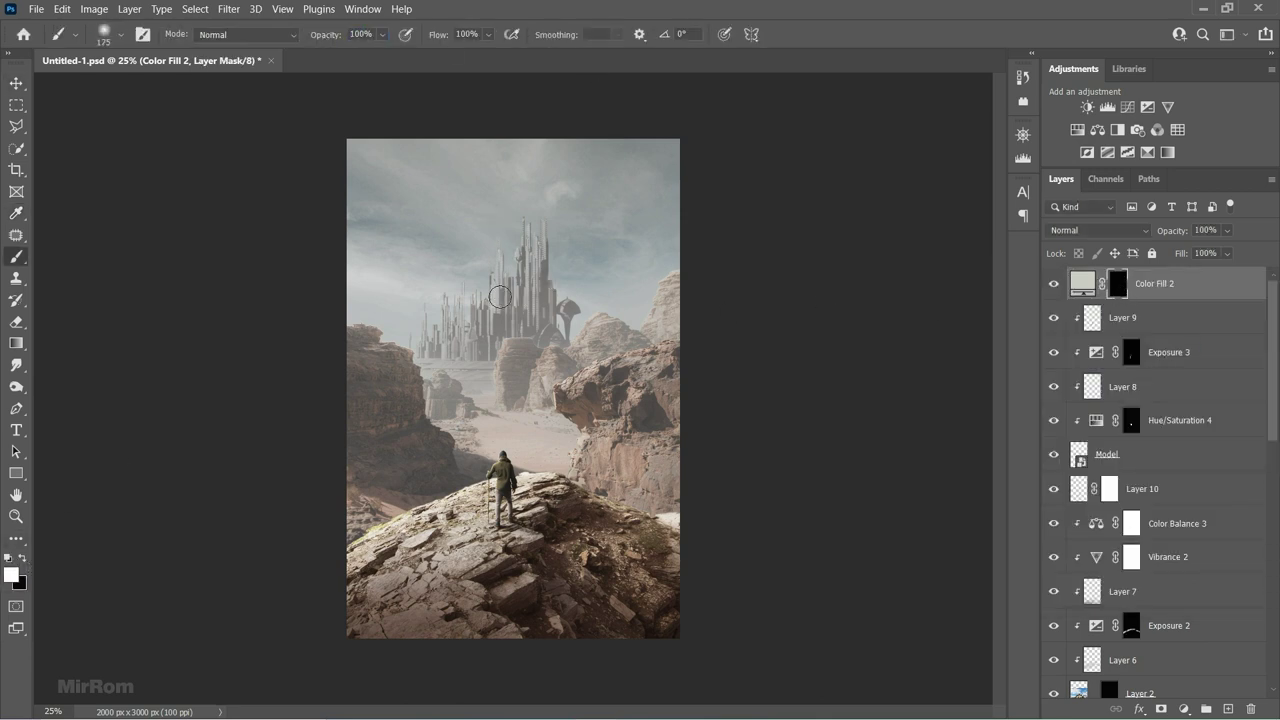
{"action": "key", "text": "bracketright"}
{"action": "key", "text": "bracketright"}
{"action": "key", "text": "bracketright"}
{"action": "key", "text": "bracketright"}
{"action": "key", "text": "bracketright"}
{"action": "key", "text": "bracketright"}
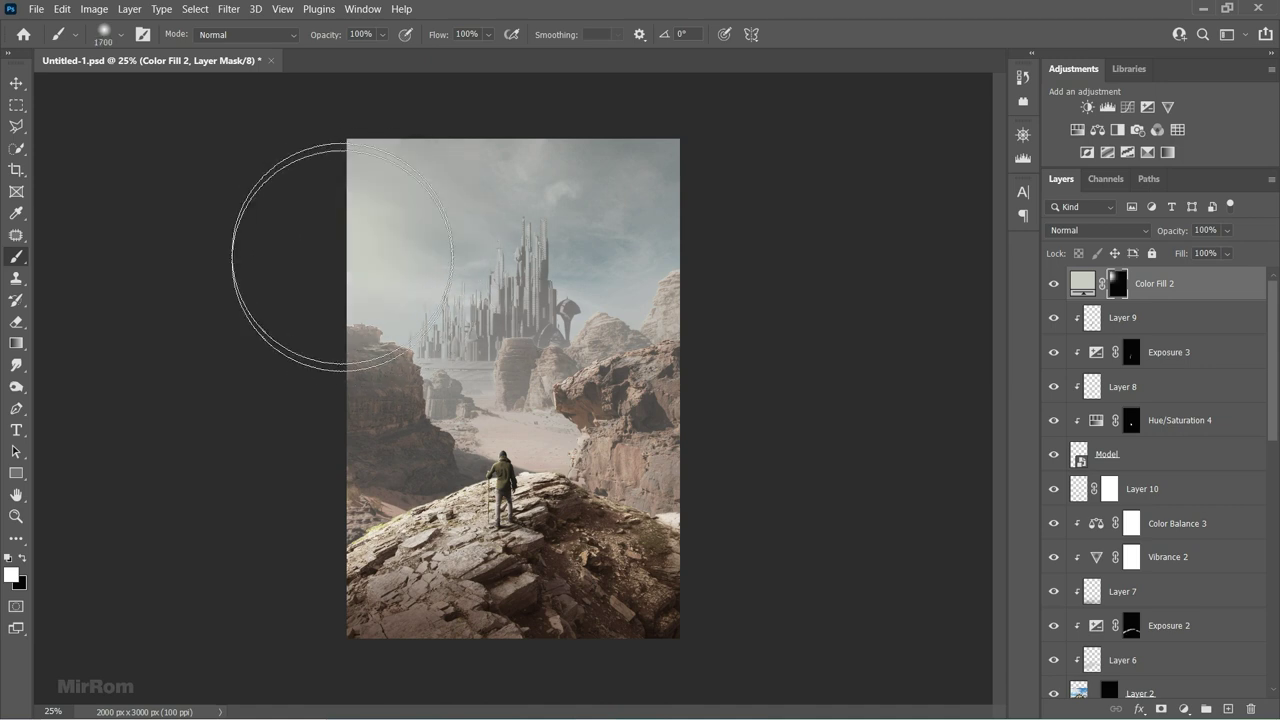
{"action": "left_click_drag", "start_coordinate": [347, 260], "coordinate": [337, 229]}
{"action": "key", "text": "ctrl+z"}
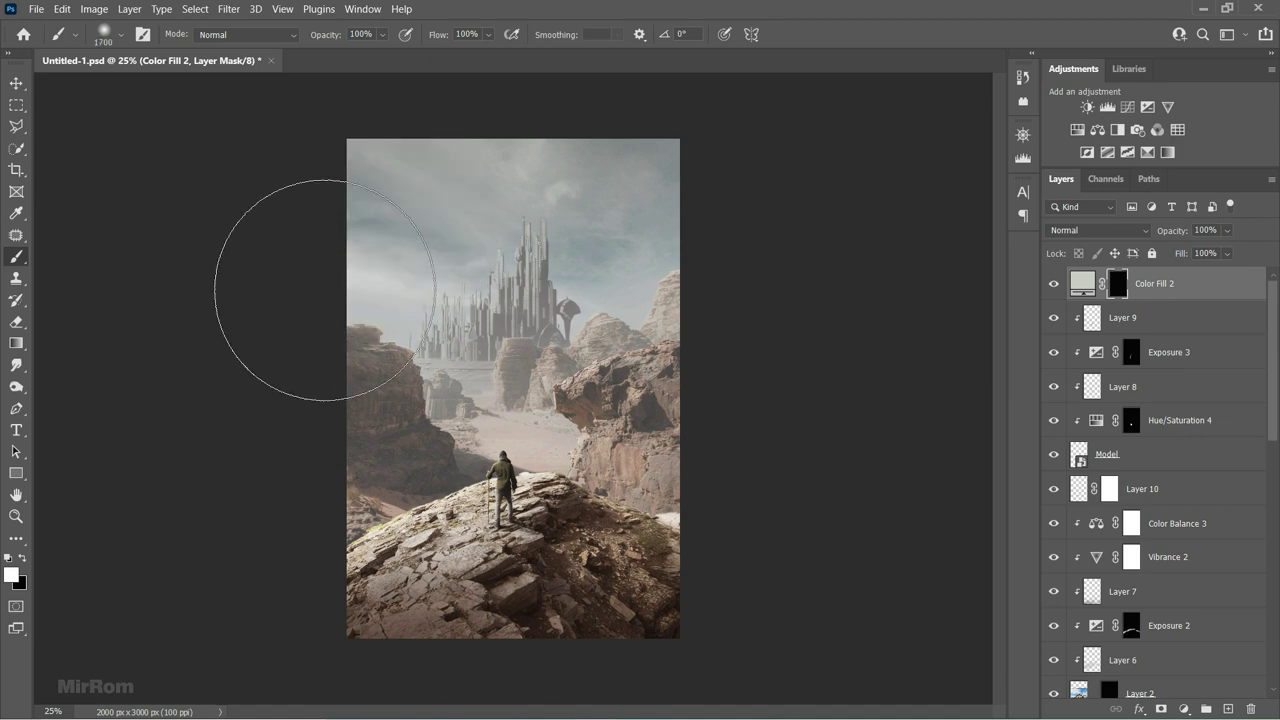
{"action": "left_click_drag", "start_coordinate": [323, 286], "coordinate": [325, 290]}
{"action": "key", "text": "ctrl+z"}
{"action": "left_click", "coordinate": [368, 285]}
{"action": "key", "text": "ctrl+z"}
{"action": "left_click", "coordinate": [372, 284]}
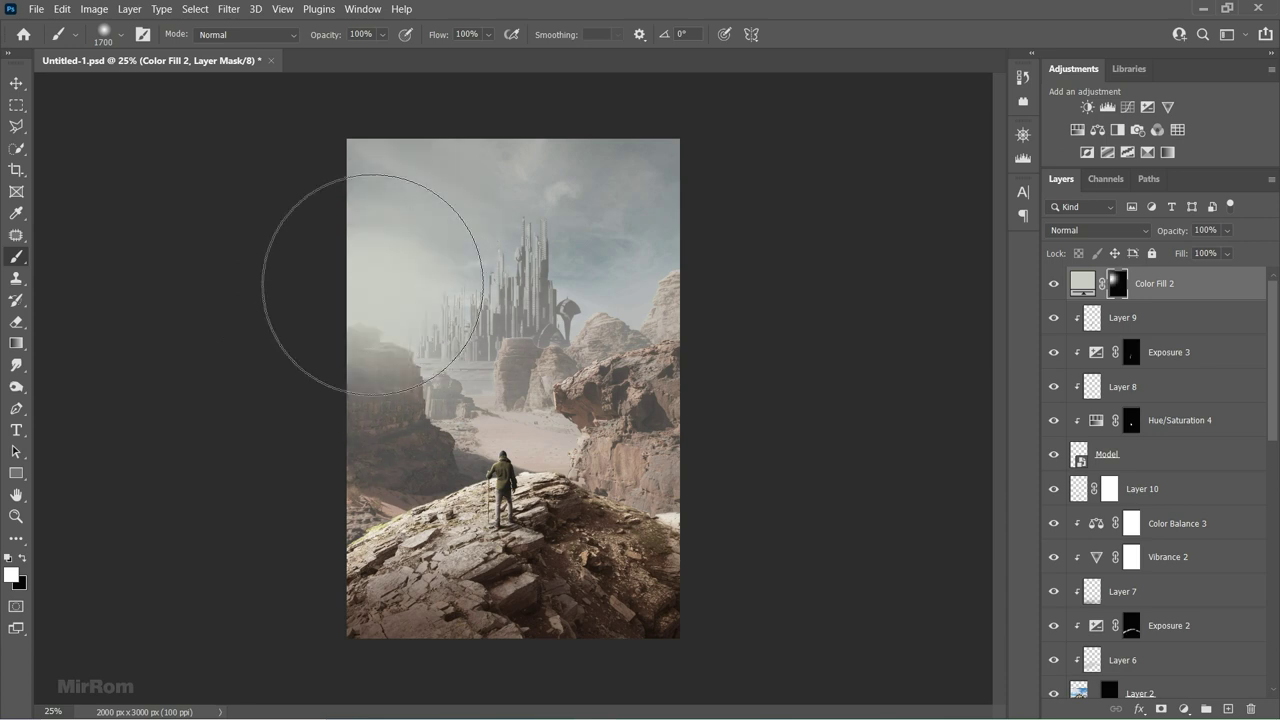
Set Color Fill 2 to Overlay blending at 55% opacity.
{"action": "key", "text": "v"}
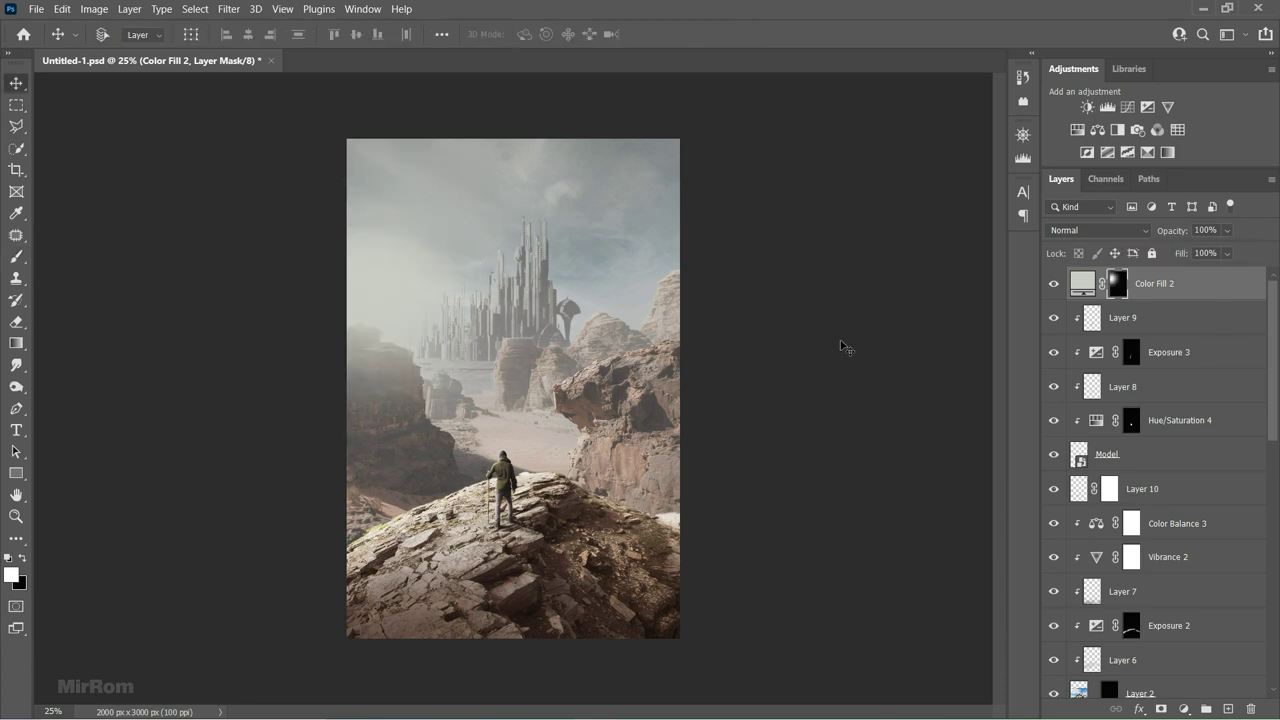
{"action": "left_click", "coordinate": [1098, 230]}
{"action": "left_click", "coordinate": [1100, 434]}
{"action": "left_click", "coordinate": [1127, 286]}
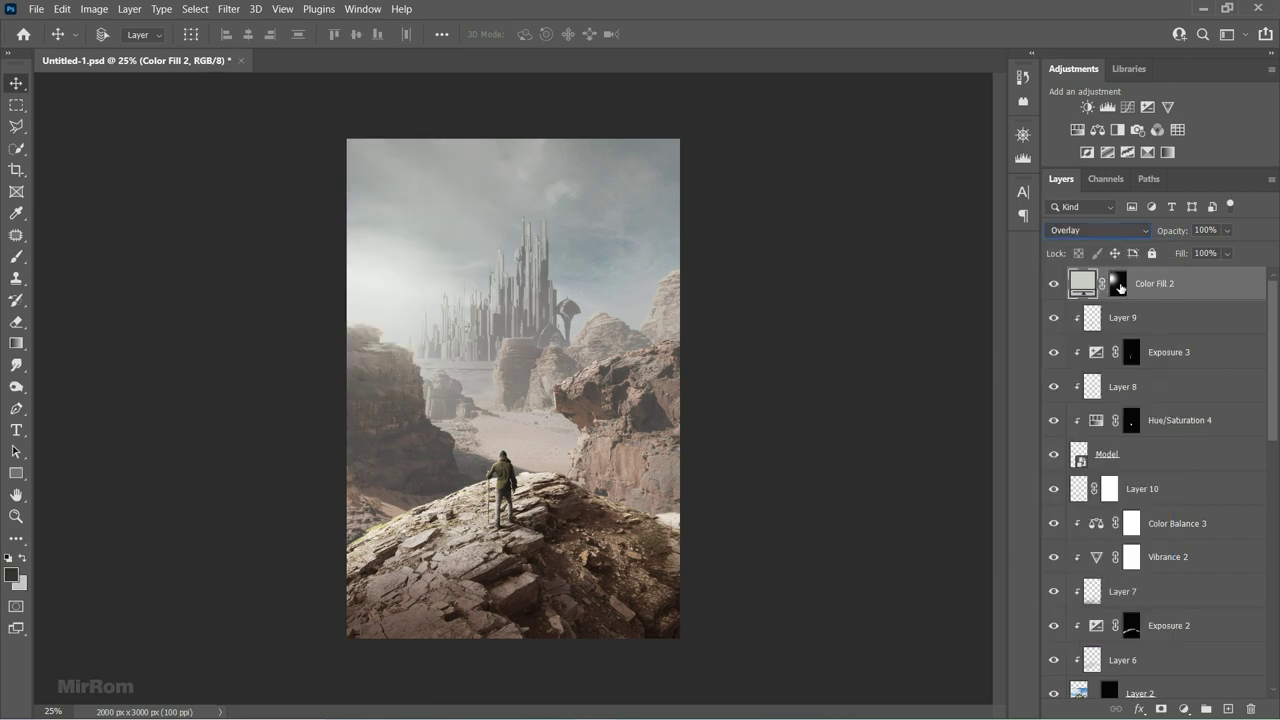
{"action": "left_click", "coordinate": [1227, 230]}
{"action": "left_click_drag", "start_coordinate": [1249, 249], "coordinate": [1203, 252]}
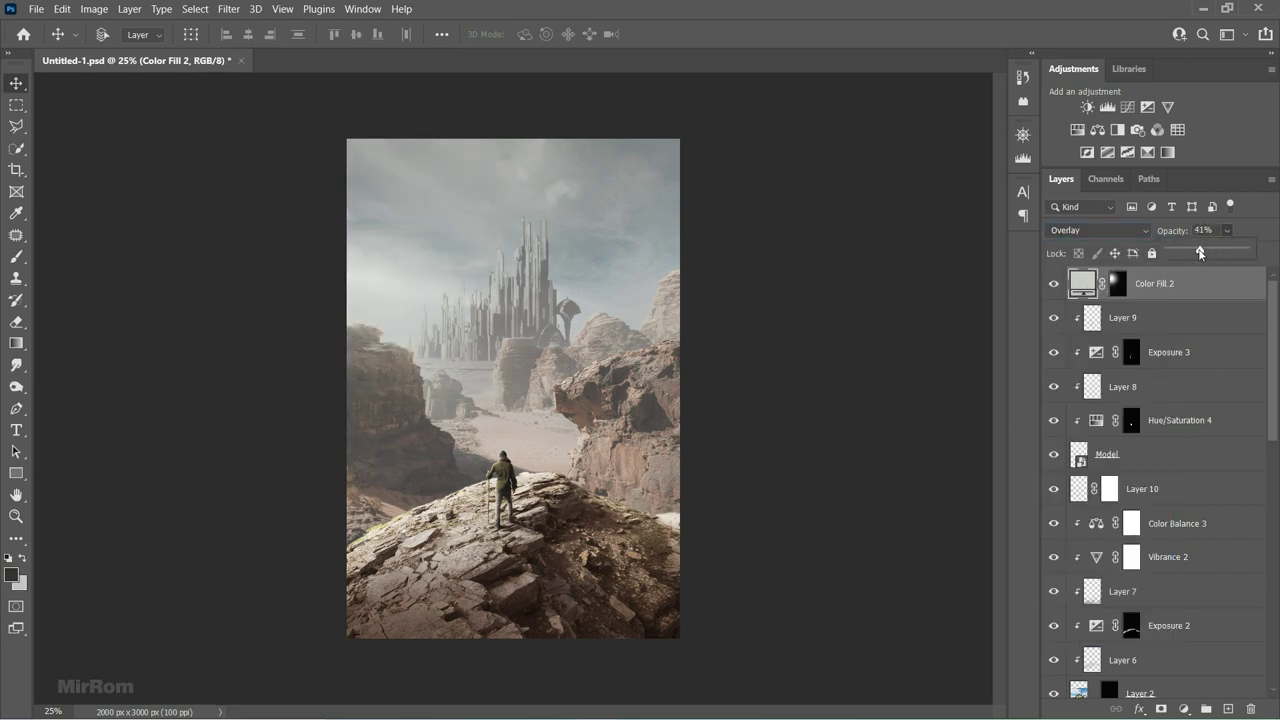
{"action": "left_click_drag", "start_coordinate": [1209, 250], "coordinate": [1212, 250]}
Free Transform the Color Fill 2 mask to stretch the haze taller, then compare on/off.
{"action": "left_click", "coordinate": [1117, 285]}
{"action": "key", "text": "ctrl+minus"}
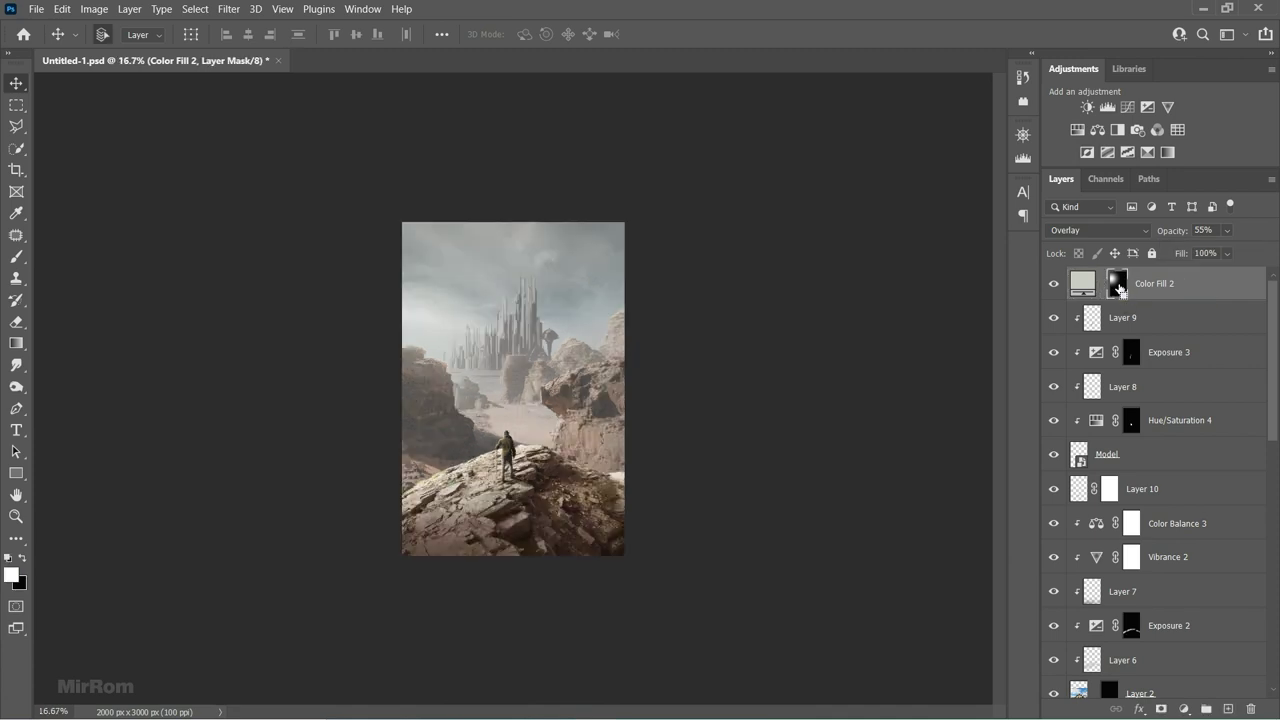
{"action": "key", "text": "ctrl+t"}
{"action": "left_click_drag", "start_coordinate": [488, 222], "coordinate": [488, 160]}
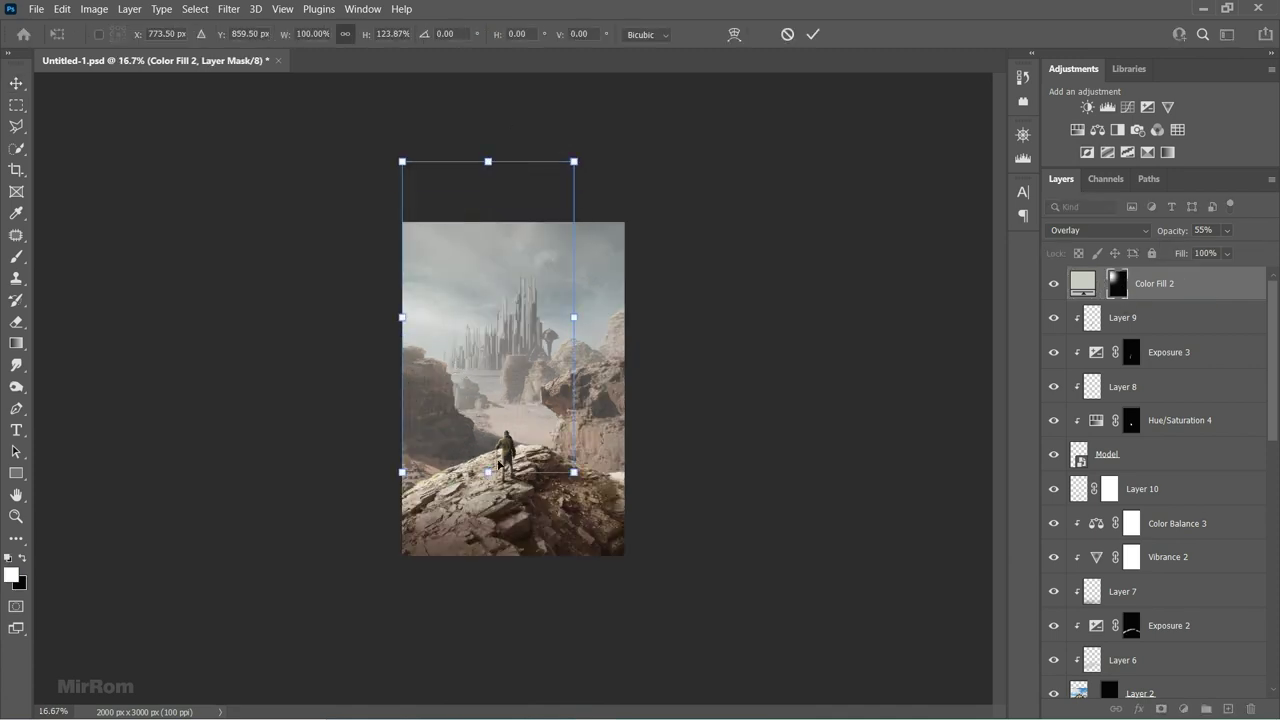
{"action": "left_click_drag", "start_coordinate": [488, 472], "coordinate": [486, 586]}
{"action": "left_click_drag", "start_coordinate": [402, 160], "coordinate": [373, 106]}
{"action": "left_click_drag", "start_coordinate": [573, 586], "coordinate": [569, 594]}
{"action": "left_click_drag", "start_coordinate": [471, 106], "coordinate": [471, 134]}
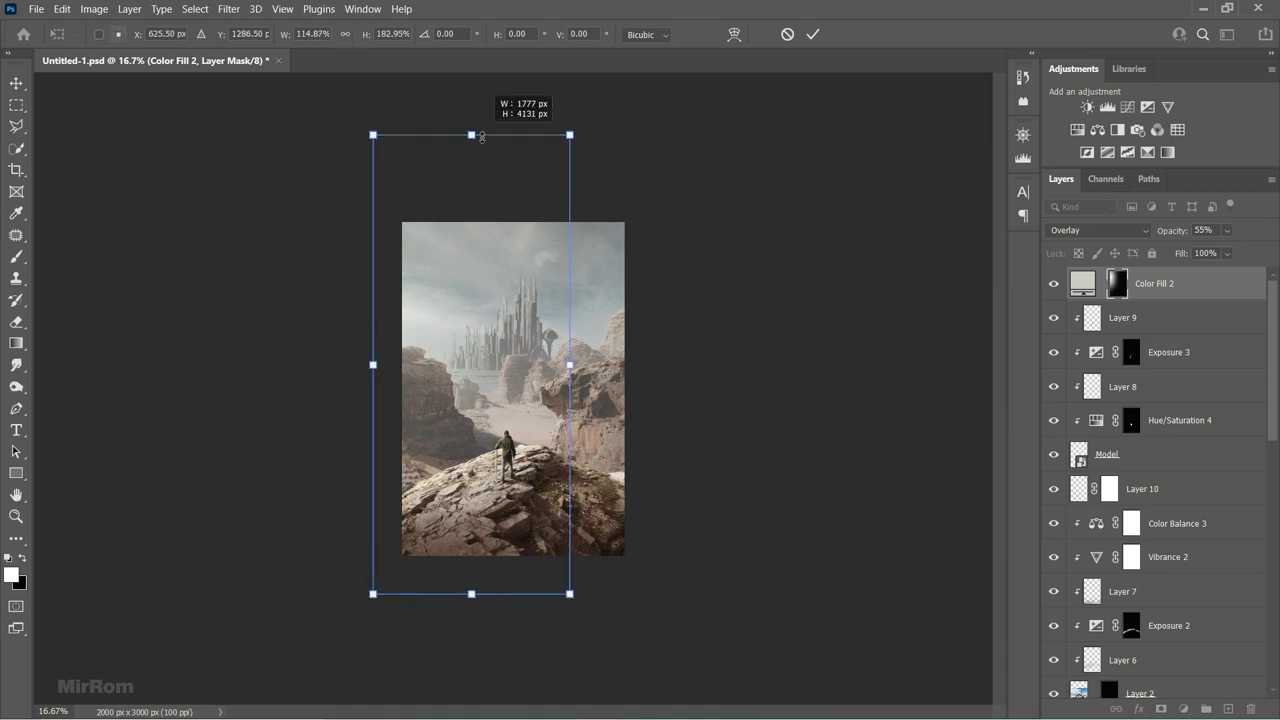
{"action": "left_click", "coordinate": [810, 36]}
{"action": "key", "text": "ctrl+plus"}
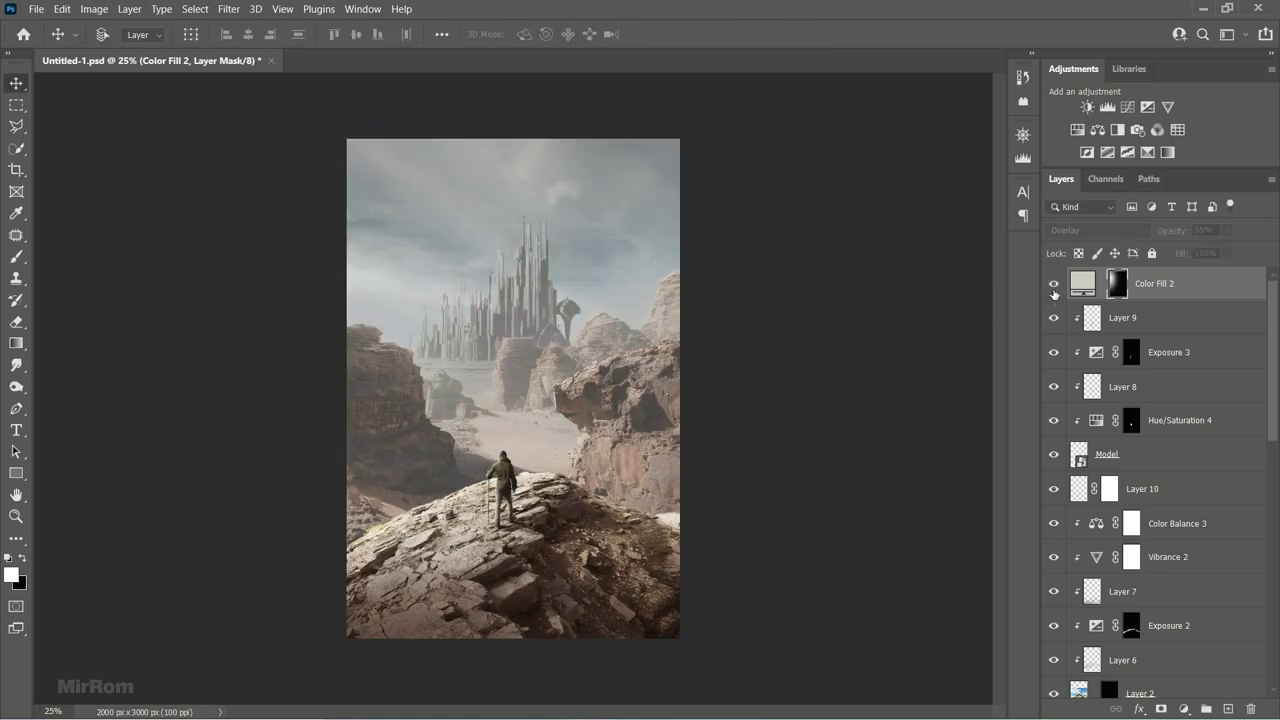
{"action": "left_click", "coordinate": [1053, 284]}
{"action": "left_click", "coordinate": [1053, 285]}
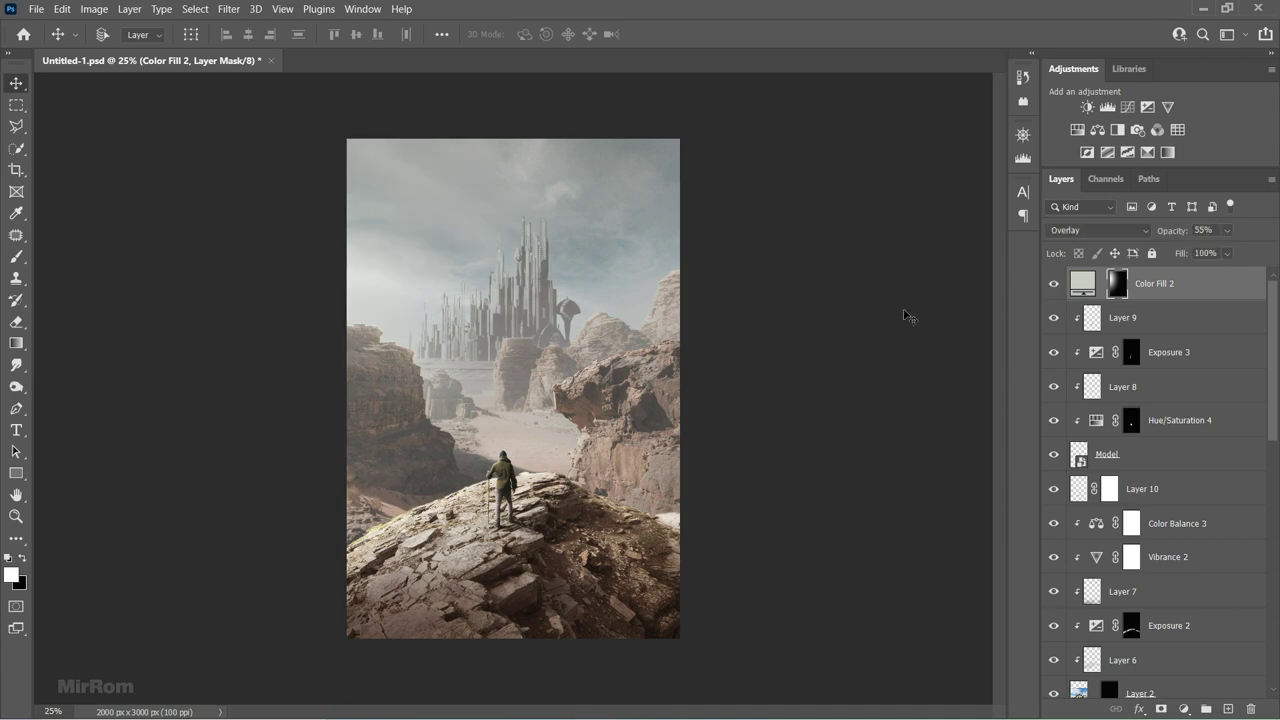
Add a Curves layer dimming the white point and darkening midtones (input 138 to 110).
{"action": "left_click", "coordinate": [1107, 107]}
{"action": "left_click_drag", "start_coordinate": [886, 372], "coordinate": [869, 400]}
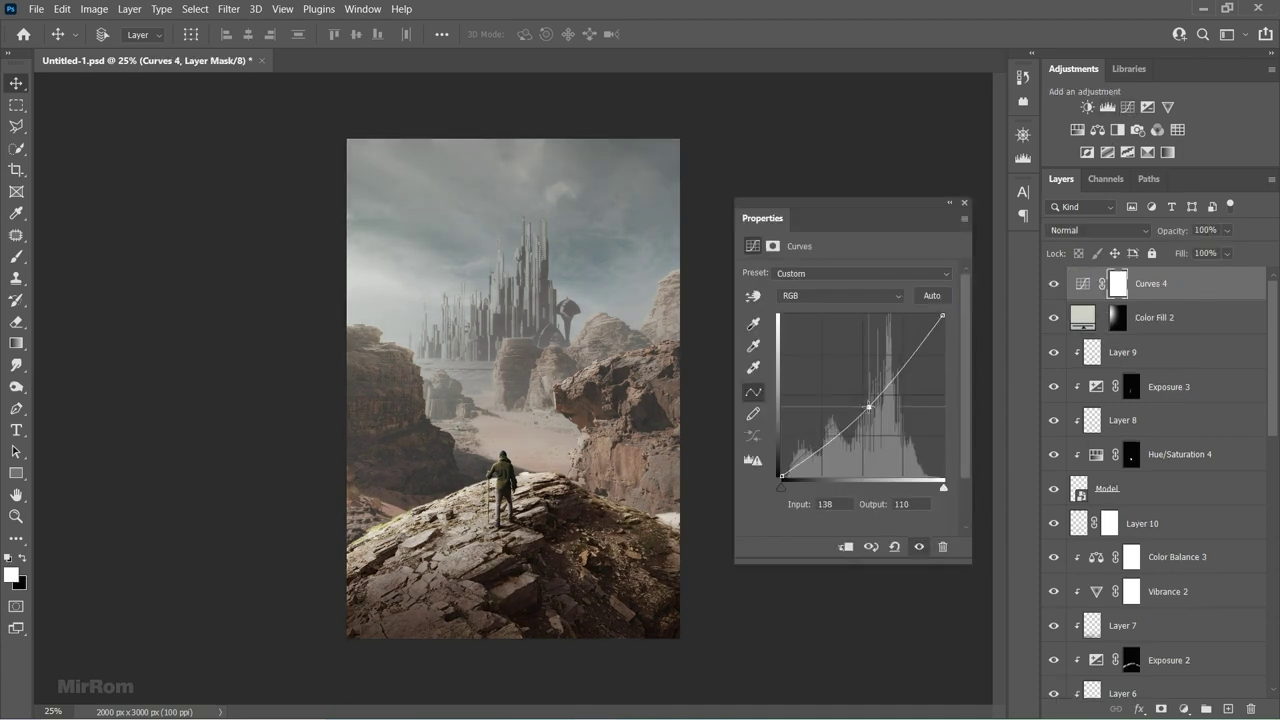
{"action": "left_click_drag", "start_coordinate": [943, 317], "coordinate": [959, 322]}
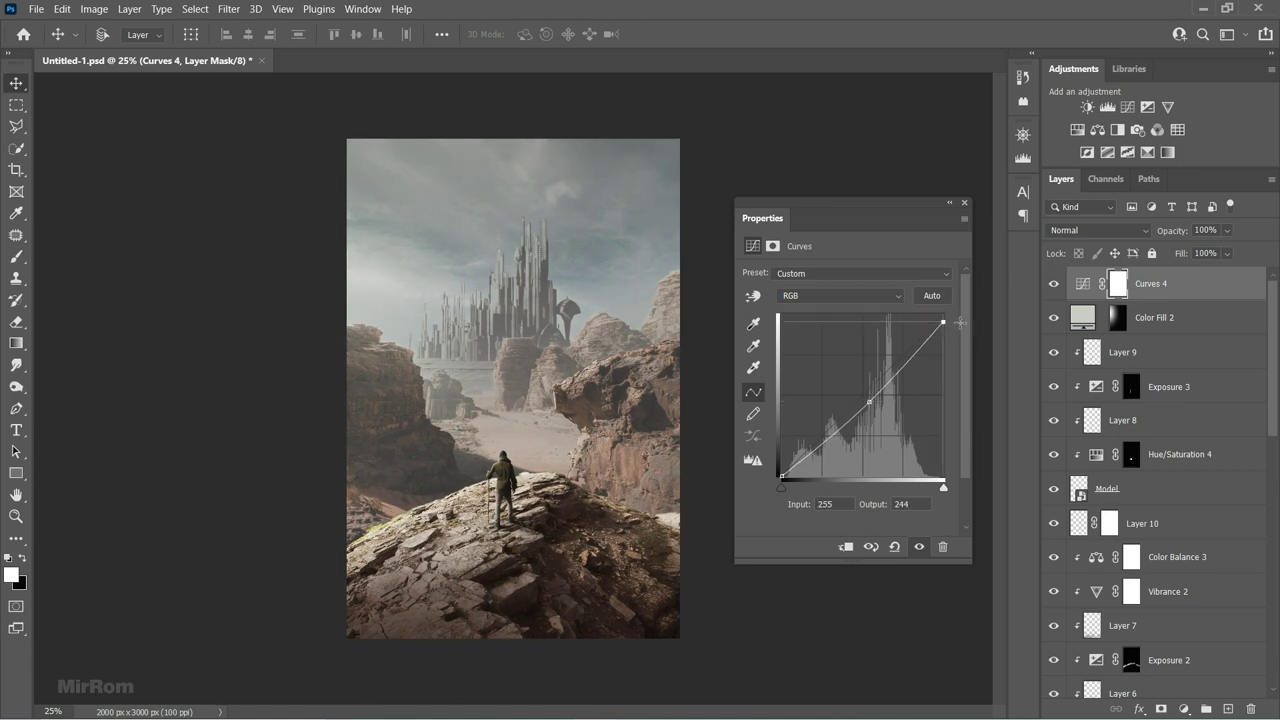
{"action": "left_click_drag", "start_coordinate": [875, 401], "coordinate": [871, 404]}
Invert the Curves 4 mask and paint the darkening onto the lower-right rocks.
{"action": "left_click", "coordinate": [965, 207]}
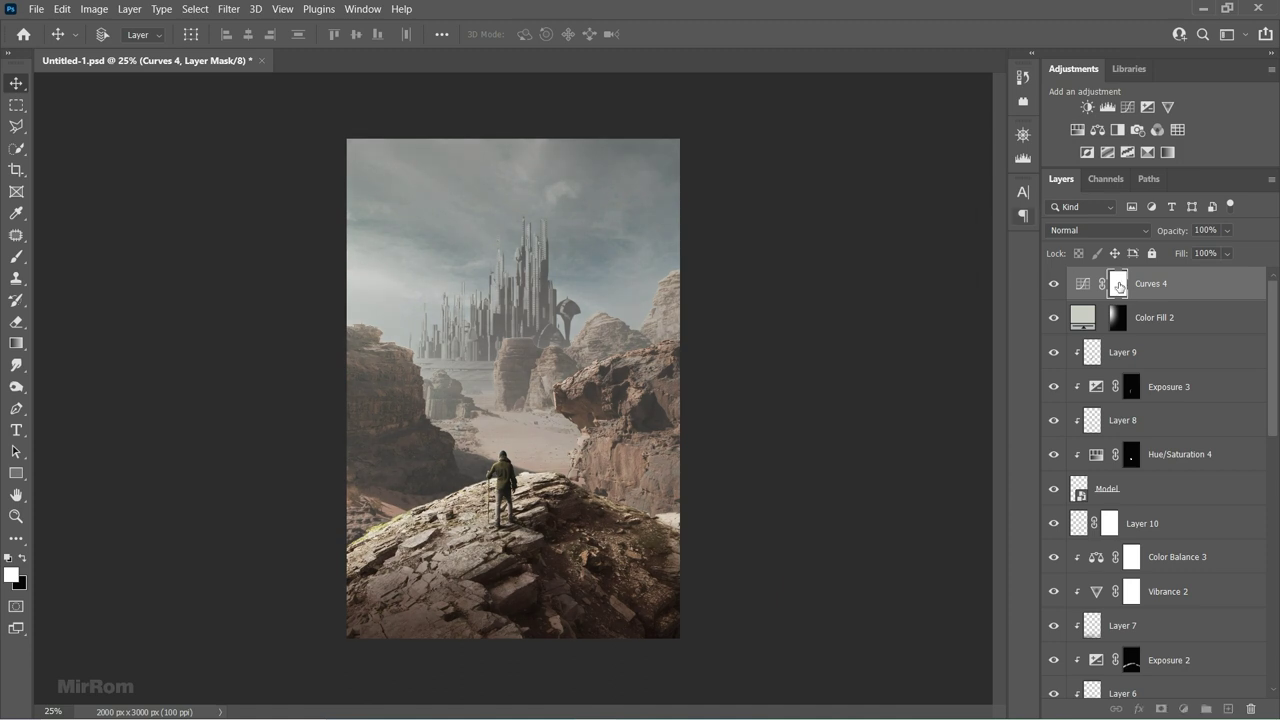
{"action": "key", "text": "ctrl+i"}
{"action": "key", "text": "b"}
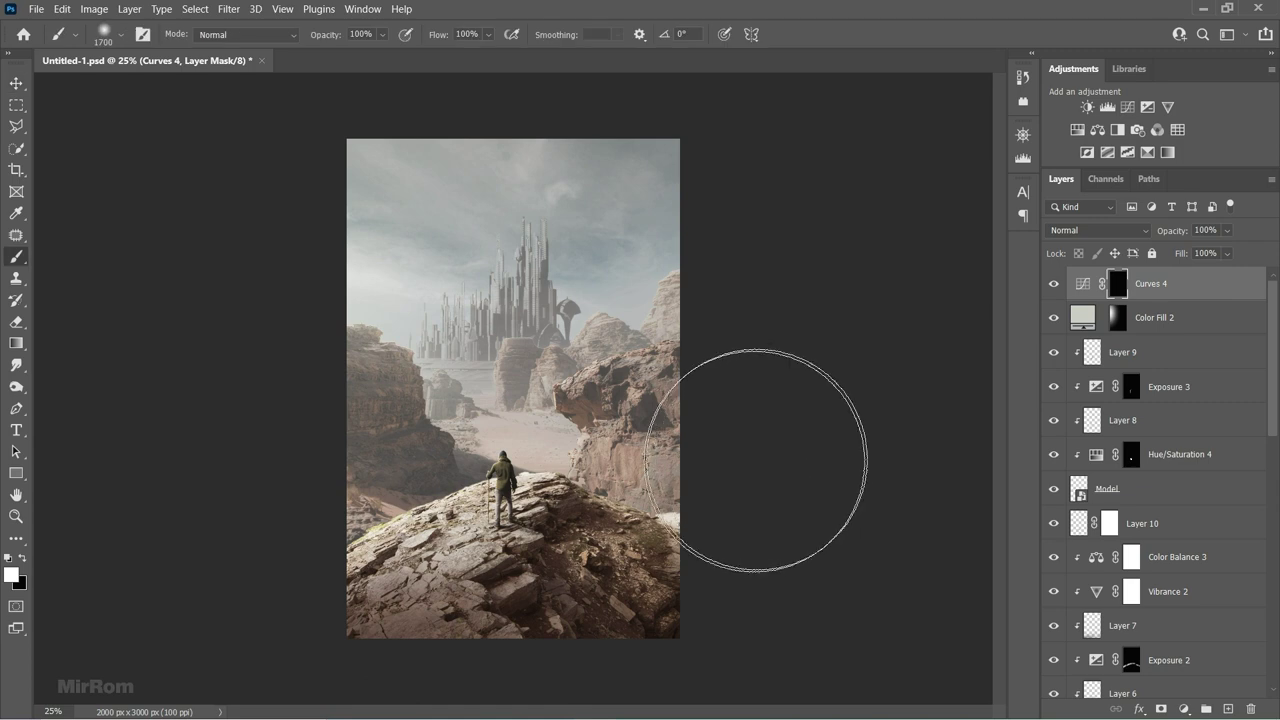
{"action": "key", "text": "ctrl+minus"}
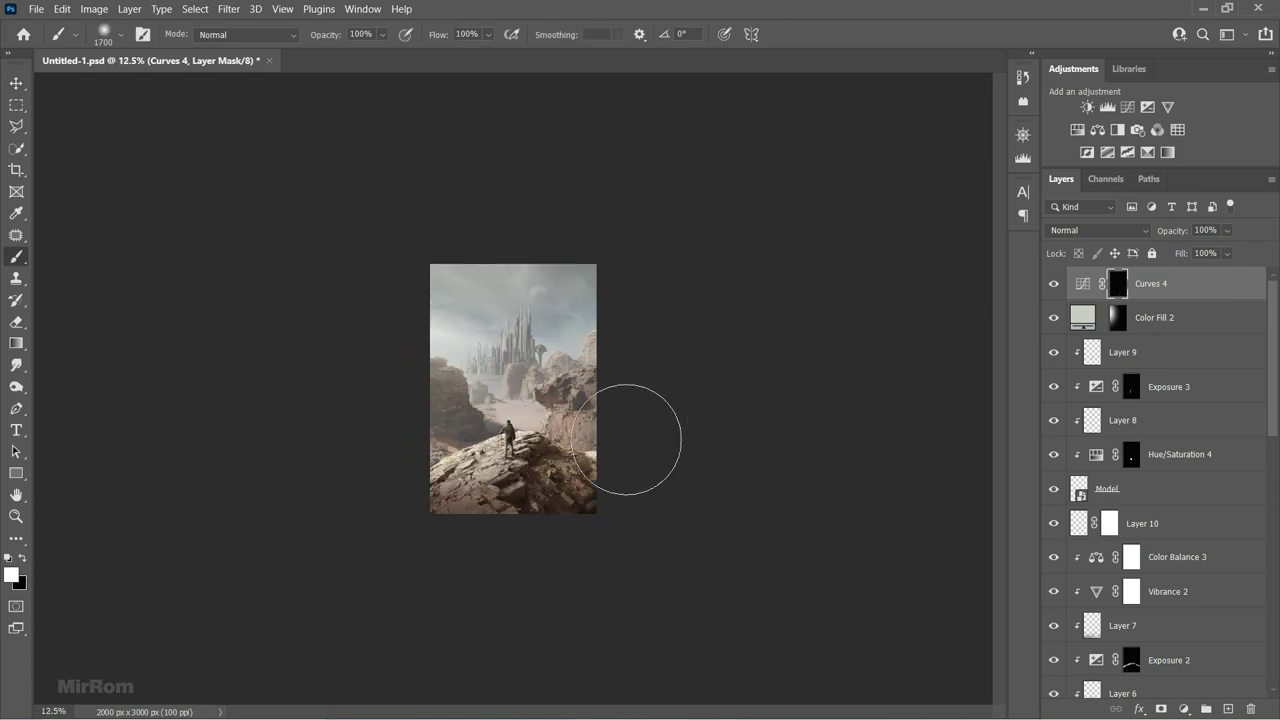
{"action": "left_click_drag", "start_coordinate": [660, 440], "coordinate": [573, 484]}
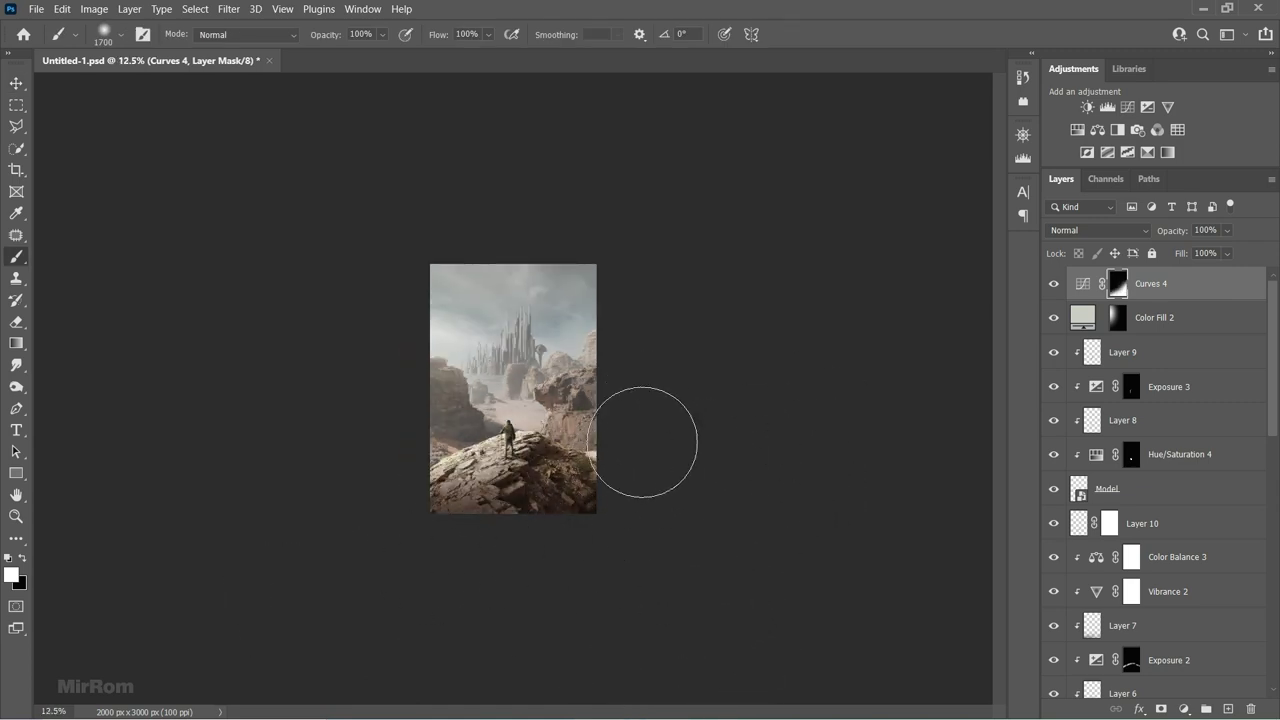
{"action": "key", "text": "ctrl+plus"}
{"action": "key", "text": "ctrl+plus"}
{"action": "key", "text": "ctrl+plus"}
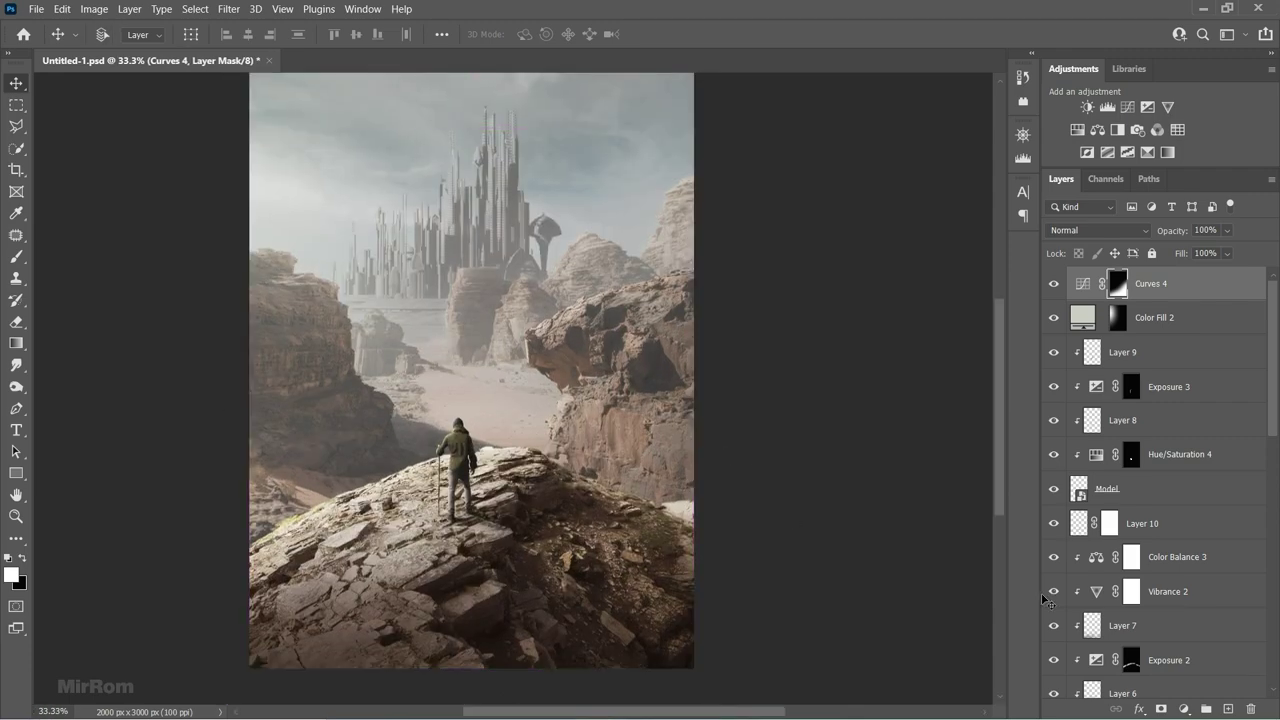
{"action": "scroll", "coordinate": [1110, 520], "scroll_direction": "down", "scroll_amount": 3}
Paint black on Layer 2's mask to remove the bright patch at the rock edge.
{"action": "left_click", "coordinate": [1052, 628]}
{"action": "left_click", "coordinate": [1052, 626]}
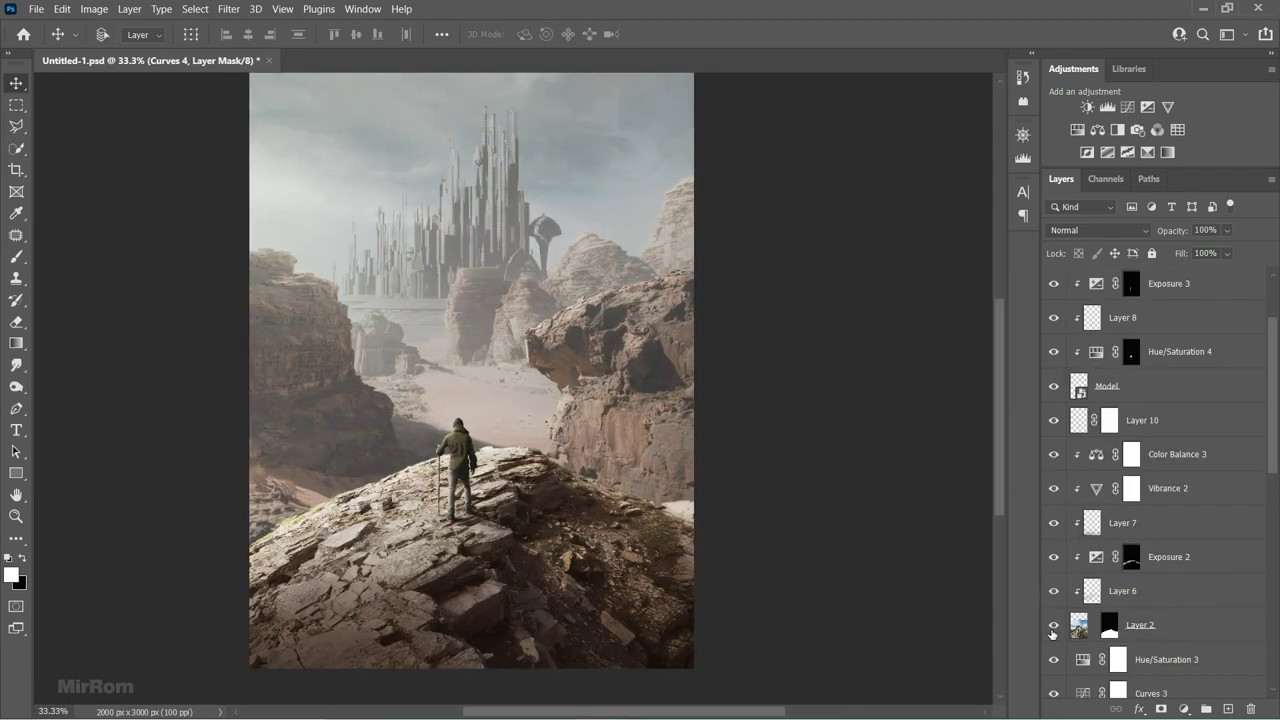
{"action": "key", "text": "ctrl+plus"}
{"action": "left_click", "coordinate": [1108, 626]}
{"action": "key", "text": "b"}
{"action": "key", "text": "x"}
{"action": "left_click_drag", "start_coordinate": [690, 466], "coordinate": [670, 488]}
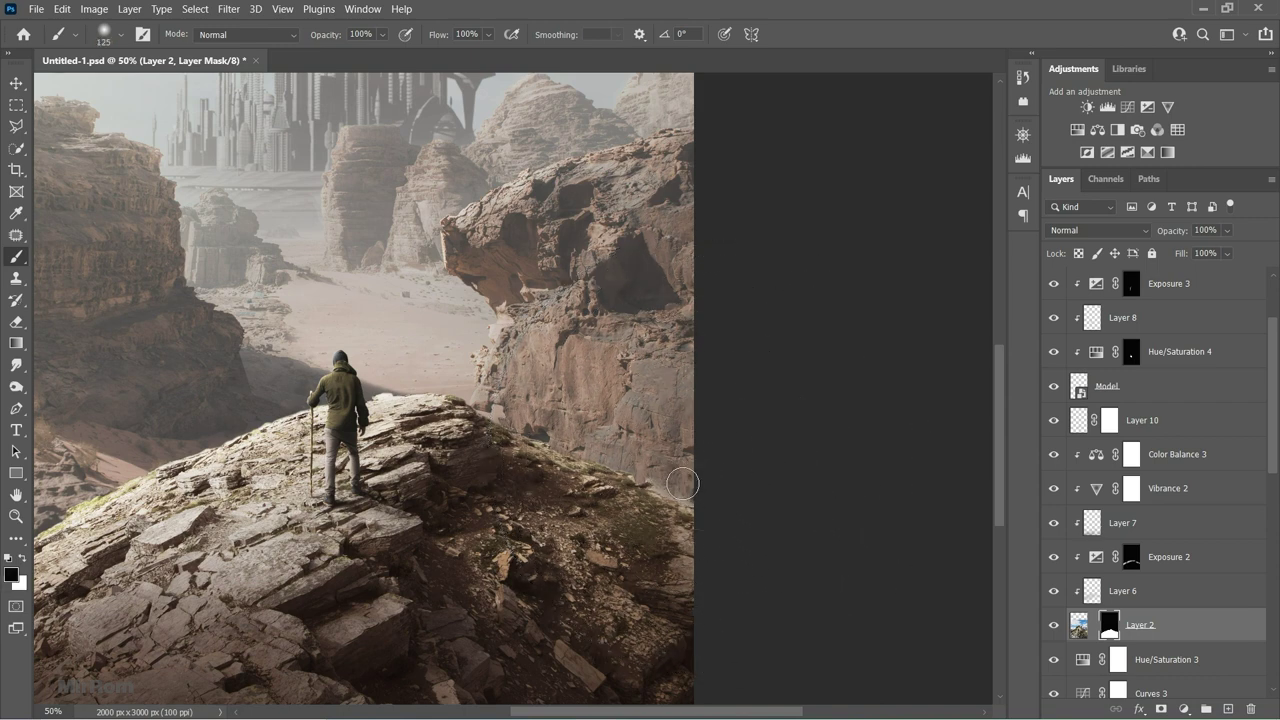
Lower the brush hardness and shrink the brush to 80 px.
{"action": "right_click", "coordinate": [682, 484]}
{"action": "left_click_drag", "start_coordinate": [777, 501], "coordinate": [771, 501]}
{"action": "key", "text": "Return"}
{"action": "right_click", "coordinate": [680, 482]}
{"action": "left_click_drag", "start_coordinate": [777, 501], "coordinate": [786, 501]}
{"action": "key", "text": "Return"}
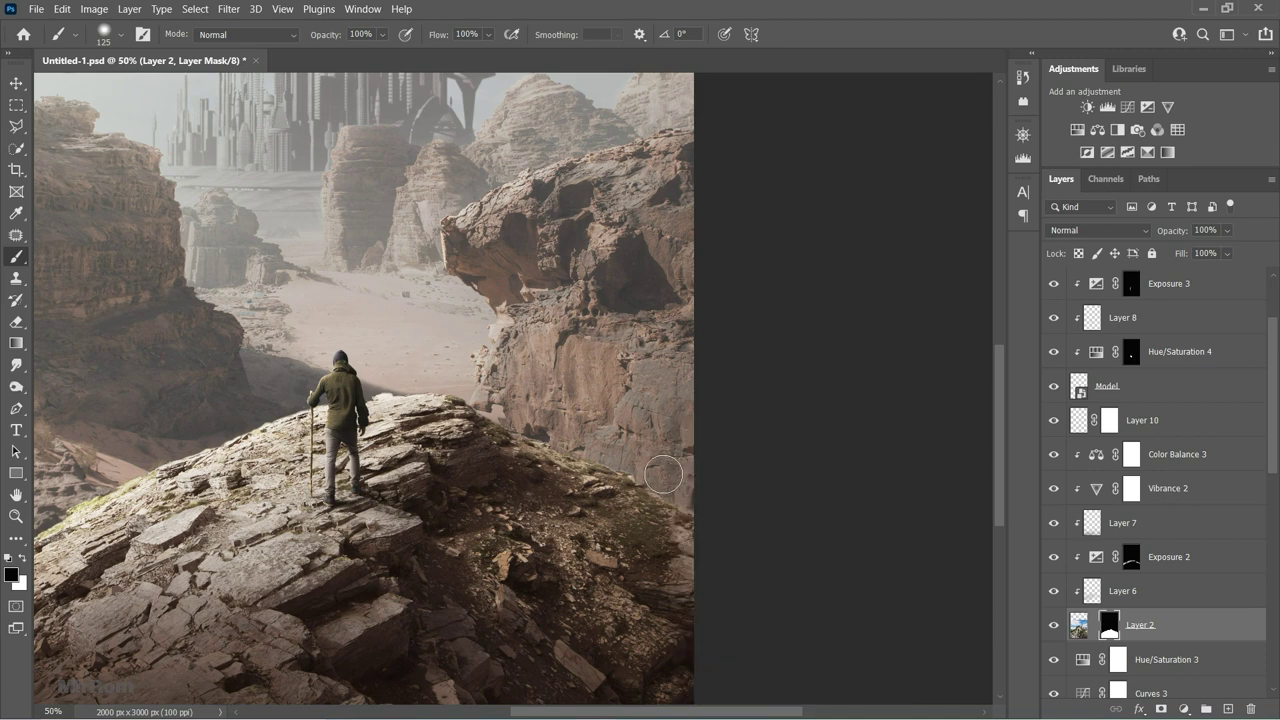
{"action": "key", "text": "bracketleft"}
{"action": "key", "text": "bracketleft"}
{"action": "key", "text": "bracketleft"}
Zoom out to the whole image and reselect the Curves 4 adjustment.
{"action": "key", "text": "ctrl+0"}
{"action": "key", "text": "v"}
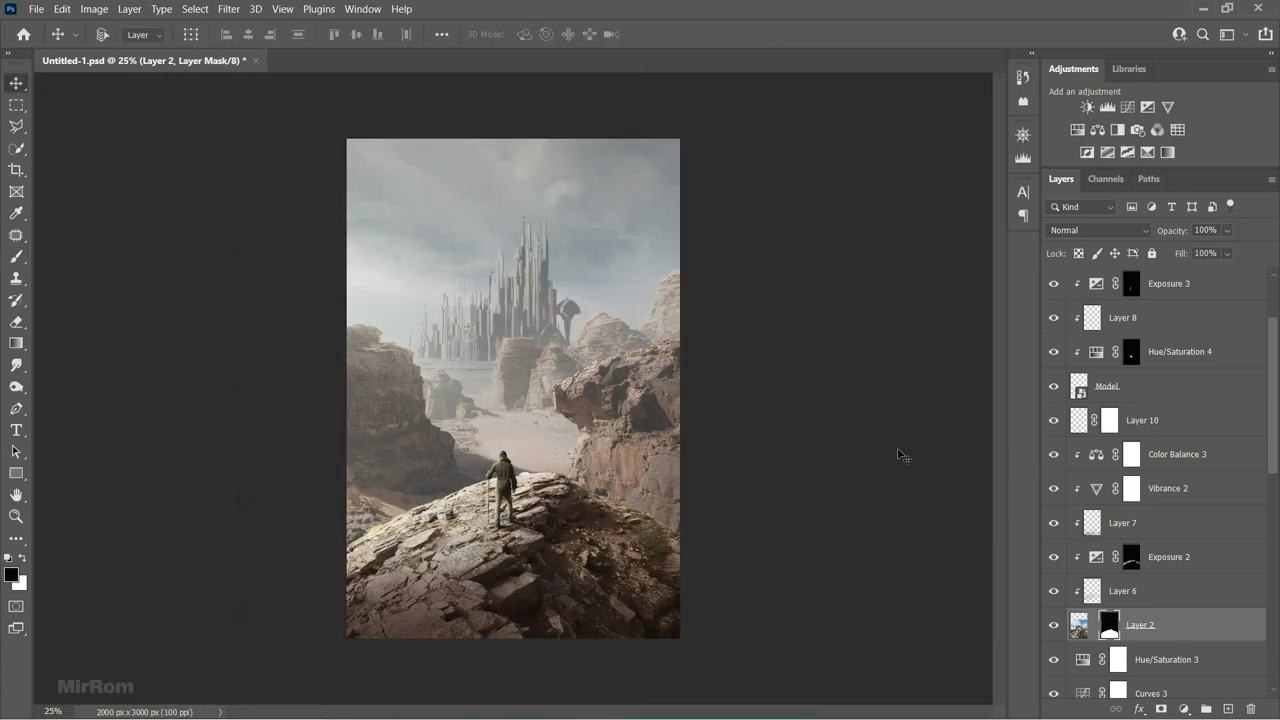
{"action": "left_click", "coordinate": [1078, 625]}
{"action": "key", "text": "alt+period"}
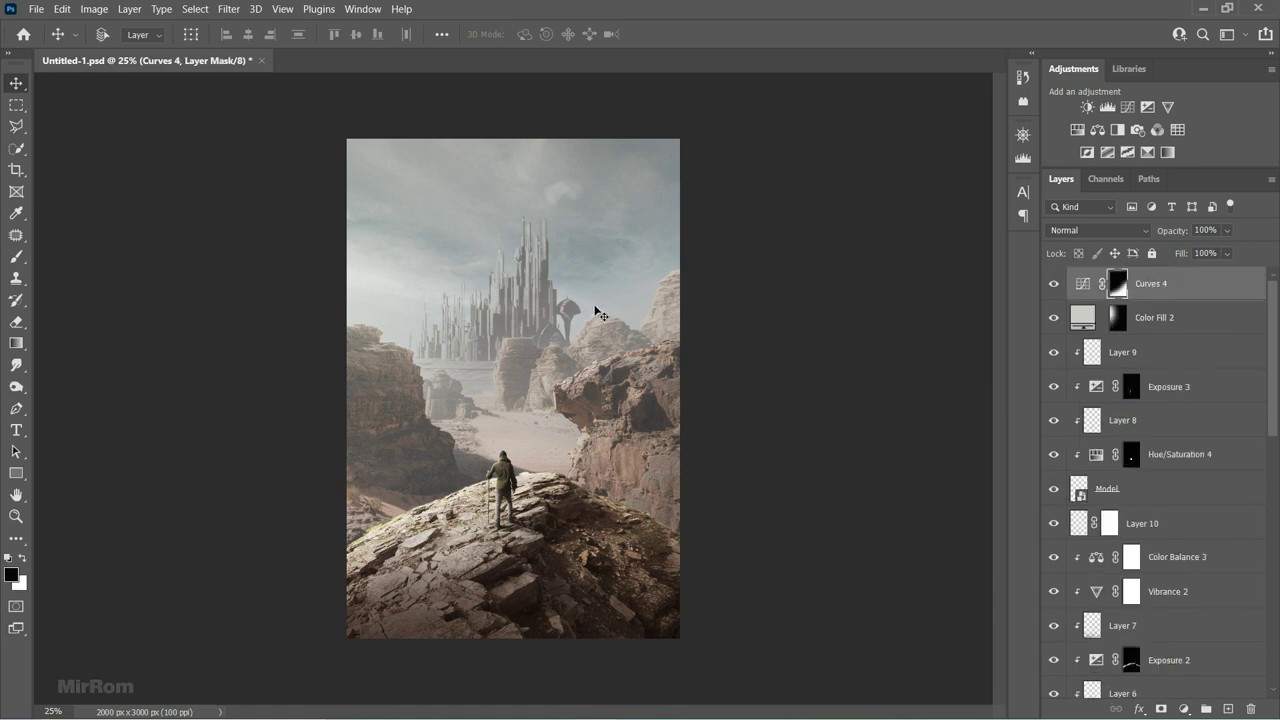
{"action": "left_click", "coordinate": [1081, 286]}
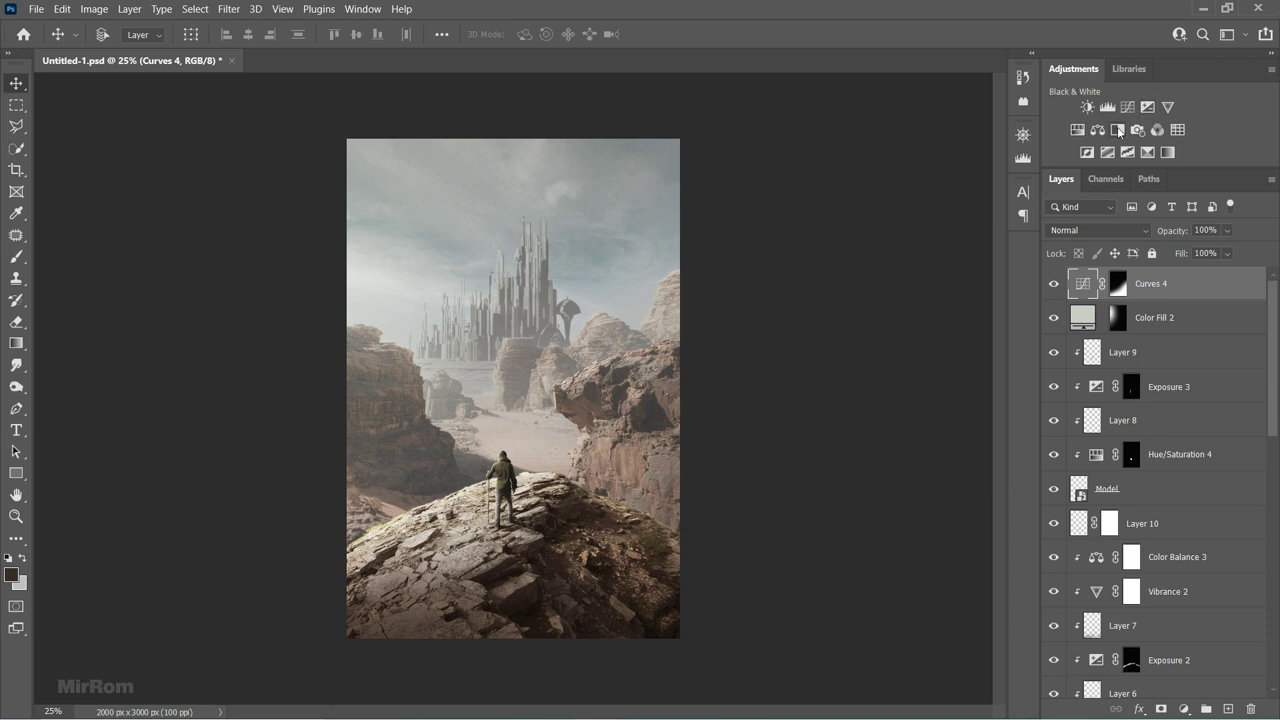
Add a Levels layer with RGB whites at input 230 and output 197.
{"action": "left_click", "coordinate": [1107, 107]}
{"action": "left_click_drag", "start_coordinate": [863, 399], "coordinate": [858, 397]}
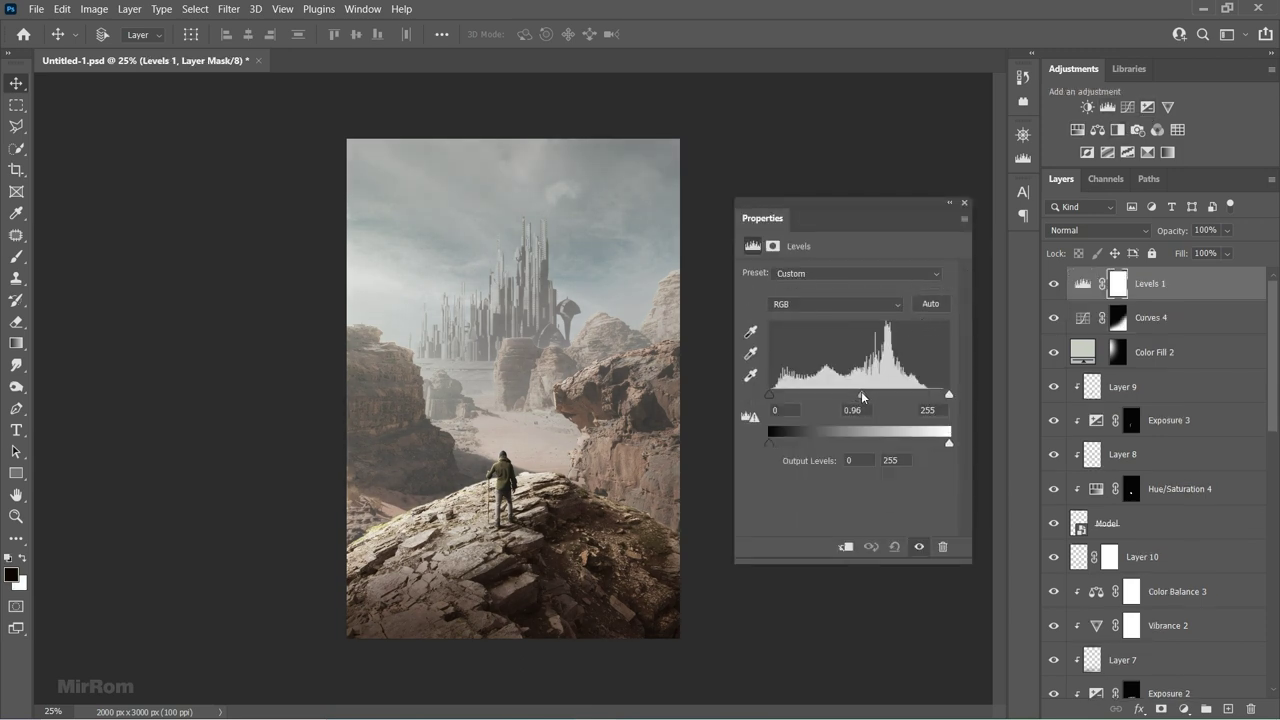
{"action": "left_click", "coordinate": [870, 409]}
{"action": "key", "text": "Down"}
{"action": "key", "text": "Down"}
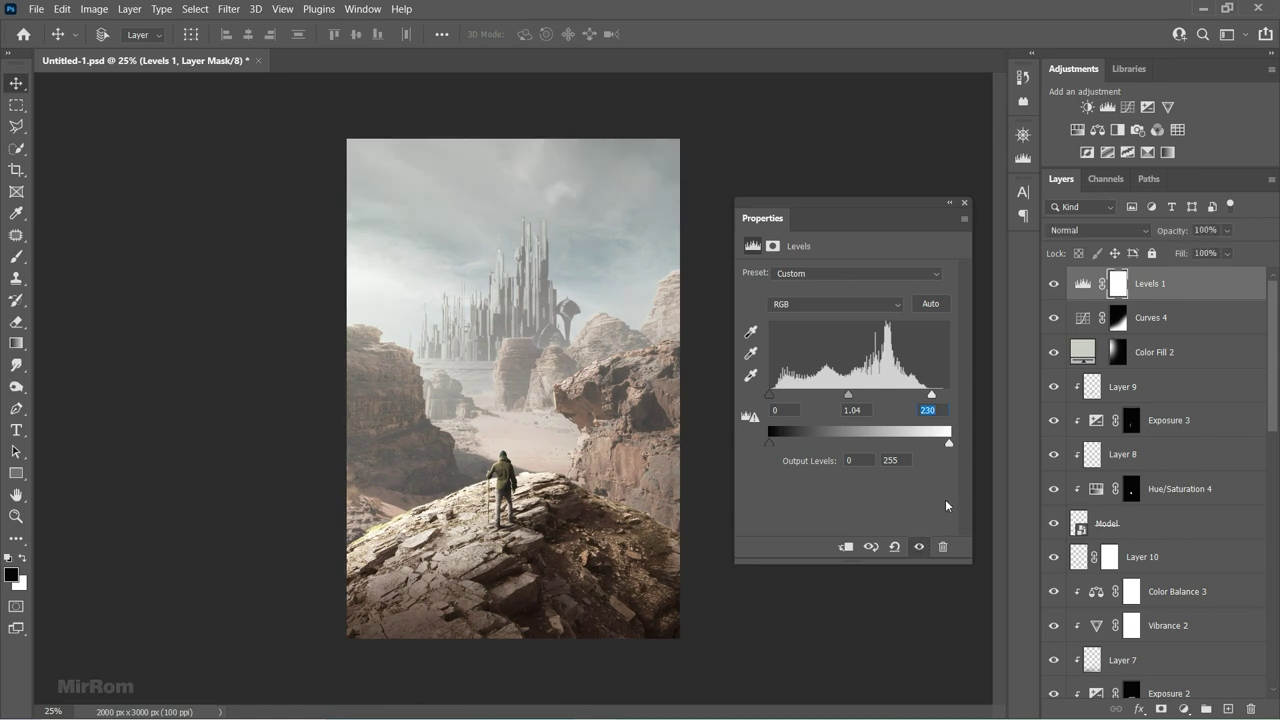
{"action": "left_click_drag", "start_coordinate": [950, 444], "coordinate": [905, 446]}
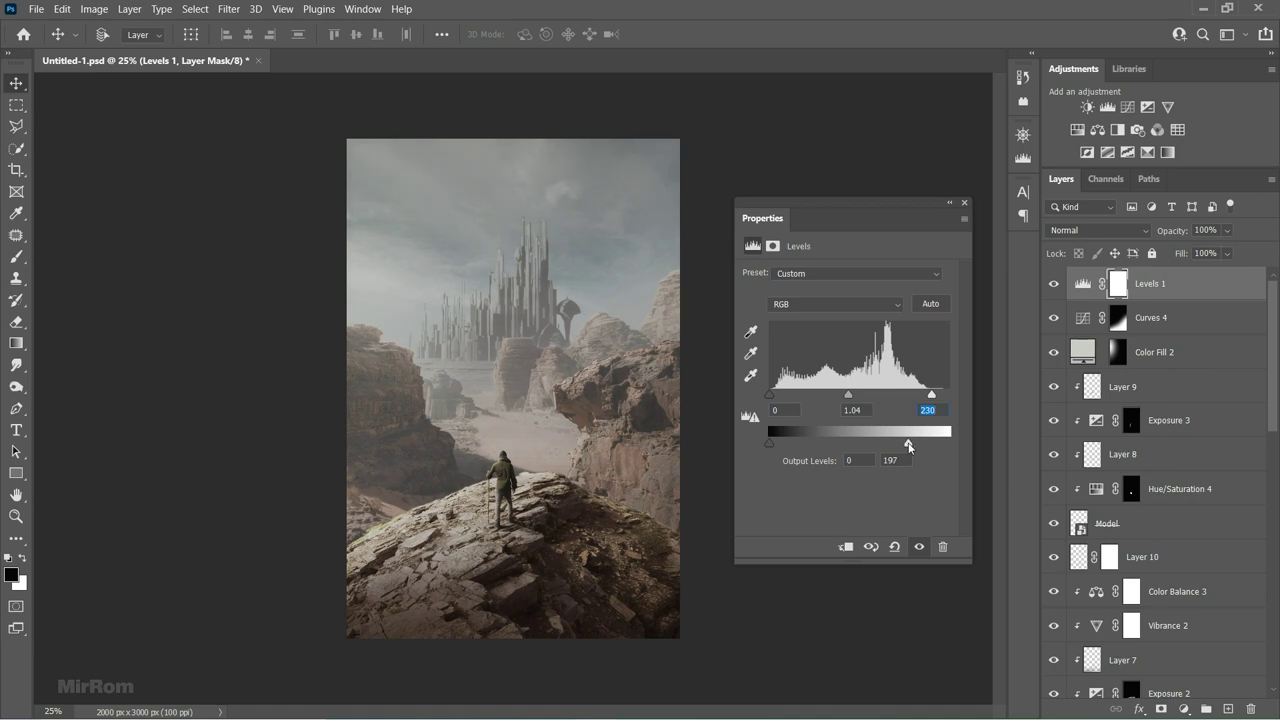
Adjust the Levels Blue channel to gamma 1.32 and output 220, comparing before and after.
{"action": "left_click", "coordinate": [794, 305]}
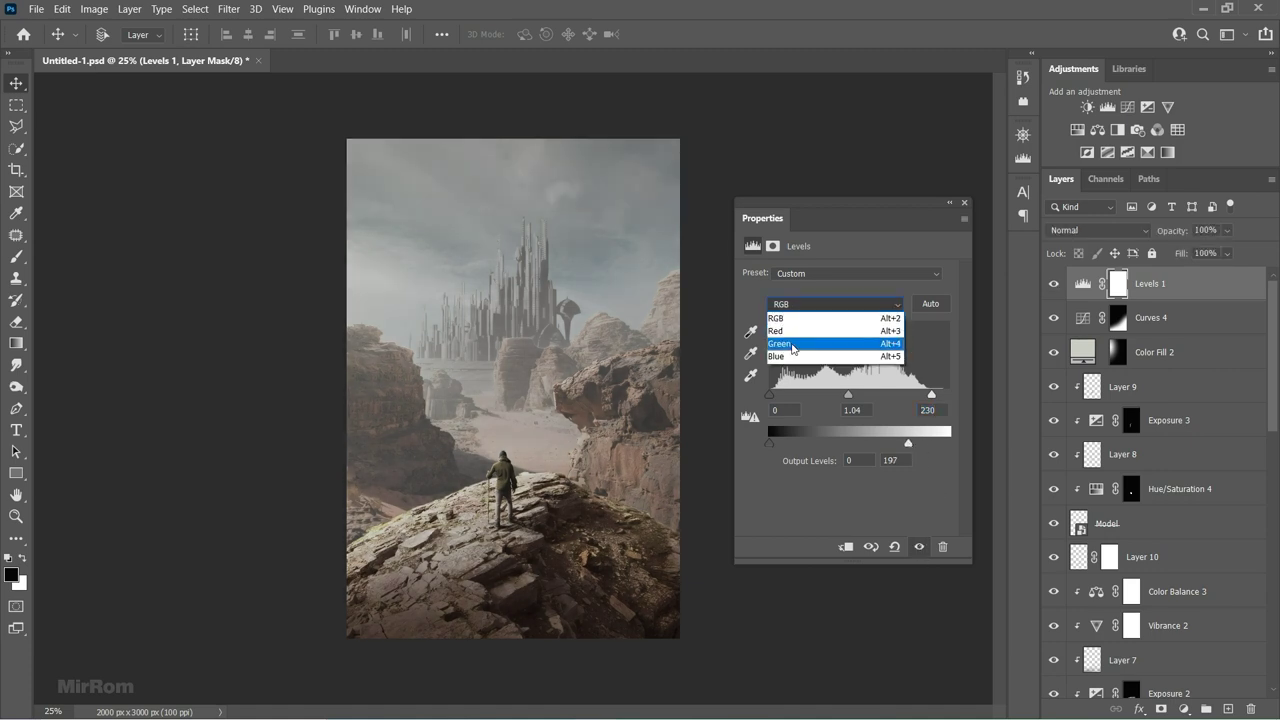
{"action": "left_click", "coordinate": [793, 357]}
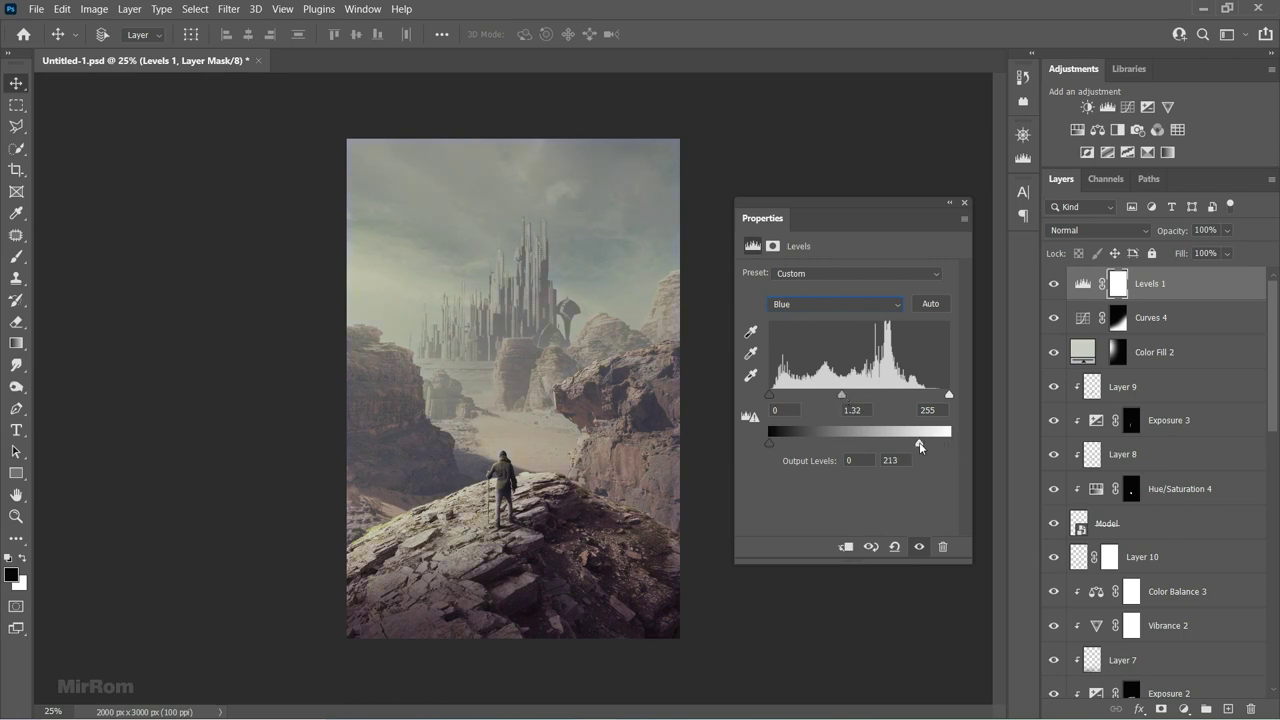
{"action": "left_click", "coordinate": [918, 548]}
{"action": "left_click", "coordinate": [918, 548]}
{"action": "left_click", "coordinate": [964, 203]}
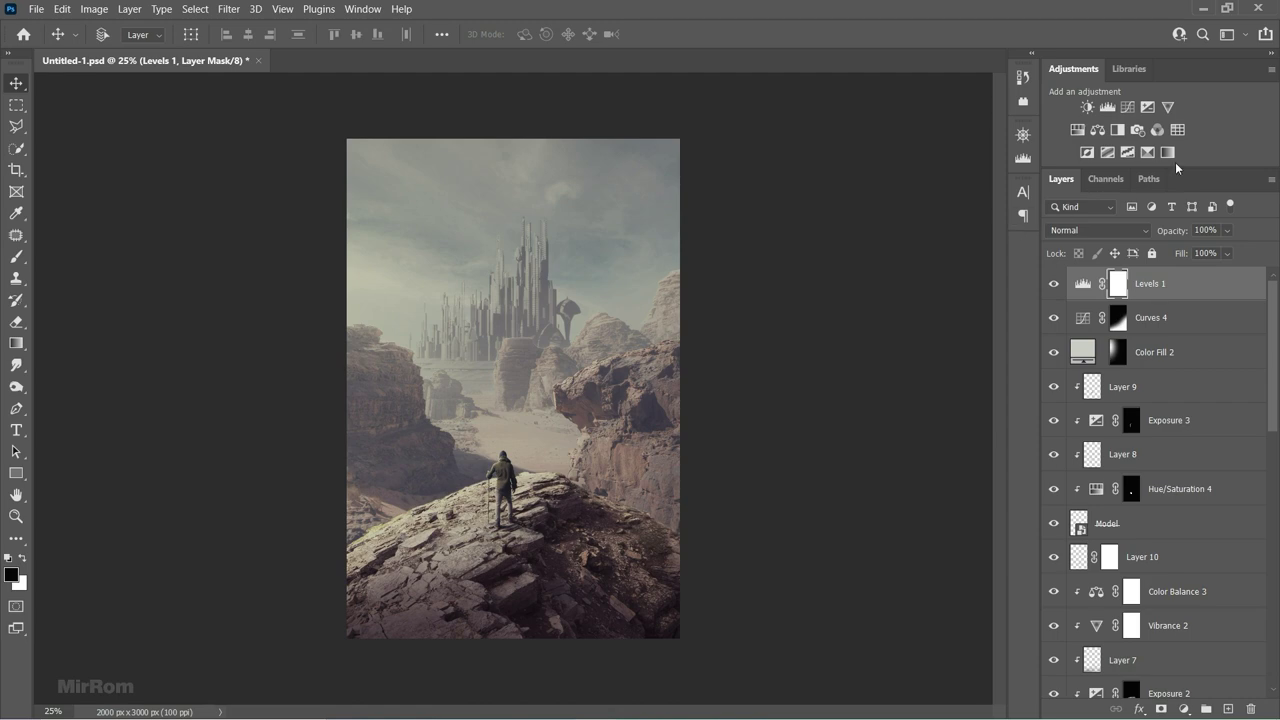
Add a Color Lookup layer using the Soft_Warming.look 3D LUT.
{"action": "left_click", "coordinate": [1175, 145]}
{"action": "left_click", "coordinate": [880, 274]}
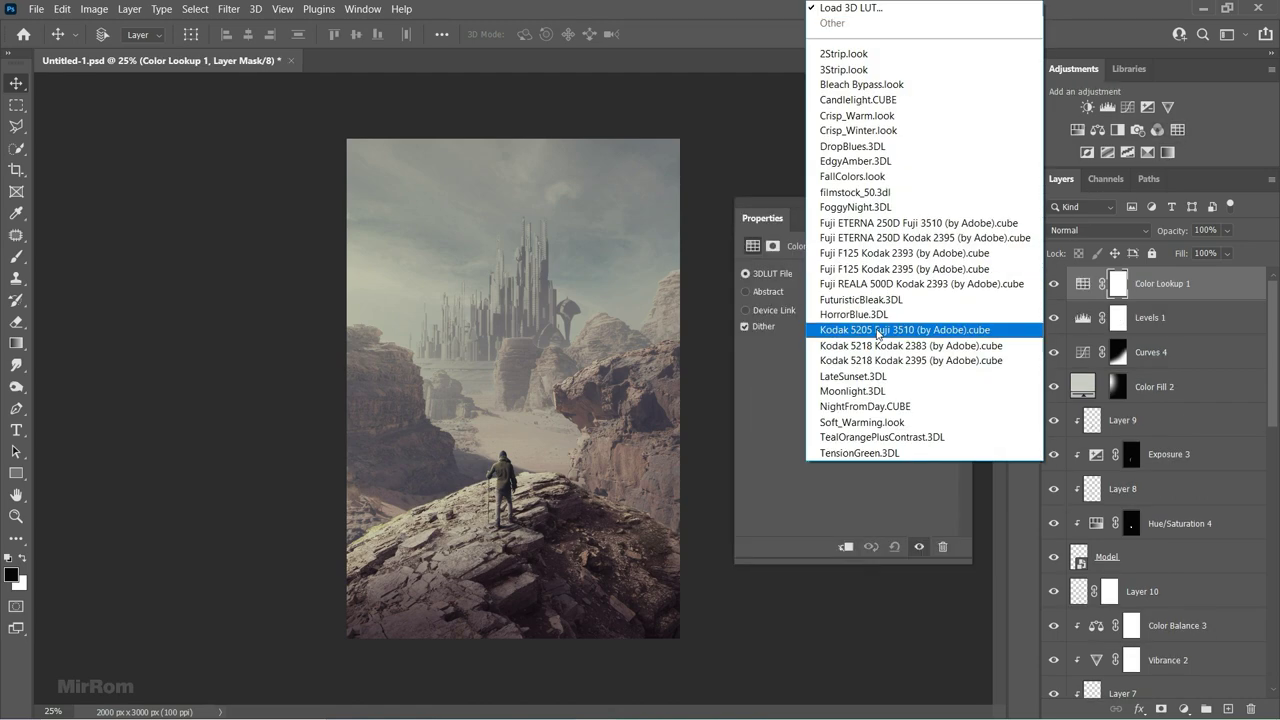
{"action": "left_click", "coordinate": [912, 424]}
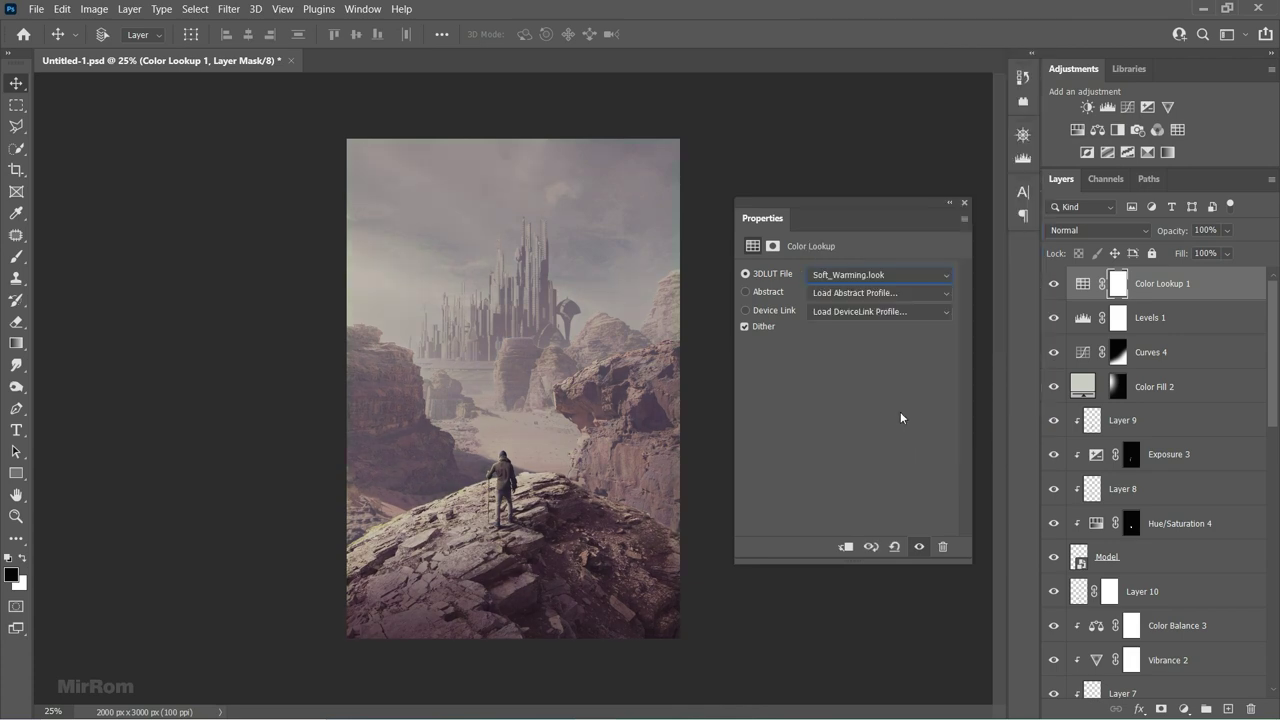
{"action": "left_click", "coordinate": [965, 203]}
Set Color Lookup 1 to 72% opacity in Luminosity blend mode.
{"action": "left_click", "coordinate": [1227, 230]}
{"action": "mouse_move", "coordinate": [1247, 252]}
{"action": "left_mouse_down"}
{"action": "mouse_move", "coordinate": [1216, 252]}
{"action": "mouse_move", "coordinate": [1229, 252]}
{"action": "left_mouse_up"}
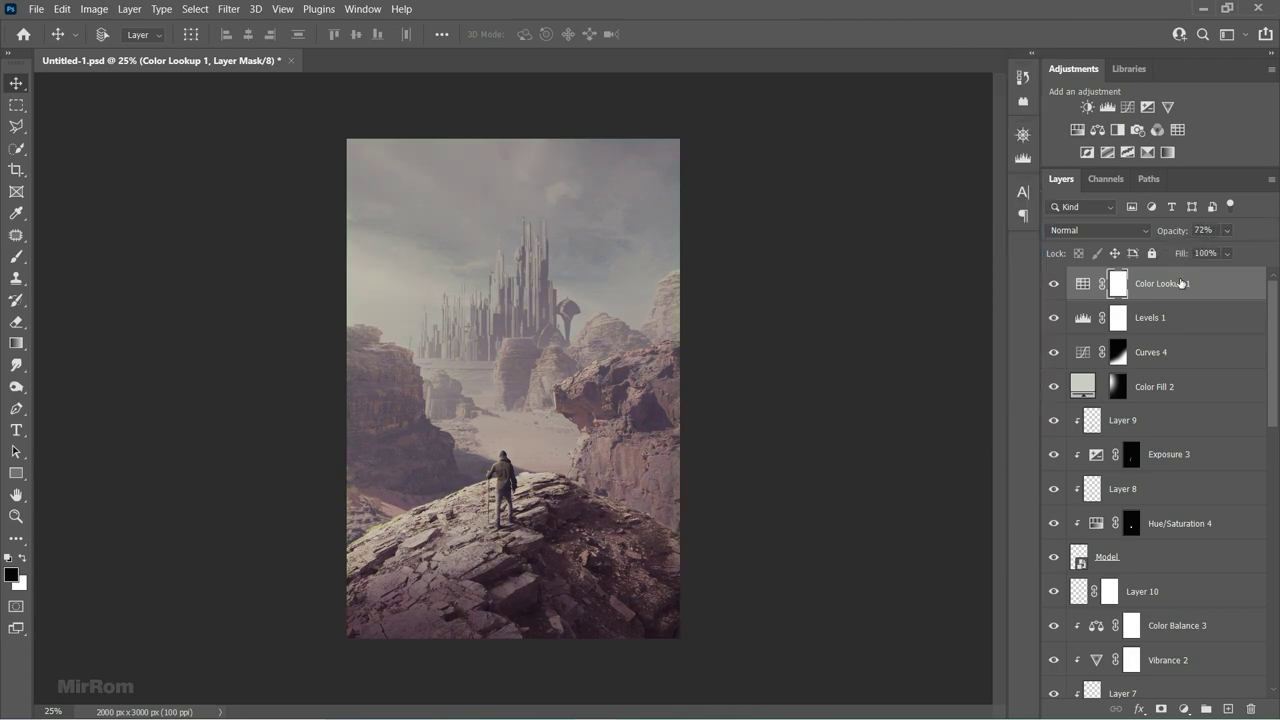
{"action": "left_click", "coordinate": [1082, 283]}
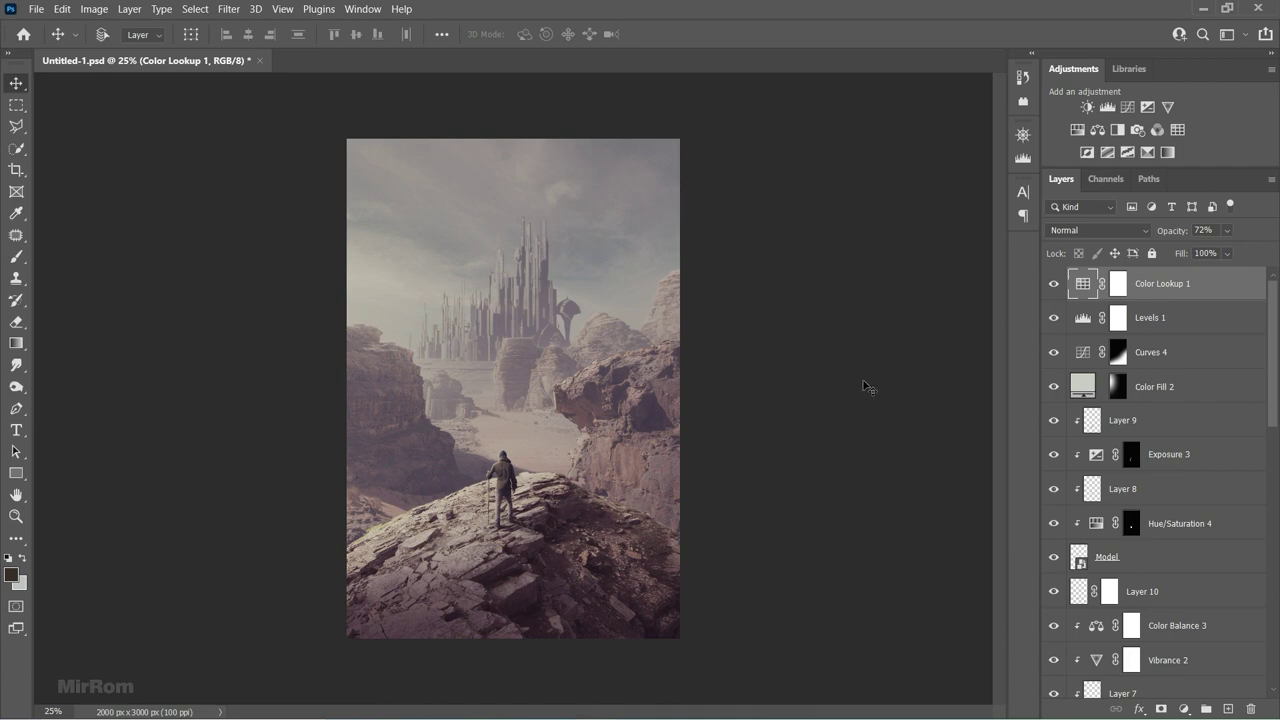
{"action": "key", "text": "ctrl"}
{"action": "left_click", "coordinate": [1090, 231]}
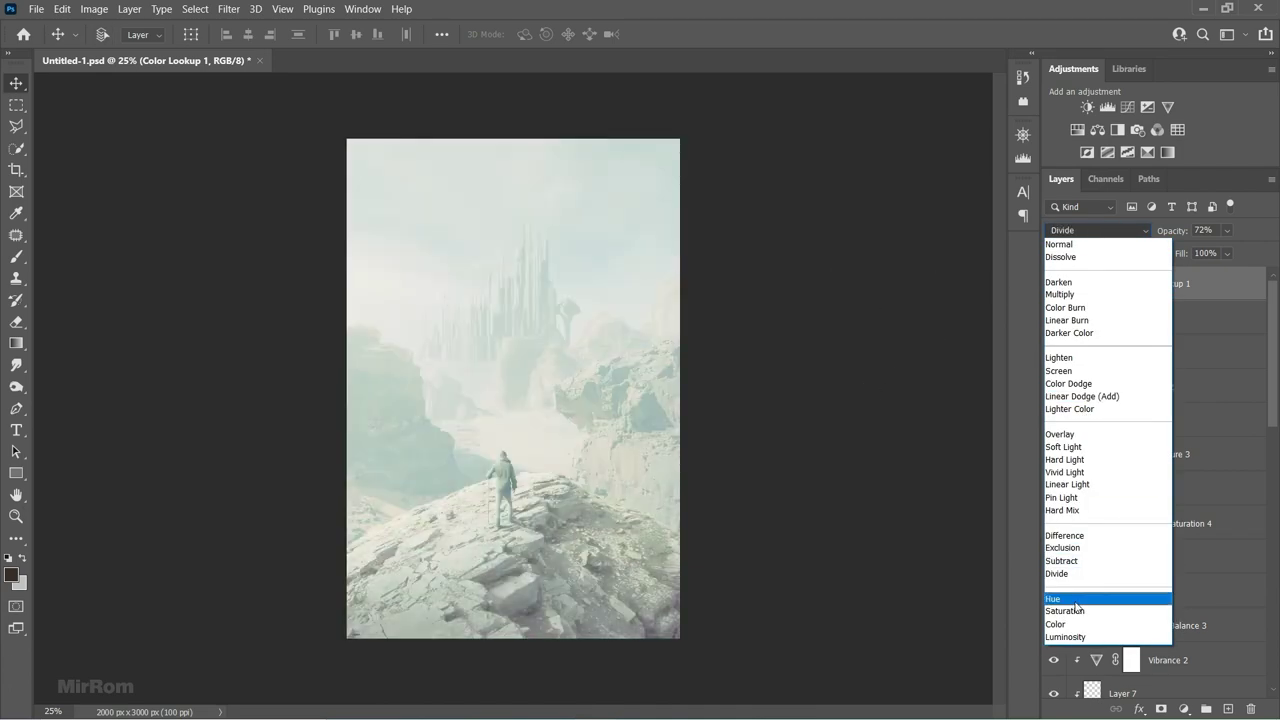
{"action": "left_click", "coordinate": [1085, 636]}
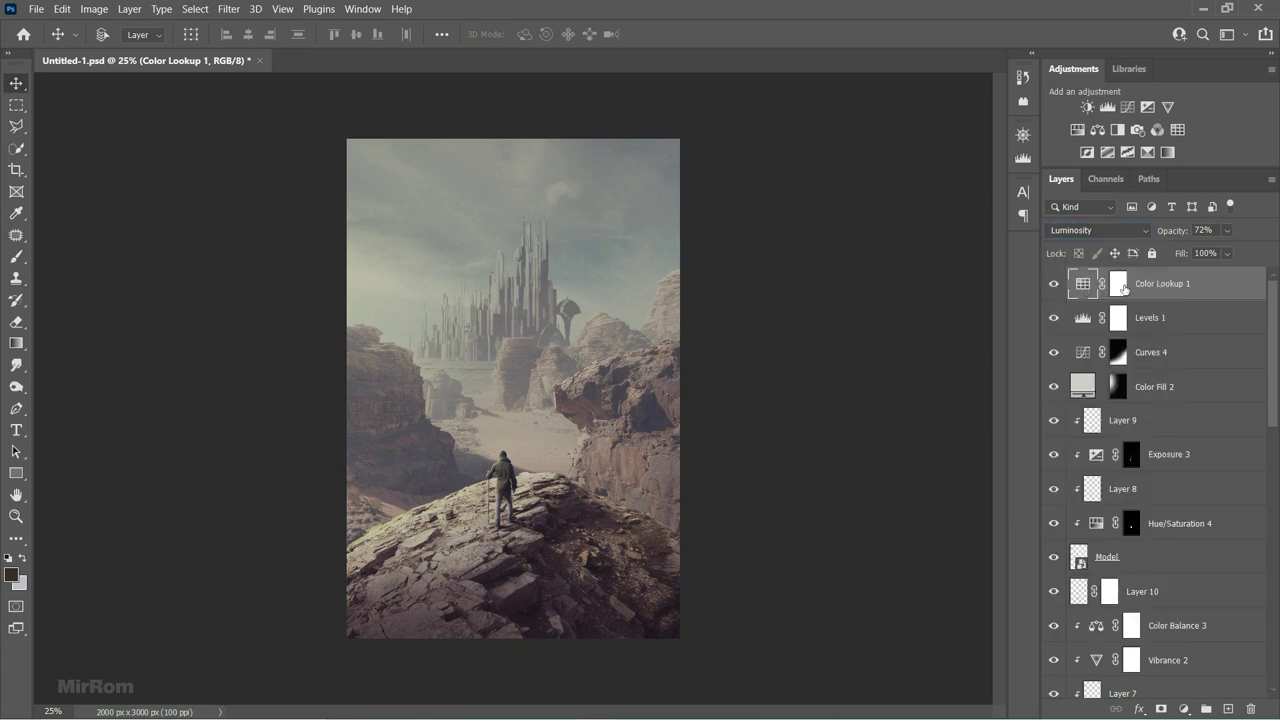
Check Color Fill 2, nudge its mask slightly, and review its colour unchanged.
{"action": "left_click", "coordinate": [1053, 386]}
{"action": "left_click", "coordinate": [1053, 386]}
{"action": "left_click", "coordinate": [1117, 386]}
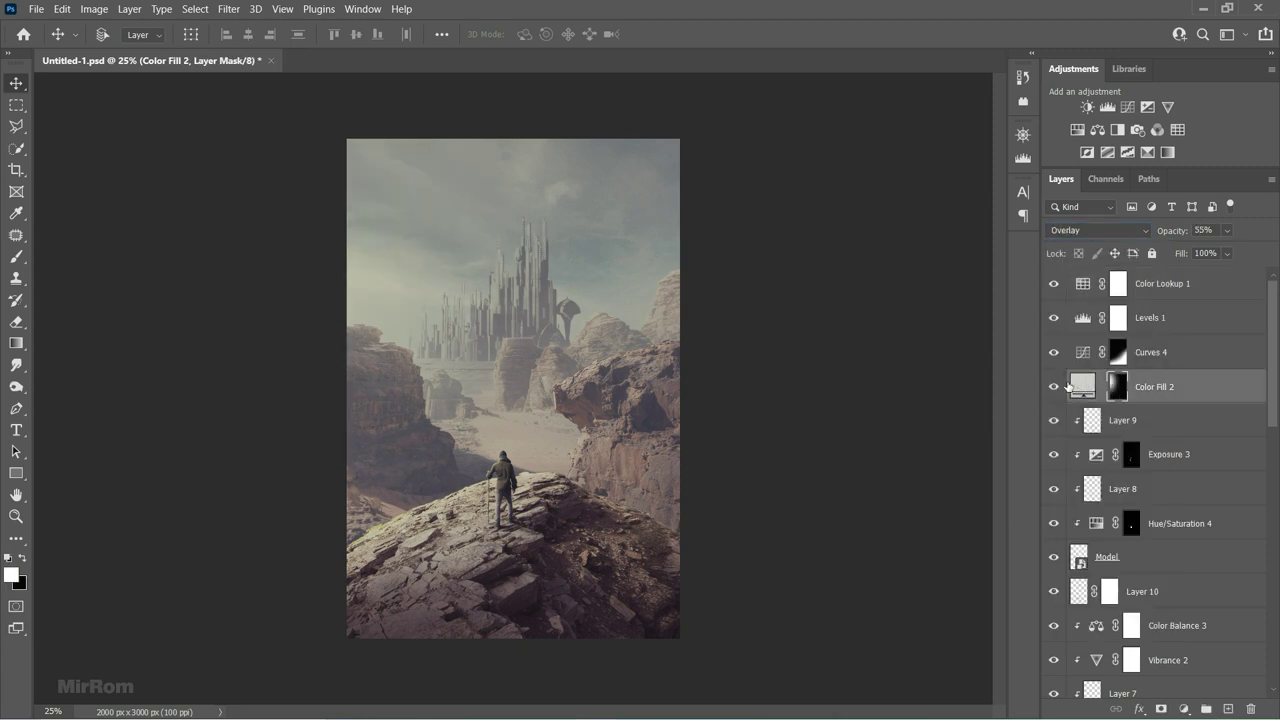
{"action": "left_click_drag", "start_coordinate": [406, 298], "coordinate": [403, 302]}
{"action": "double_click", "coordinate": [1083, 386]}
{"action": "left_click", "coordinate": [1192, 313]}
Select Color Lookup 1 and stamp all visible layers into a merged Layer 11.
{"action": "left_click", "coordinate": [1190, 287]}
{"action": "left_click", "coordinate": [1082, 284]}
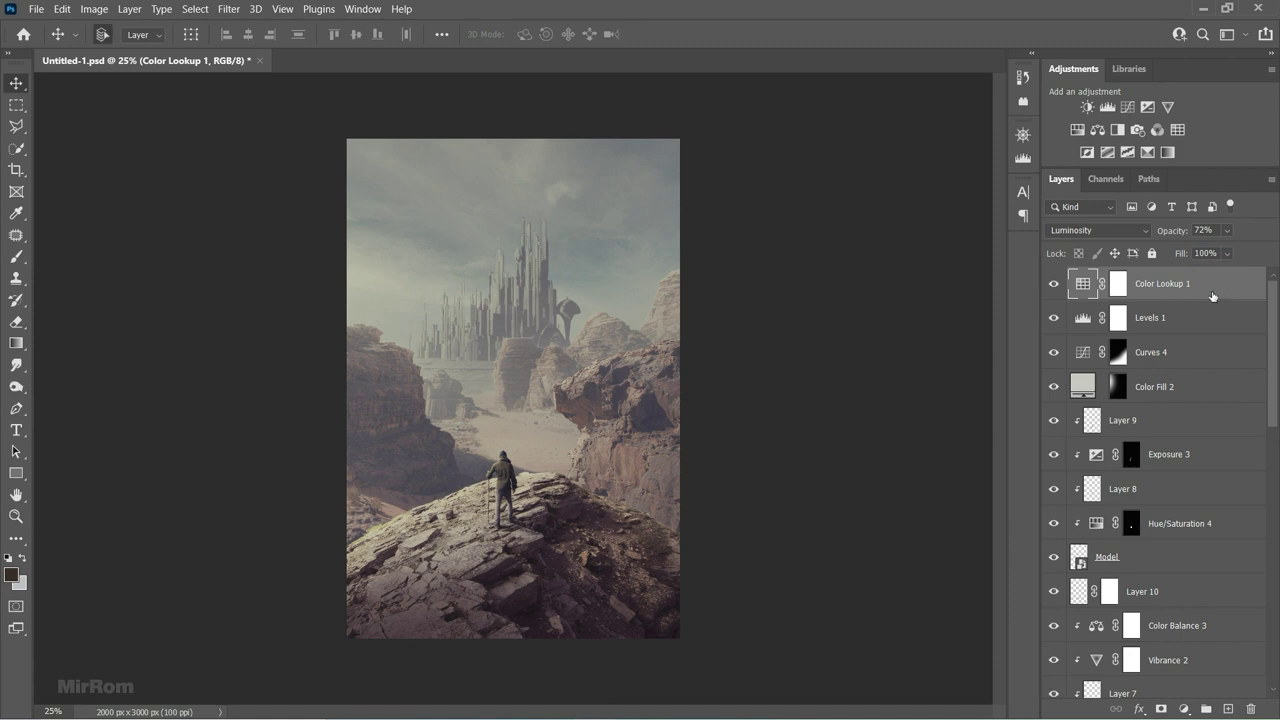
{"action": "key", "text": "ctrl+shift+alt+e"}
Convert Layer 11 to a smart object and apply the Camera Raw Filter.
{"action": "left_click", "coordinate": [1271, 182]}
{"action": "left_click", "coordinate": [1141, 437]}
{"action": "left_click", "coordinate": [229, 9]}
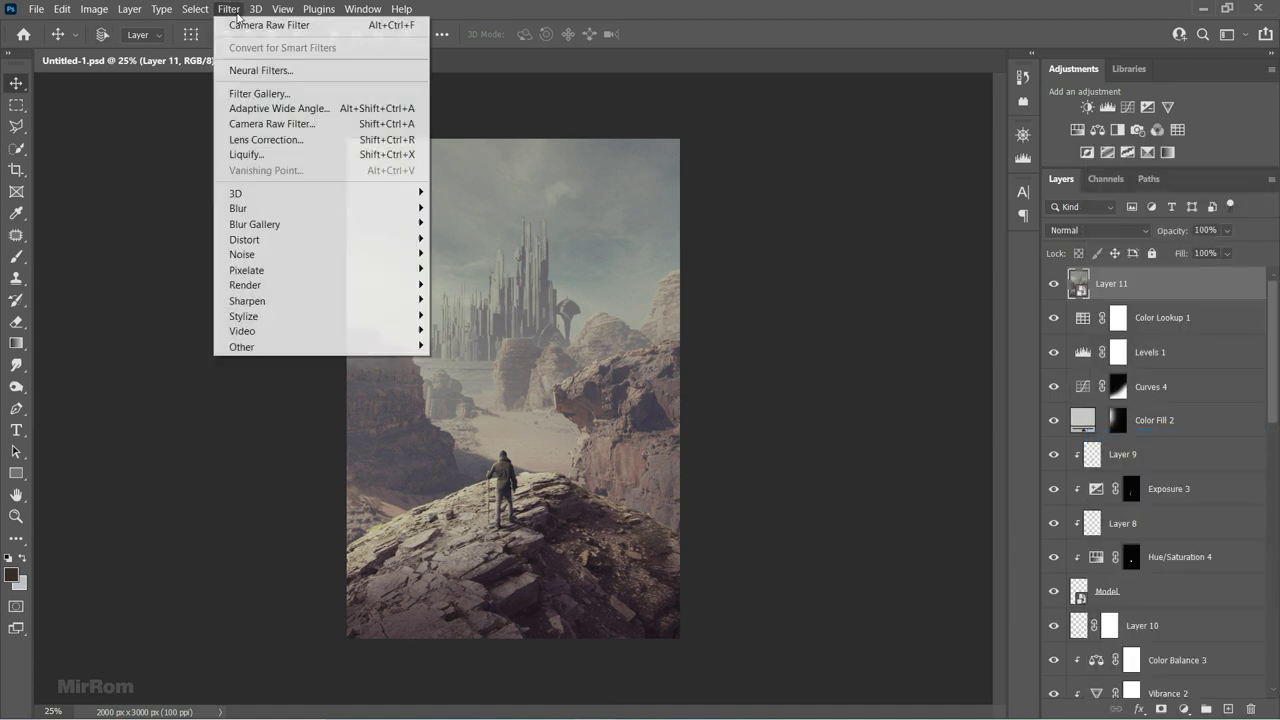
{"action": "left_click", "coordinate": [279, 124]}
Warm the white balance temperature, lower clarity and add a little dehaze.
{"action": "left_click", "coordinate": [1094, 211]}
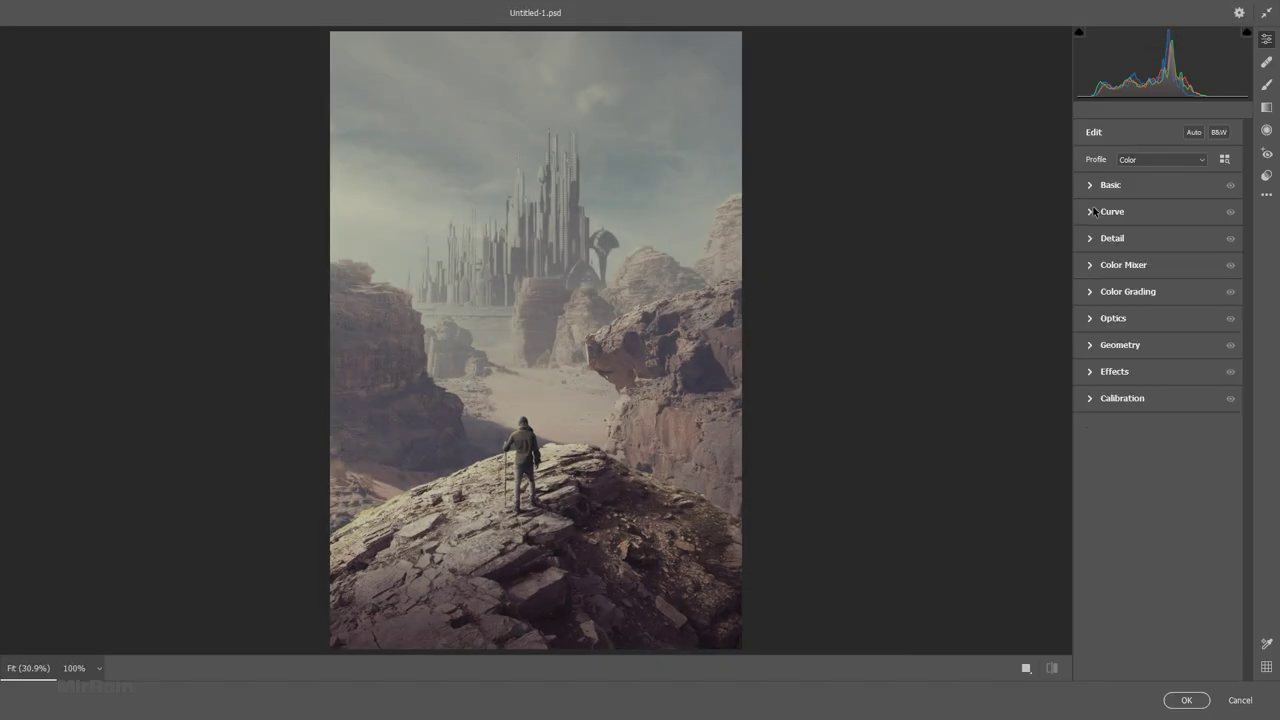
{"action": "left_click", "coordinate": [1126, 190]}
{"action": "mouse_move", "coordinate": [1160, 238]}
{"action": "left_mouse_down"}
{"action": "mouse_move", "coordinate": [1176, 239]}
{"action": "mouse_move", "coordinate": [1163, 262]}
{"action": "left_mouse_up"}
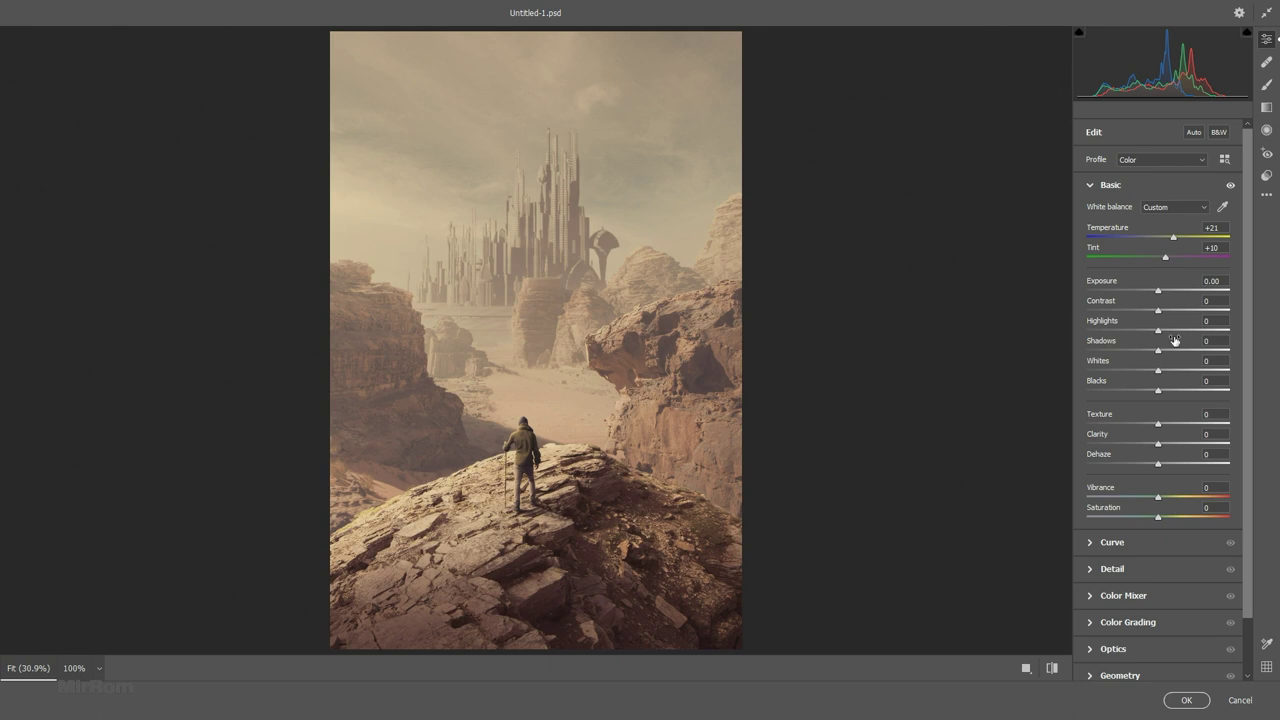
{"action": "left_click_drag", "start_coordinate": [1158, 444], "coordinate": [1143, 446]}
{"action": "left_click_drag", "start_coordinate": [1158, 464], "coordinate": [1166, 465]}
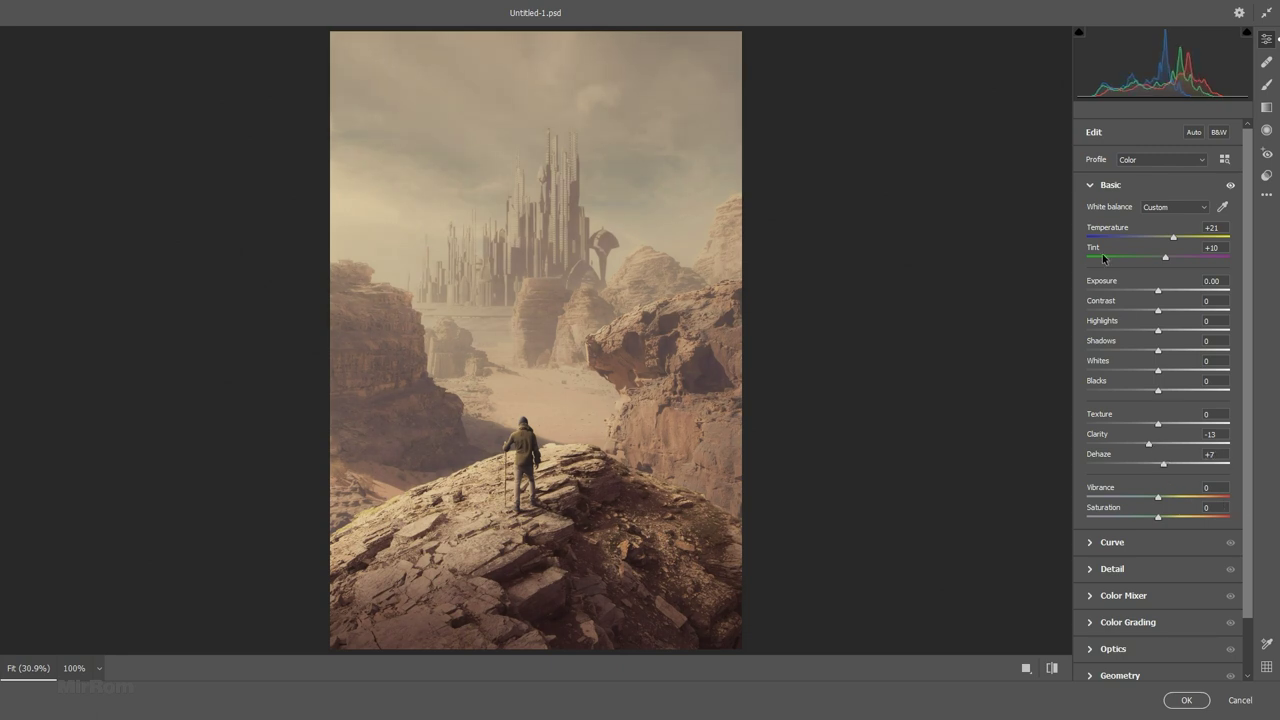
Set colour noise reduction 44, noise reduction 29 and sharpening 44.
{"action": "left_click", "coordinate": [1096, 188]}
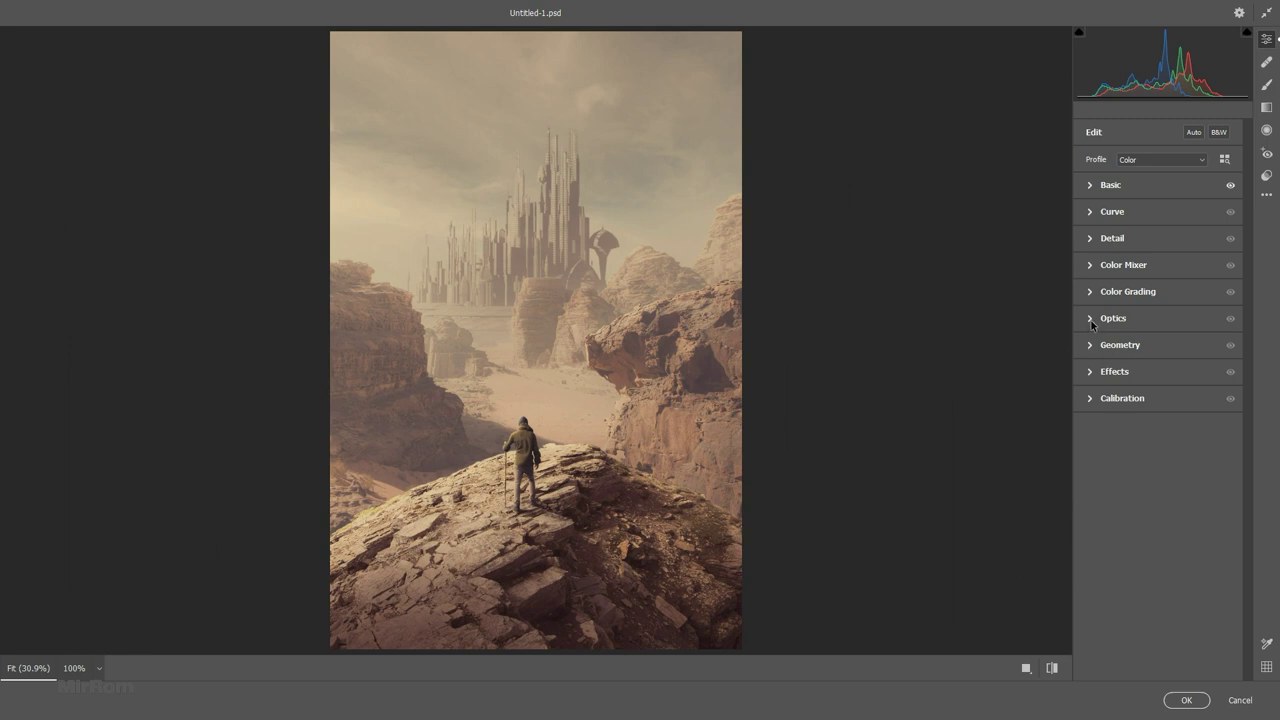
{"action": "left_click", "coordinate": [1090, 240]}
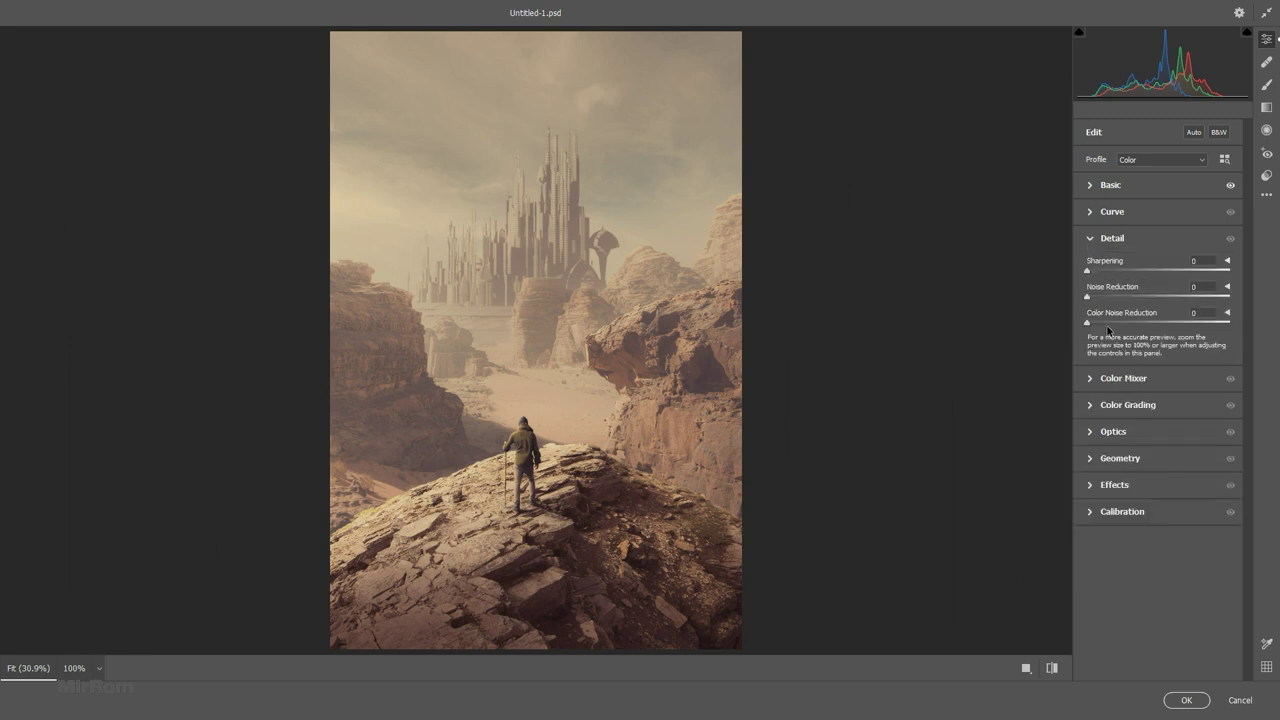
{"action": "left_click_drag", "start_coordinate": [1089, 324], "coordinate": [1152, 337]}
{"action": "left_click_drag", "start_coordinate": [1087, 297], "coordinate": [1129, 298]}
{"action": "left_click_drag", "start_coordinate": [1127, 282], "coordinate": [1131, 284]}
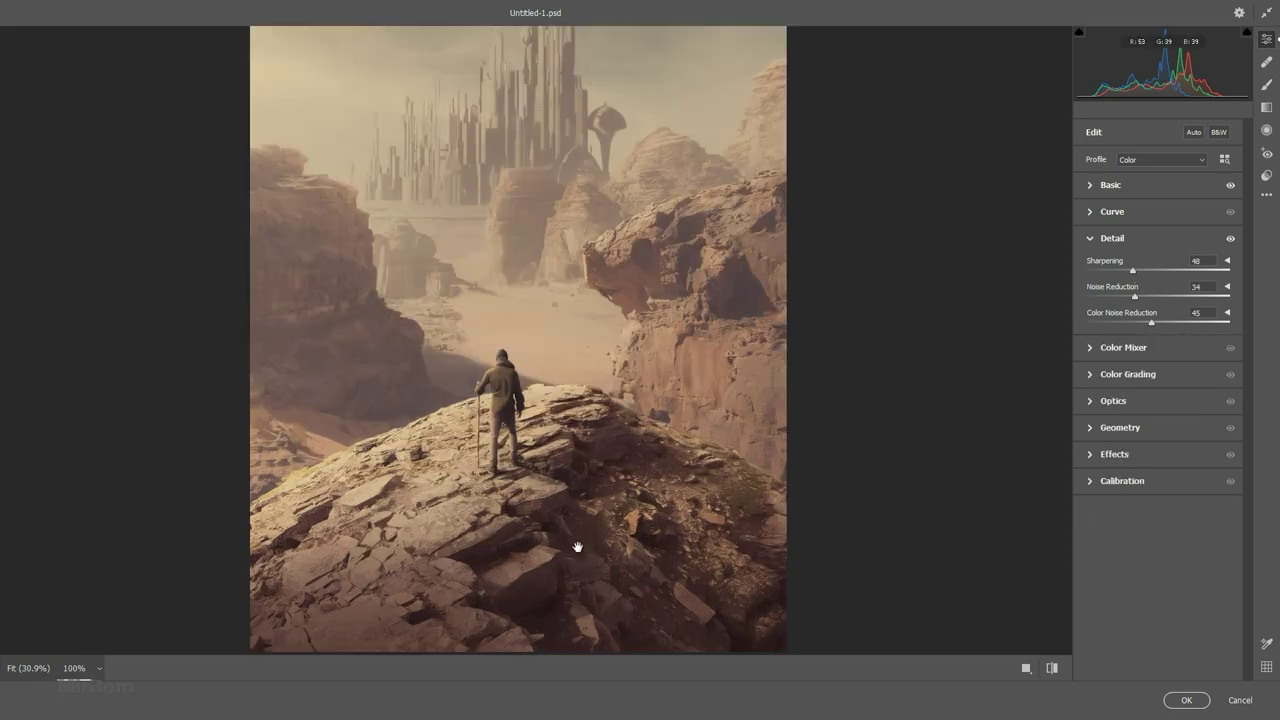
{"action": "left_click", "coordinate": [578, 547]}
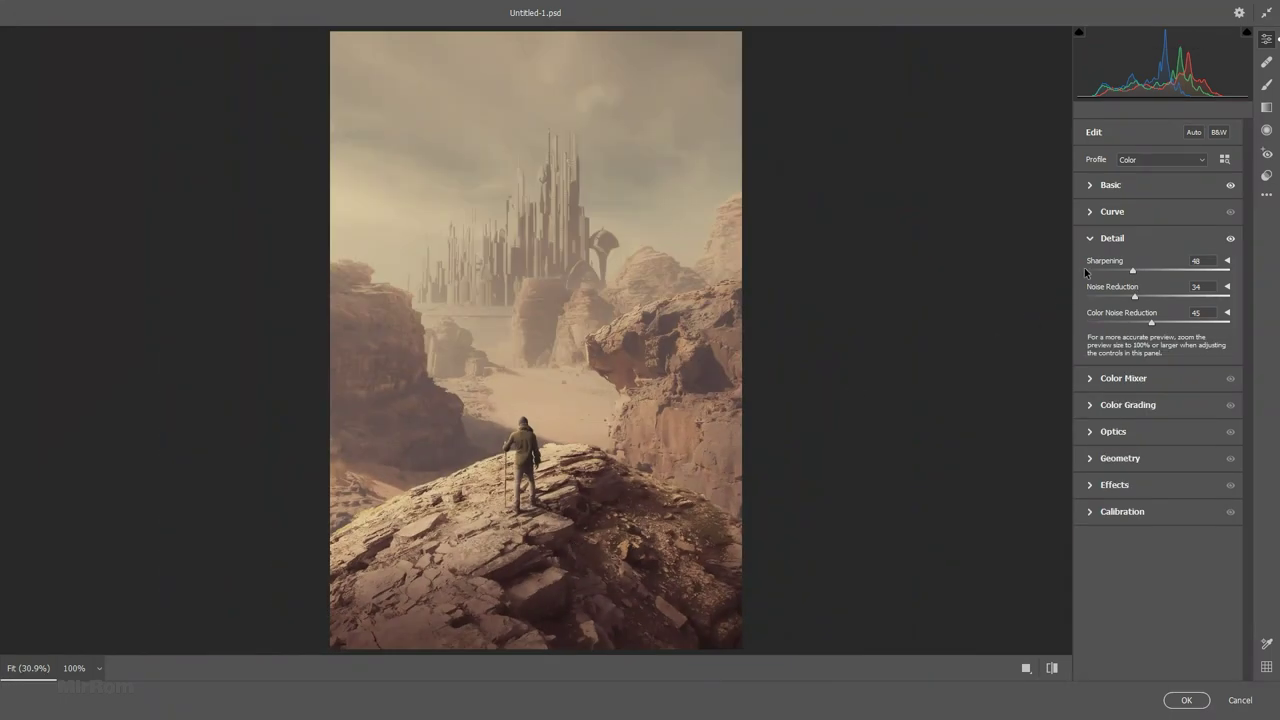
{"action": "left_click", "coordinate": [1112, 238]}
Lower the point curve's white point and midtones to about 148→113, then apply Camera Raw.
{"action": "left_click", "coordinate": [1112, 211]}
{"action": "left_click_drag", "start_coordinate": [1231, 252], "coordinate": [1231, 266]}
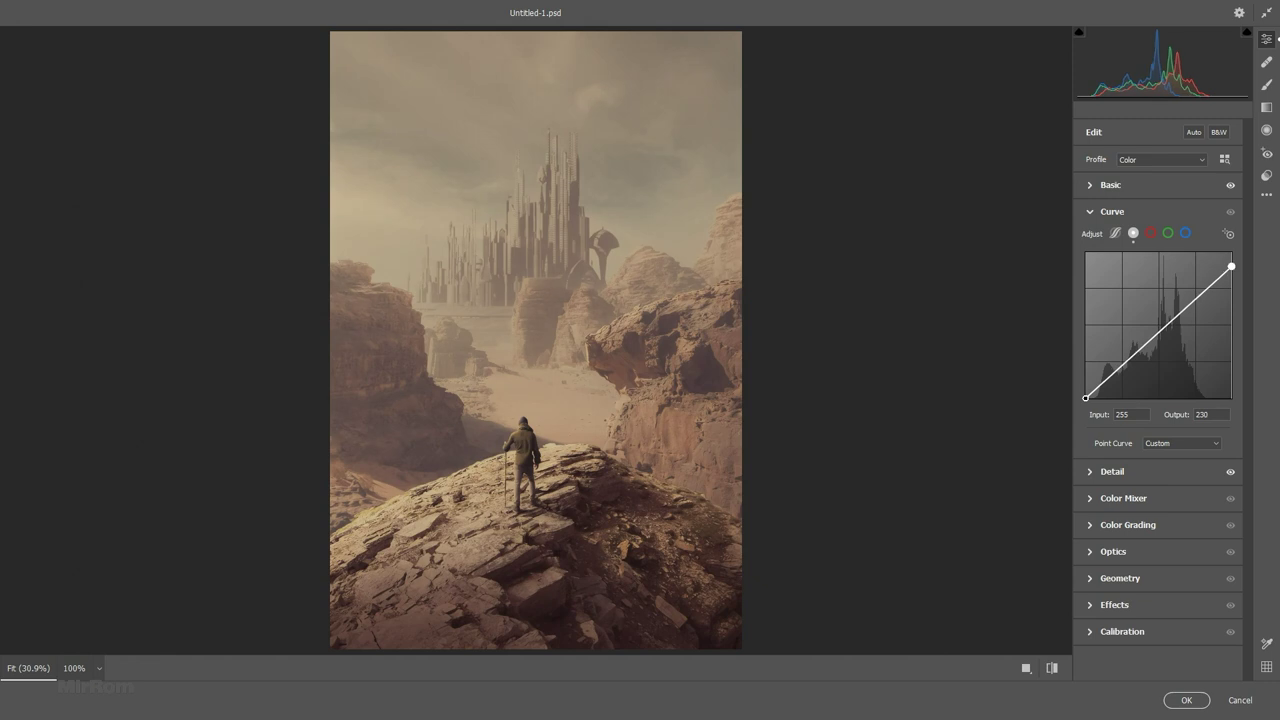
{"action": "left_click_drag", "start_coordinate": [1165, 325], "coordinate": [1168, 336]}
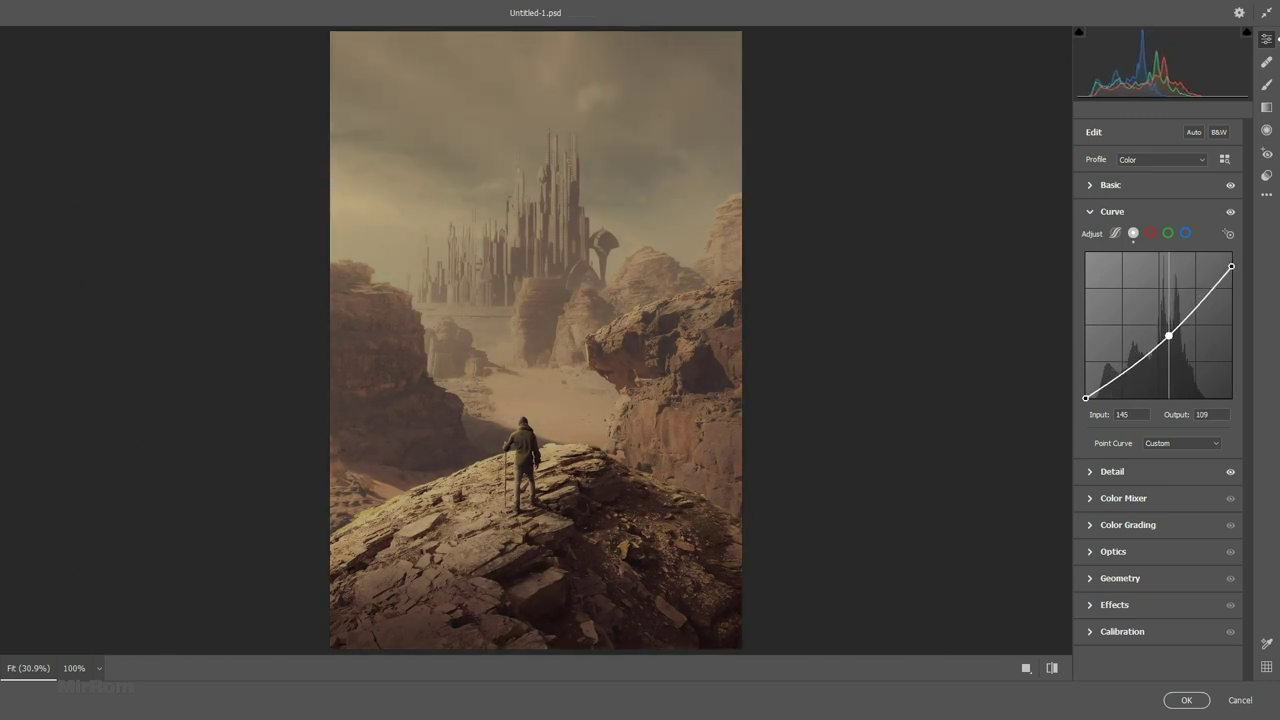
{"action": "left_click", "coordinate": [1231, 266]}
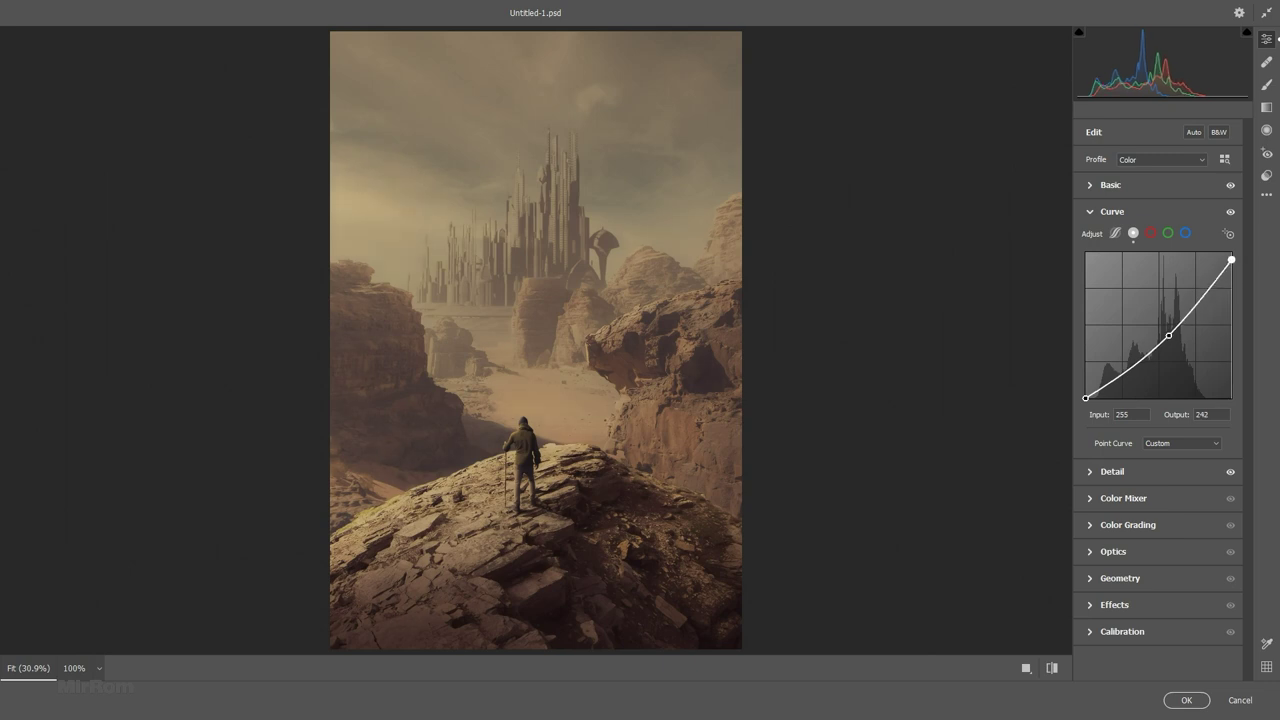
{"action": "left_click_drag", "start_coordinate": [1168, 335], "coordinate": [1168, 337]}
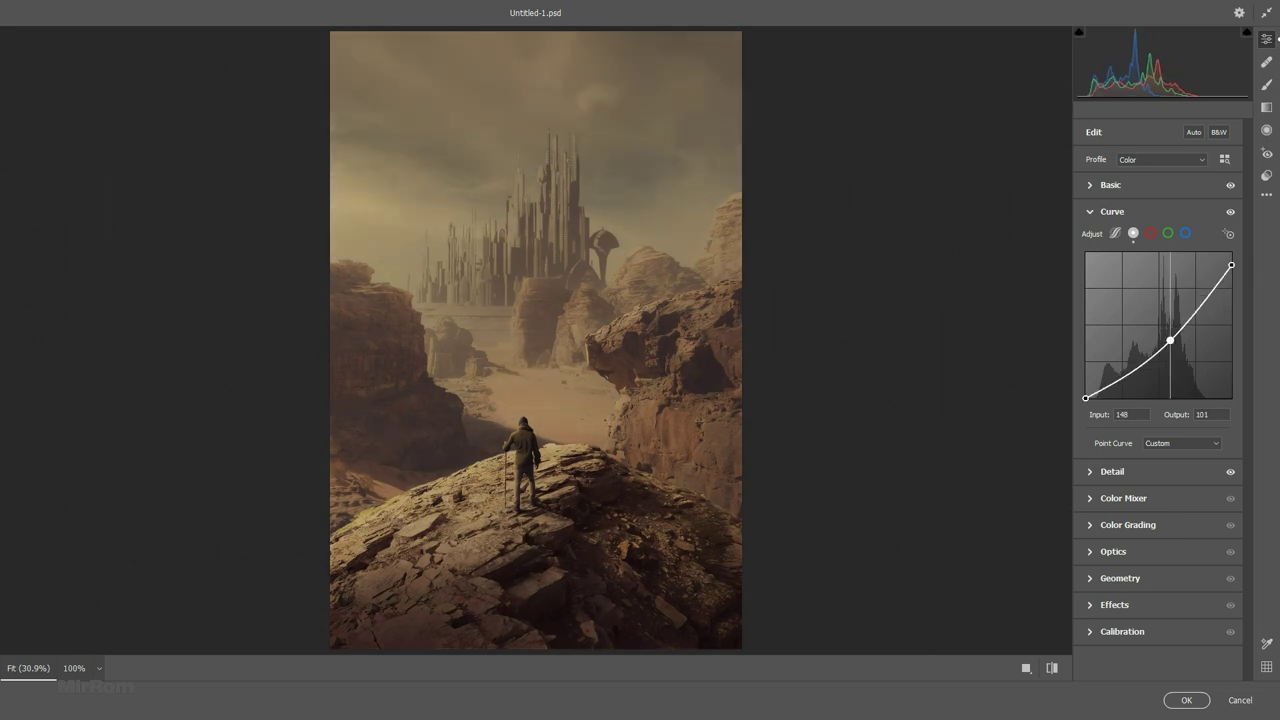
{"action": "left_click_drag", "start_coordinate": [1231, 265], "coordinate": [1231, 262]}
{"action": "left_click_drag", "start_coordinate": [1168, 337], "coordinate": [1170, 333]}
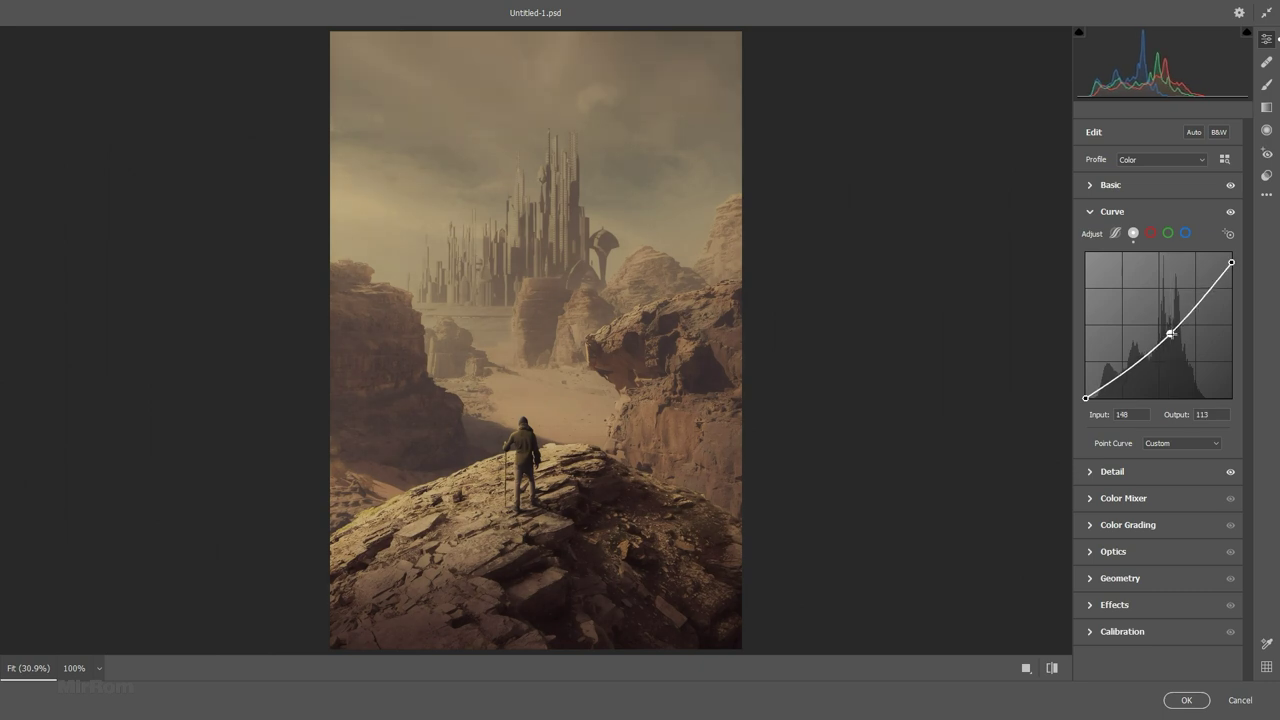
{"action": "left_click", "coordinate": [1170, 698]}
{"action": "left_click", "coordinate": [1261, 284]}
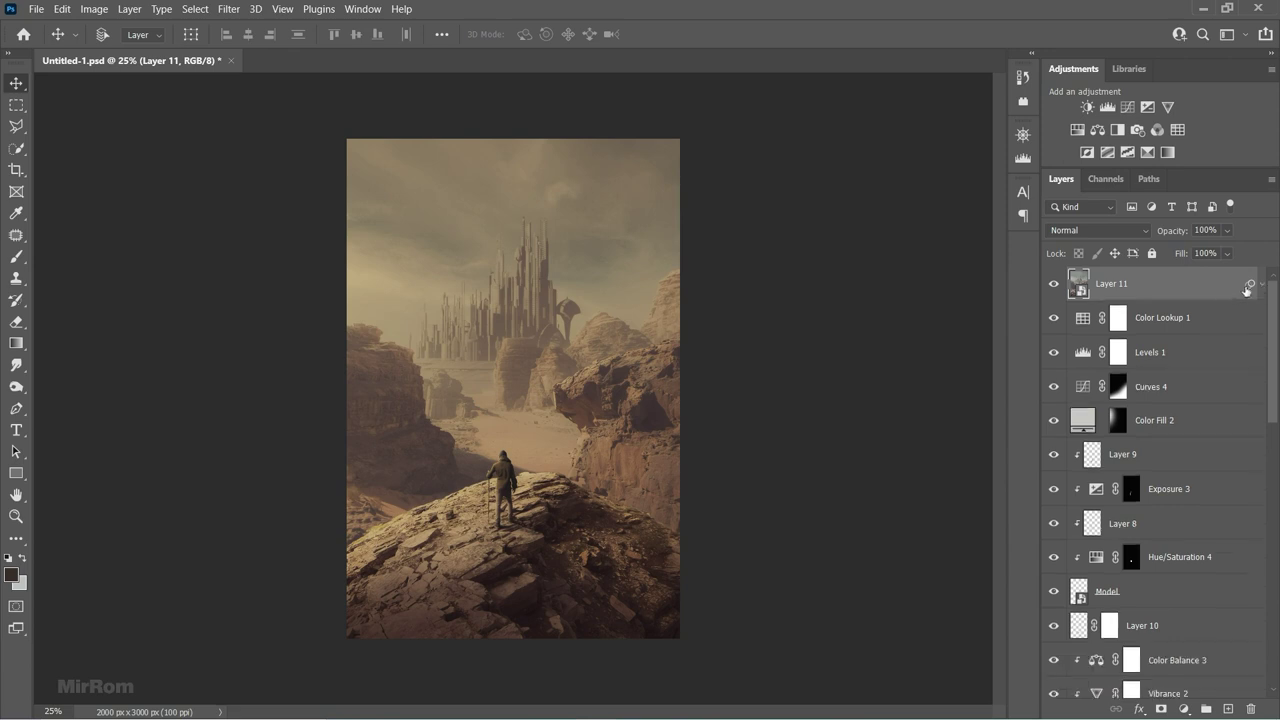
Add a second Color Lookup adjustment layer using the filmstock_50.3dl look.
{"action": "key", "text": "ctrl+minus"}
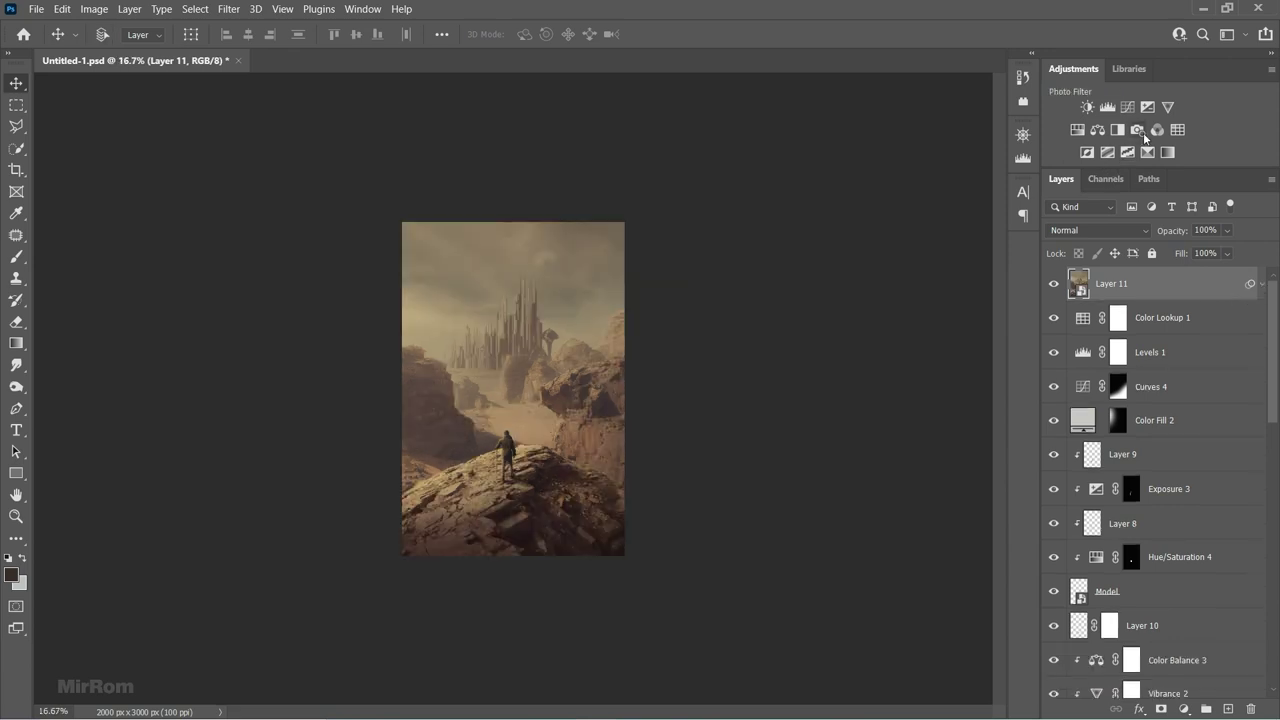
{"action": "left_click", "coordinate": [1177, 130]}
{"action": "left_click", "coordinate": [878, 275]}
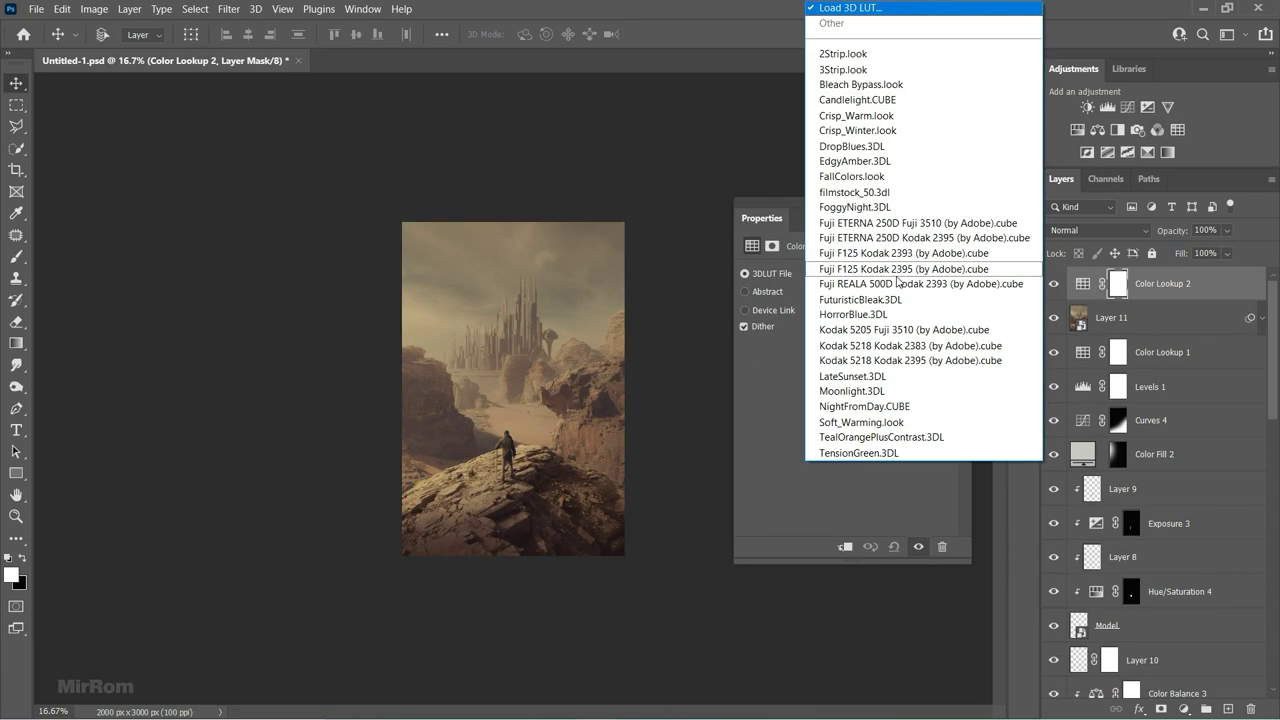
{"action": "left_click", "coordinate": [885, 201]}
{"action": "left_click", "coordinate": [963, 203]}
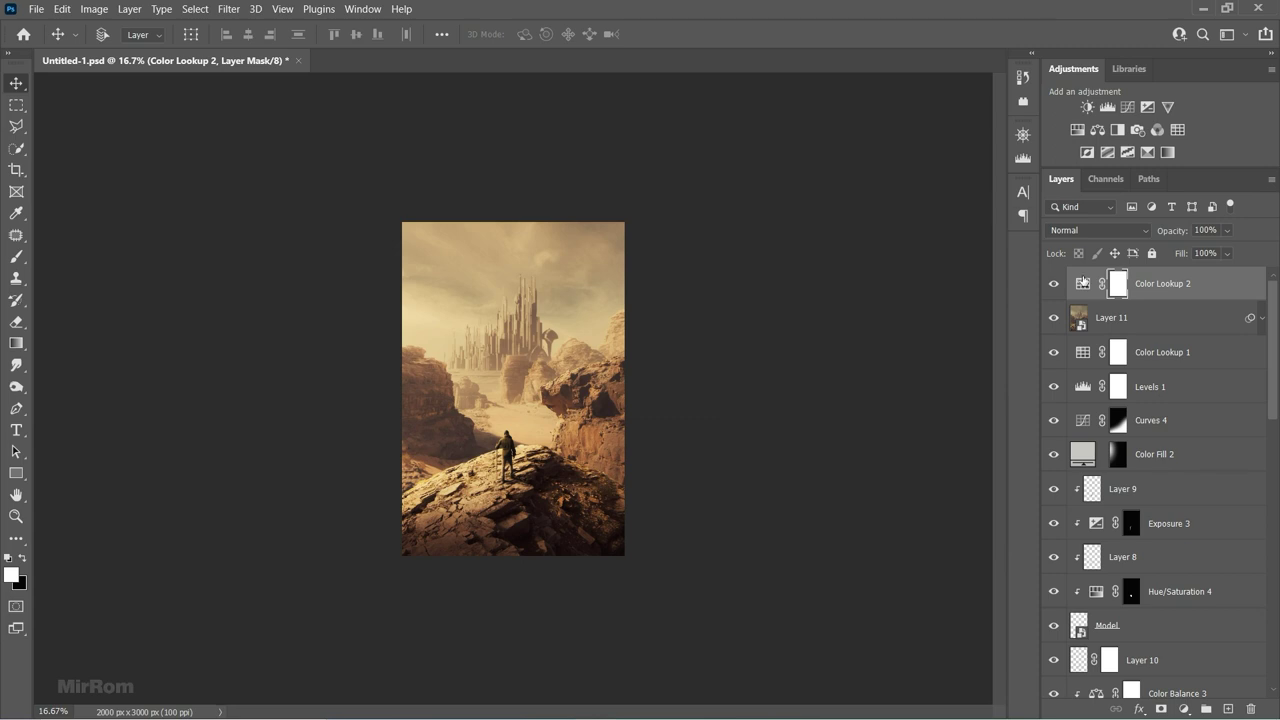
Invert the Color Lookup 2 mask and brush the look back into the canyon centre.
{"action": "key", "text": "ctrl+i"}
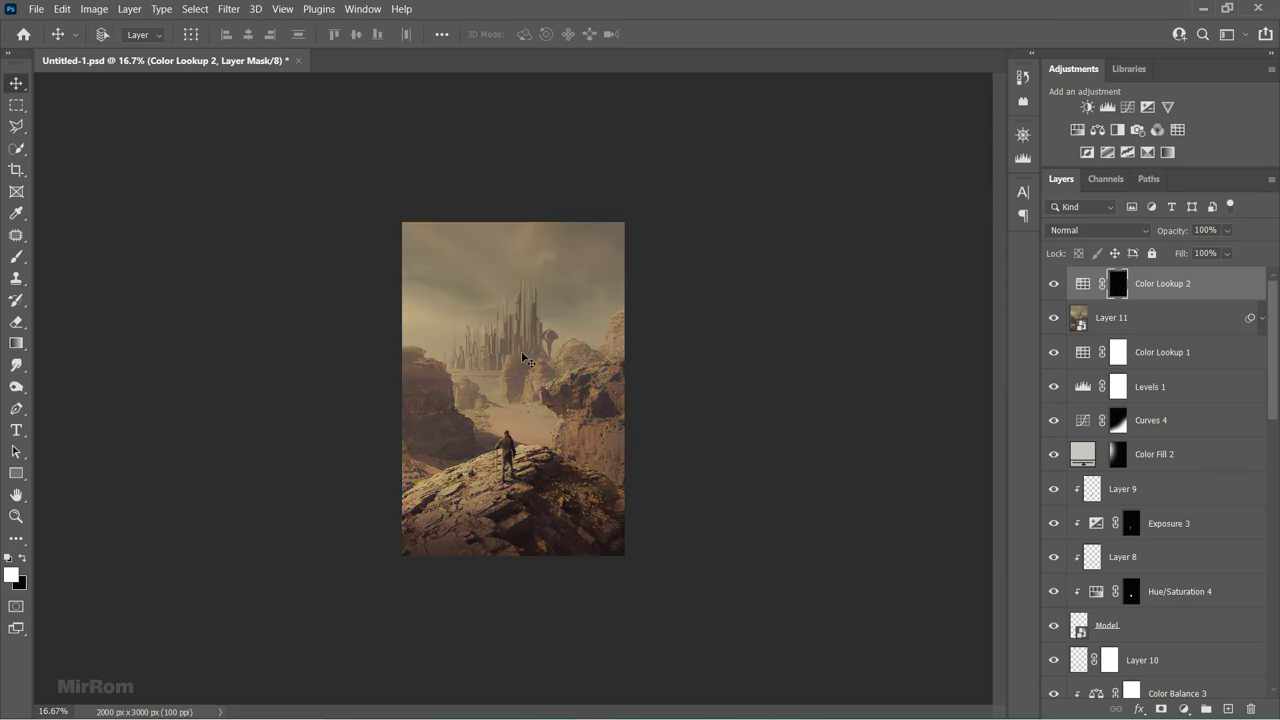
{"action": "key", "text": "b"}
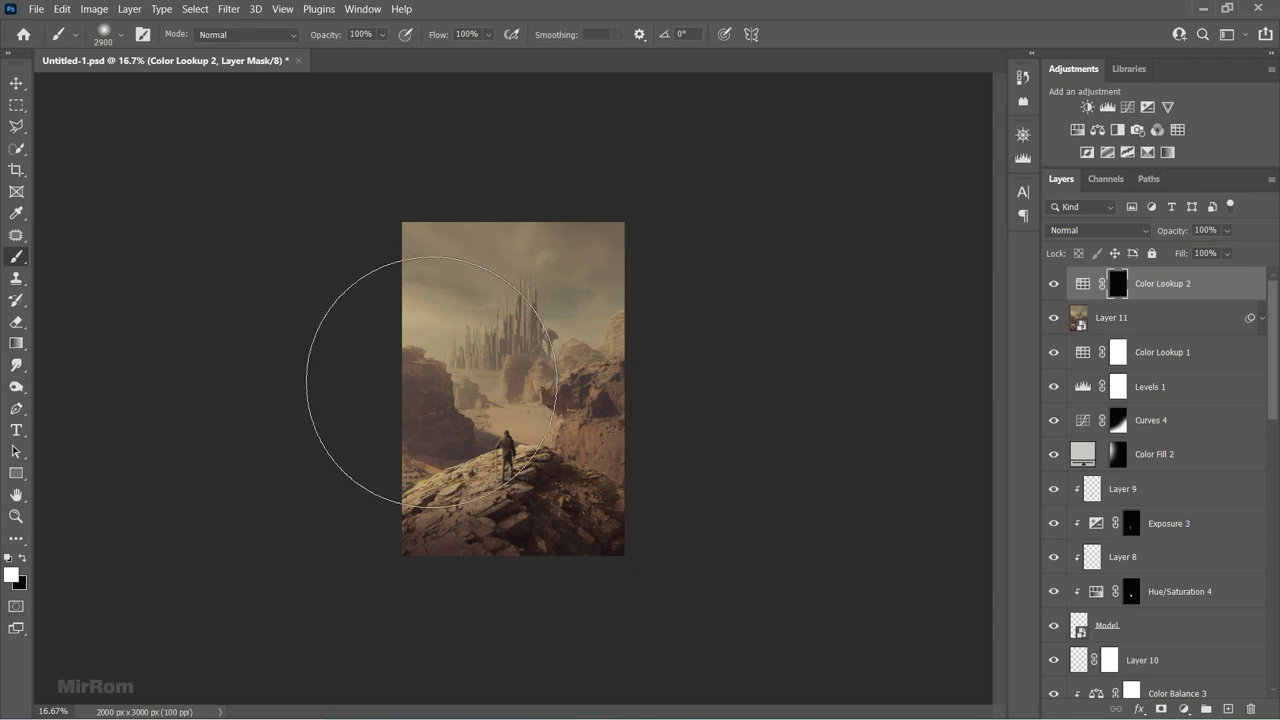
{"action": "left_click", "coordinate": [431, 382]}
{"action": "left_click", "coordinate": [431, 382]}
Scale the Color Lookup 2 mask up to about 127% and apply the transform.
{"action": "key", "text": "v"}
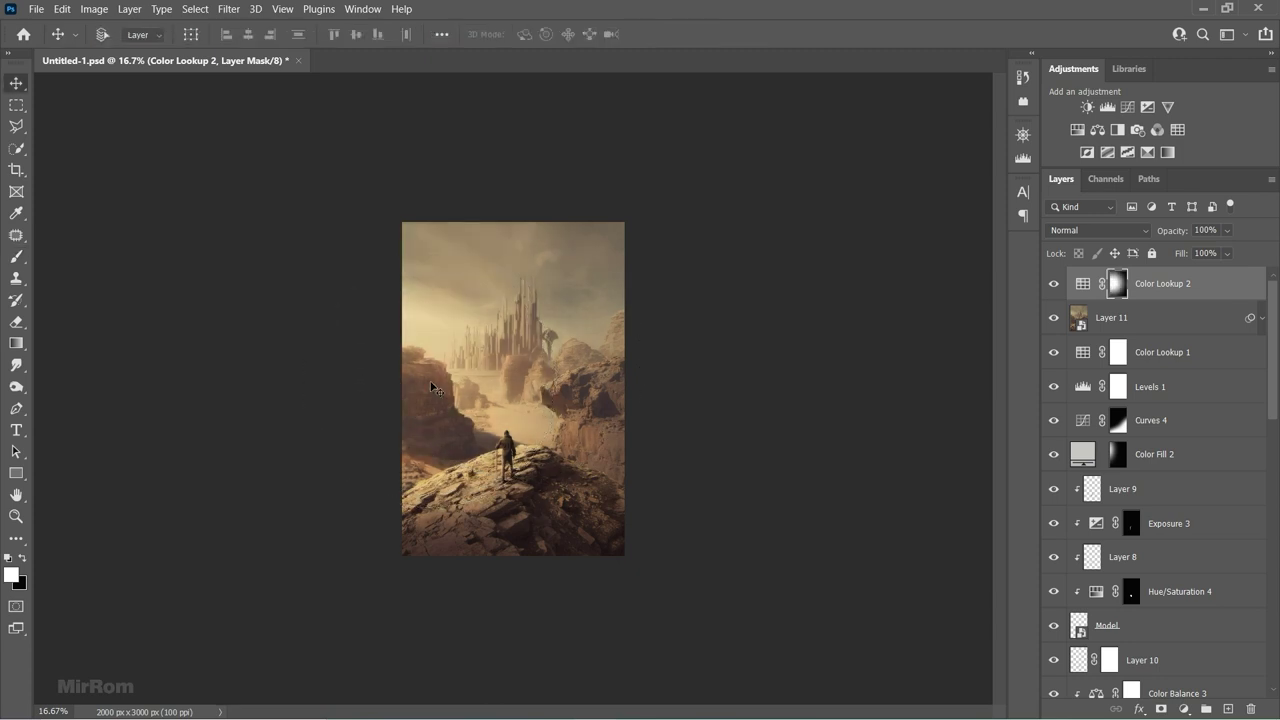
{"action": "key", "text": "ctrl+t"}
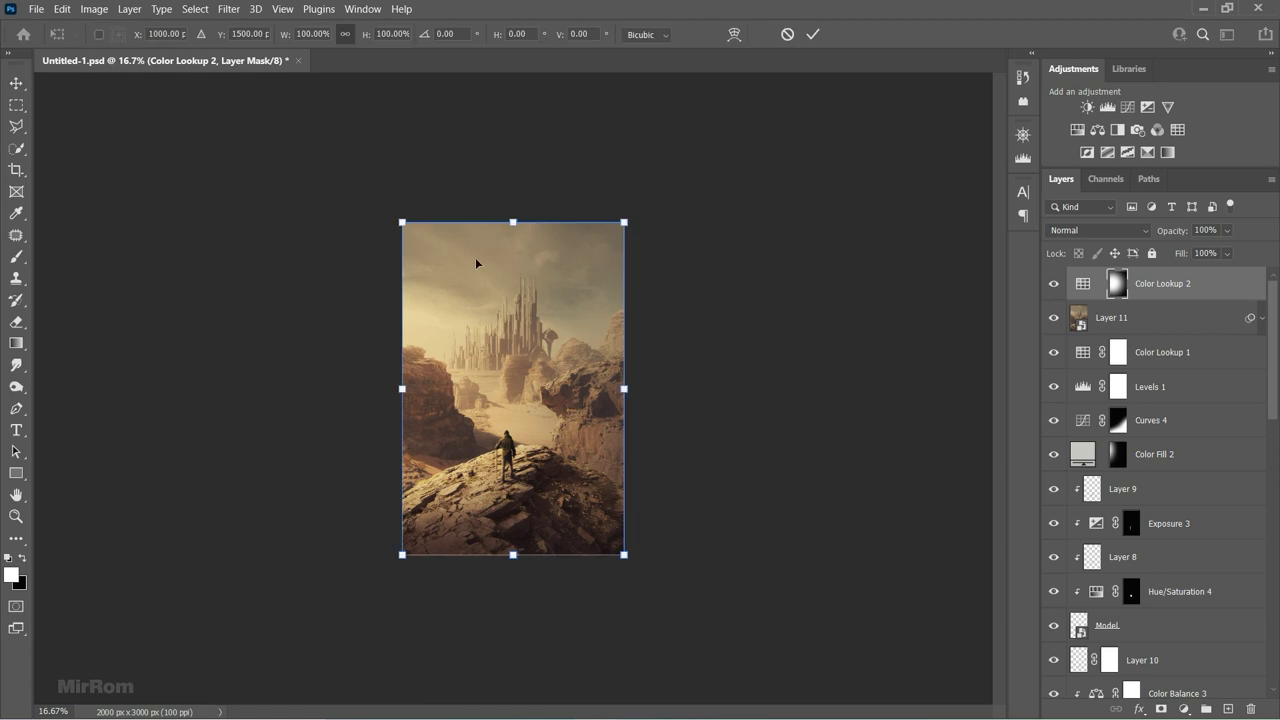
{"action": "left_click_drag", "start_coordinate": [403, 220], "coordinate": [371, 174]}
{"action": "left_click_drag", "start_coordinate": [654, 388], "coordinate": [634, 388]}
{"action": "left_click_drag", "start_coordinate": [371, 388], "coordinate": [355, 388]}
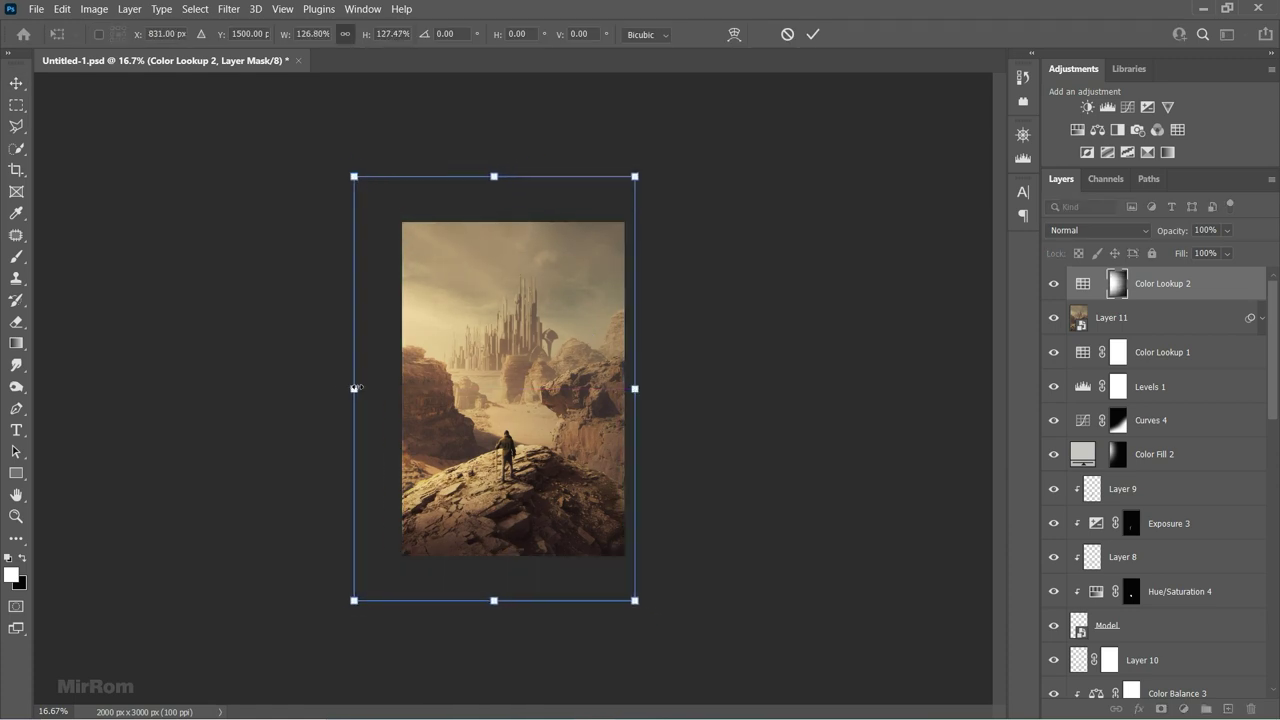
{"action": "left_click", "coordinate": [810, 35]}
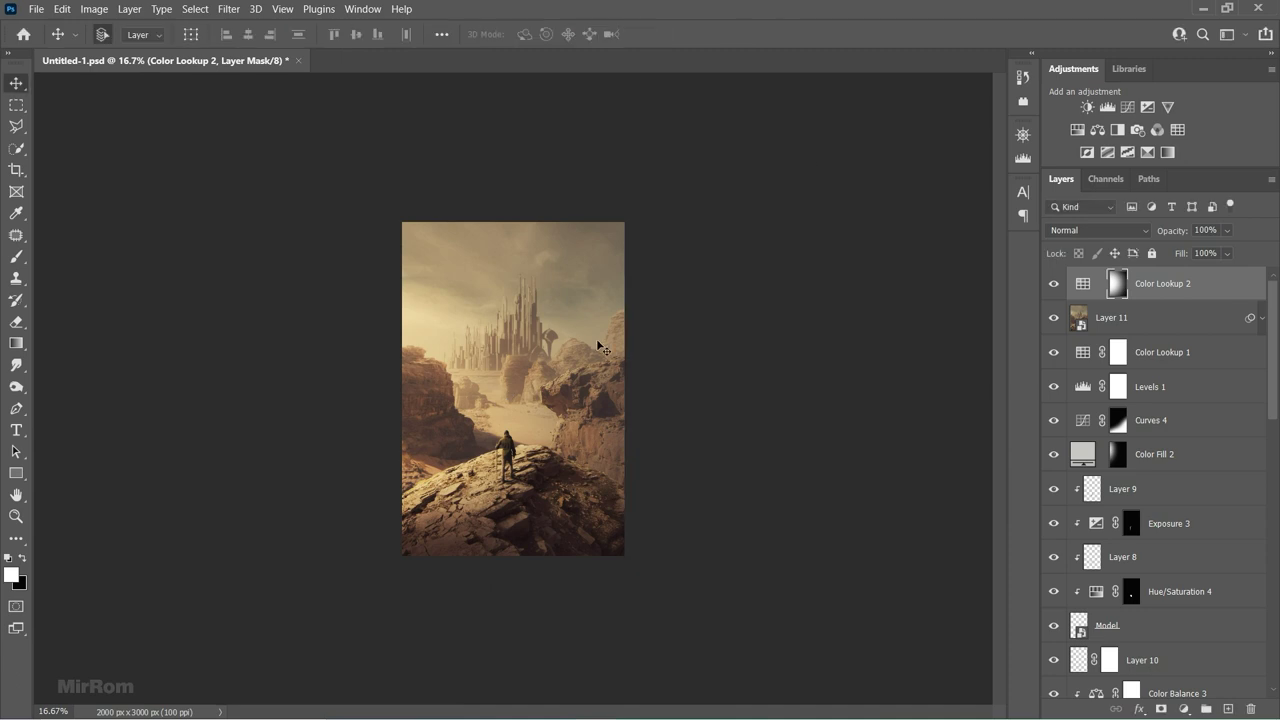
Lower Color Lookup 2's opacity to 87%, then hide it to compare.
{"action": "scroll", "coordinate": [598, 346], "scroll_direction": "up", "scroll_amount": 1}
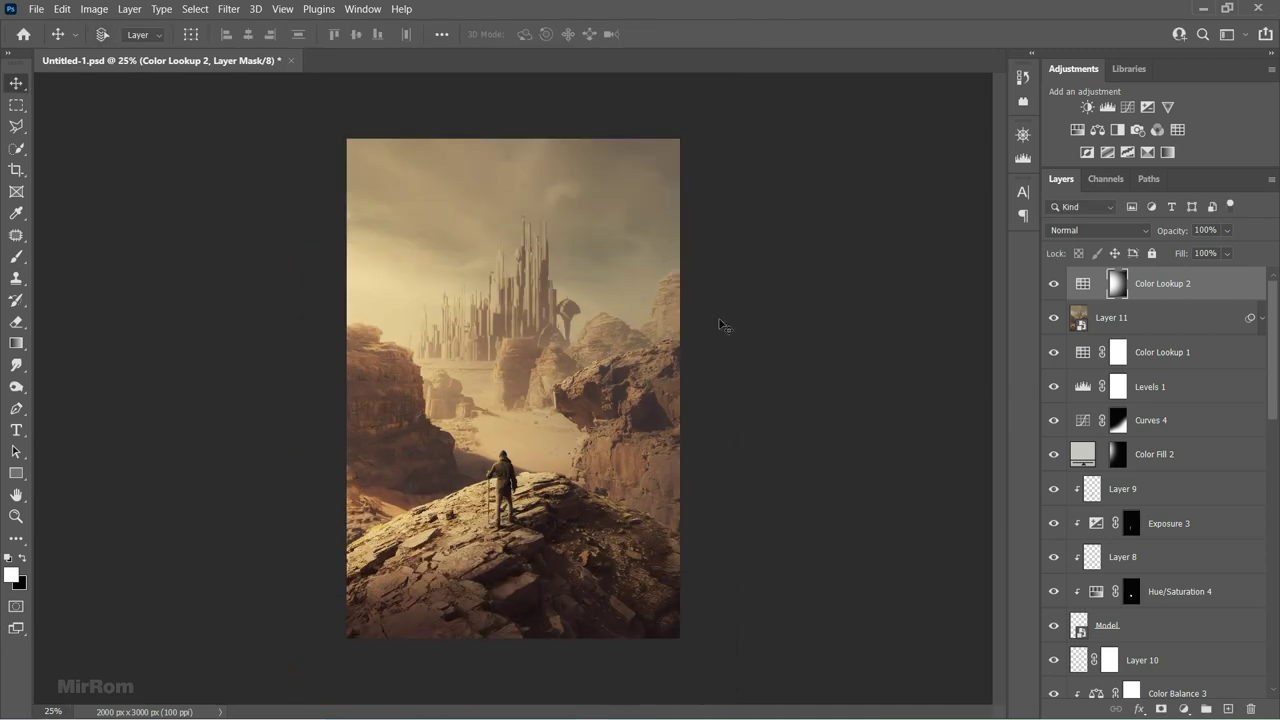
{"action": "left_click", "coordinate": [1053, 285]}
{"action": "left_click", "coordinate": [1053, 285]}
{"action": "left_click", "coordinate": [1082, 284]}
{"action": "left_click", "coordinate": [1227, 230]}
{"action": "left_click_drag", "start_coordinate": [1248, 252], "coordinate": [1240, 252]}
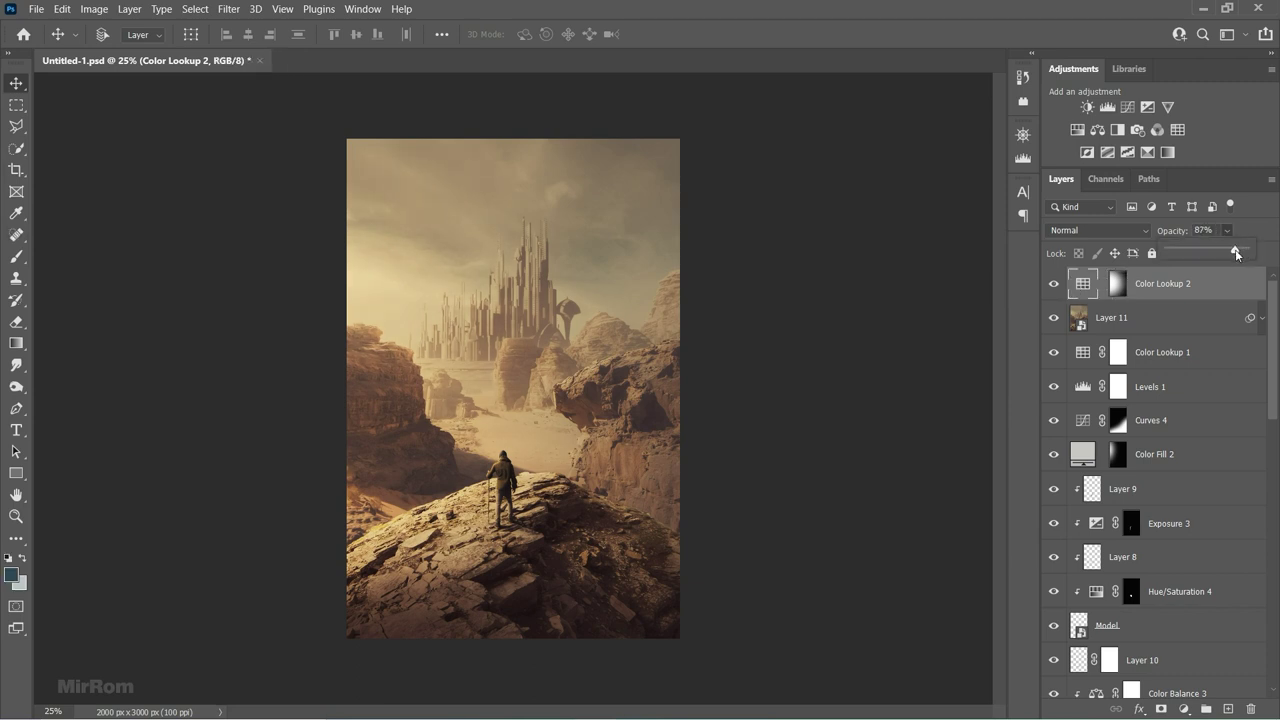
{"action": "left_click", "coordinate": [1051, 291]}
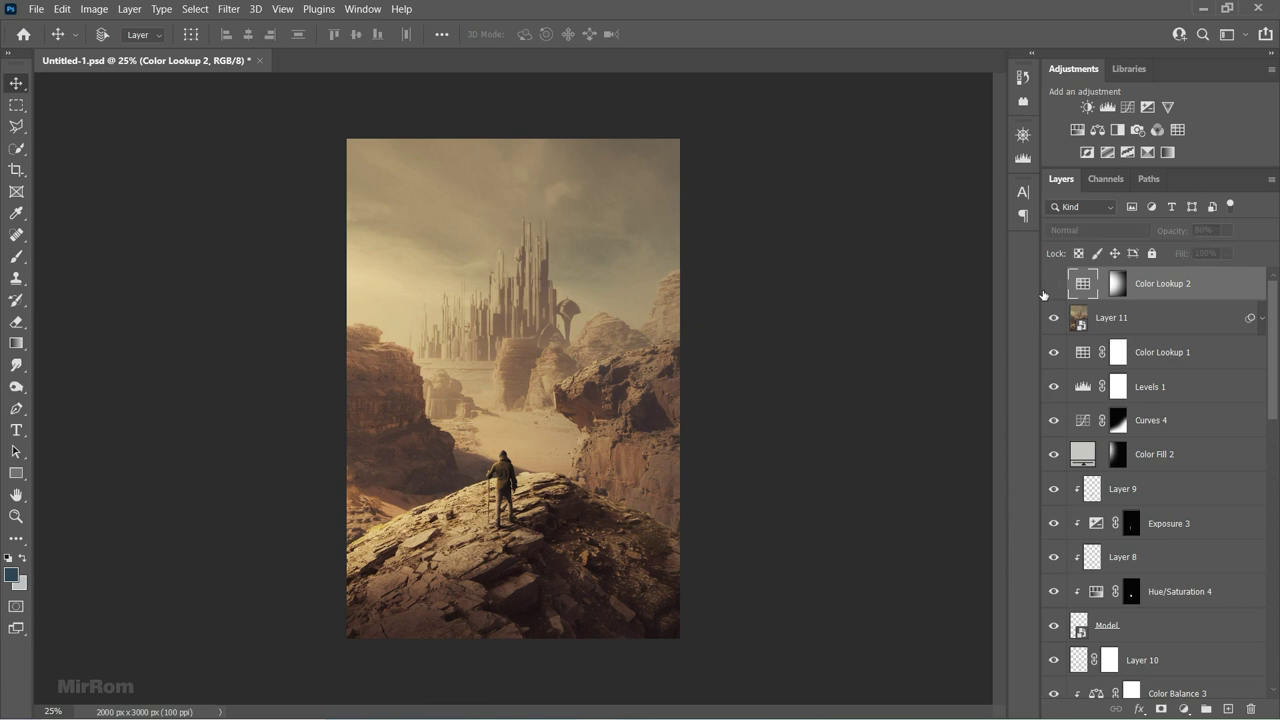
Hide Layer 11 and select the Exposure 1 layer mask.
{"action": "left_click", "coordinate": [1056, 320]}
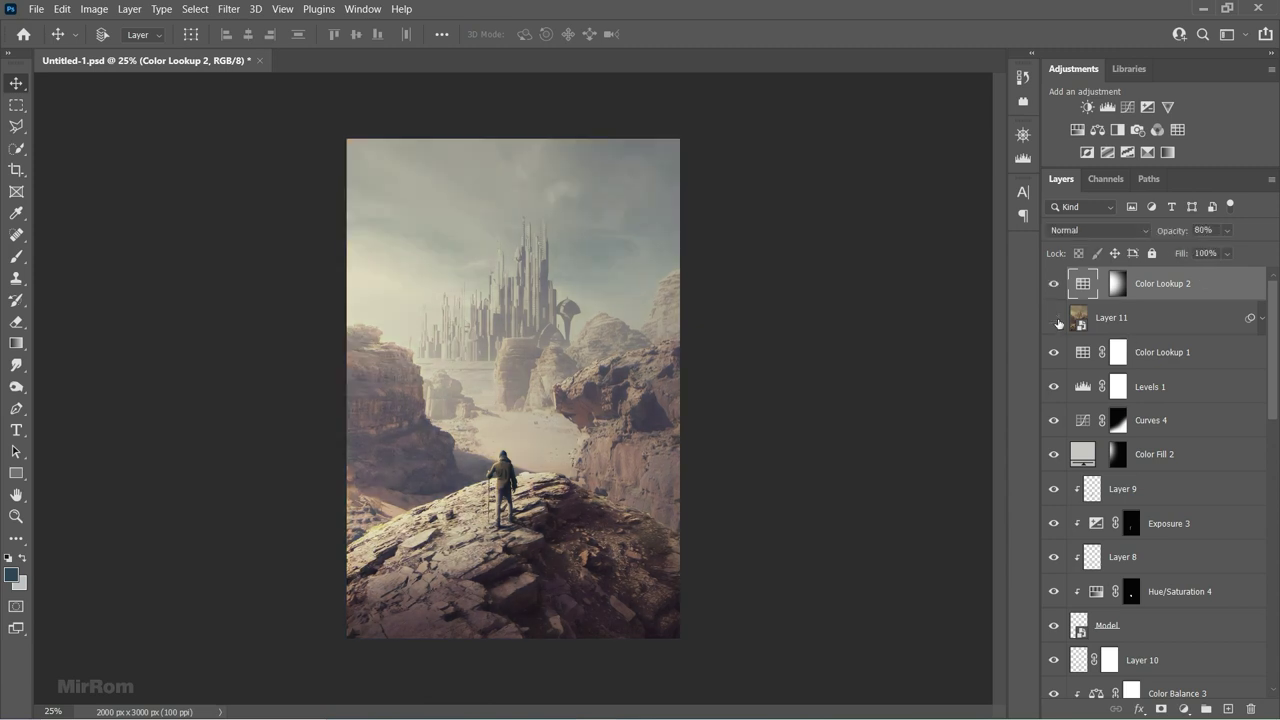
{"action": "scroll", "coordinate": [1080, 345], "scroll_direction": "down", "scroll_amount": 3}
{"action": "scroll", "coordinate": [1088, 360], "scroll_direction": "down", "scroll_amount": 4}
{"action": "scroll", "coordinate": [1097, 374], "scroll_direction": "down", "scroll_amount": 3}
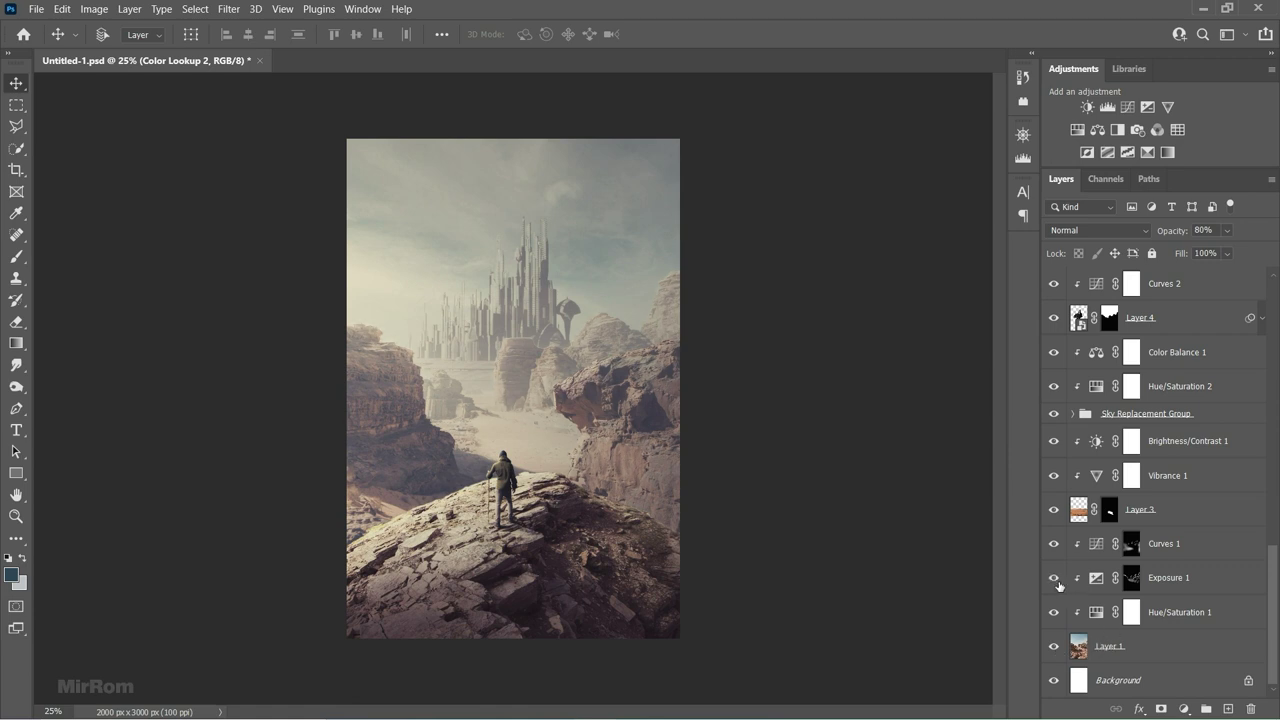
{"action": "left_click", "coordinate": [1131, 582]}
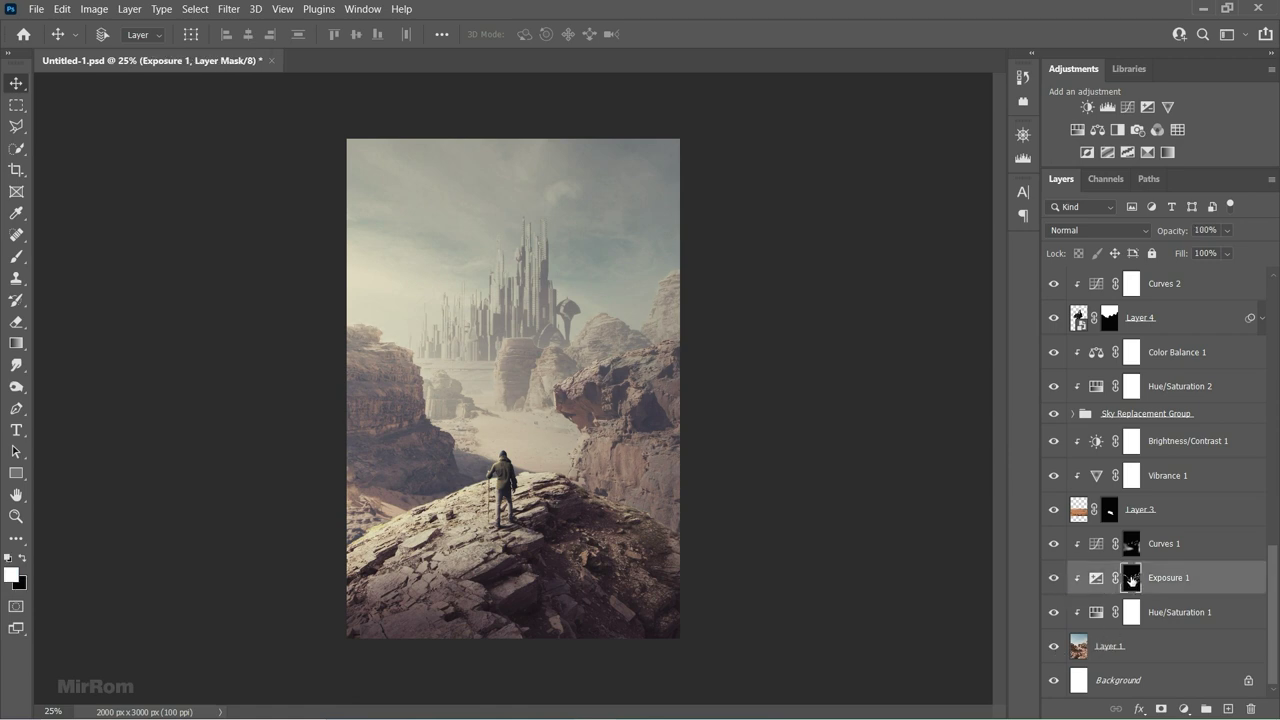
Load the saved Sel2 channel as the active selection.
{"action": "left_click", "coordinate": [195, 9]}
{"action": "left_click", "coordinate": [230, 352]}
{"action": "left_click", "coordinate": [600, 205]}
{"action": "left_click", "coordinate": [600, 268]}
{"action": "left_click", "coordinate": [770, 170]}
{"action": "scroll", "coordinate": [612, 496], "scroll_direction": "up", "scroll_amount": 2}
Brush the right cliff rocks on the Exposure 1 mask at sizes 300–250, then deselect.
{"action": "key", "text": "b"}
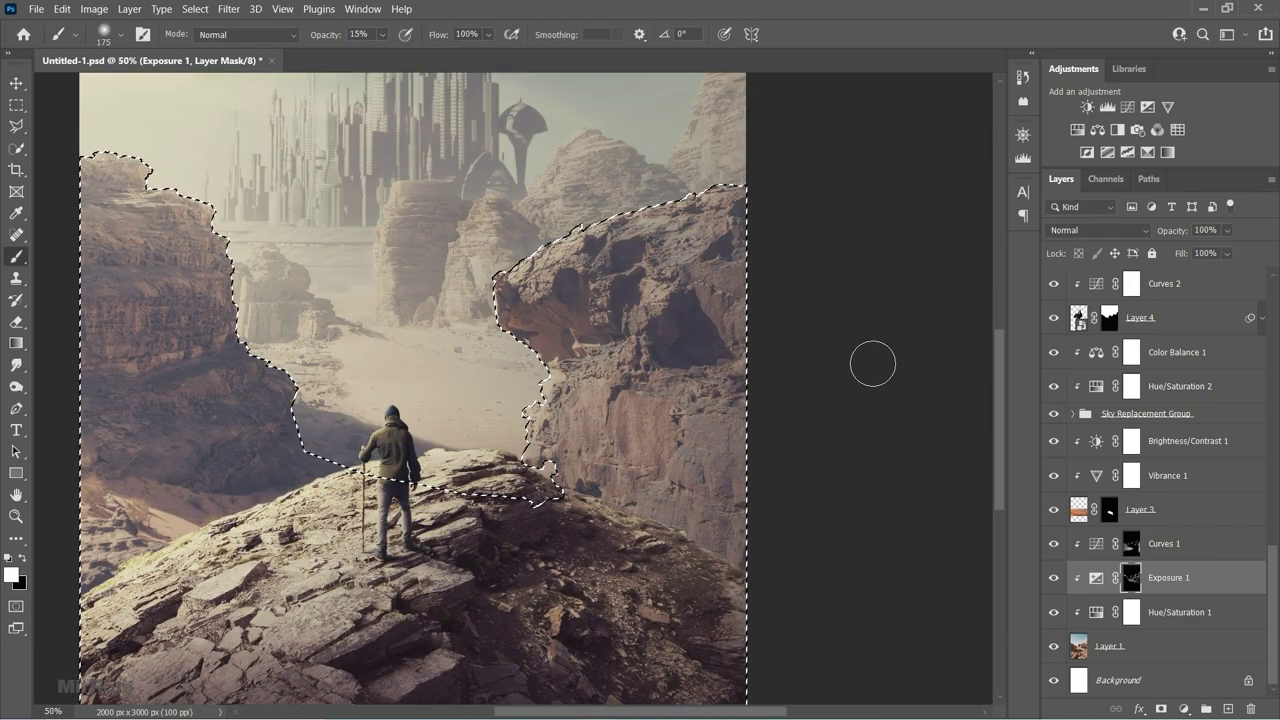
{"action": "key", "text": "bracketright"}
{"action": "key", "text": "bracketright"}
{"action": "key", "text": "bracketright"}
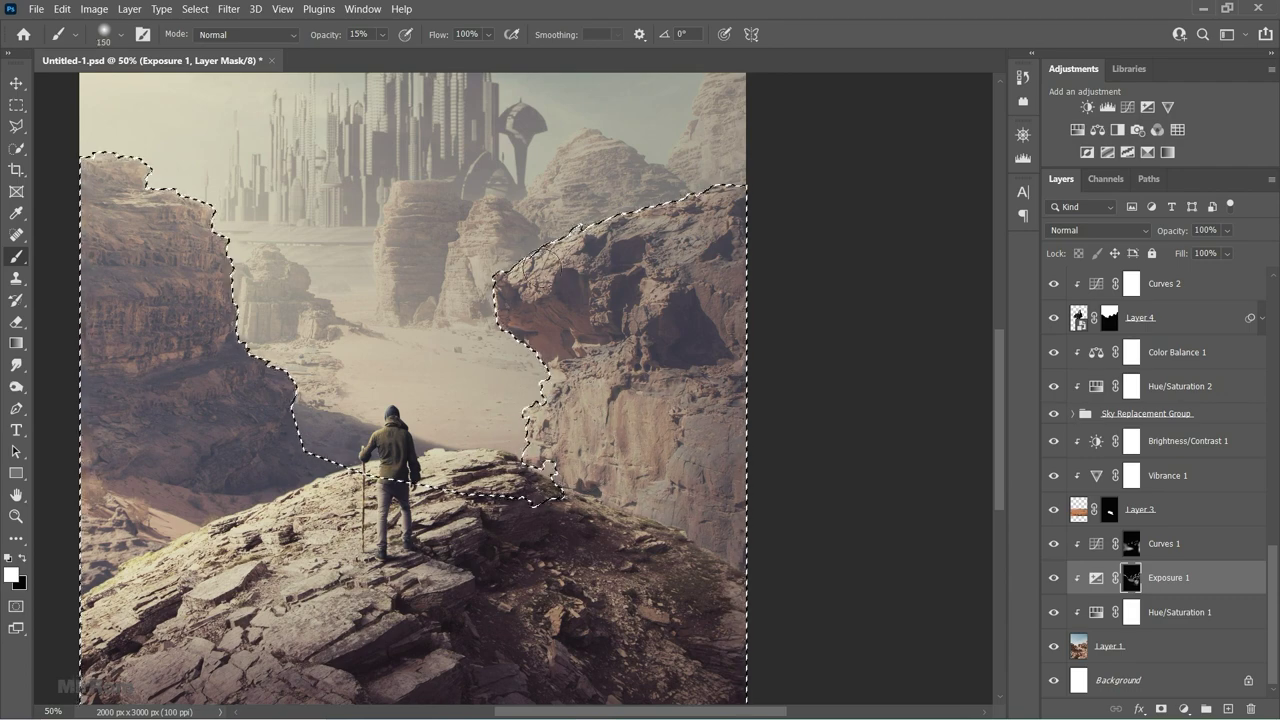
{"action": "key", "text": "bracketleft"}
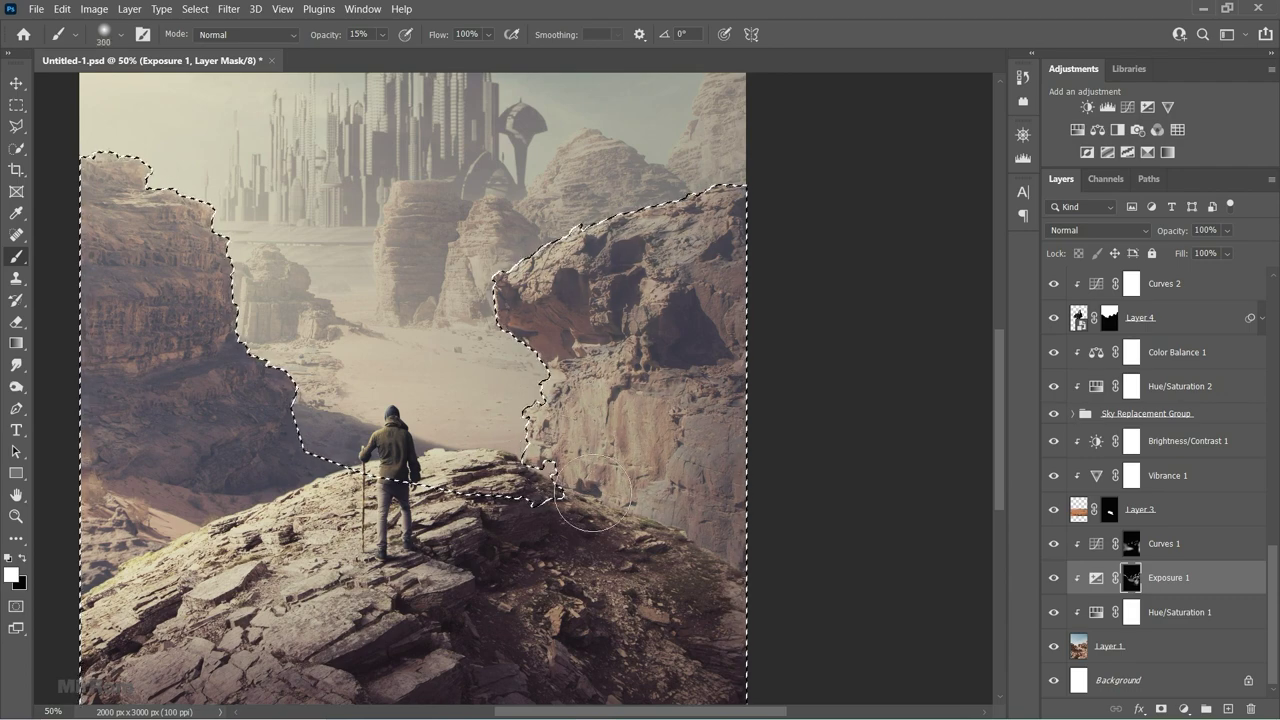
{"action": "key", "text": "ctrl+d"}
Zoom out to the whole image and select the Color Lookup 1 layer.
{"action": "key", "text": "ctrl+minus"}
{"action": "key", "text": "ctrl+minus"}
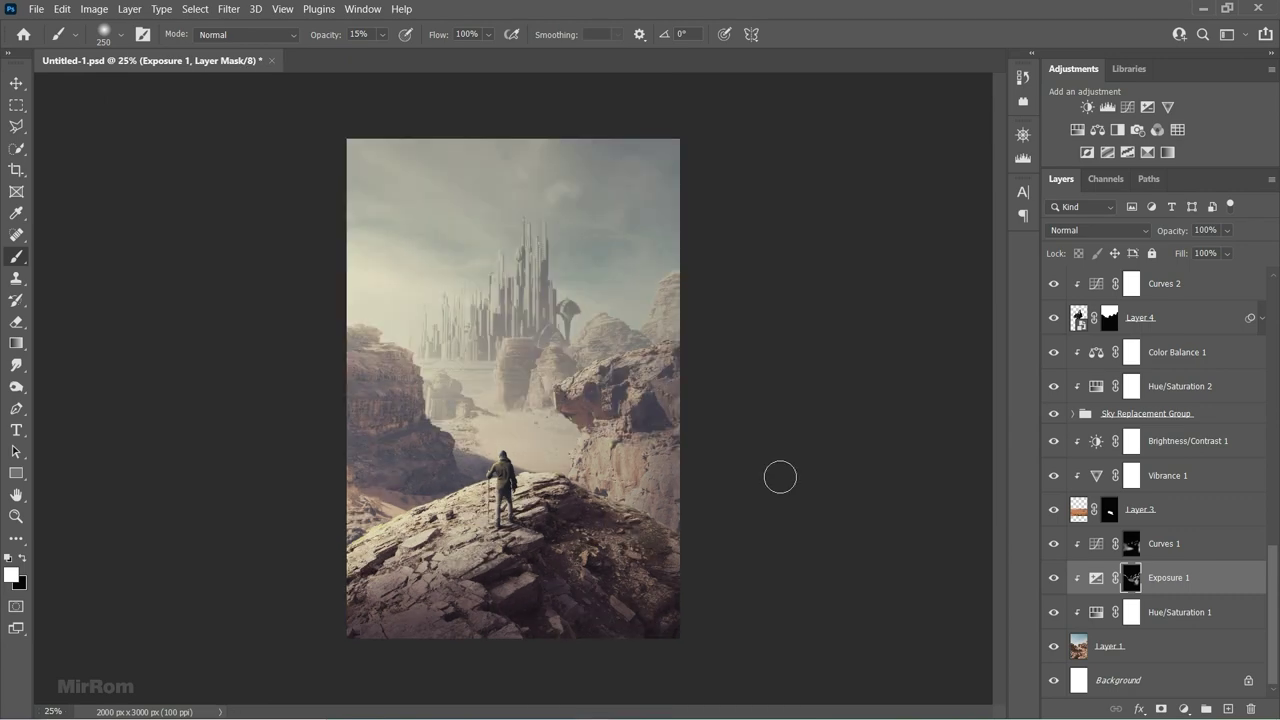
{"action": "scroll", "coordinate": [1165, 531], "scroll_direction": "up", "scroll_amount": 2}
{"action": "scroll", "coordinate": [1168, 520], "scroll_direction": "up", "scroll_amount": 2}
{"action": "scroll", "coordinate": [1171, 512], "scroll_direction": "up", "scroll_amount": 2}
{"action": "scroll", "coordinate": [1175, 502], "scroll_direction": "up", "scroll_amount": 2}
{"action": "left_click", "coordinate": [1165, 360]}
Hide Color Lookup 2 and stamp the visible layers into a smart object, Layer 12.
{"action": "key", "text": "v"}
{"action": "left_click", "coordinate": [1053, 283]}
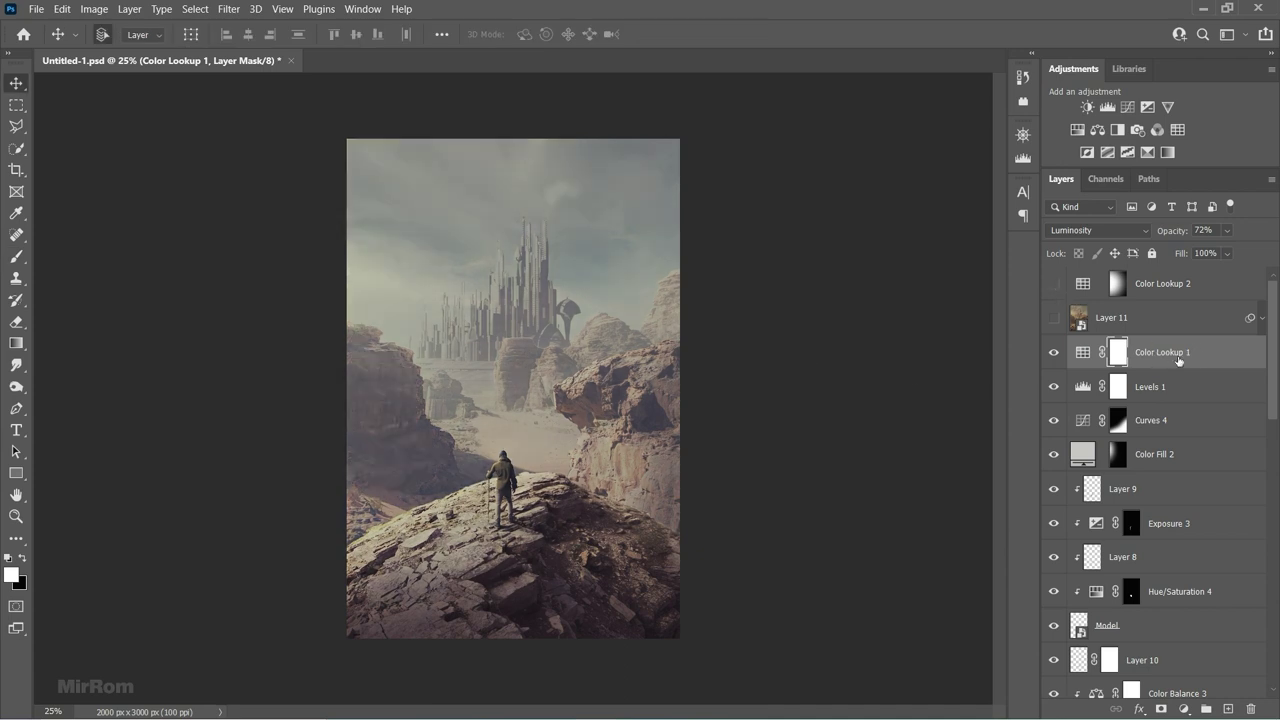
{"action": "key", "text": "ctrl+shift+alt+e"}
{"action": "right_click", "coordinate": [1180, 360]}
{"action": "left_click", "coordinate": [1158, 436]}
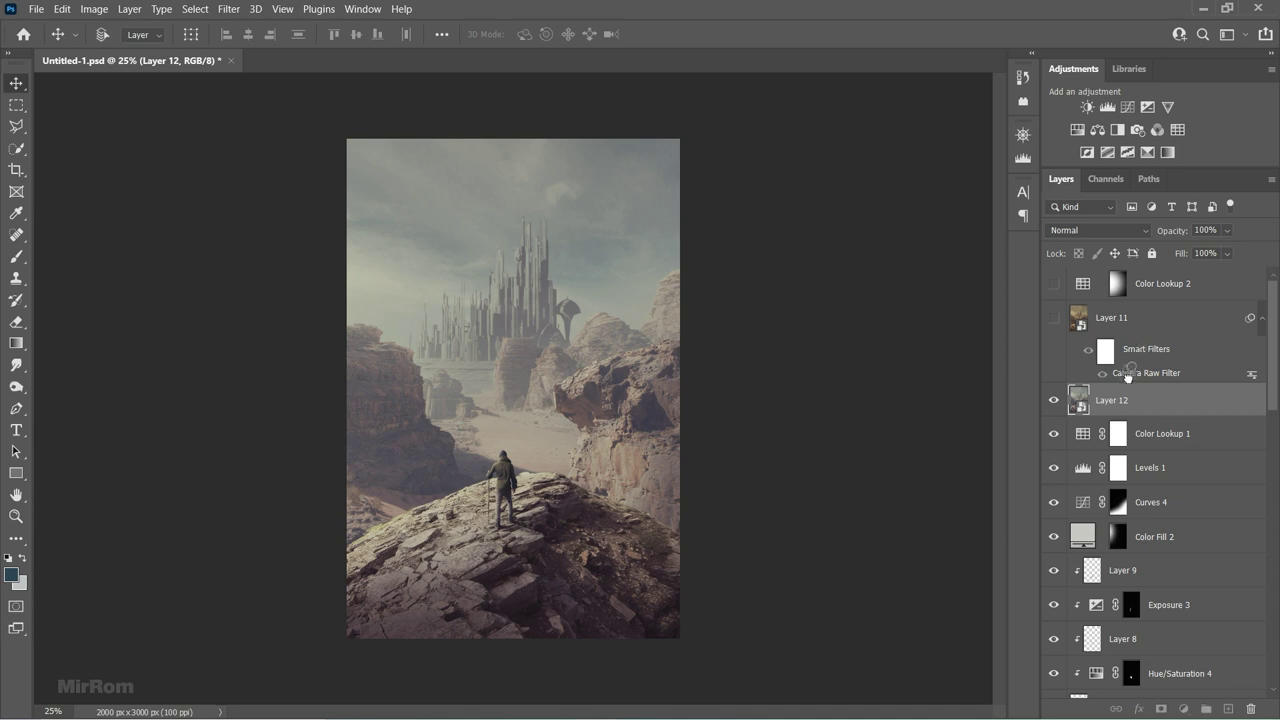
Move the Camera Raw filter onto Layer 12 and delete the old Layer 11.
{"action": "left_click_drag", "start_coordinate": [1115, 400], "coordinate": [1117, 404]}
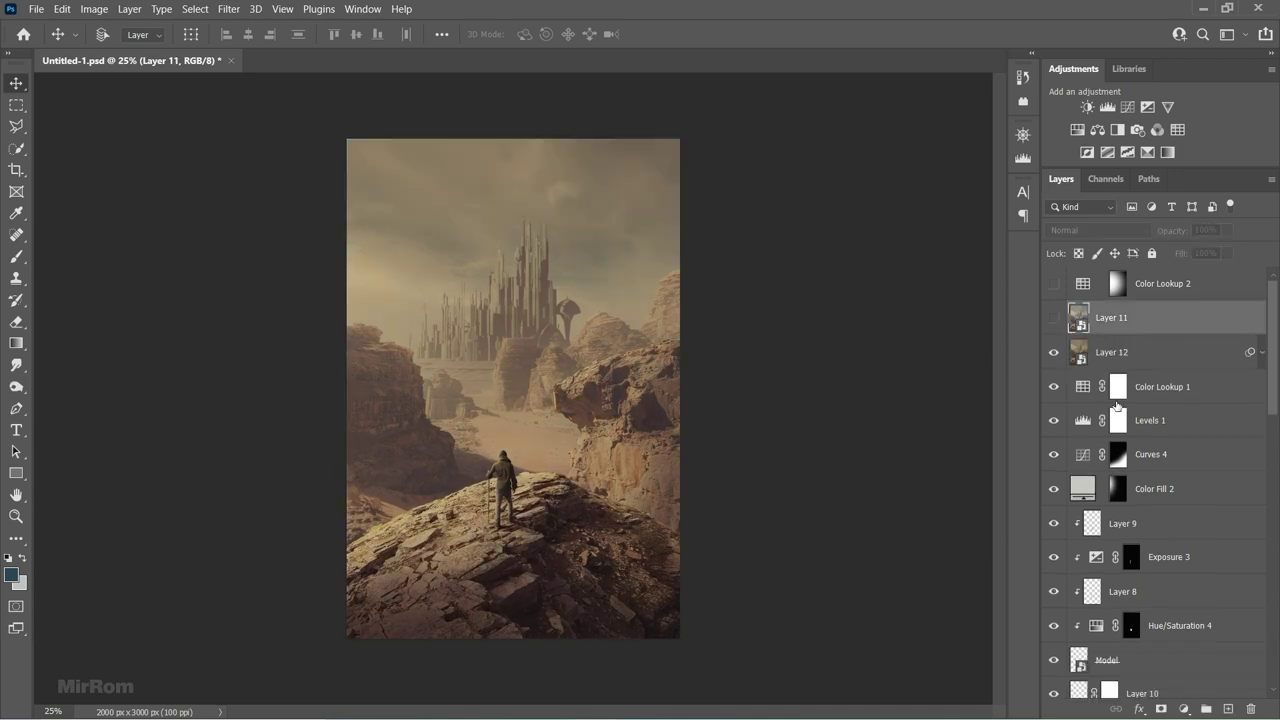
{"action": "left_click", "coordinate": [1054, 284]}
{"action": "left_click_drag", "start_coordinate": [1108, 325], "coordinate": [1250, 708]}
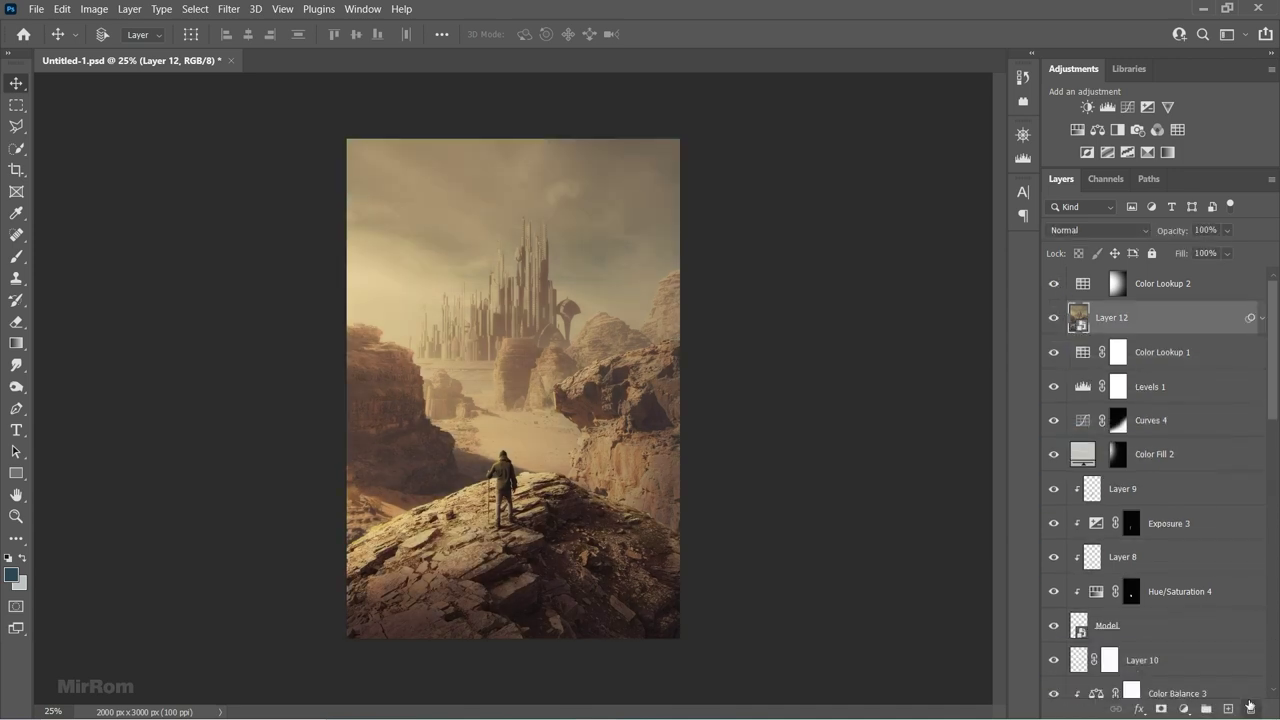
Set Color Lookup 2's opacity to 80% and save the document.
{"action": "left_click", "coordinate": [1078, 288]}
{"action": "key", "text": "8"}
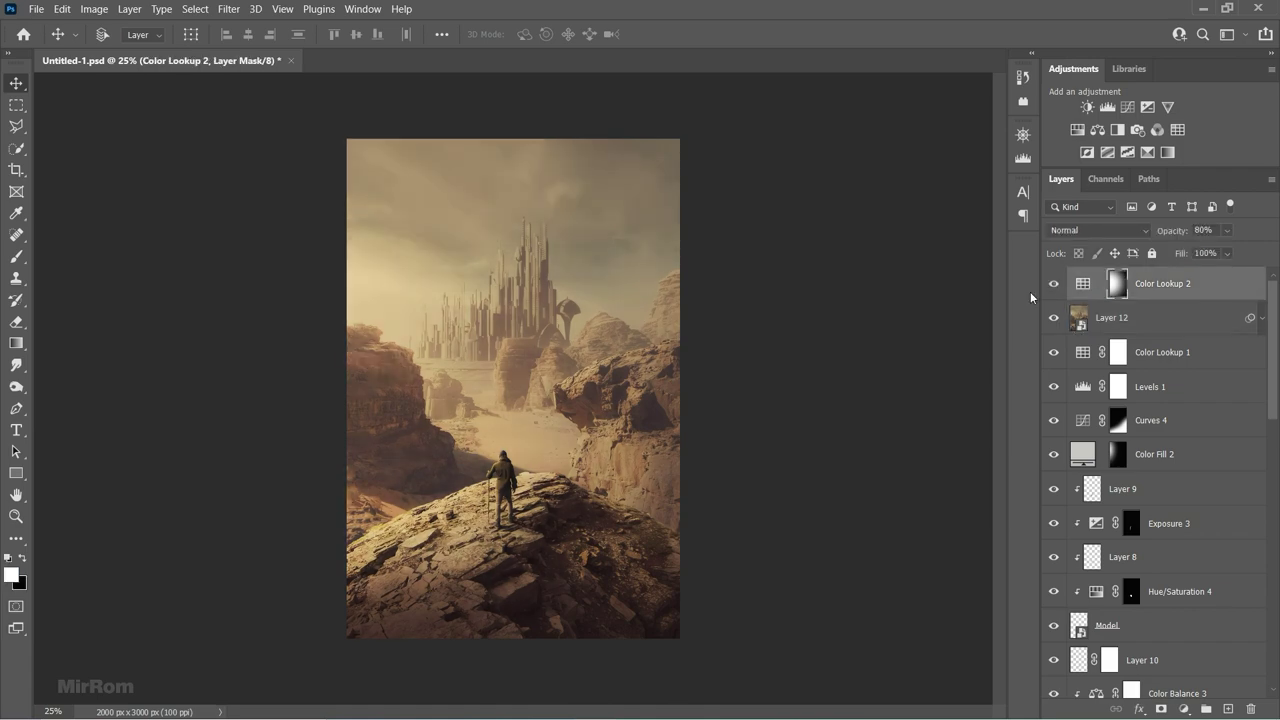
{"action": "key", "text": "ctrl+s"}
Hide Color Lookup 2 to check the layers underneath.
{"action": "scroll", "coordinate": [545, 495], "scroll_direction": "up", "scroll_amount": 2}
{"action": "scroll", "coordinate": [540, 493], "scroll_direction": "down", "scroll_amount": 1}
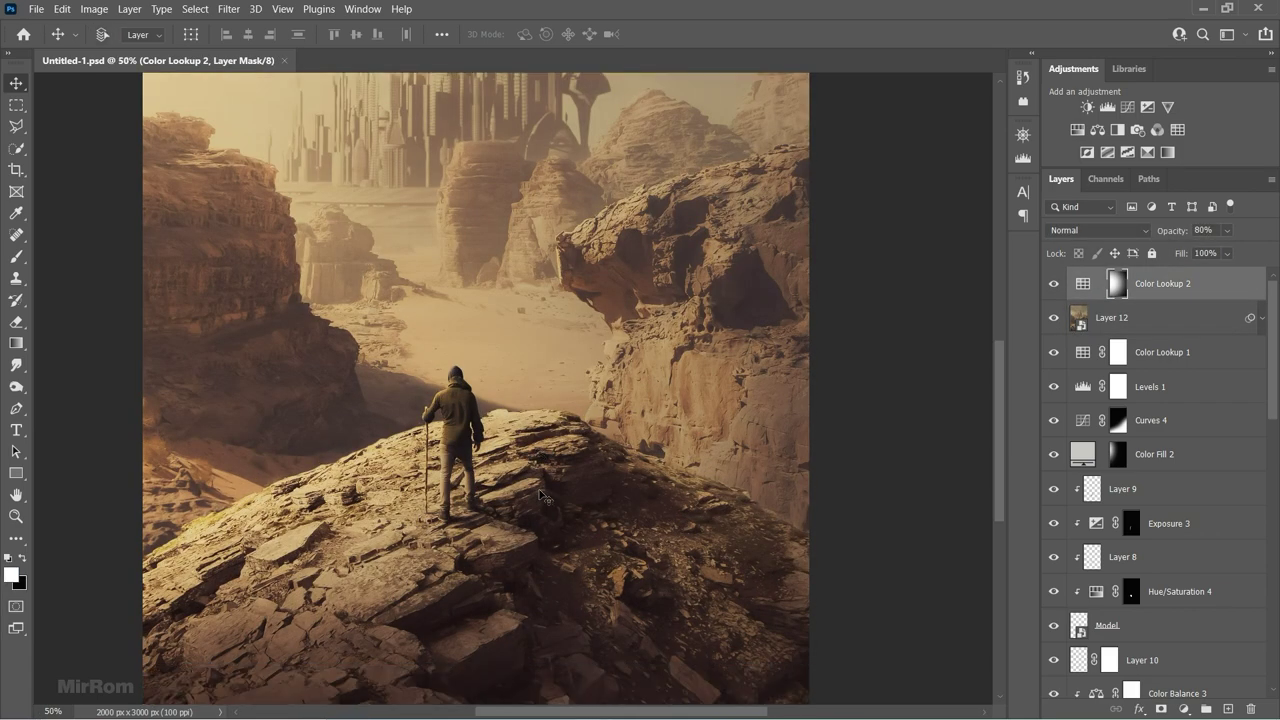
{"action": "scroll", "coordinate": [540, 493], "scroll_direction": "down", "scroll_amount": 2}
{"action": "scroll", "coordinate": [540, 493], "scroll_direction": "down", "scroll_amount": 1}
{"action": "left_click", "coordinate": [1053, 283]}
{"action": "scroll", "coordinate": [1051, 510], "scroll_direction": "down", "scroll_amount": 2}
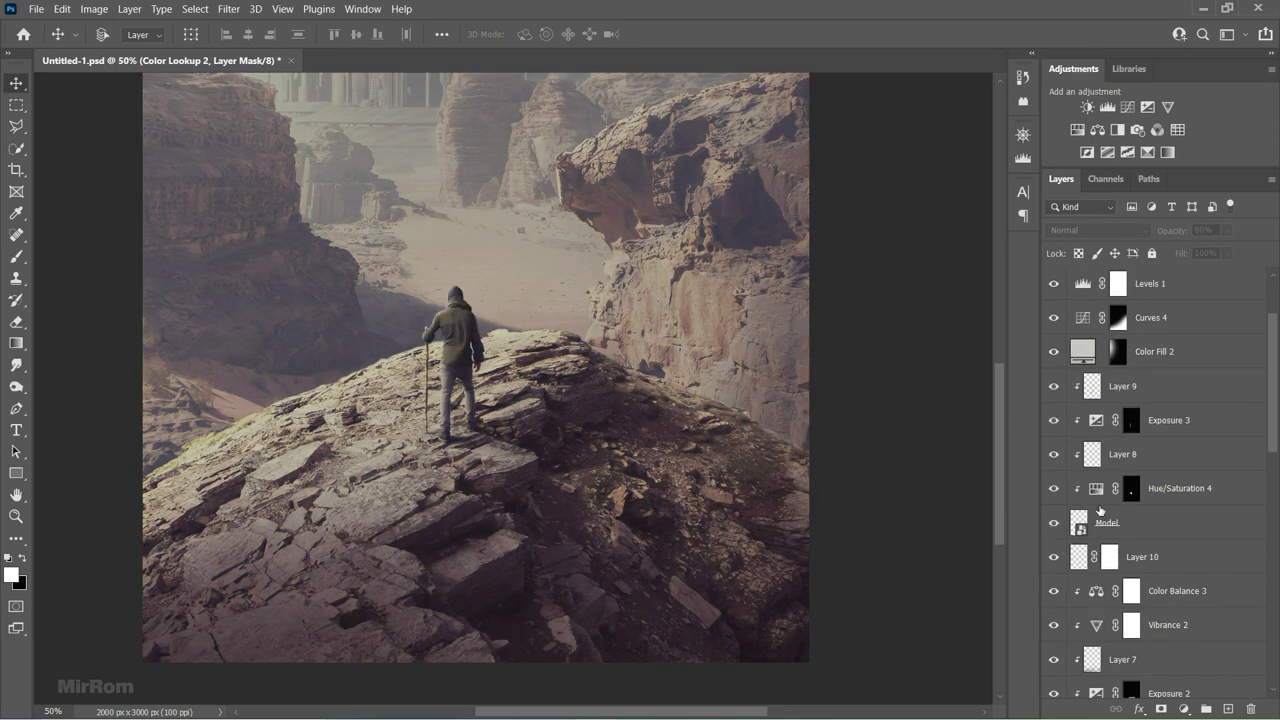
Lower Layer 9's opacity to 66% and toggle its visibility to compare.
{"action": "left_click", "coordinate": [1110, 520]}
{"action": "left_click", "coordinate": [1095, 394]}
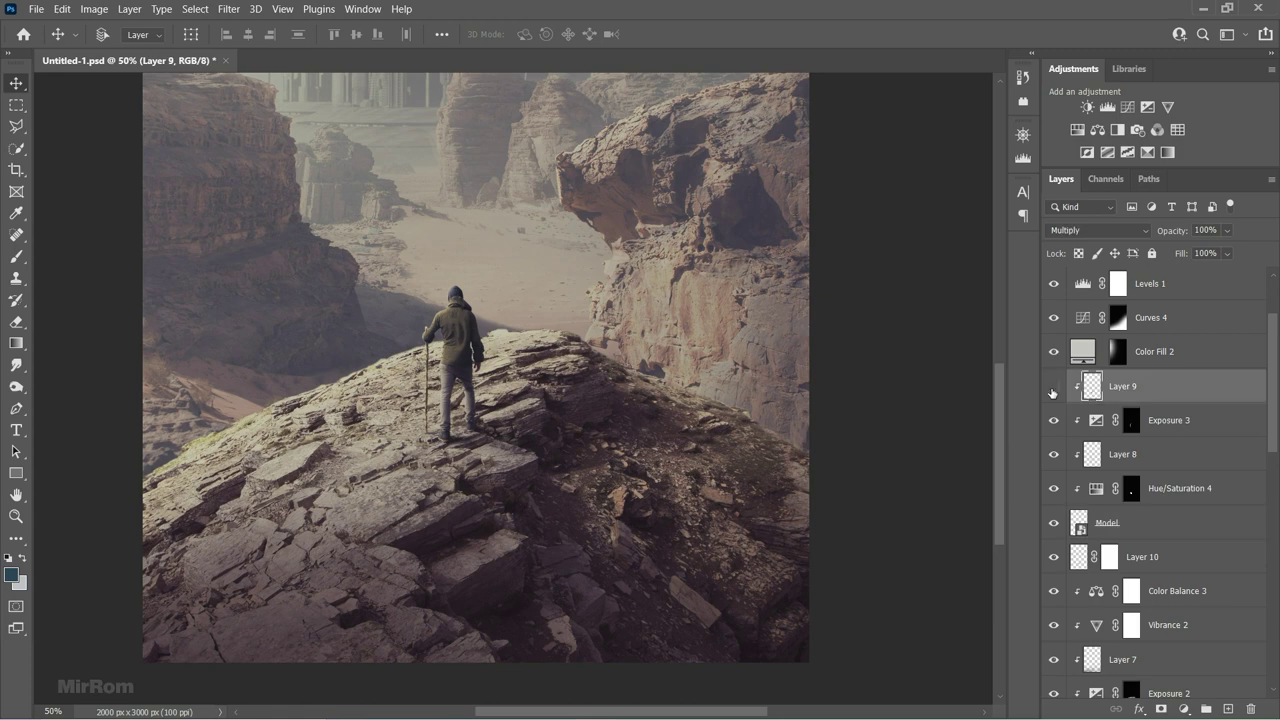
{"action": "left_click", "coordinate": [1095, 230]}
{"action": "key", "text": "Escape"}
{"action": "left_click_drag", "start_coordinate": [1227, 230], "coordinate": [1226, 250]}
{"action": "left_click", "coordinate": [1052, 388]}
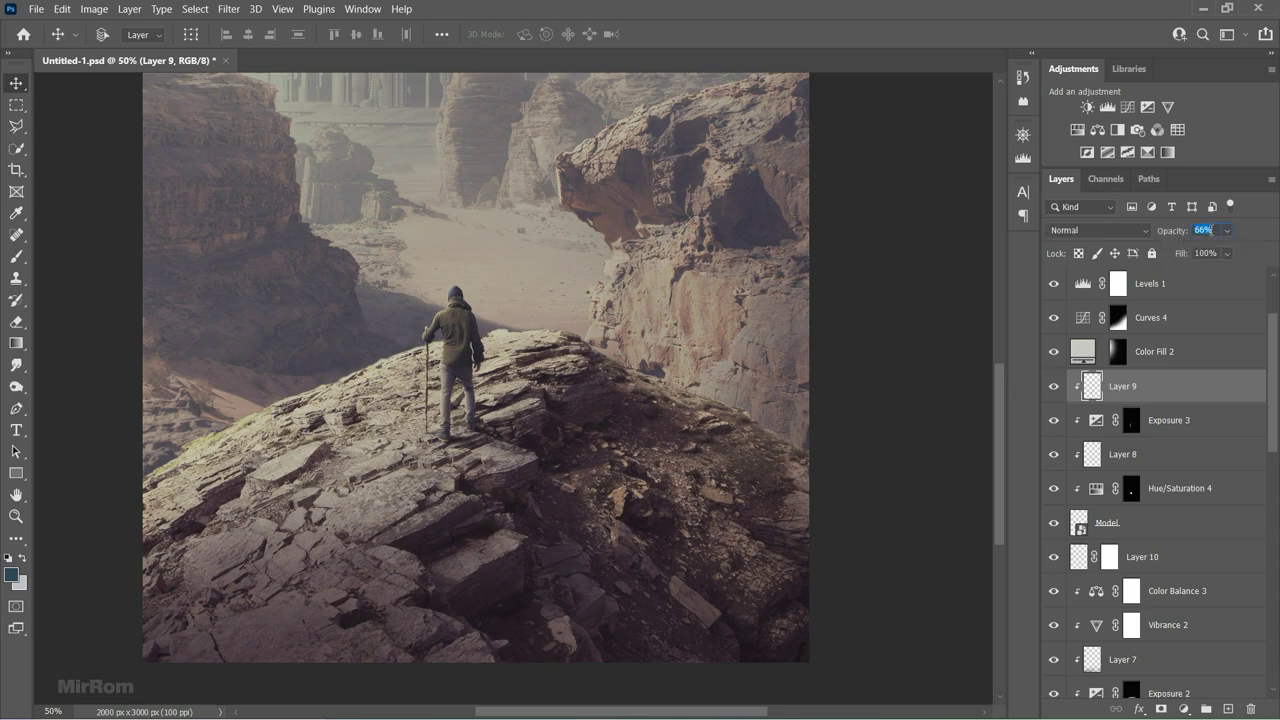
Stamp the visible layers above Color Lookup 1 into smart object Layer 13.
{"action": "scroll", "coordinate": [1148, 392], "scroll_direction": "up", "scroll_amount": 3}
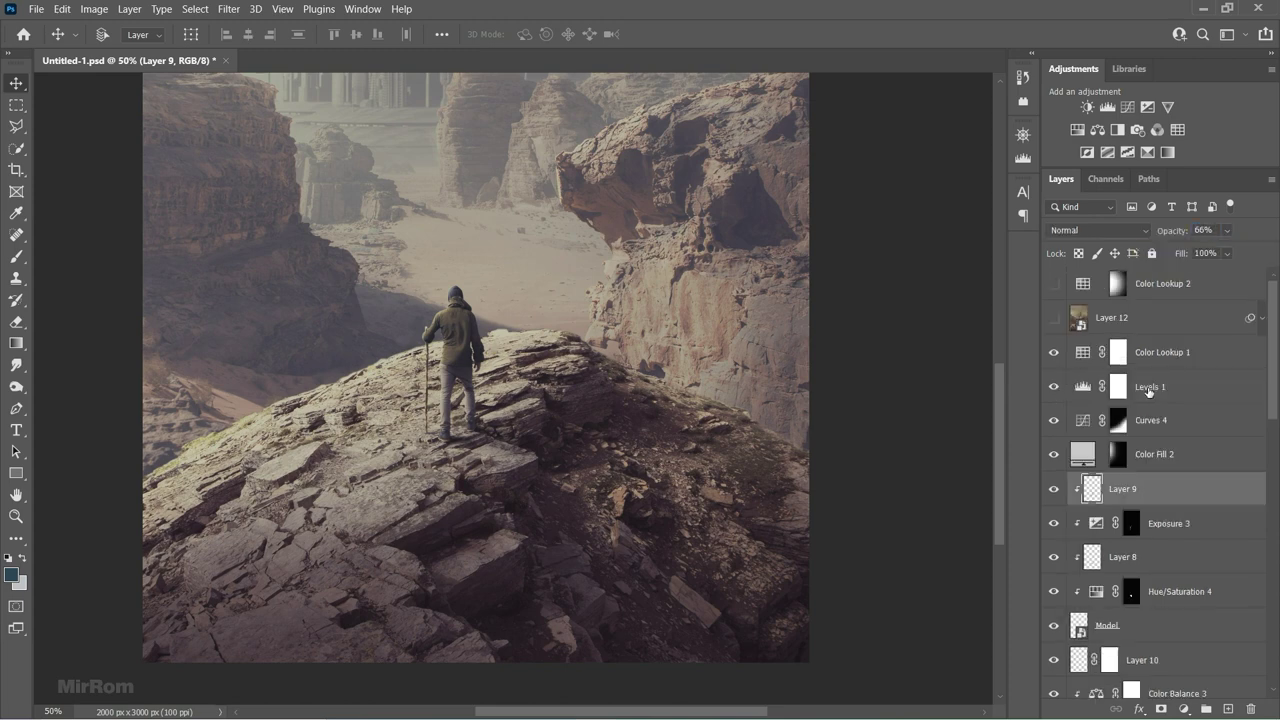
{"action": "left_click", "coordinate": [1164, 362]}
{"action": "key", "text": "ctrl+shift+alt+e"}
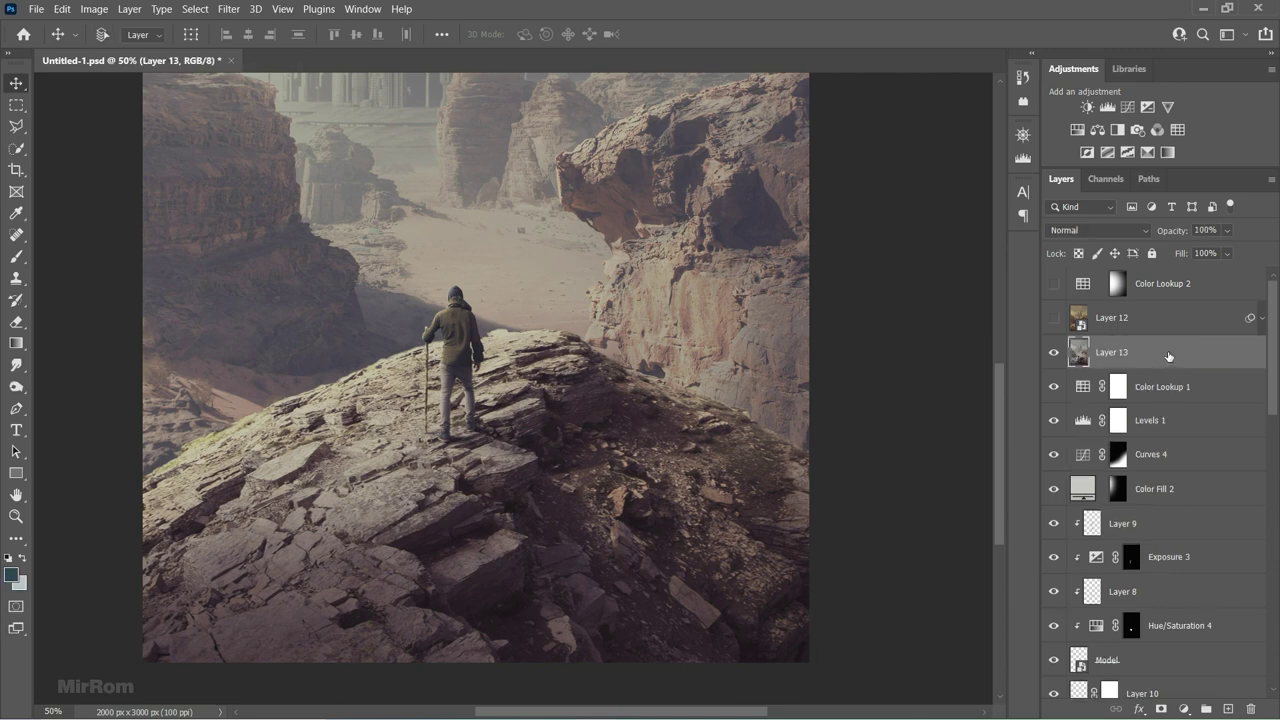
{"action": "left_click", "coordinate": [1273, 186]}
{"action": "left_click", "coordinate": [1140, 440]}
Move the Camera Raw filter from Layer 12 onto Layer 13 and save the document.
{"action": "left_click", "coordinate": [1262, 318]}
{"action": "mouse_move", "coordinate": [1131, 358]}
{"action": "left_mouse_down"}
{"action": "mouse_move", "coordinate": [1117, 402]}
{"action": "mouse_move", "coordinate": [995, 397]}
{"action": "left_mouse_up"}
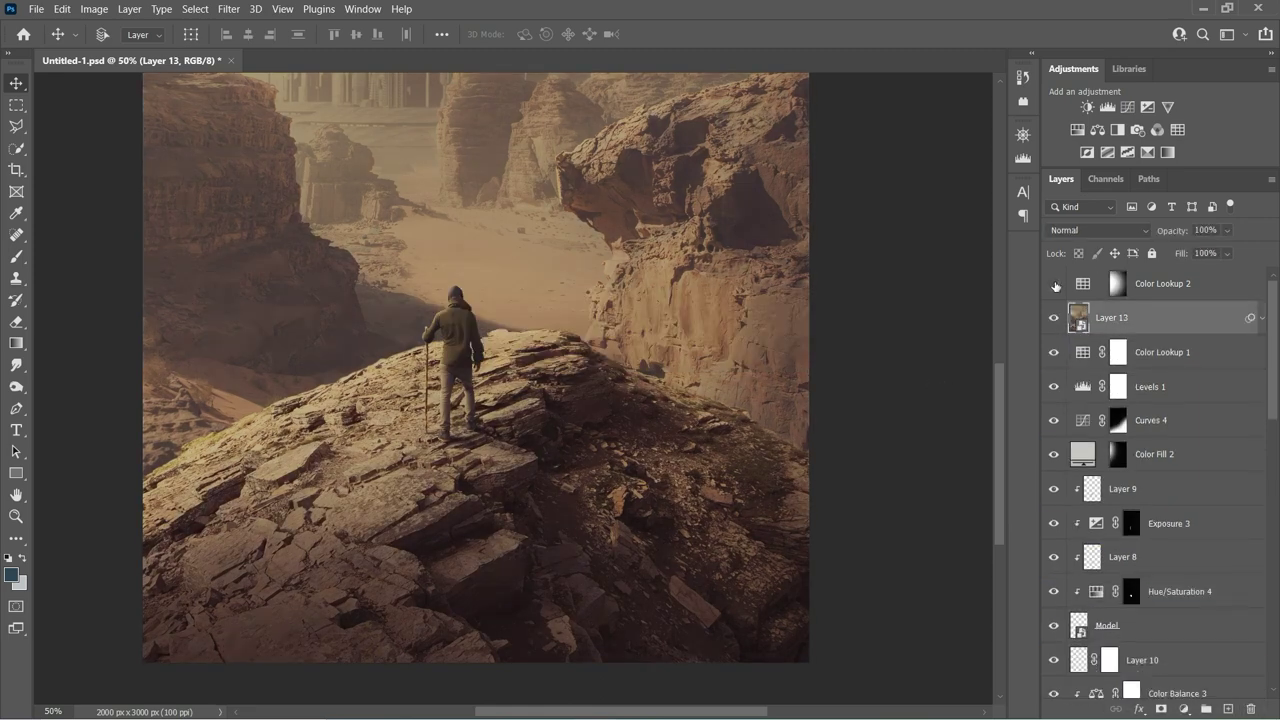
{"action": "key", "text": "ctrl+minus"}
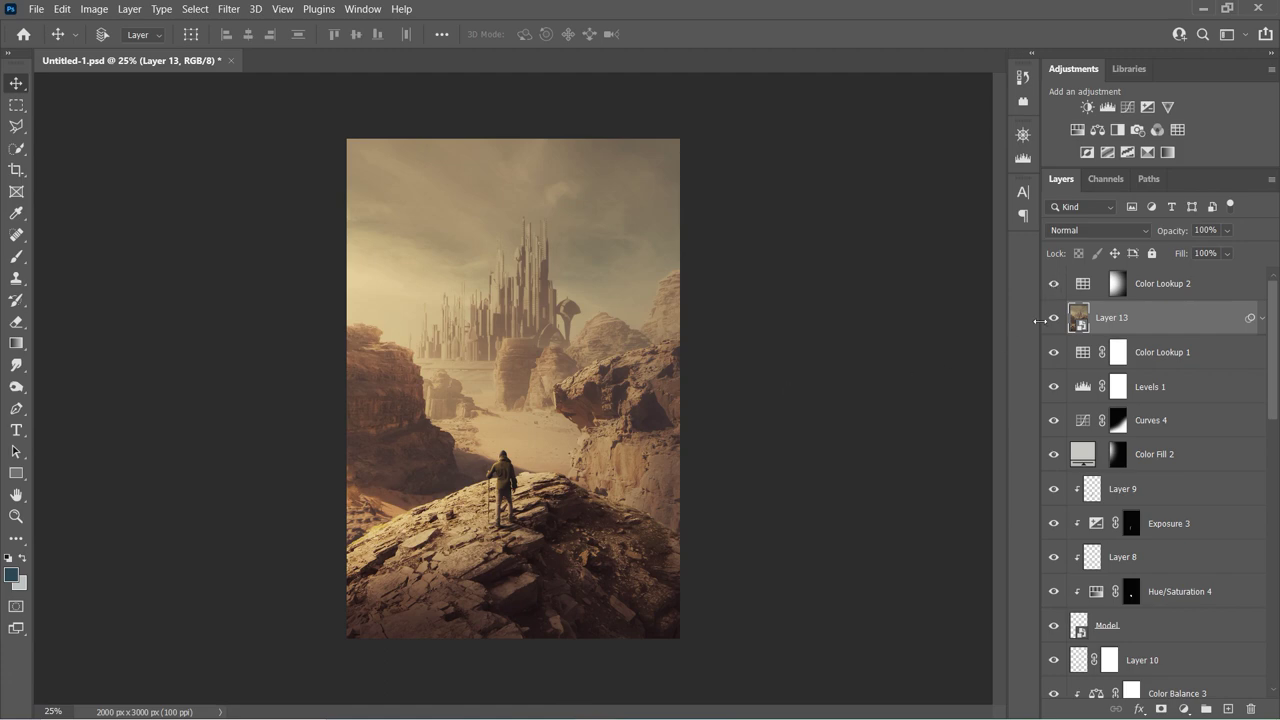
{"action": "left_click", "coordinate": [1085, 288]}
{"action": "key", "text": "ctrl+s"}
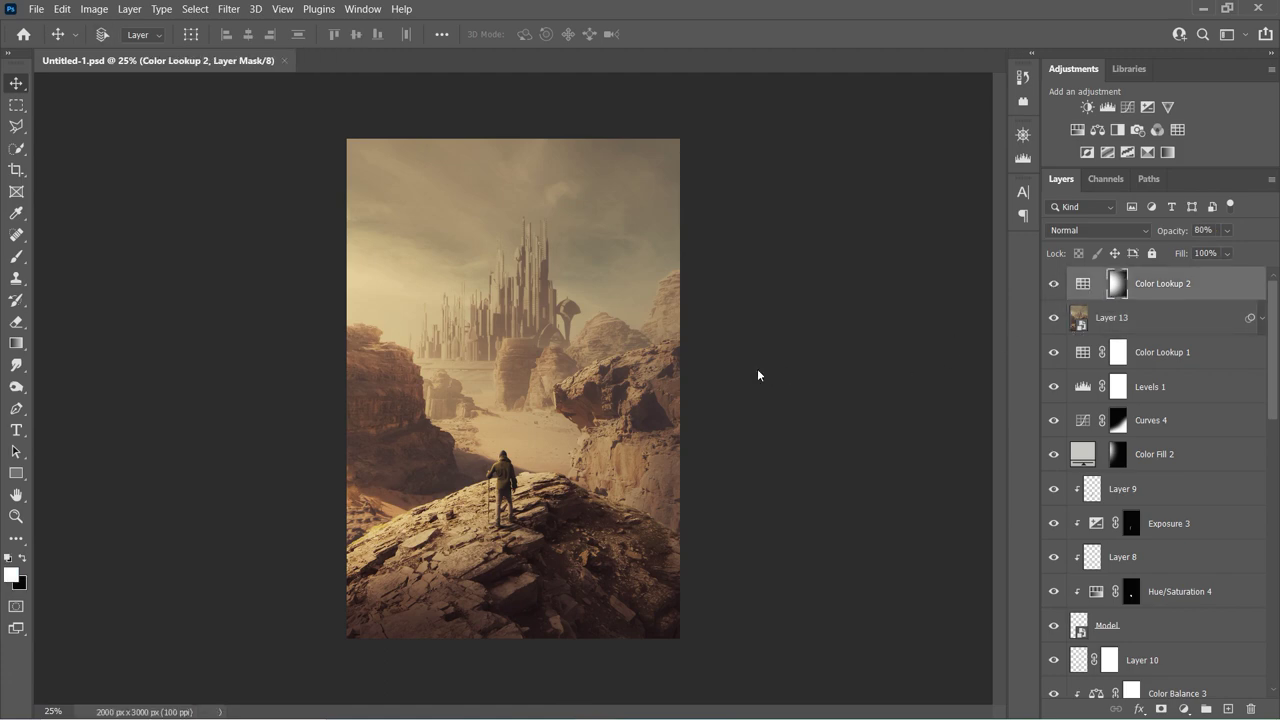